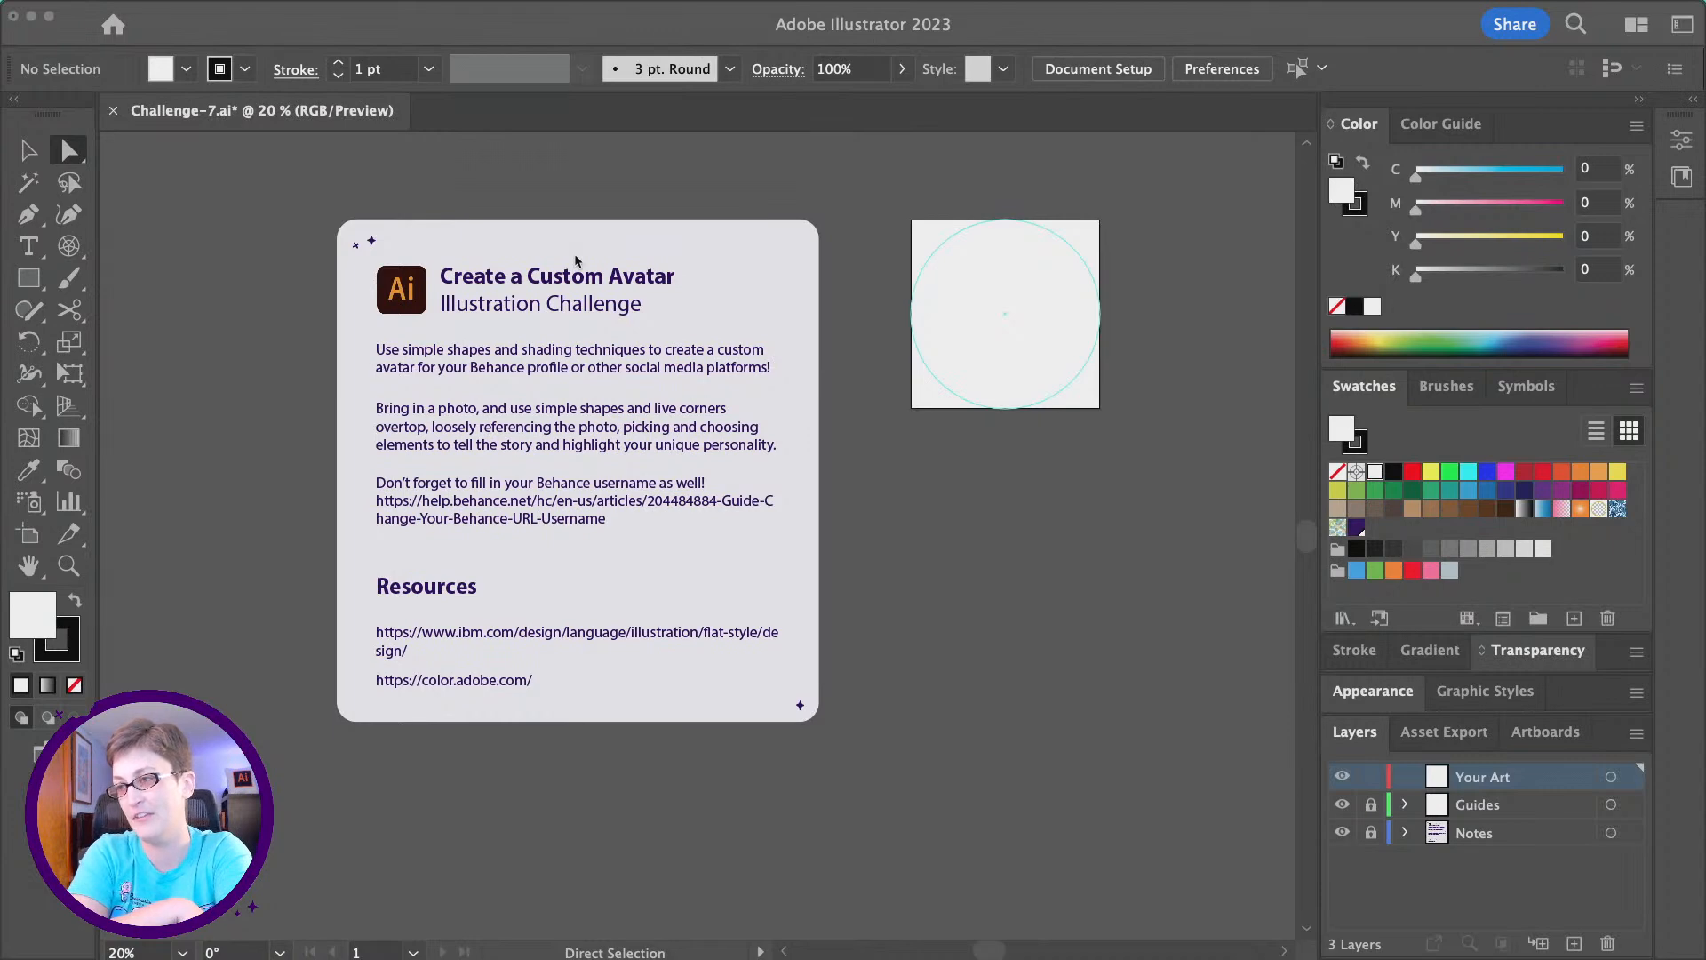
# - Examine the square artboard with its circle guide and the challenge notes down to the Resources links
pyautogui.scroll(1, 1003, 381)
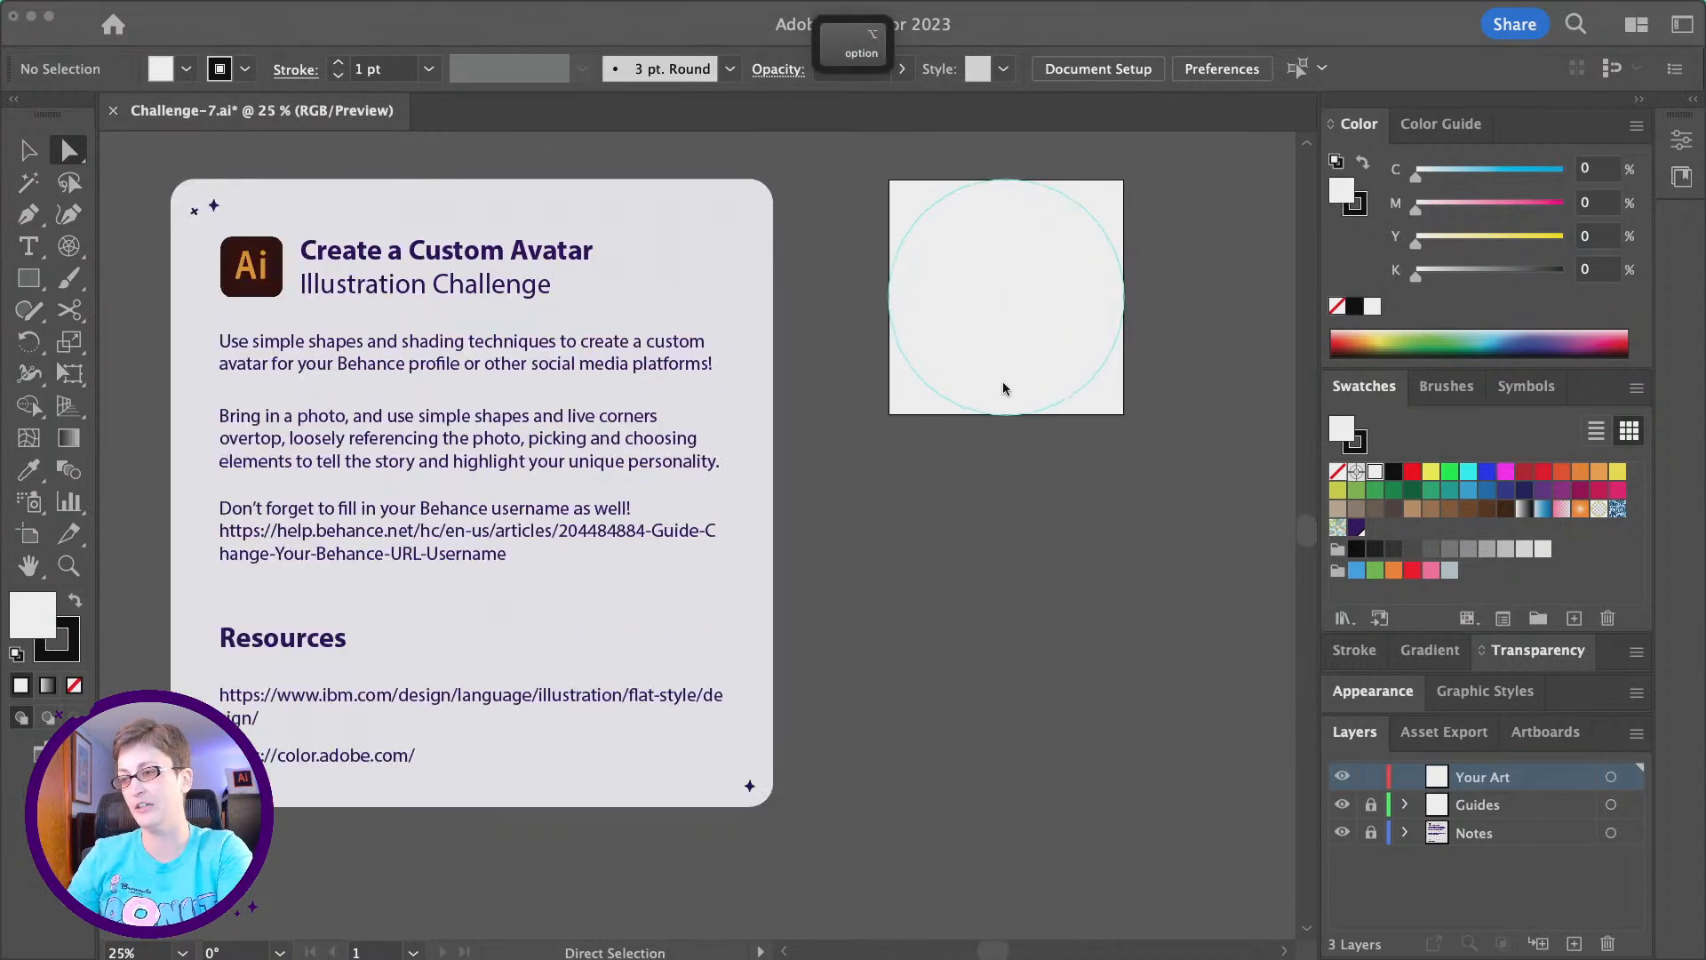
pyautogui.scroll(1, 1003, 388)
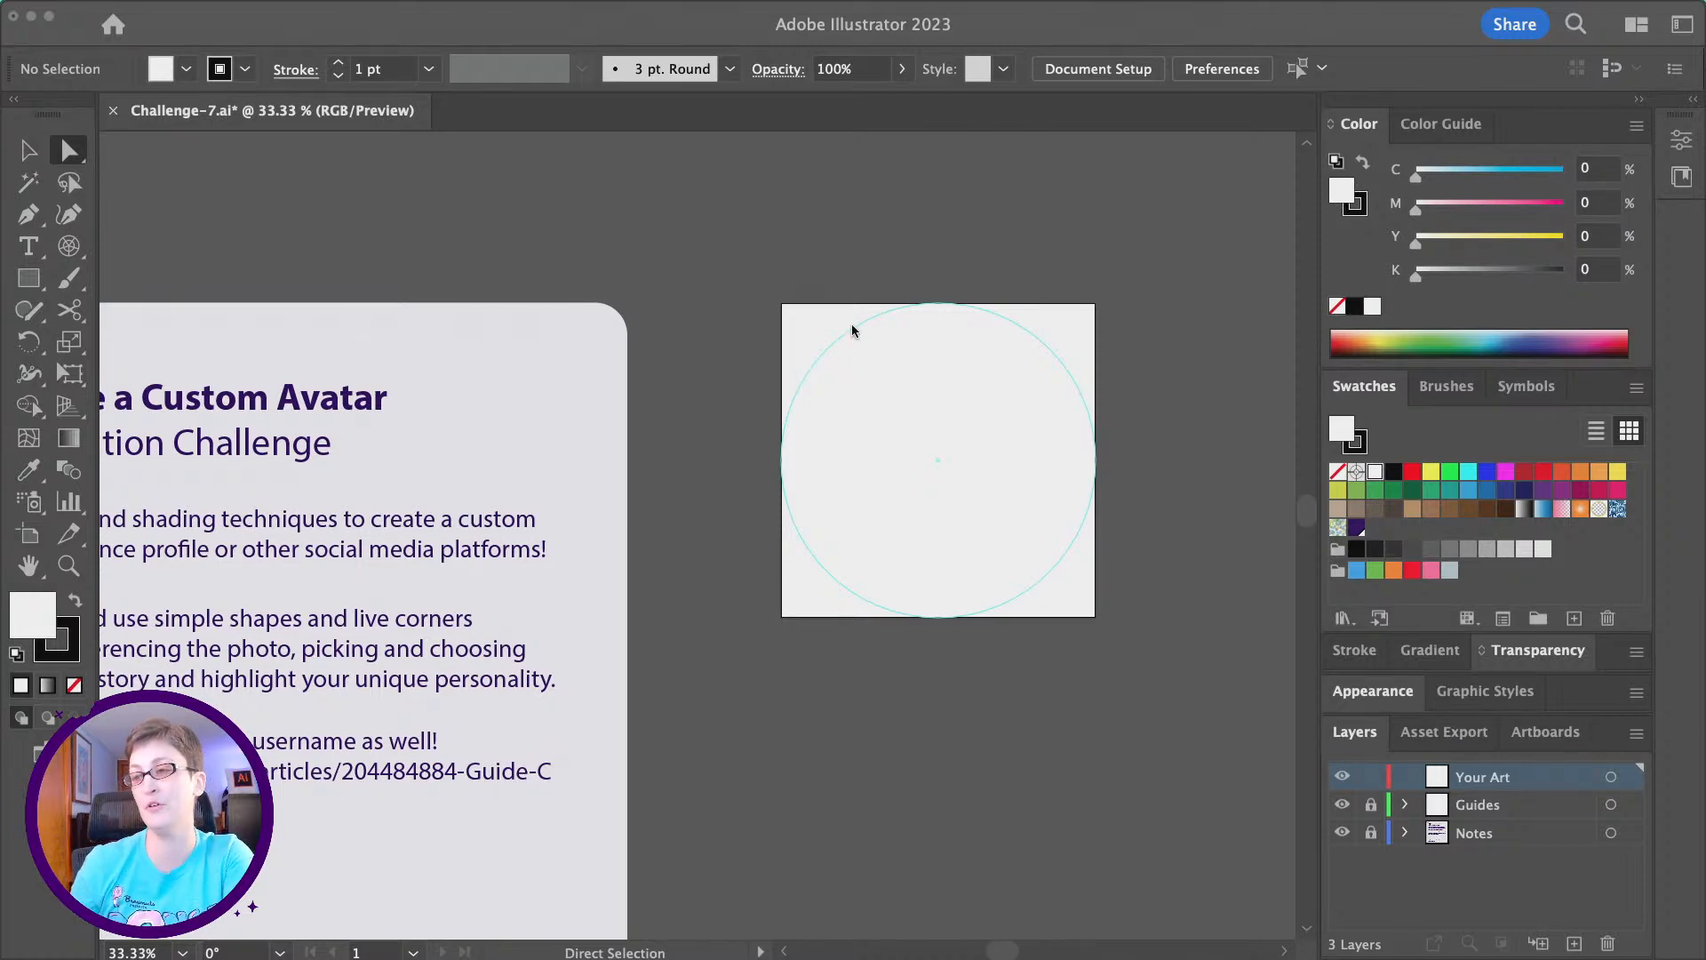
pyautogui.hscroll(-3, 891, 346)
pyautogui.scroll(-1, 891, 349)
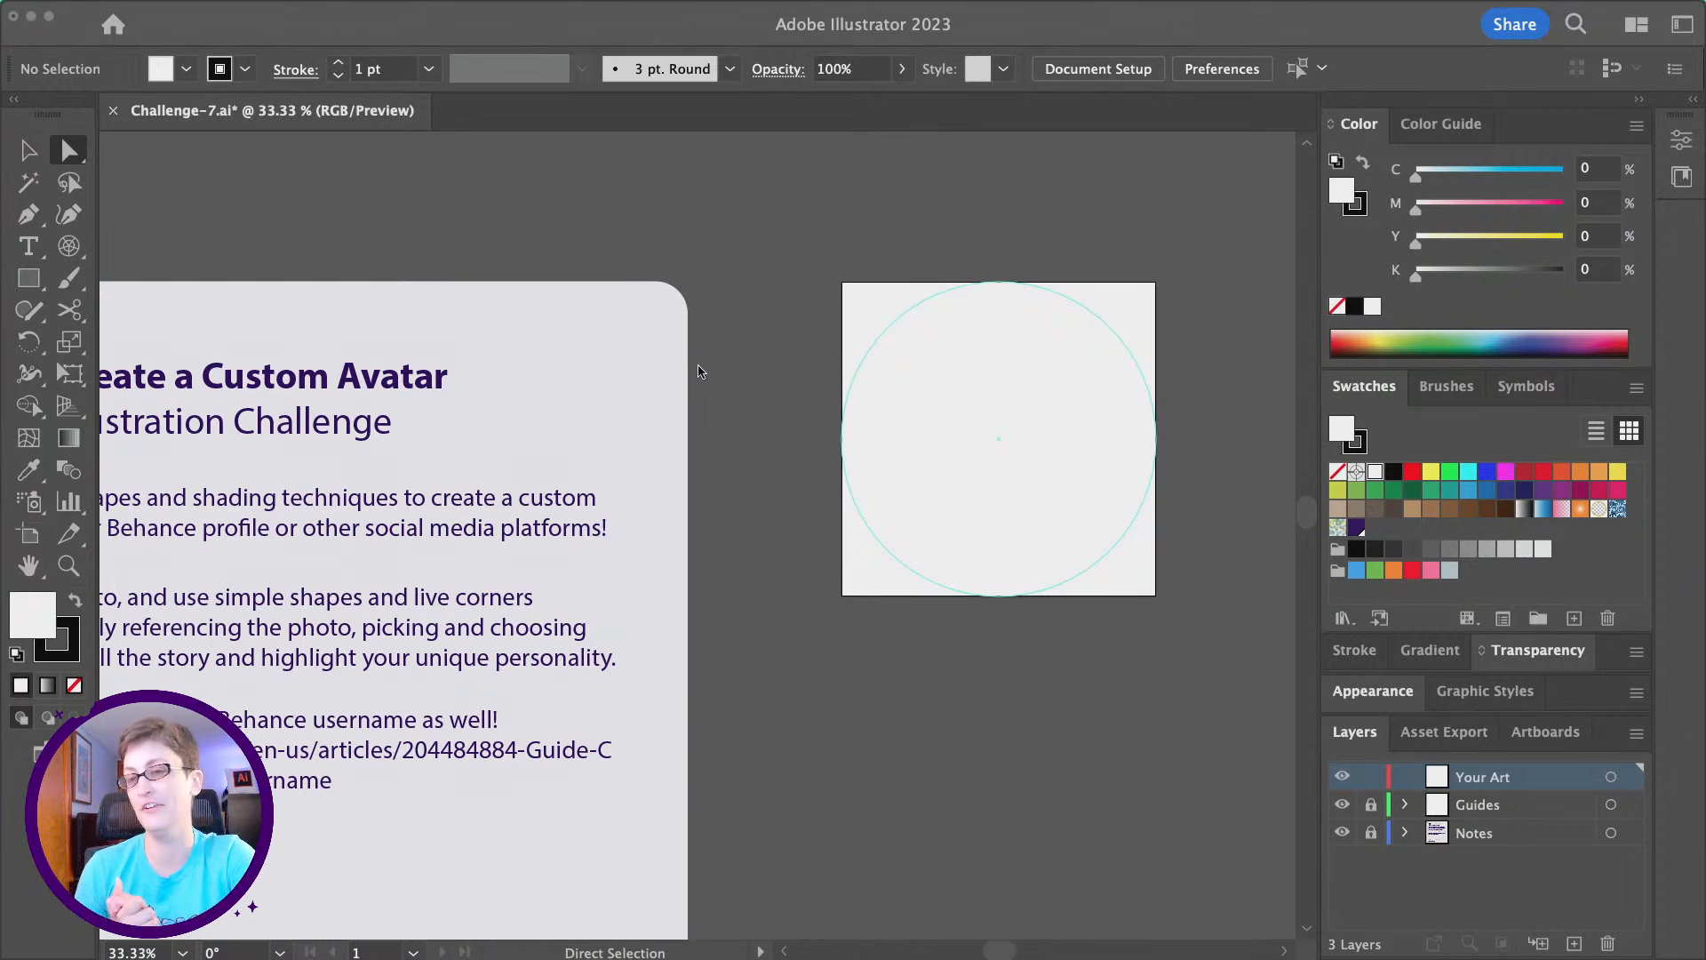
pyautogui.hscroll(-5, 699, 371)
pyautogui.scroll(-8, 698, 371)
pyautogui.hscroll(-3, 699, 373)
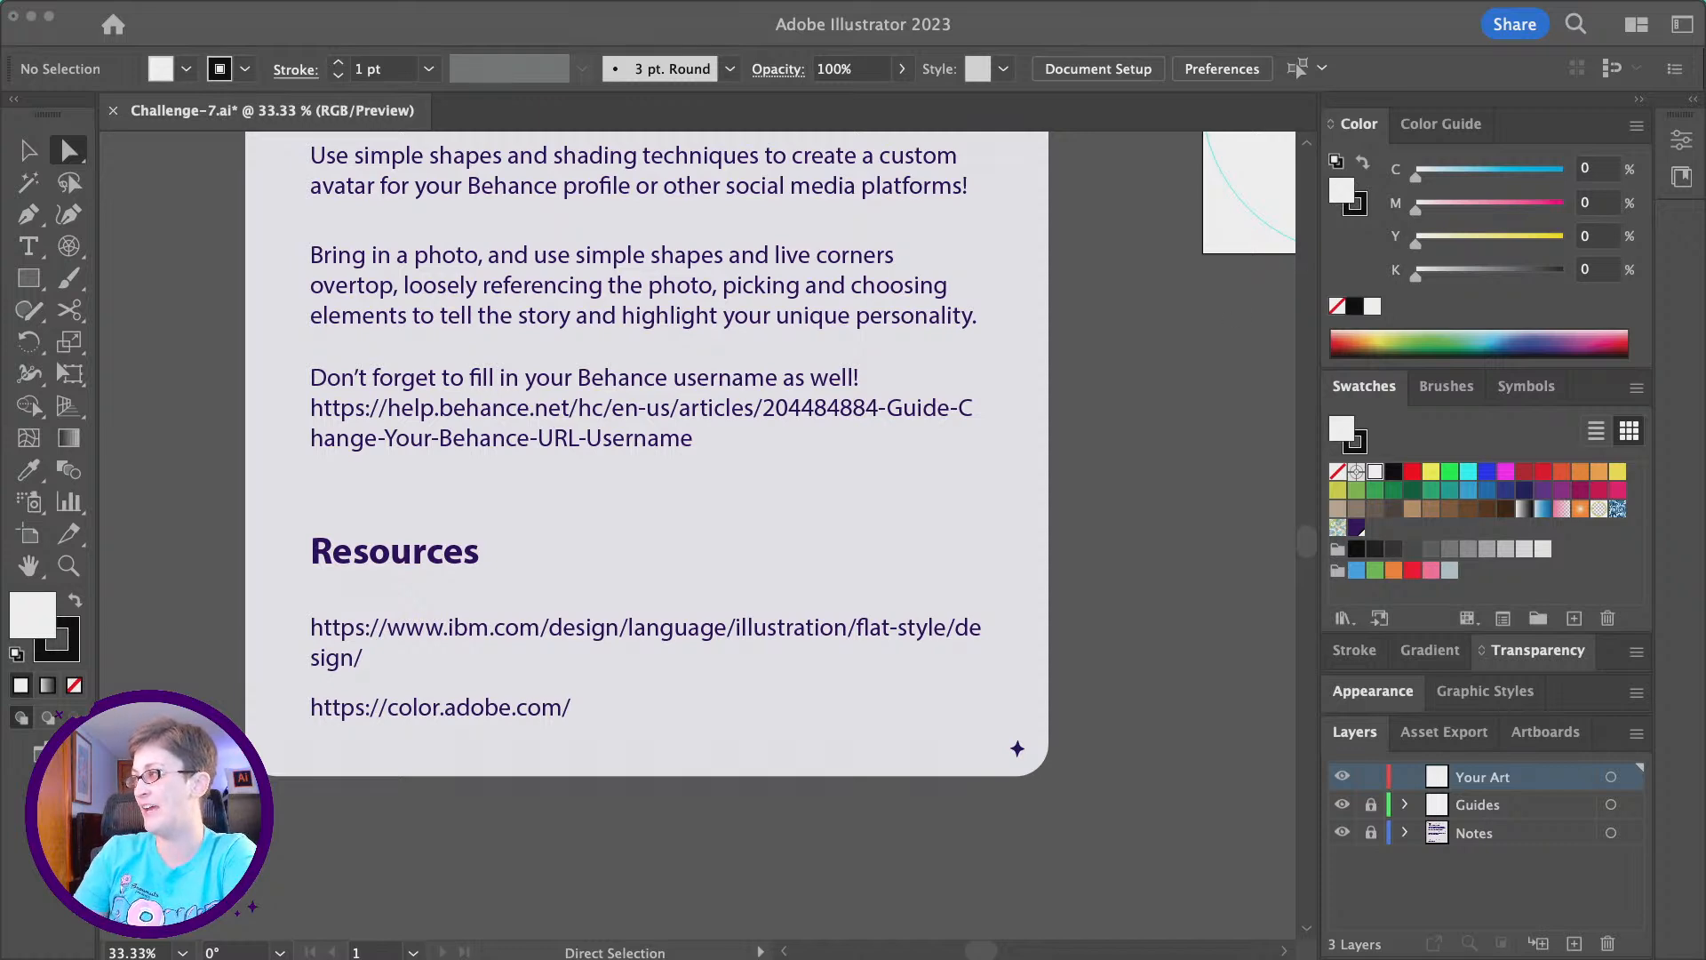
# - Switch to the browser and review the IBM Design Language flat style page through its resources, examples and shapes sections
pyautogui.moveTo(1705, 117); pyautogui.dragTo(934, 117)
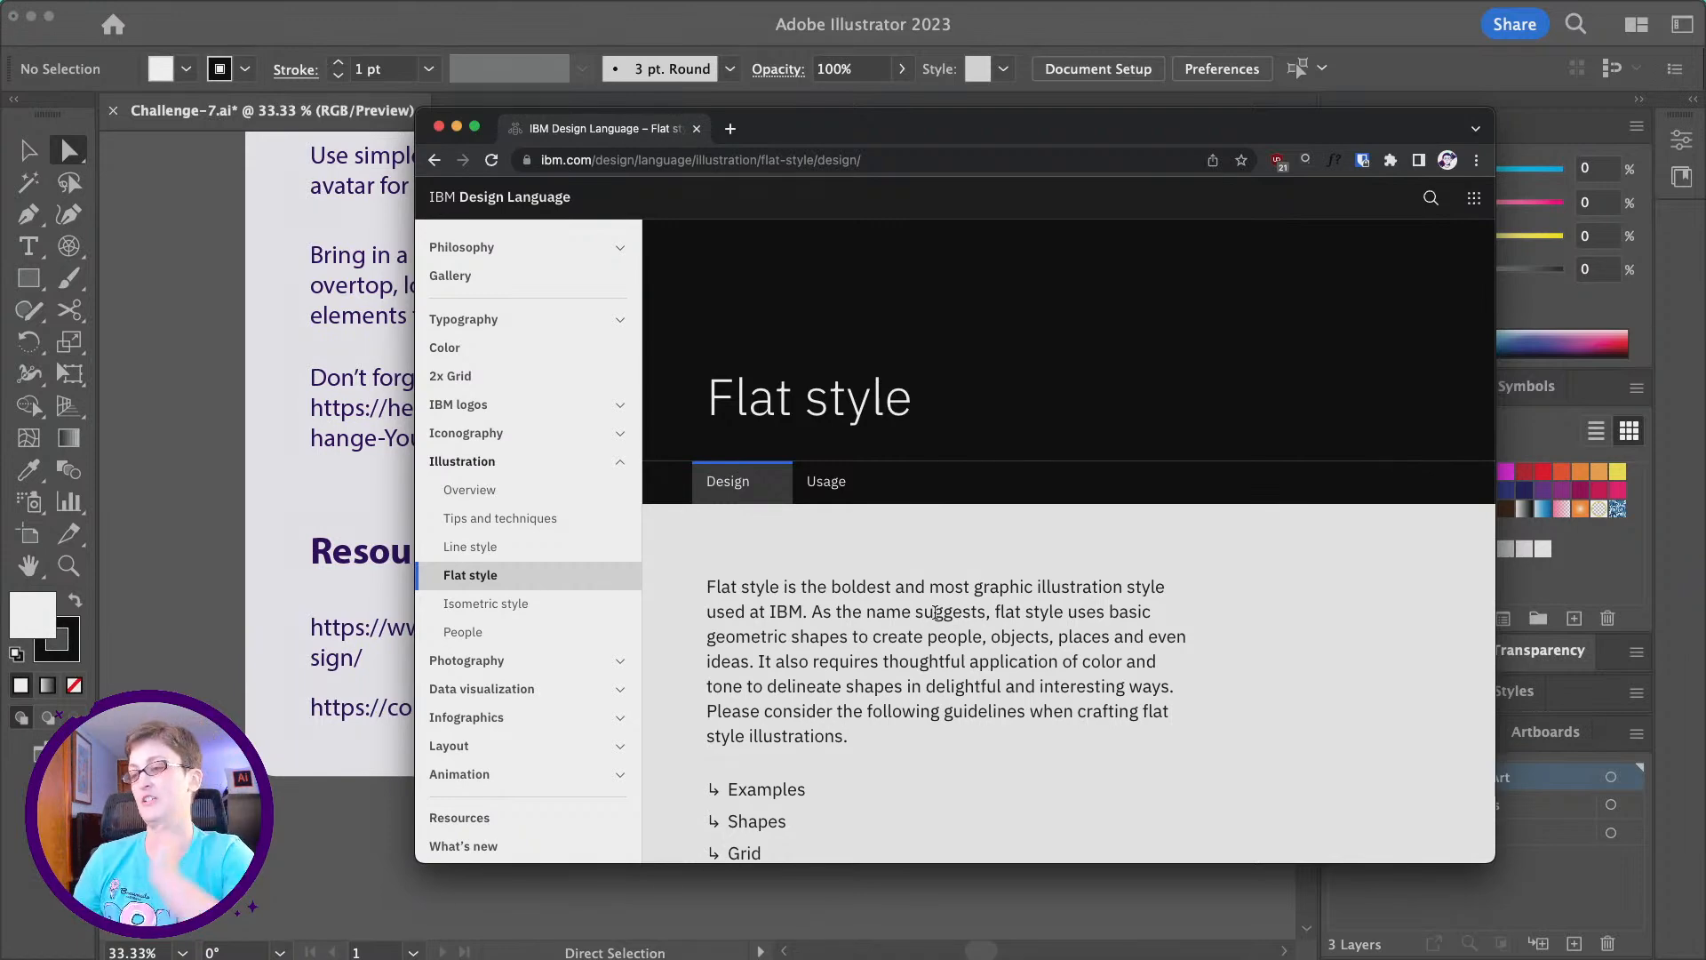
pyautogui.scroll(-4, 956, 655)
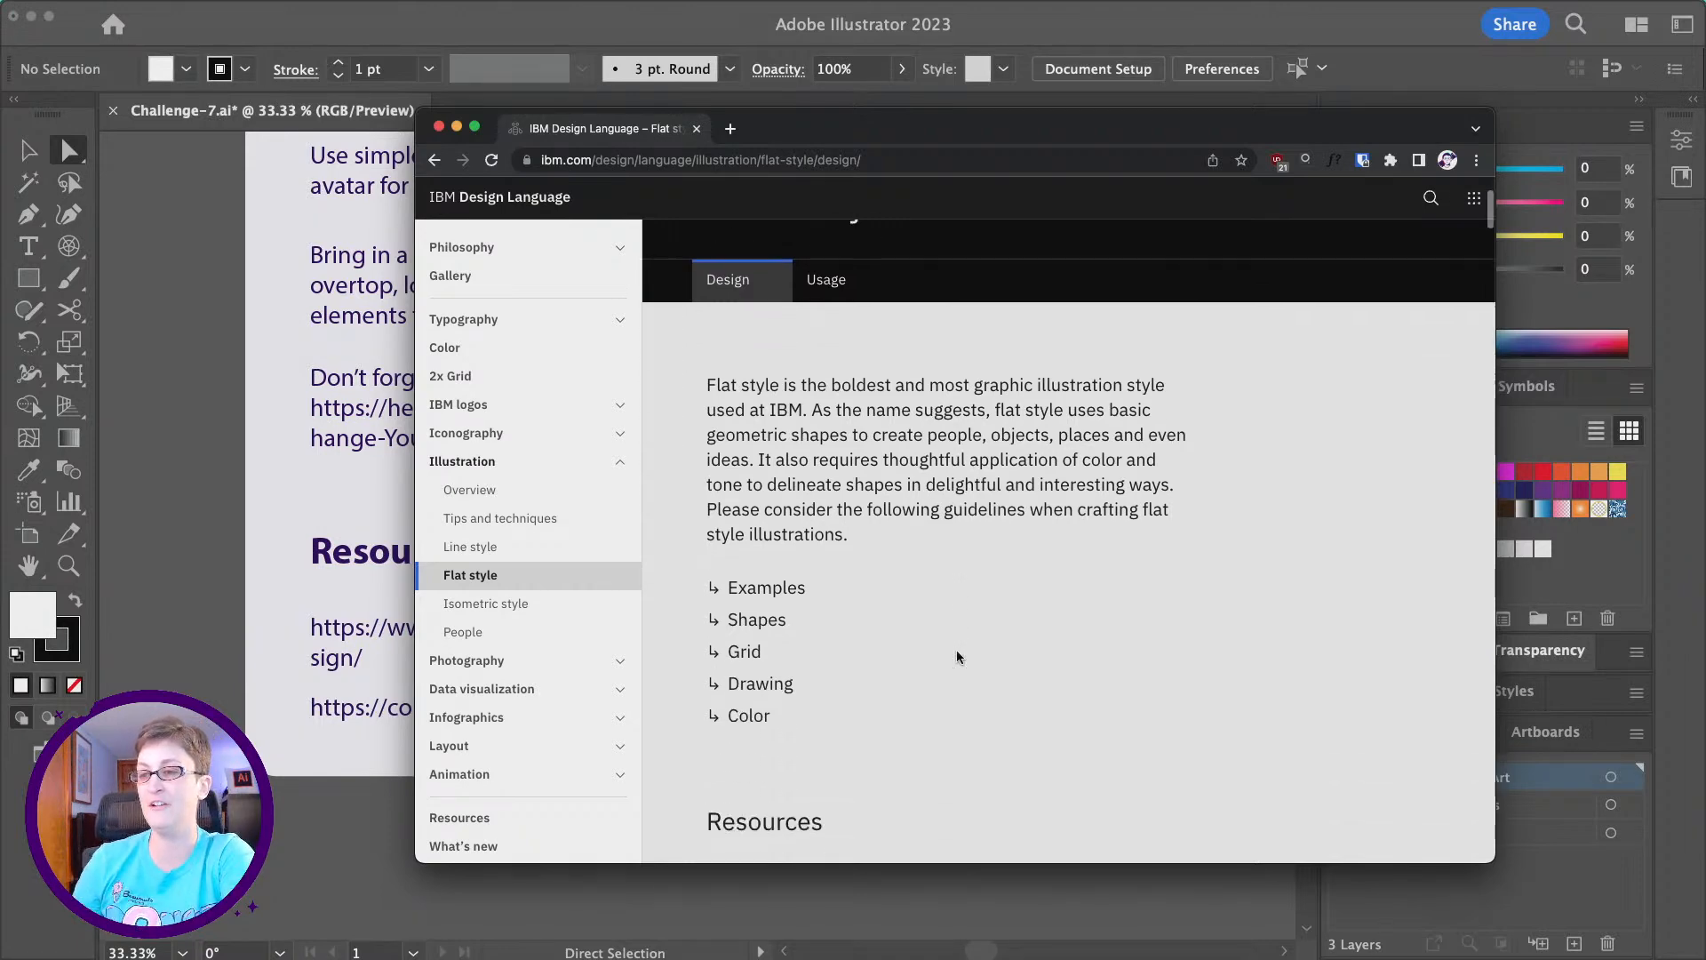
pyautogui.scroll(-5, 956, 656)
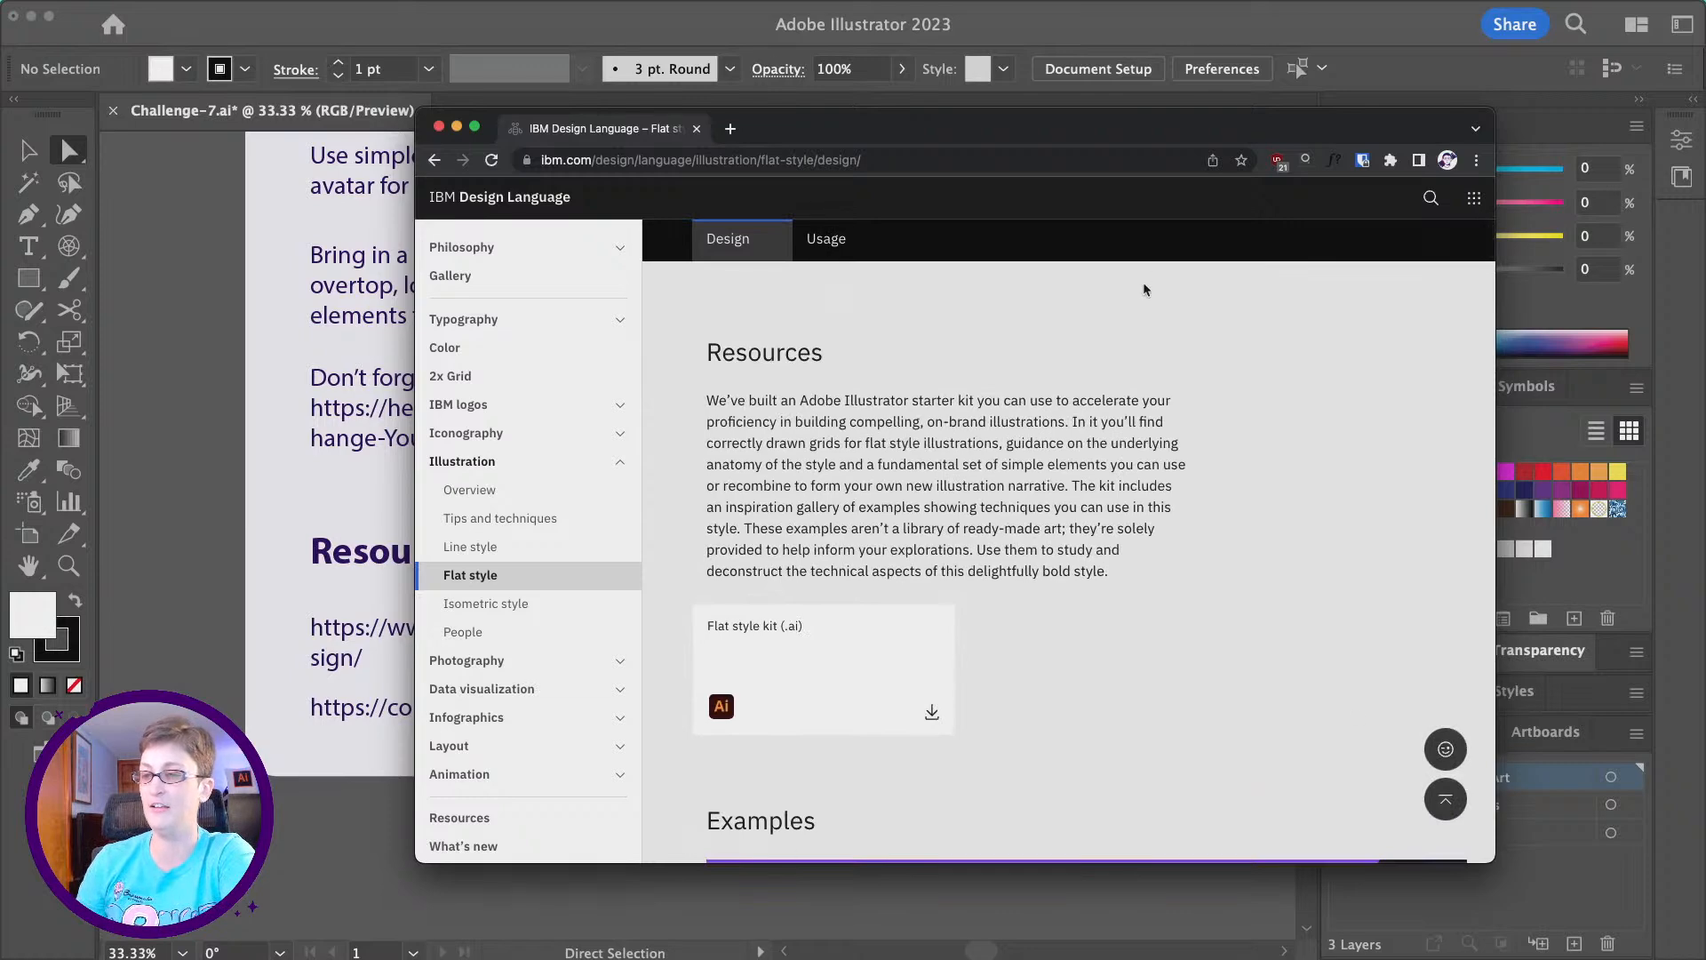
pyautogui.scroll(-10, 1119, 442)
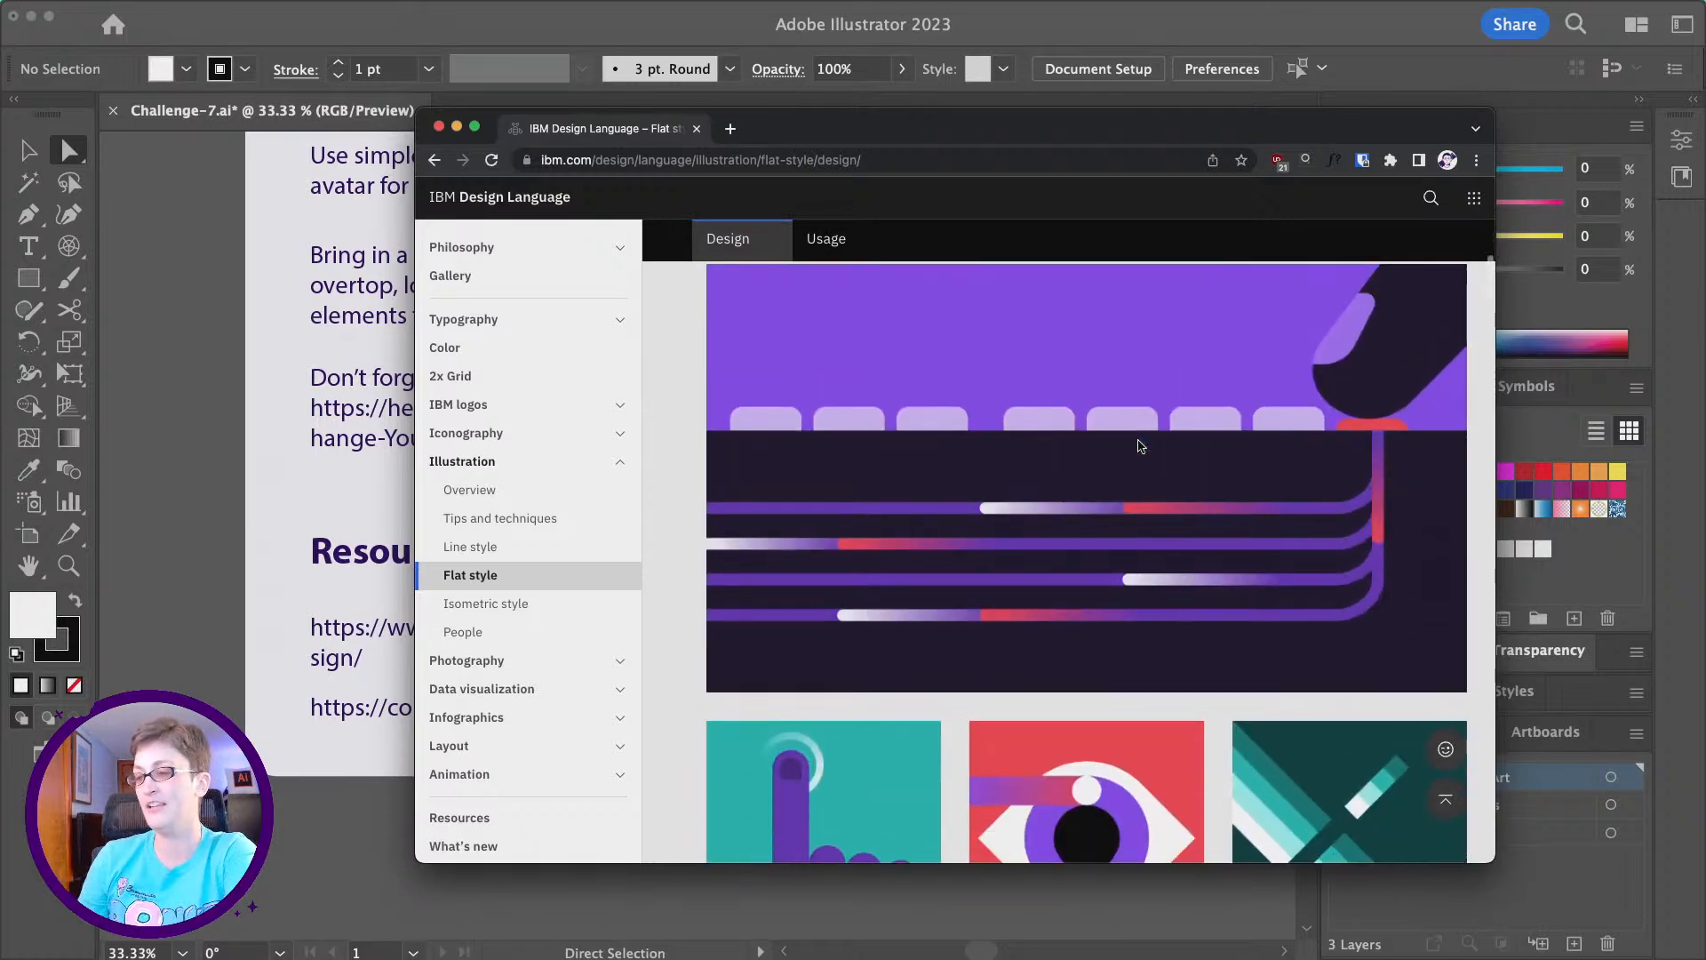
pyautogui.scroll(-15, 1141, 445)
pyautogui.scroll(-5, 1141, 445)
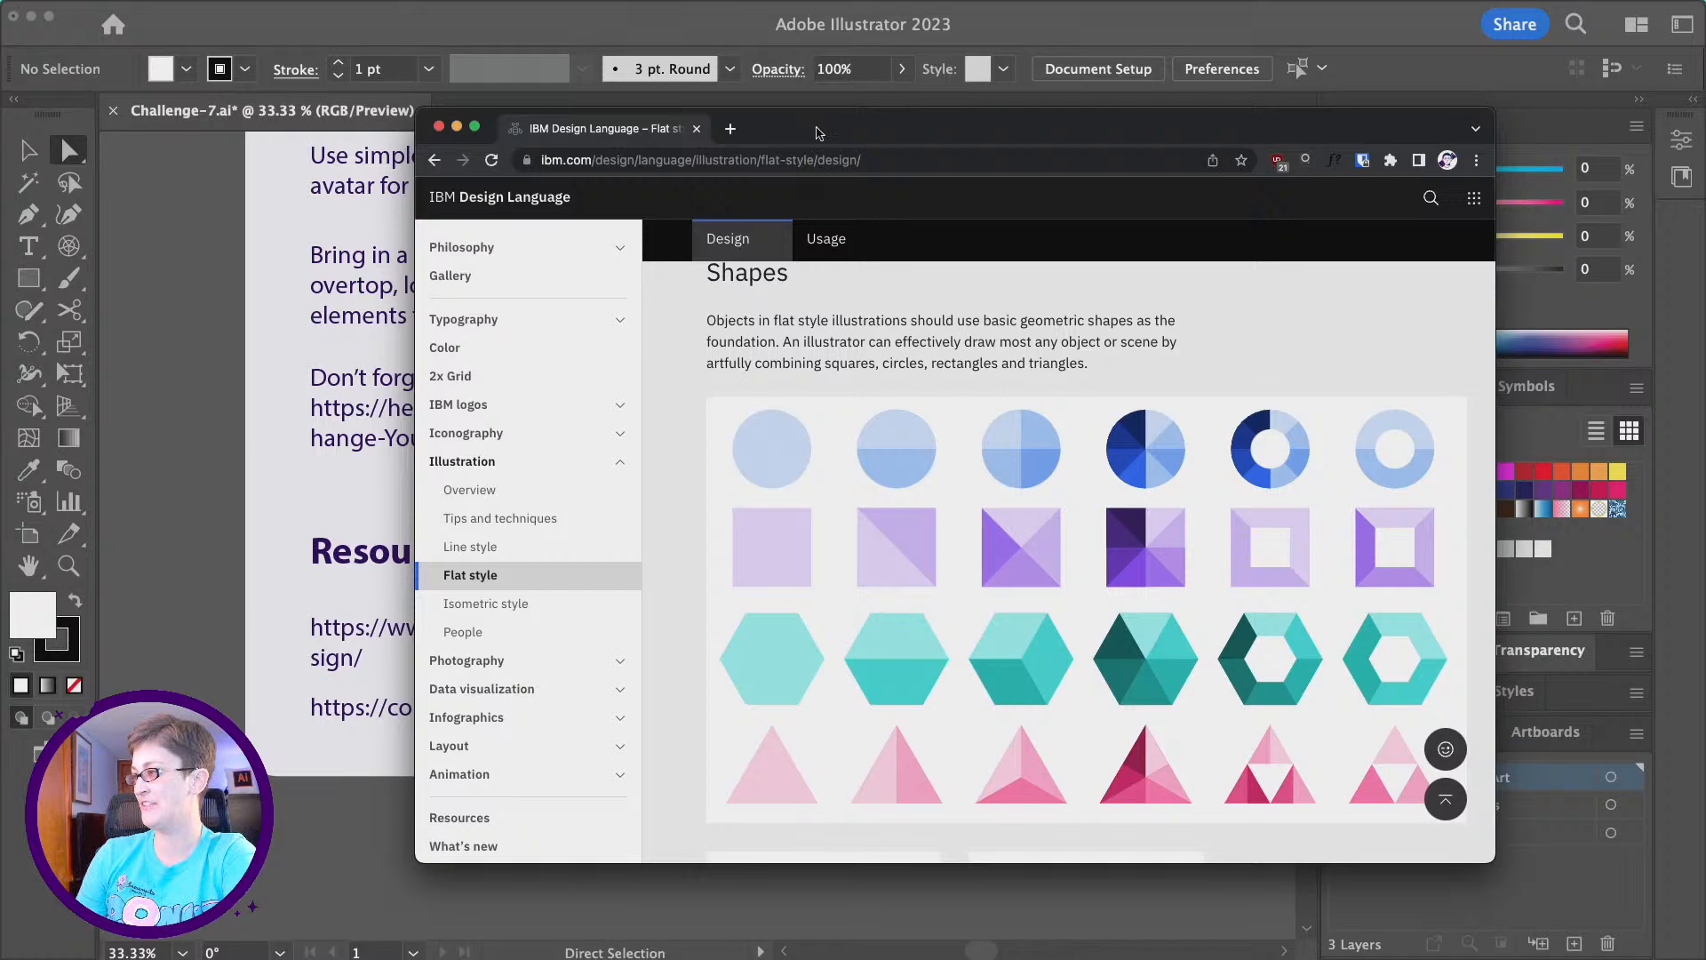
pyautogui.moveTo(819, 134); pyautogui.dragTo(1704, 214)
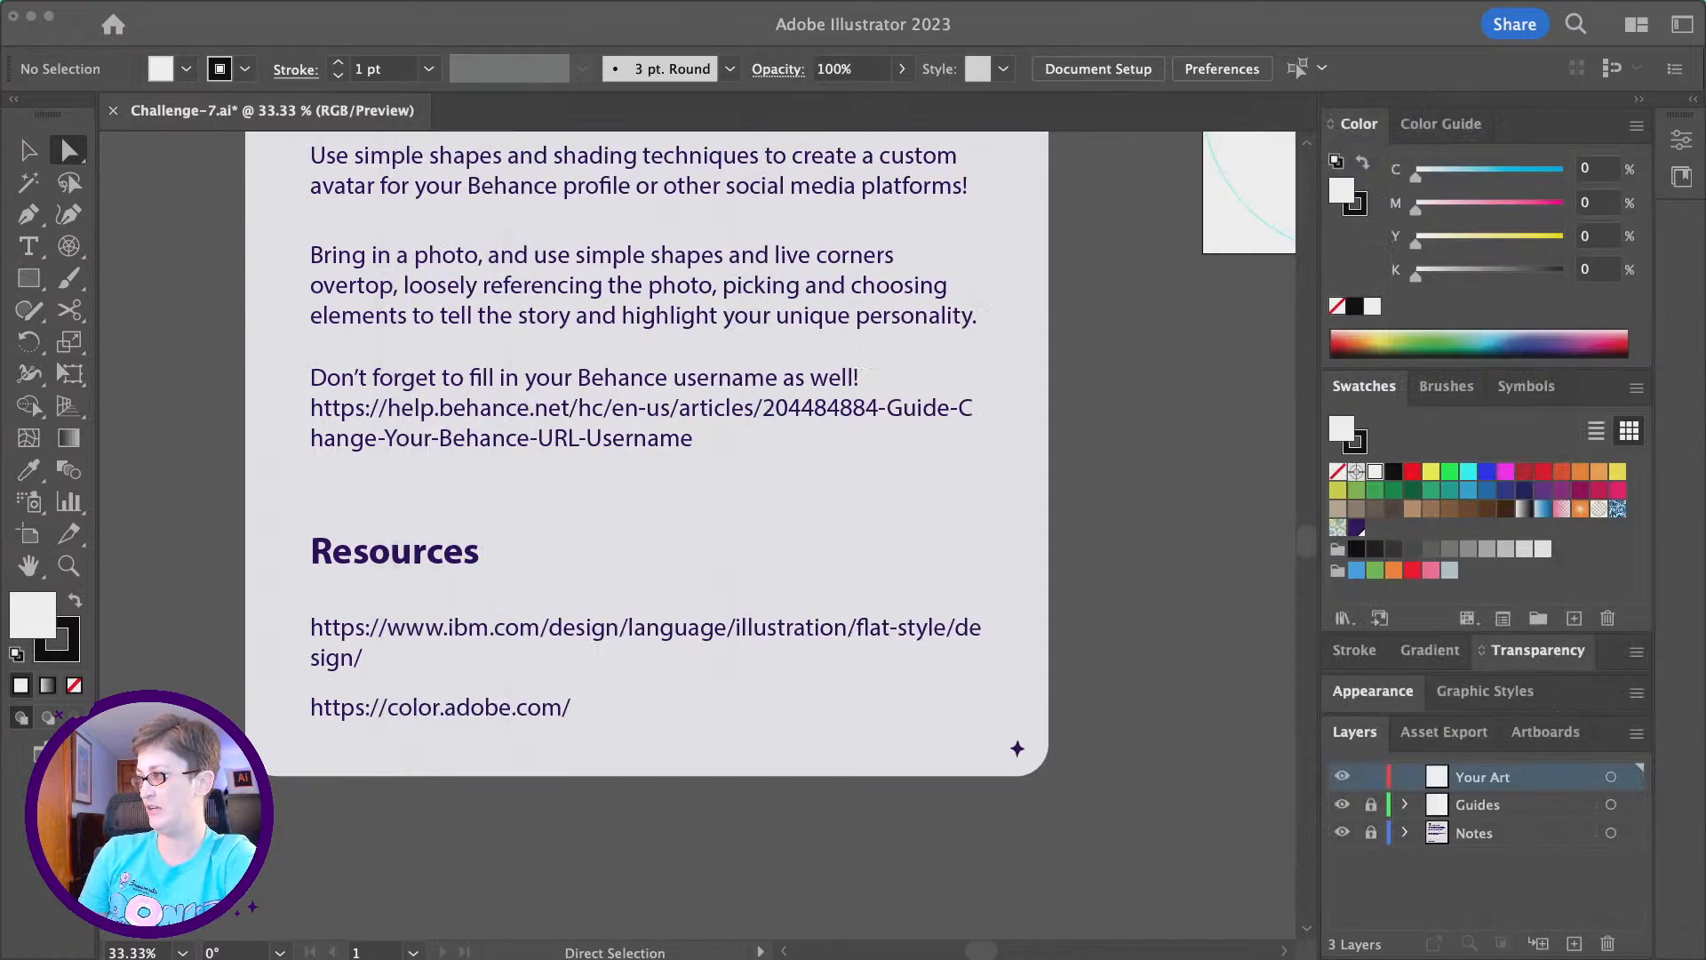
# - Place the photo 20221206_123156.jpg into the document over the square artboard
pyautogui.scroll(4, 1022, 362)
pyautogui.hscroll(4, 1021, 364)
pyautogui.hscroll(4, 1022, 366)
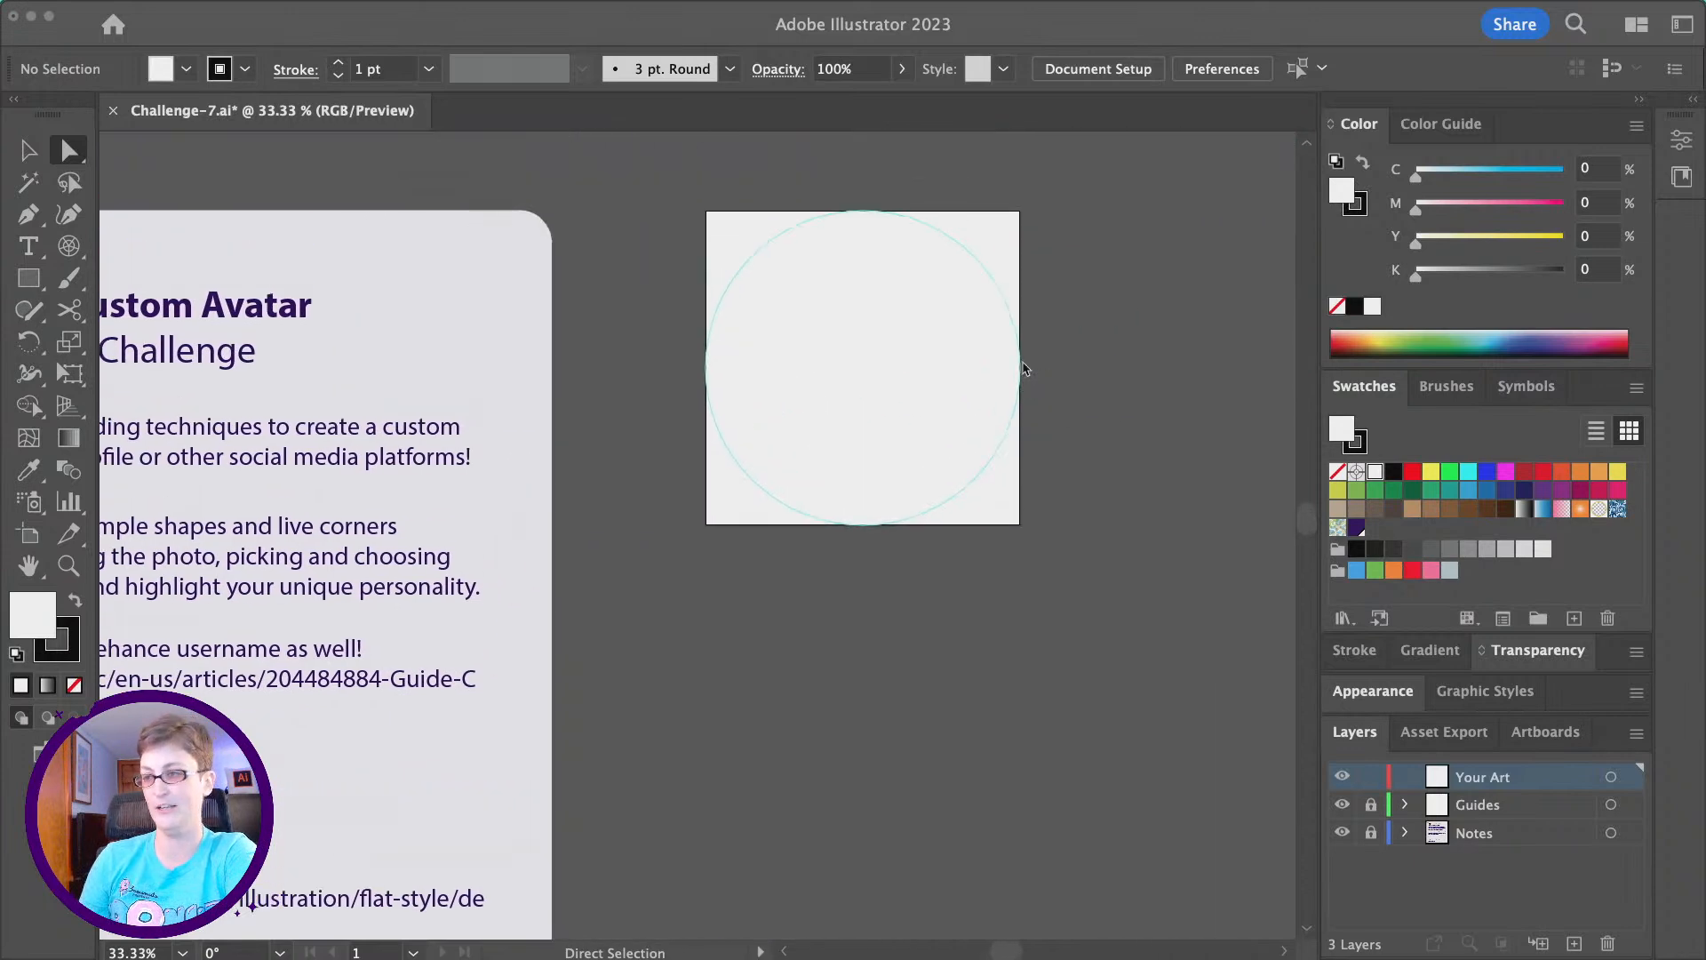
pyautogui.scroll(3, 1022, 368)
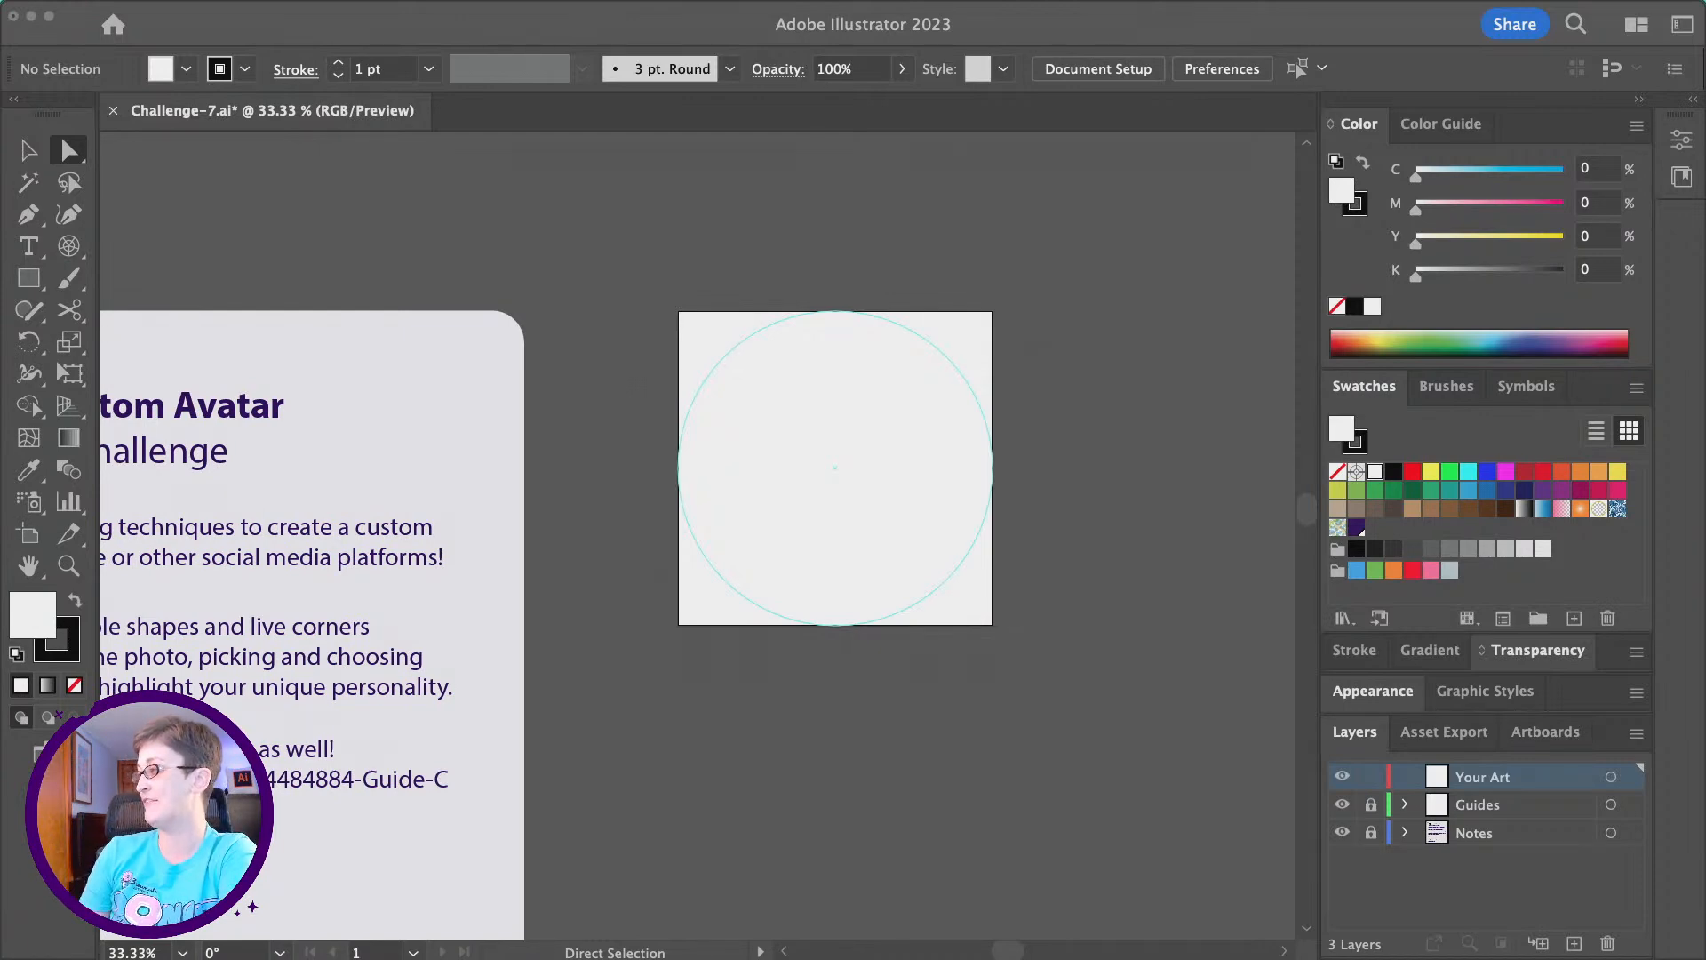
pyautogui.moveTo(786, 955); pyautogui.dragTo(1053, 365)
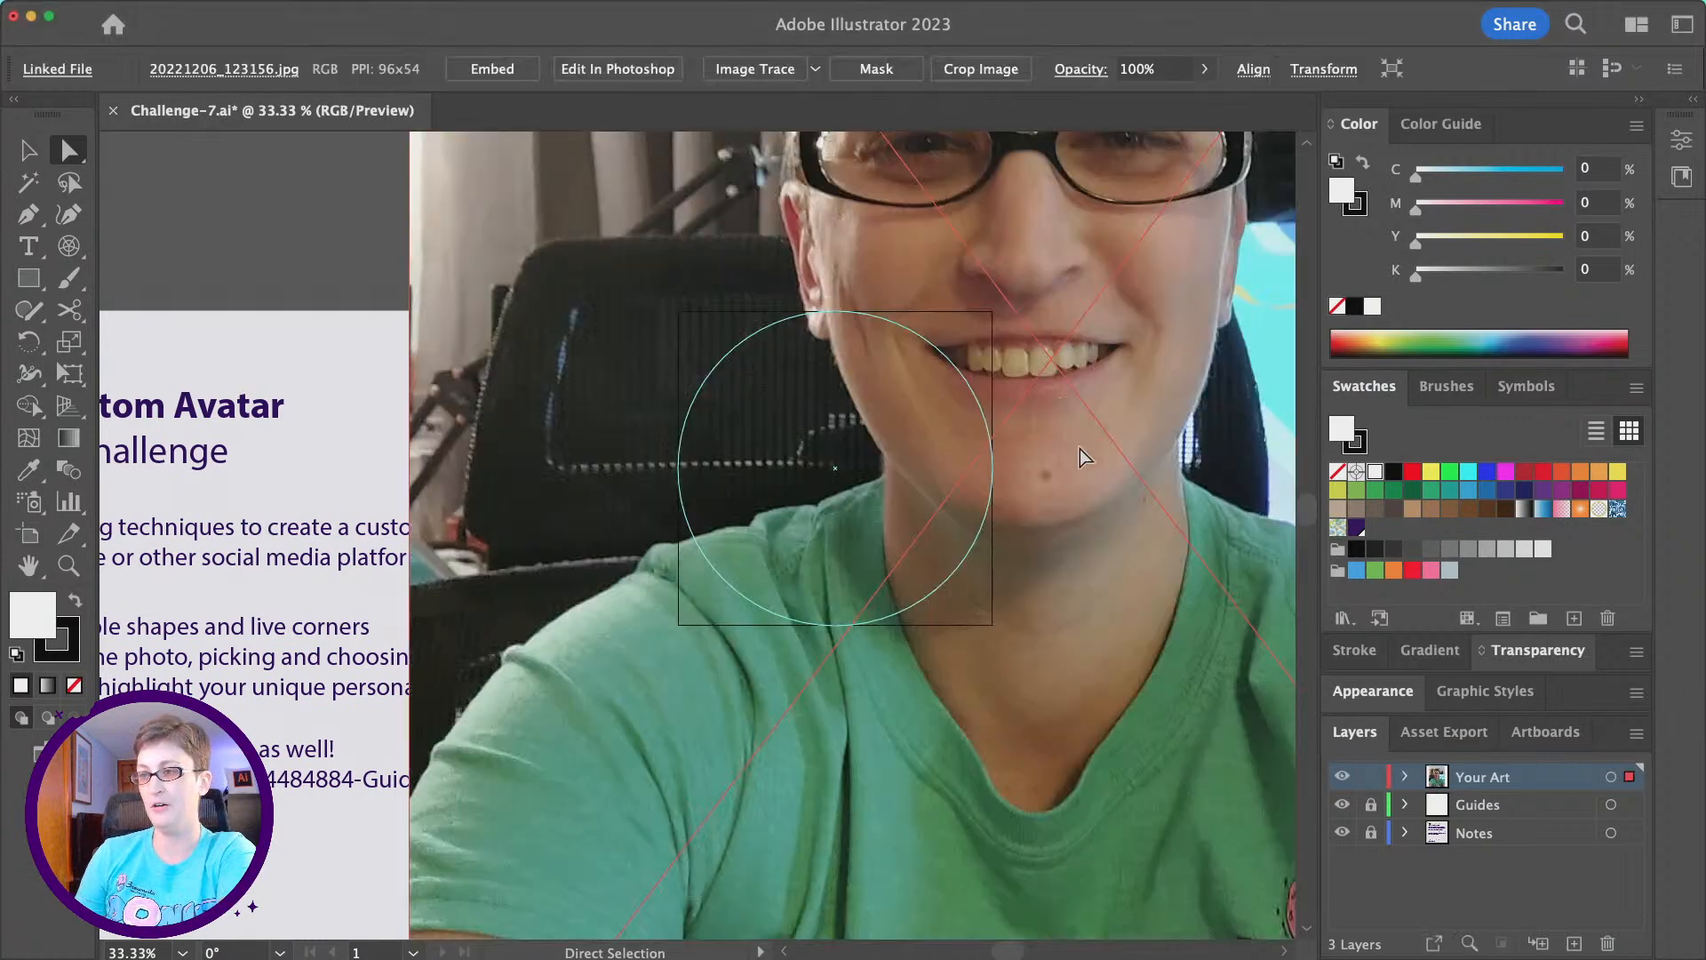
# - Scale the photo down beside the square artboard with their upper edges aligned, and embed it in the document
pyautogui.click(68, 566)
pyautogui.keyDown('alt'); pyautogui.click(855, 546); pyautogui.keyUp('alt')
pyautogui.keyDown('alt'); pyautogui.click(841, 537); pyautogui.keyUp('alt')
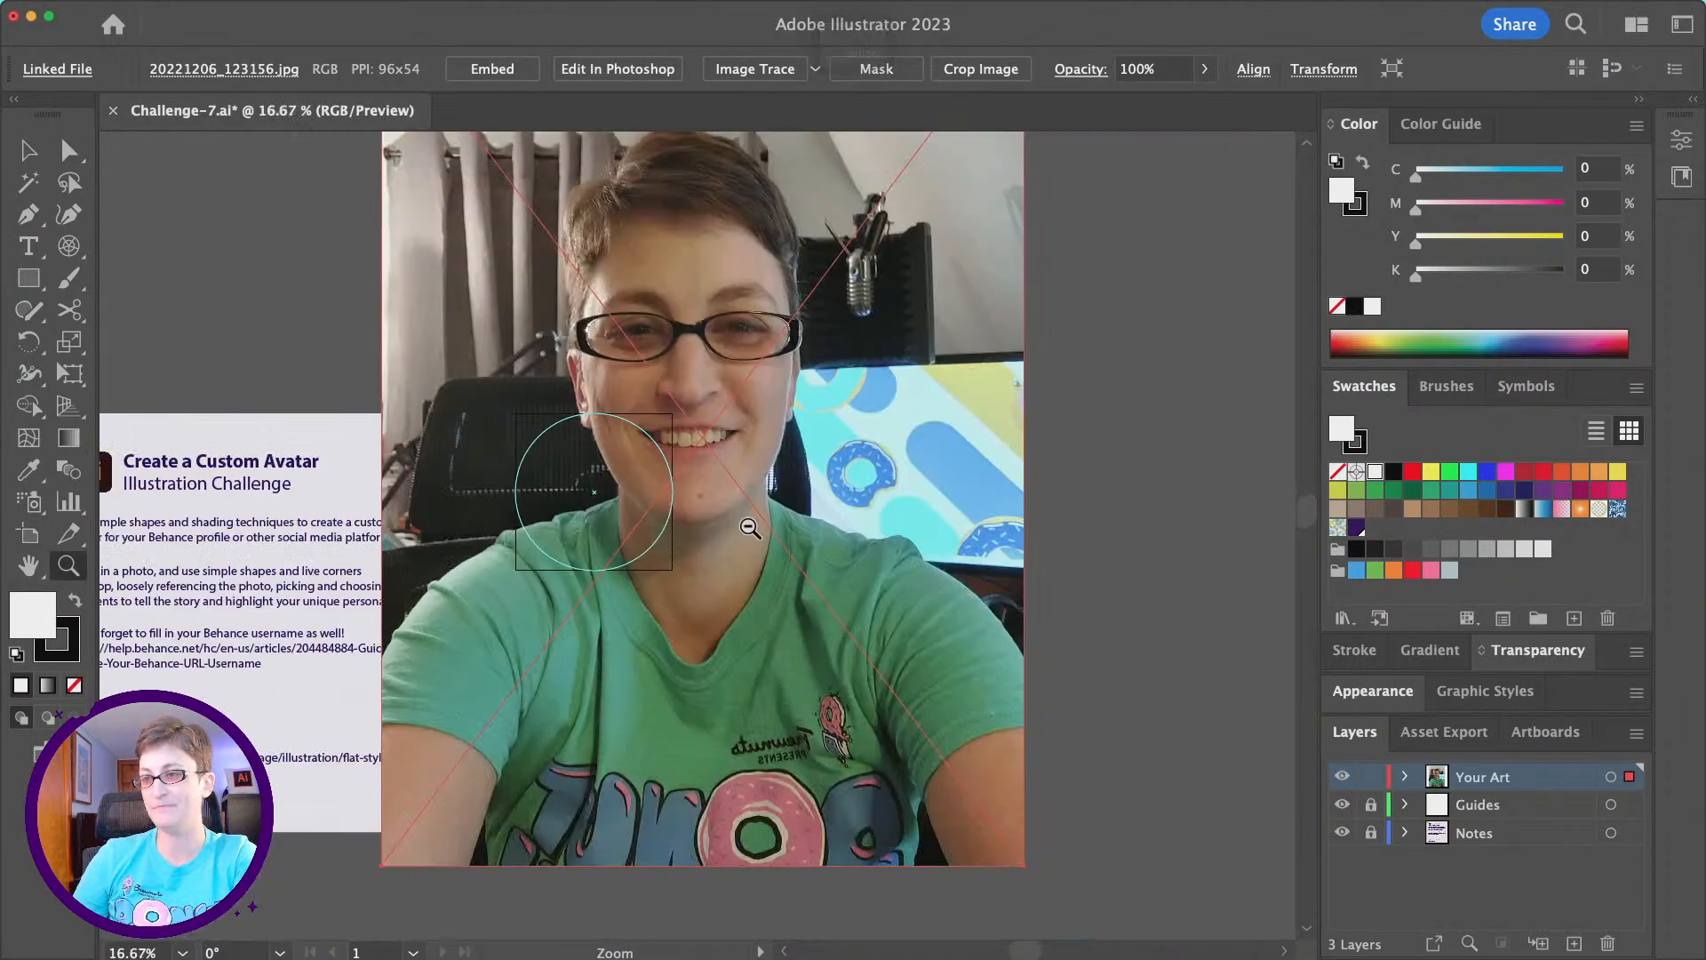
pyautogui.keyDown('alt'); pyautogui.click(752, 529); pyautogui.keyUp('alt')
pyautogui.click(29, 151)
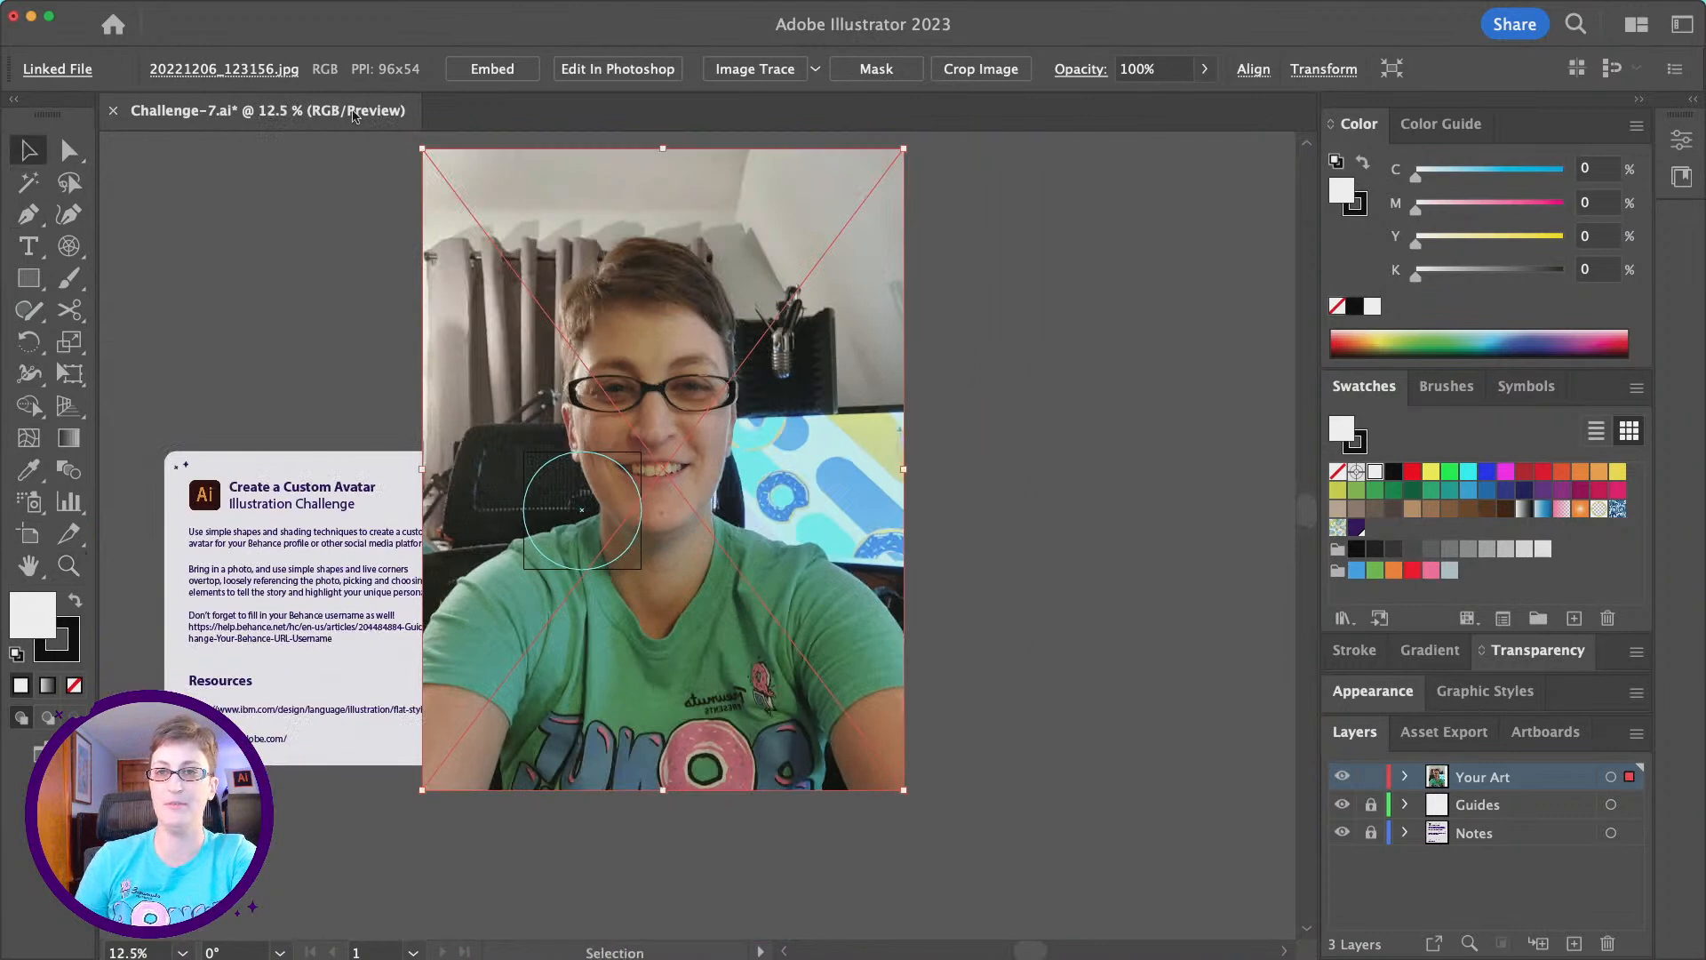
pyautogui.moveTo(422, 148); pyautogui.dragTo(736, 460)
pyautogui.moveTo(823, 588); pyautogui.dragTo(762, 489)
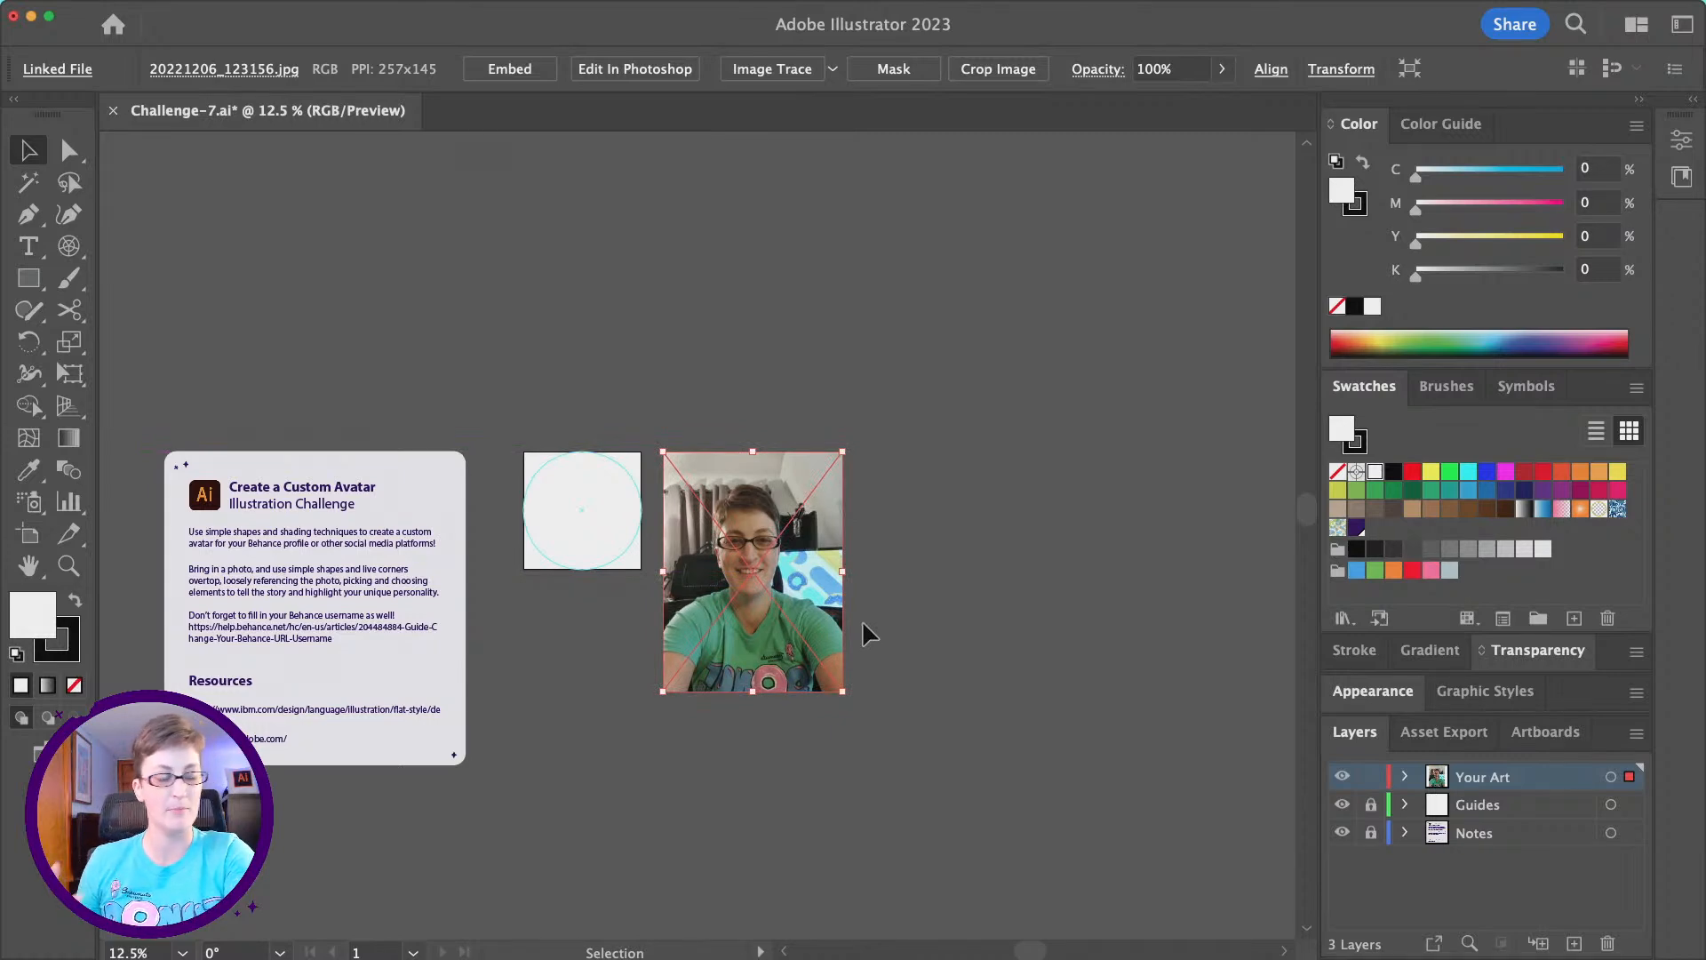
pyautogui.click(510, 68)
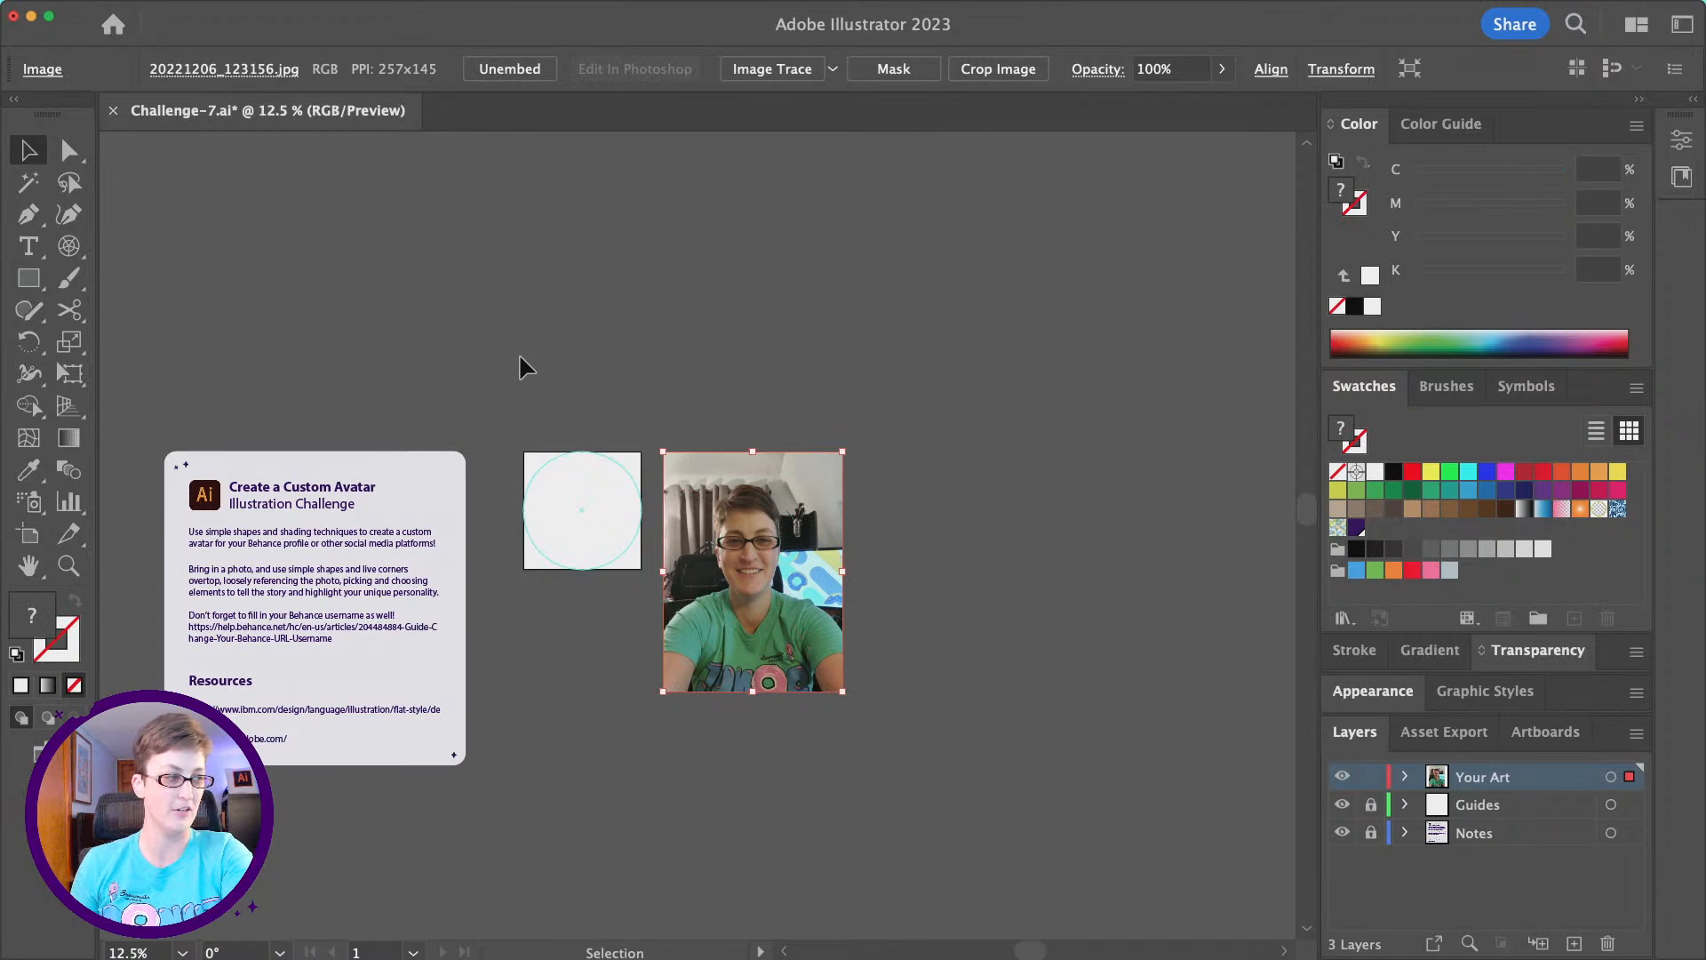
# - Draw a small square just above the artboard's upper-left corner as a colour swatch
pyautogui.click(68, 565)
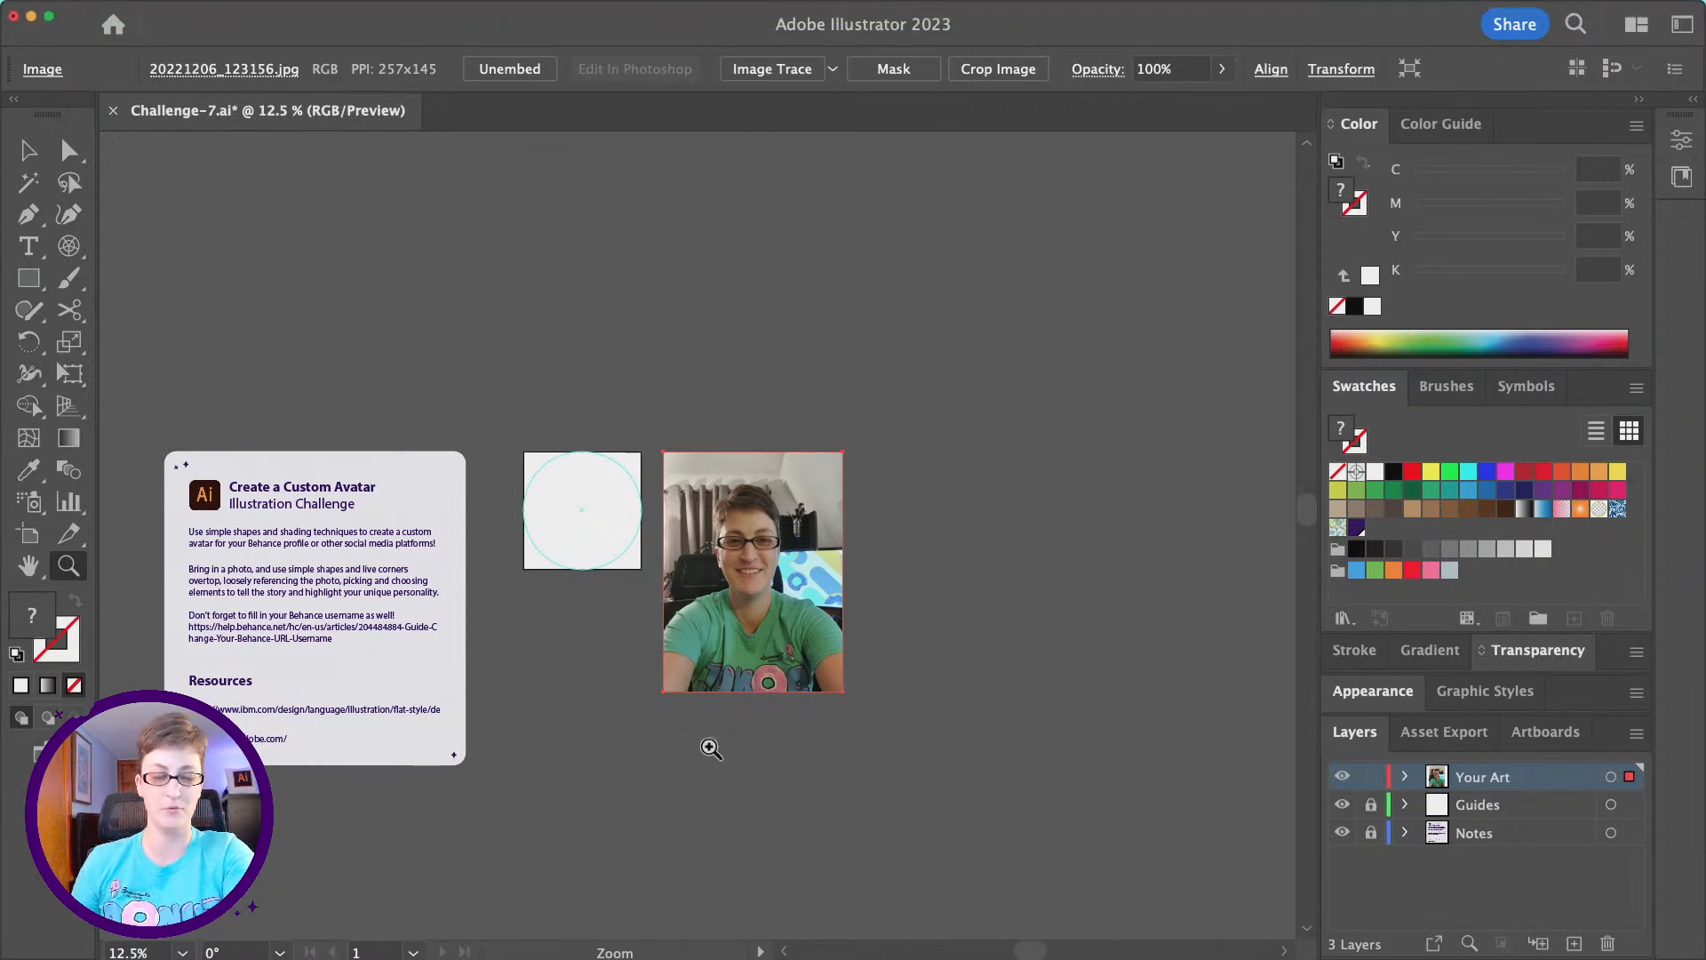
pyautogui.click(679, 589)
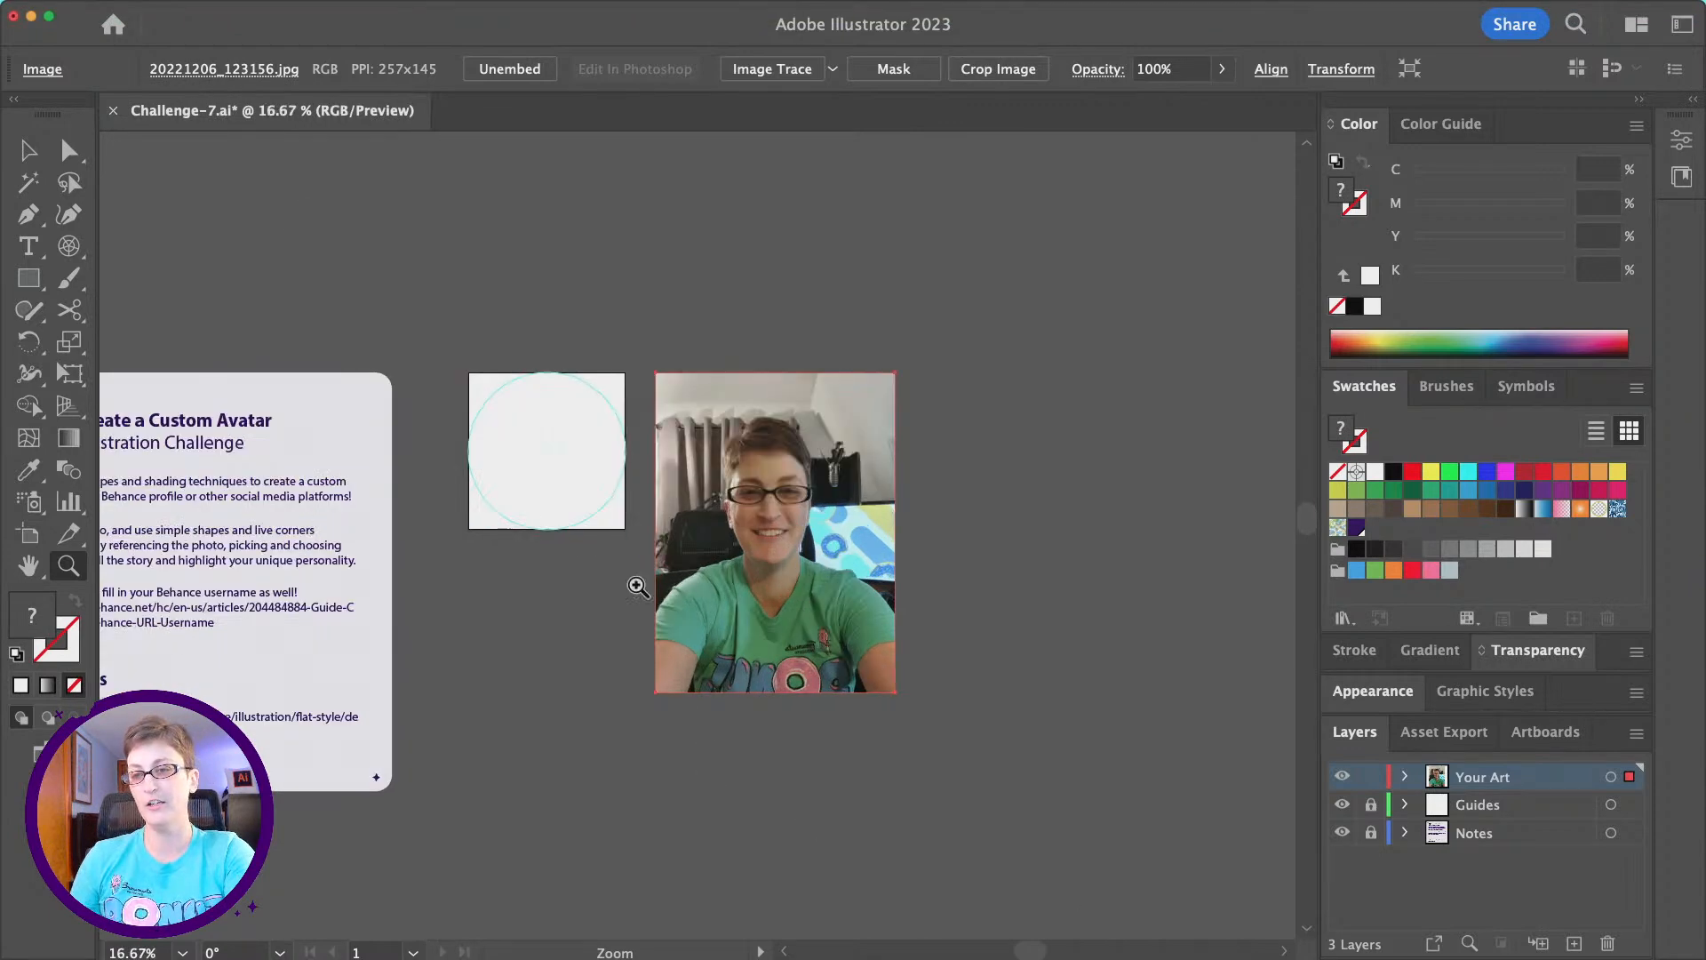
pyautogui.click(655, 555)
pyautogui.click(737, 560)
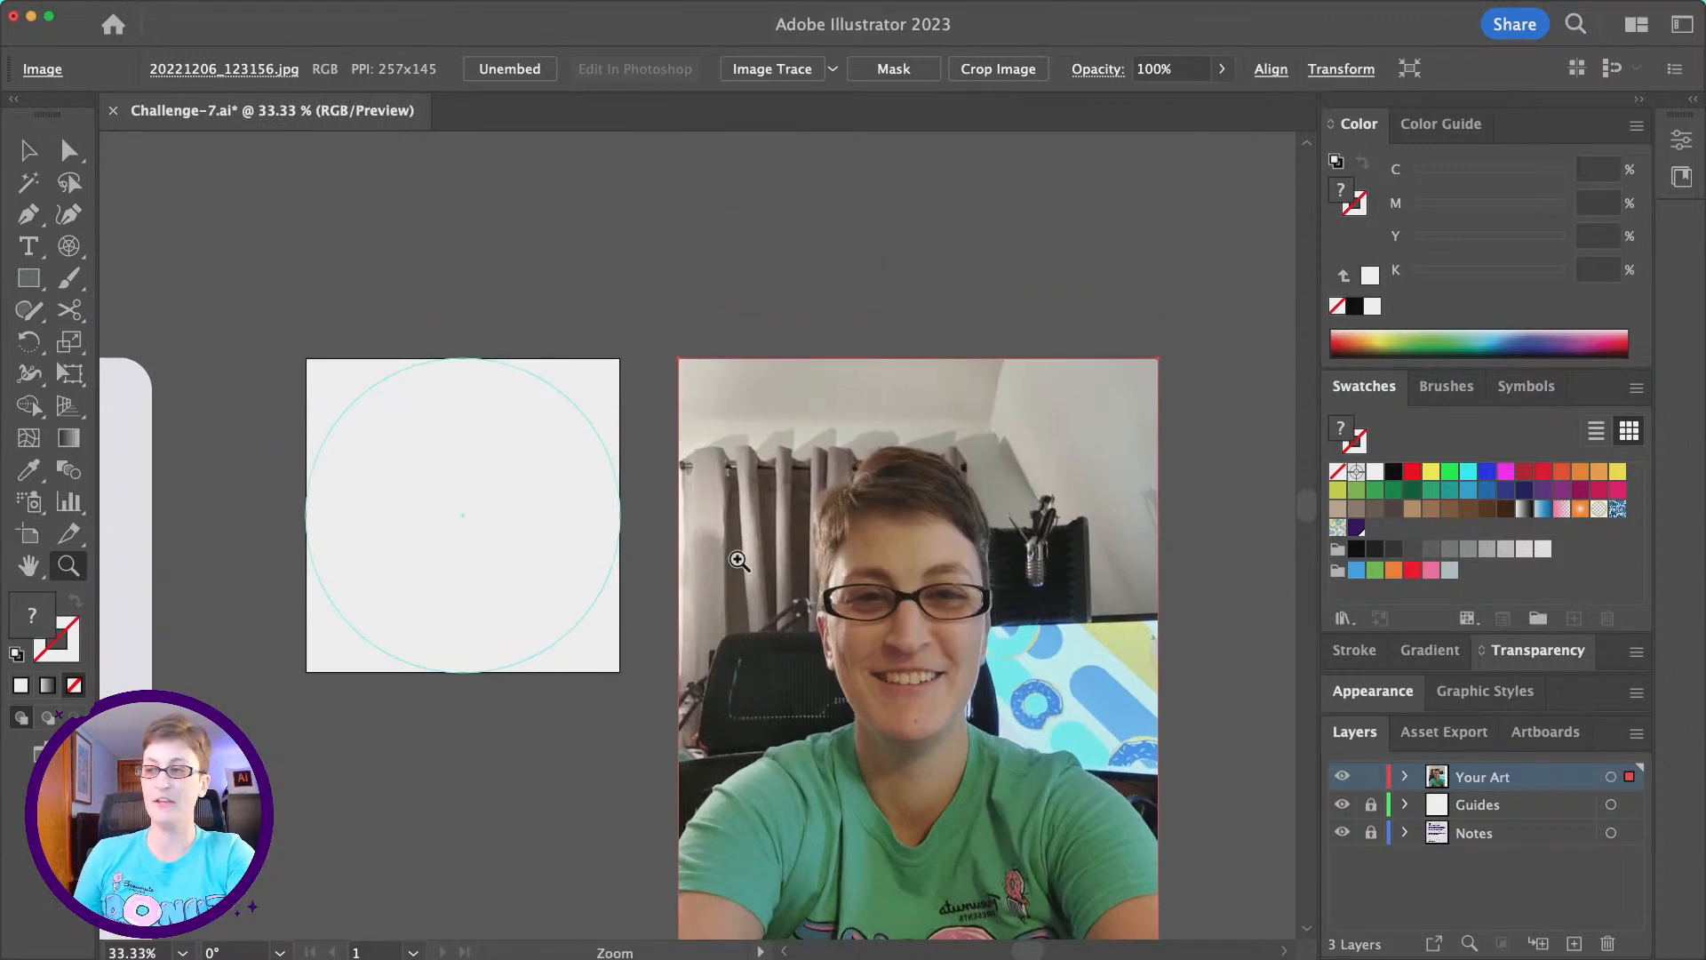
pyautogui.scroll(-3, 738, 560)
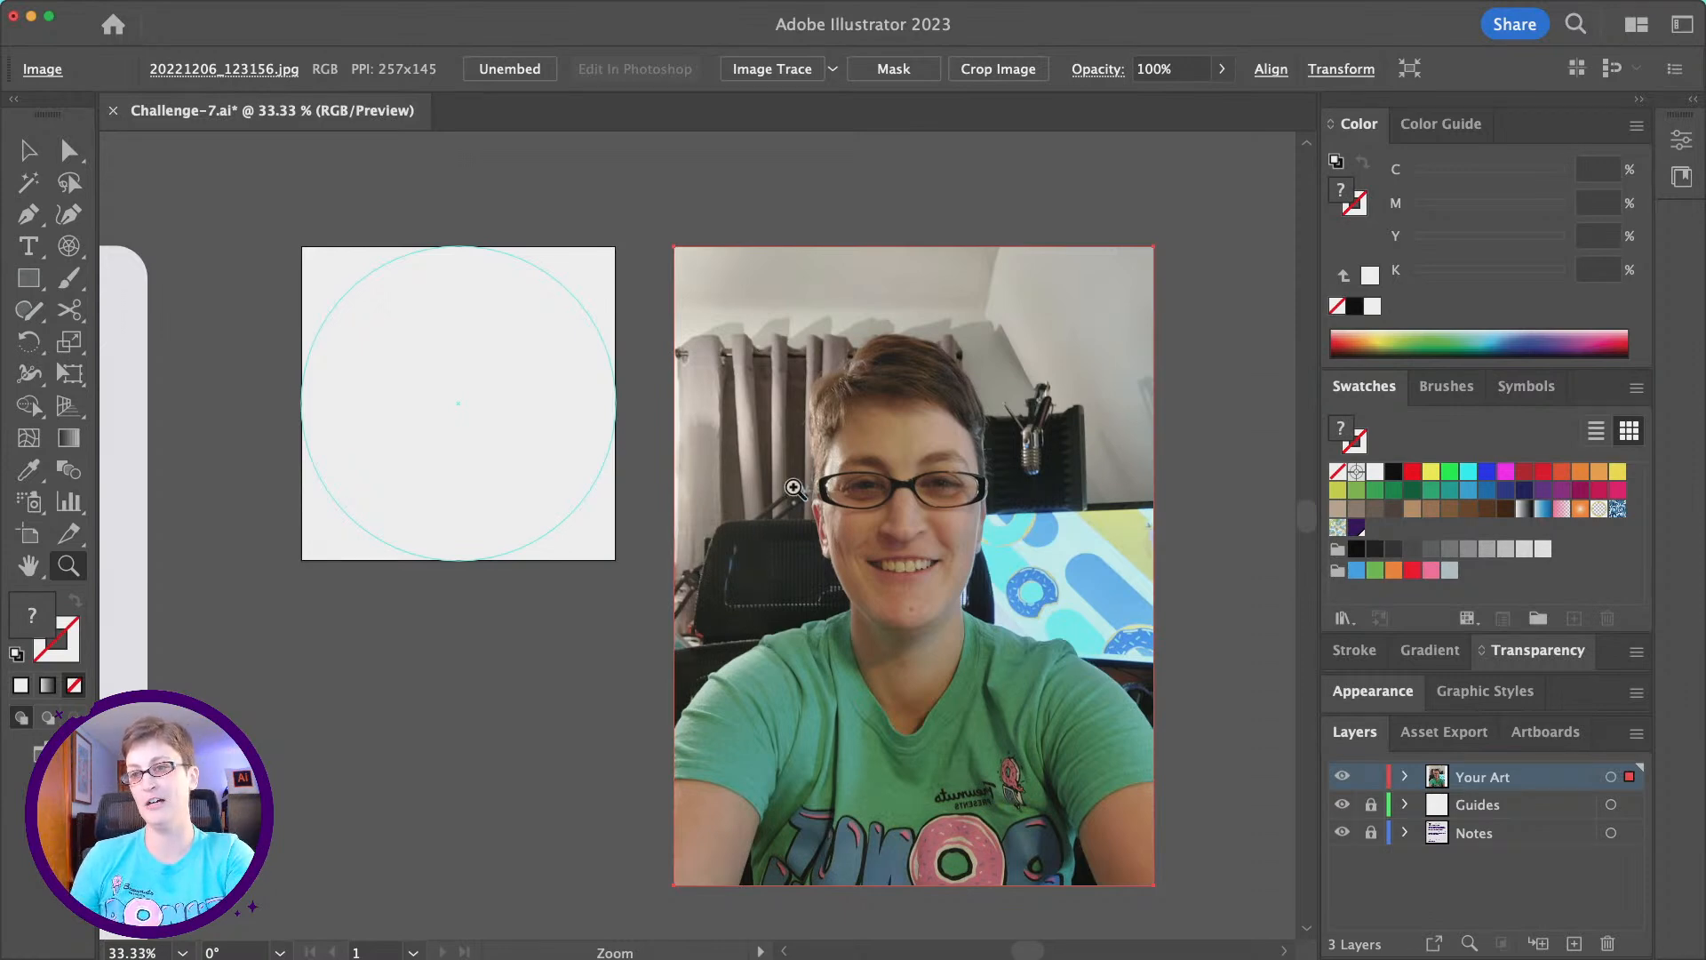
pyautogui.scroll(2, 799, 486)
pyautogui.hscroll(-1, 799, 486)
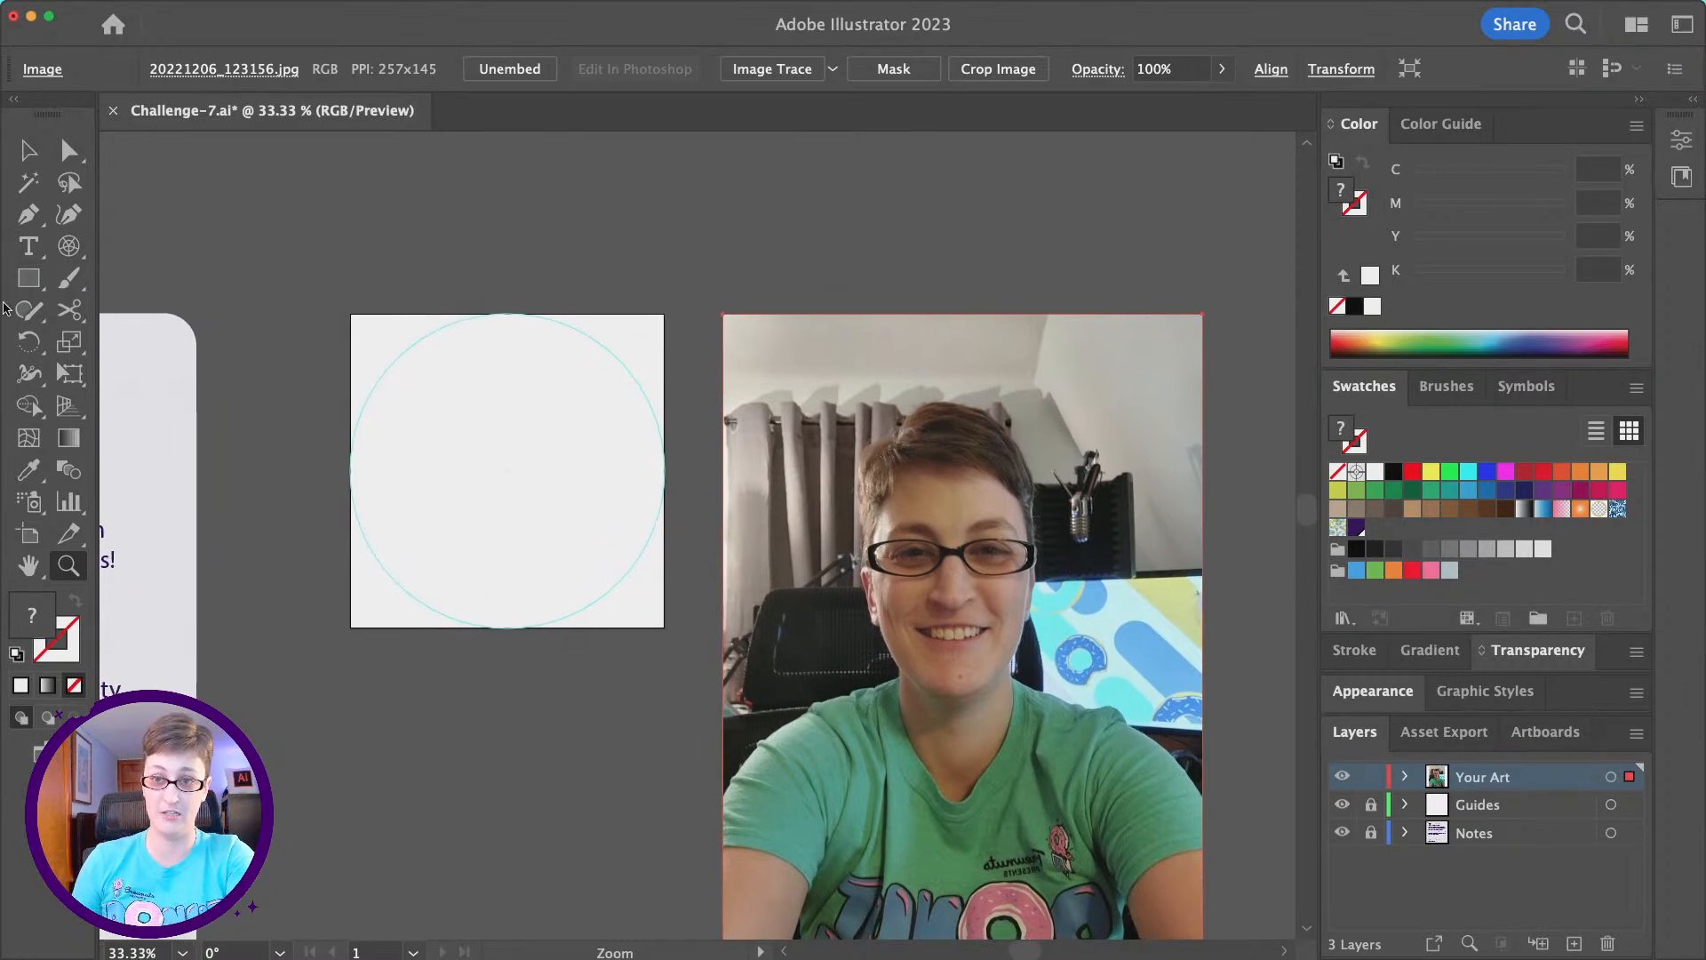
pyautogui.click(27, 281)
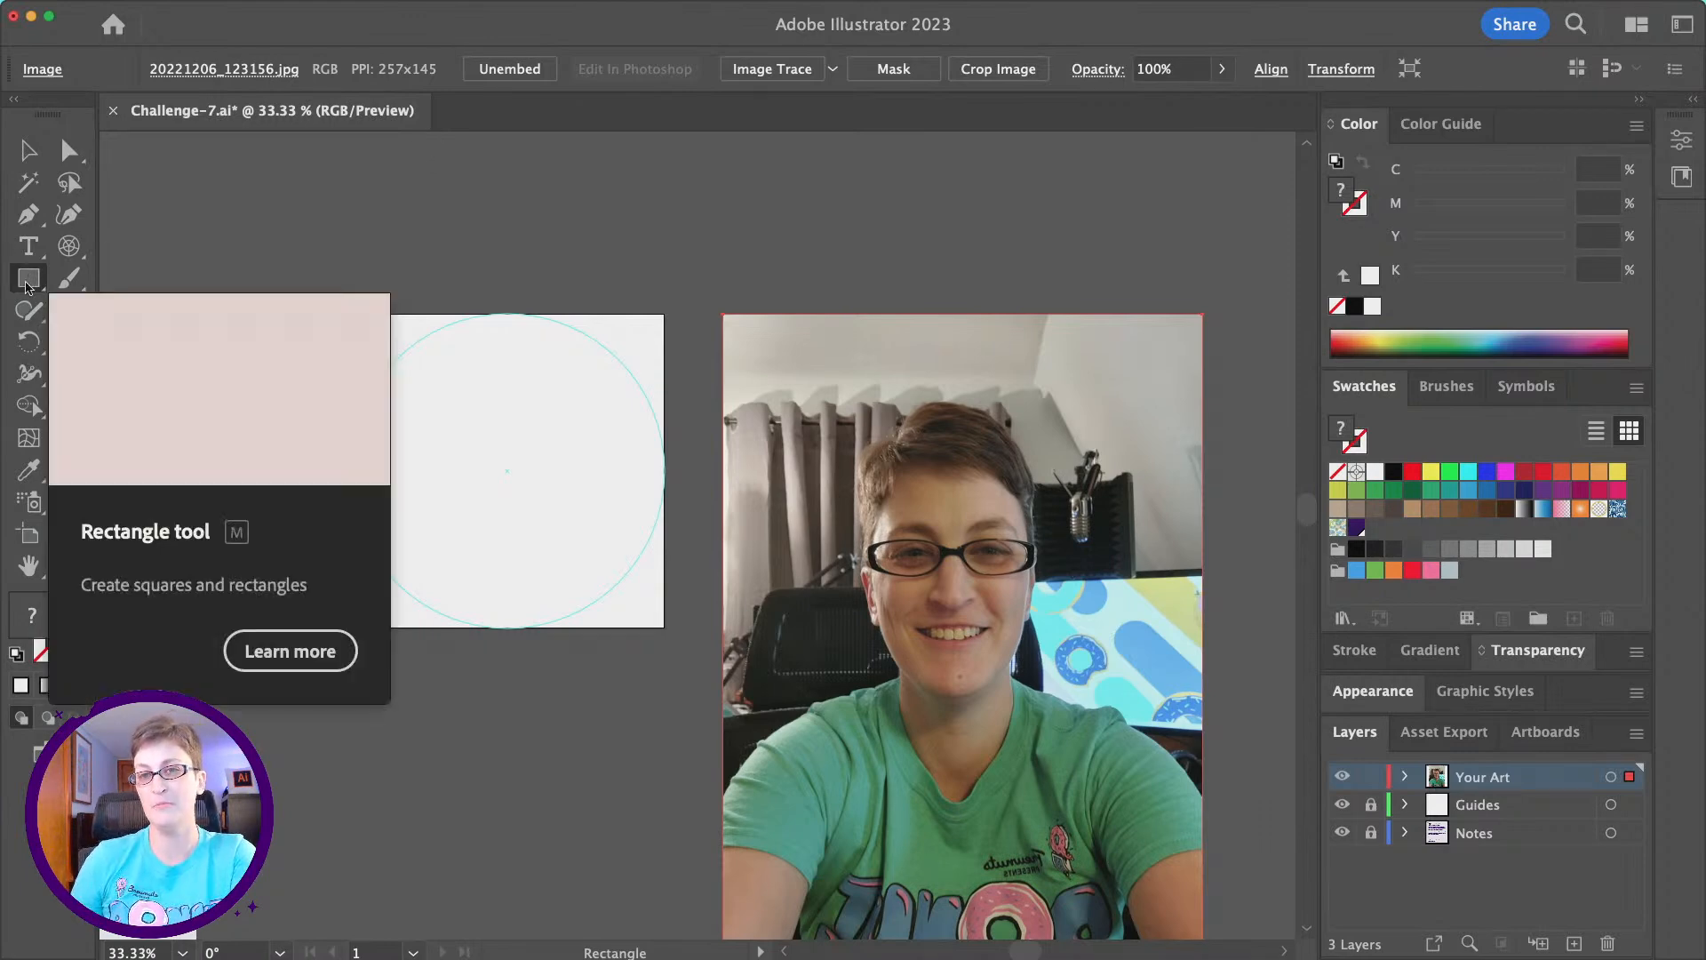
pyautogui.moveTo(364, 239); pyautogui.dragTo(427, 298)
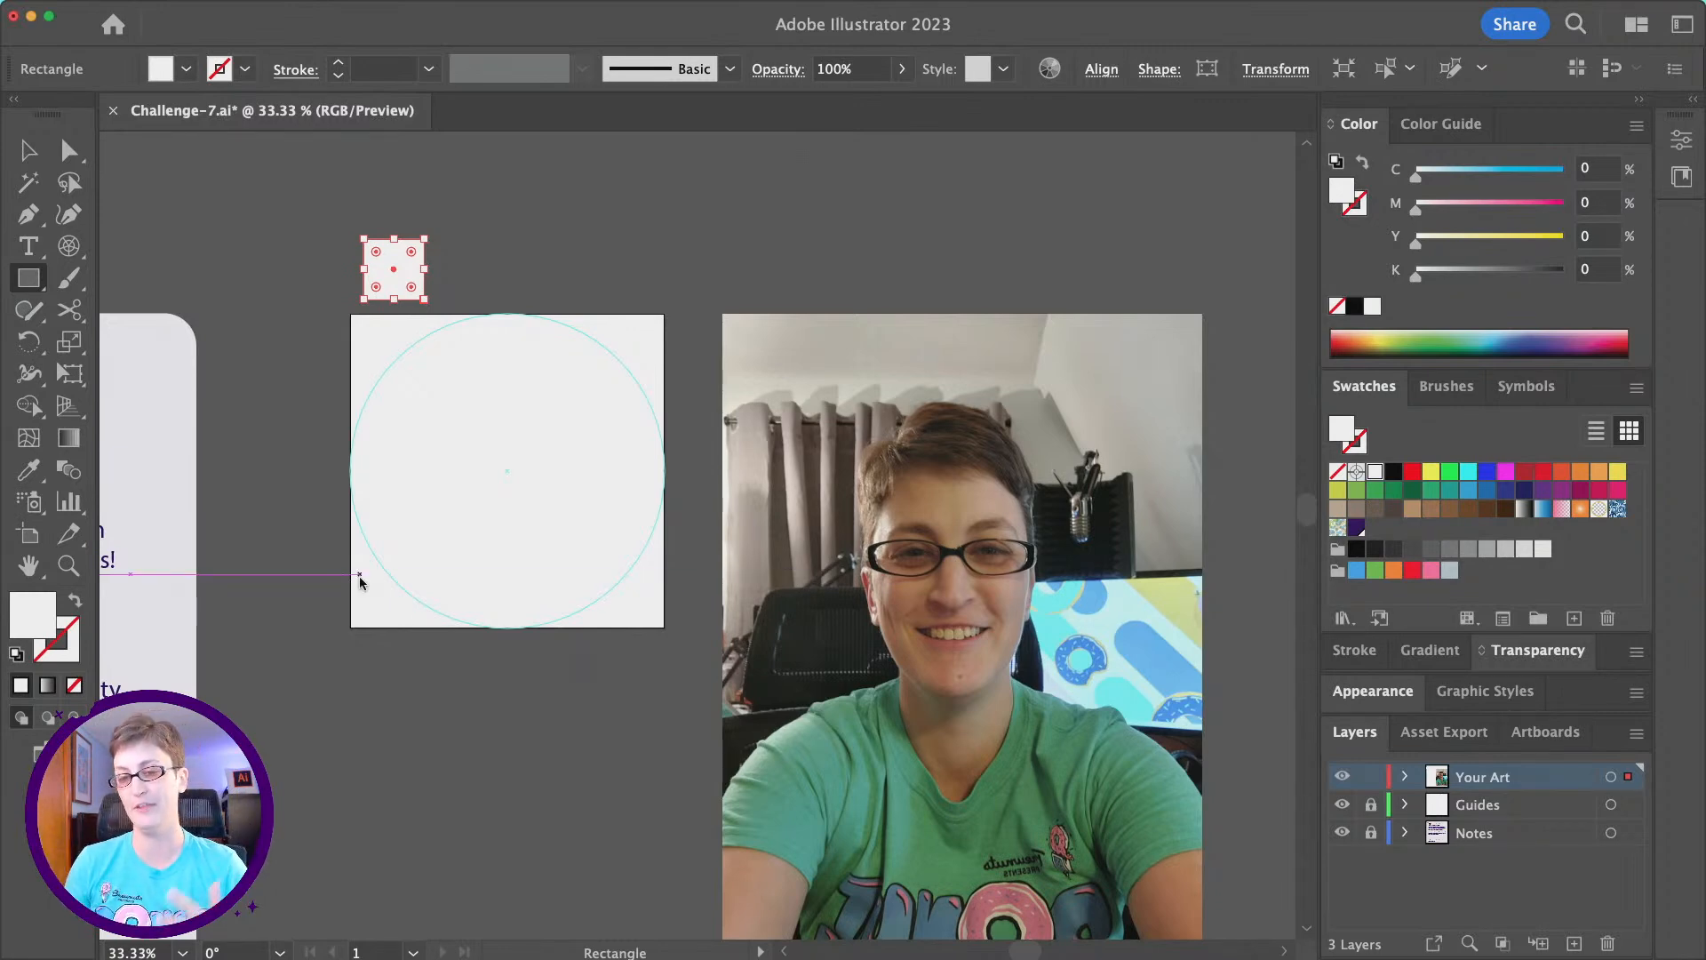
# - Fill the small square with the peach skin tone ffc7b3
pyautogui.doubleClick(31, 613)
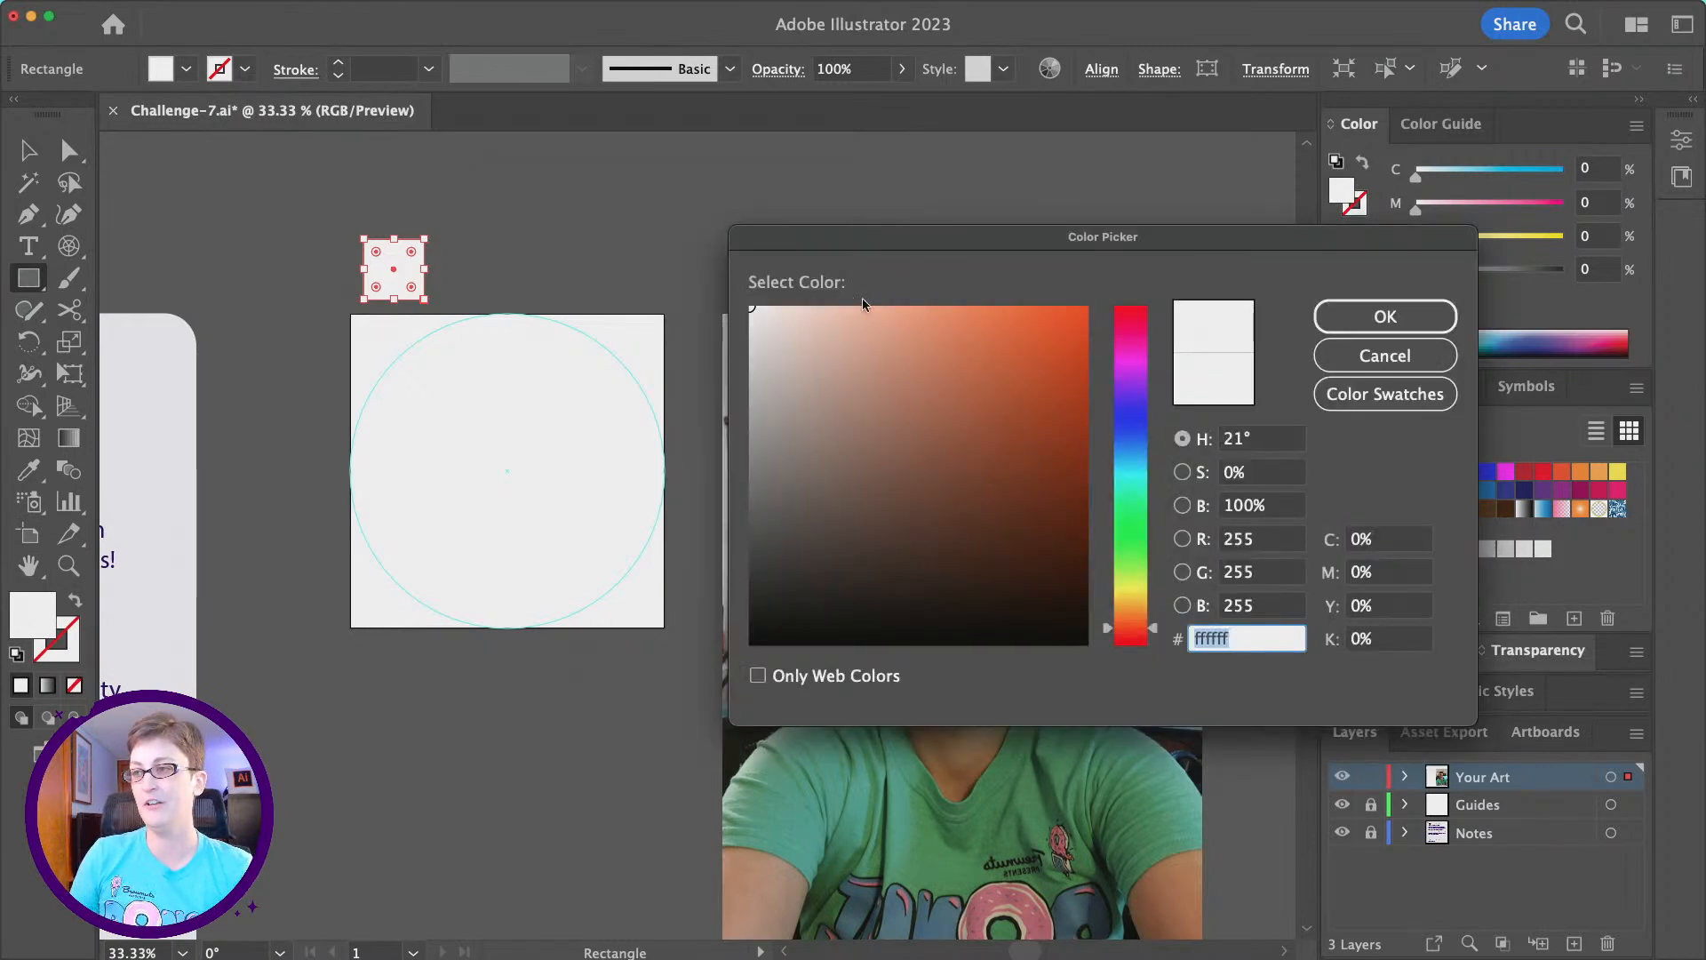
pyautogui.moveTo(889, 251); pyautogui.dragTo(1059, 189)
pyautogui.click(1304, 590)
pyautogui.click(994, 249)
pyautogui.moveTo(994, 247); pyautogui.dragTo(1005, 254)
pyautogui.click(1306, 575)
pyautogui.moveTo(1307, 575); pyautogui.dragTo(1306, 568)
pyautogui.moveTo(1009, 257); pyautogui.dragTo(1036, 254)
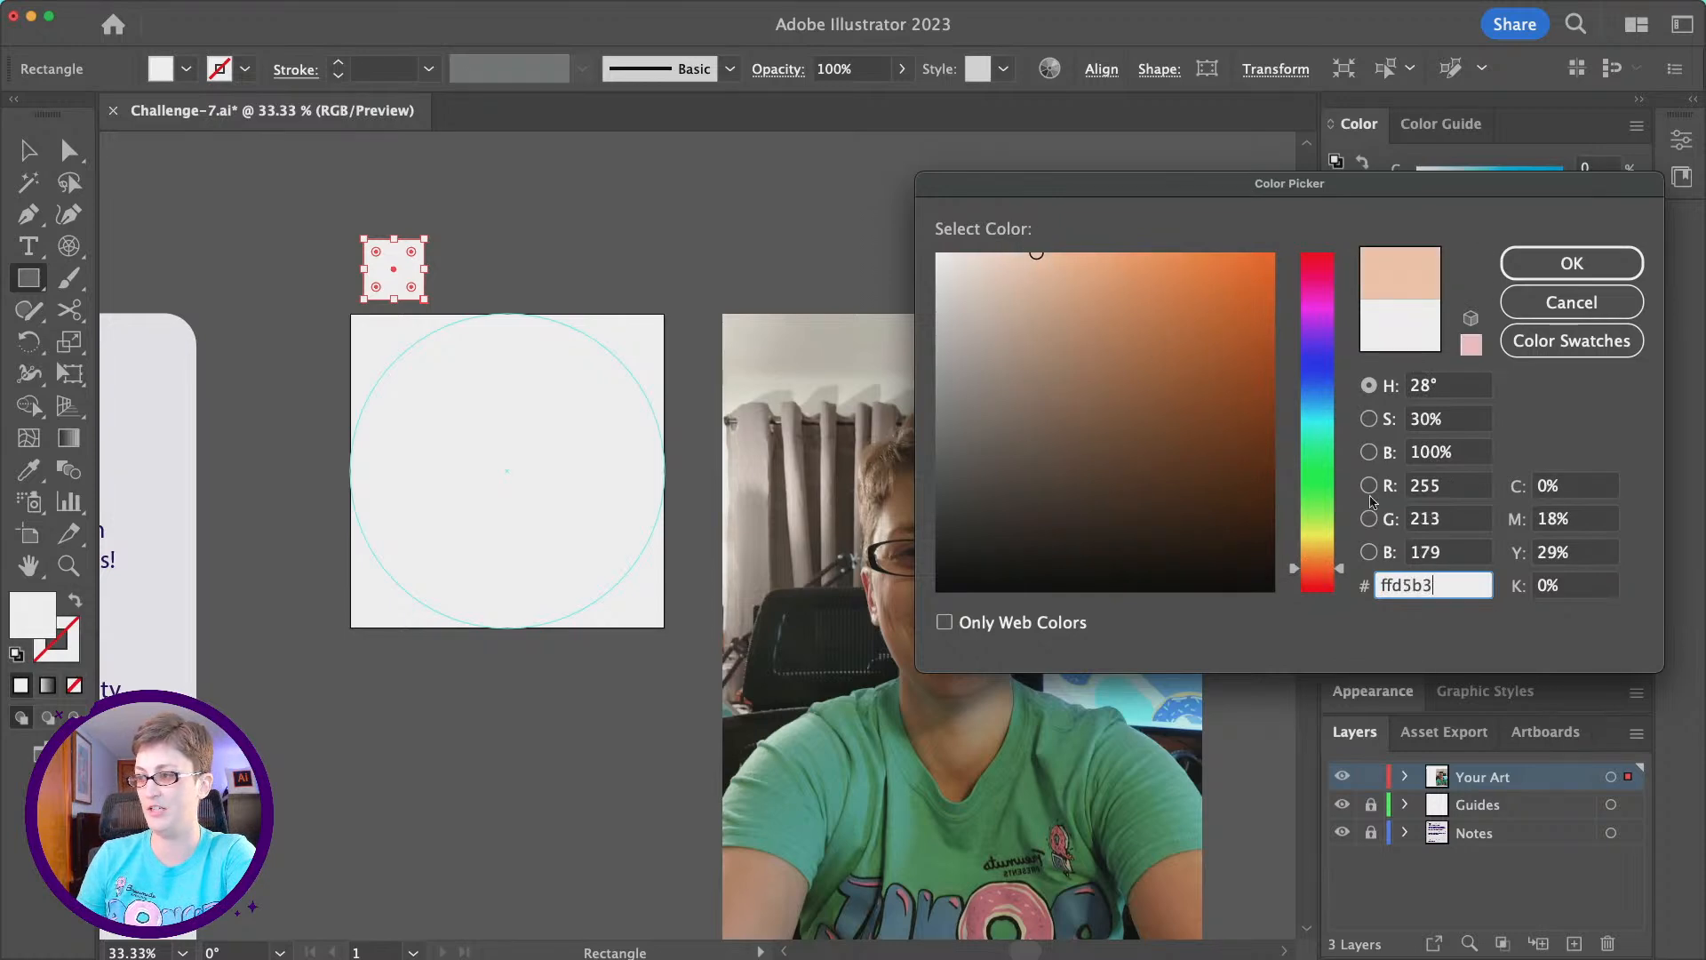
pyautogui.moveTo(1339, 565); pyautogui.dragTo(1342, 577)
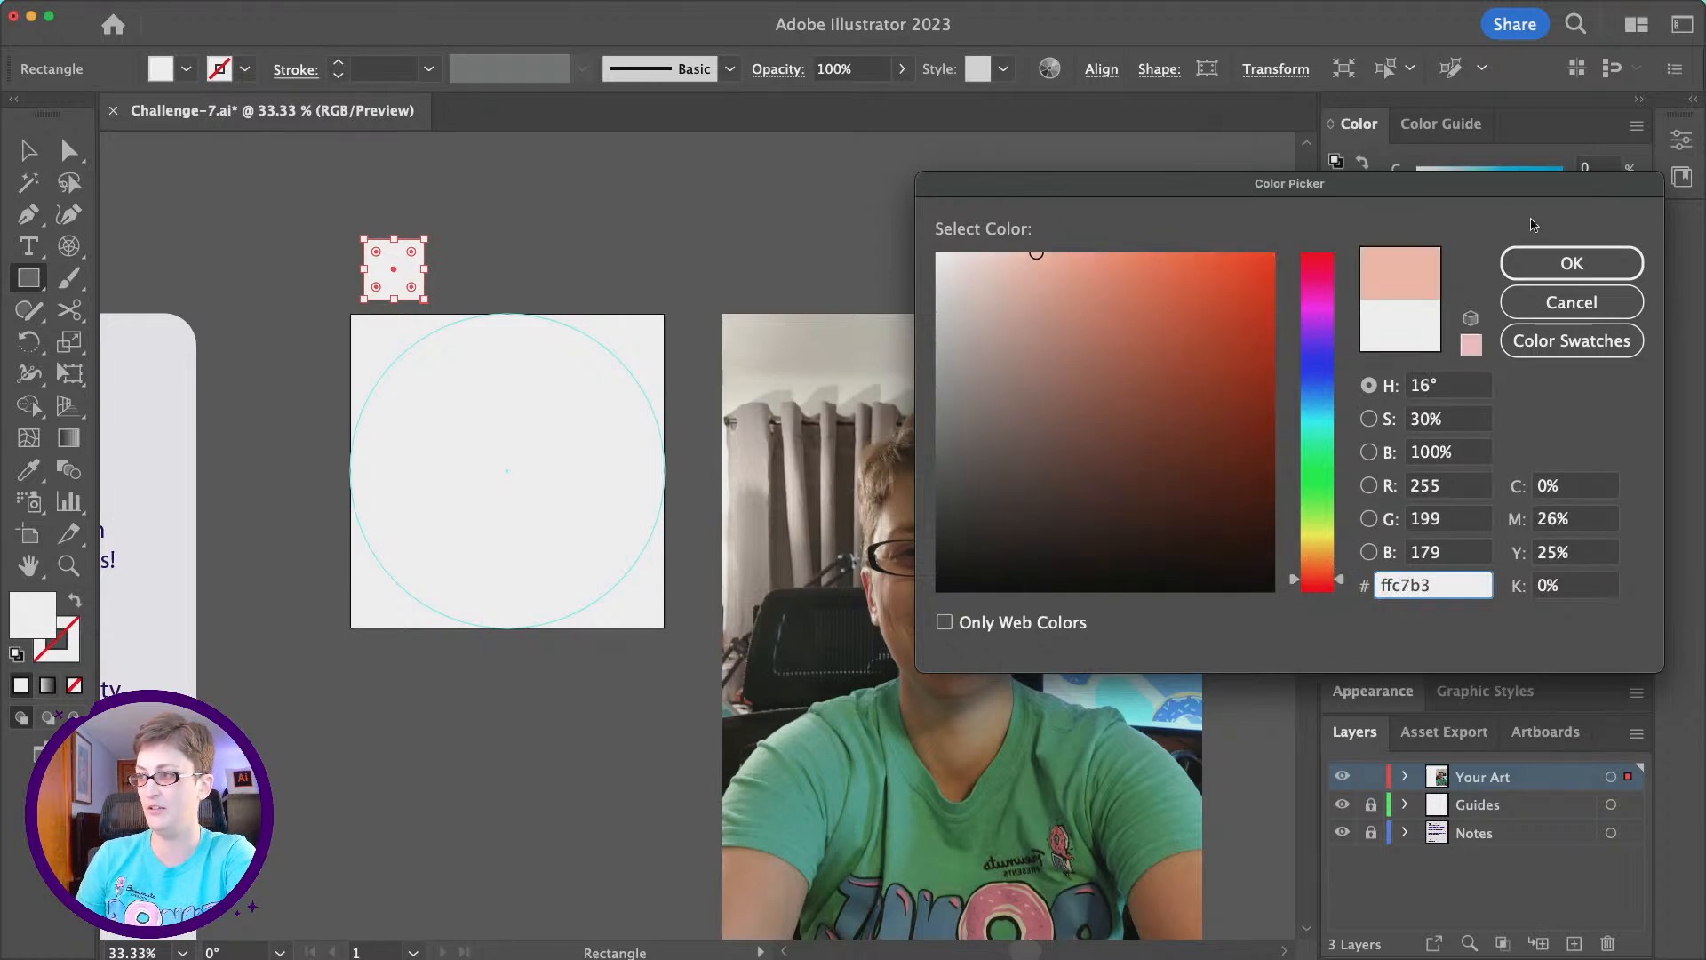
pyautogui.click(1551, 260)
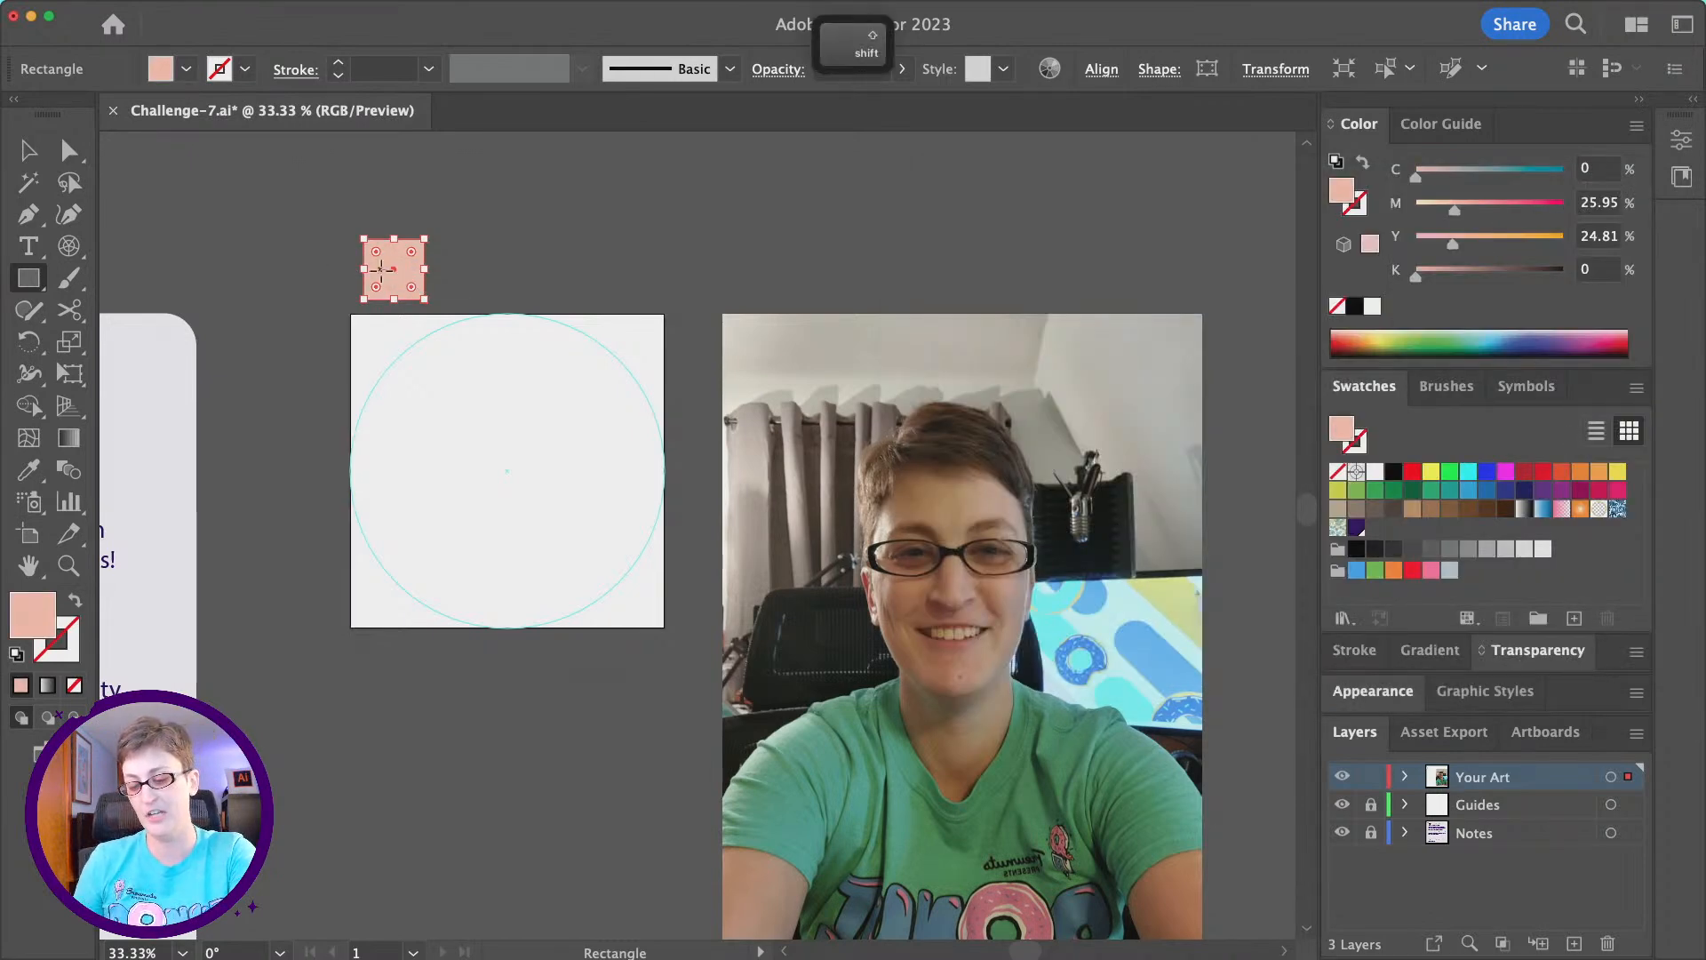
# - Duplicate the peach square to its right and fill the copy with pink ff337d
pyautogui.click(25, 151)
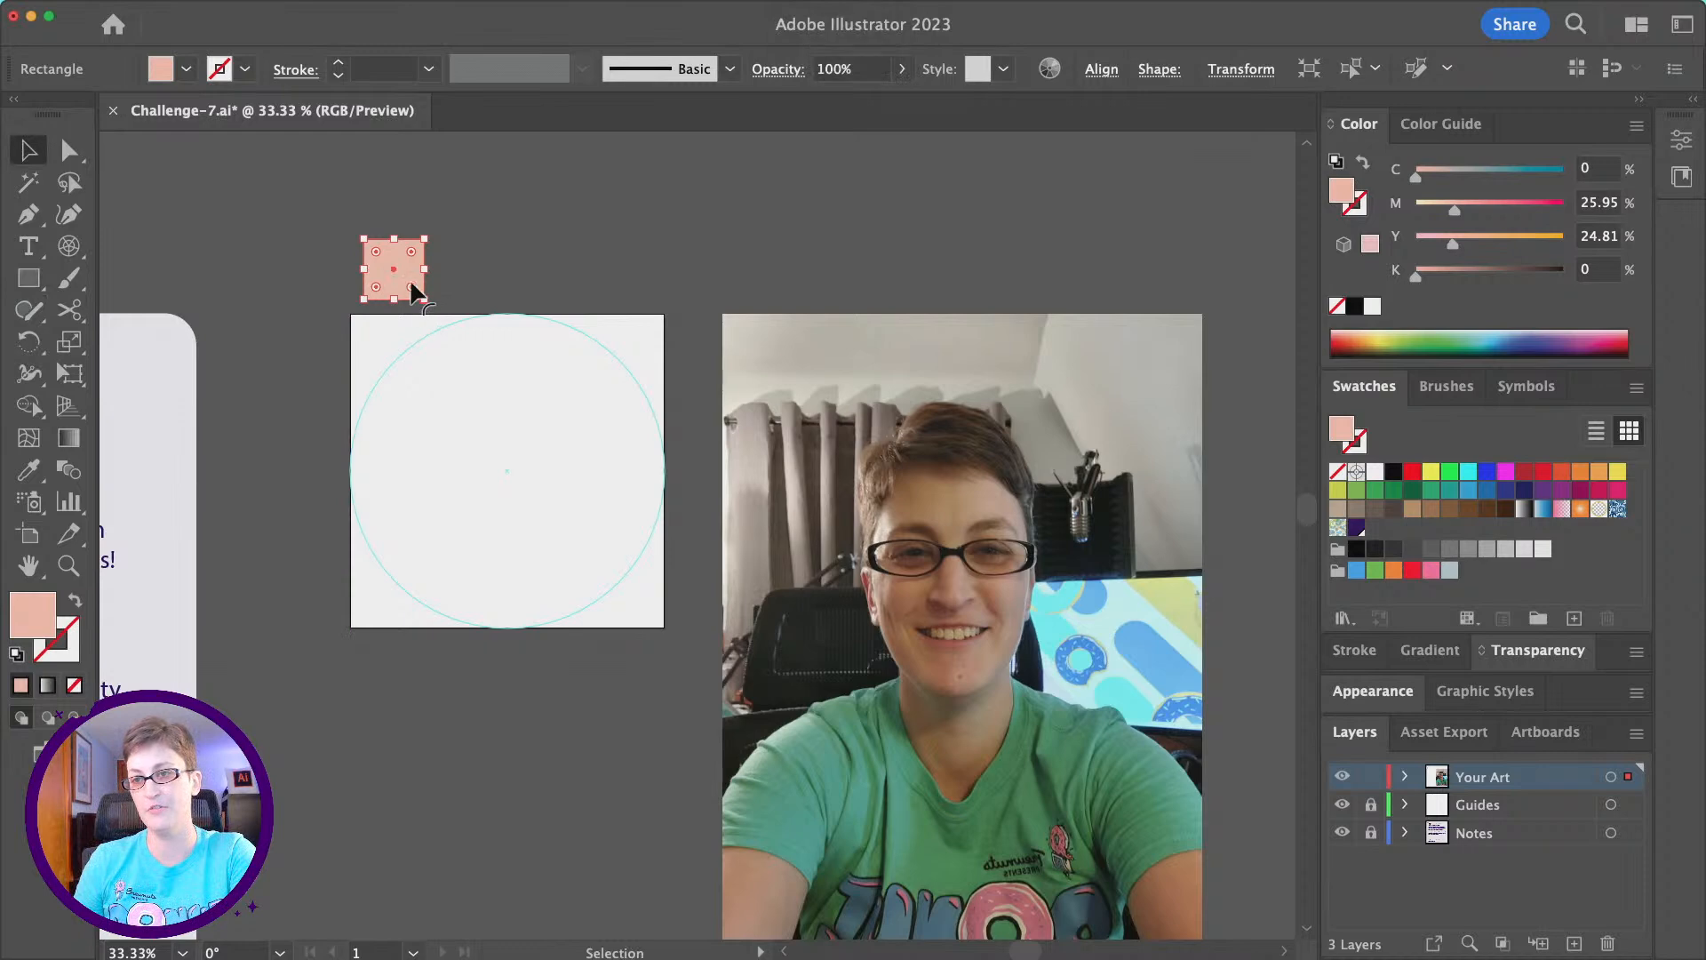
pyautogui.moveTo(409, 265); pyautogui.dragTo(499, 276)
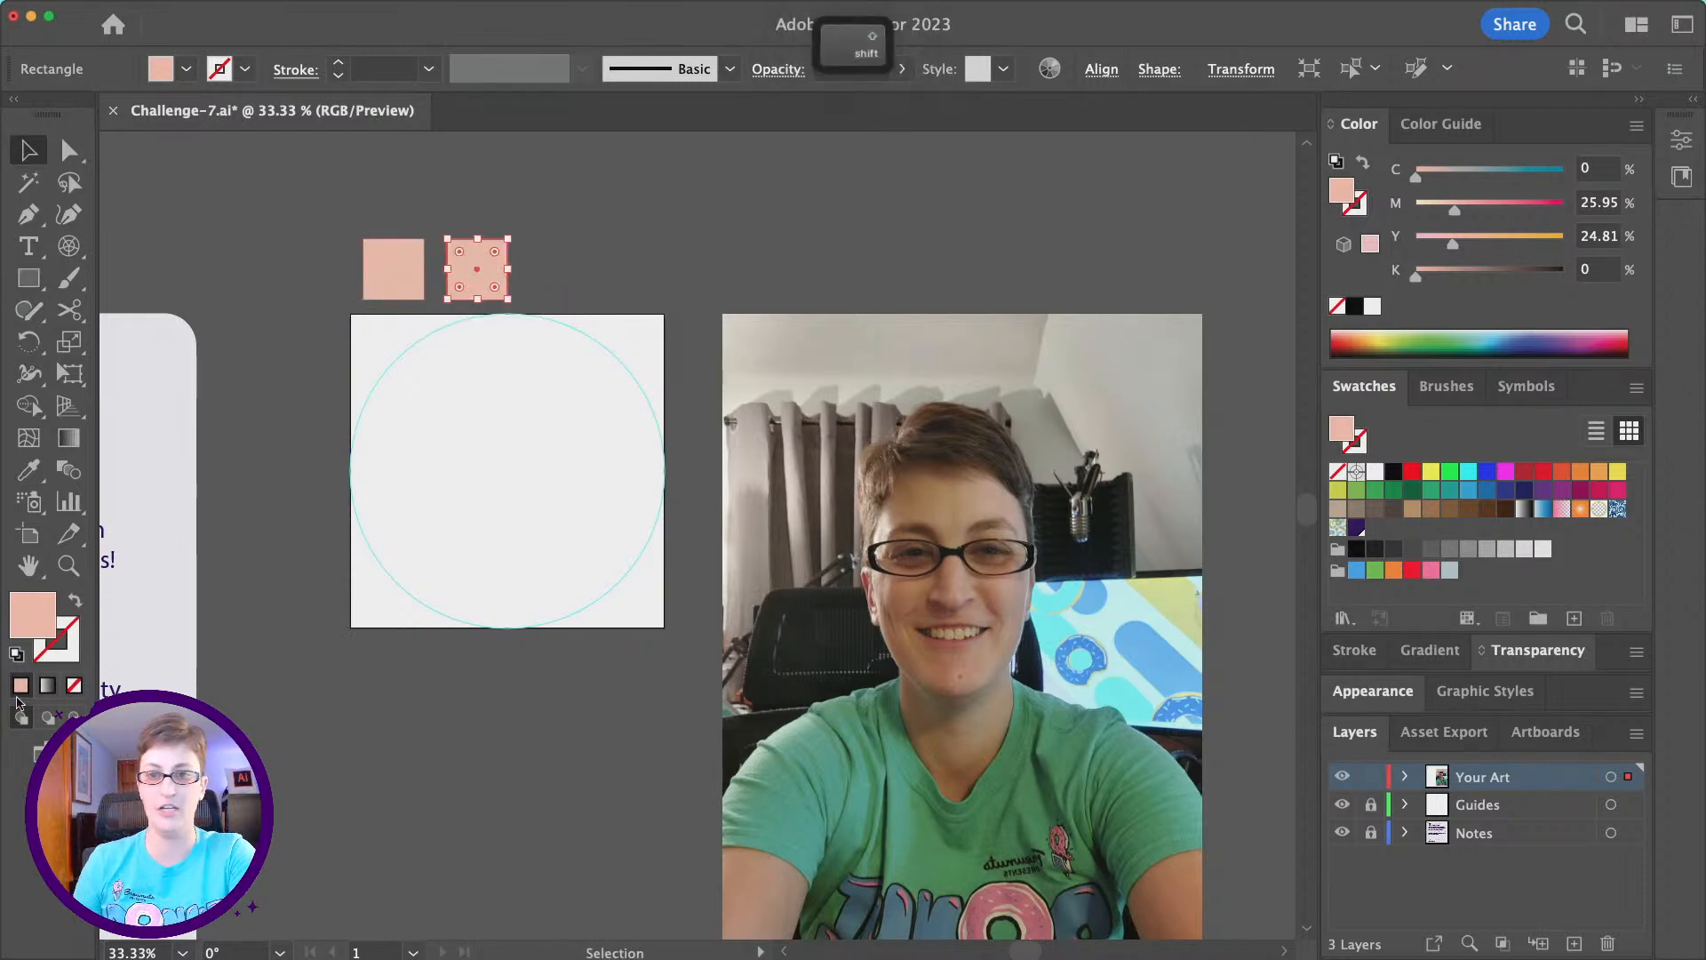
pyautogui.doubleClick(40, 626)
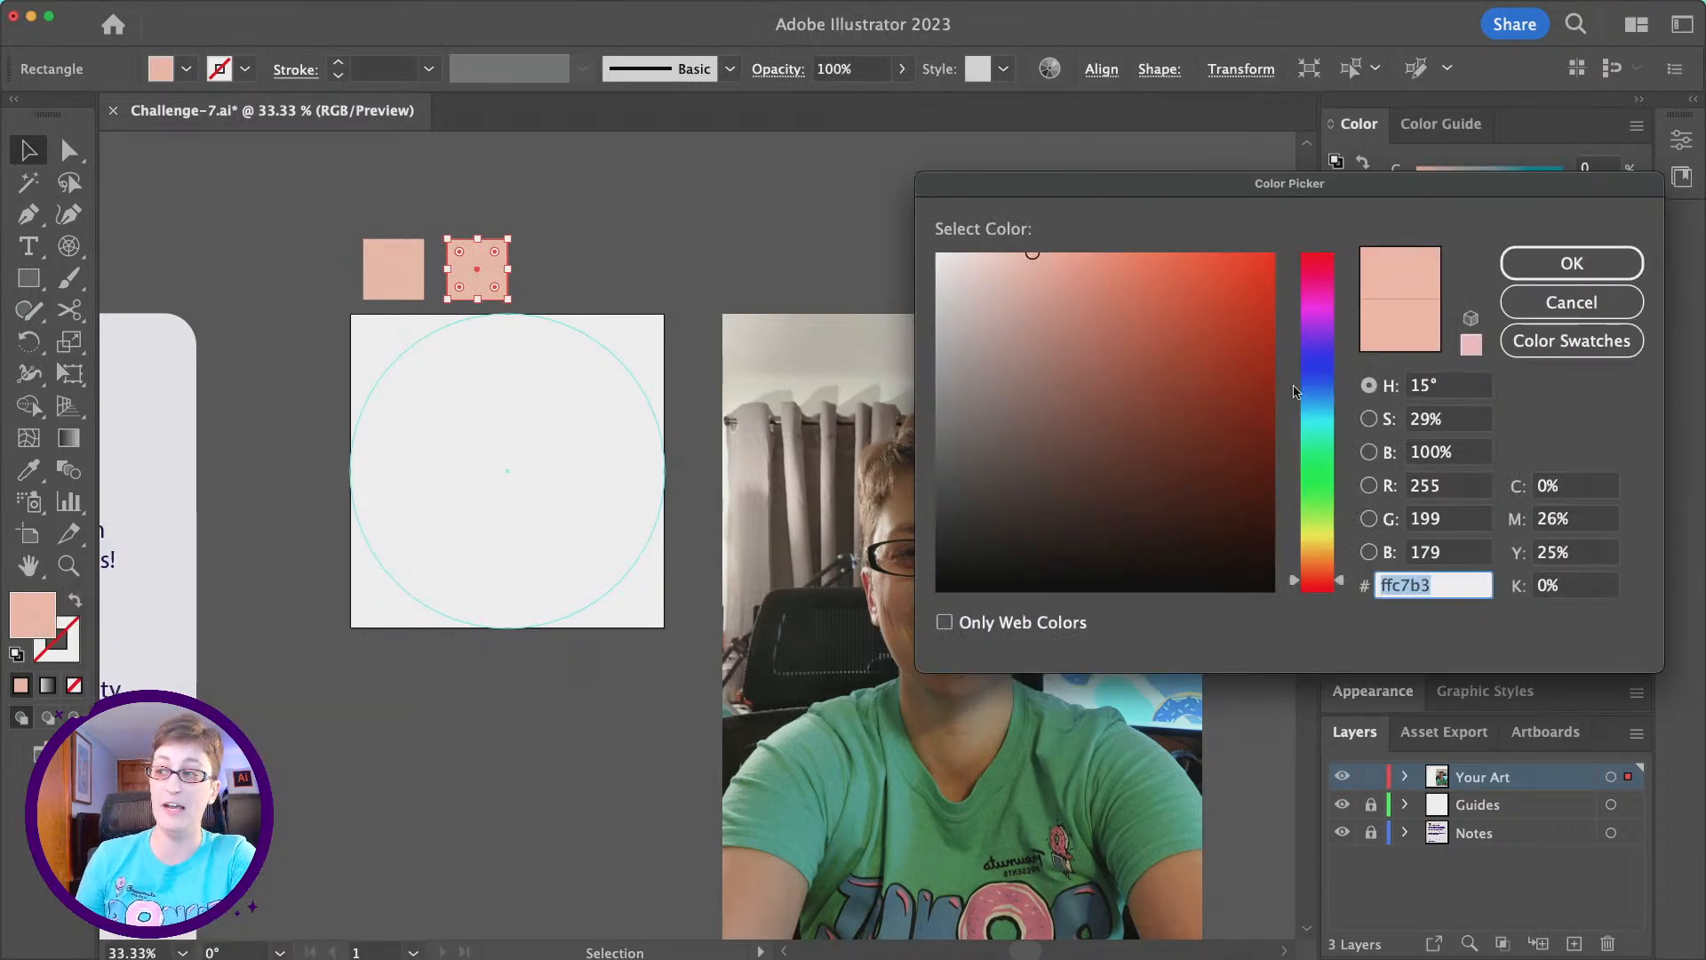
pyautogui.write('ffffb6')
pyautogui.moveTo(1325, 427); pyautogui.dragTo(1317, 272)
pyautogui.moveTo(1055, 265); pyautogui.dragTo(1211, 214)
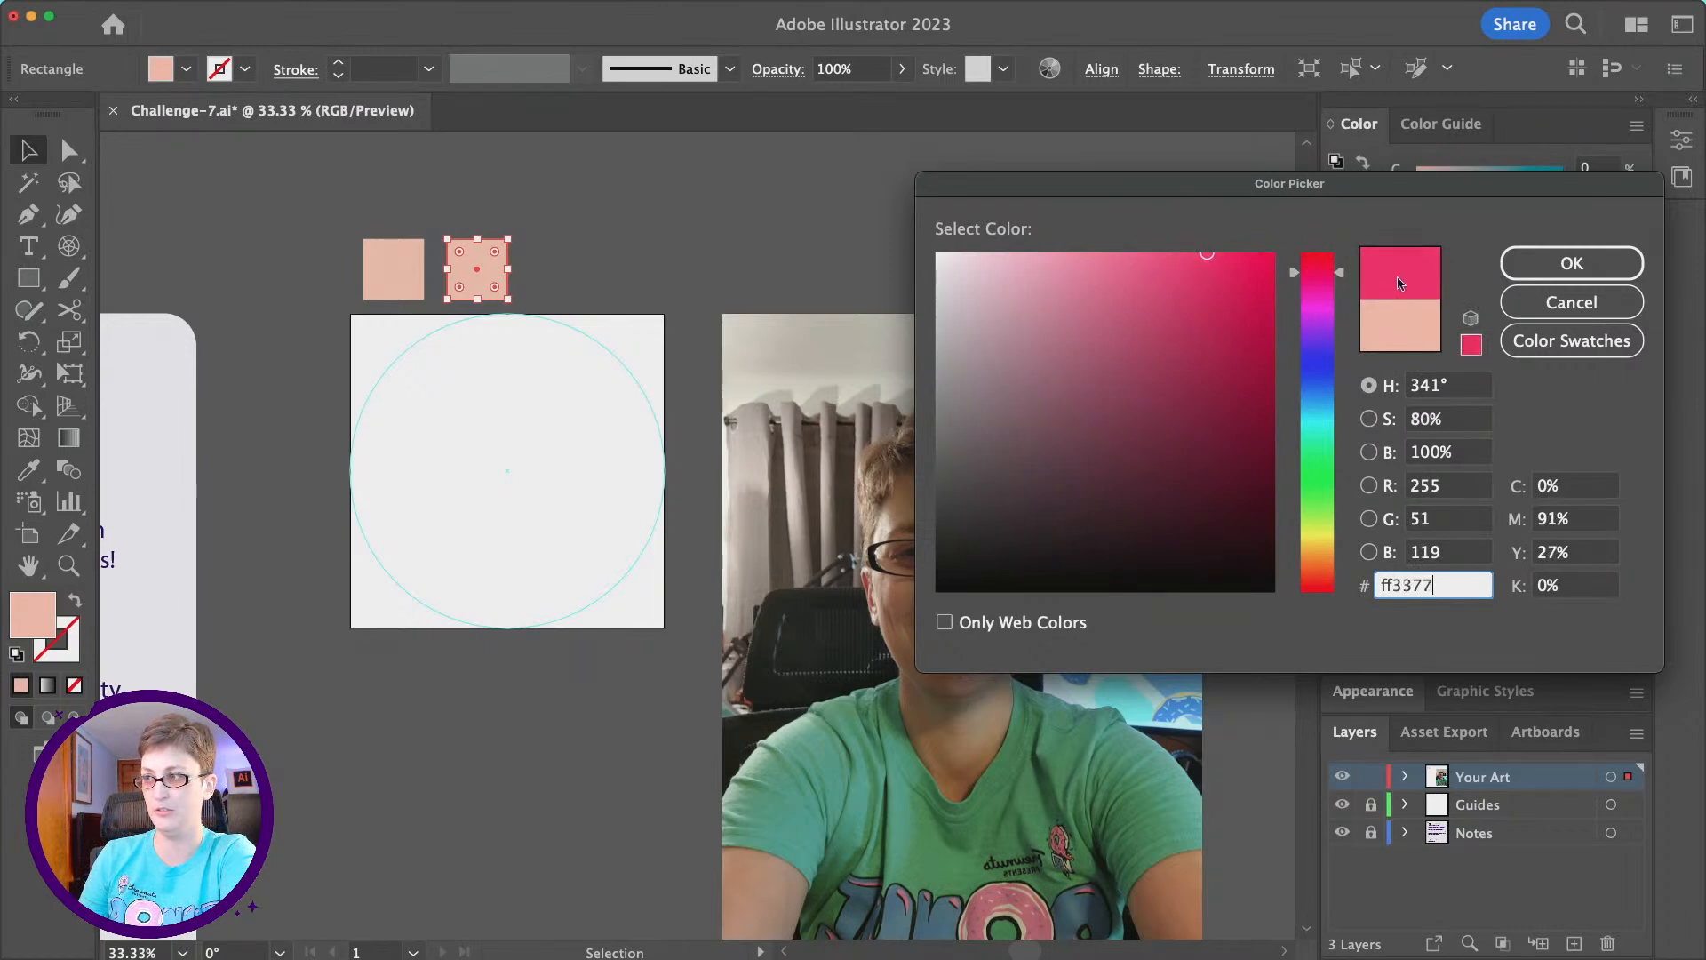
pyautogui.moveTo(1341, 273); pyautogui.dragTo(1342, 269)
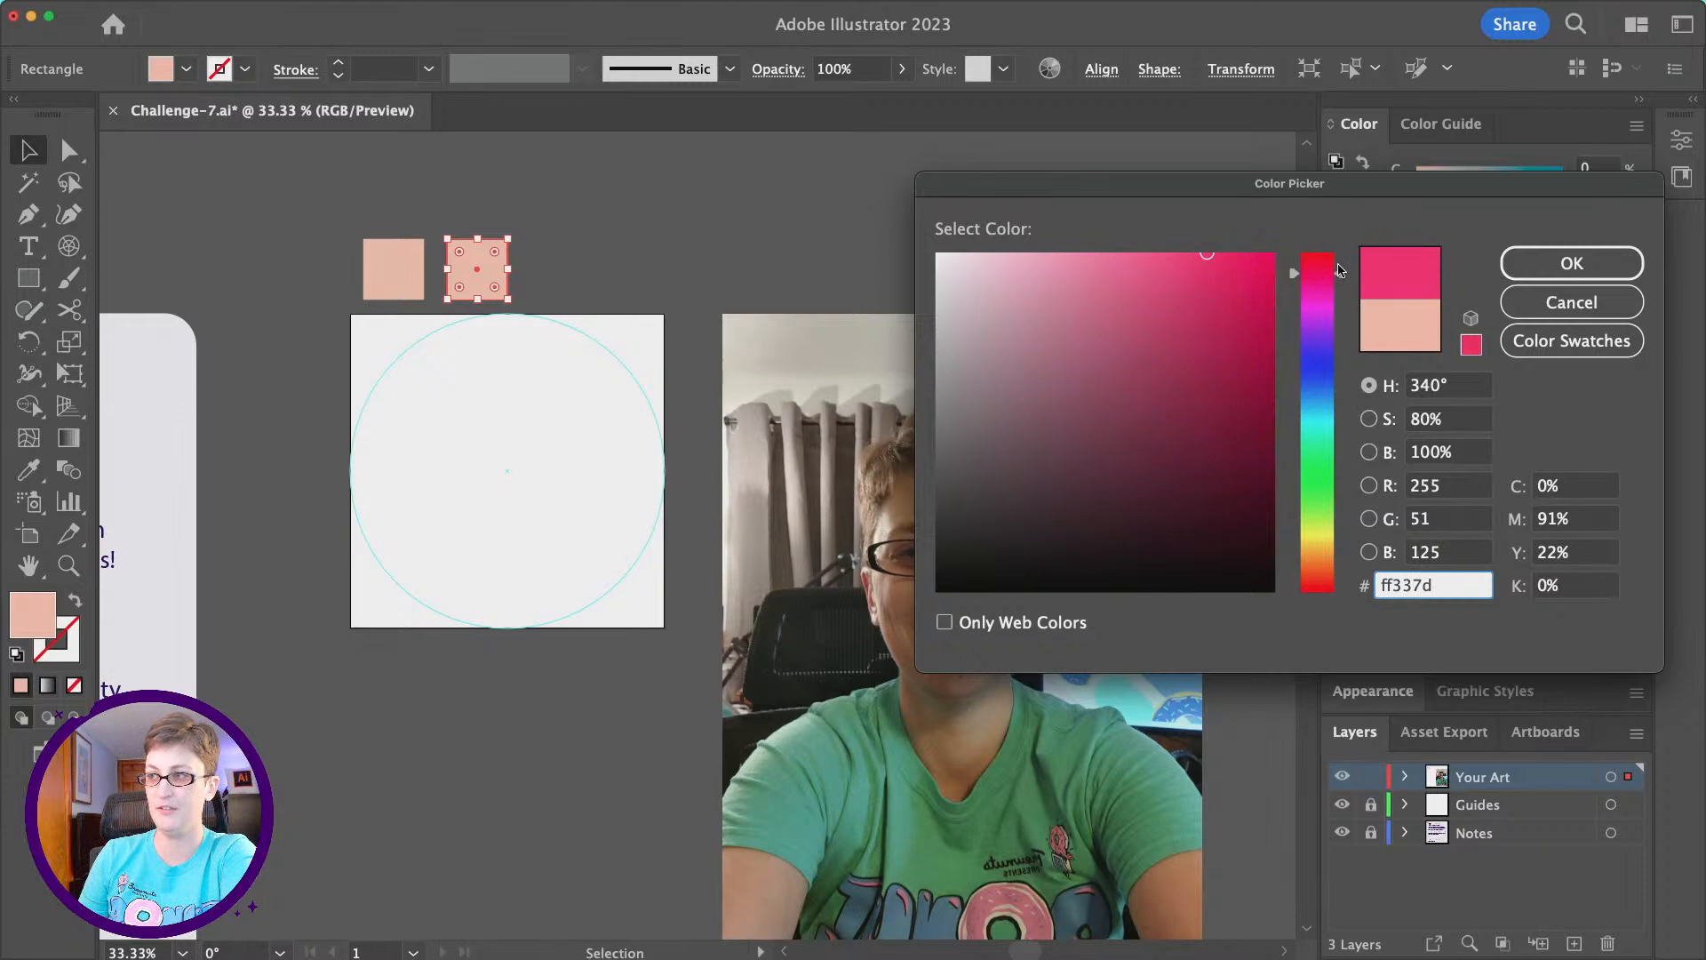
pyautogui.click(1551, 263)
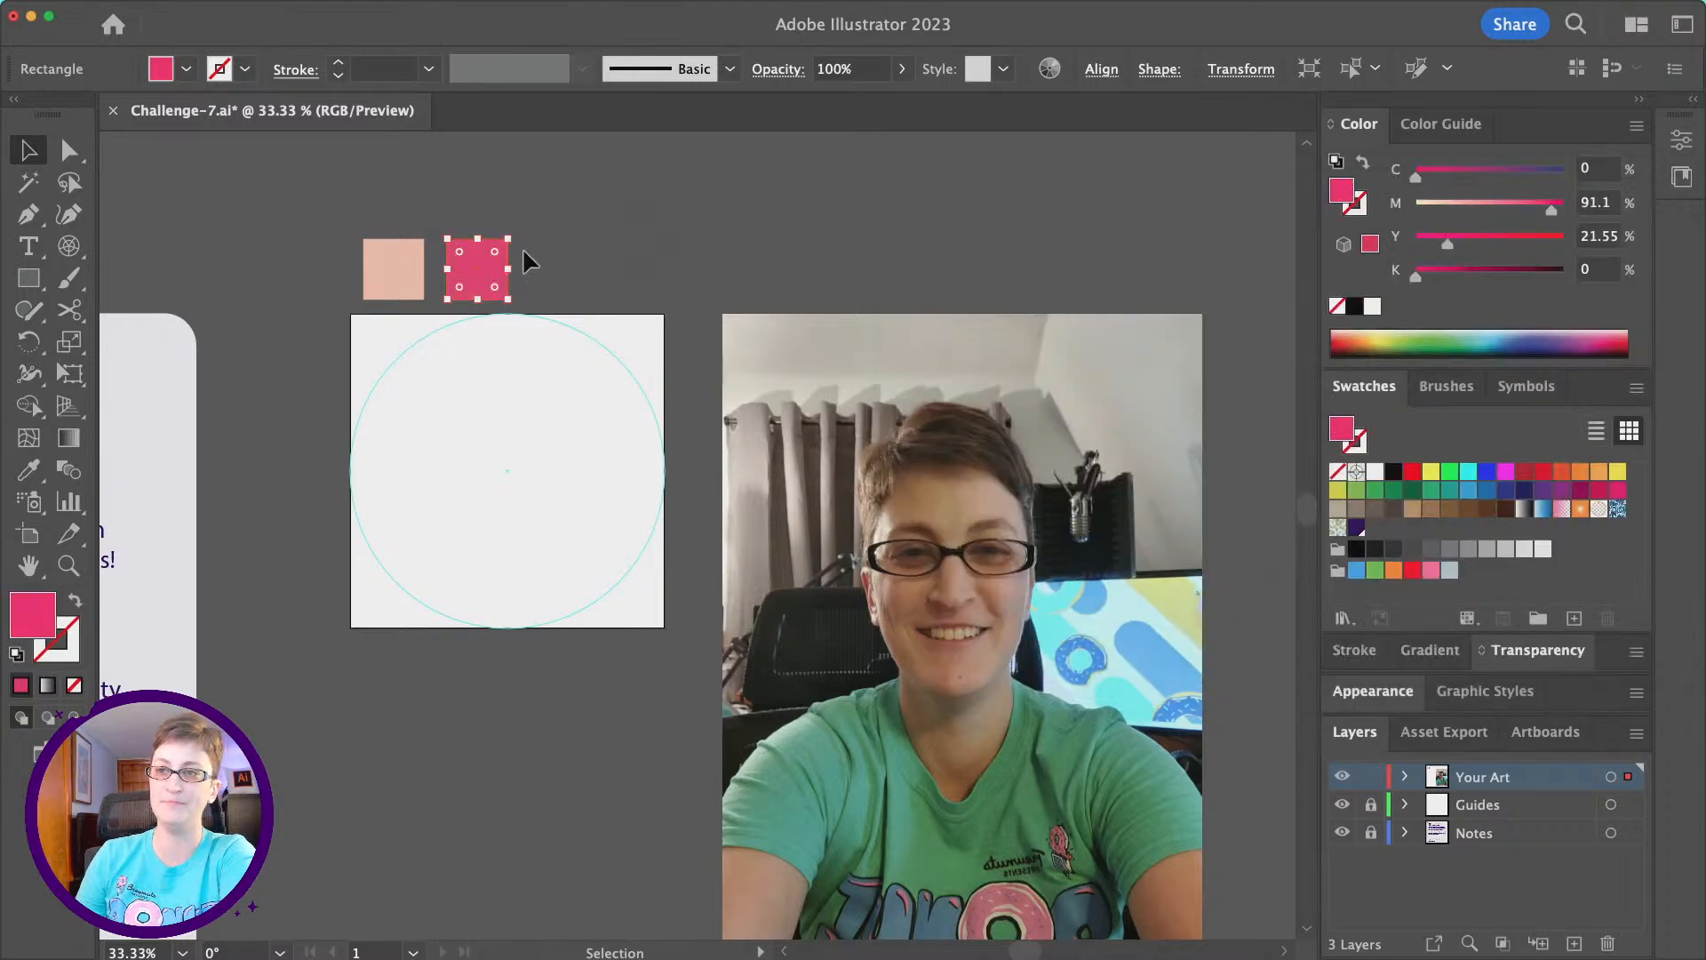
# - Duplicate the pink square to its right as a third swatch in the row
pyautogui.click(649, 303)
pyautogui.click(476, 284)
pyautogui.moveTo(482, 270); pyautogui.dragTo(564, 272)
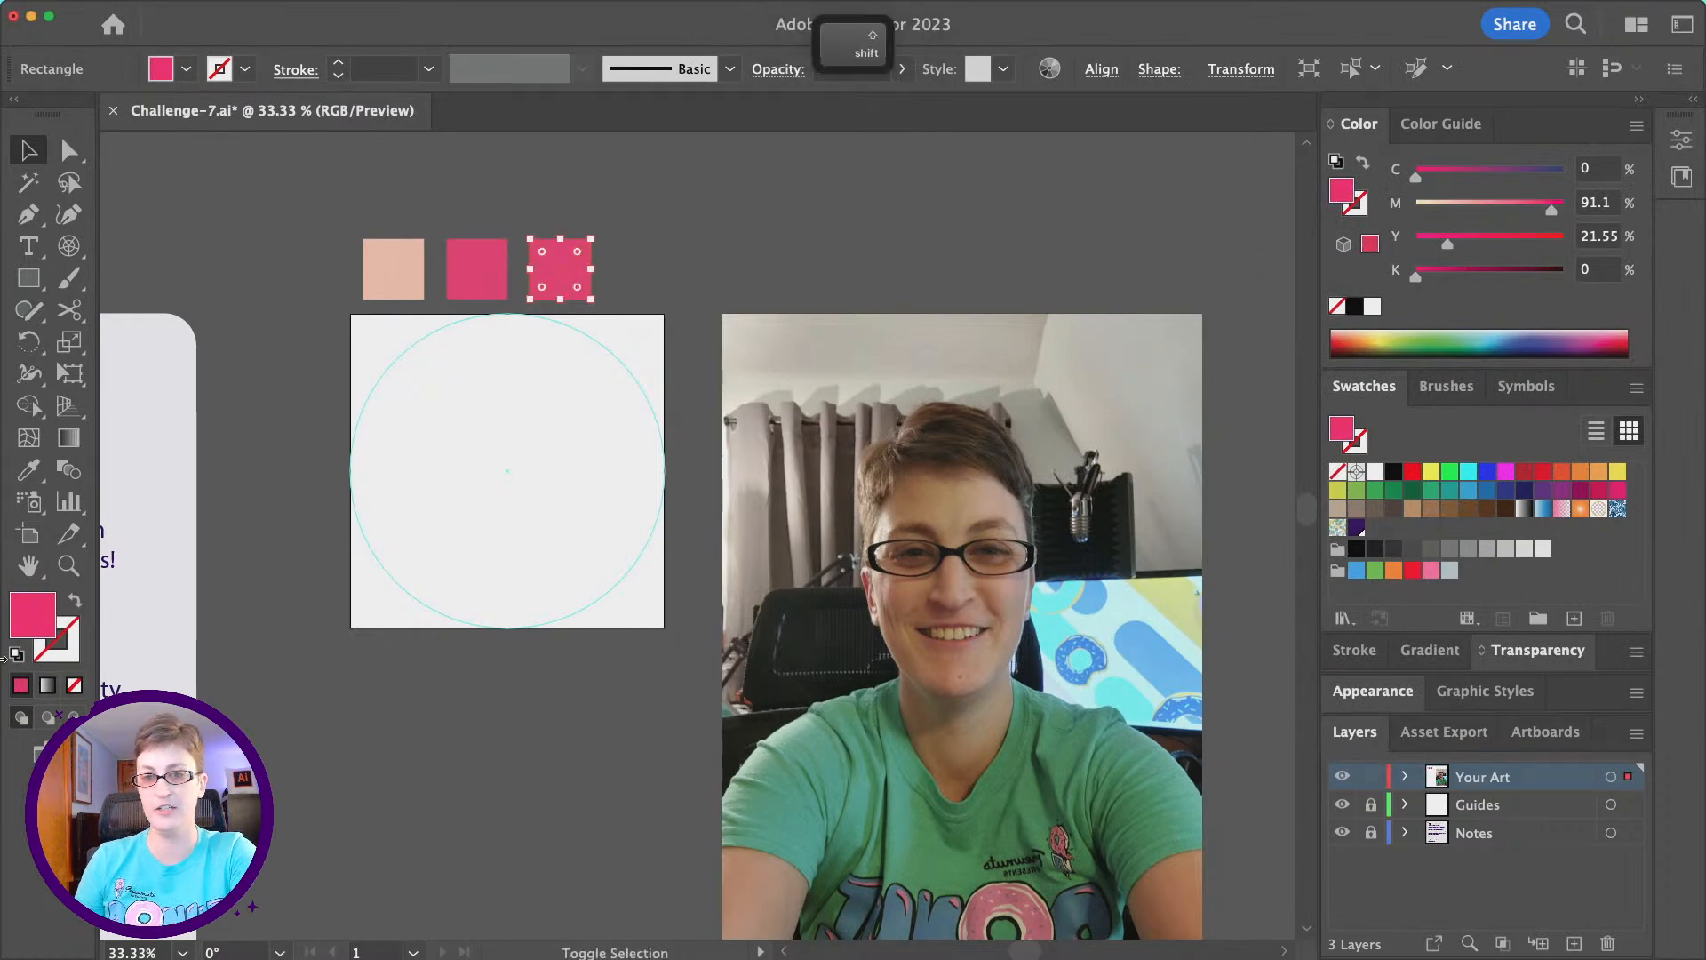
# - Fill the third swatch square with a dark maroon of about C 39, M 99, Y 59, K 47
pyautogui.doubleClick(32, 617)
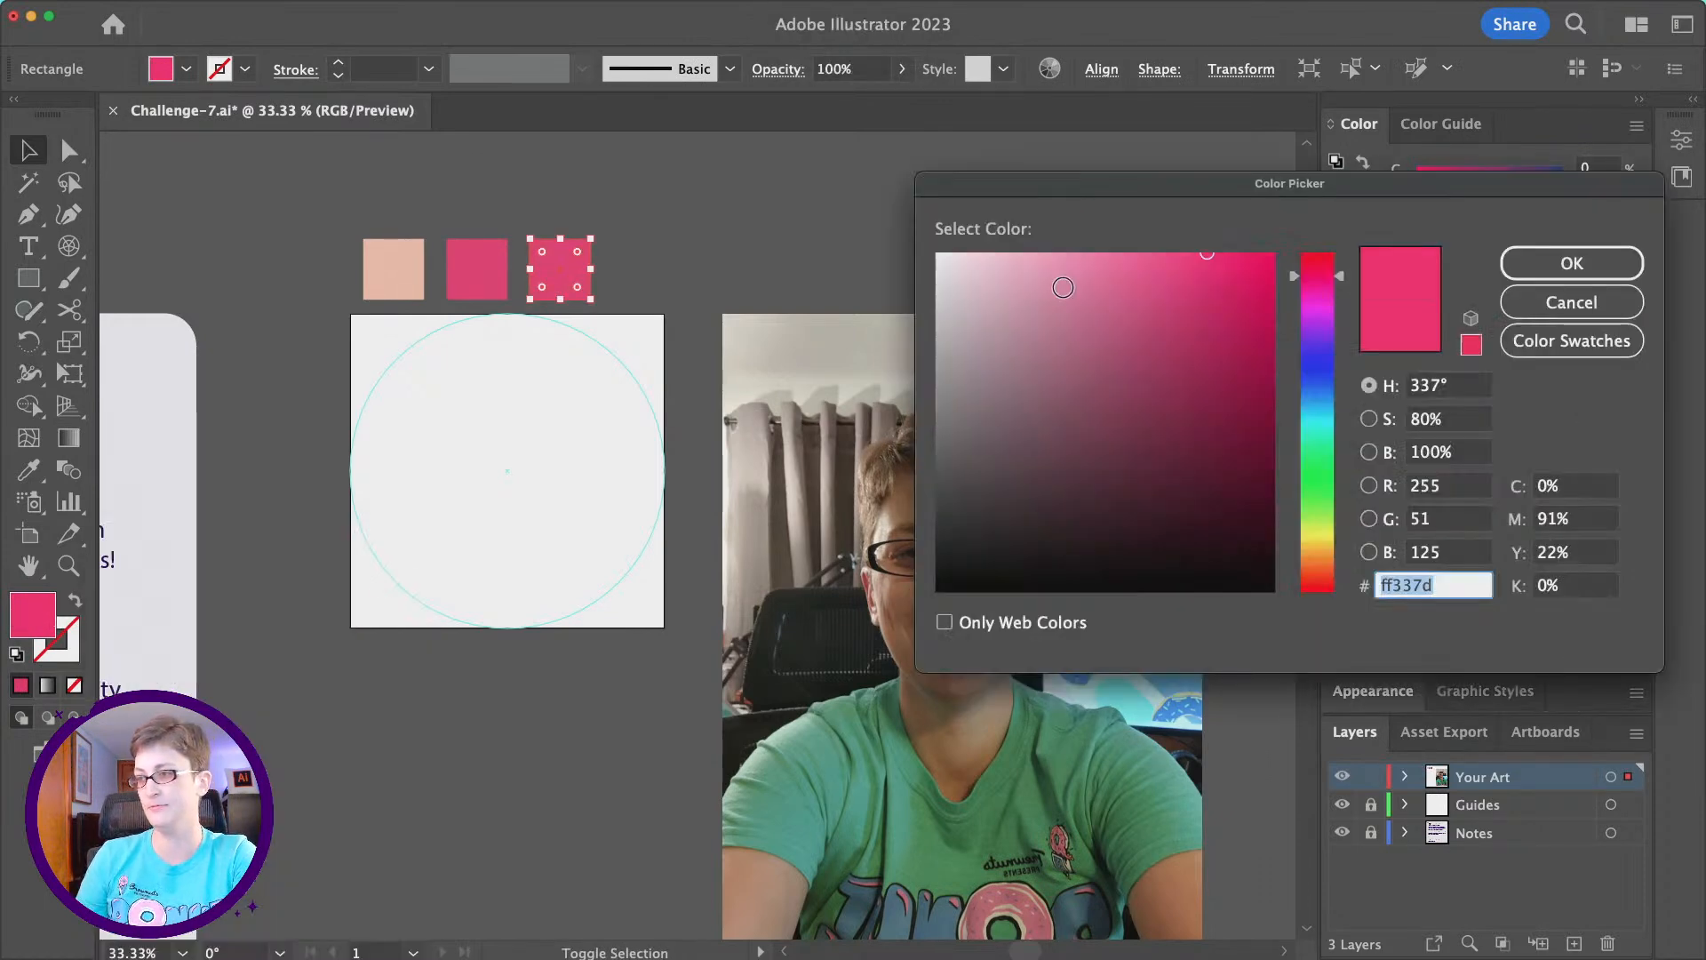
pyautogui.moveTo(1228, 329); pyautogui.dragTo(1240, 443)
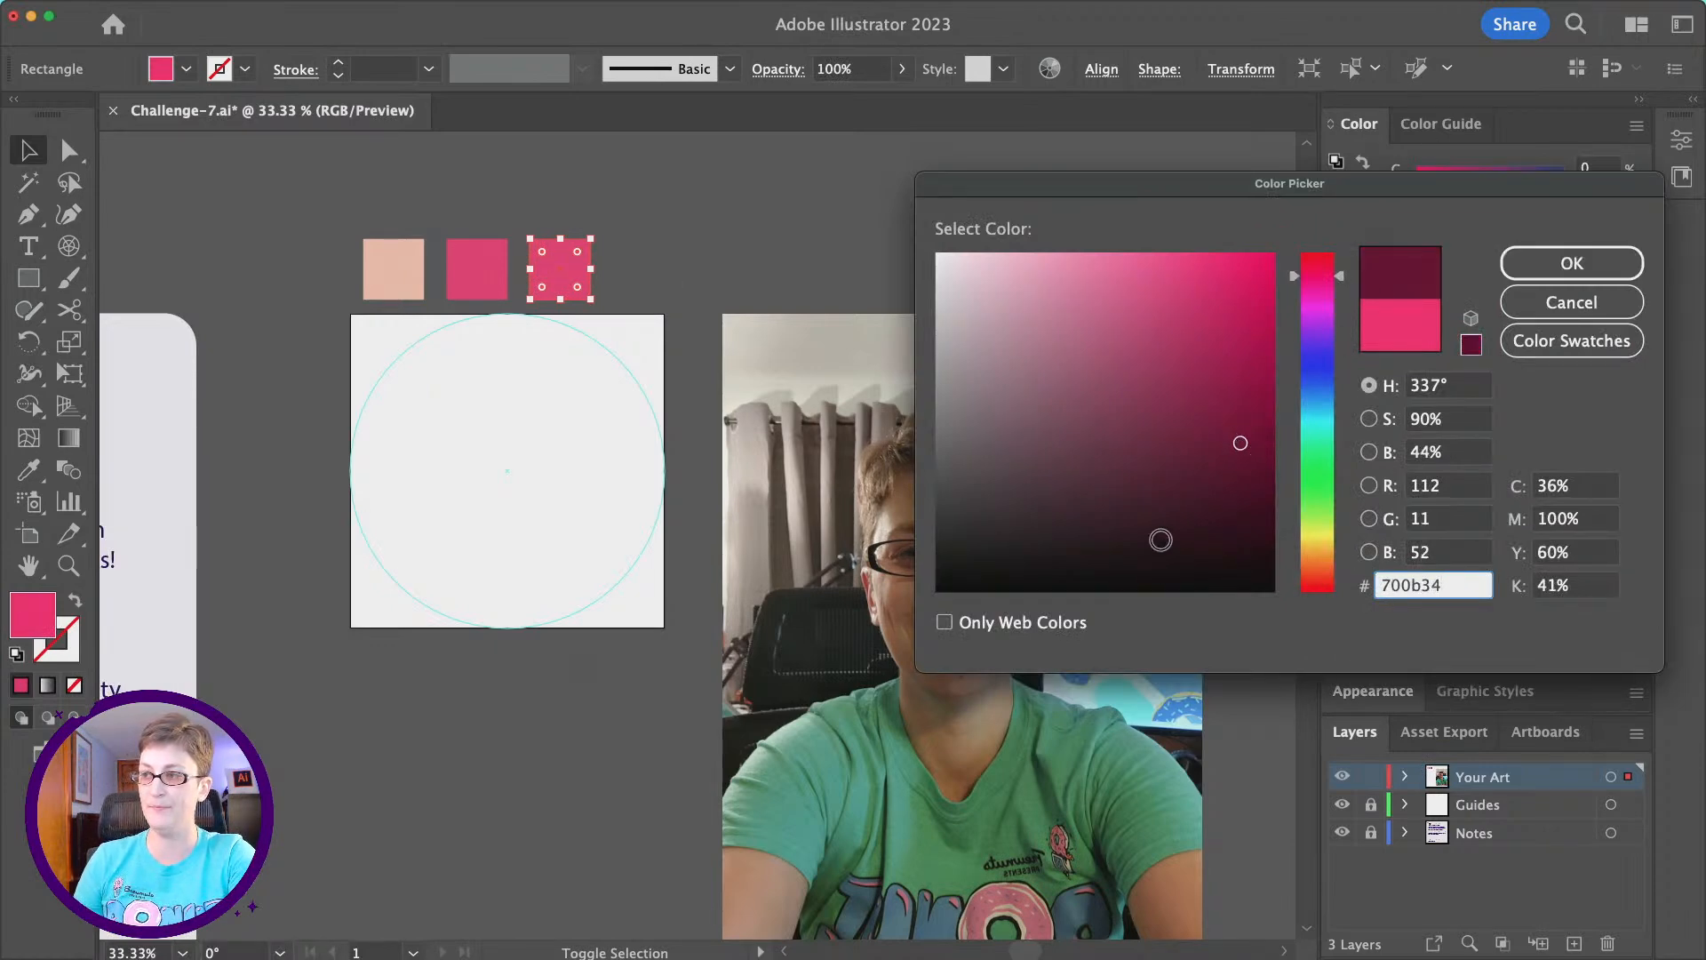
pyautogui.moveTo(1240, 443); pyautogui.dragTo(1240, 467)
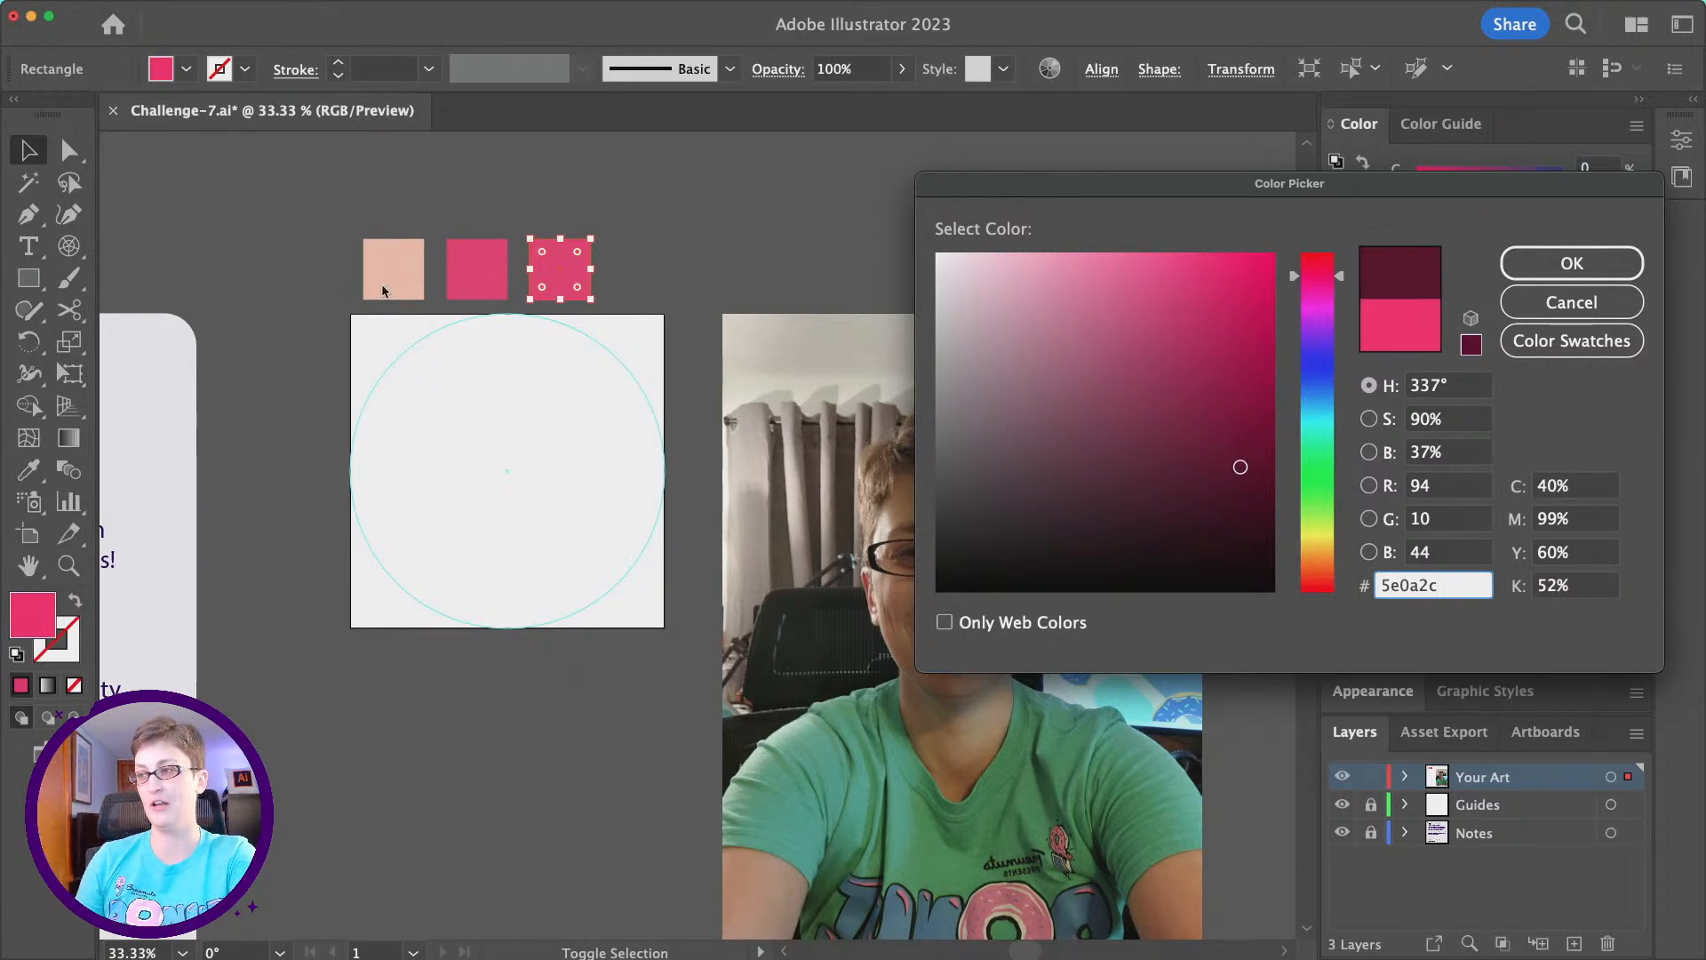
pyautogui.click(1233, 456)
pyautogui.click(1515, 263)
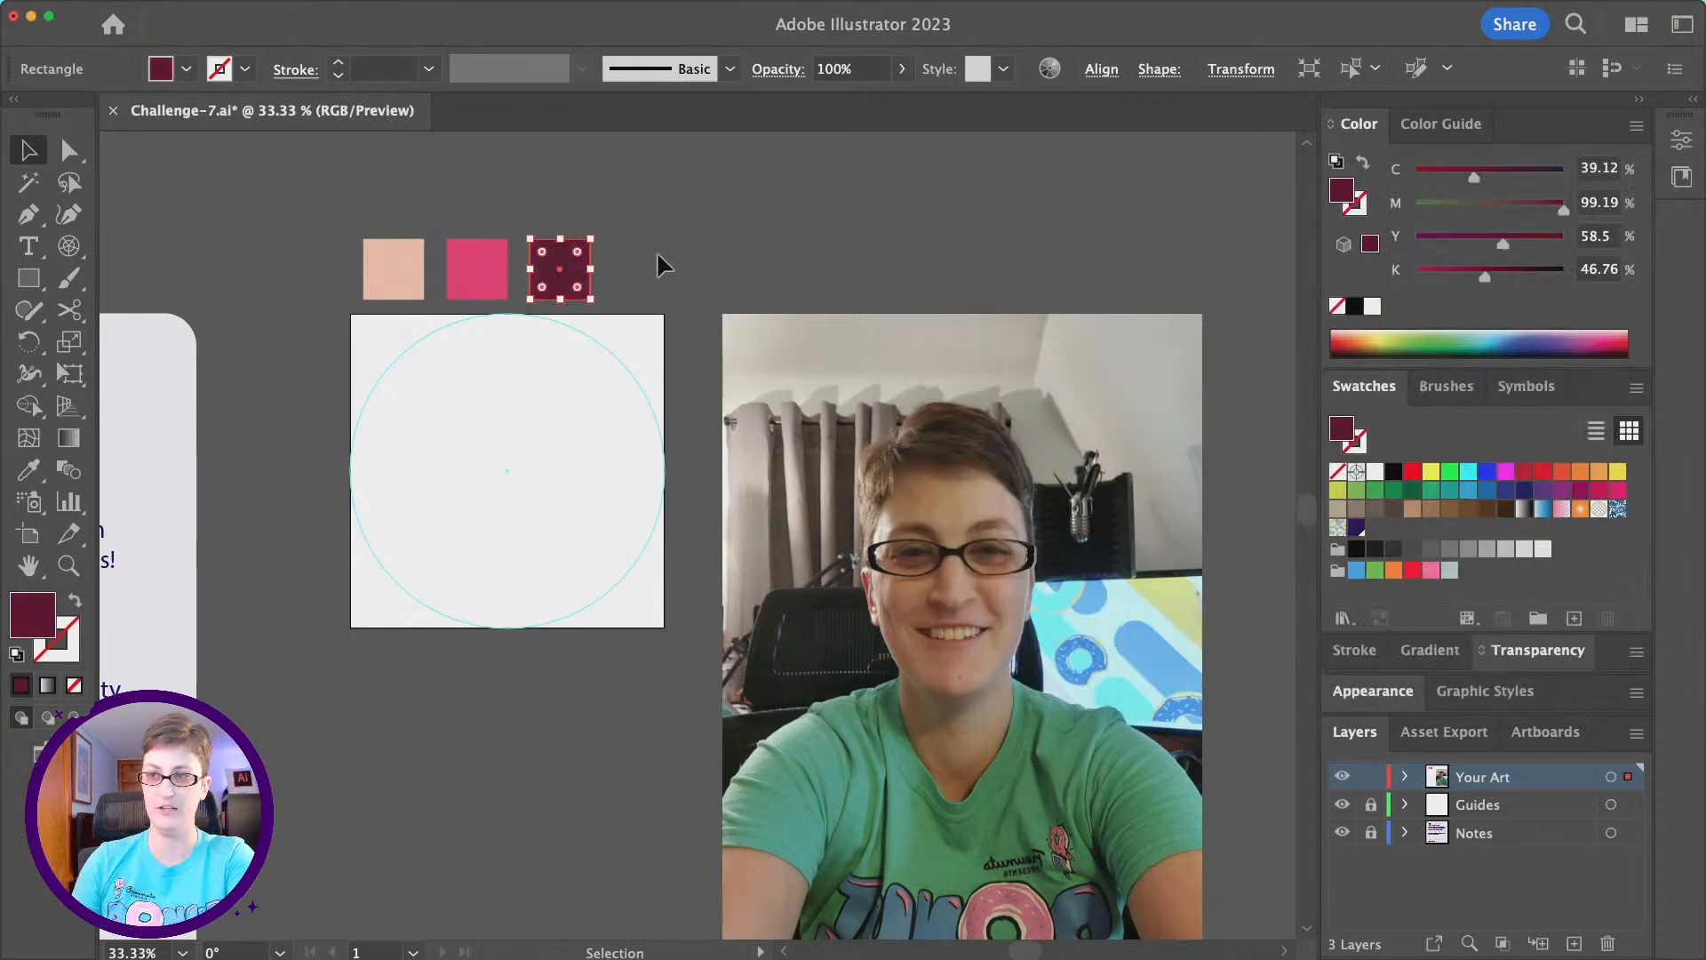
# - Duplicate the maroon square to its right and fill the copy with a dark purple of about C 92, M 100, Y 18, K 10
pyautogui.moveTo(578, 275); pyautogui.dragTo(658, 275)
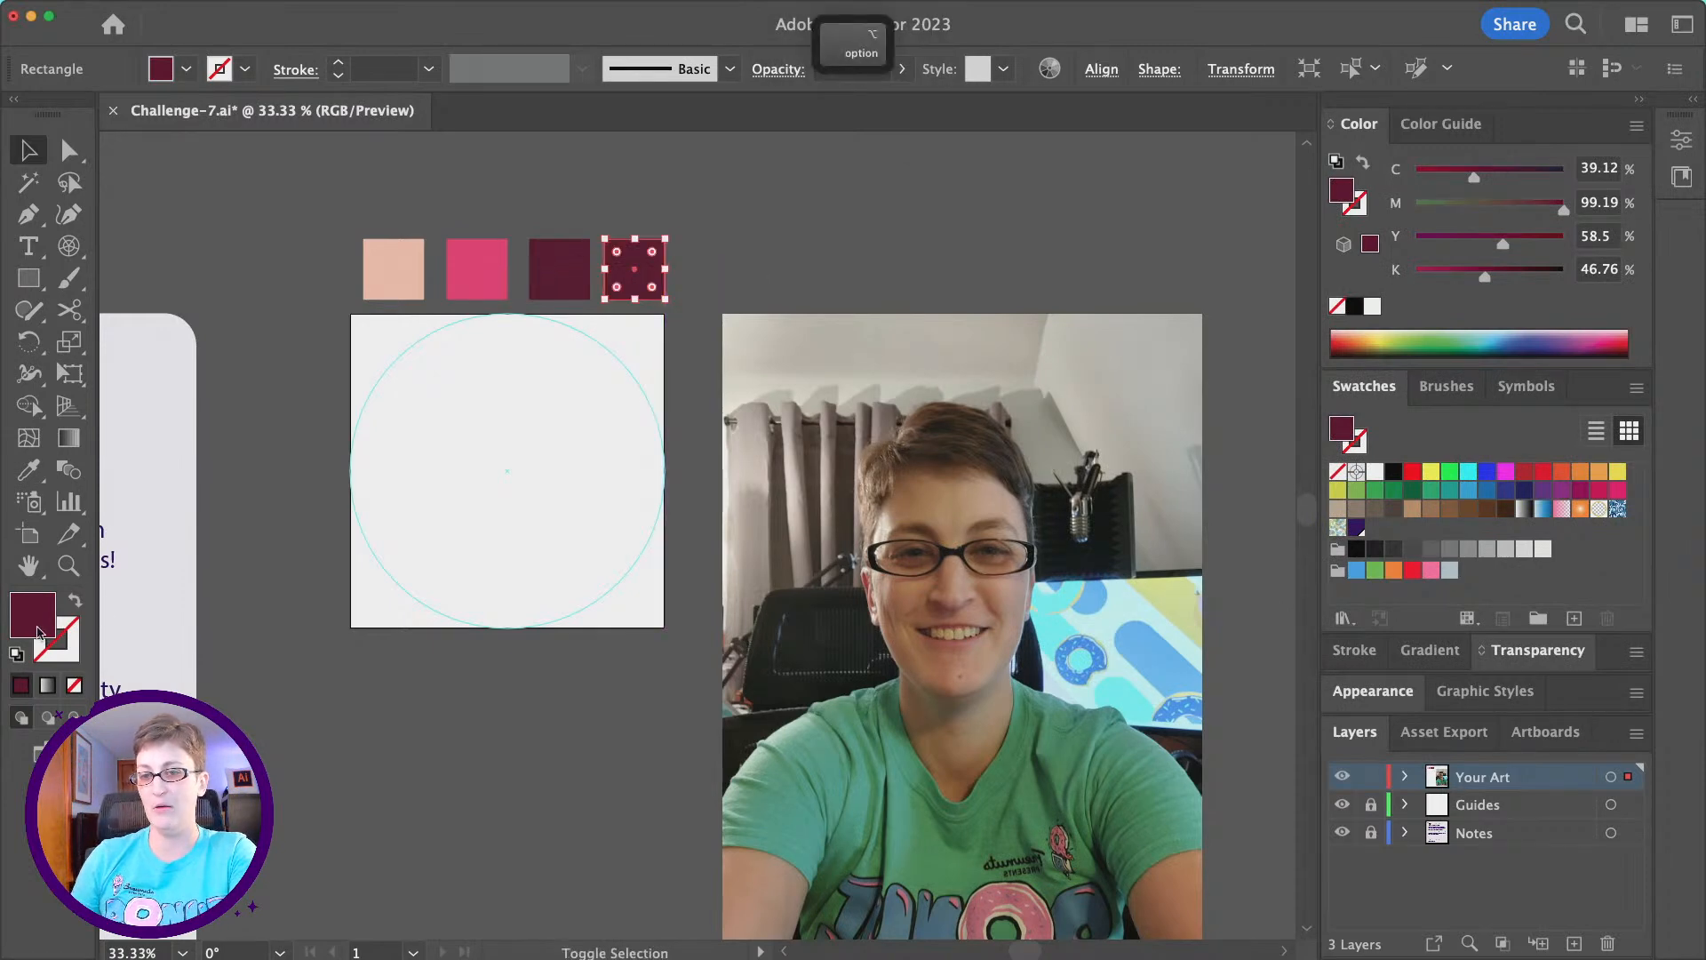
pyautogui.doubleClick(33, 615)
pyautogui.moveTo(1310, 314)
pyautogui.mouseDown()
pyautogui.moveTo(1328, 415)
pyautogui.moveTo(1333, 357)
pyautogui.mouseUp()
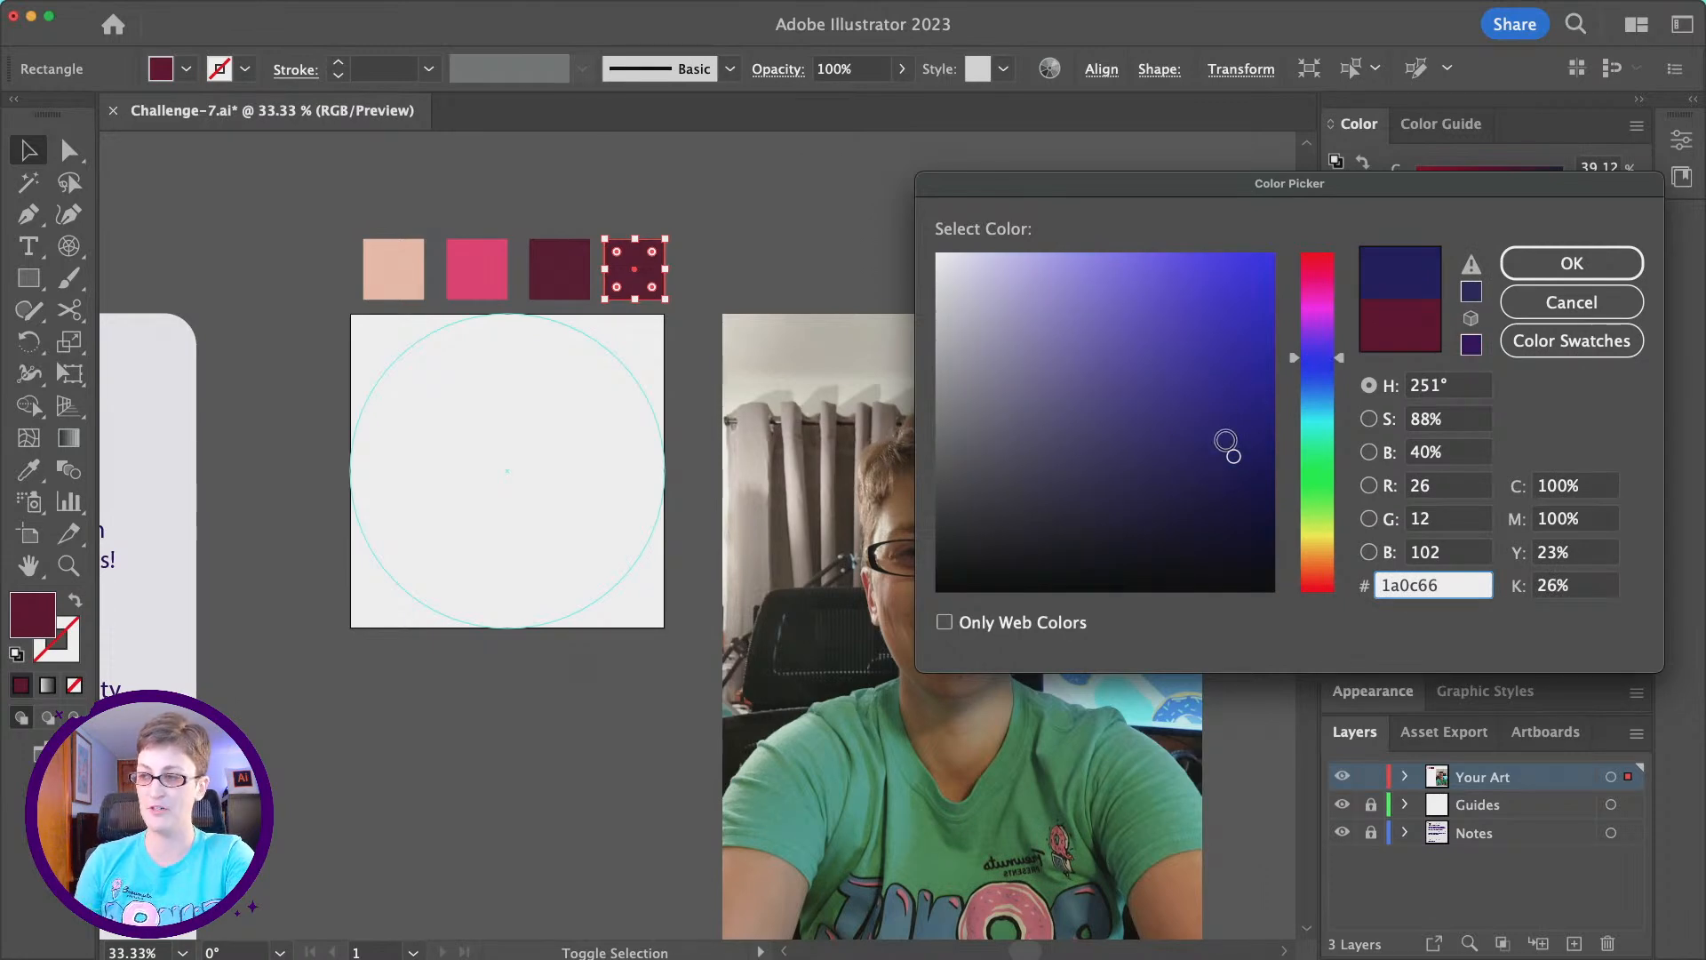
pyautogui.click(1228, 447)
pyautogui.moveTo(1227, 446); pyautogui.dragTo(1229, 455)
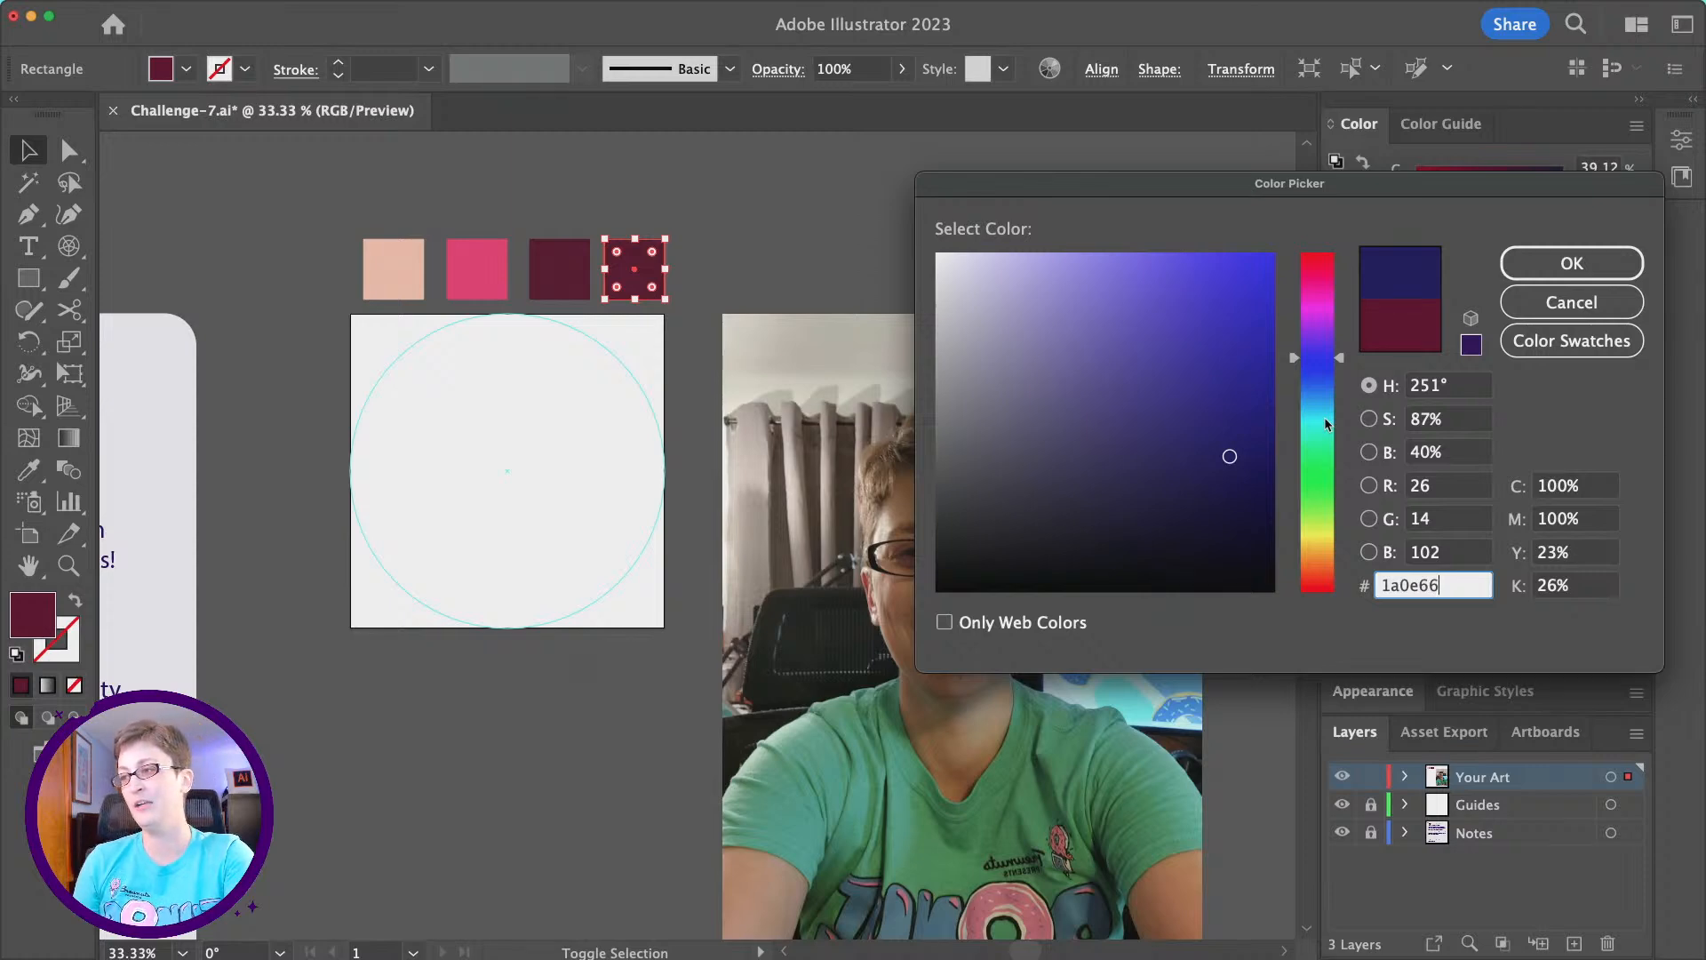
pyautogui.moveTo(1340, 358); pyautogui.dragTo(1339, 341)
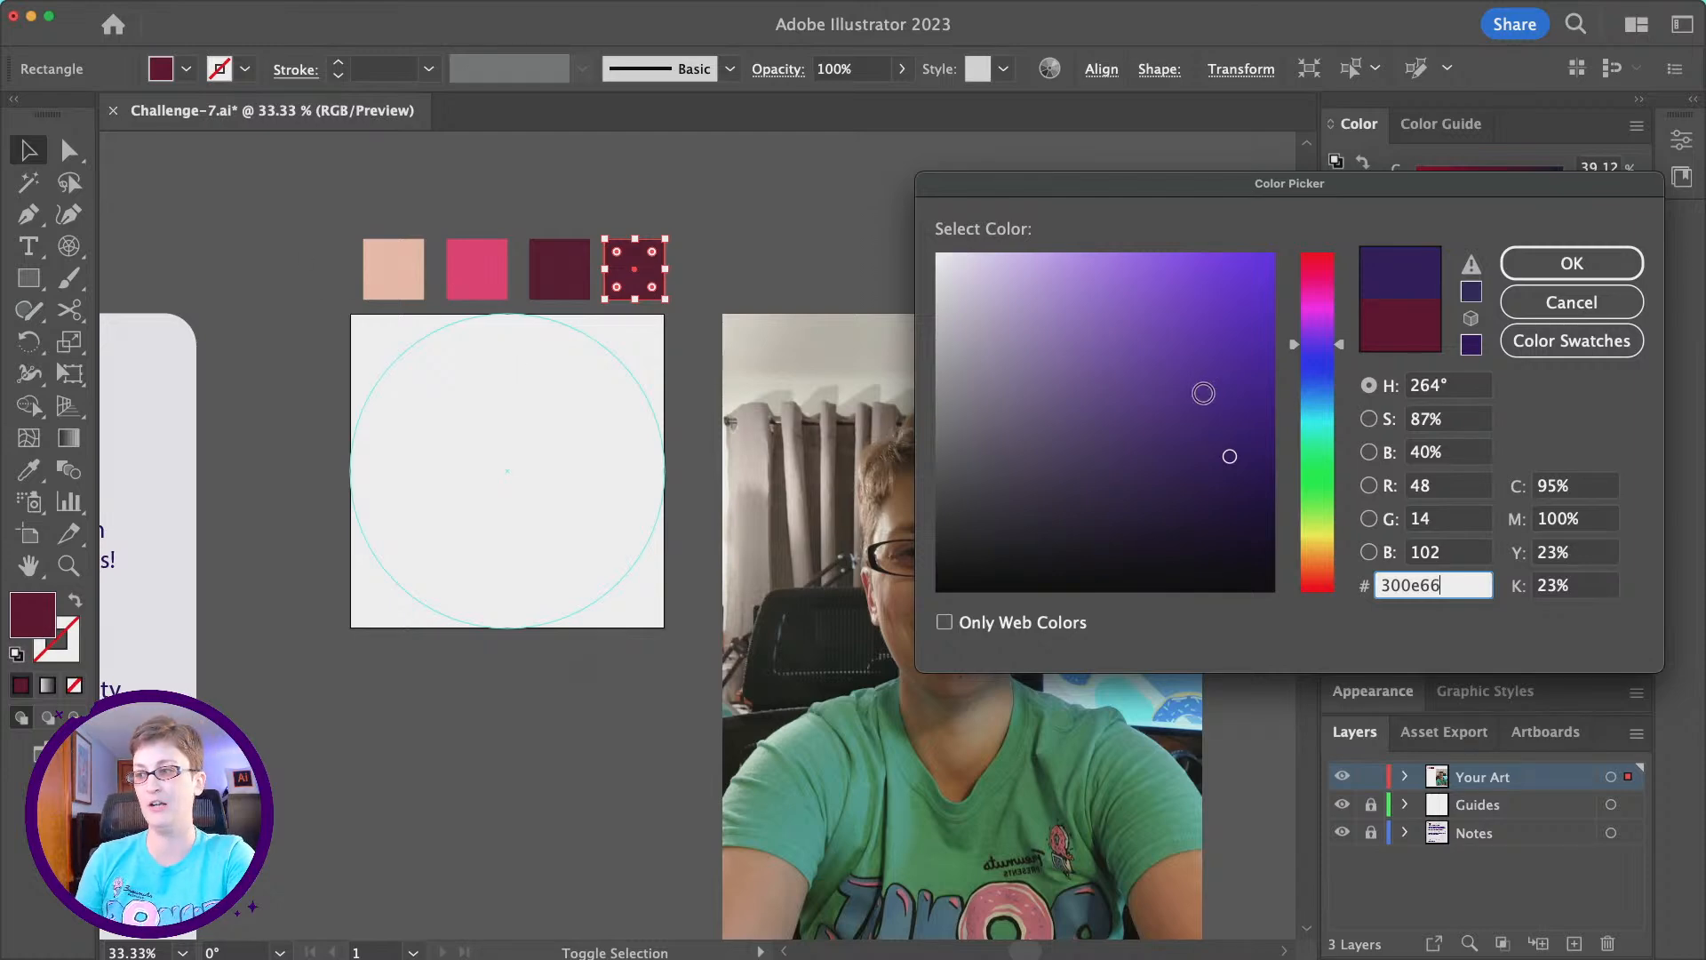
pyautogui.click(1233, 444)
pyautogui.moveTo(1232, 444); pyautogui.dragTo(1205, 431)
pyautogui.click(1572, 263)
pyautogui.click(573, 209)
# - Save the four swatch squares' colours as Color Group 1 from the selected artwork, with process colours converted to global
pyautogui.scroll(-2, 572, 214)
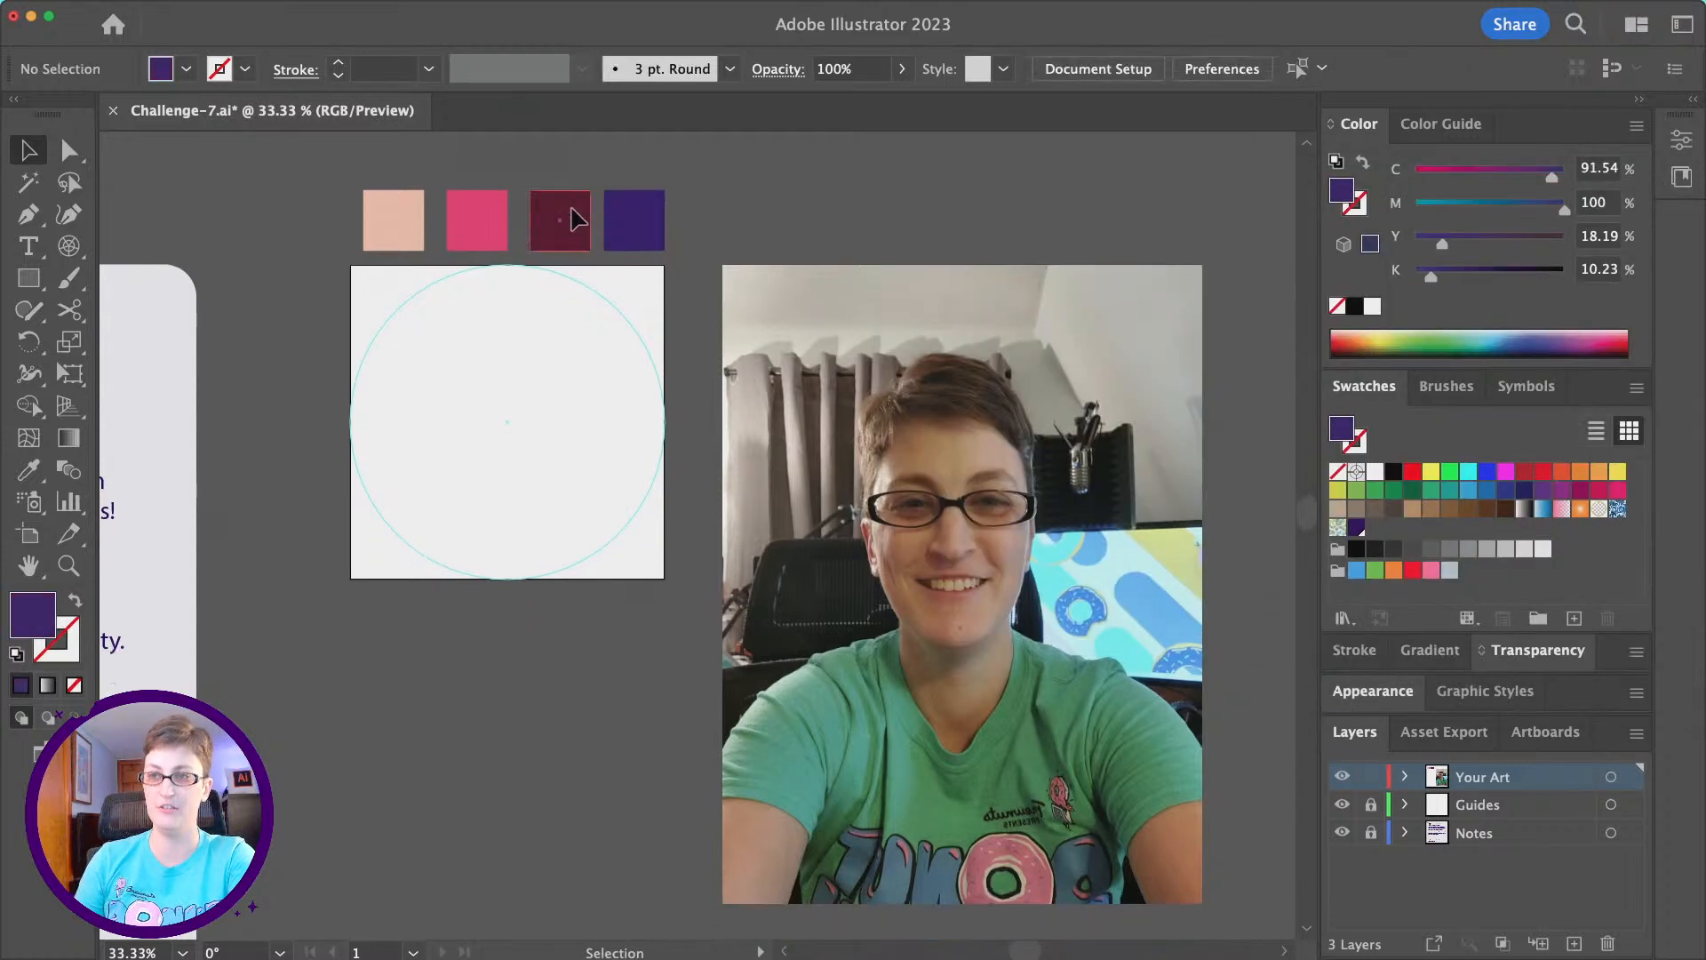
pyautogui.hscroll(-2, 572, 217)
pyautogui.hscroll(3, 583, 476)
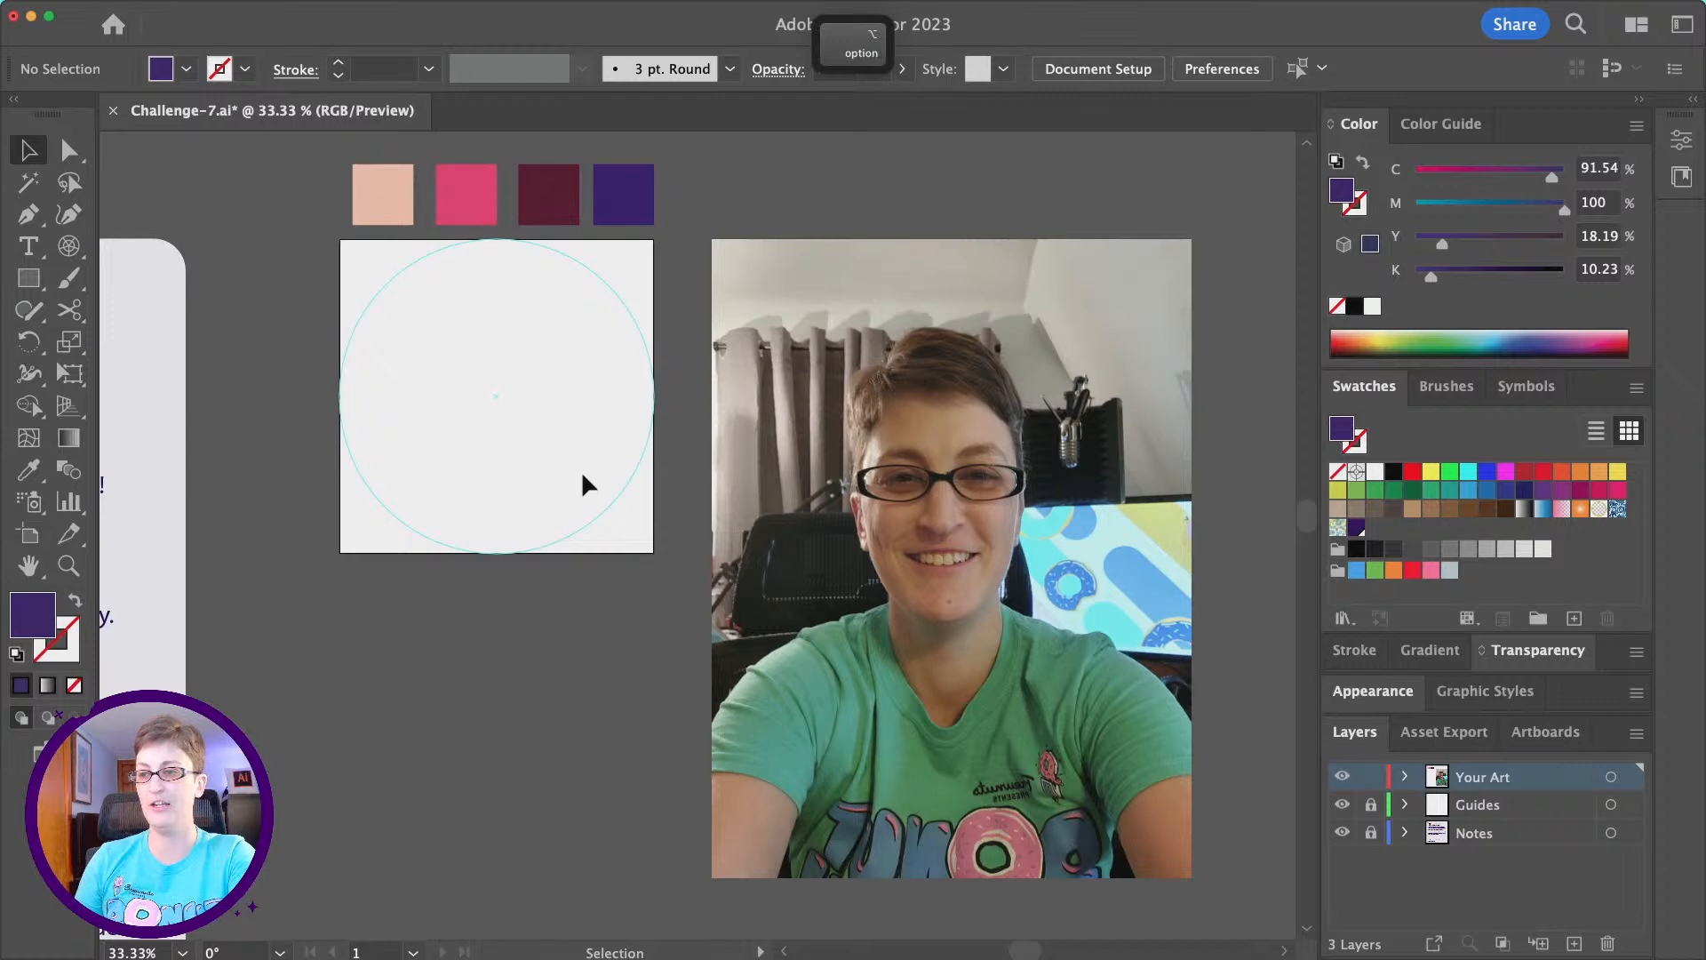
pyautogui.scroll(2, 582, 475)
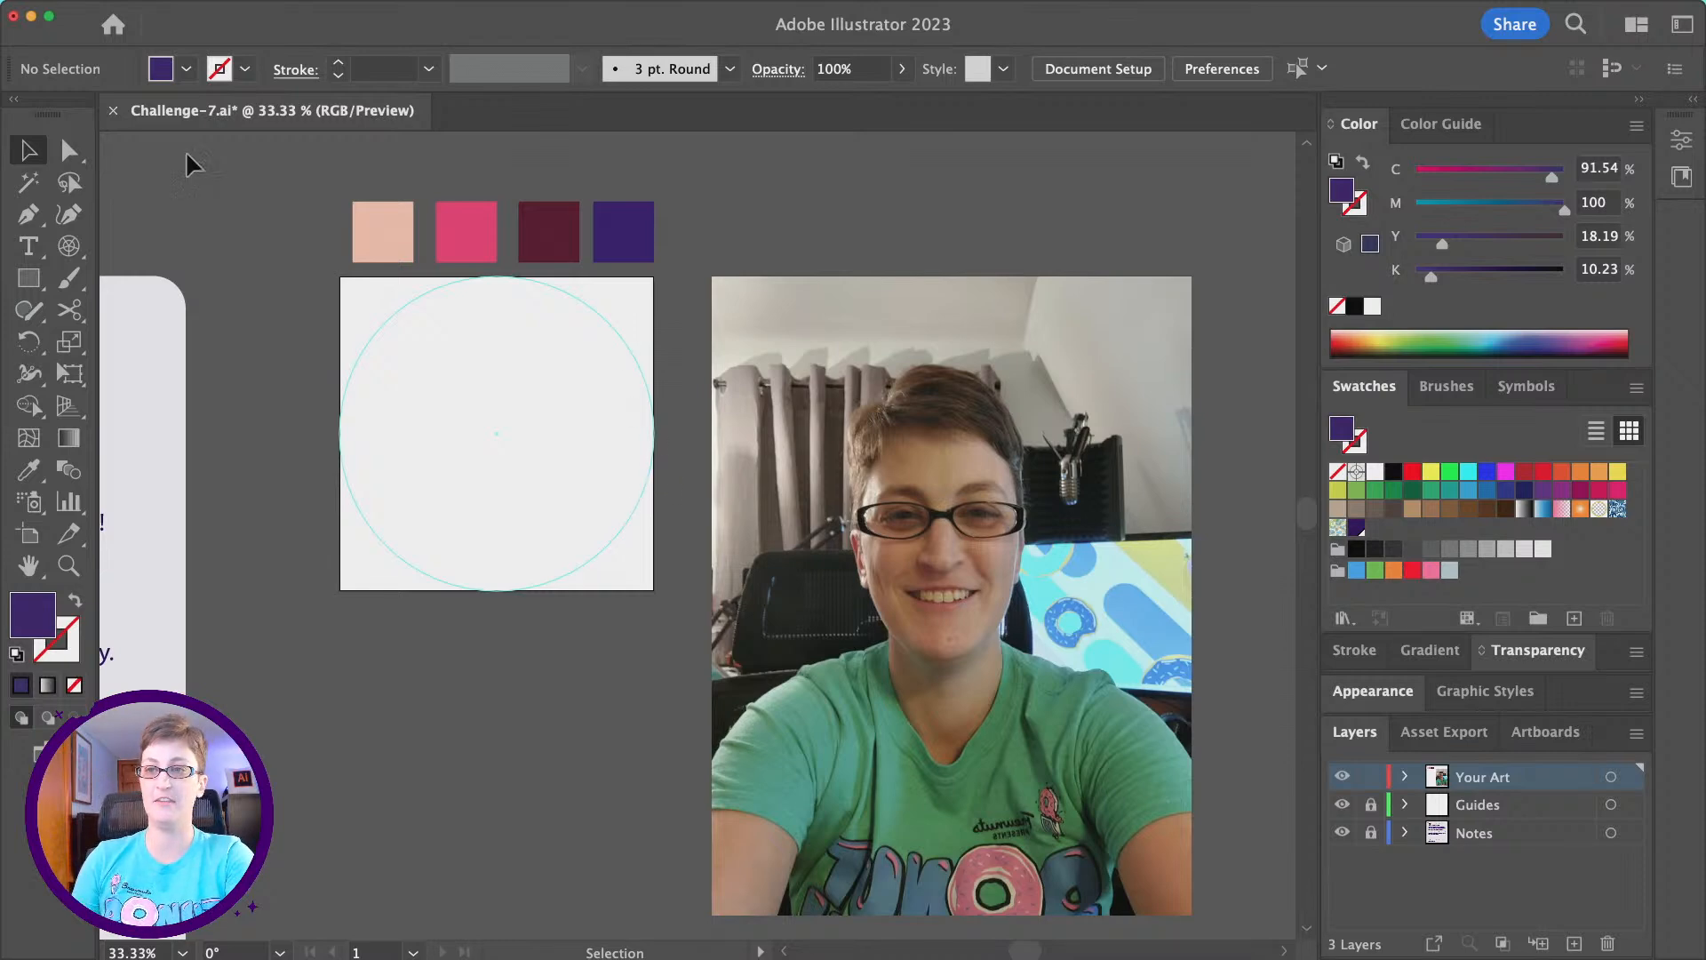
pyautogui.press('super+a')
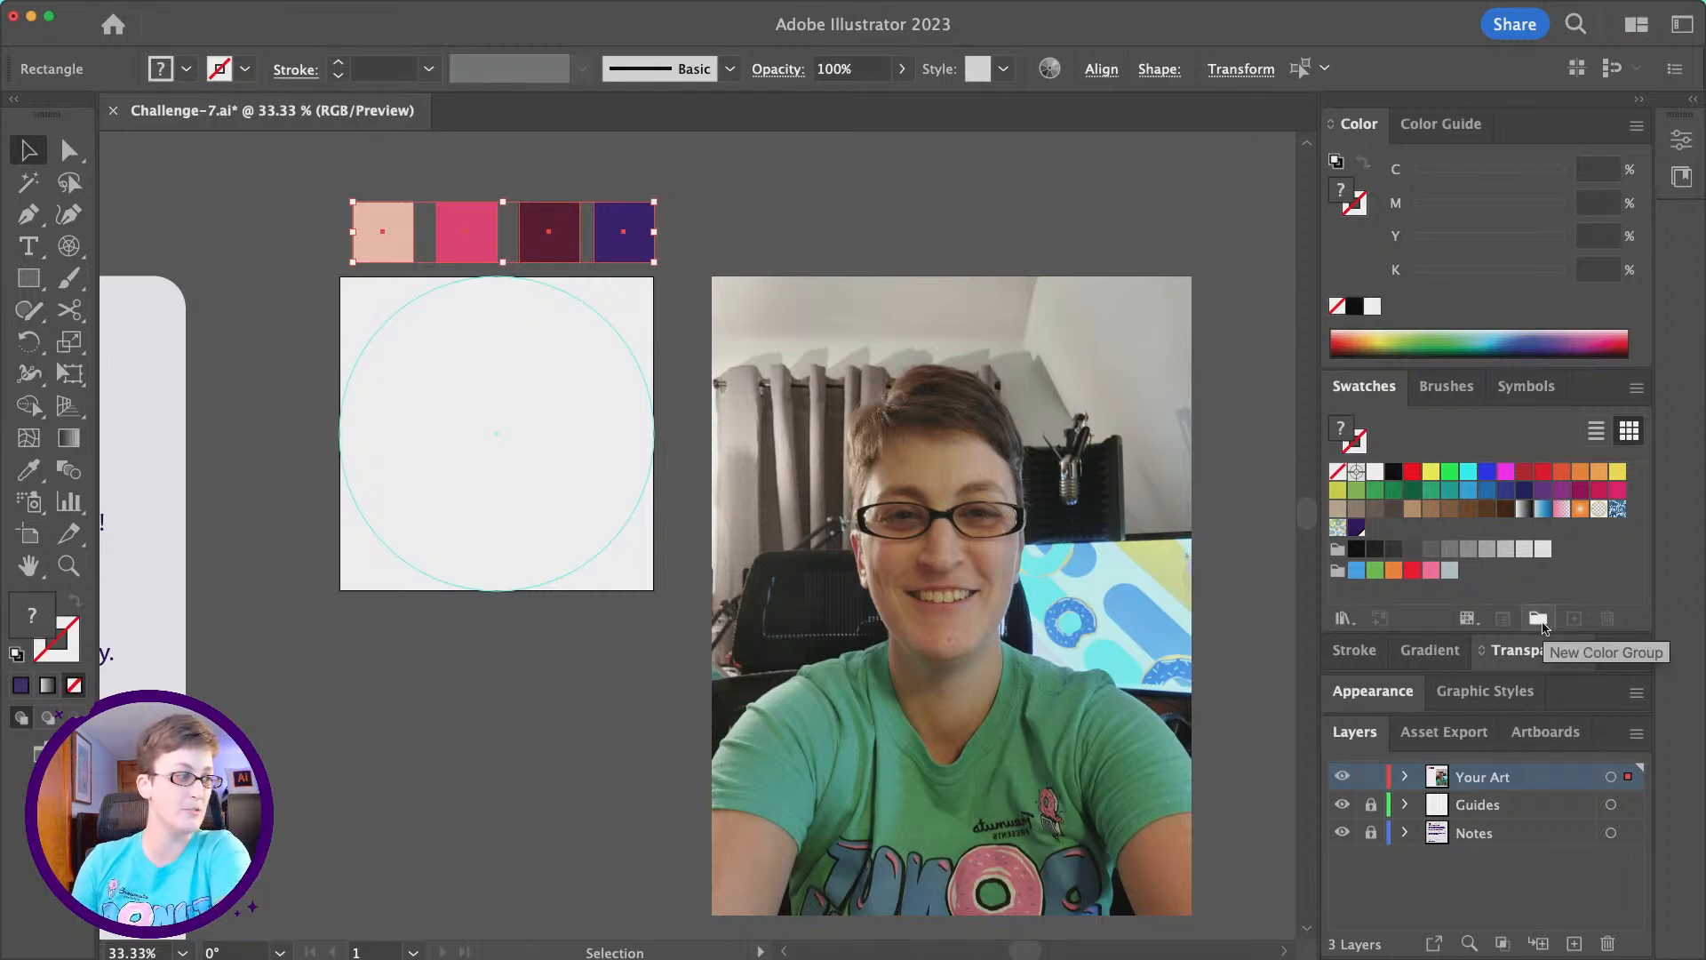
pyautogui.click(1538, 619)
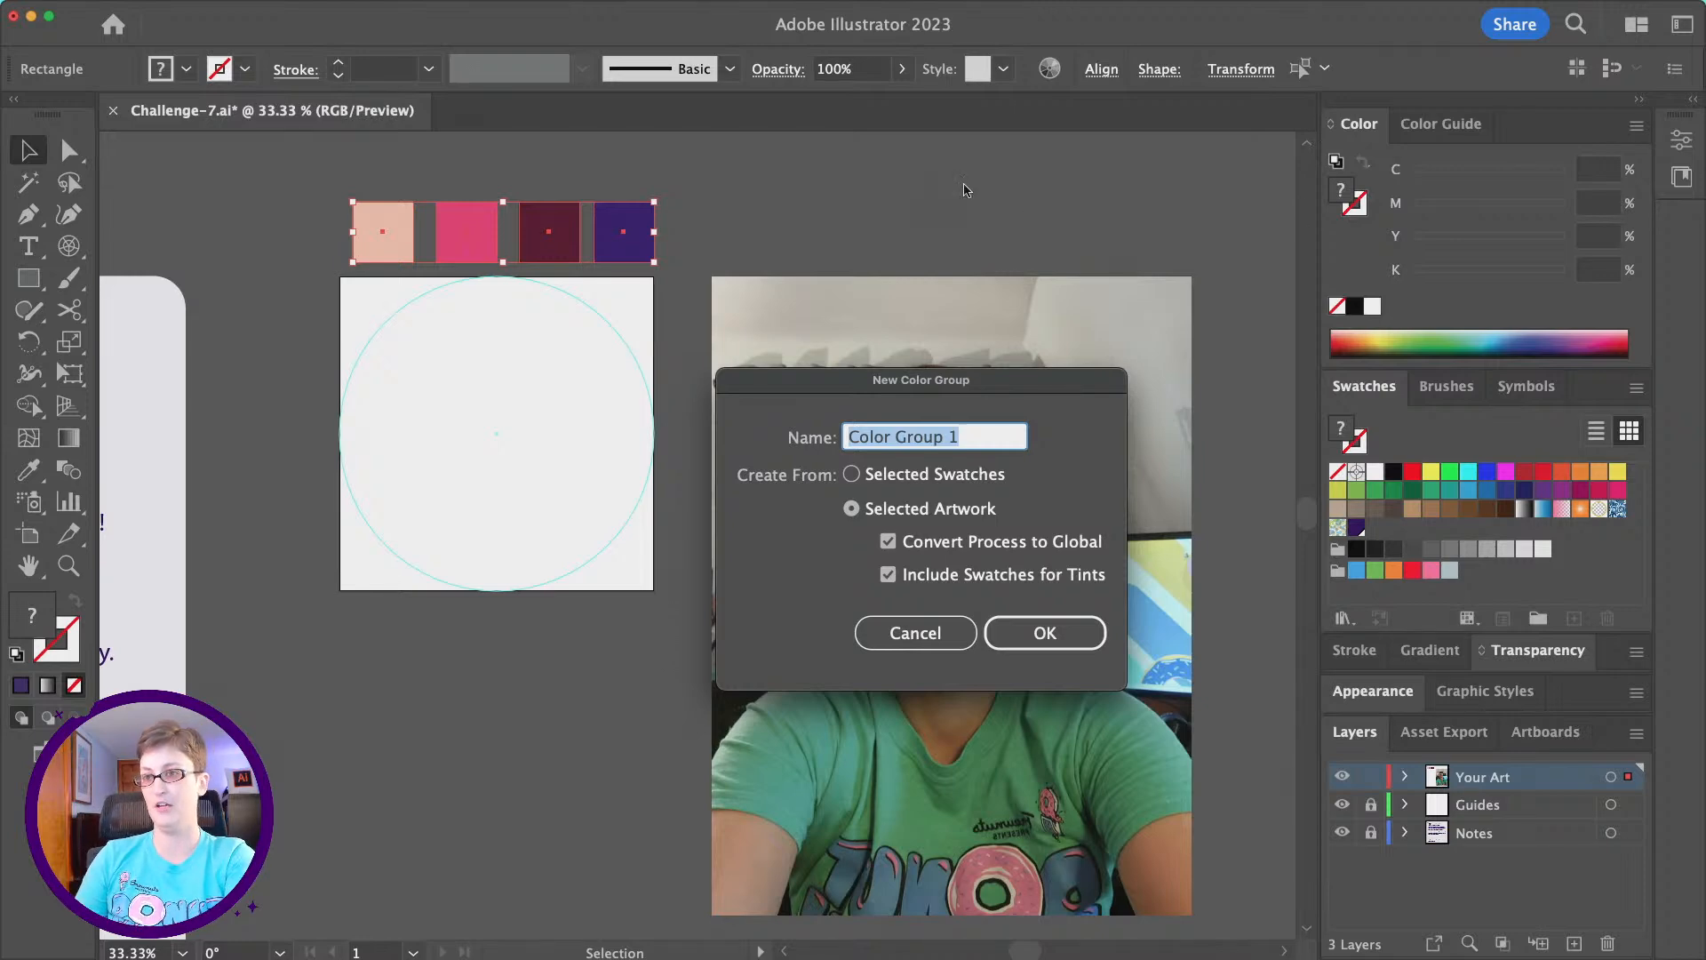
pyautogui.click(1045, 631)
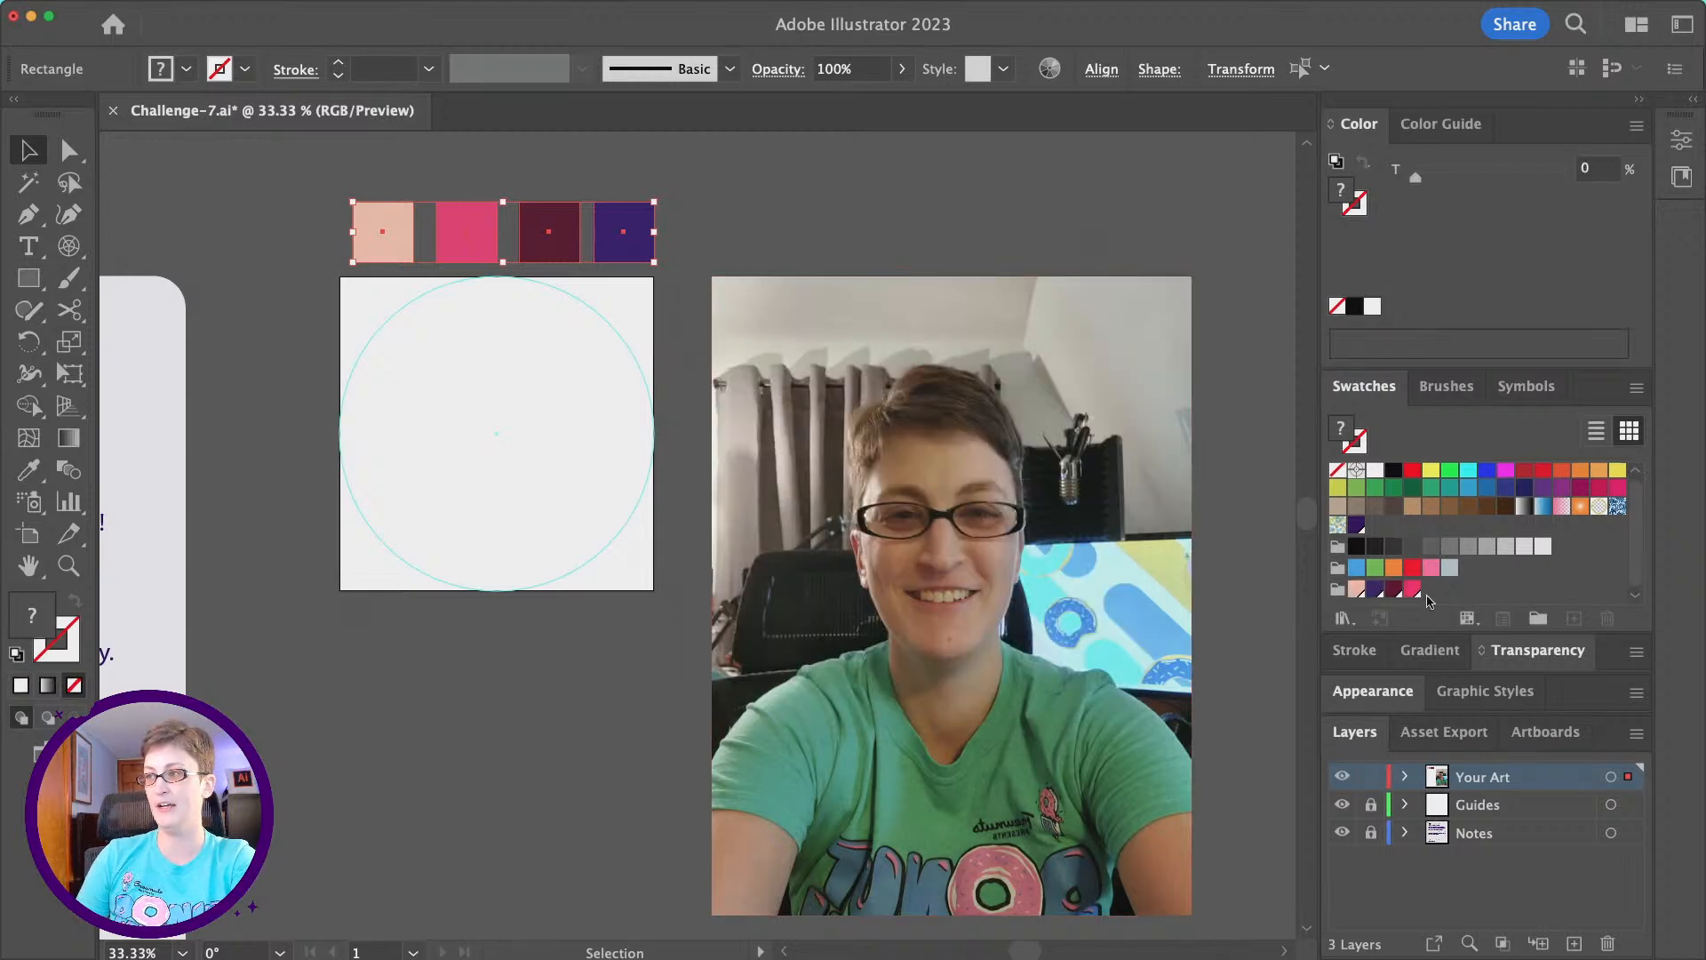
pyautogui.click(754, 196)
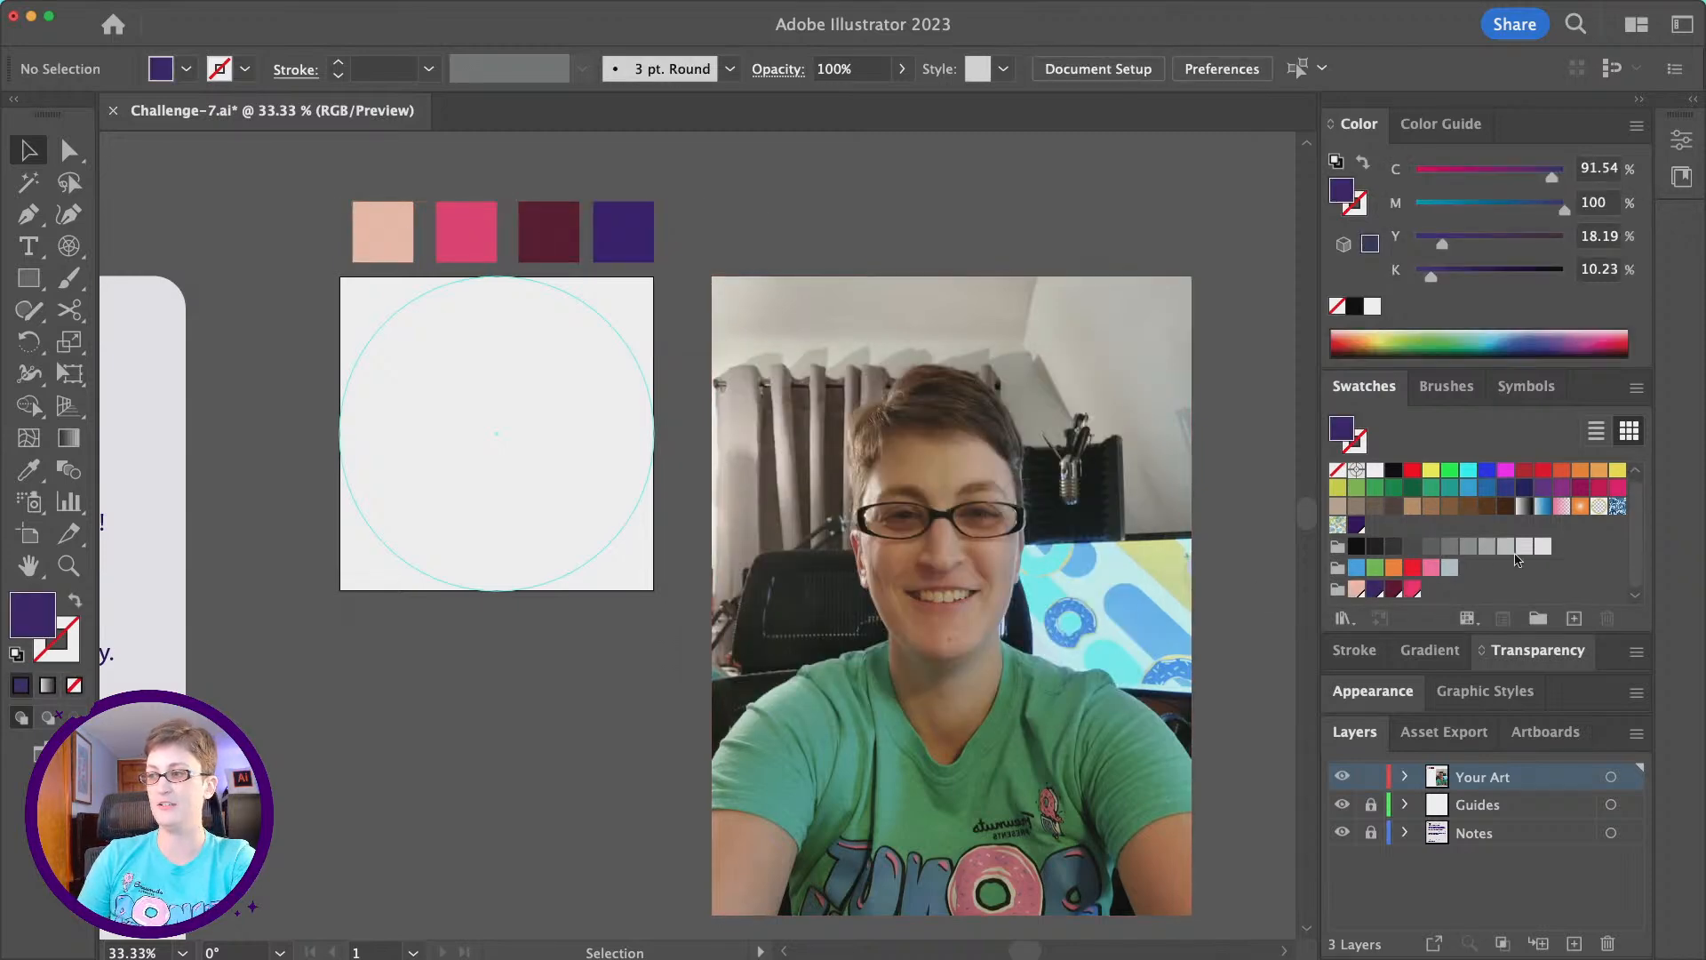
# - Draw a tall rectangle for the face inside the circle guide, near the middle of the artboard
pyautogui.click(27, 280)
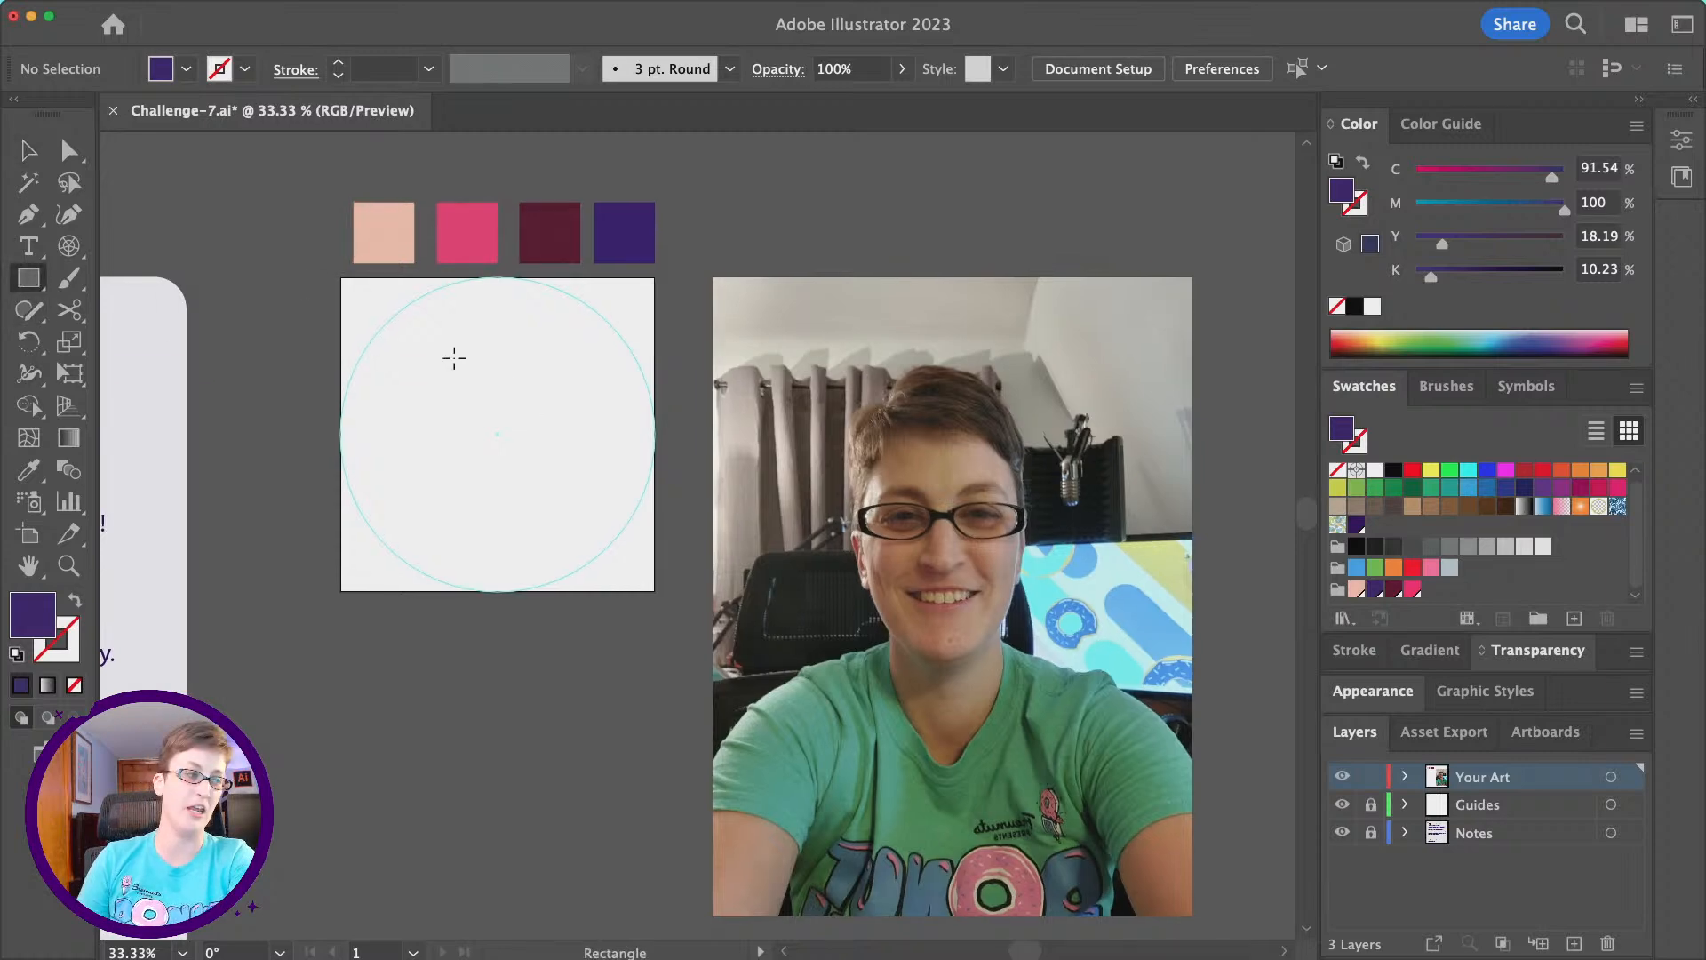
pyautogui.scroll(-2, 454, 358)
pyautogui.hscroll(2, 454, 358)
pyautogui.hscroll(1, 640, 465)
pyautogui.scroll(-1, 640, 464)
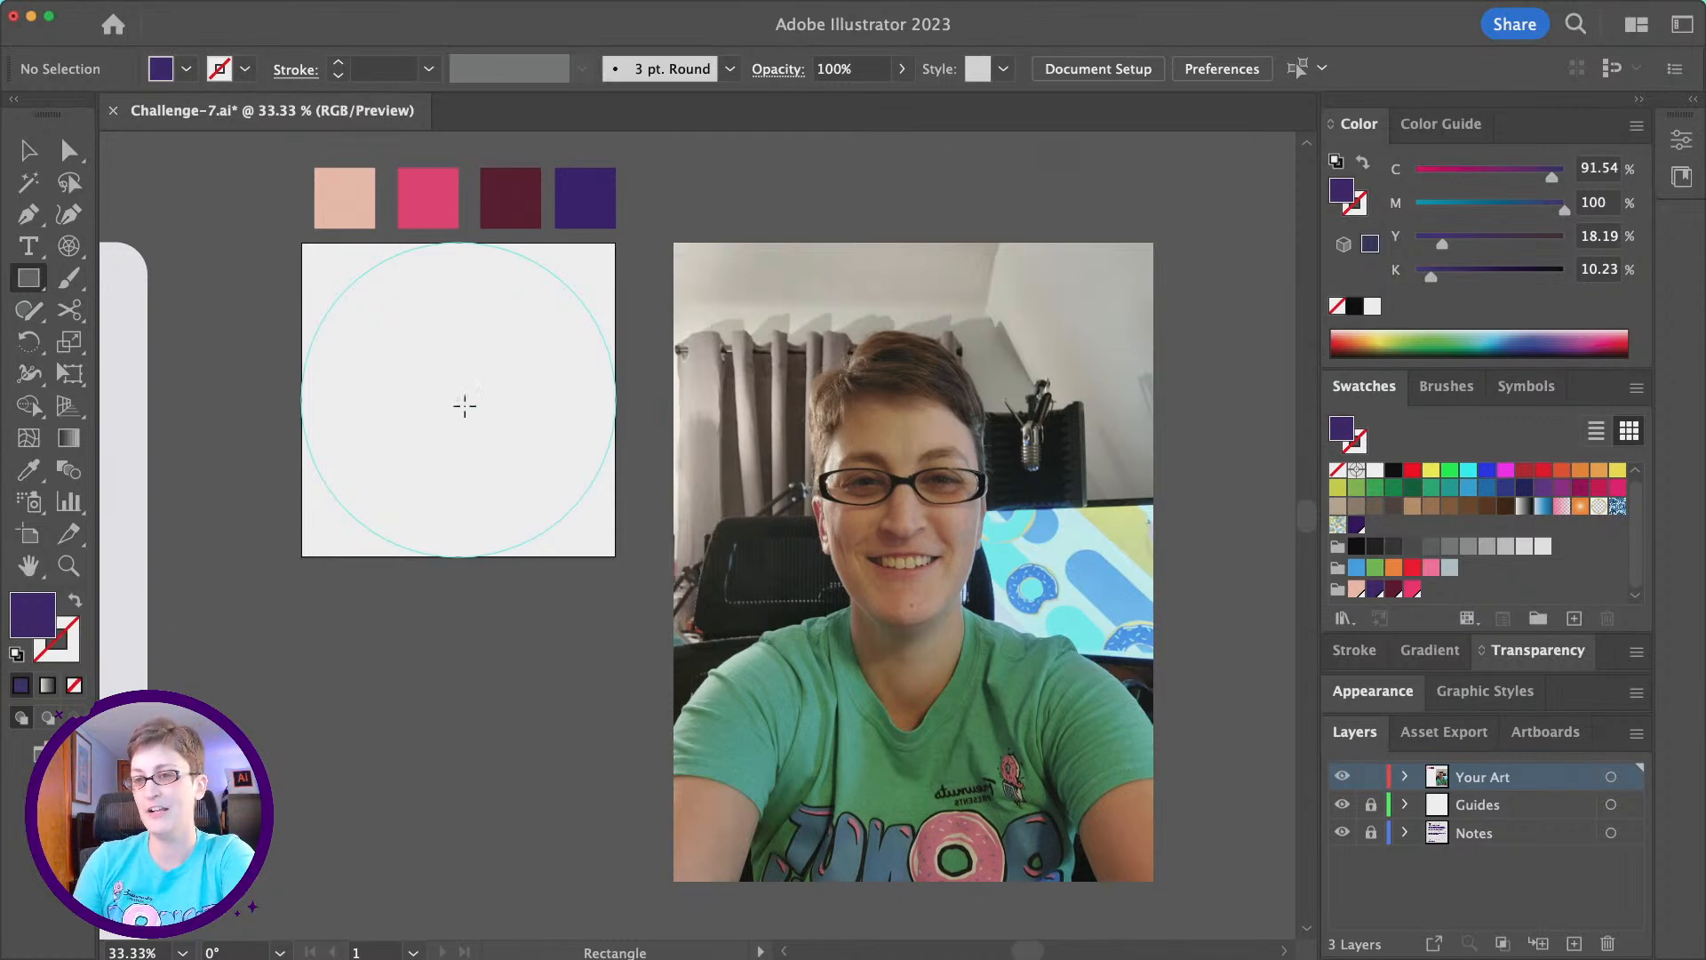
pyautogui.moveTo(411, 323); pyautogui.dragTo(517, 464)
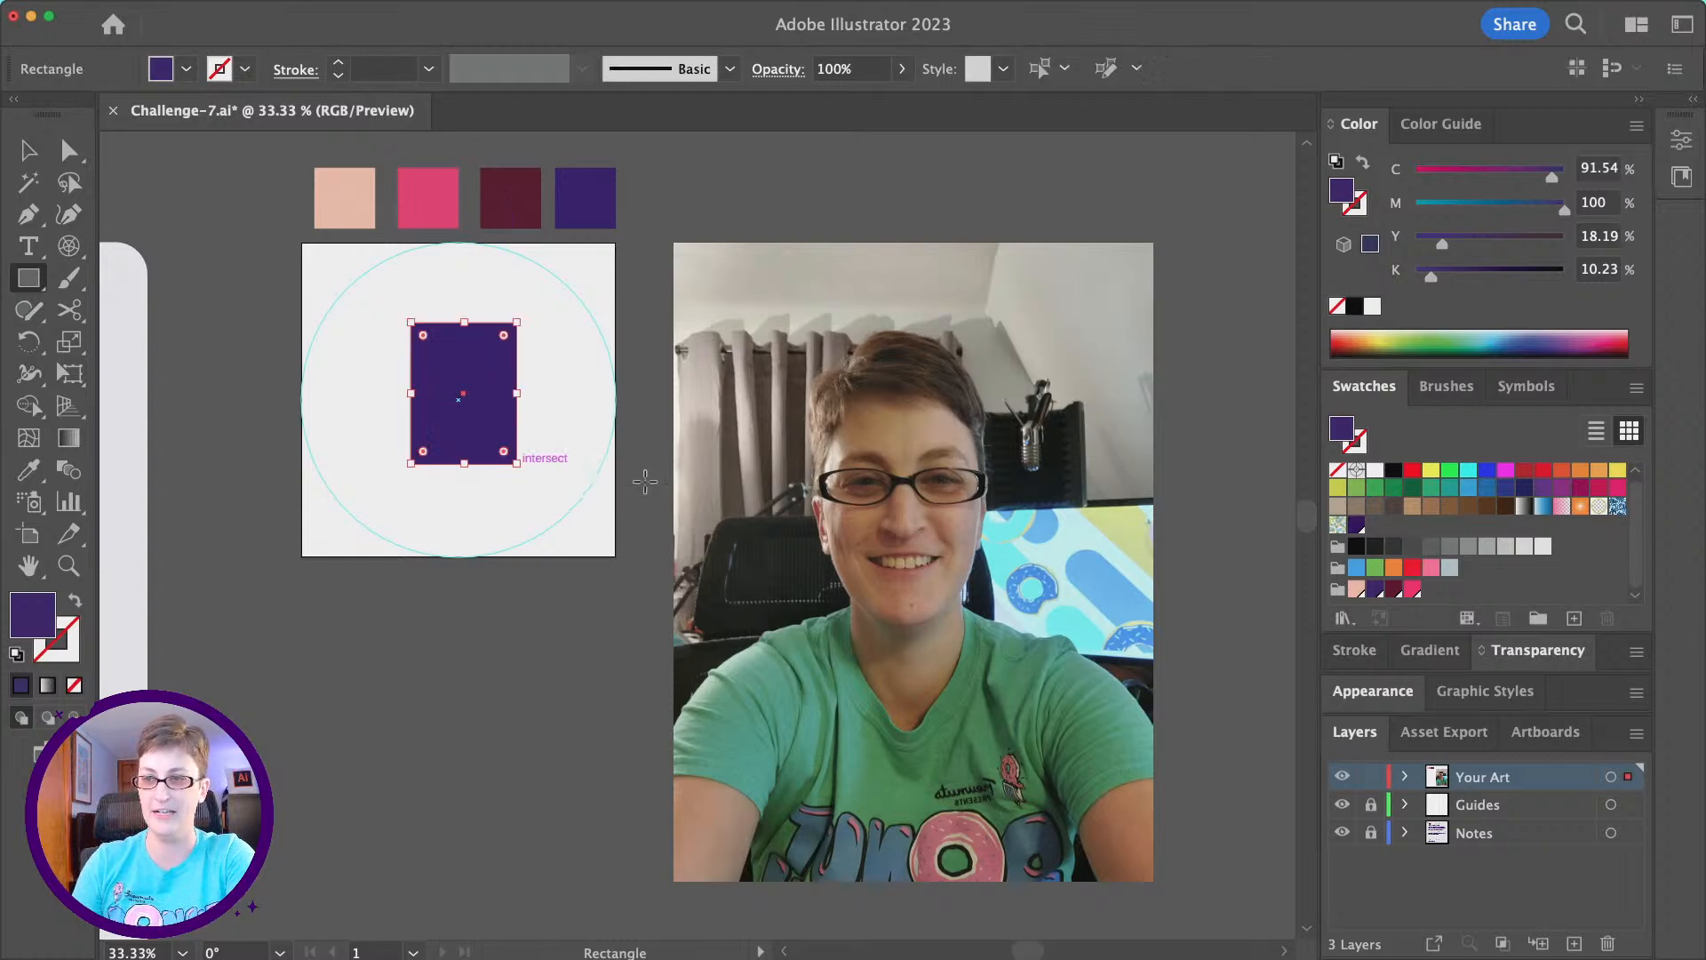
# - Scale the reference photo down proportionally and place it just beside the artboard, level with its upper edge
pyautogui.click(35, 151)
pyautogui.click(849, 703)
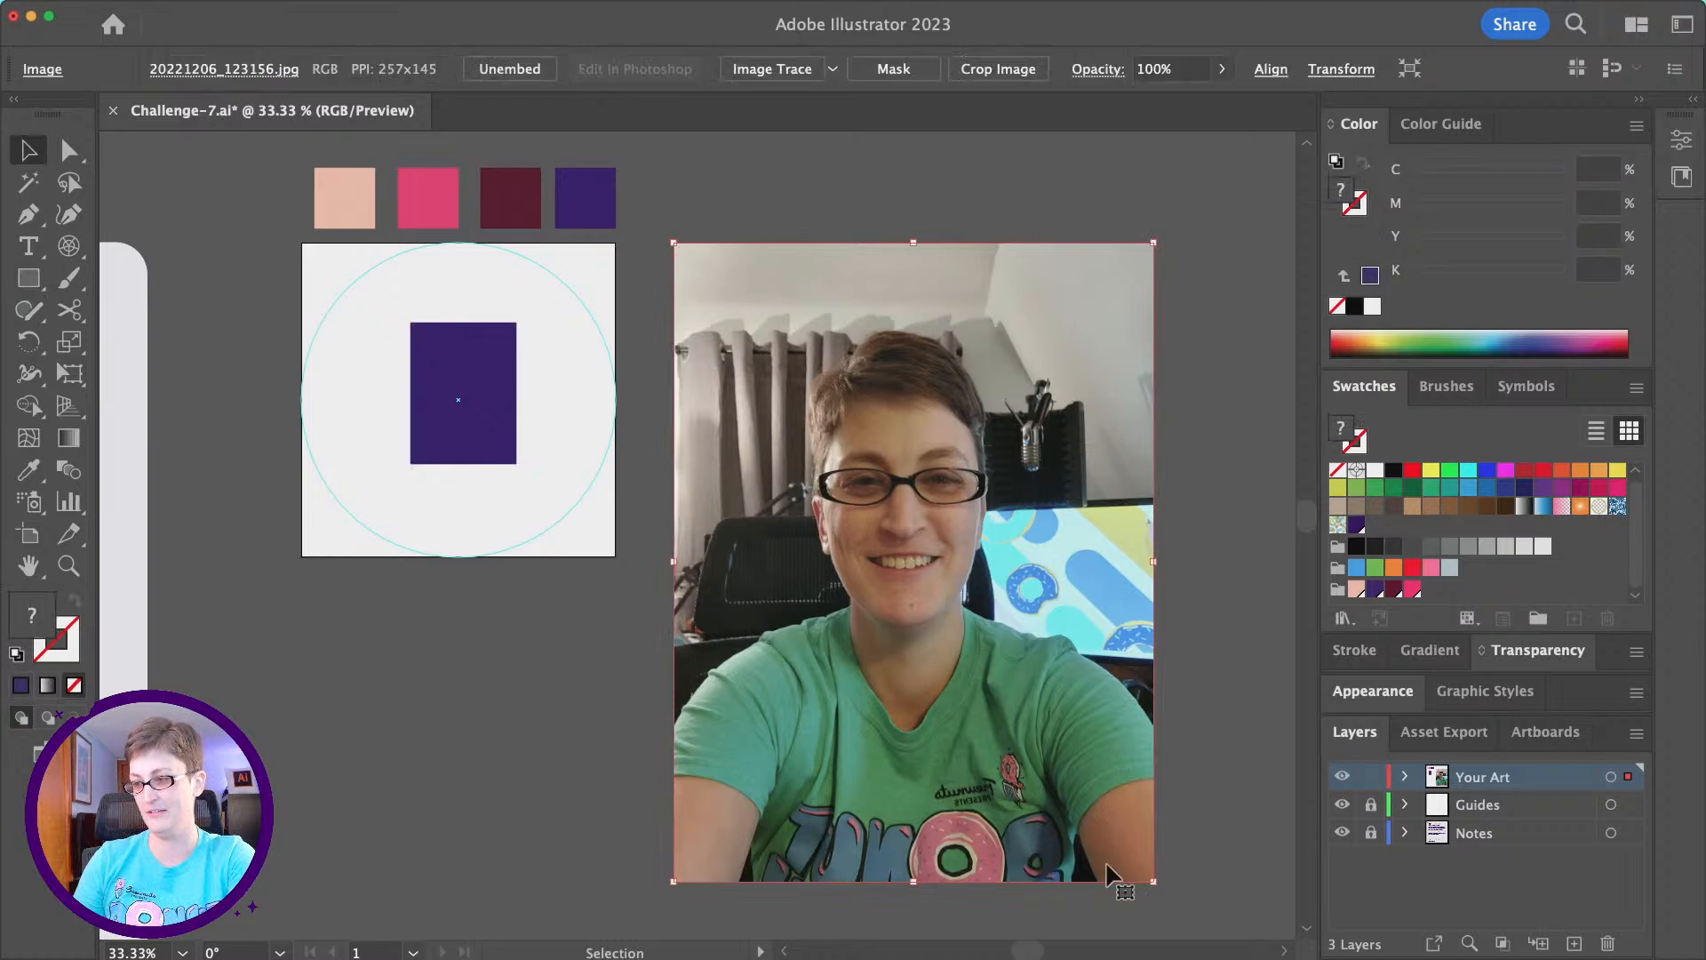
pyautogui.moveTo(1153, 881); pyautogui.dragTo(911, 666)
pyautogui.moveTo(810, 416); pyautogui.dragTo(765, 410)
# - Centre the face rectangle horizontally on the artboard and fill it with the peach swatch from the new colour group
pyautogui.click(68, 565)
pyautogui.click(557, 426)
pyautogui.scroll(3, 752, 498)
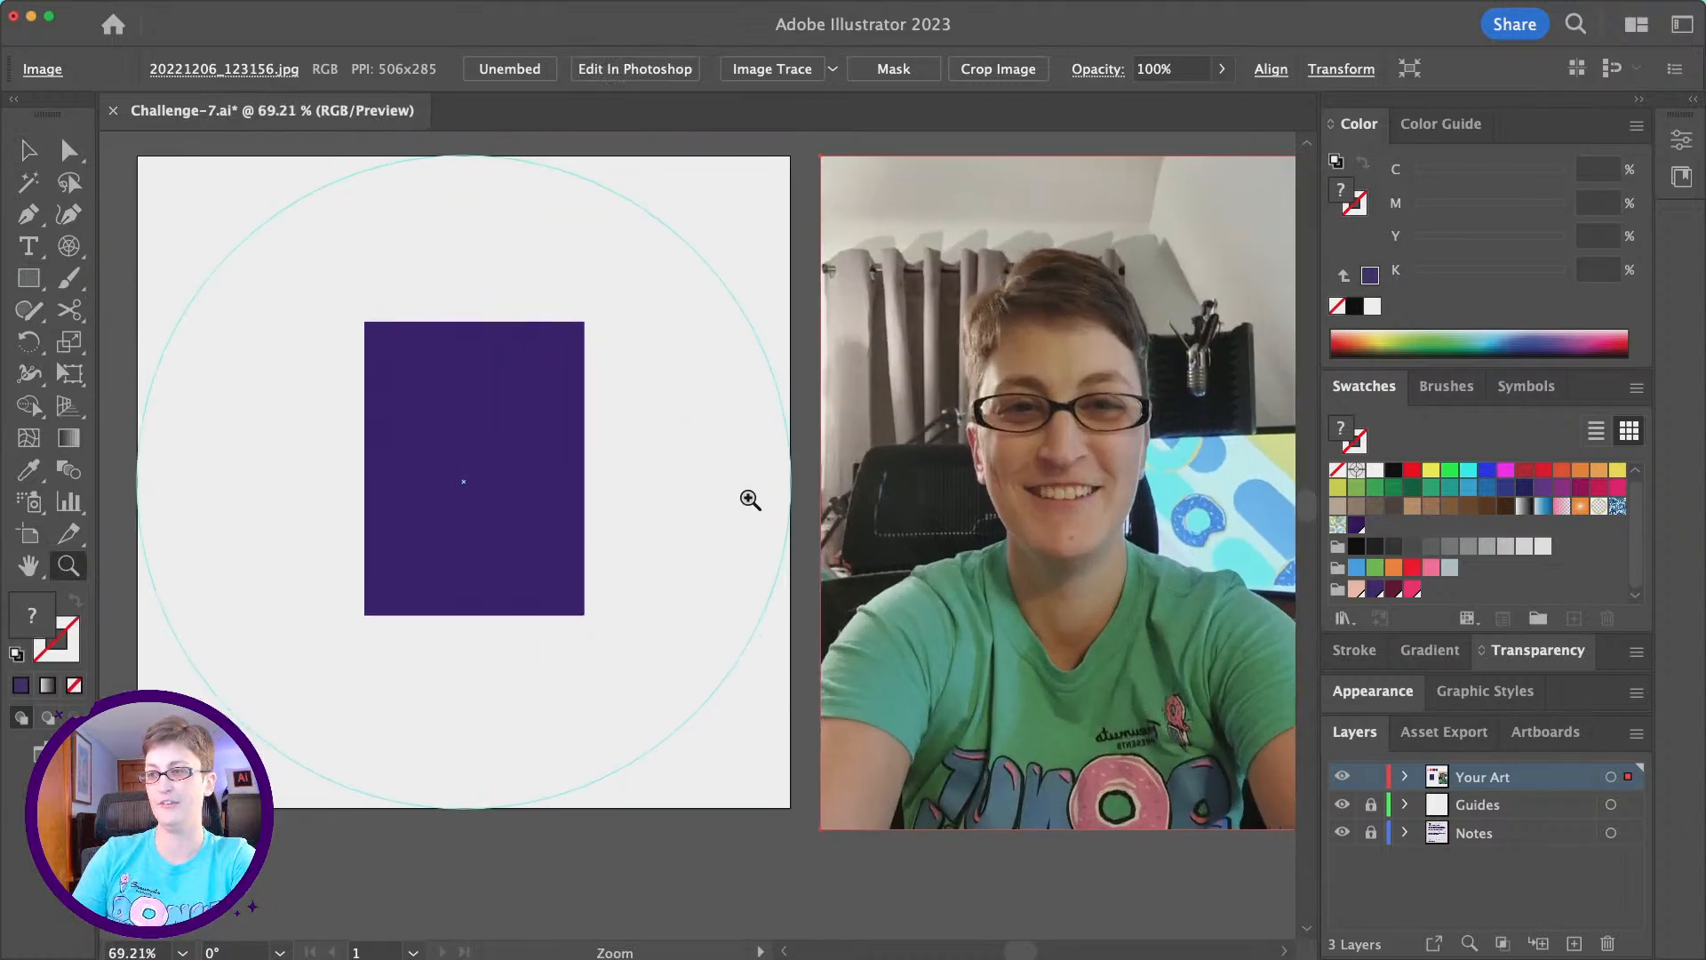
pyautogui.click(26, 151)
pyautogui.scroll(2, 427, 431)
pyautogui.moveTo(452, 447); pyautogui.dragTo(450, 439)
pyautogui.moveTo(446, 451); pyautogui.dragTo(441, 454)
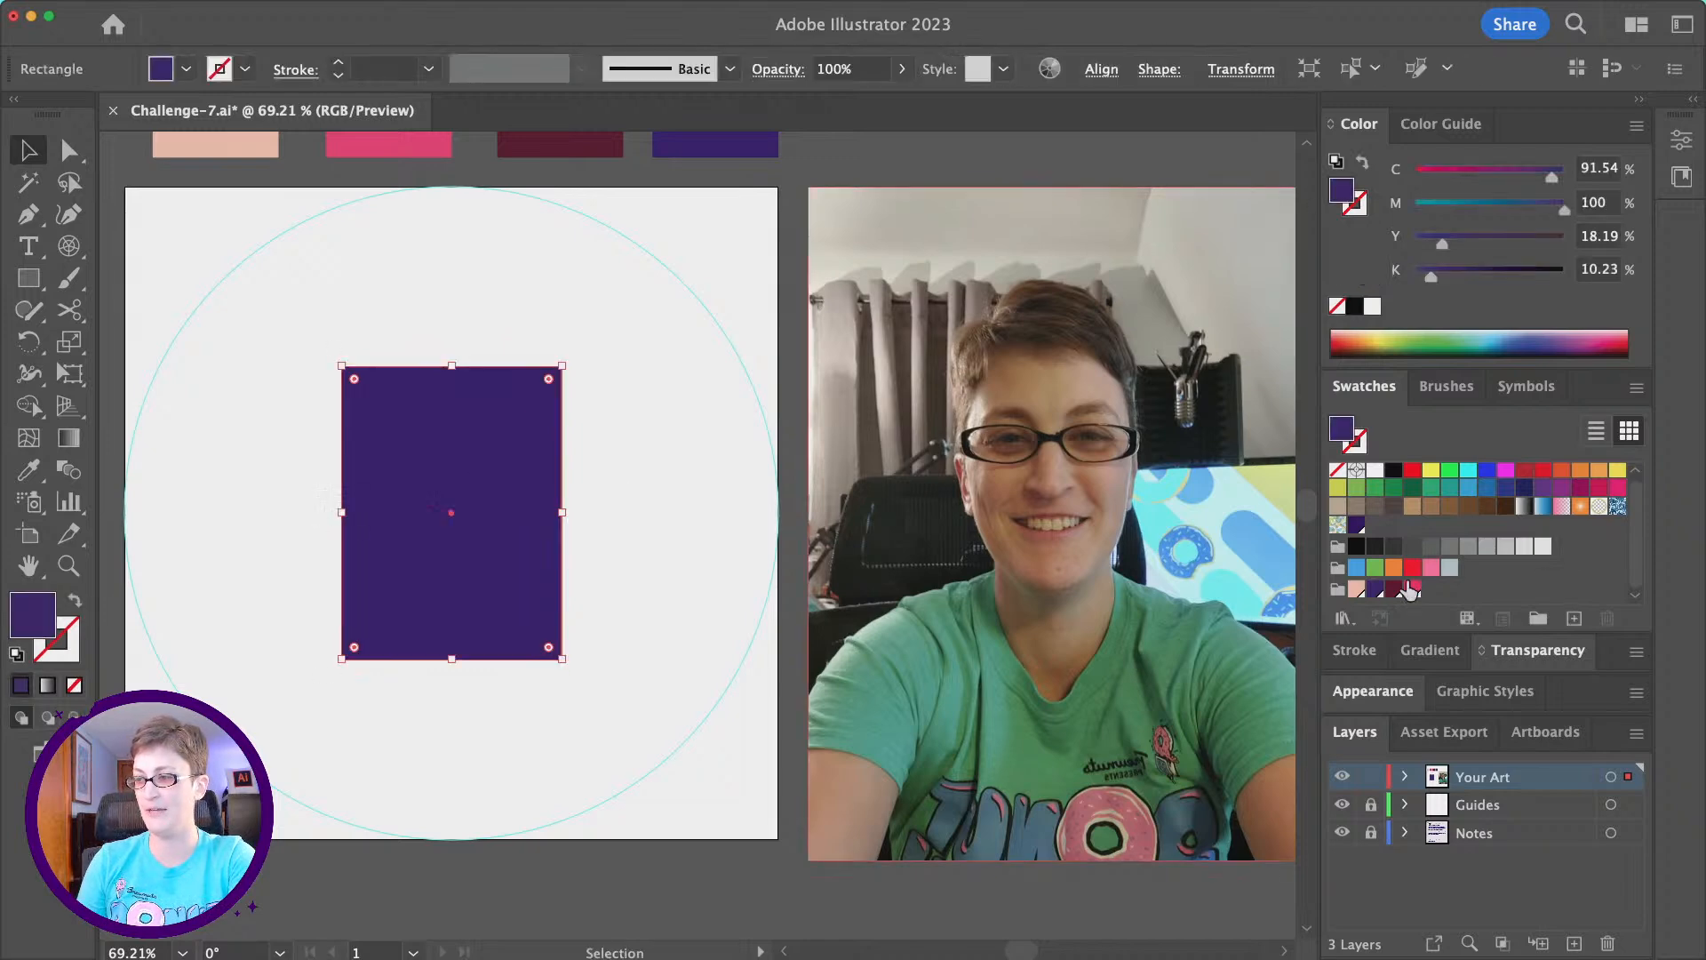
pyautogui.click(1356, 590)
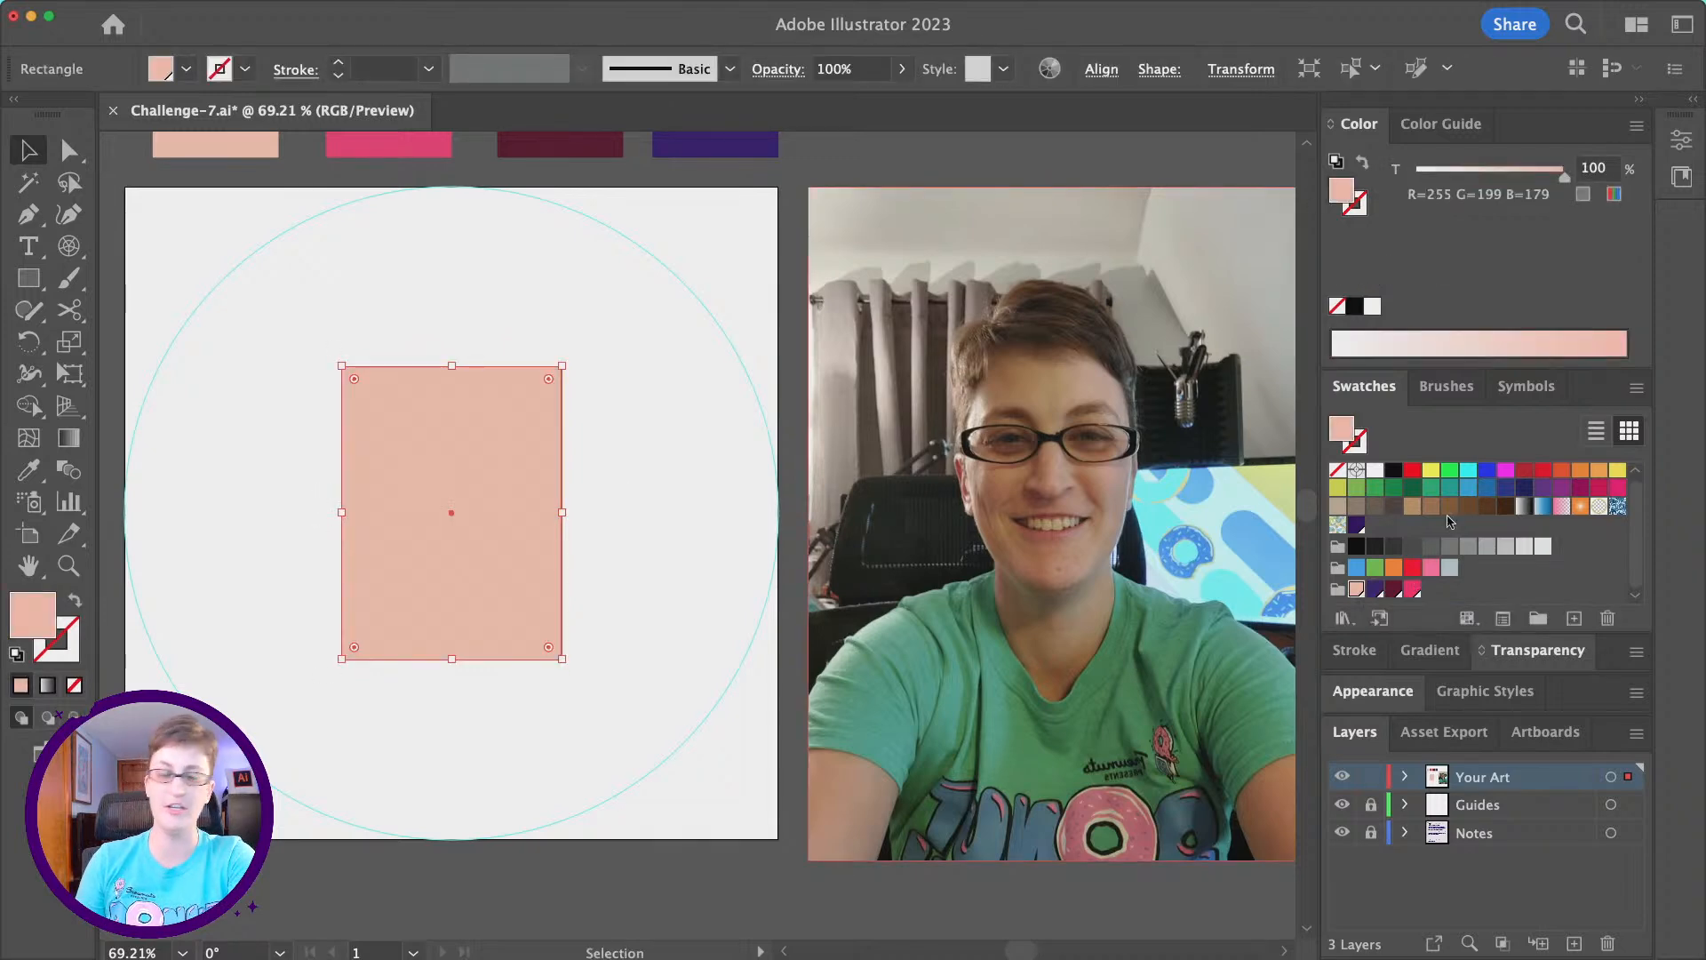
pyautogui.moveTo(1563, 174)
pyautogui.mouseDown()
pyautogui.moveTo(1441, 182)
pyautogui.moveTo(1542, 182)
pyautogui.mouseUp()
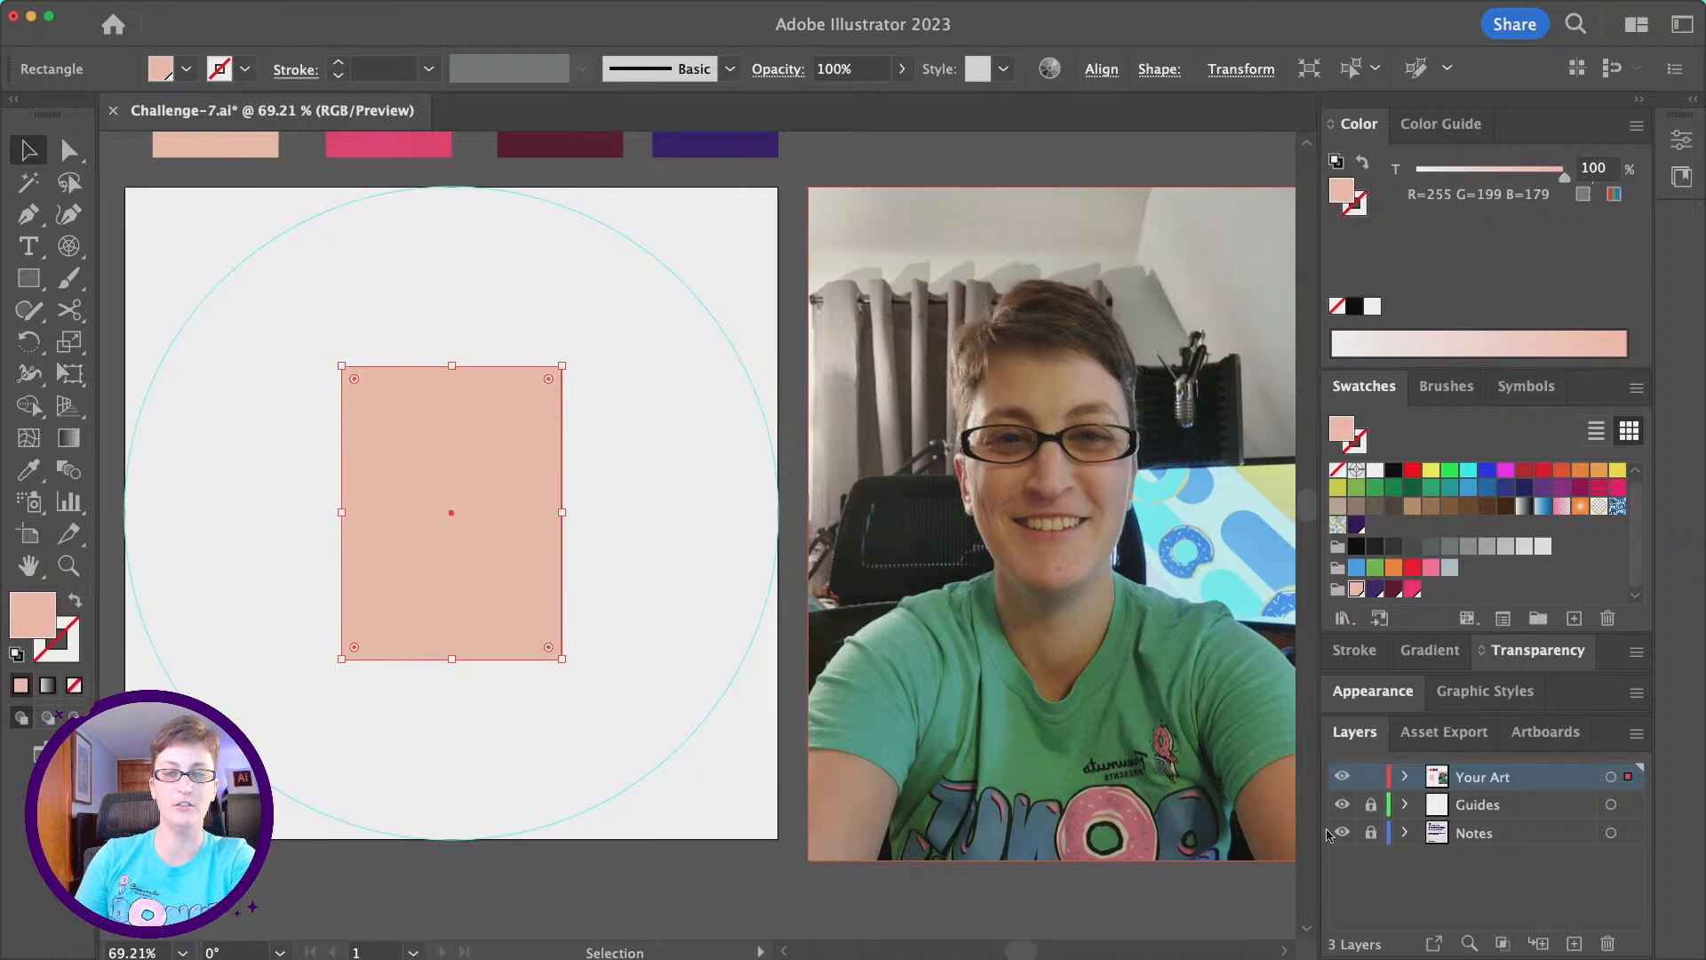
# - Add an anchor point at the midpoint of the face rectangle's bottom edge with the Pen tool
pyautogui.click(30, 216)
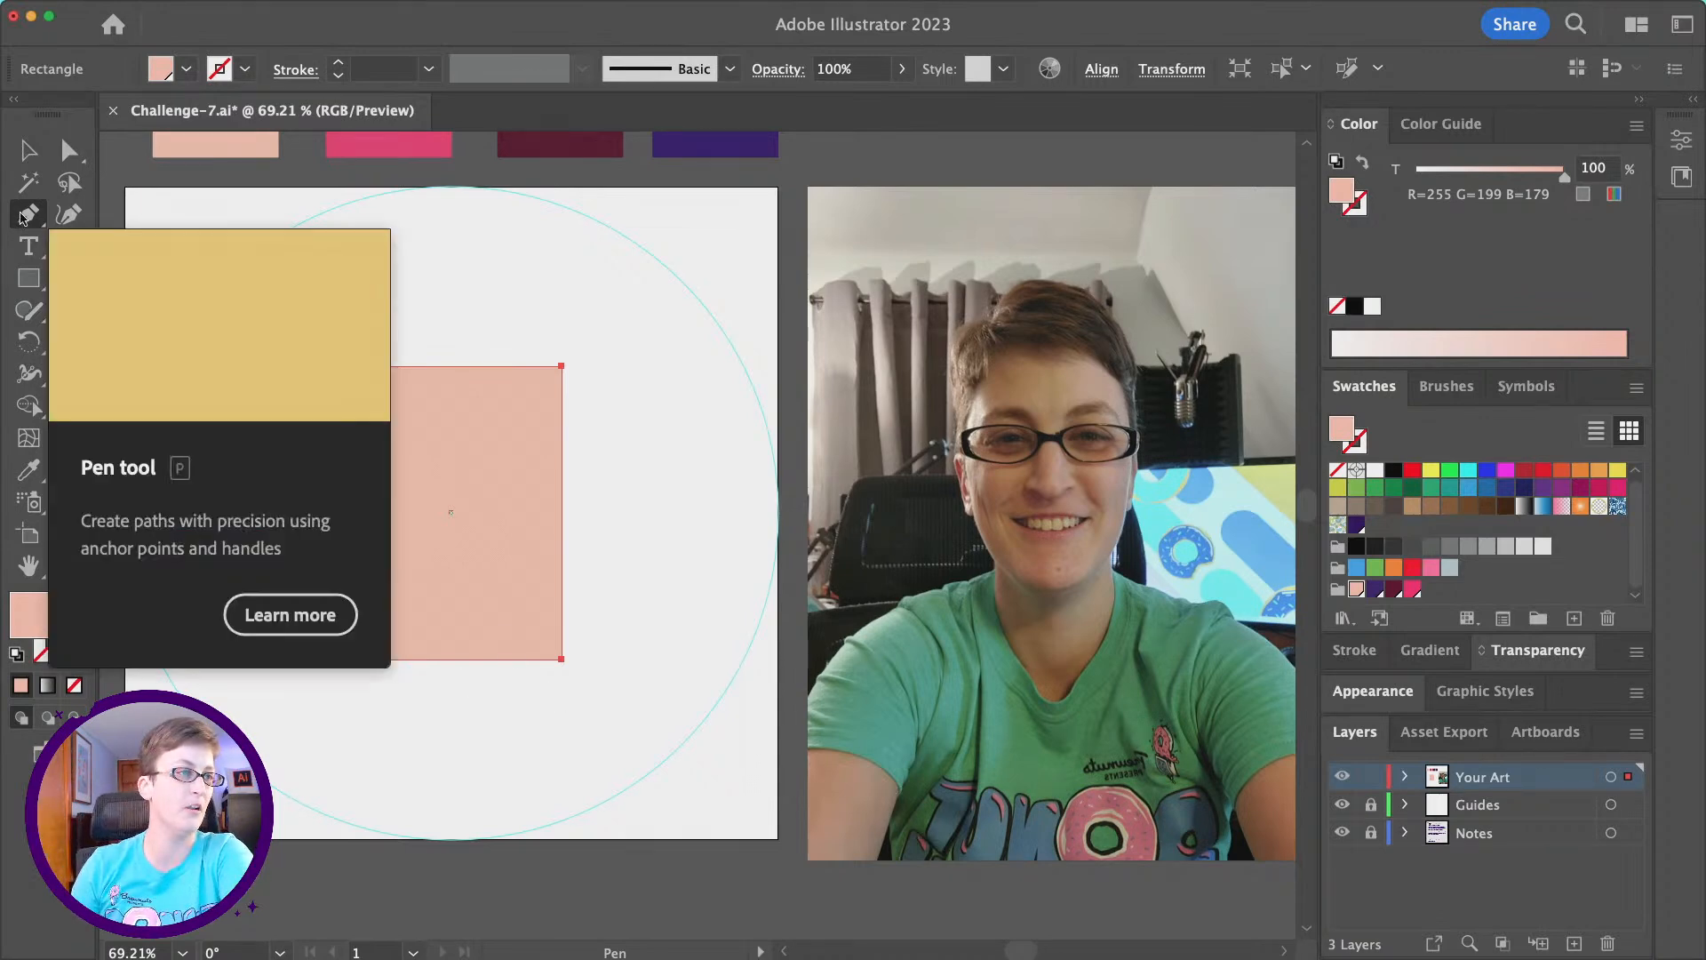
pyautogui.click(451, 660)
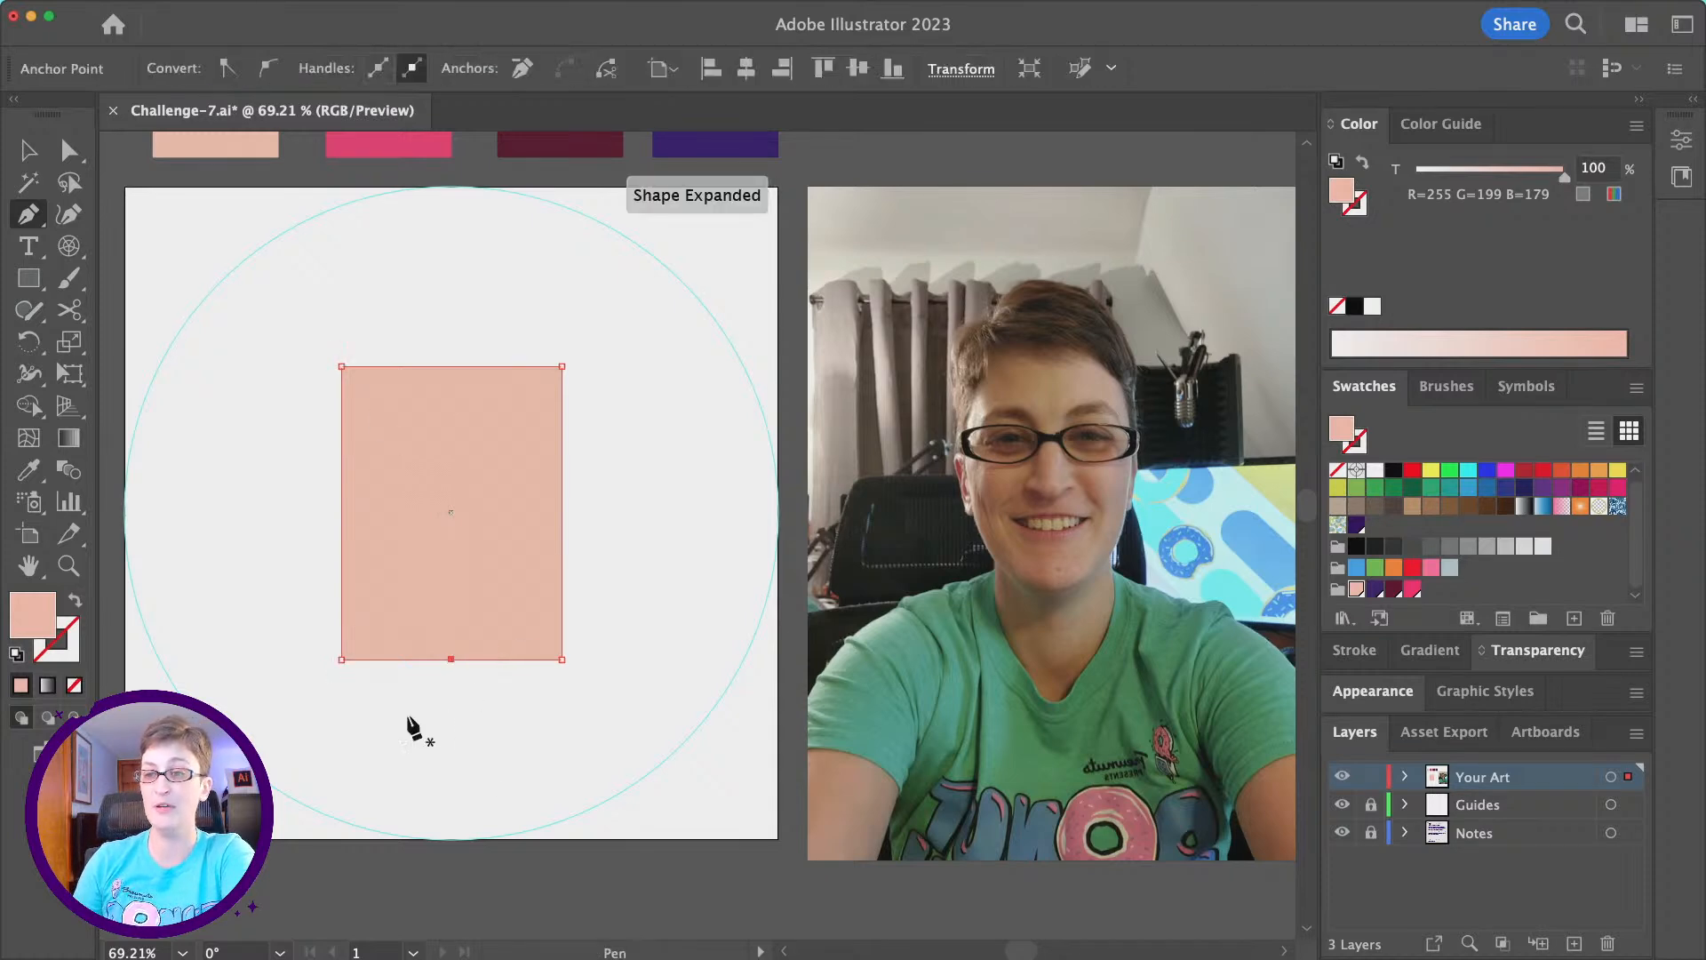
pyautogui.click(413, 10)
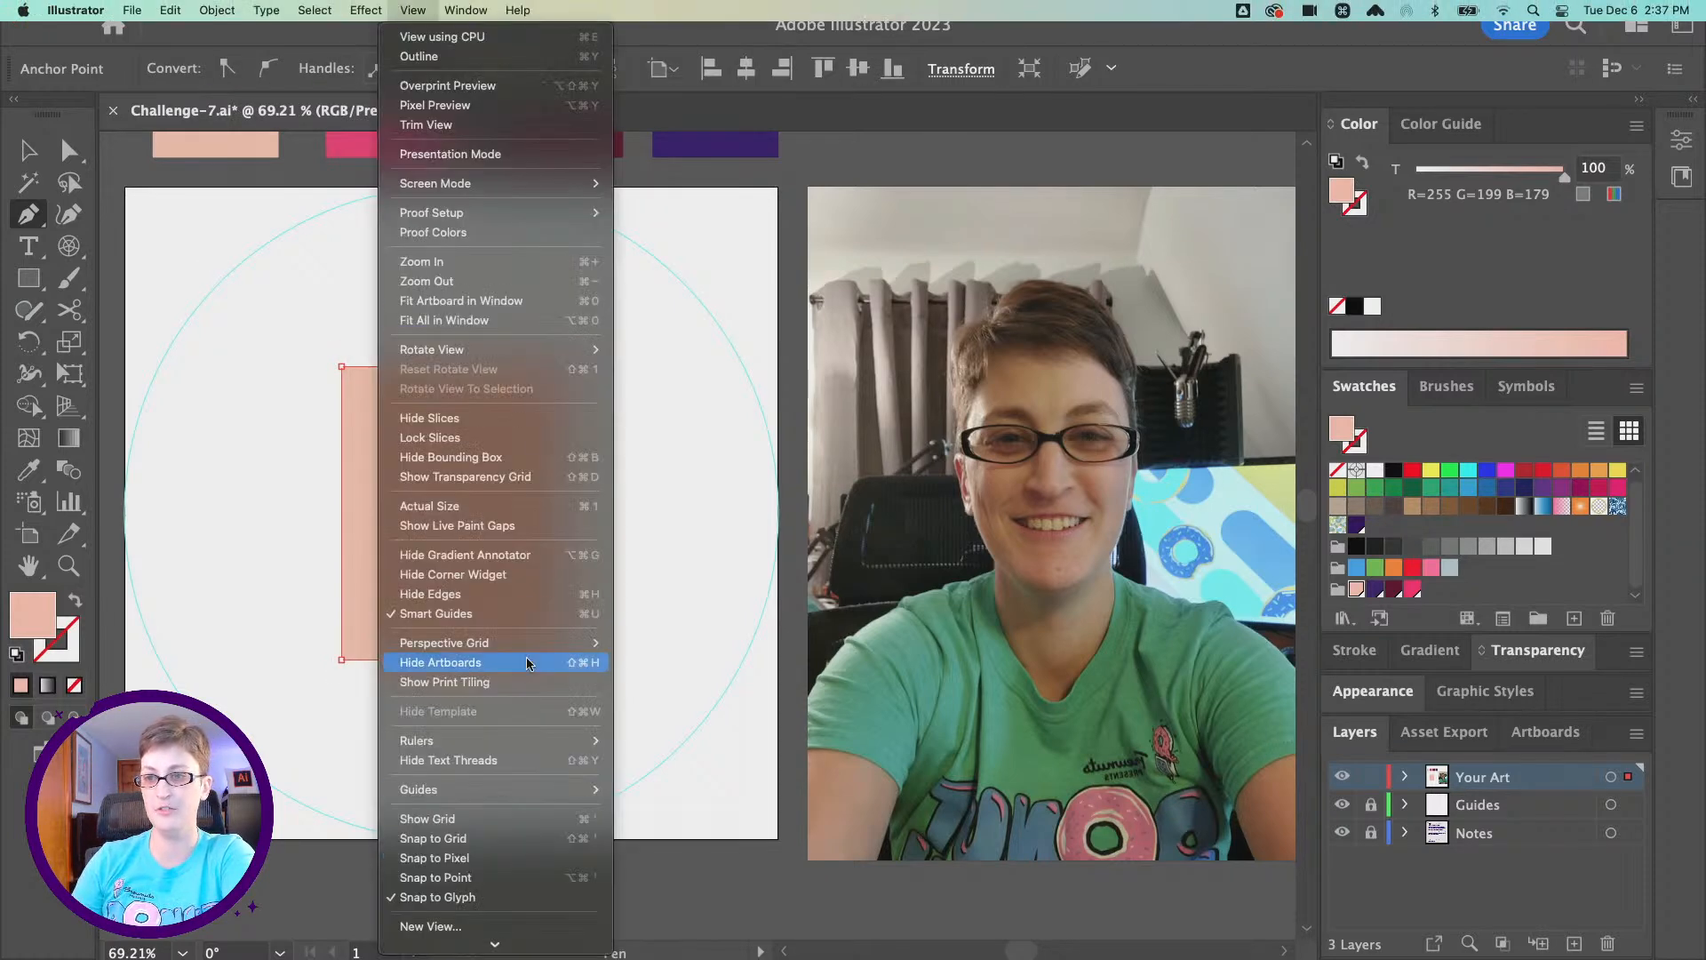
pyautogui.click(529, 611)
# - Move the bottom edge's middle anchor point straight down to form a pointed chin
pyautogui.press('a')
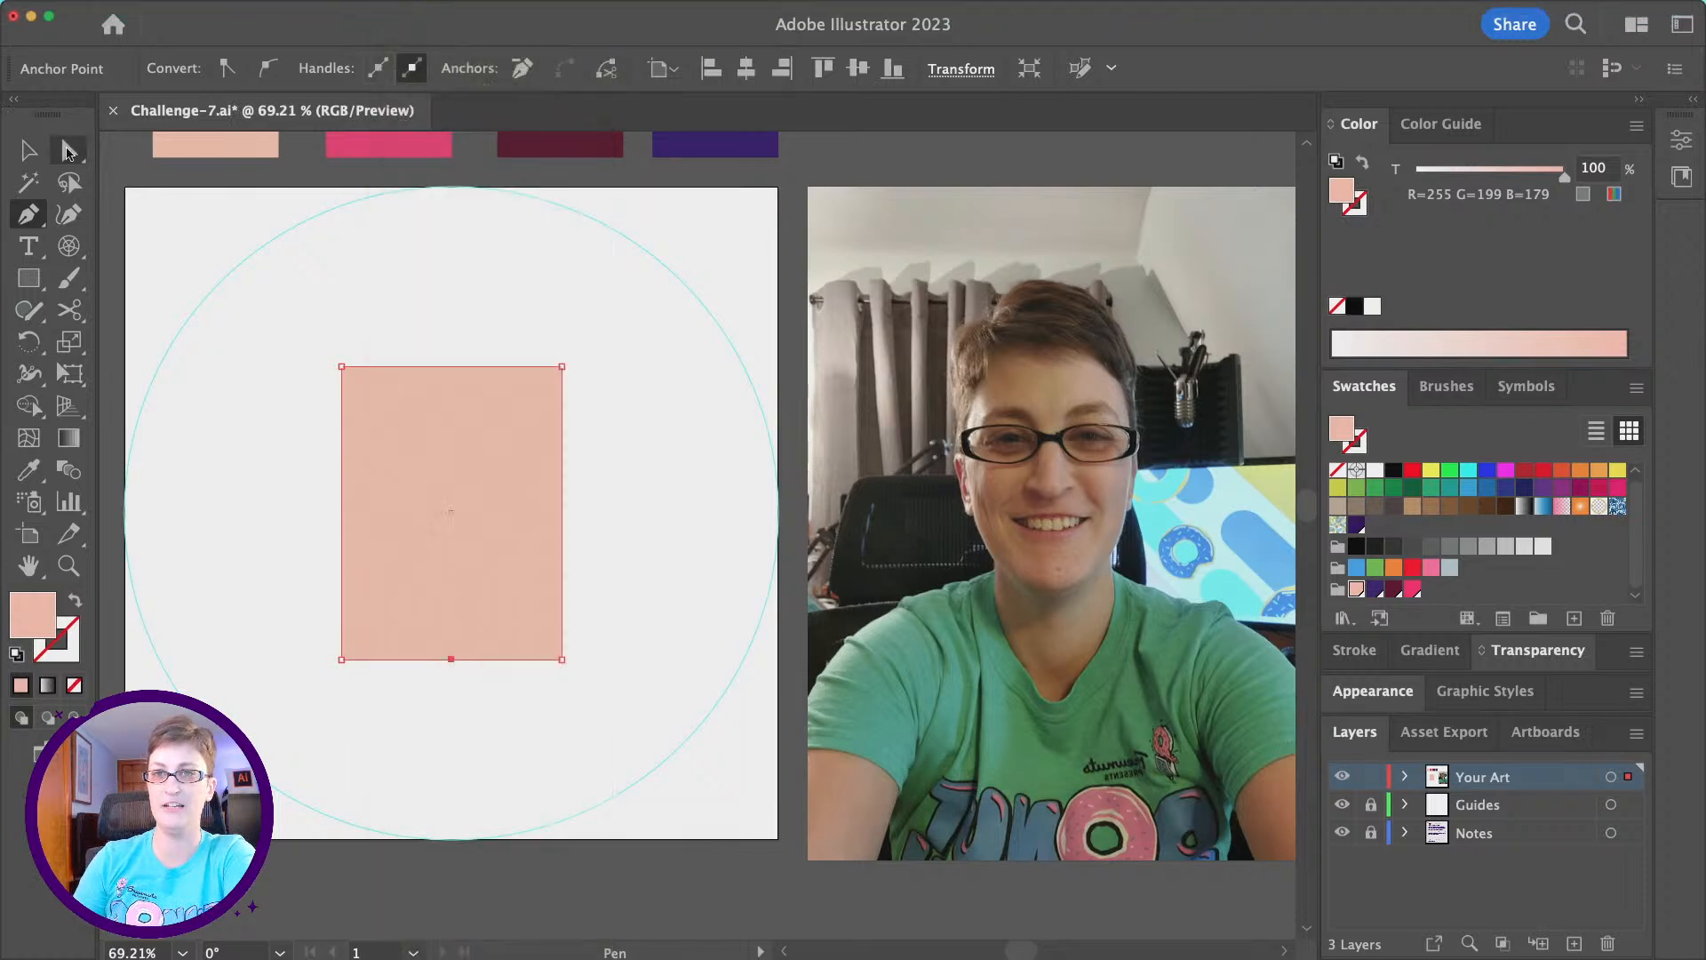
pyautogui.moveTo(533, 503)
pyautogui.mouseDown()
pyautogui.moveTo(590, 491)
pyautogui.moveTo(535, 489)
pyautogui.moveTo(535, 511)
pyautogui.mouseUp()
pyautogui.hscroll(-3, 520, 551)
pyautogui.scroll(1, 520, 552)
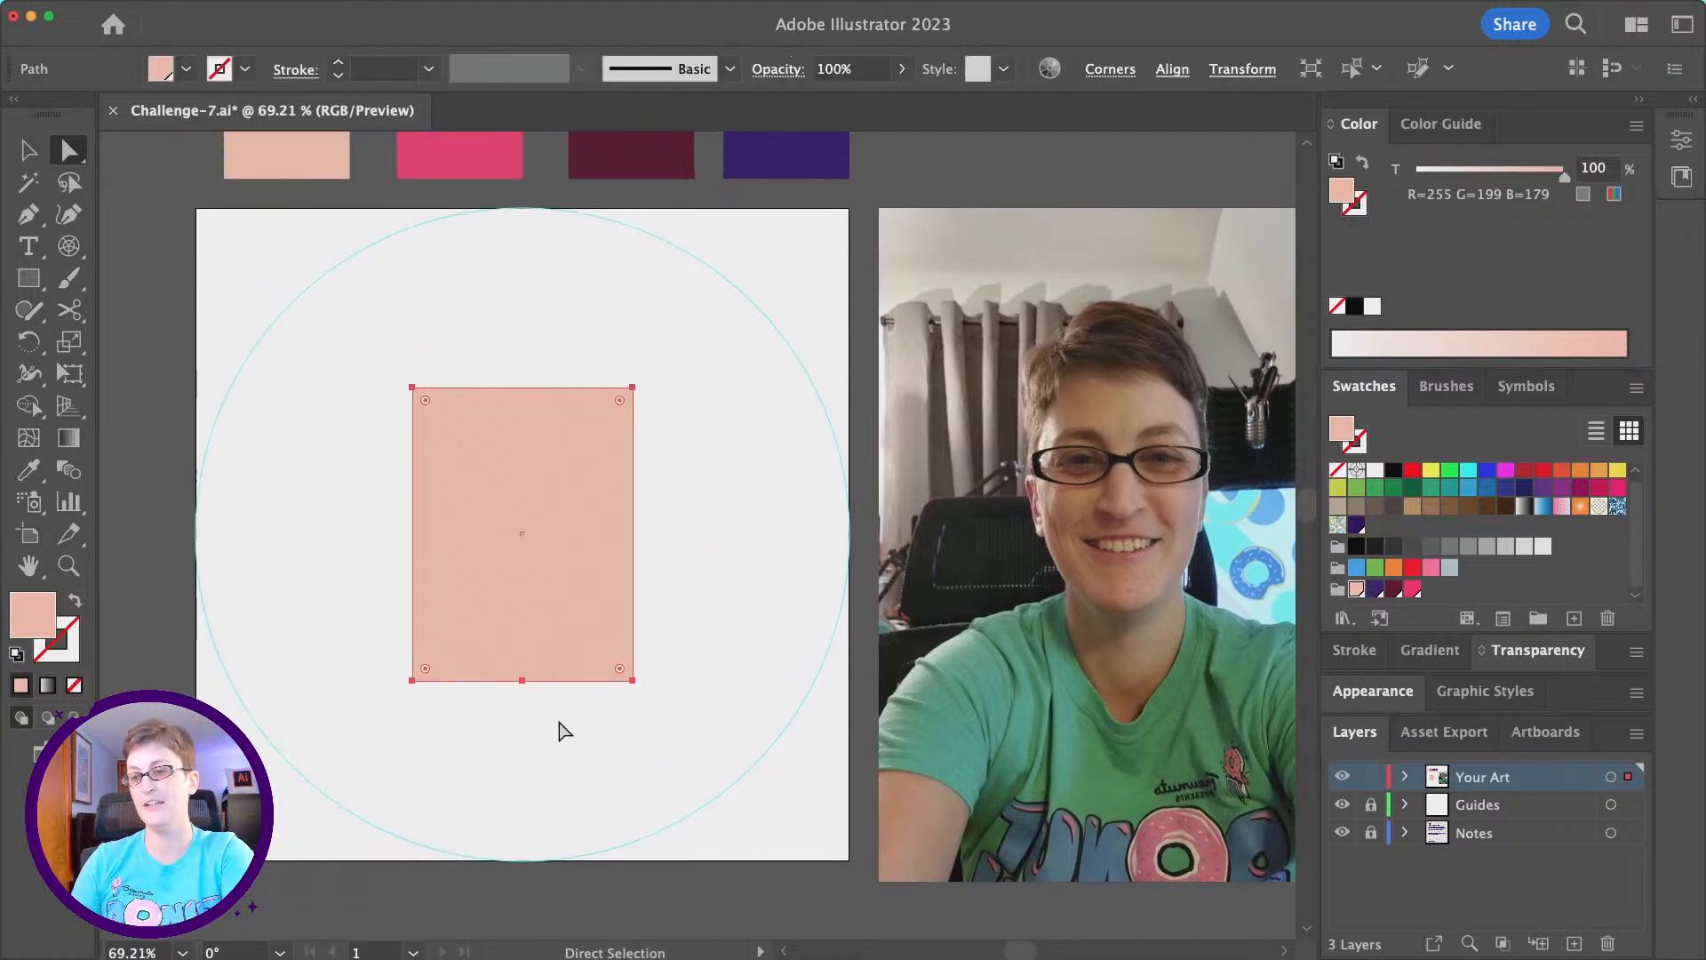
pyautogui.click(522, 681)
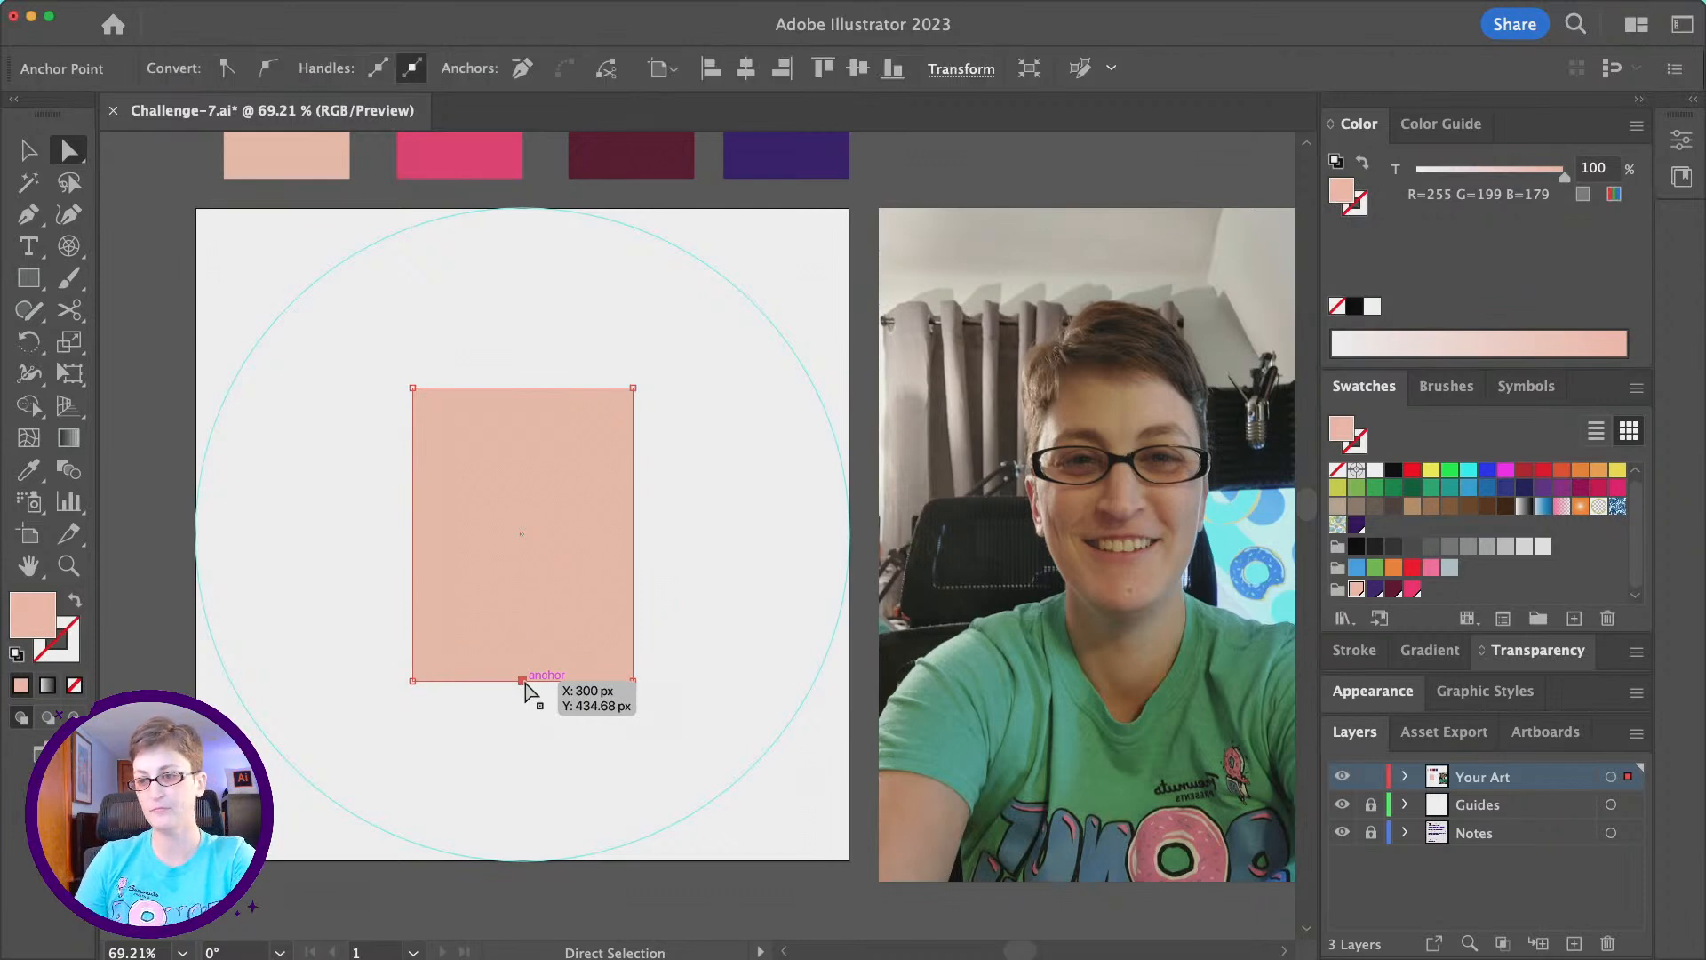
pyautogui.press('shift')
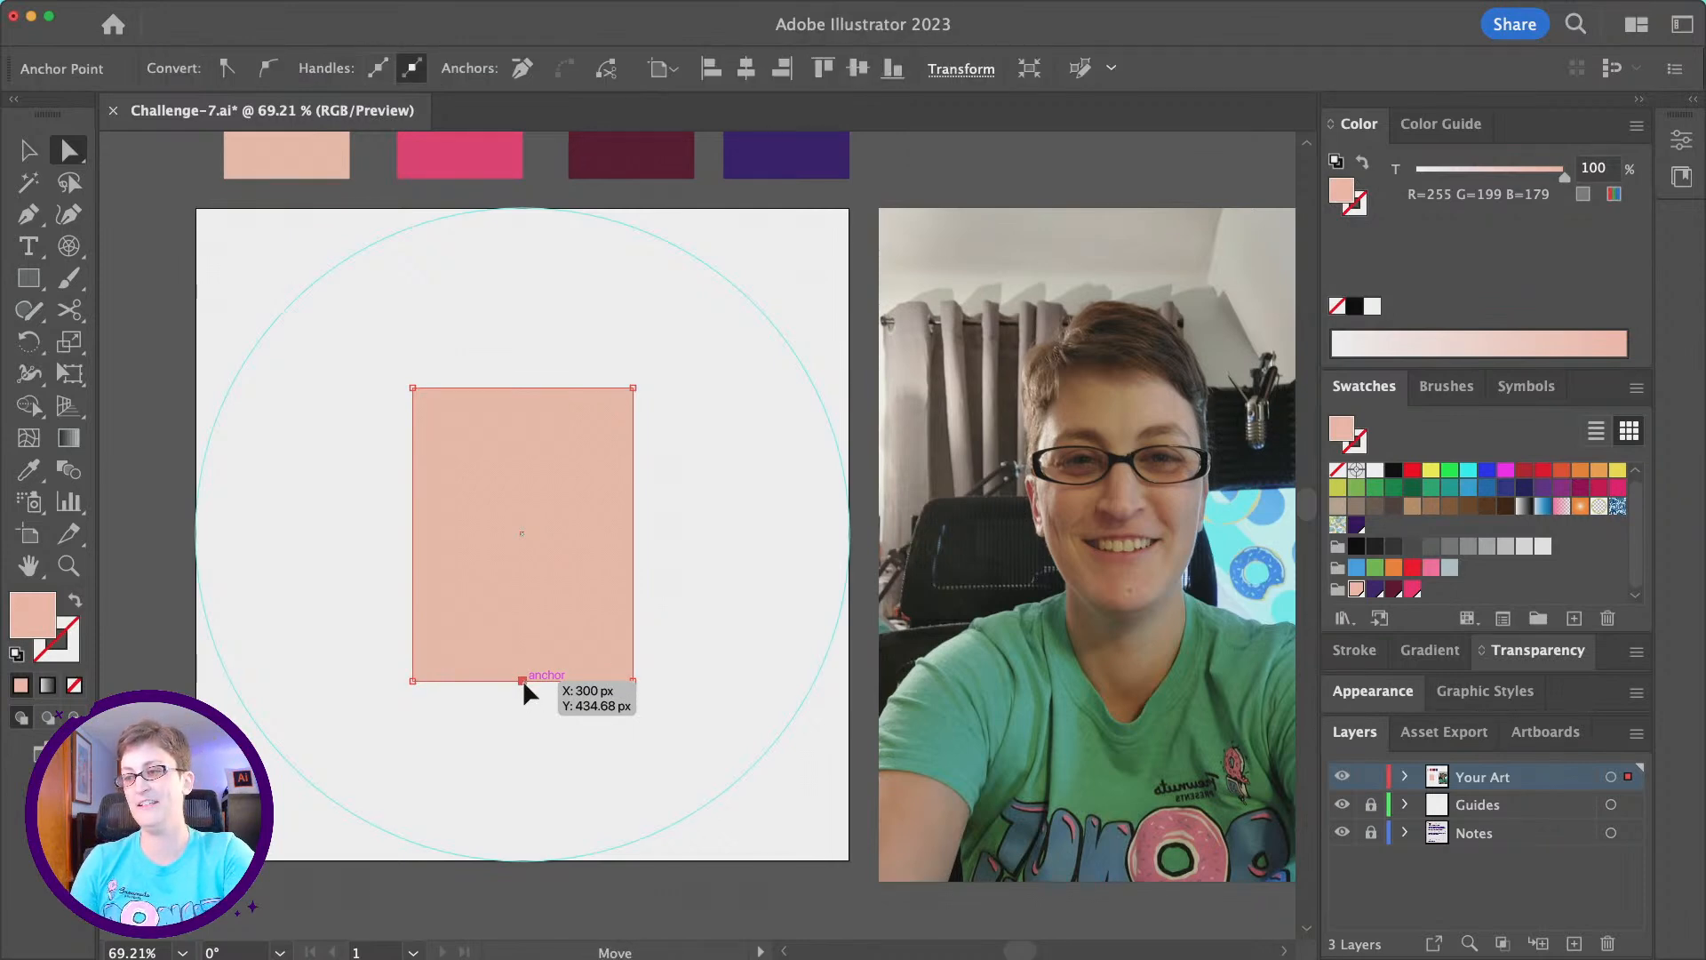
pyautogui.press('shift')
pyautogui.moveTo(524, 681); pyautogui.dragTo(524, 730)
# - Raise the face shape's two lower side corners for a steeper jaw, and shift them together with the chin point slightly up
pyautogui.moveTo(342, 617); pyautogui.dragTo(704, 692)
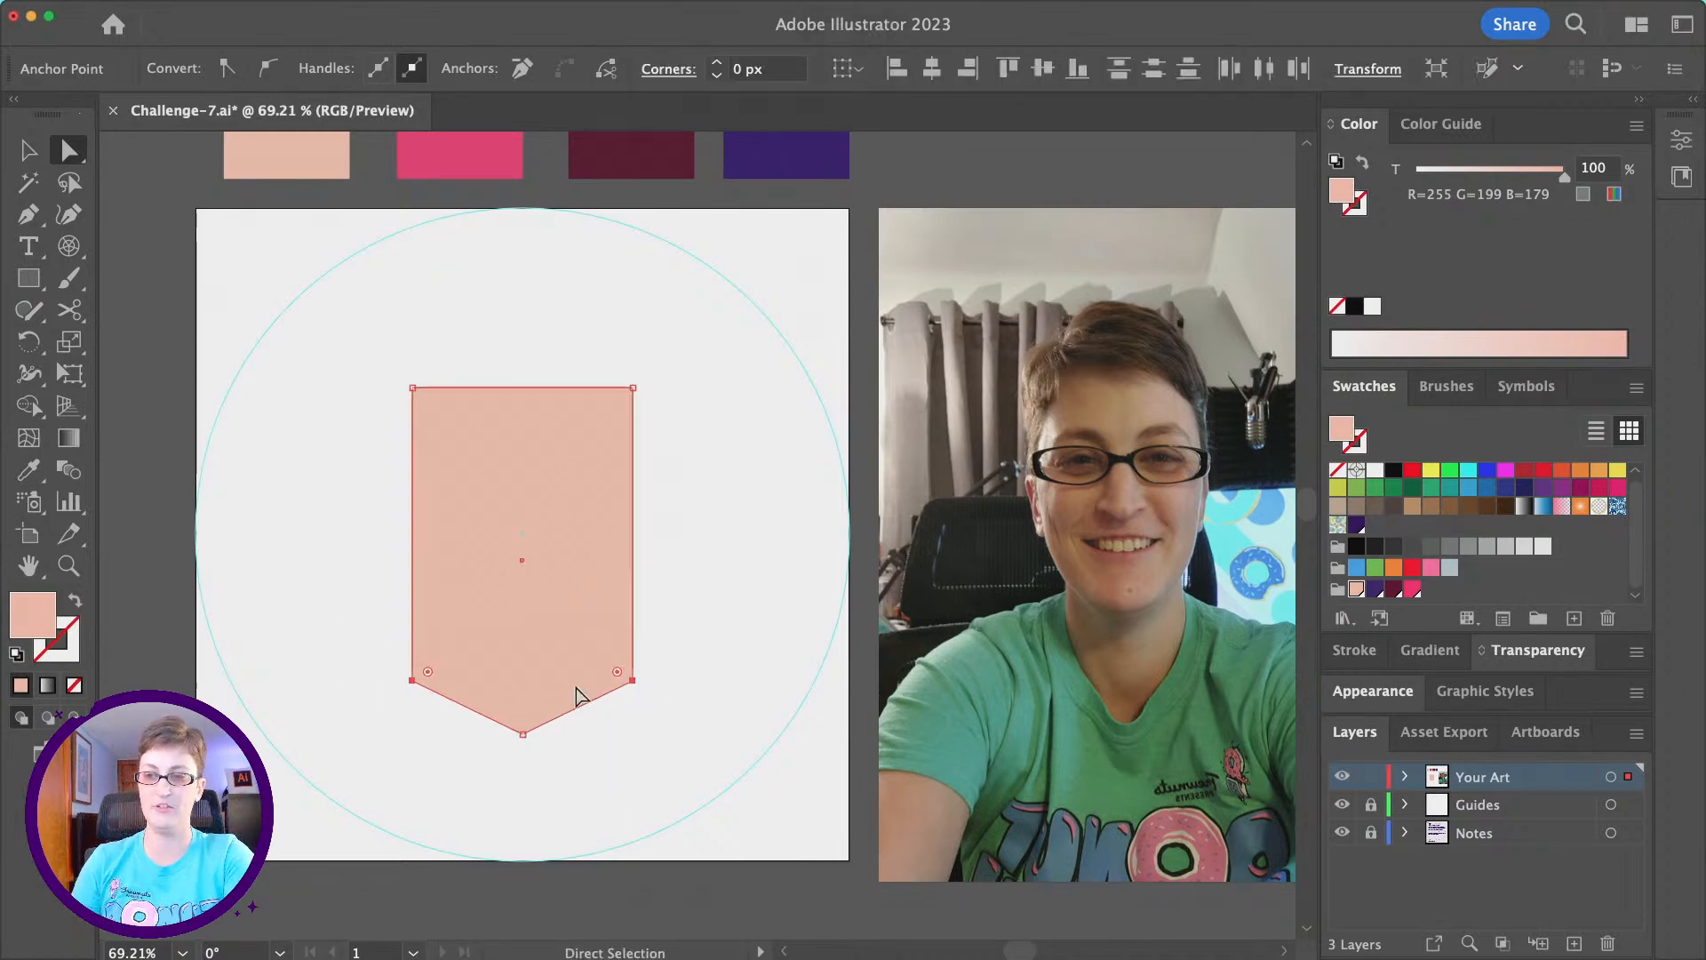
pyautogui.moveTo(633, 680); pyautogui.dragTo(631, 631)
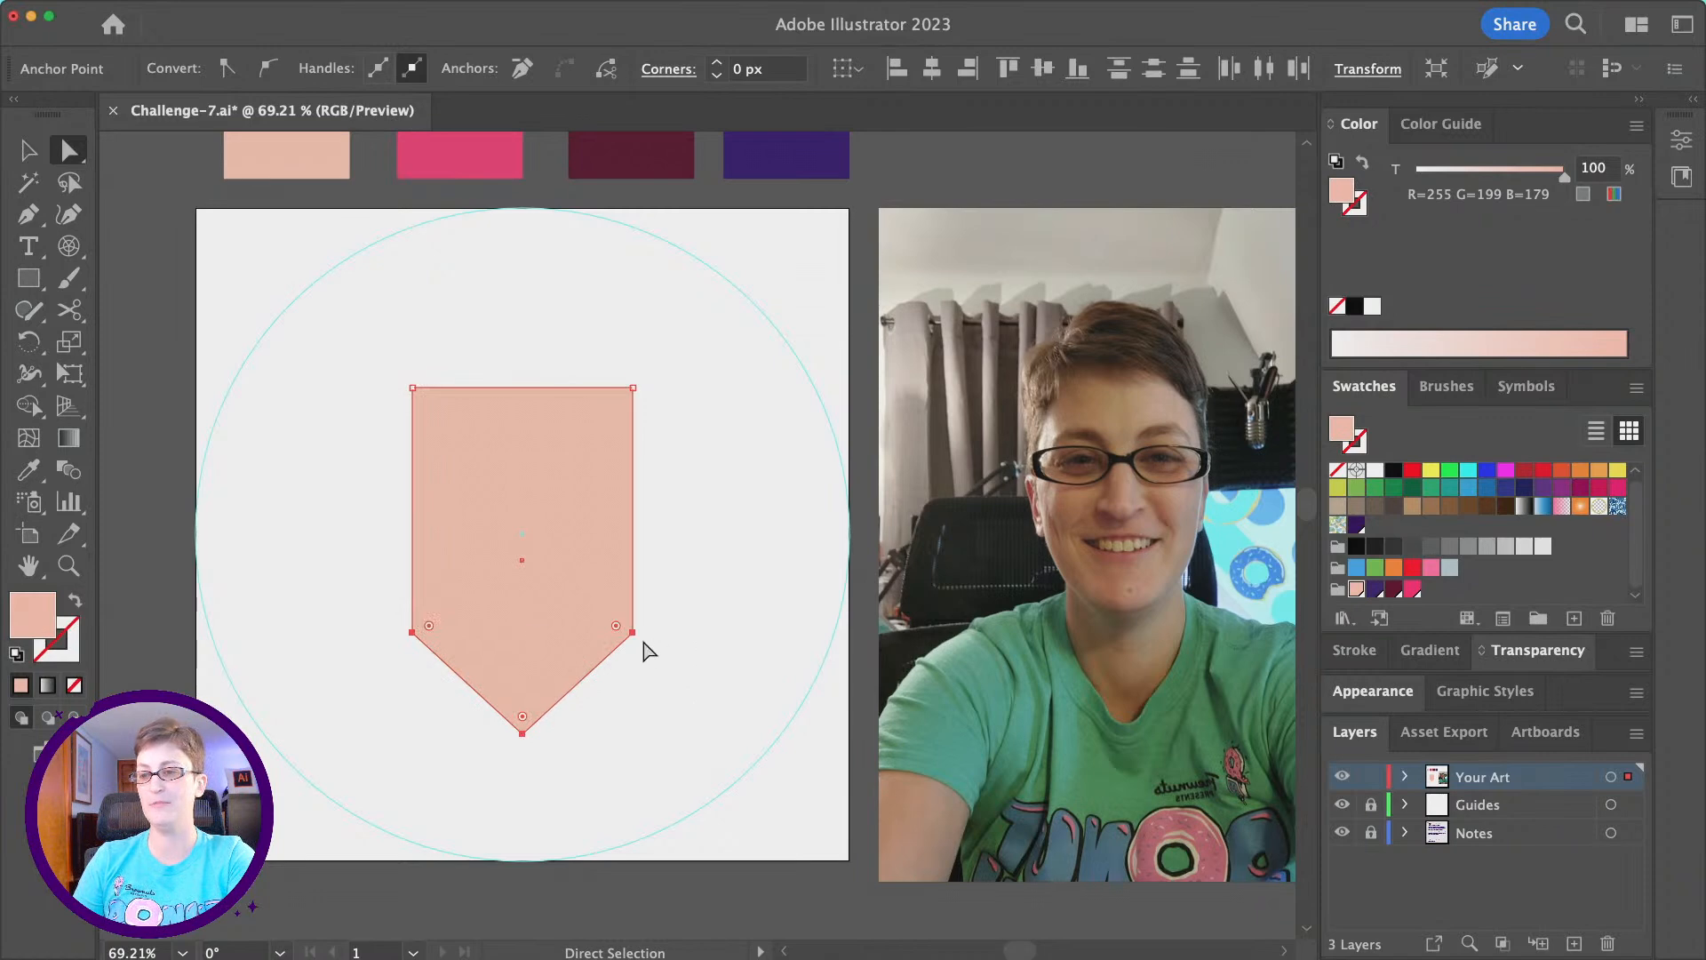
pyautogui.moveTo(633, 632); pyautogui.dragTo(633, 605)
pyautogui.click(29, 150)
pyautogui.click(317, 349)
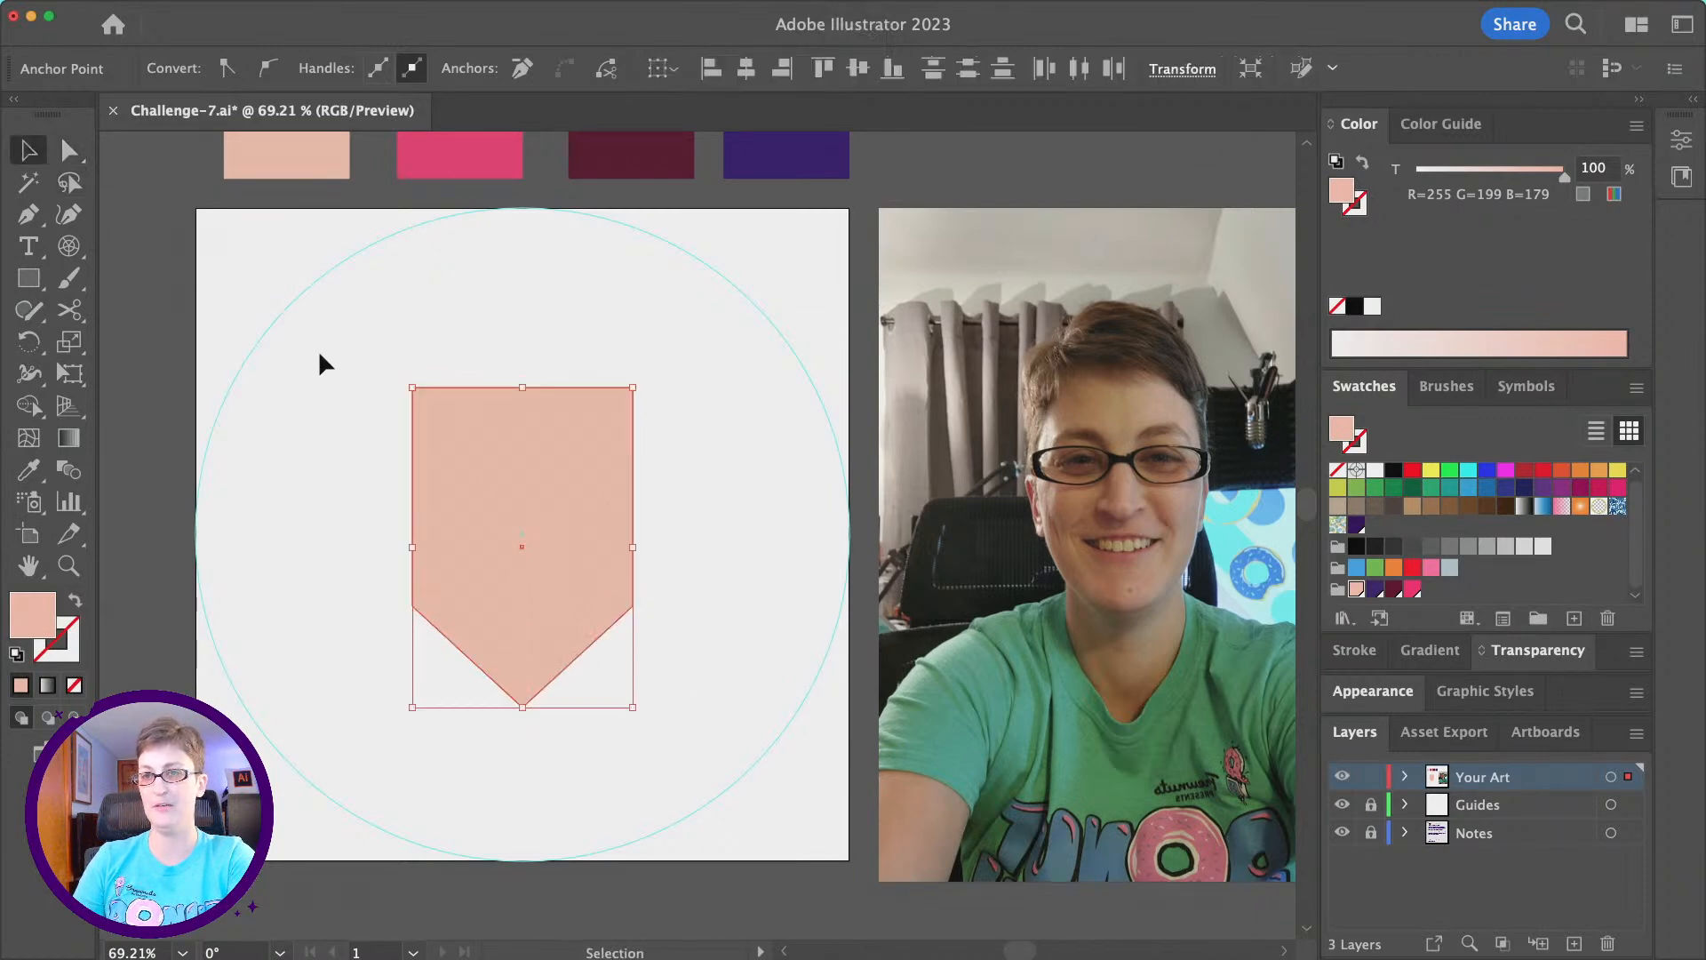
# - Enlarge the whole face shape slightly and proportionally from its centre, and deselect it
pyautogui.click(531, 469)
pyautogui.moveTo(633, 388); pyautogui.dragTo(655, 371)
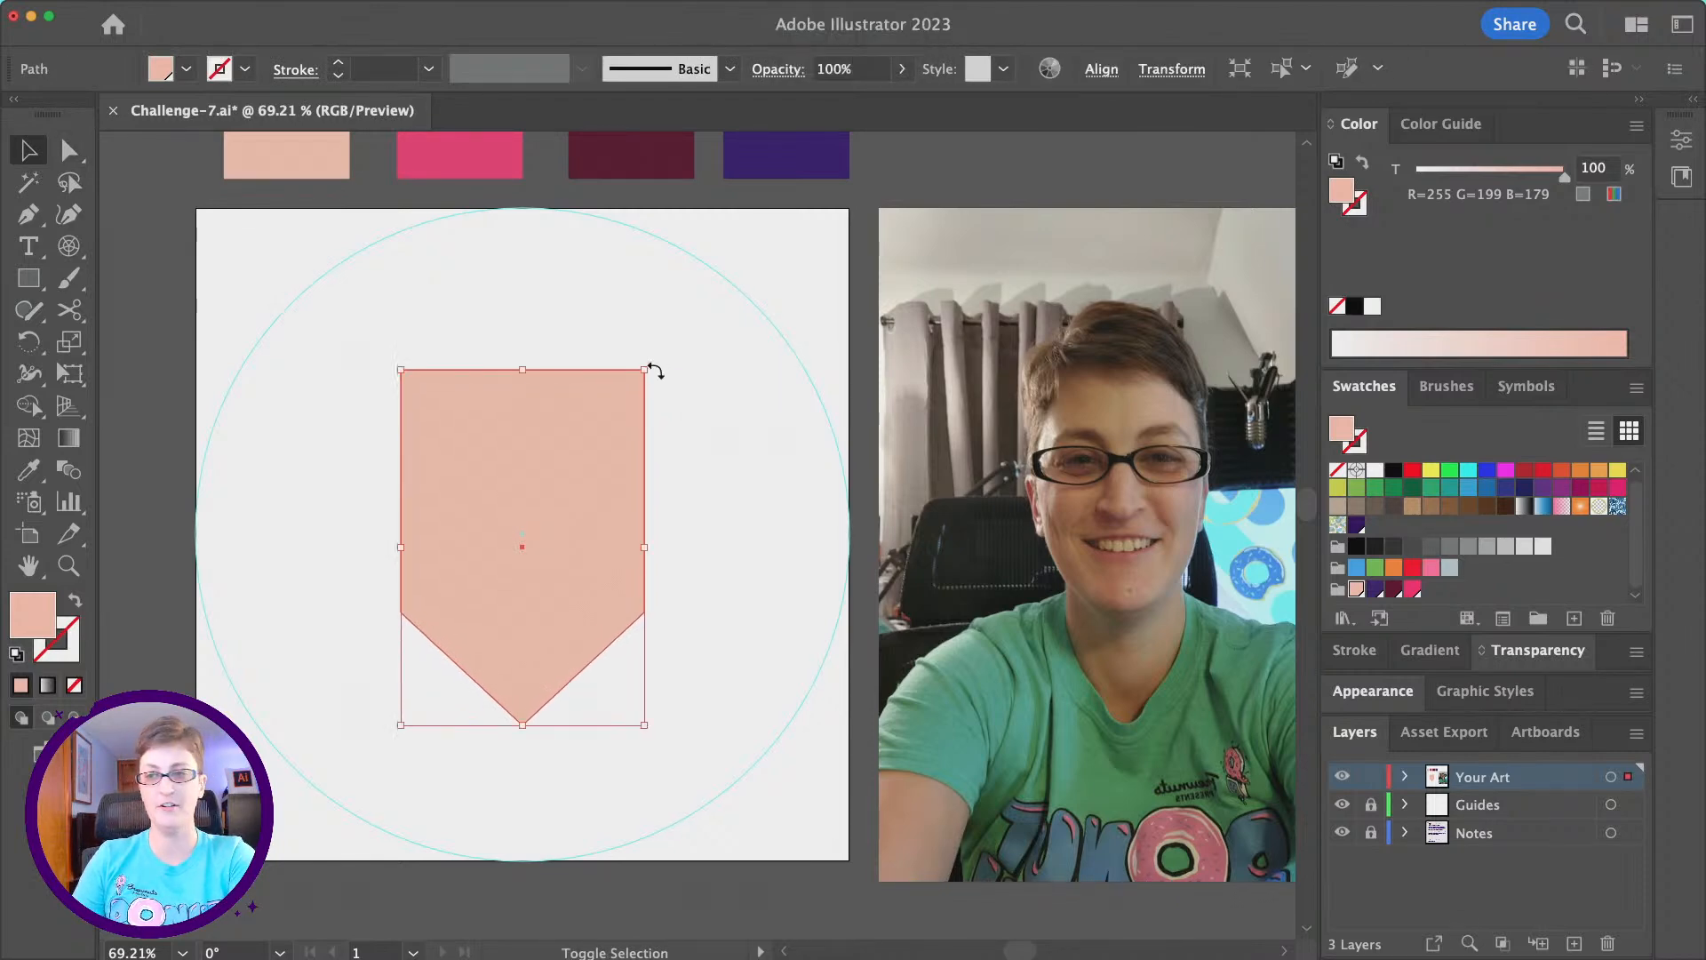
pyautogui.click(697, 455)
pyautogui.hscroll(2, 694, 455)
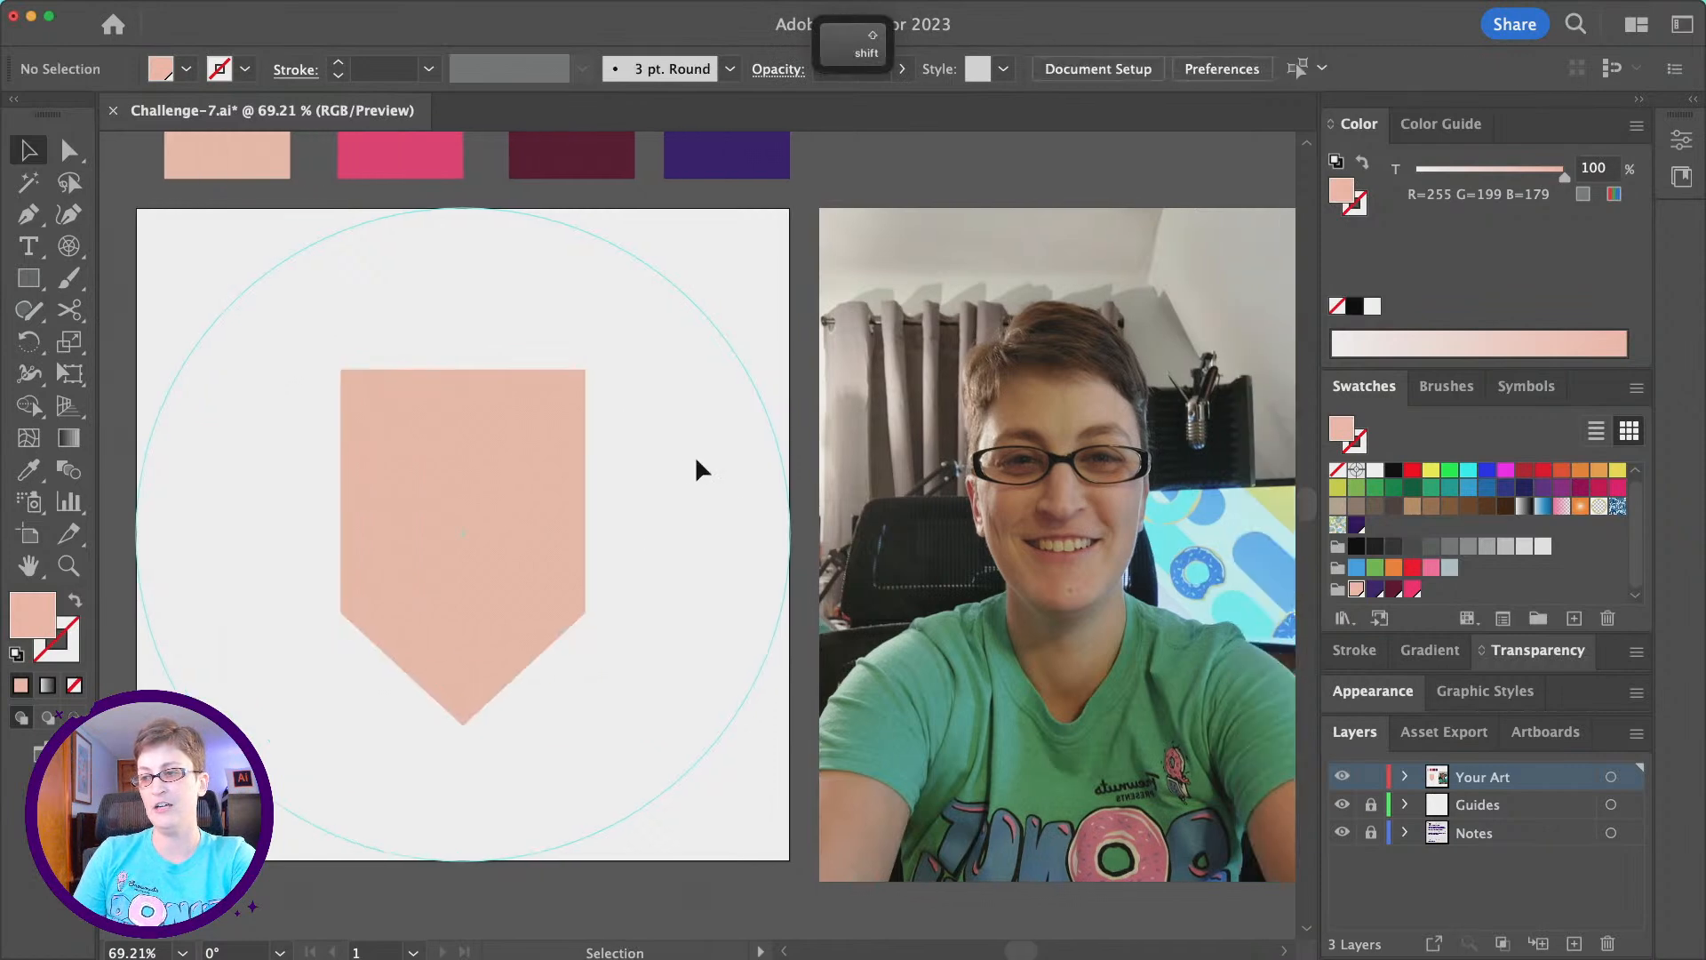
# - Round the face shape's two jaw corners and chin together to a radius of about 77 px, and deselect it
pyautogui.click(70, 151)
pyautogui.hscroll(-2, 629, 604)
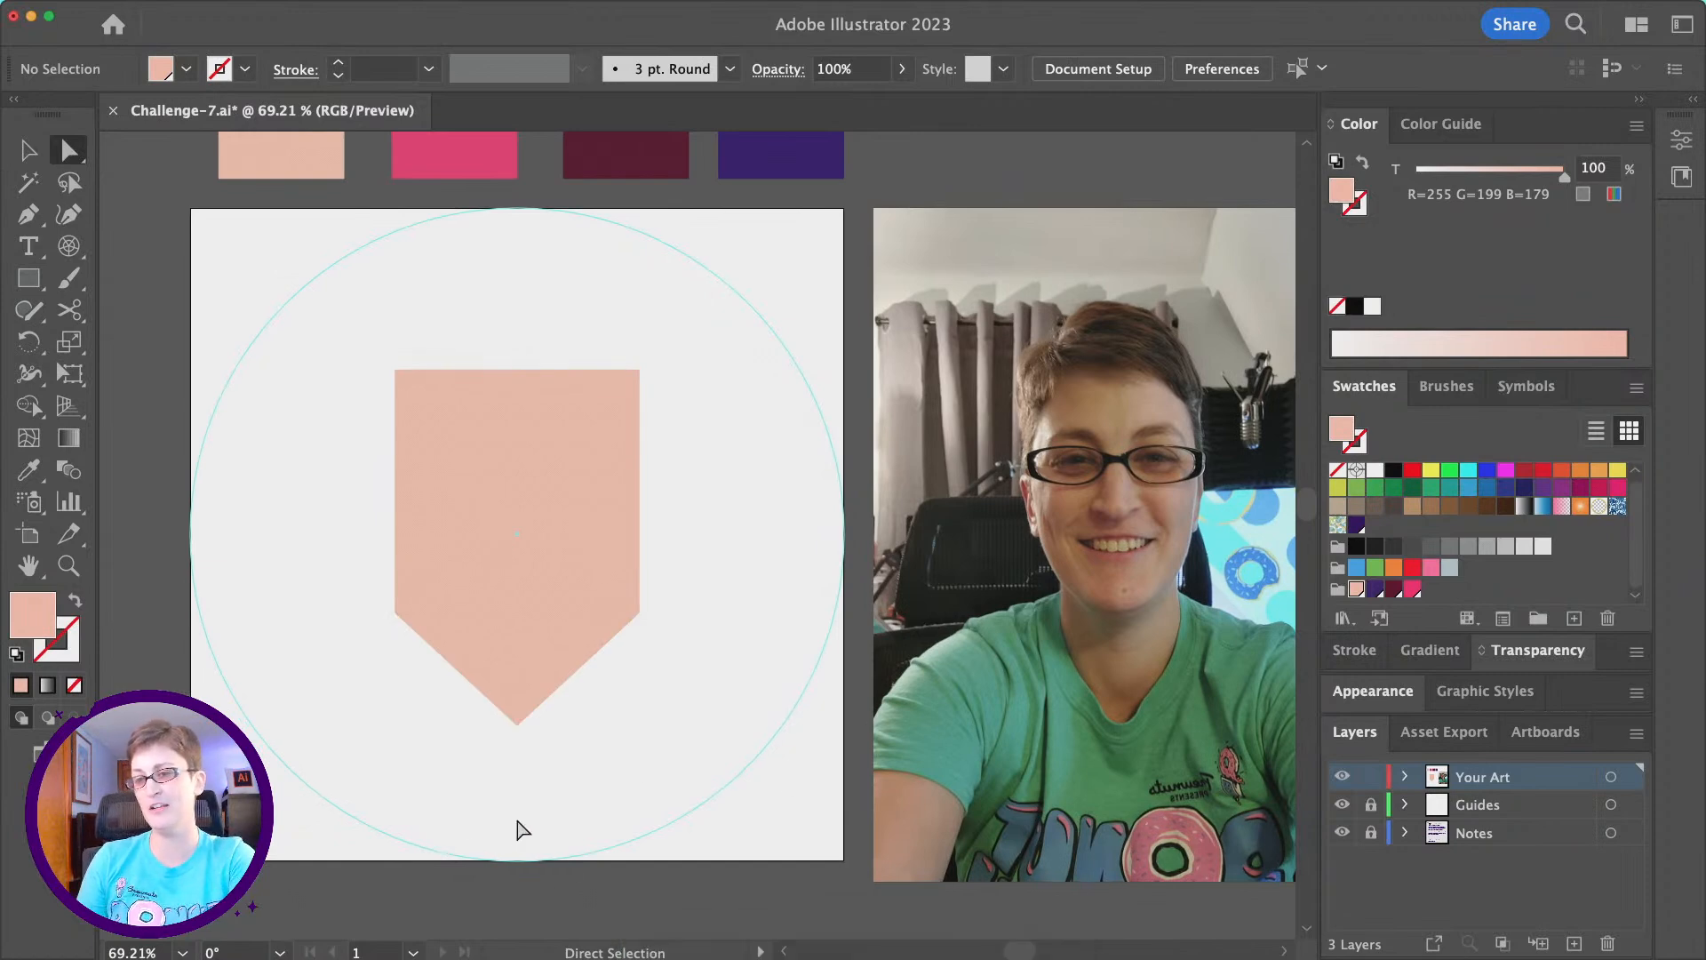
pyautogui.moveTo(299, 547); pyautogui.dragTo(724, 720)
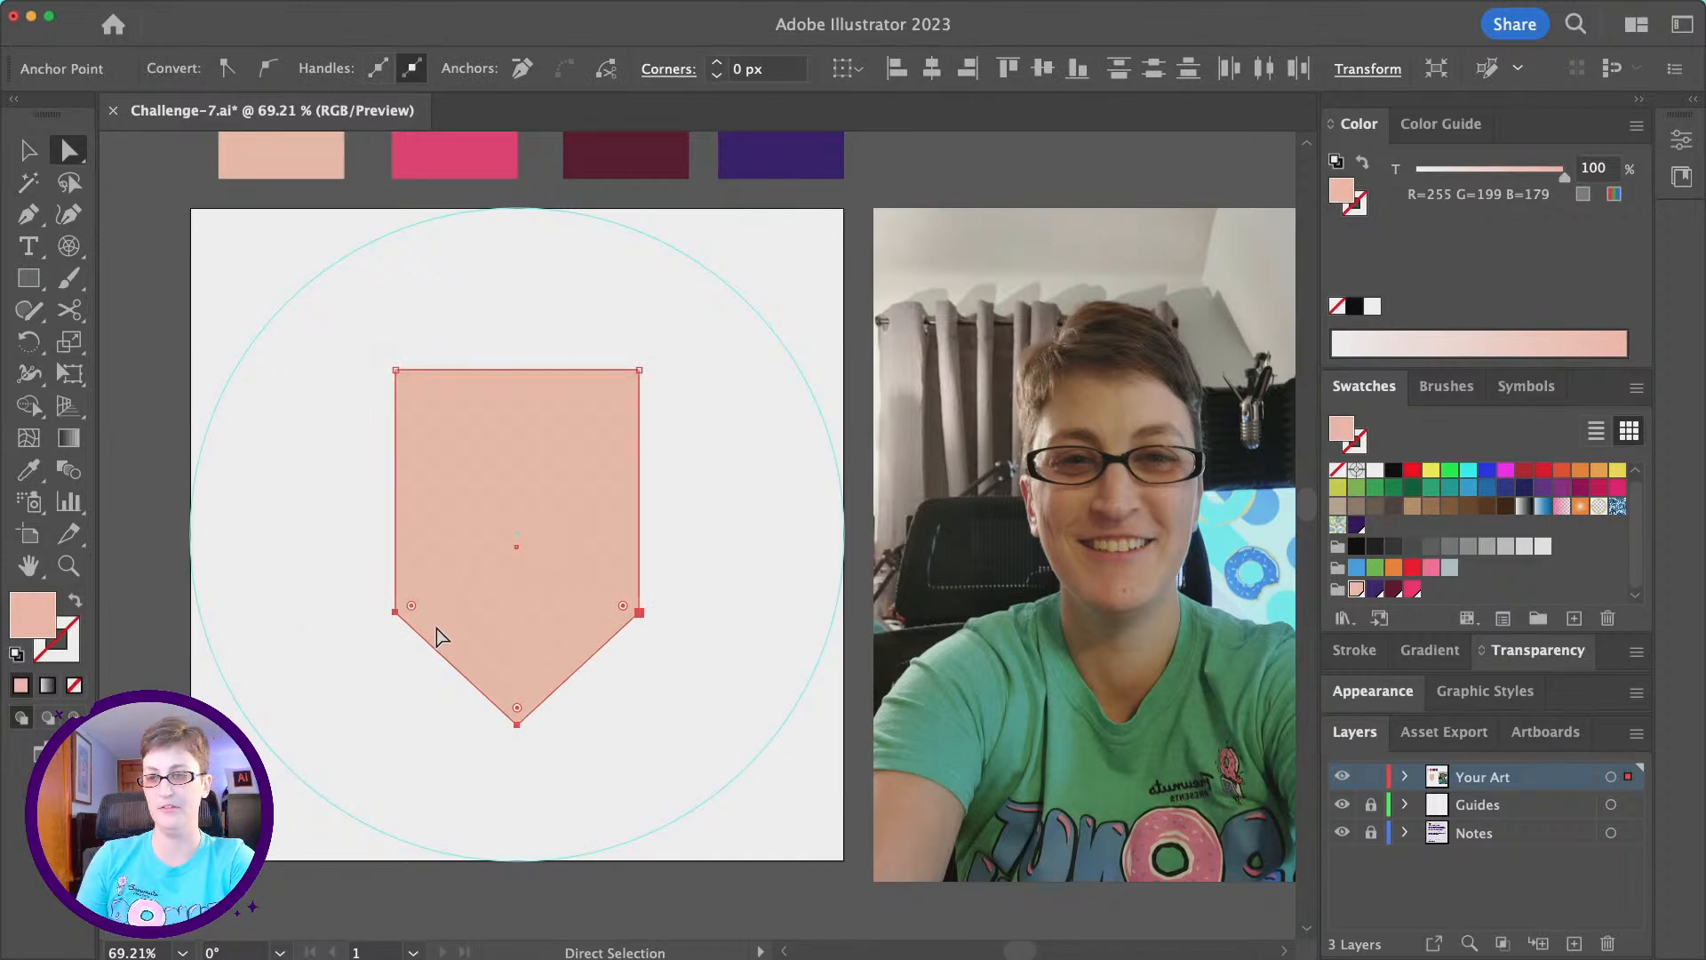
pyautogui.moveTo(412, 605); pyautogui.dragTo(468, 609)
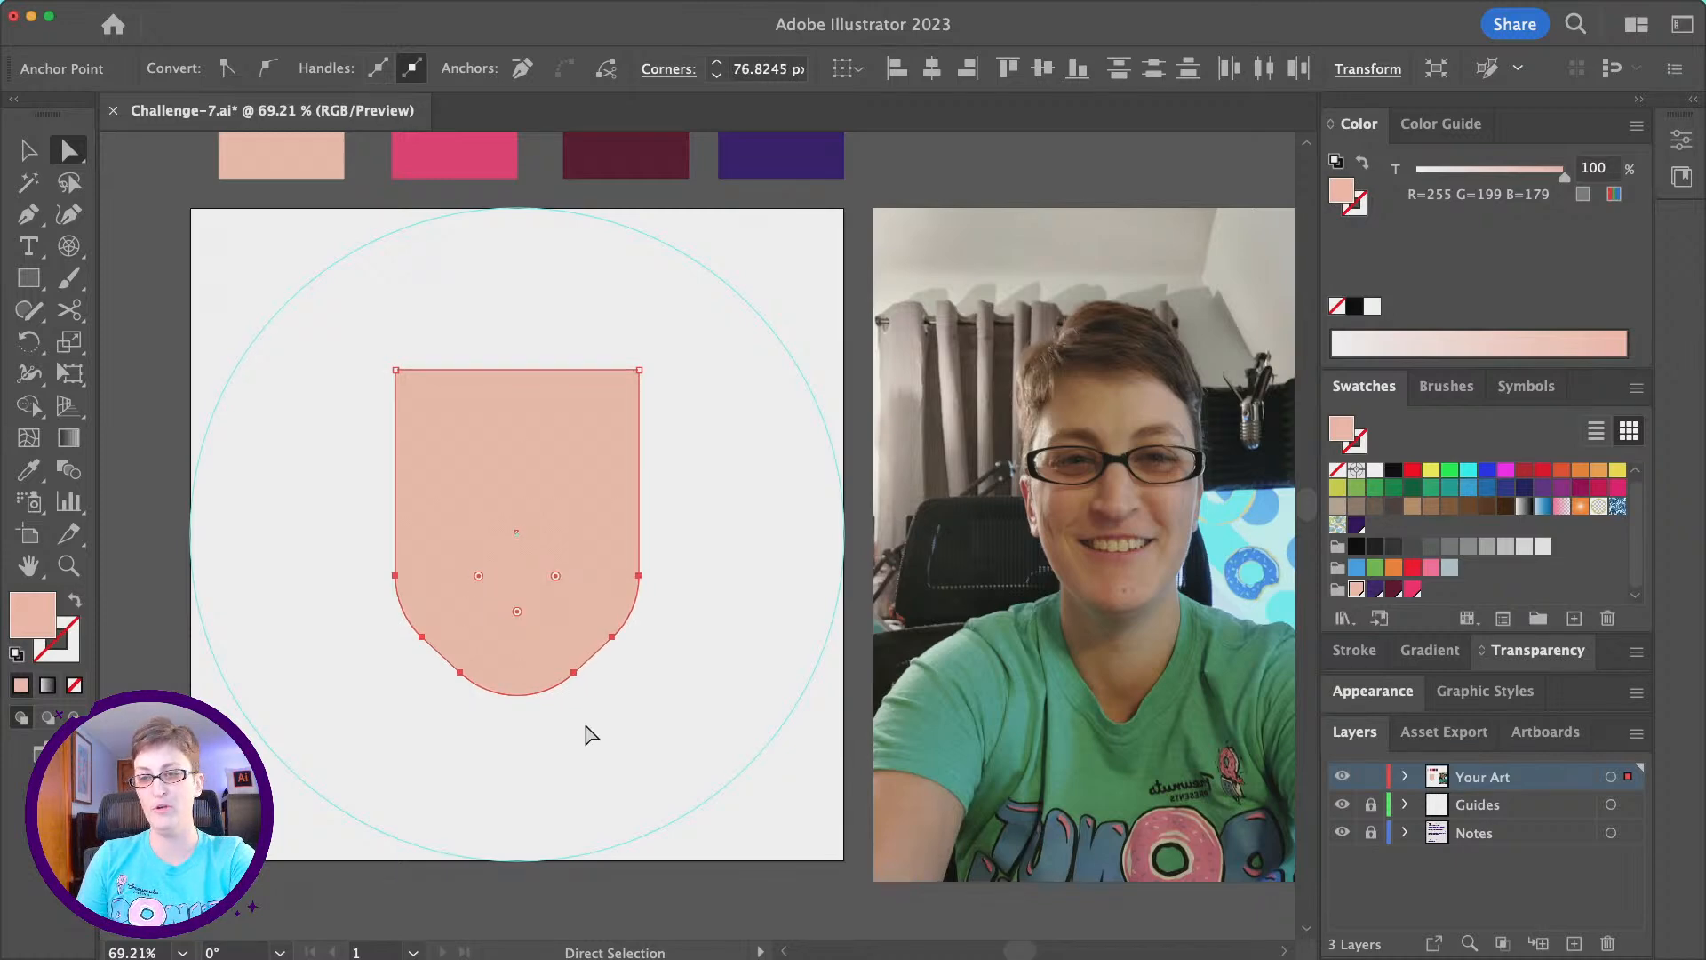
pyautogui.click(602, 779)
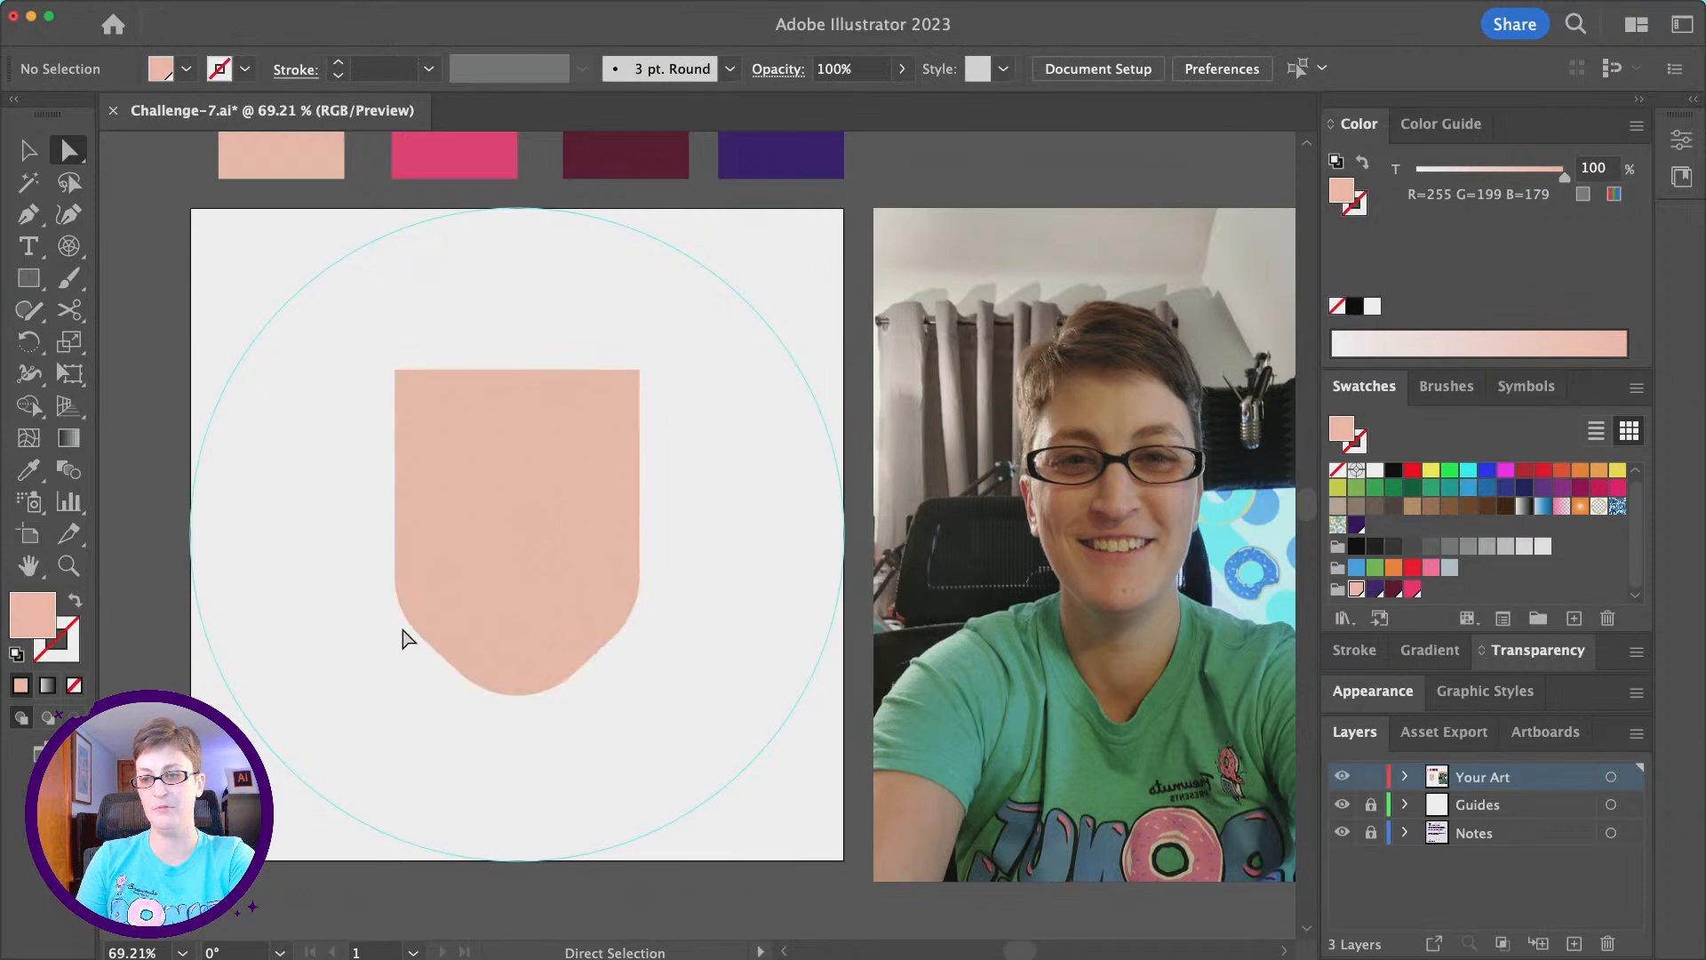
# - Round the face shape's two jaw side corners further until they blend smoothly into the chin curve, and deselect it
pyautogui.click(396, 578)
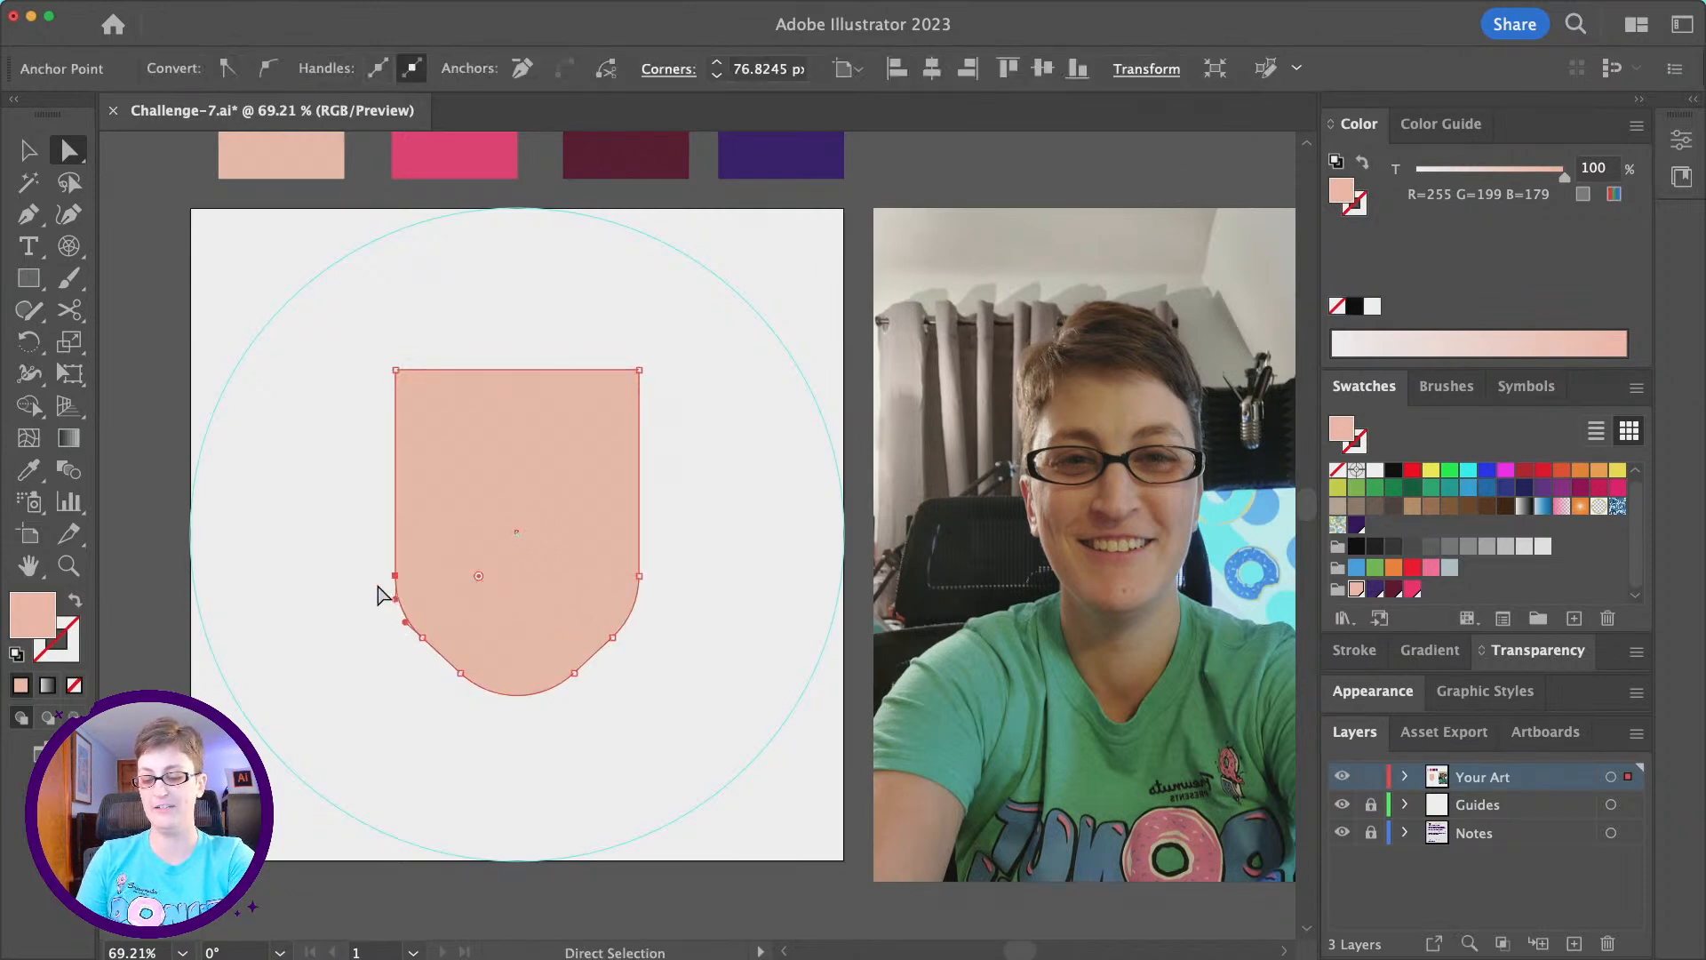
pyautogui.keyDown('shift'); pyautogui.click(639, 576); pyautogui.keyUp('shift')
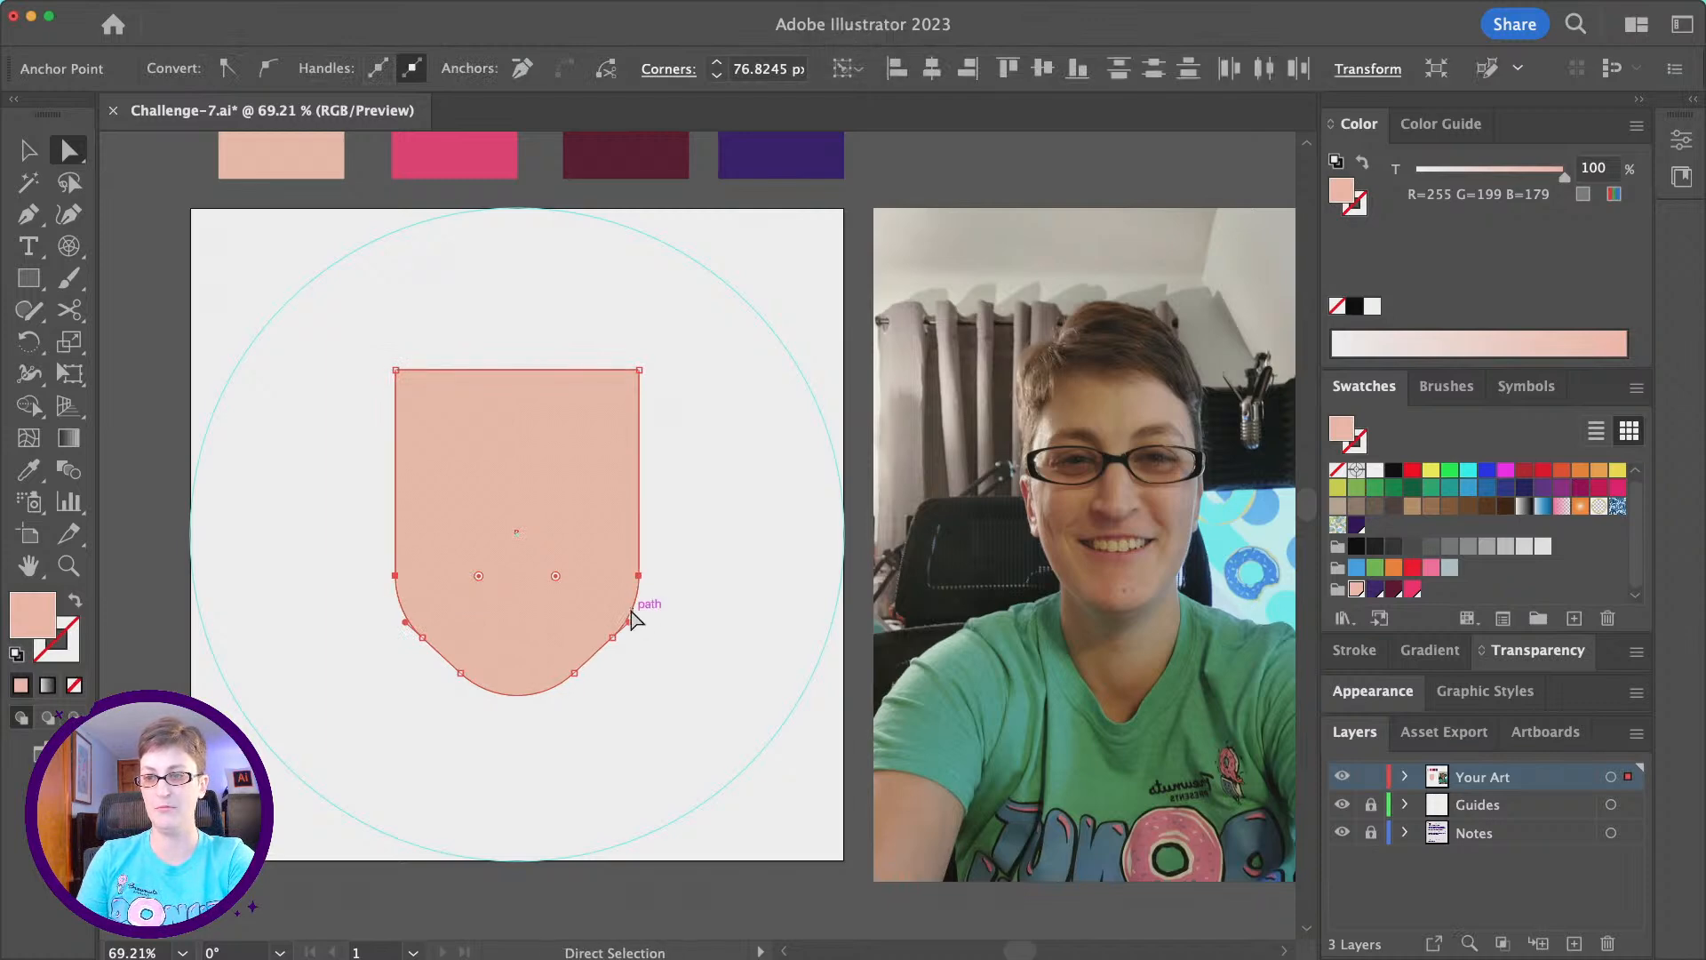
pyautogui.moveTo(553, 577); pyautogui.dragTo(496, 540)
pyautogui.click(676, 679)
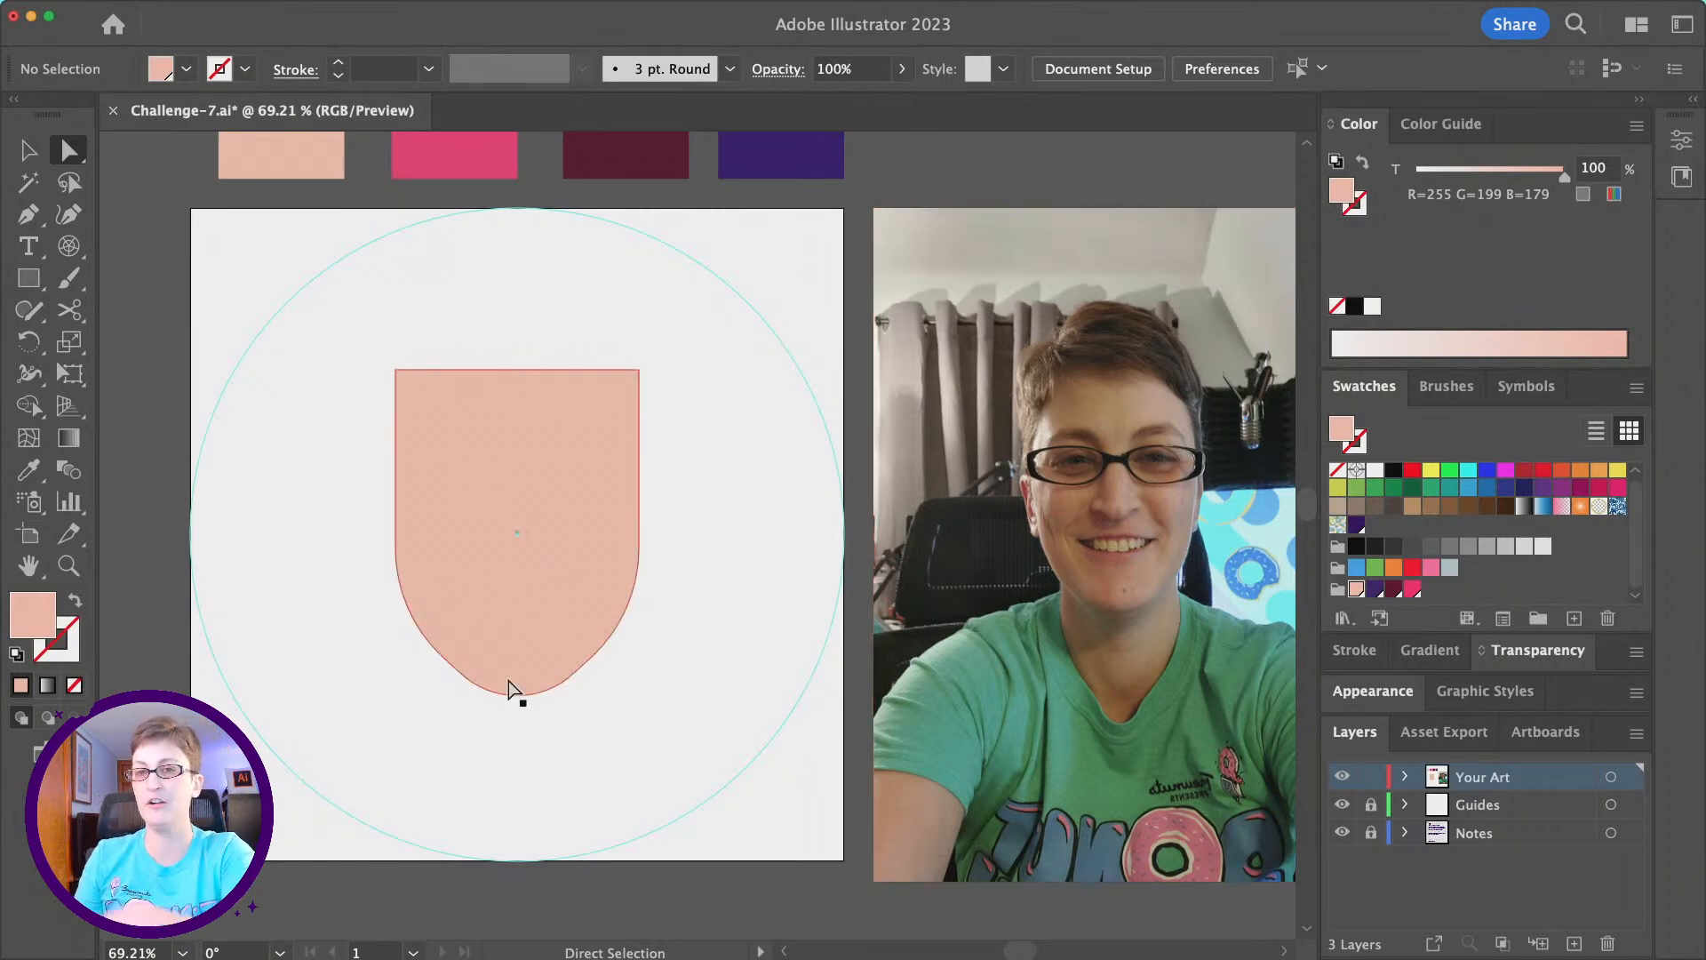
# - Draw a circle centred on the upper face, slightly wider than the head, and fill it with the dark maroon palette swatch
pyautogui.click(28, 280)
pyautogui.moveTo(28, 281); pyautogui.dragTo(160, 342)
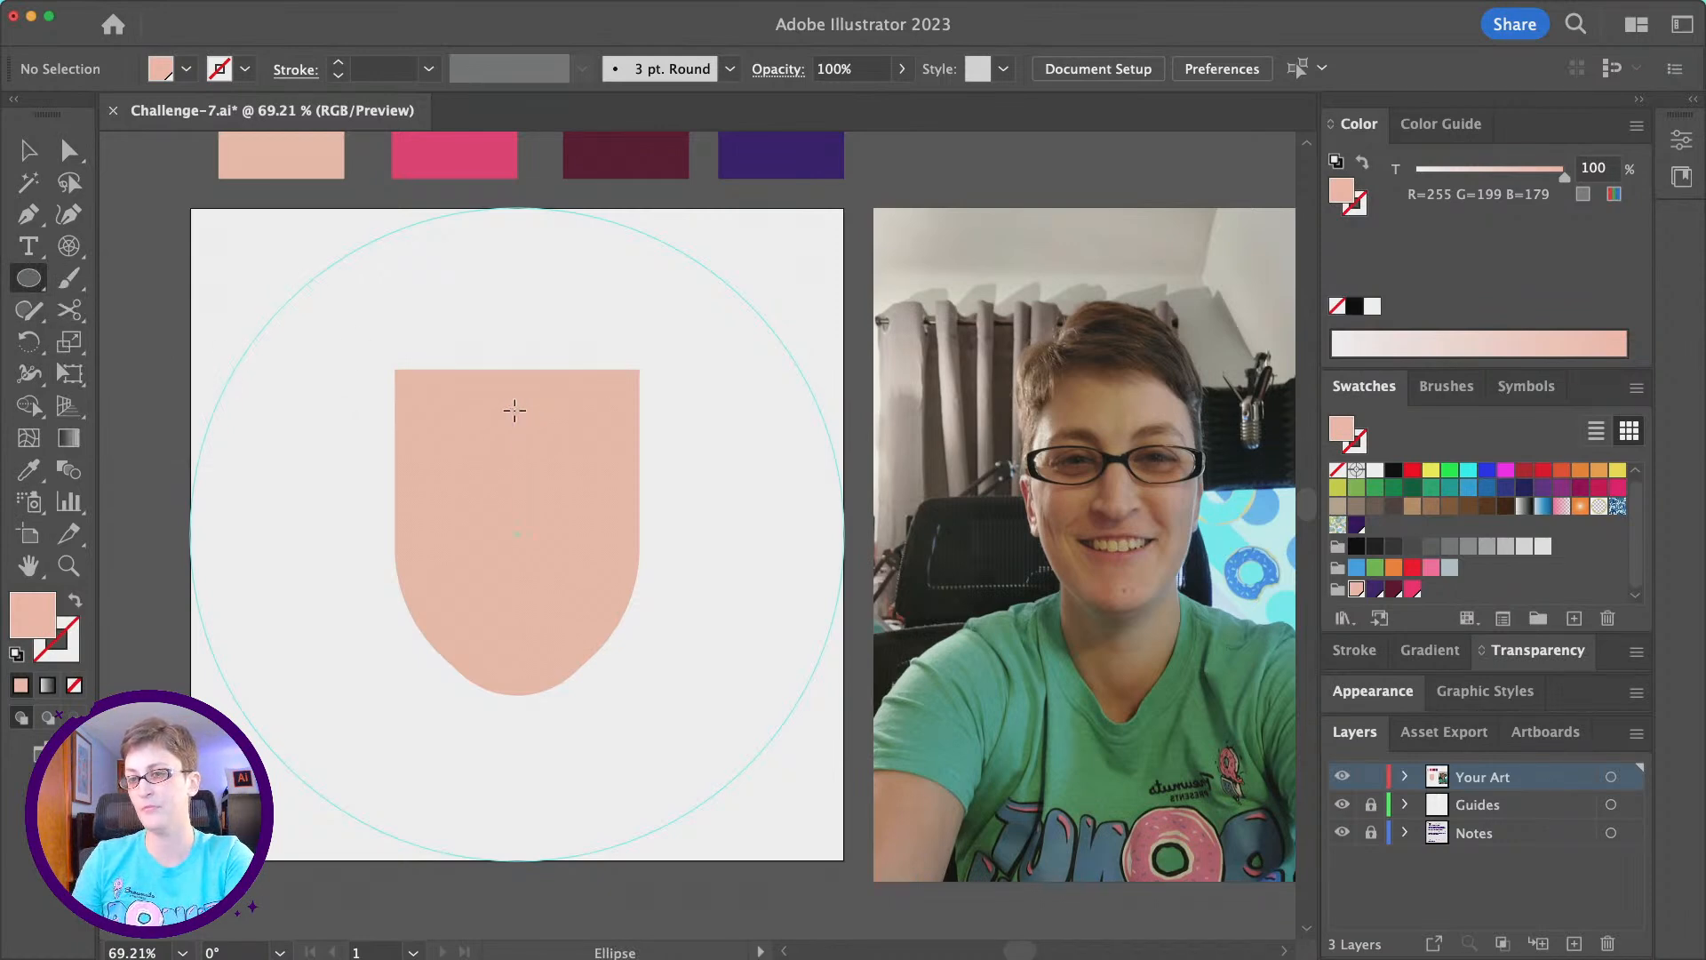
pyautogui.moveTo(519, 409); pyautogui.dragTo(663, 345)
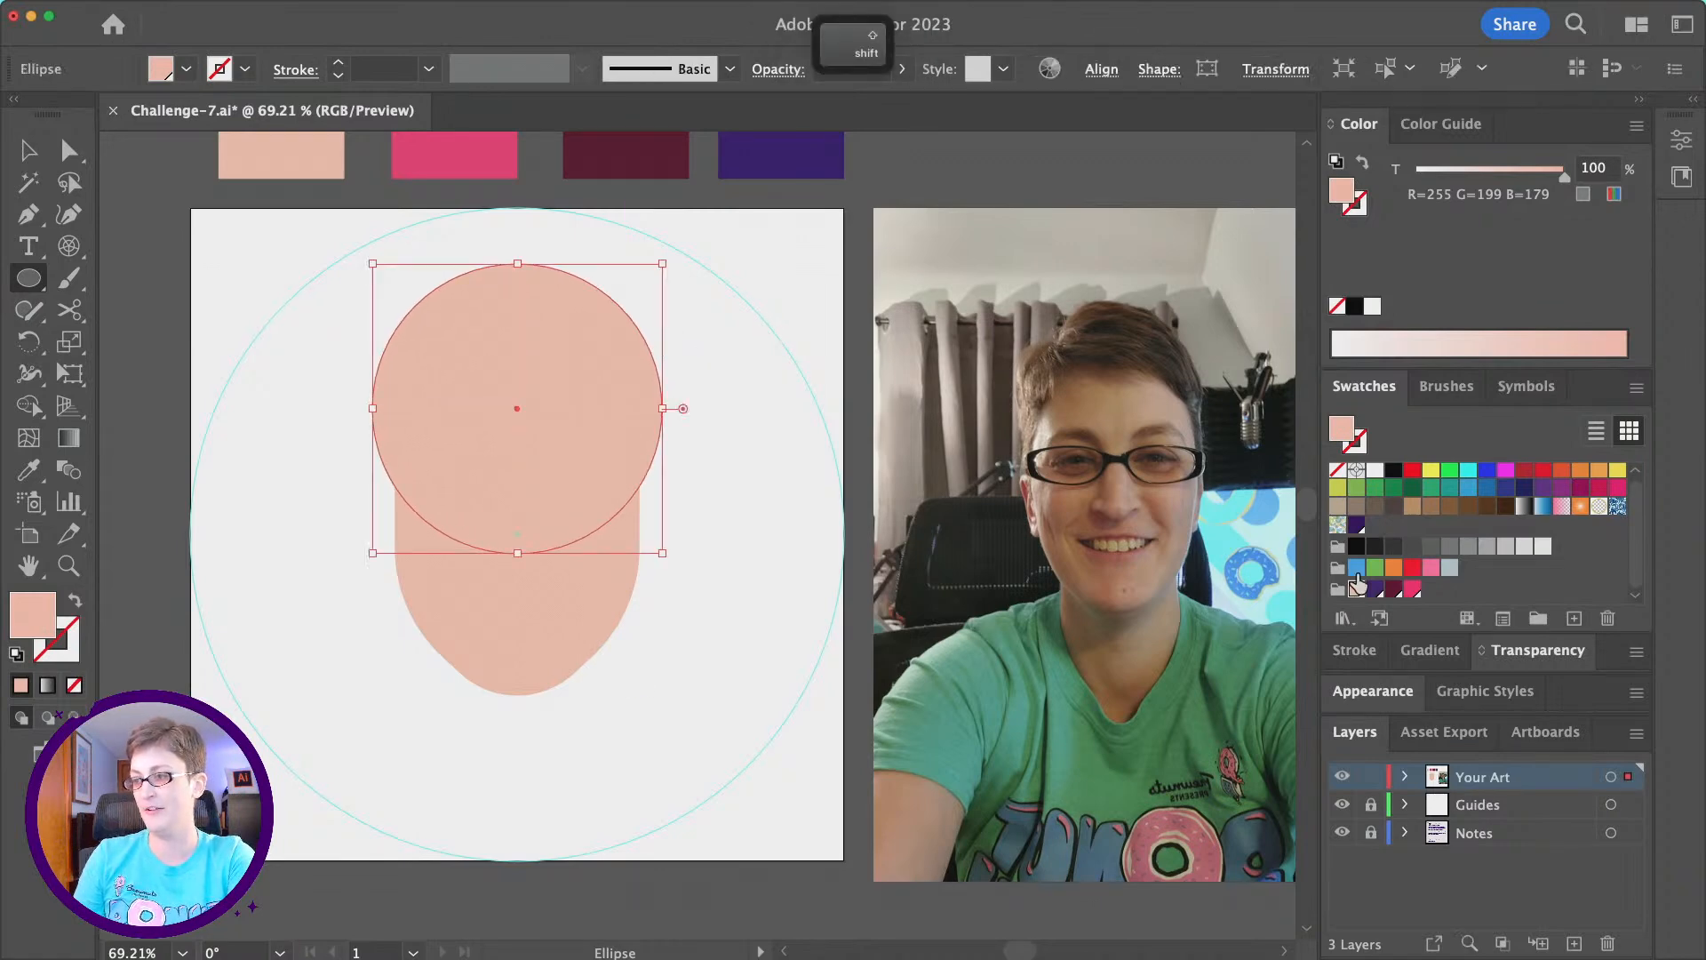
pyautogui.click(1391, 590)
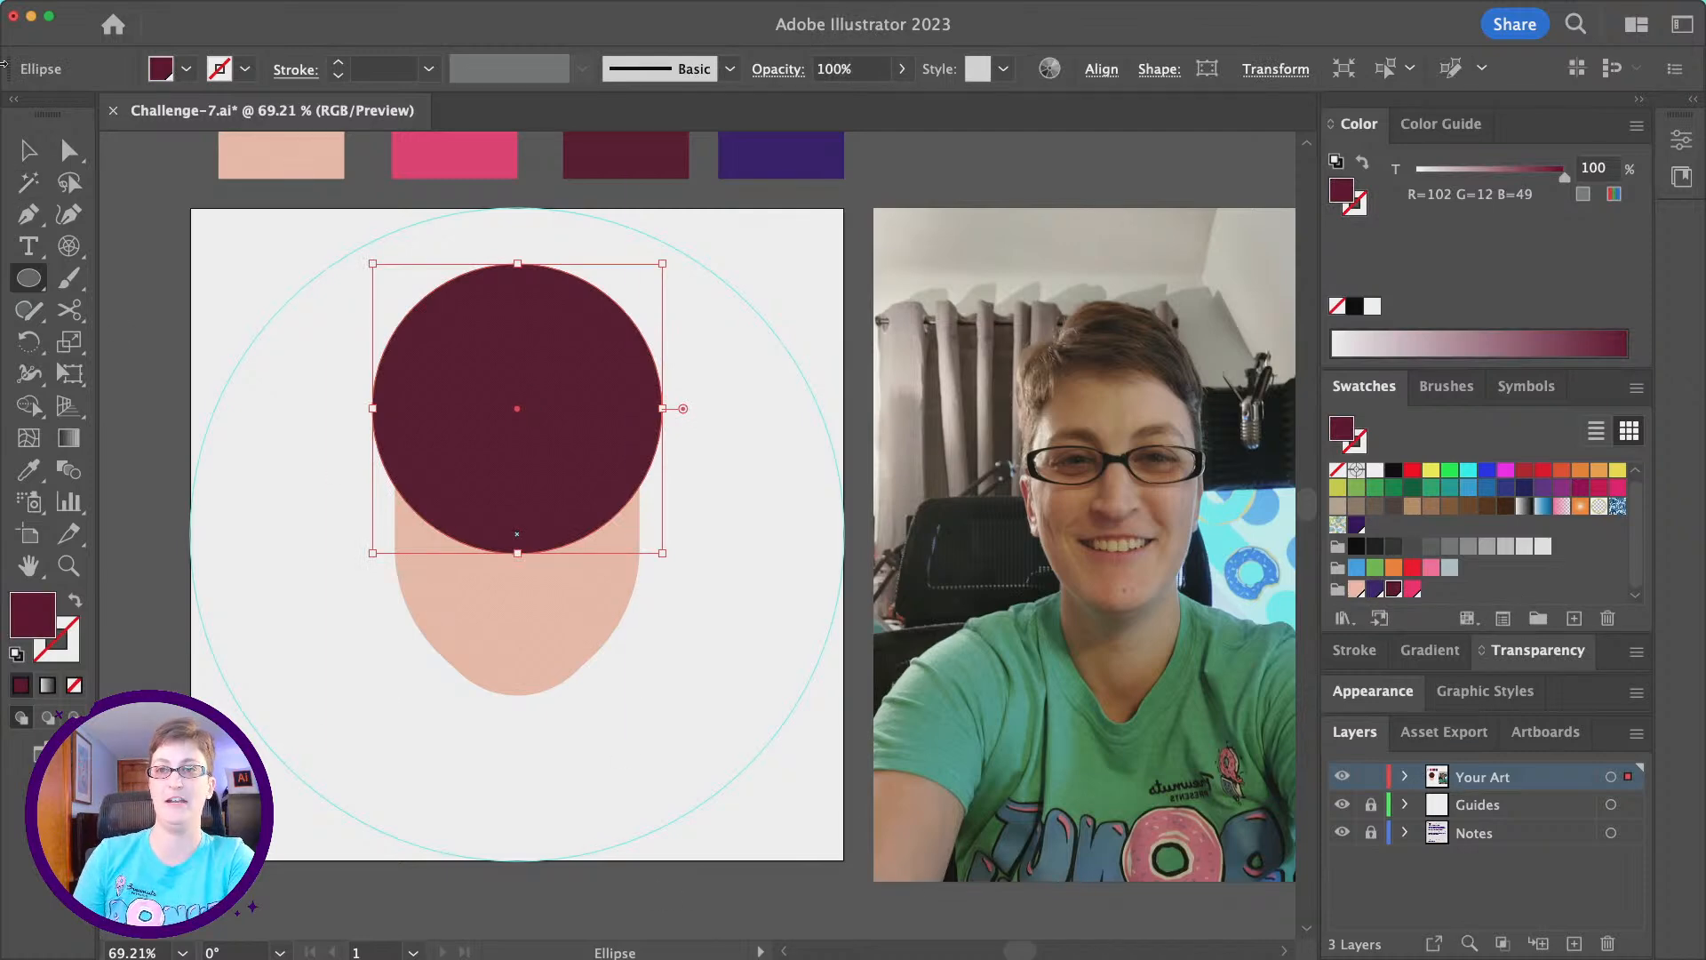
# - Send the maroon hair circle to the back so it sits behind the face shape
pyautogui.click(229, 10)
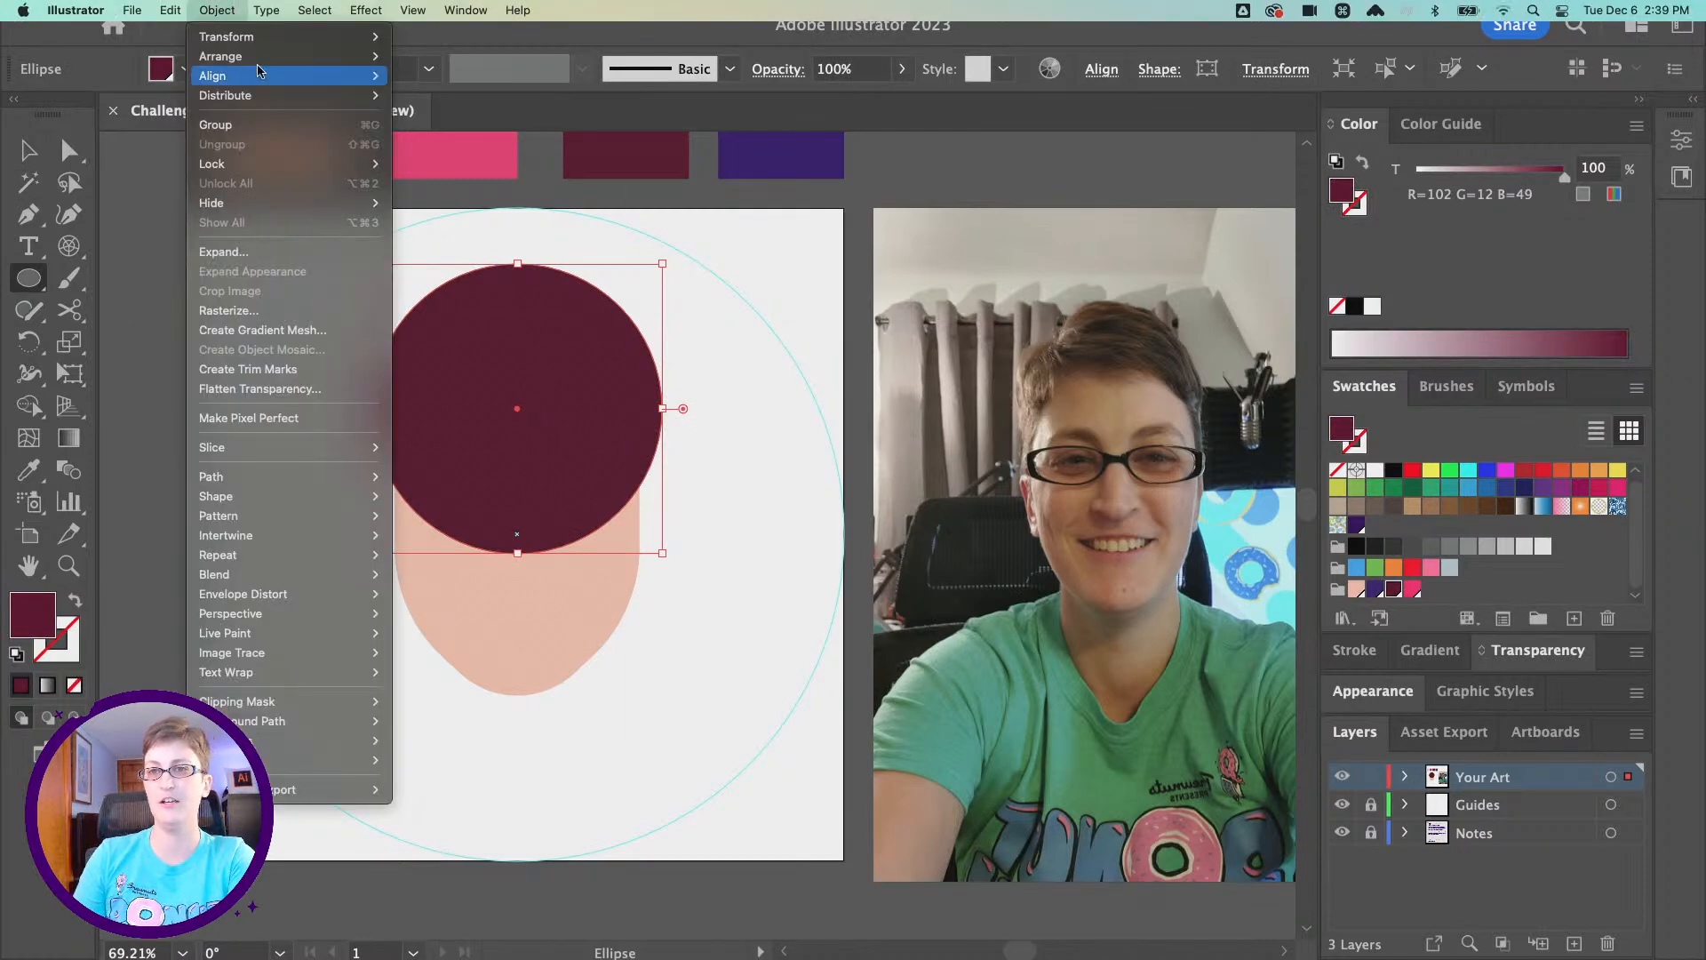
pyautogui.moveTo(262, 56)
pyautogui.click(436, 115)
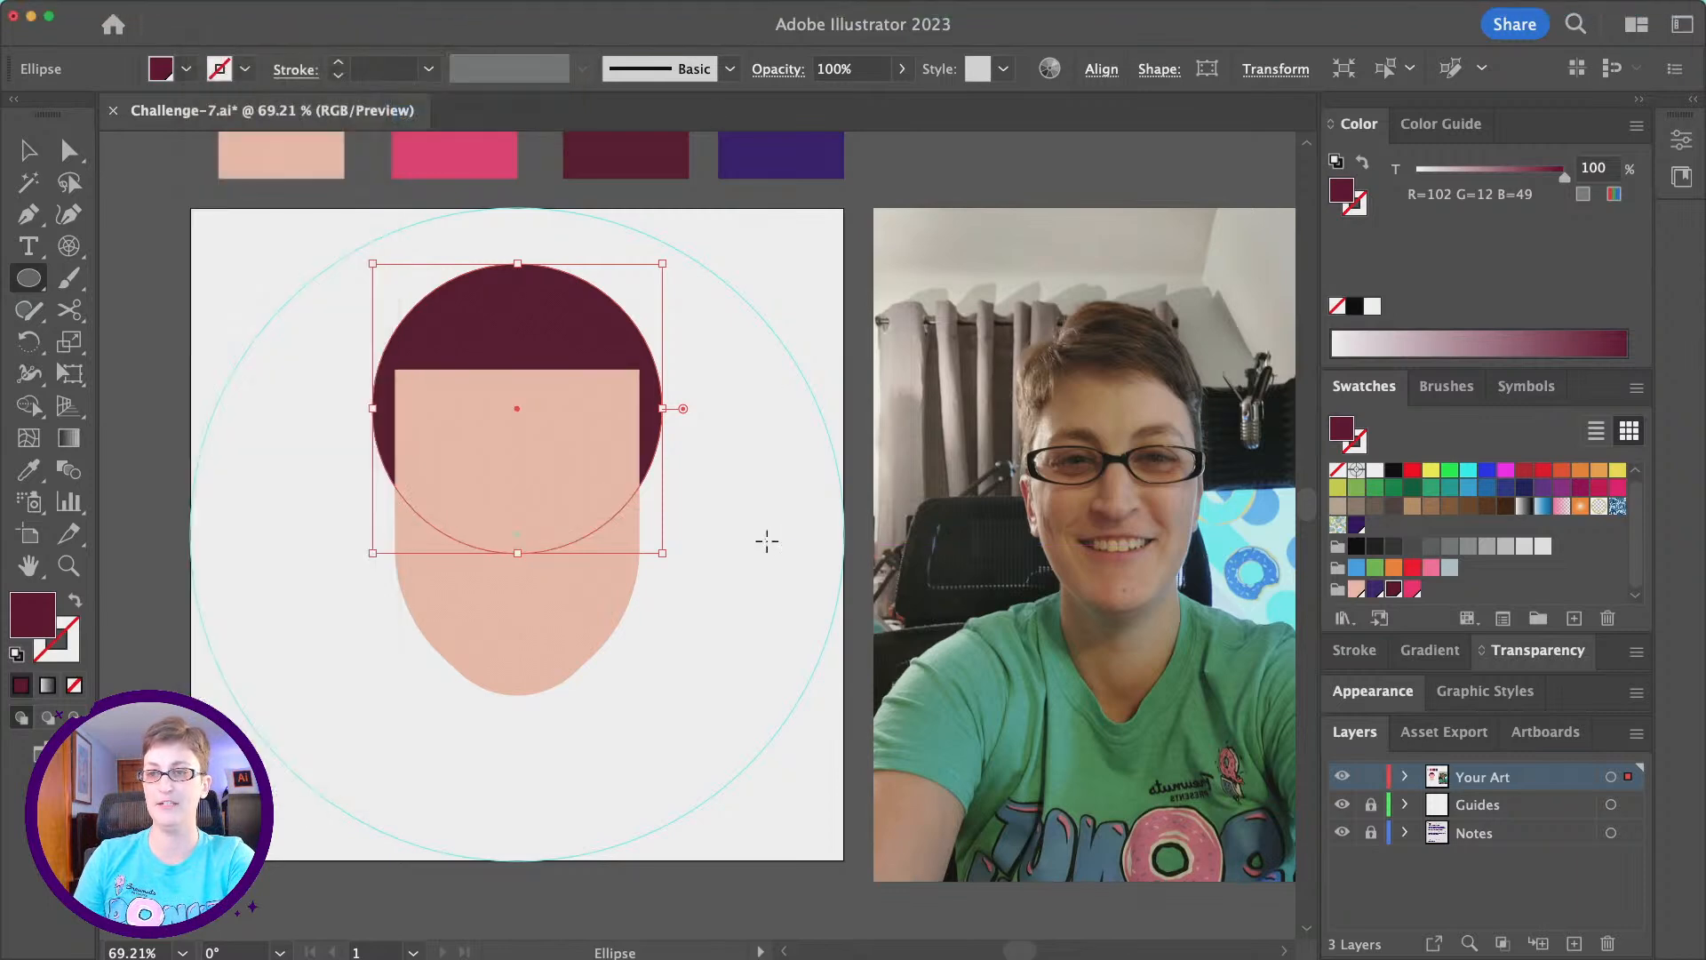
pyautogui.click(766, 542)
pyautogui.click(844, 571)
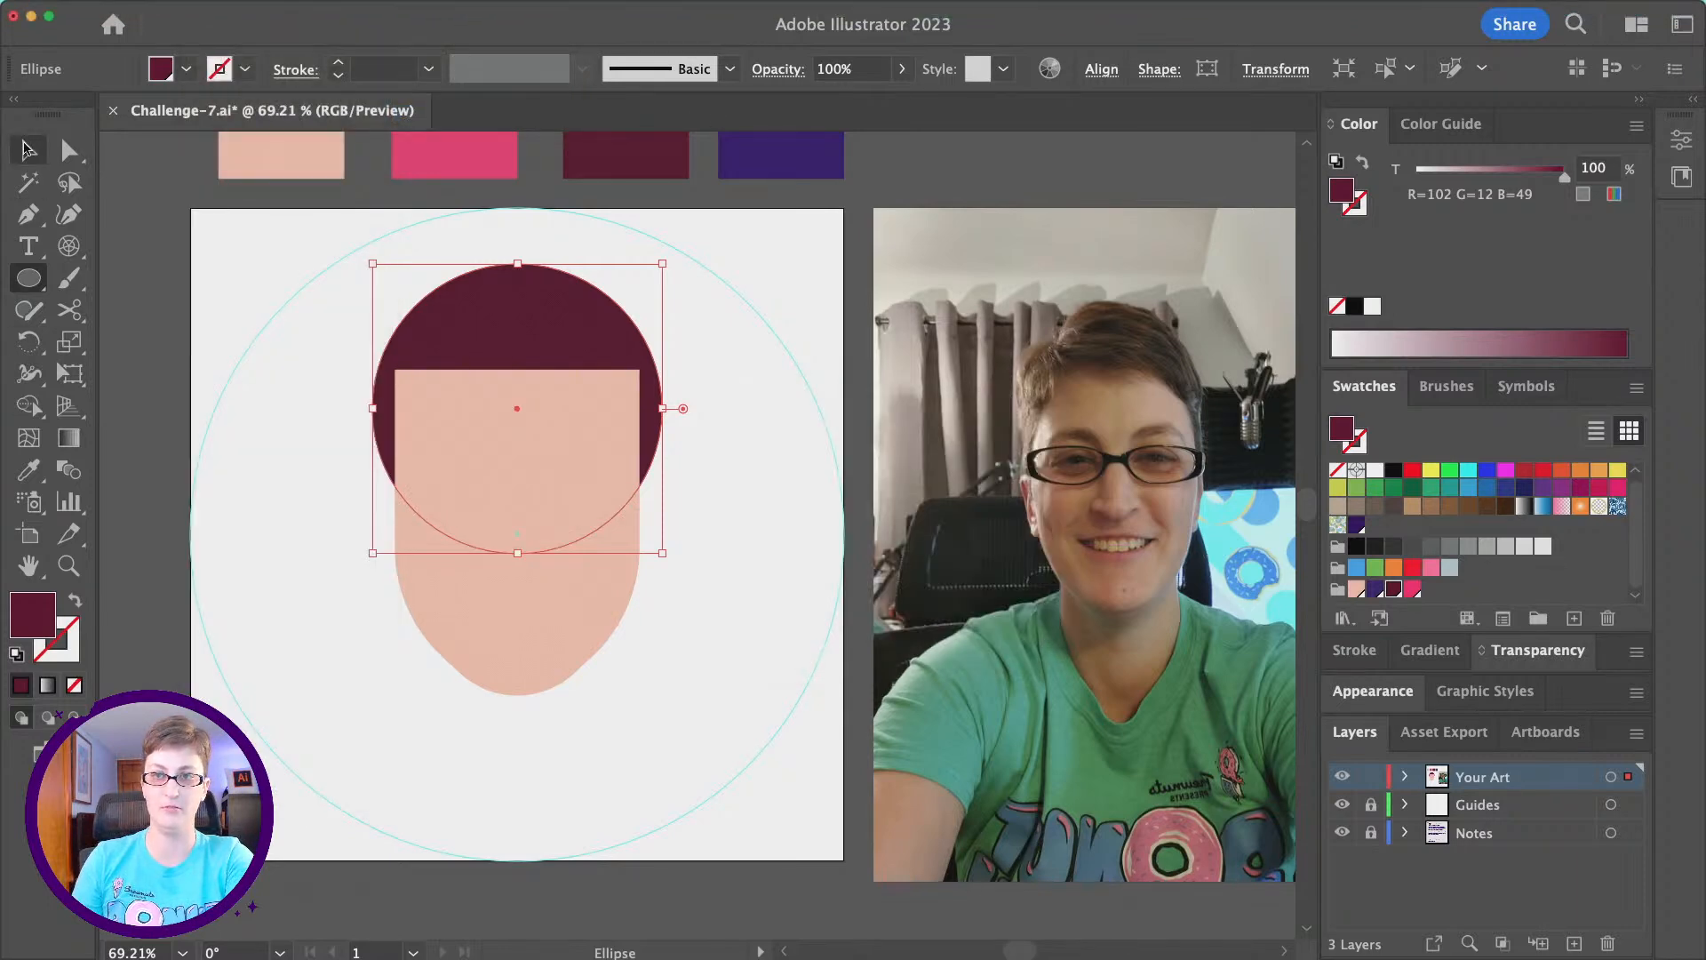
pyautogui.click(28, 150)
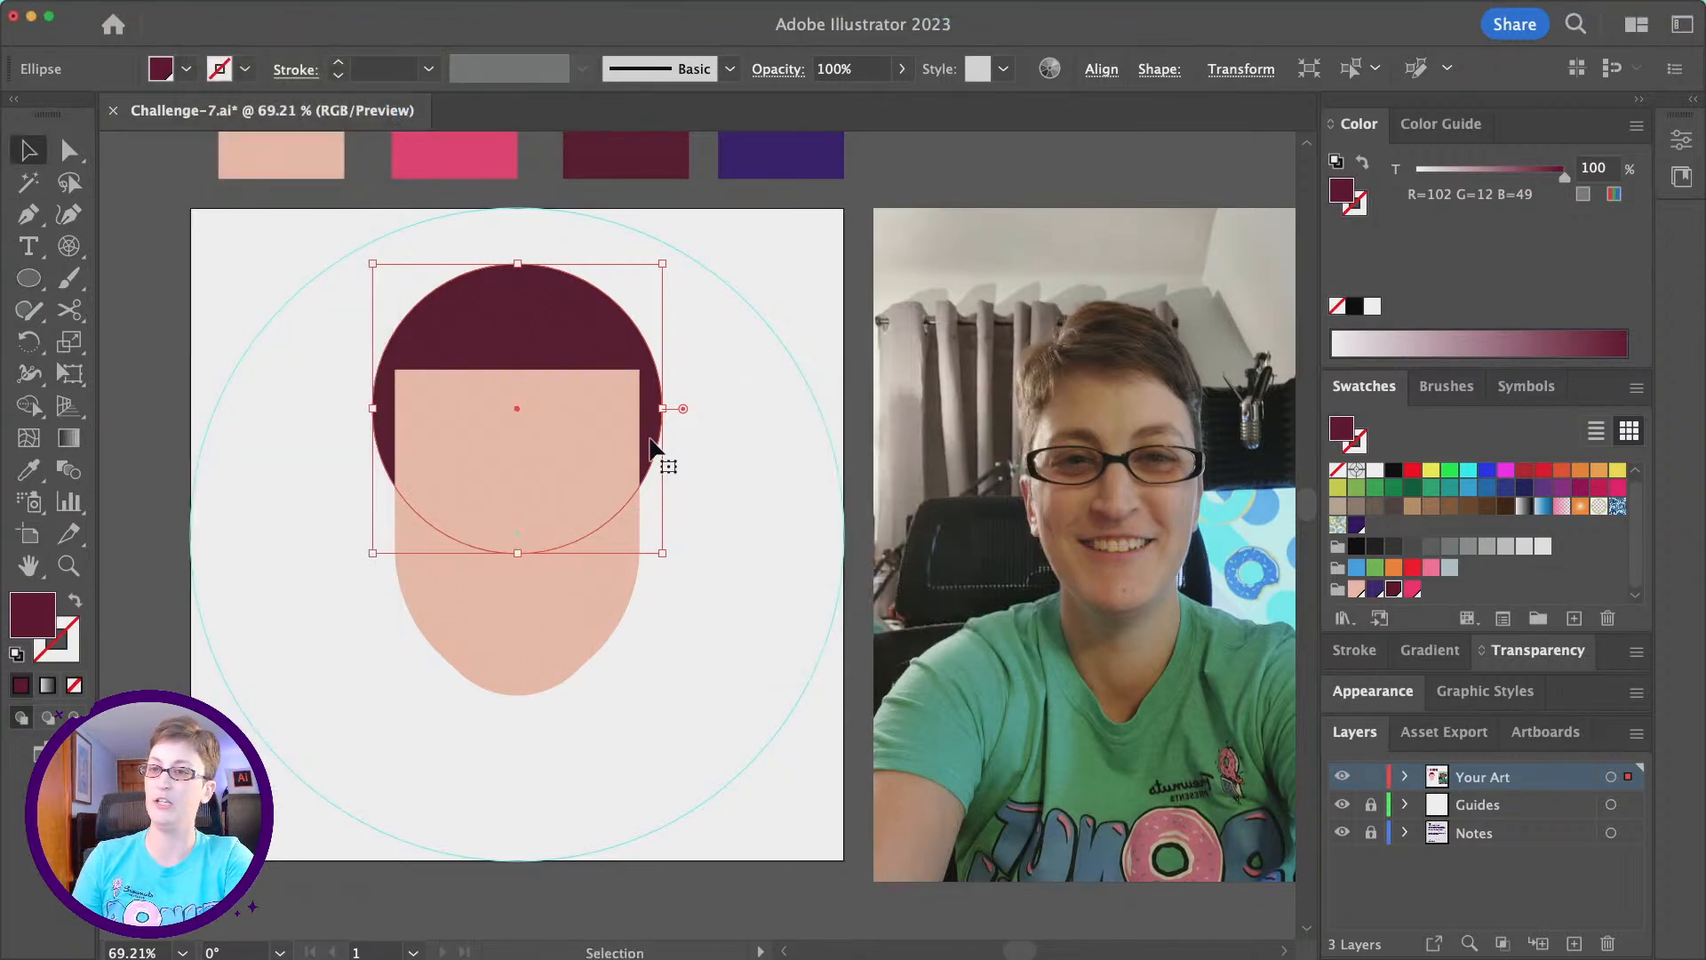
pyautogui.click(733, 502)
# - Copy the maroon hair circle and paste the duplicate in place in front of the face
pyautogui.click(544, 321)
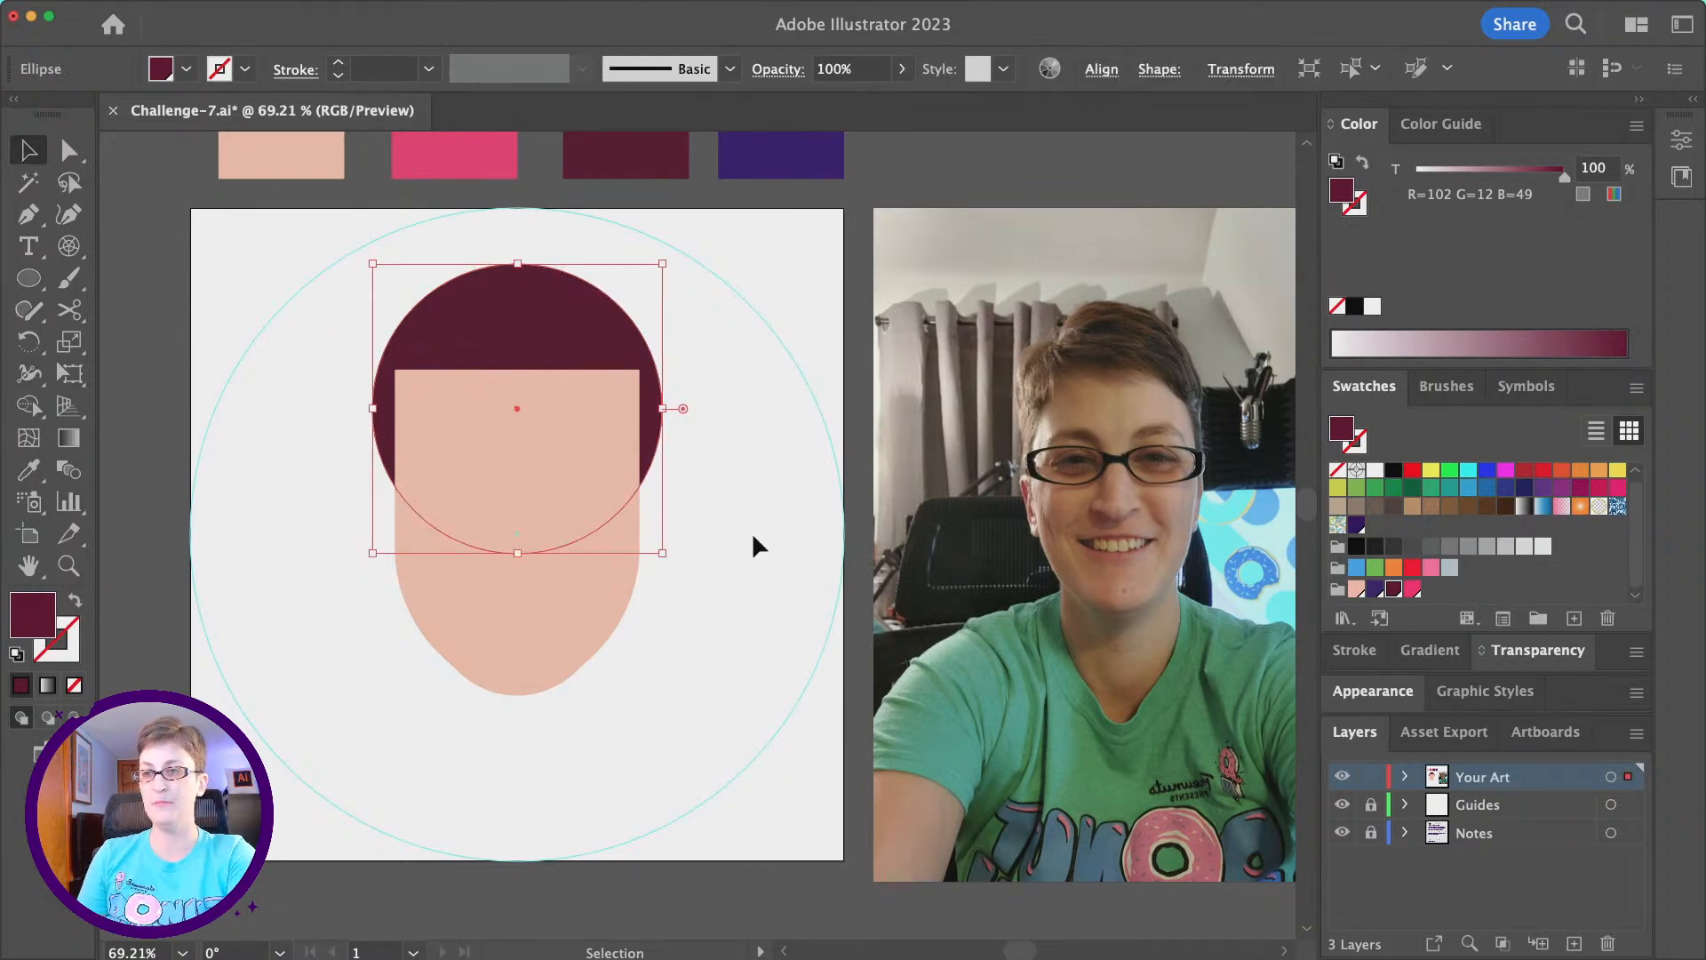
pyautogui.press('super+c')
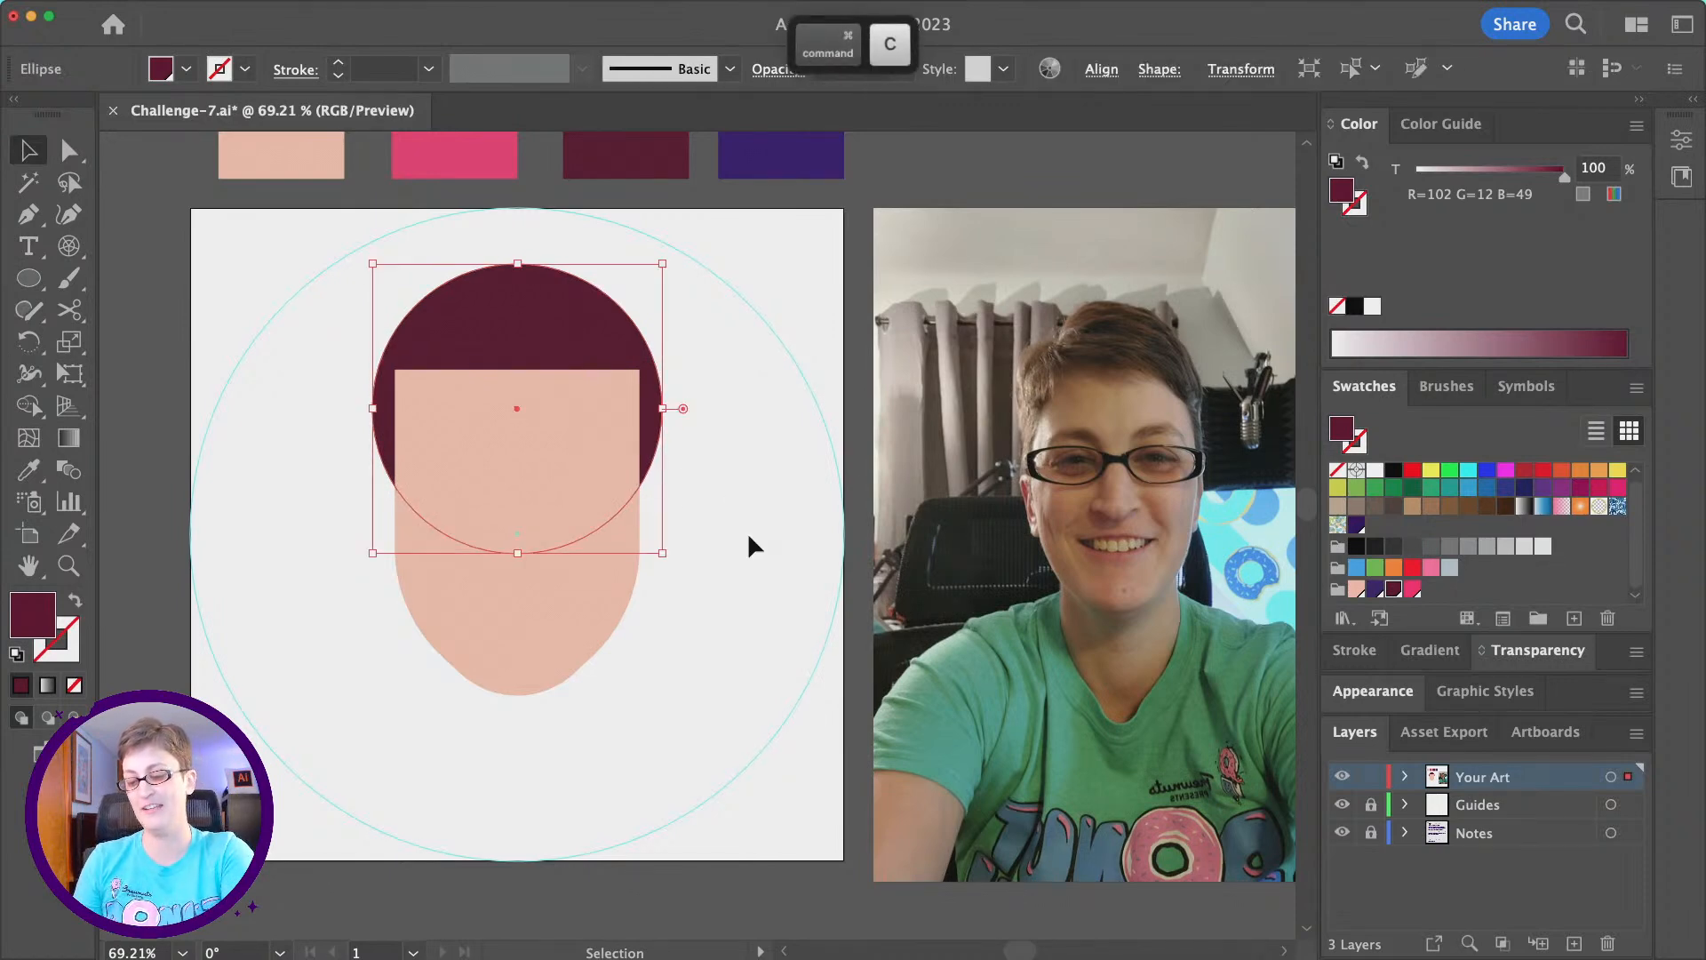
pyautogui.press('super+z')
pyautogui.click(579, 343)
pyautogui.press('super+c')
pyautogui.click(721, 509)
pyautogui.press('super+f')
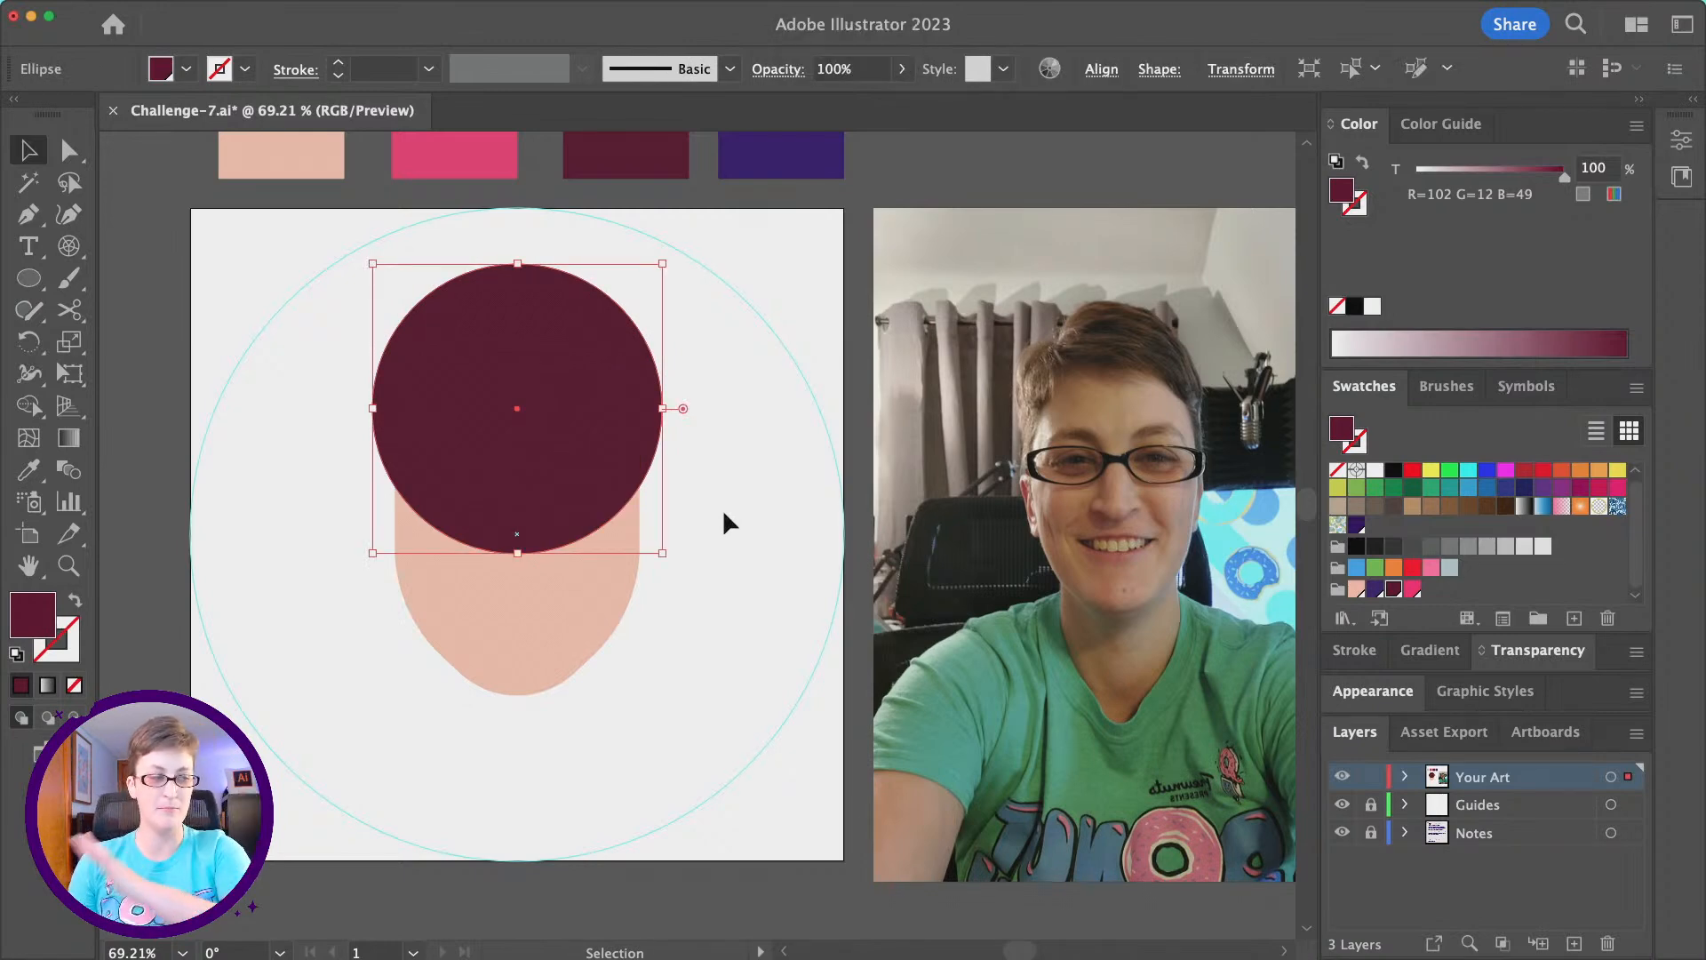
# - Delete the front circle's bottom anchor point, join the open ends into a closed half circle, and deselect it
pyautogui.click(71, 154)
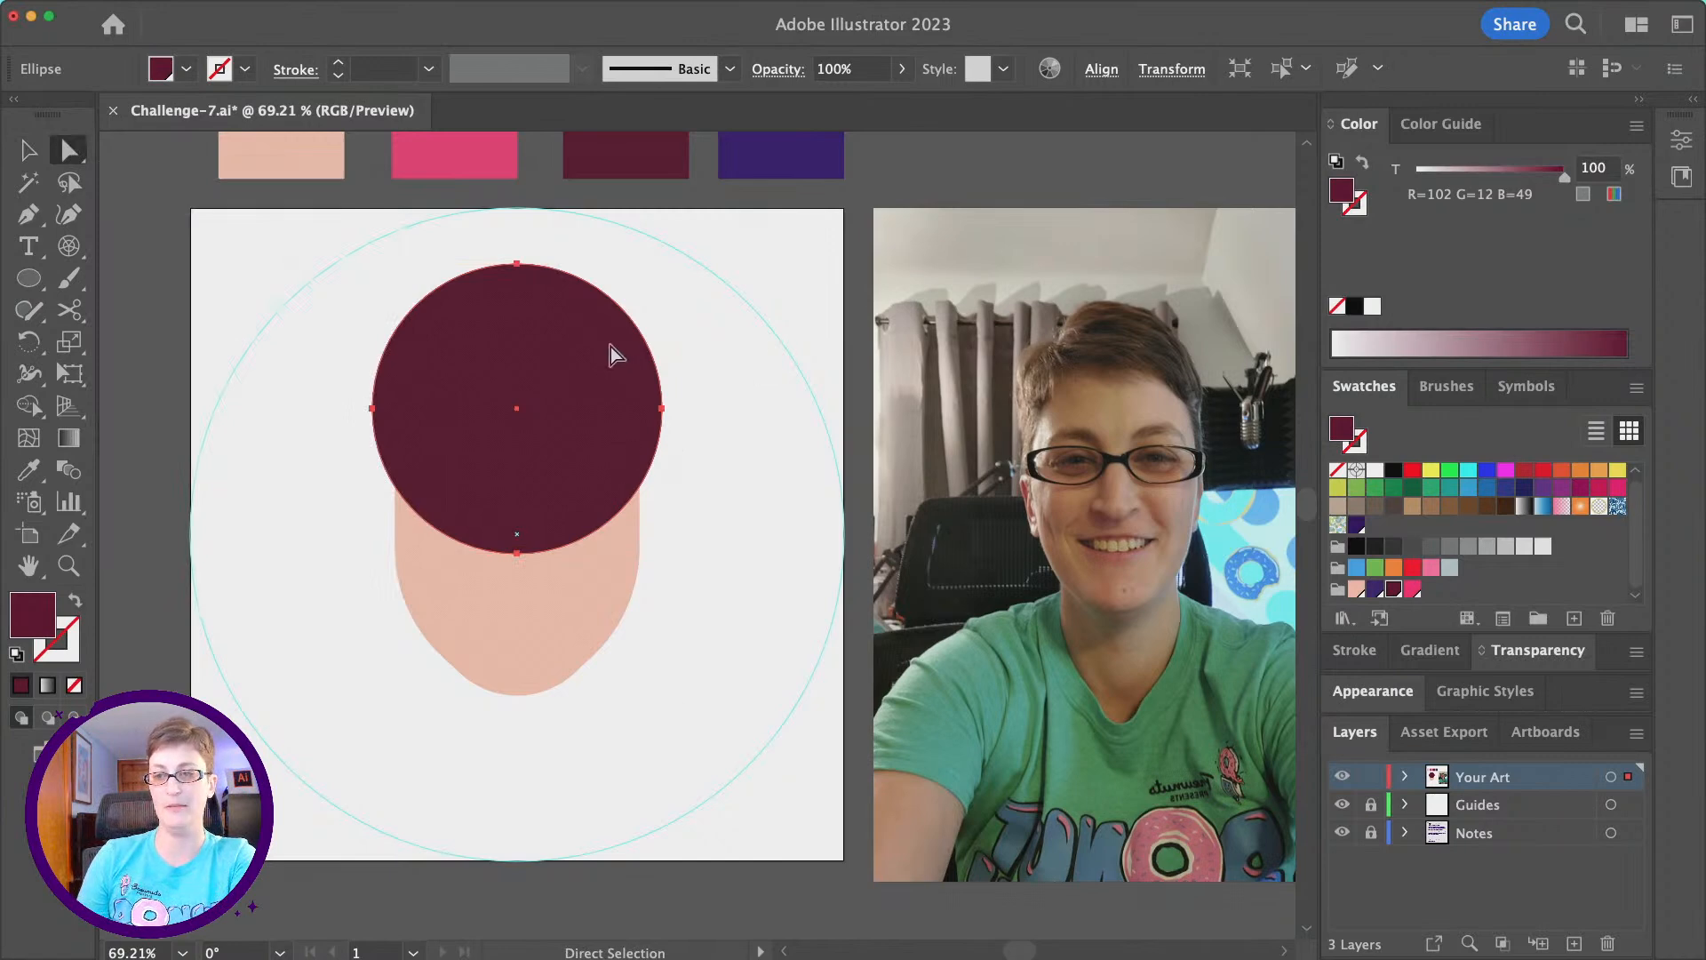
pyautogui.click(515, 556)
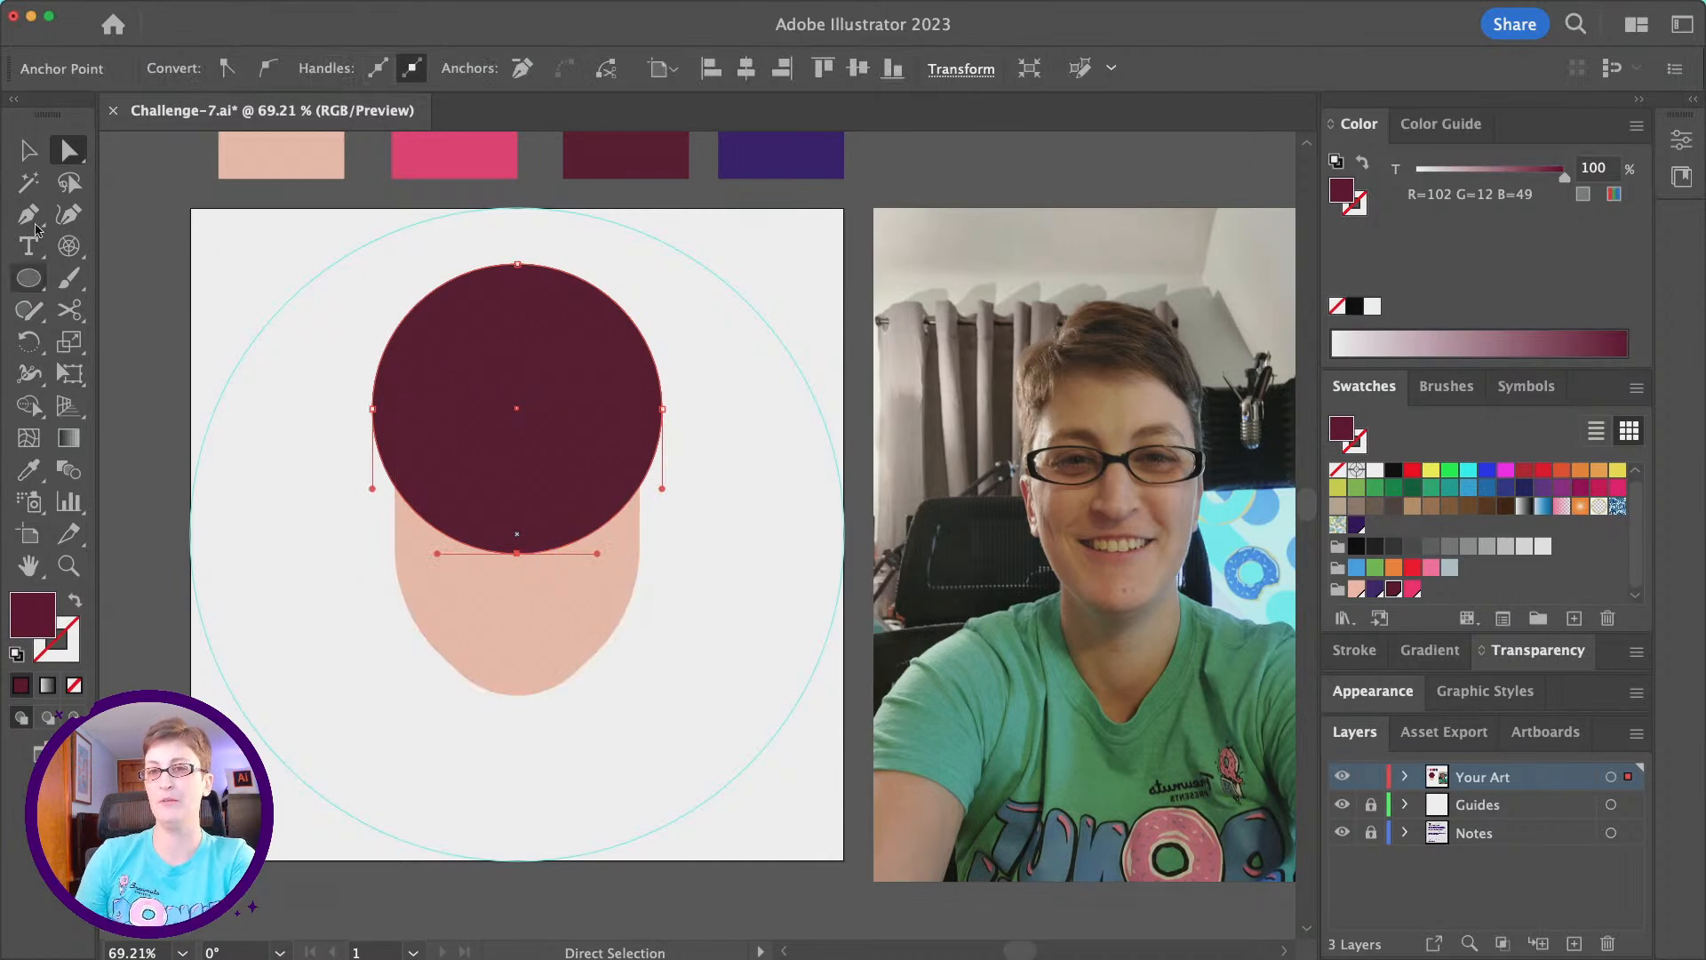
pyautogui.press('BackSpace')
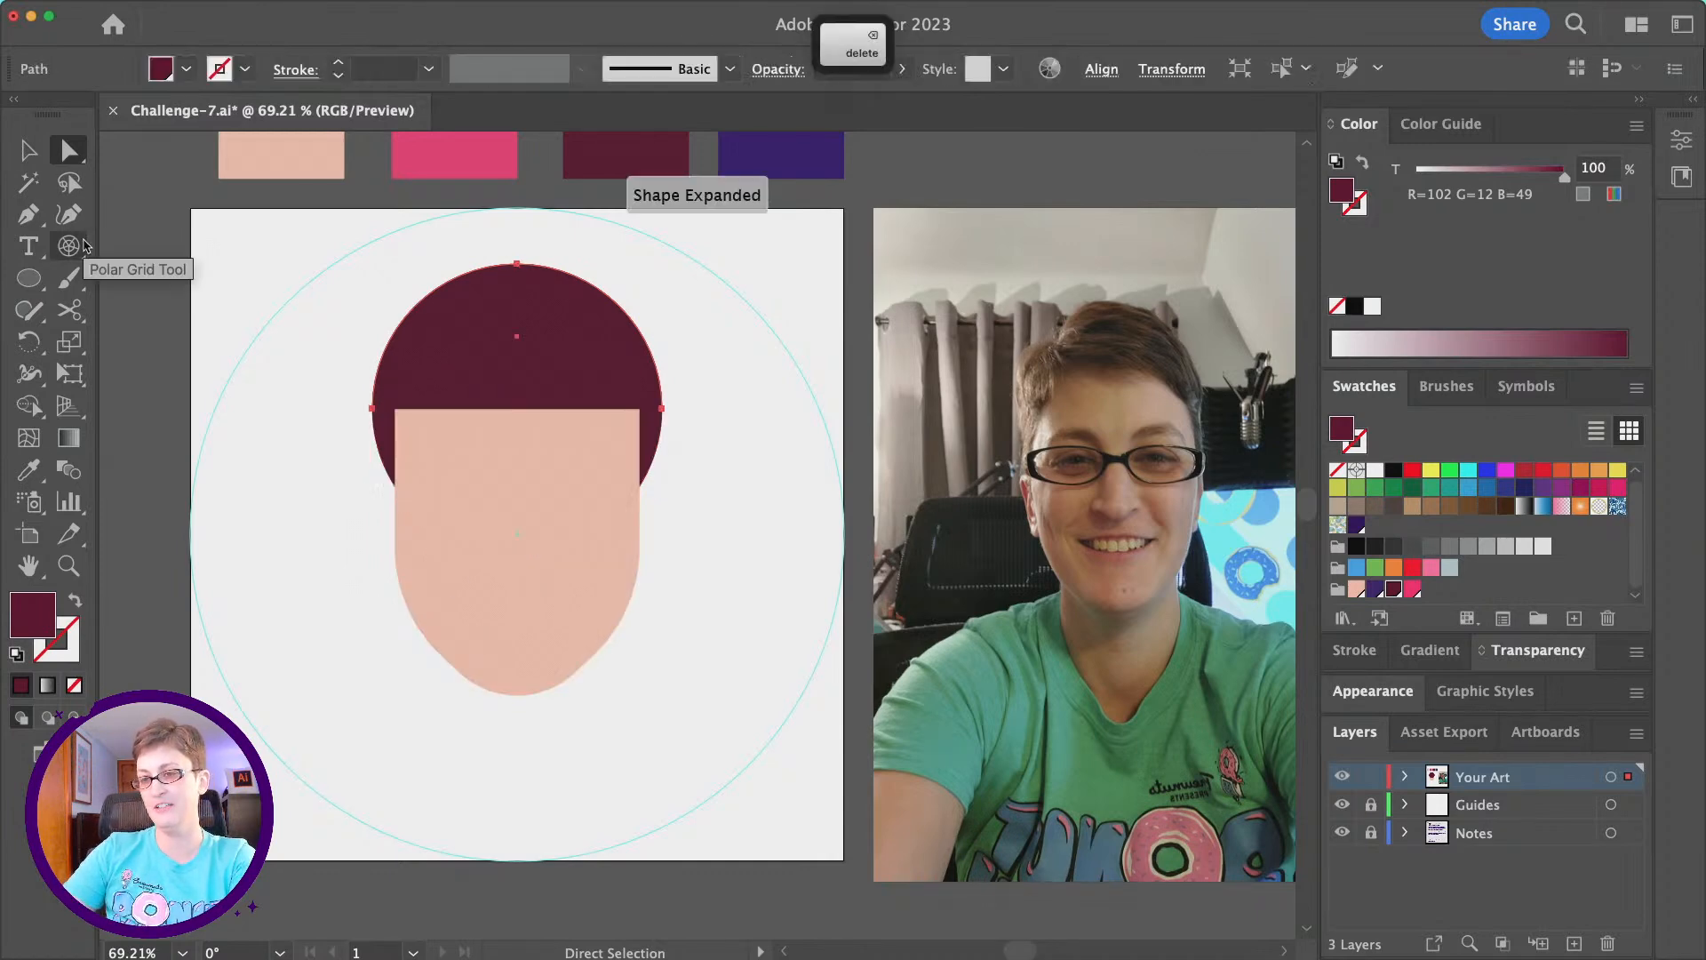
pyautogui.press('super+j')
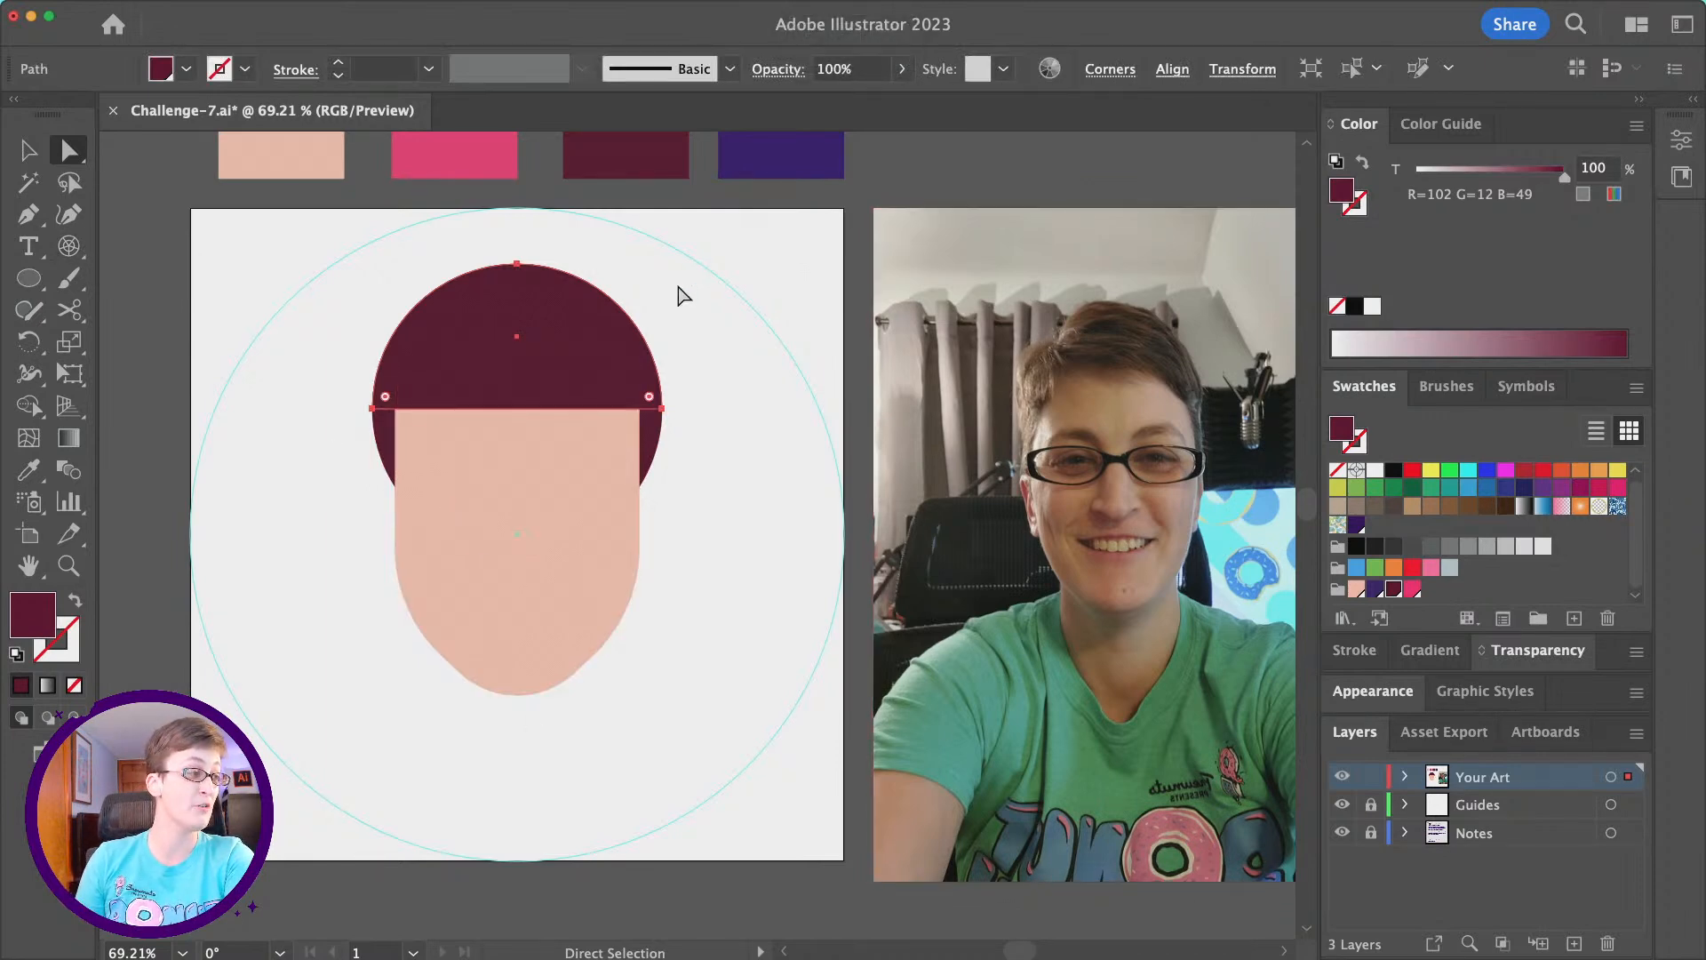
pyautogui.hscroll(3, 683, 295)
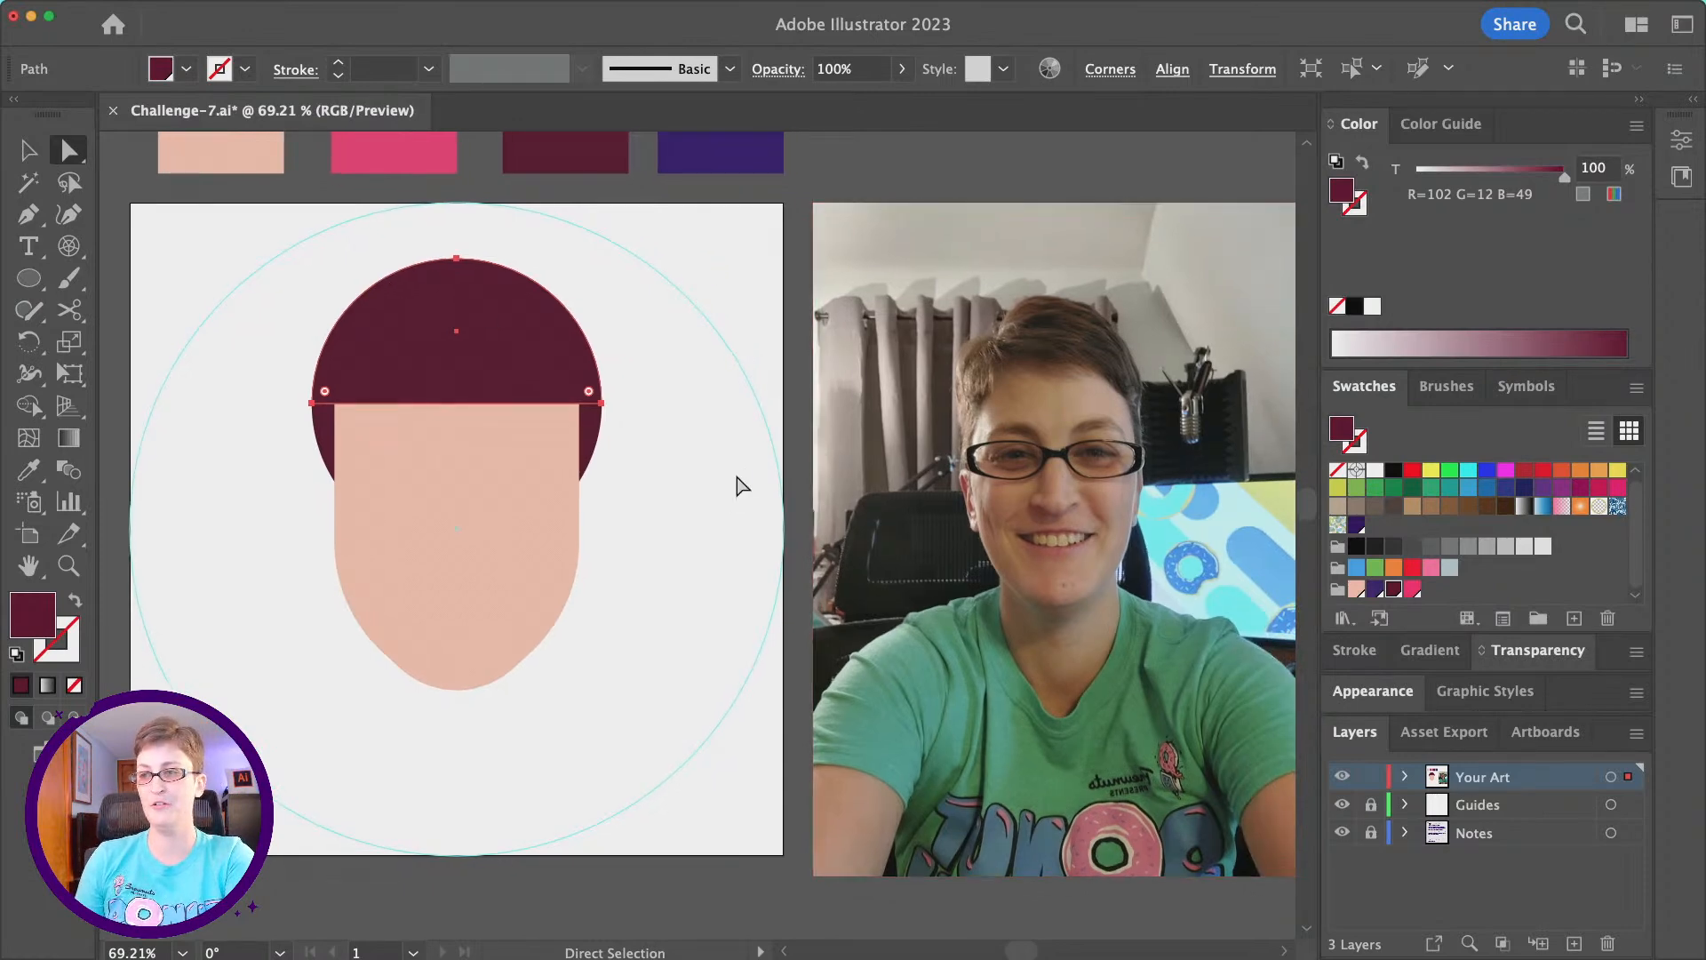
pyautogui.hscroll(2, 735, 488)
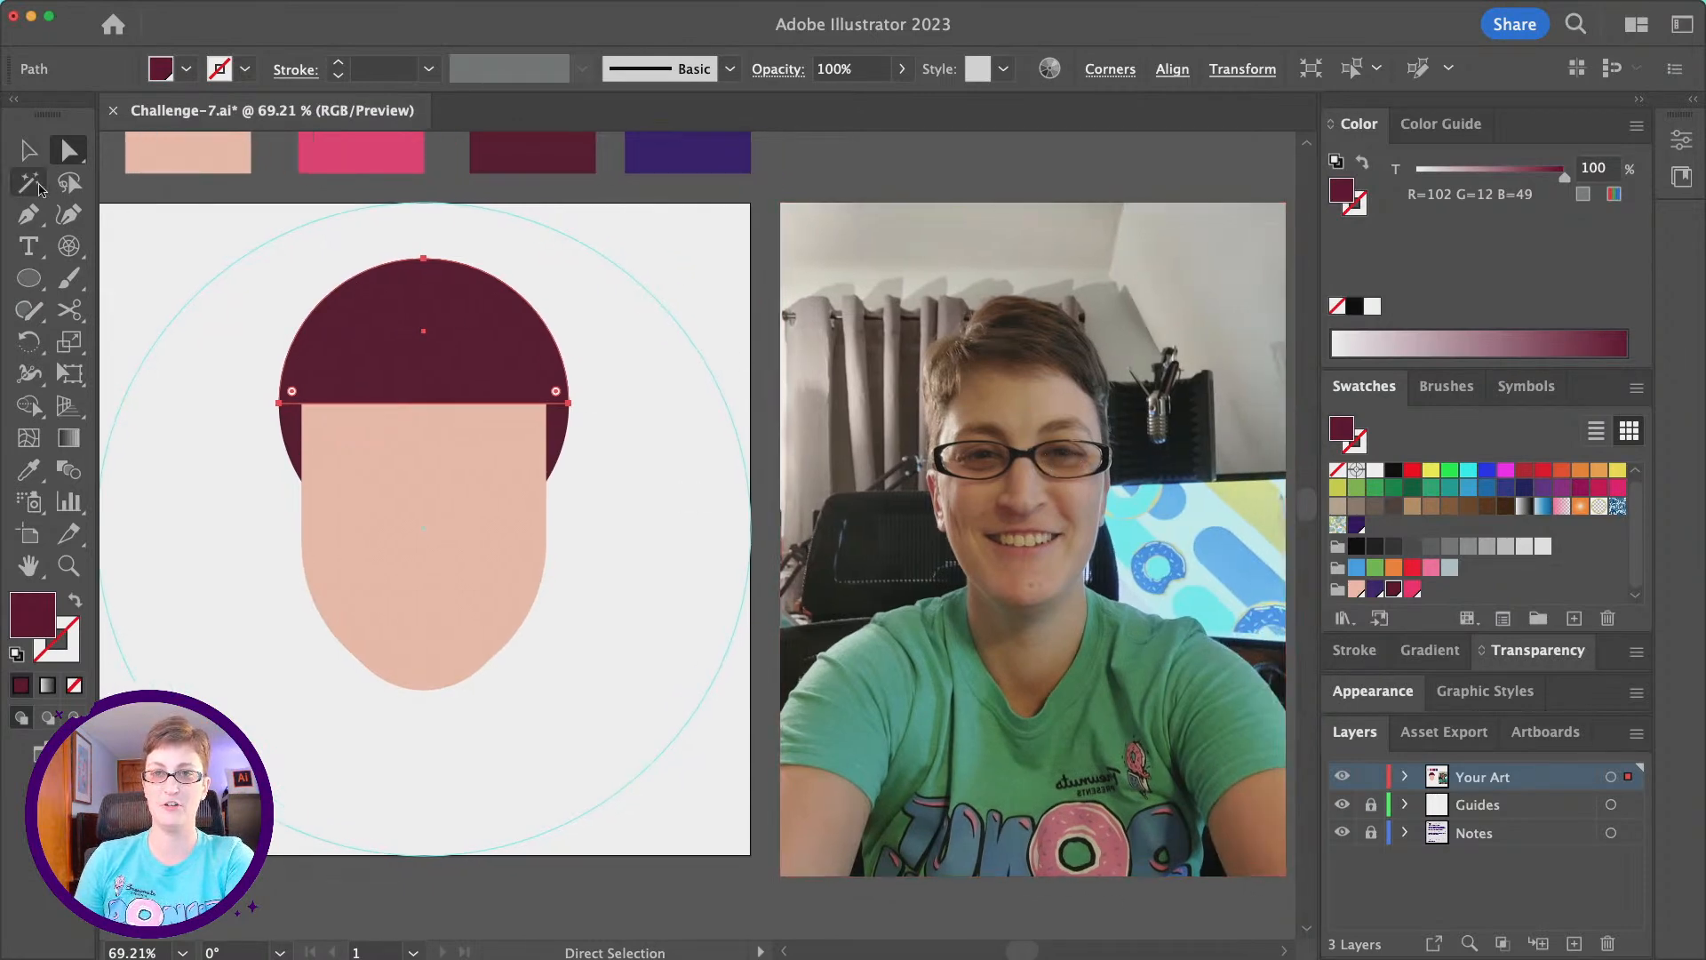
pyautogui.click(29, 150)
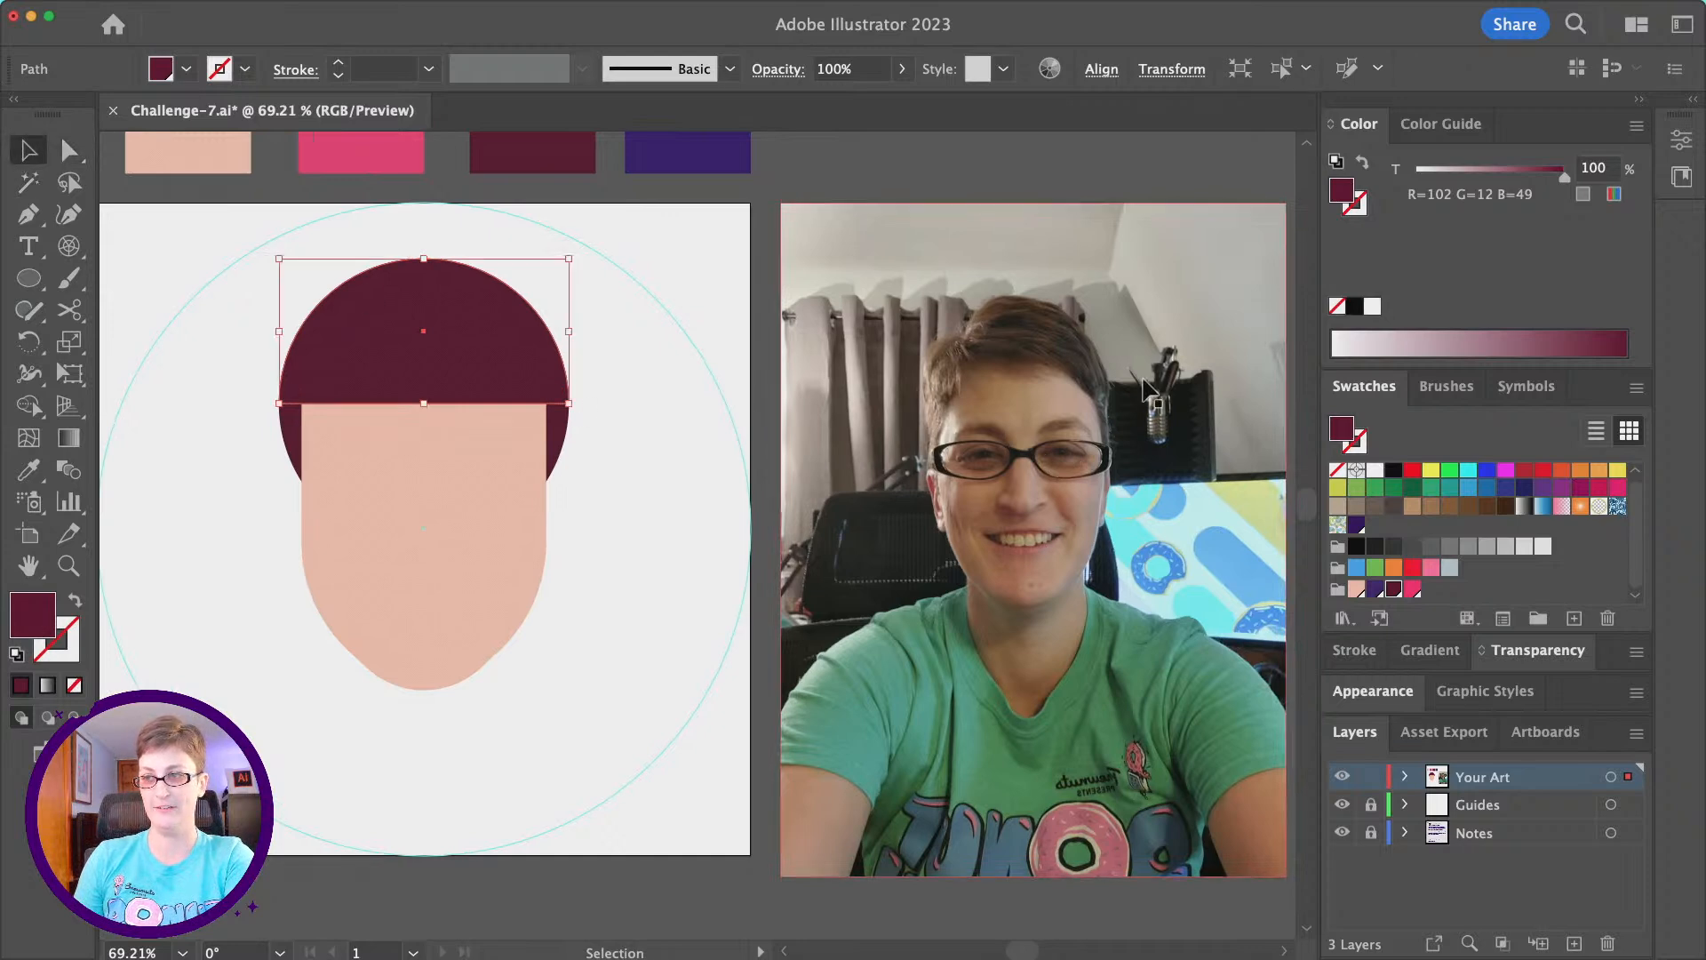
pyautogui.click(824, 184)
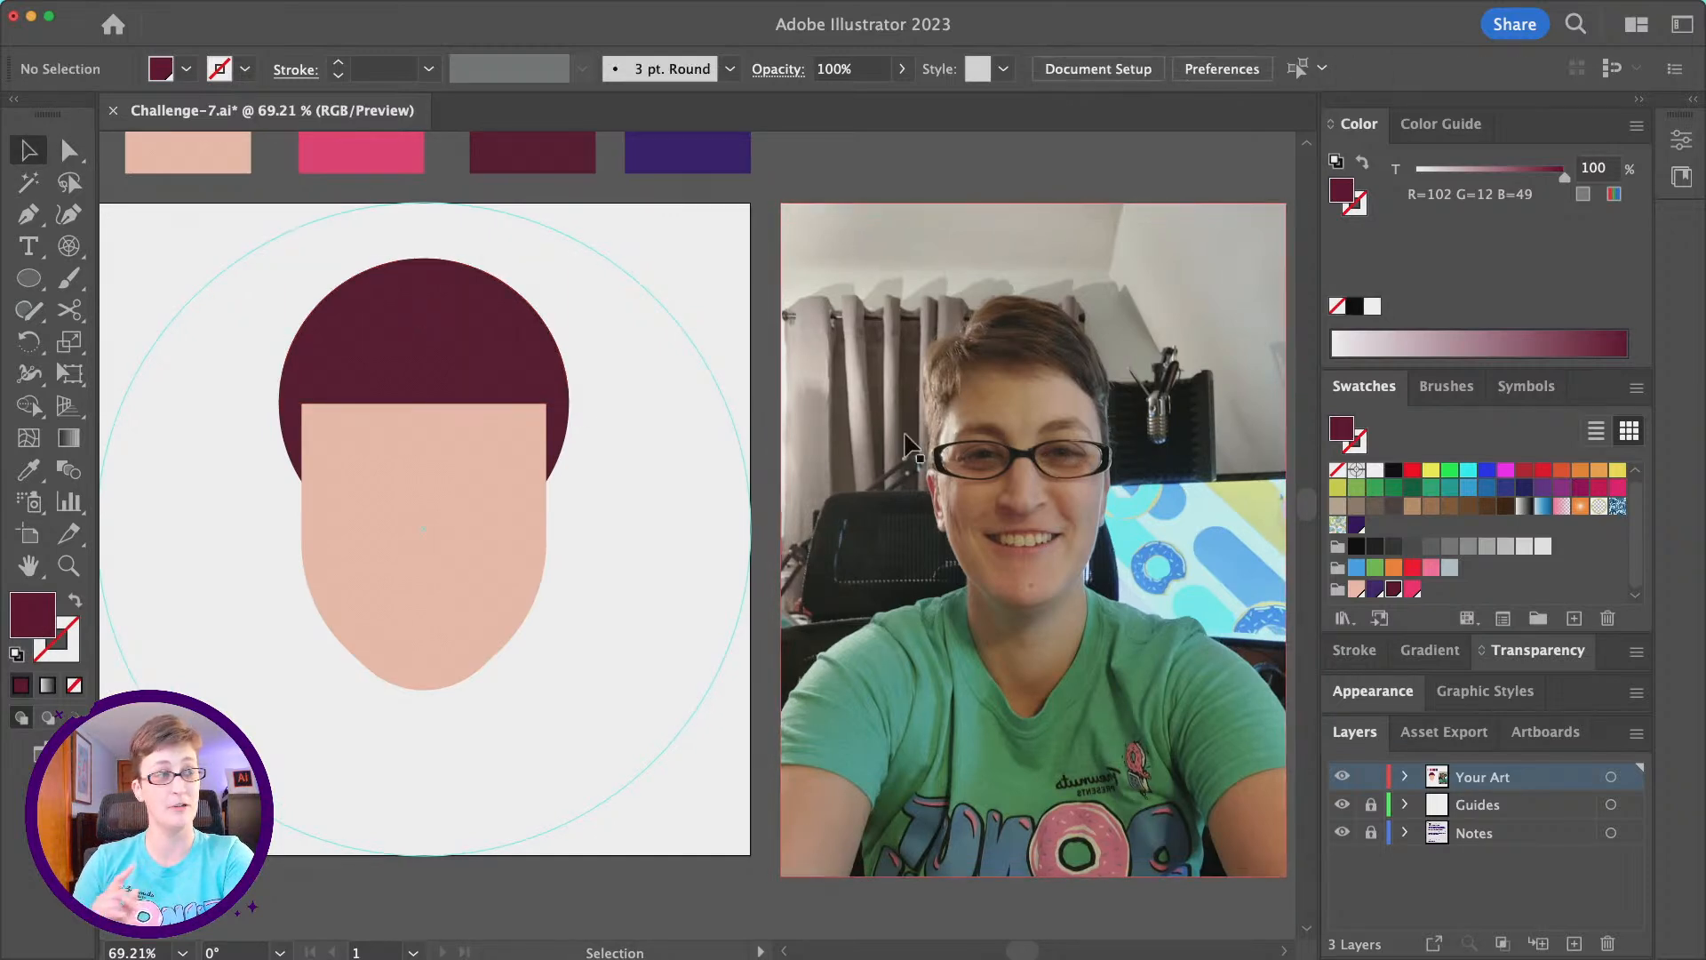
# - Reflect the reference photo across the vertical axis, and deselect it
pyautogui.hscroll(3, 915, 427)
pyautogui.click(925, 411)
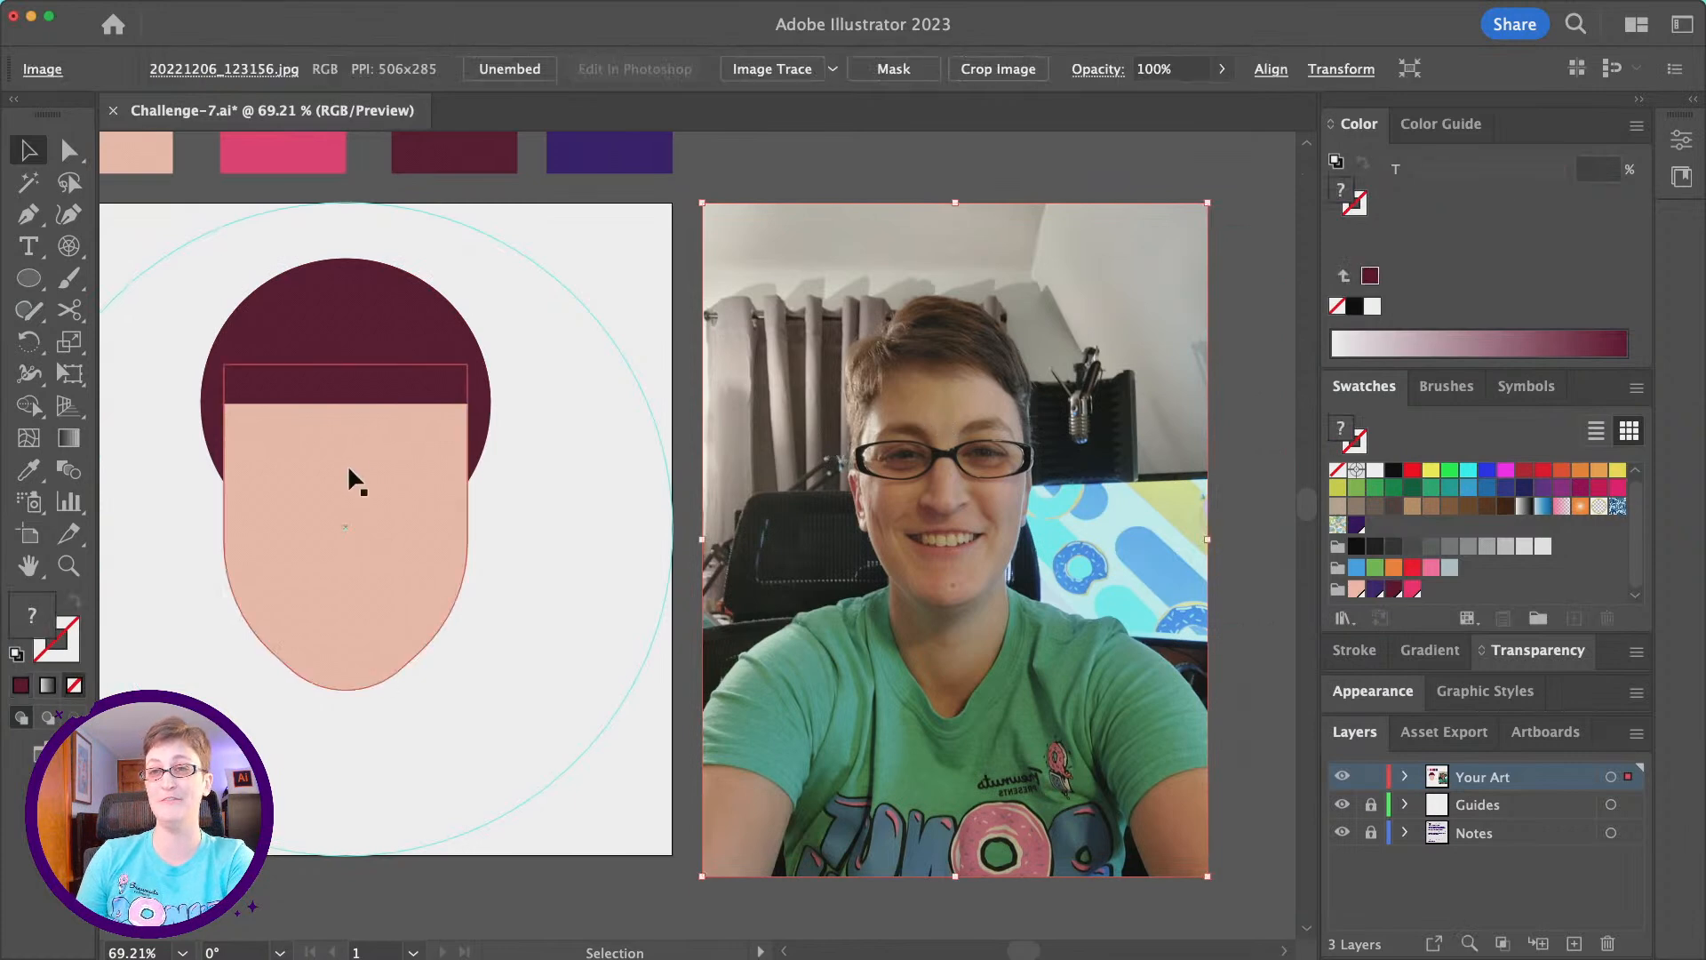
pyautogui.click(216, 10)
pyautogui.moveTo(228, 36)
pyautogui.click(427, 105)
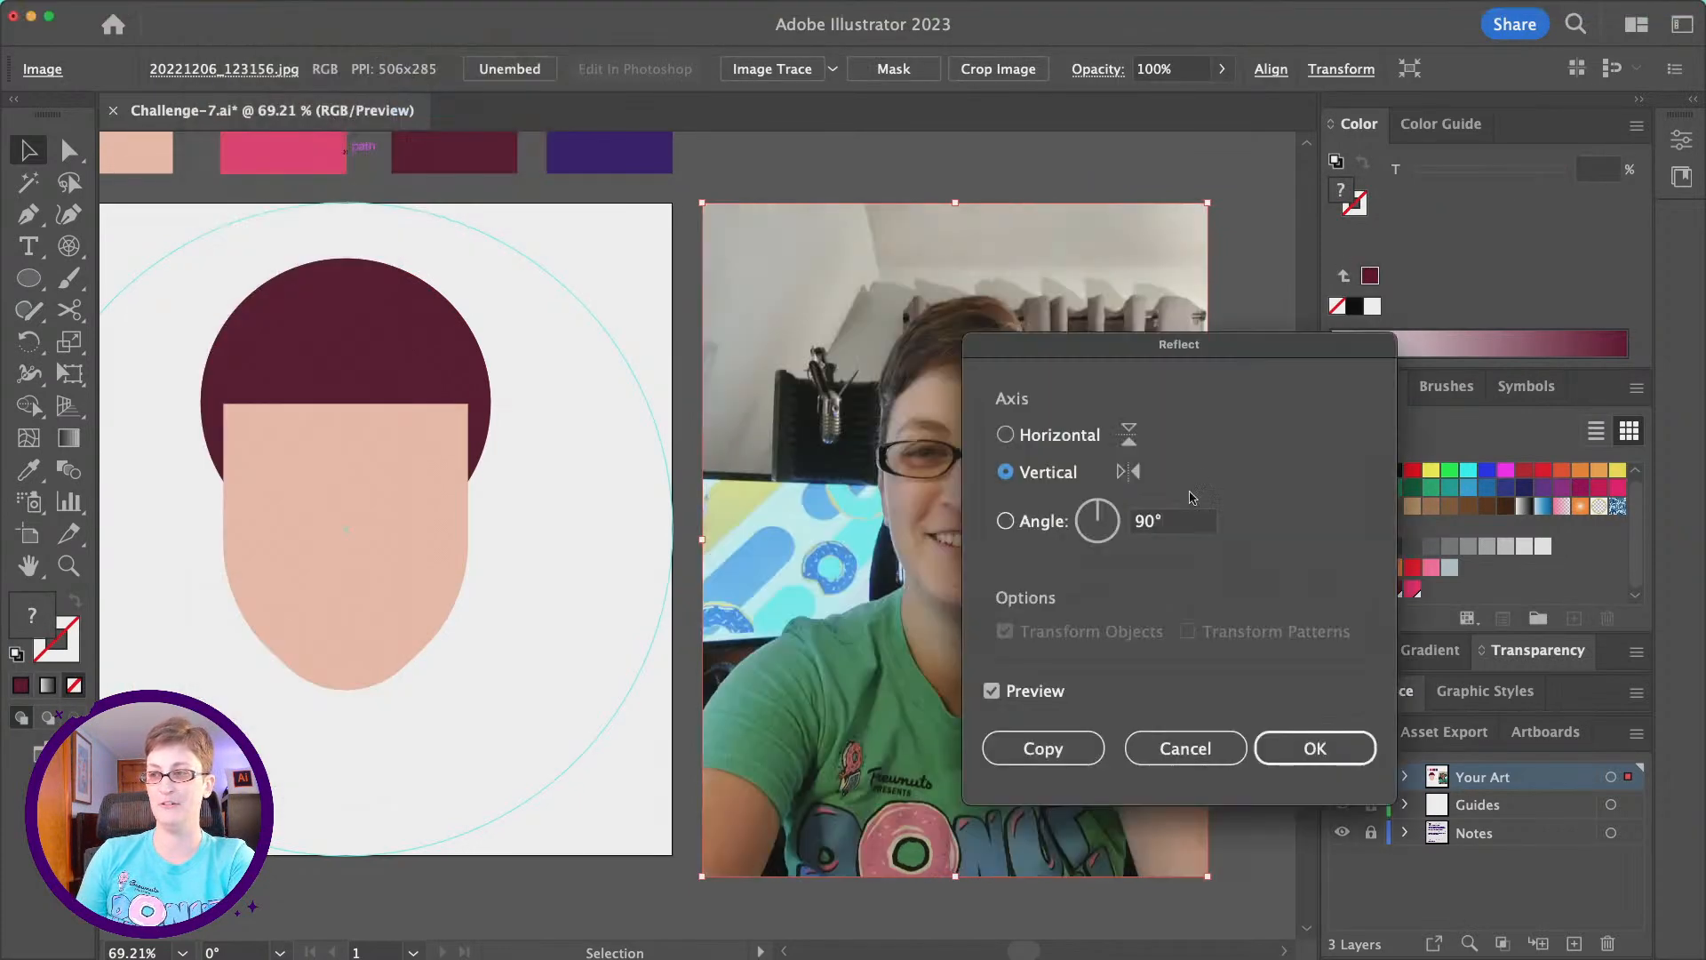
pyautogui.click(1297, 760)
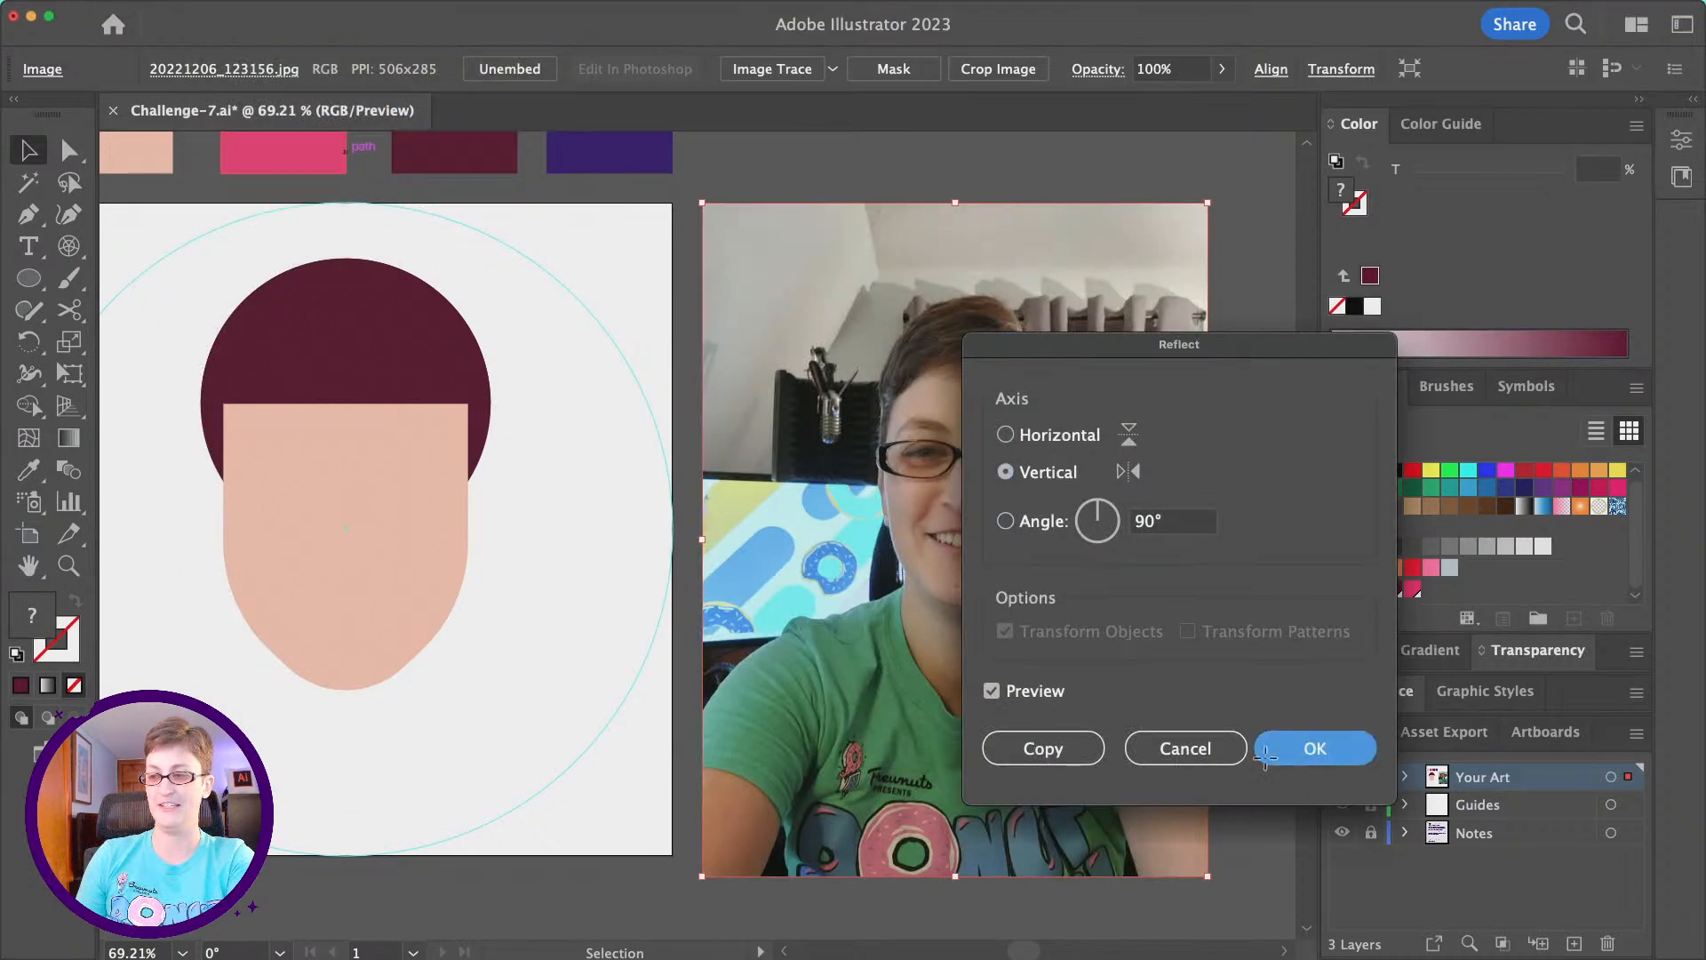
pyautogui.hscroll(-5, 622, 542)
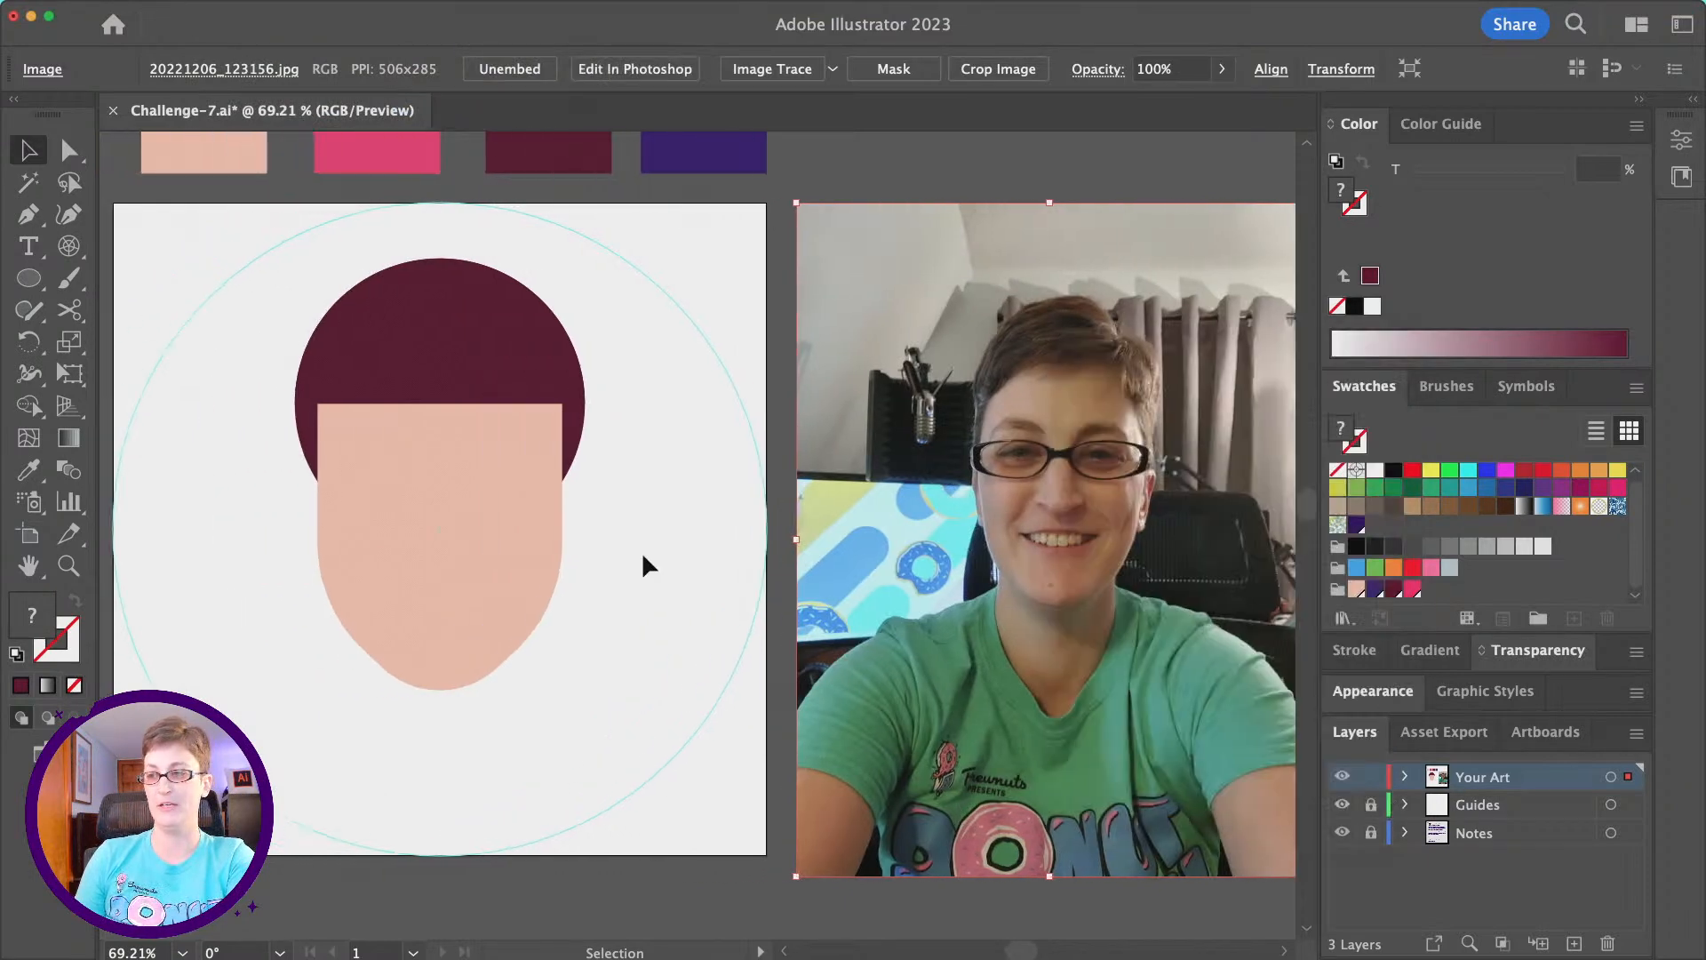
pyautogui.click(658, 553)
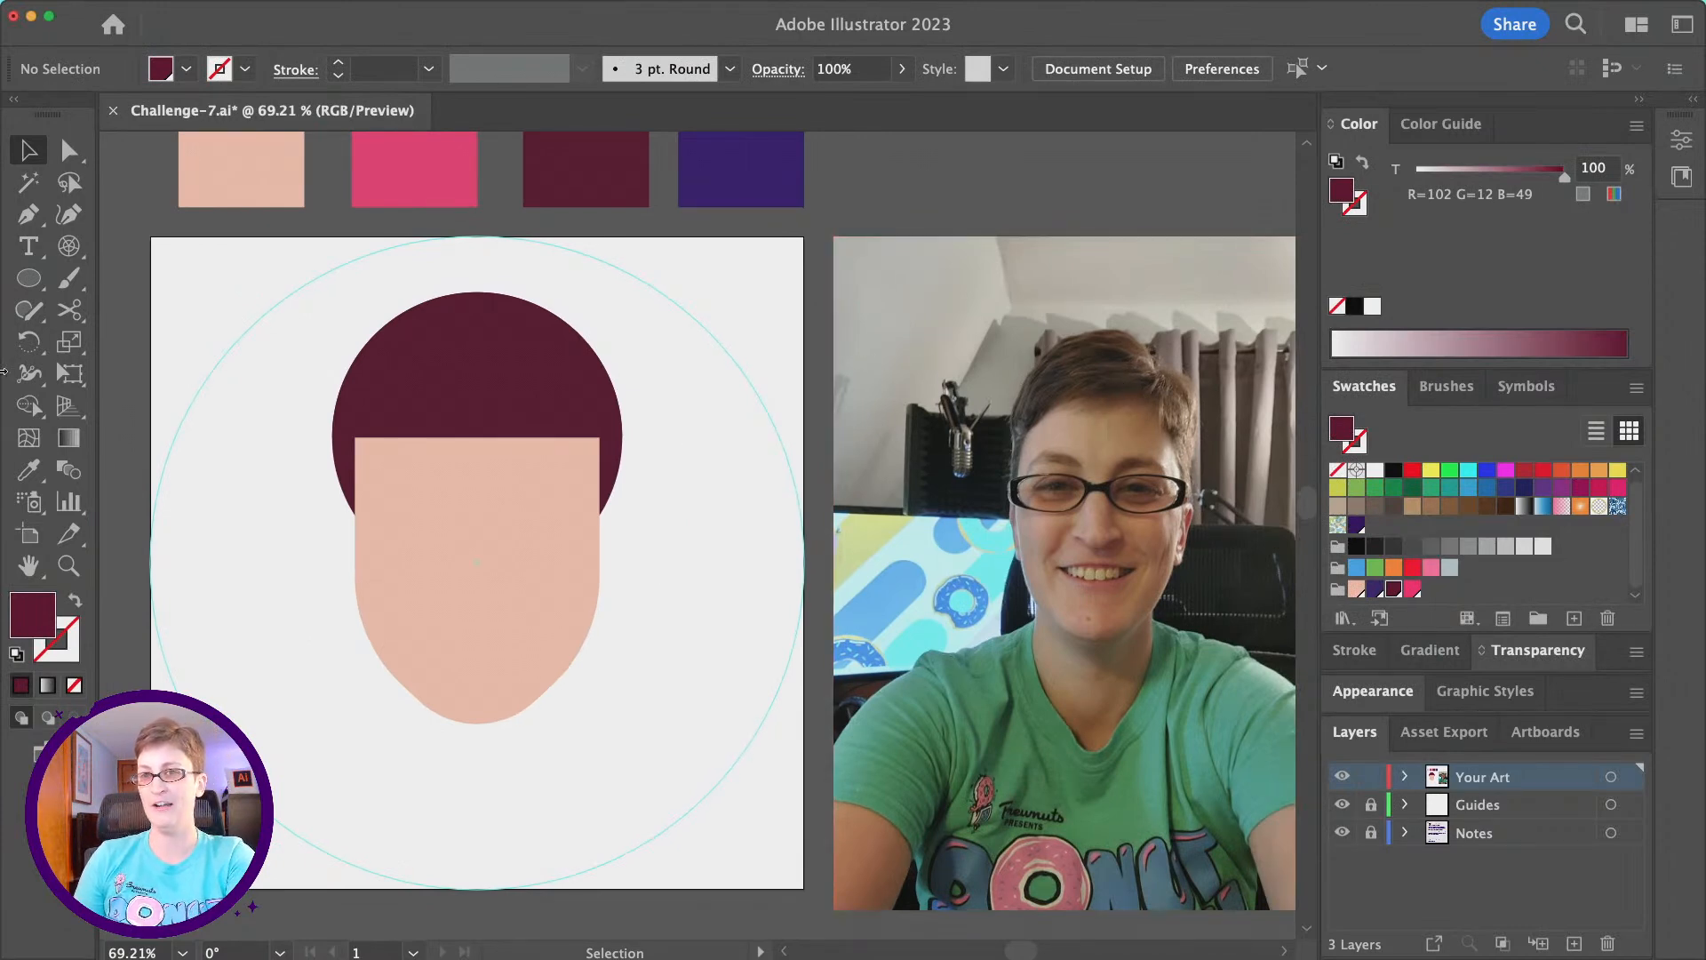
# - Trace the hairline's peak over the reference photo with a three-point Pen path, and delete the path
pyautogui.click(29, 213)
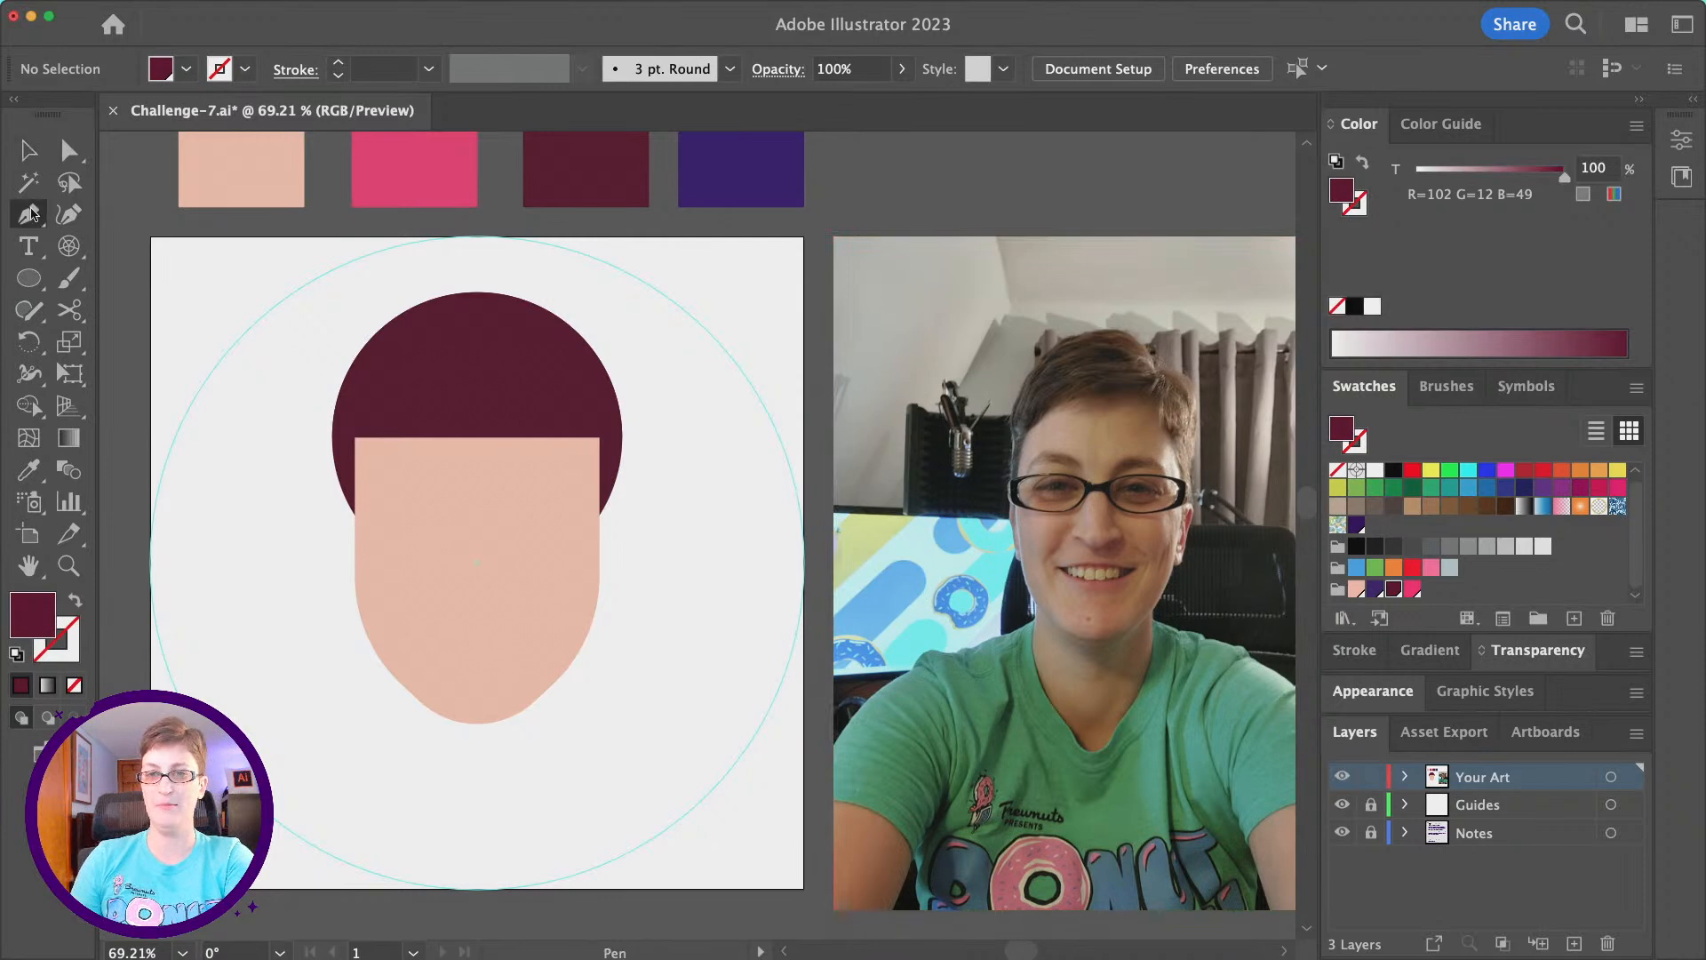
pyautogui.click(1020, 425)
pyautogui.click(1151, 385)
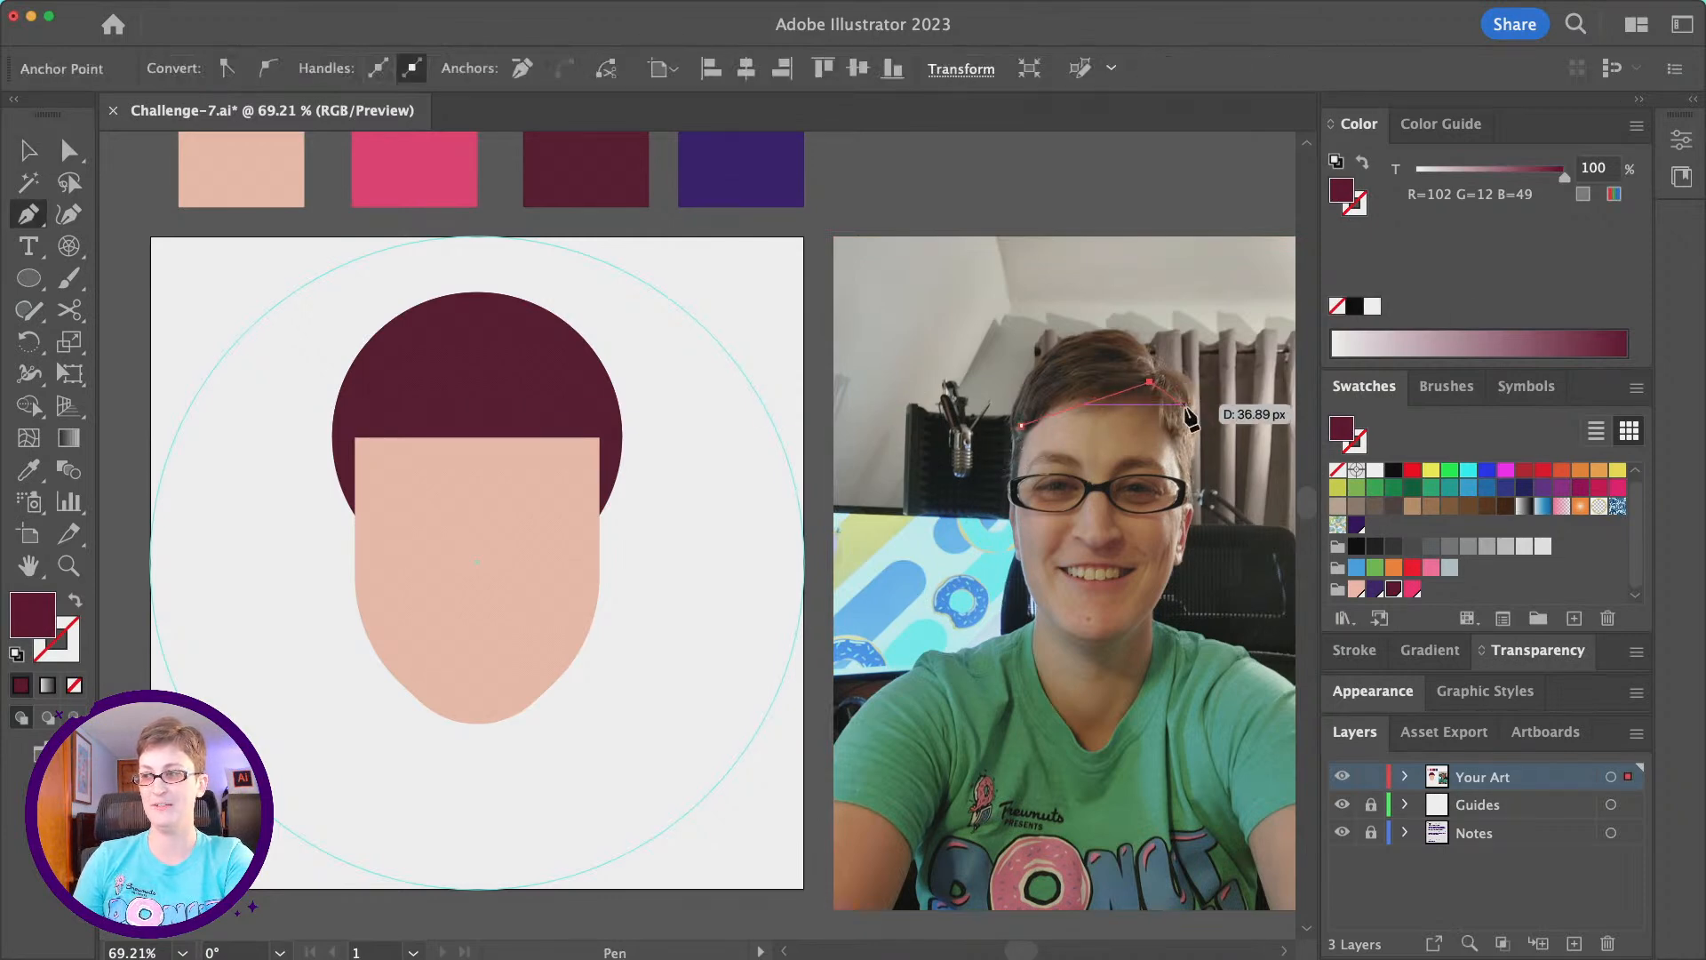
pyautogui.click(1197, 436)
pyautogui.hscroll(3, 1204, 453)
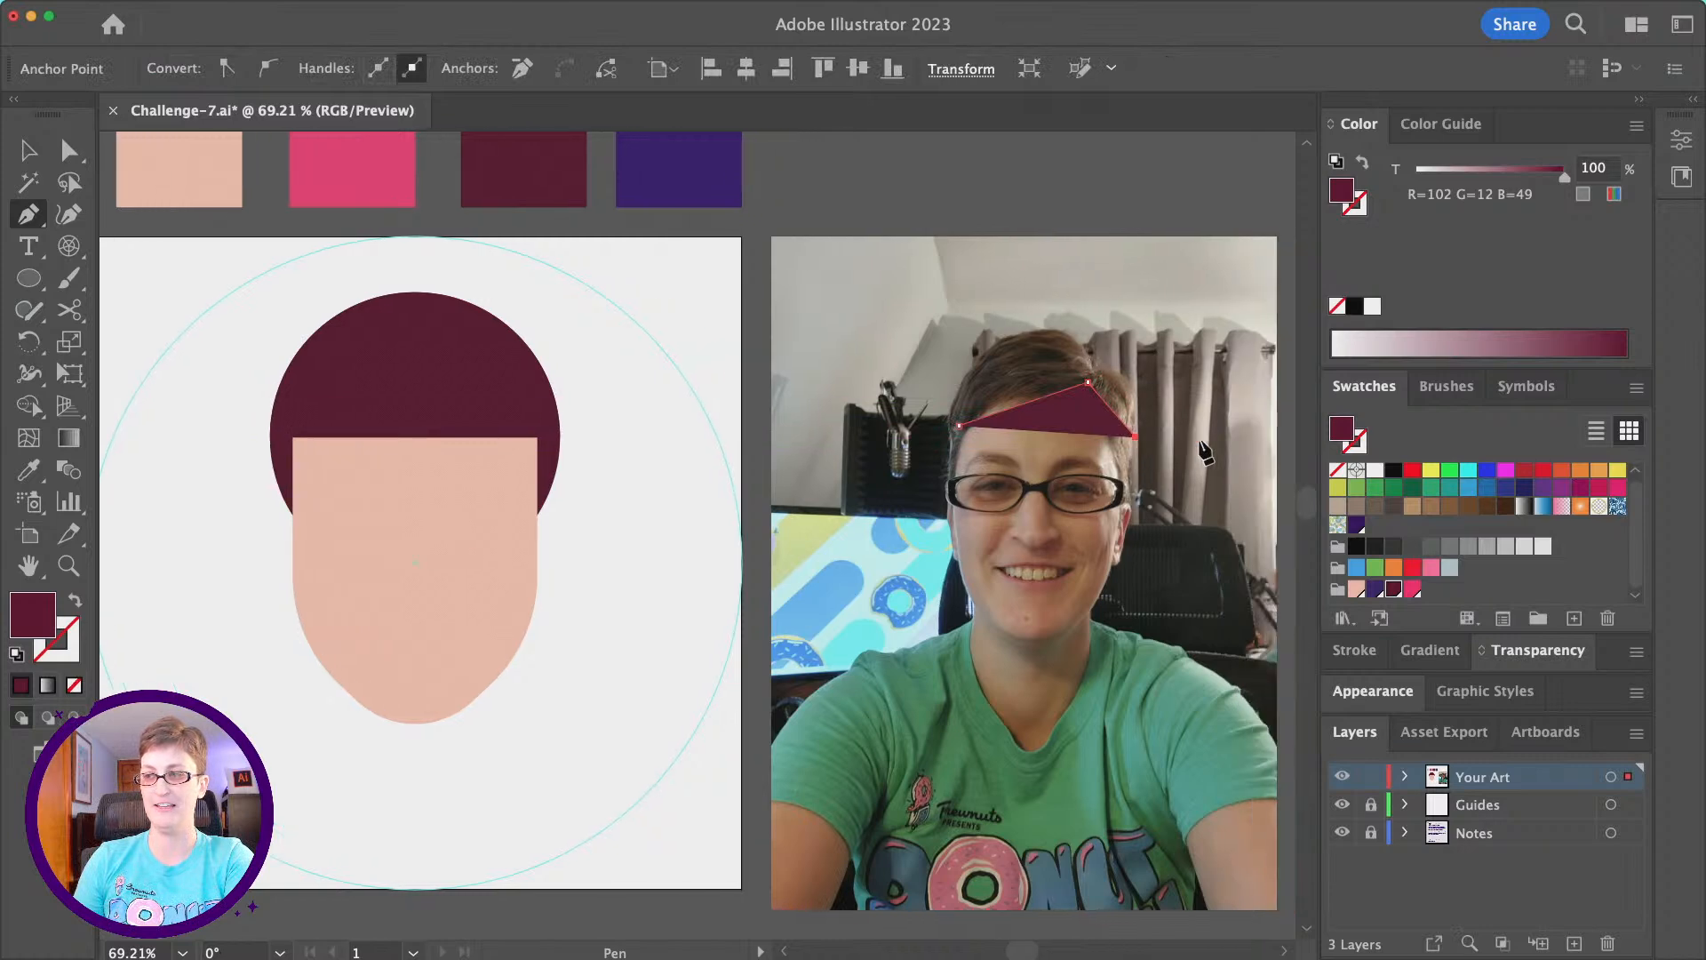
pyautogui.press('Delete')
pyautogui.press('Delete')
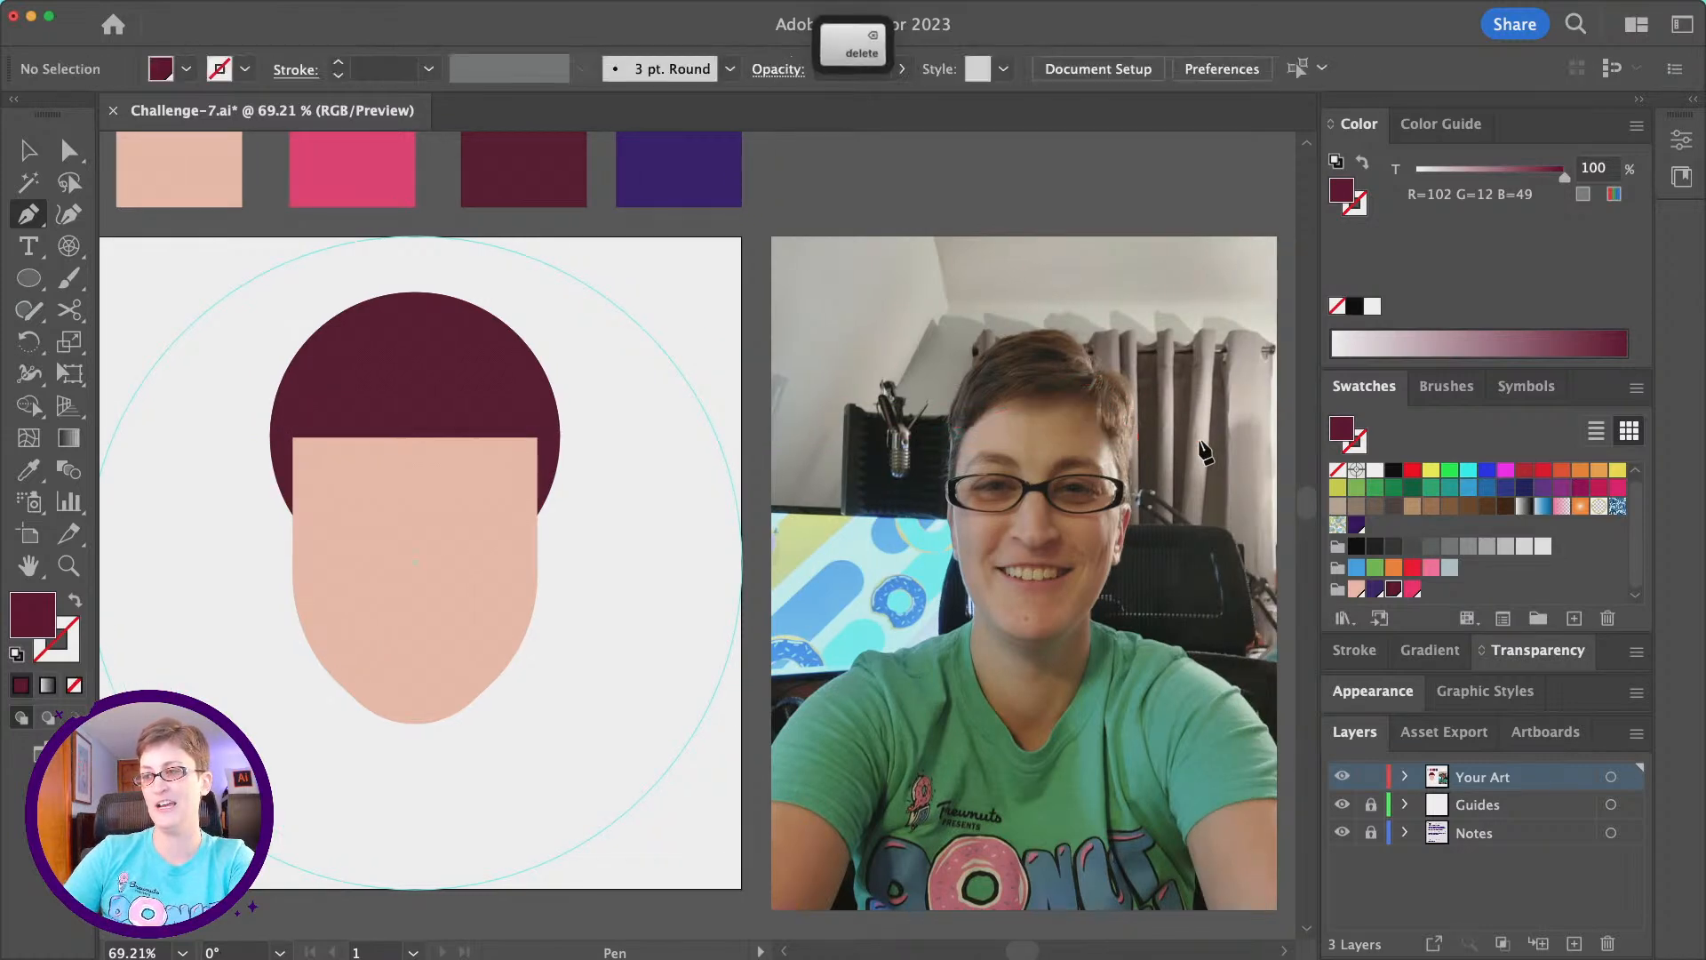
# - Add two anchor points to the straight lower edge of the front maroon half circle, one near its right end and one near the middle
pyautogui.click(69, 150)
pyautogui.click(386, 375)
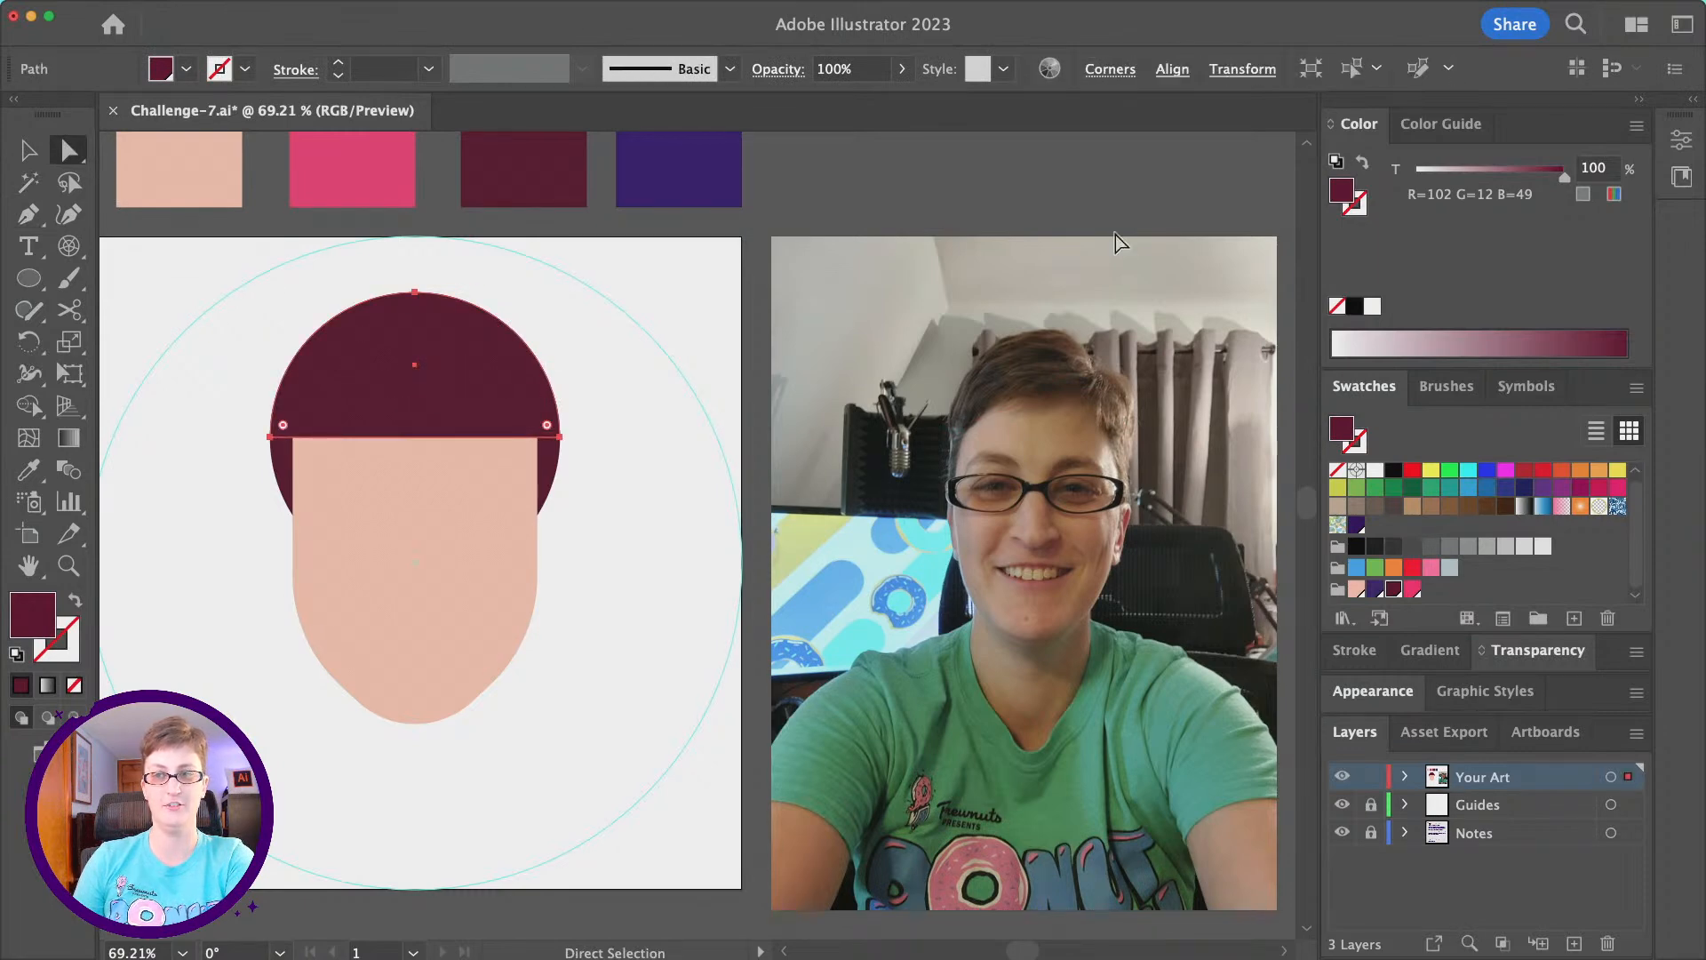
pyautogui.click(25, 214)
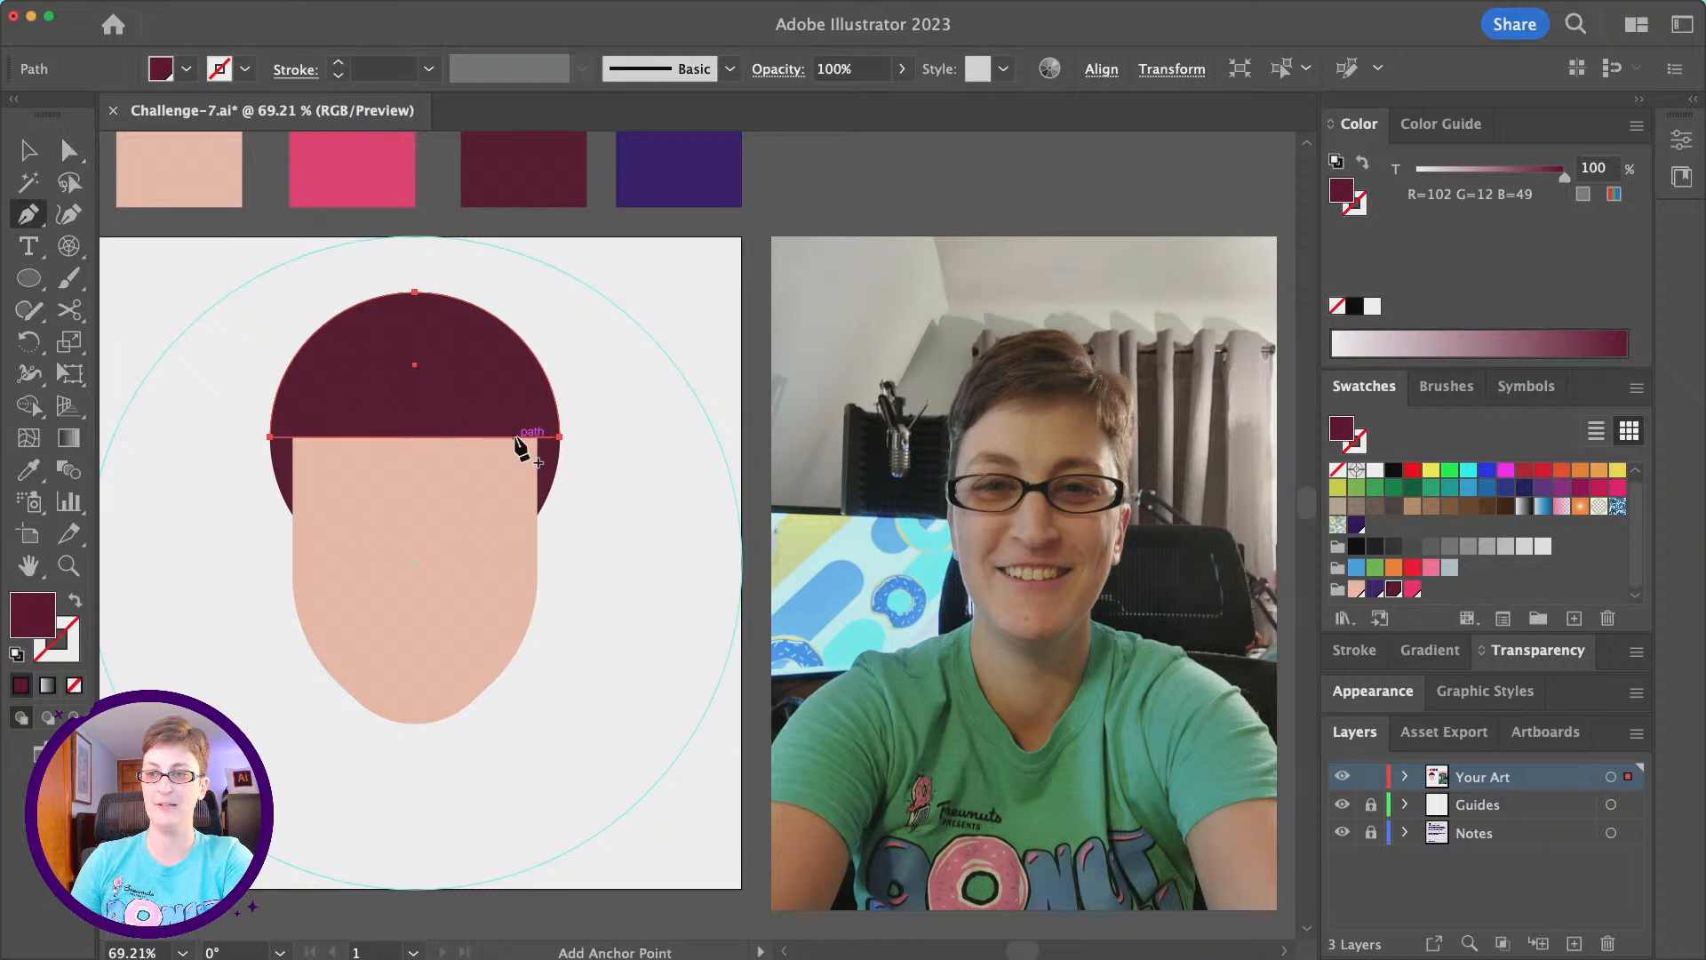
pyautogui.click(514, 436)
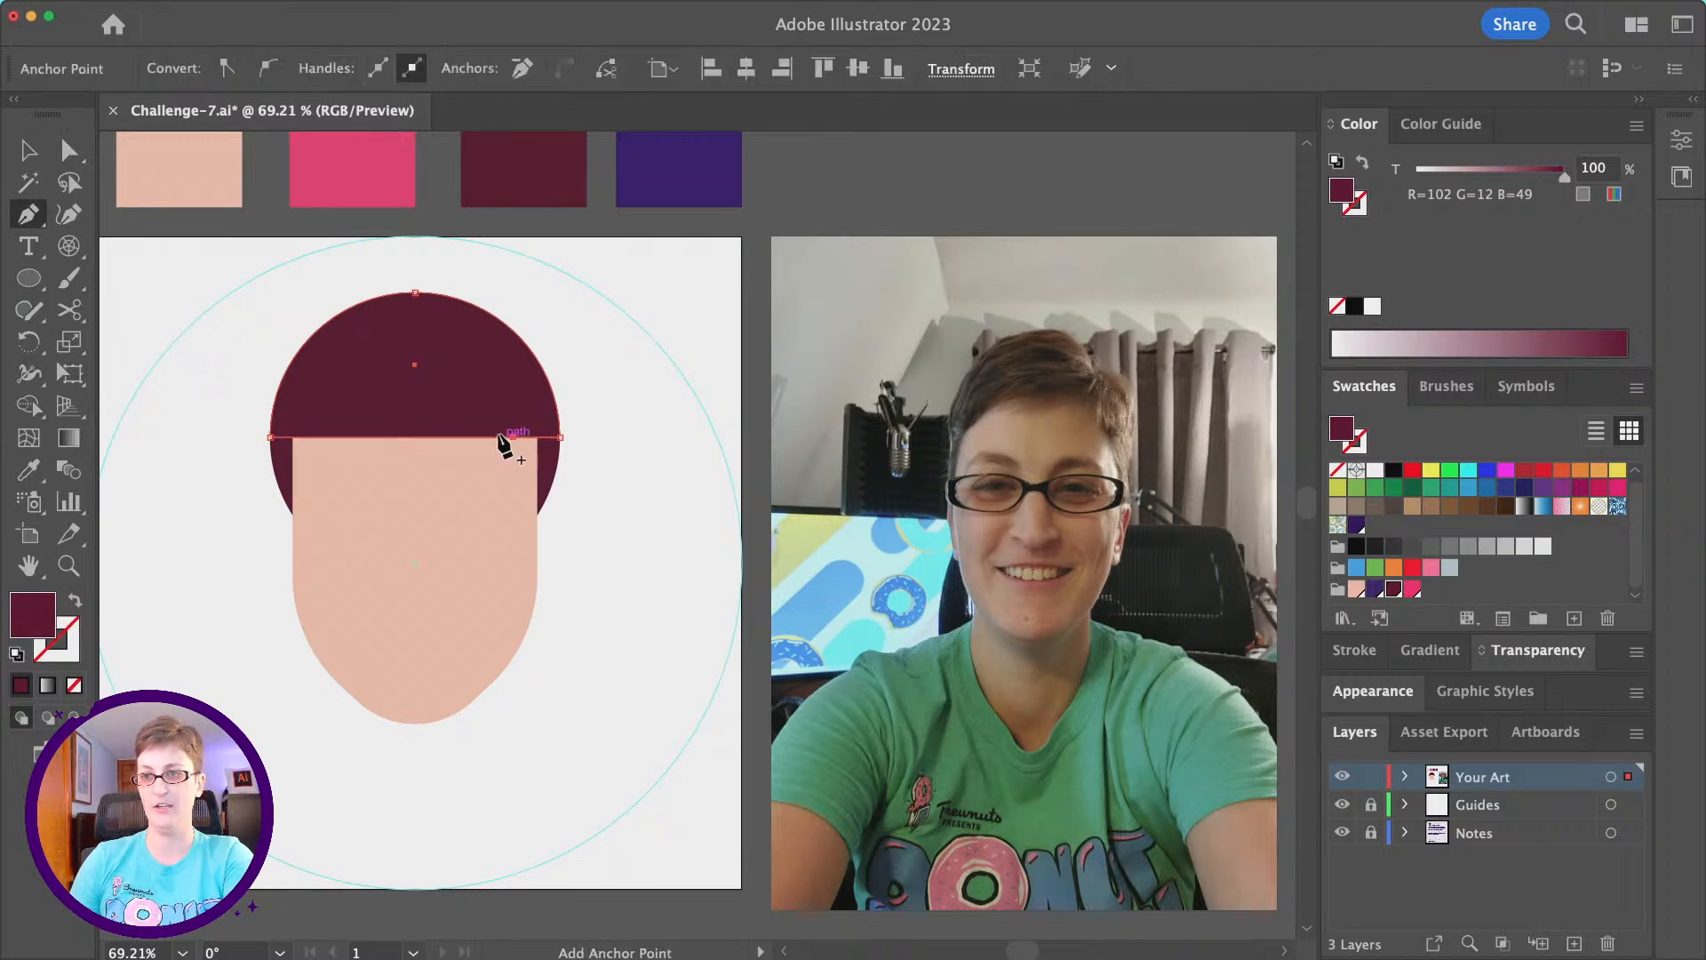
pyautogui.click(439, 436)
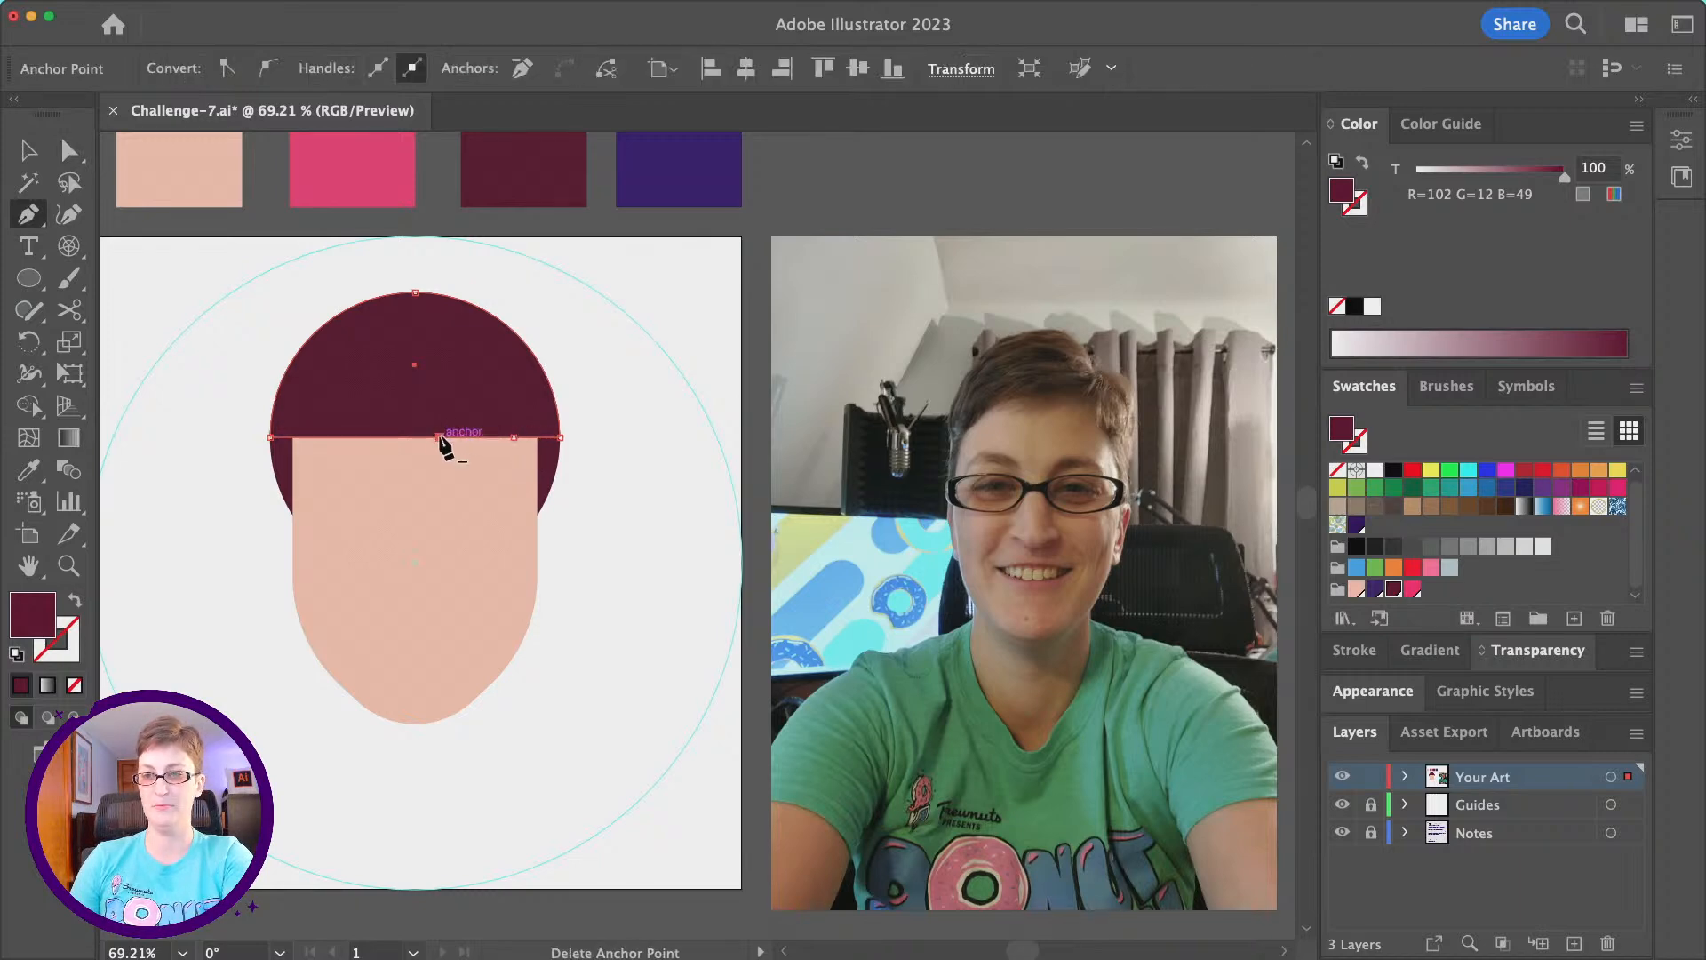
# - Move the new middle anchor point up and to the right to form the hairline's peak, and deselect the shape
pyautogui.click(80, 160)
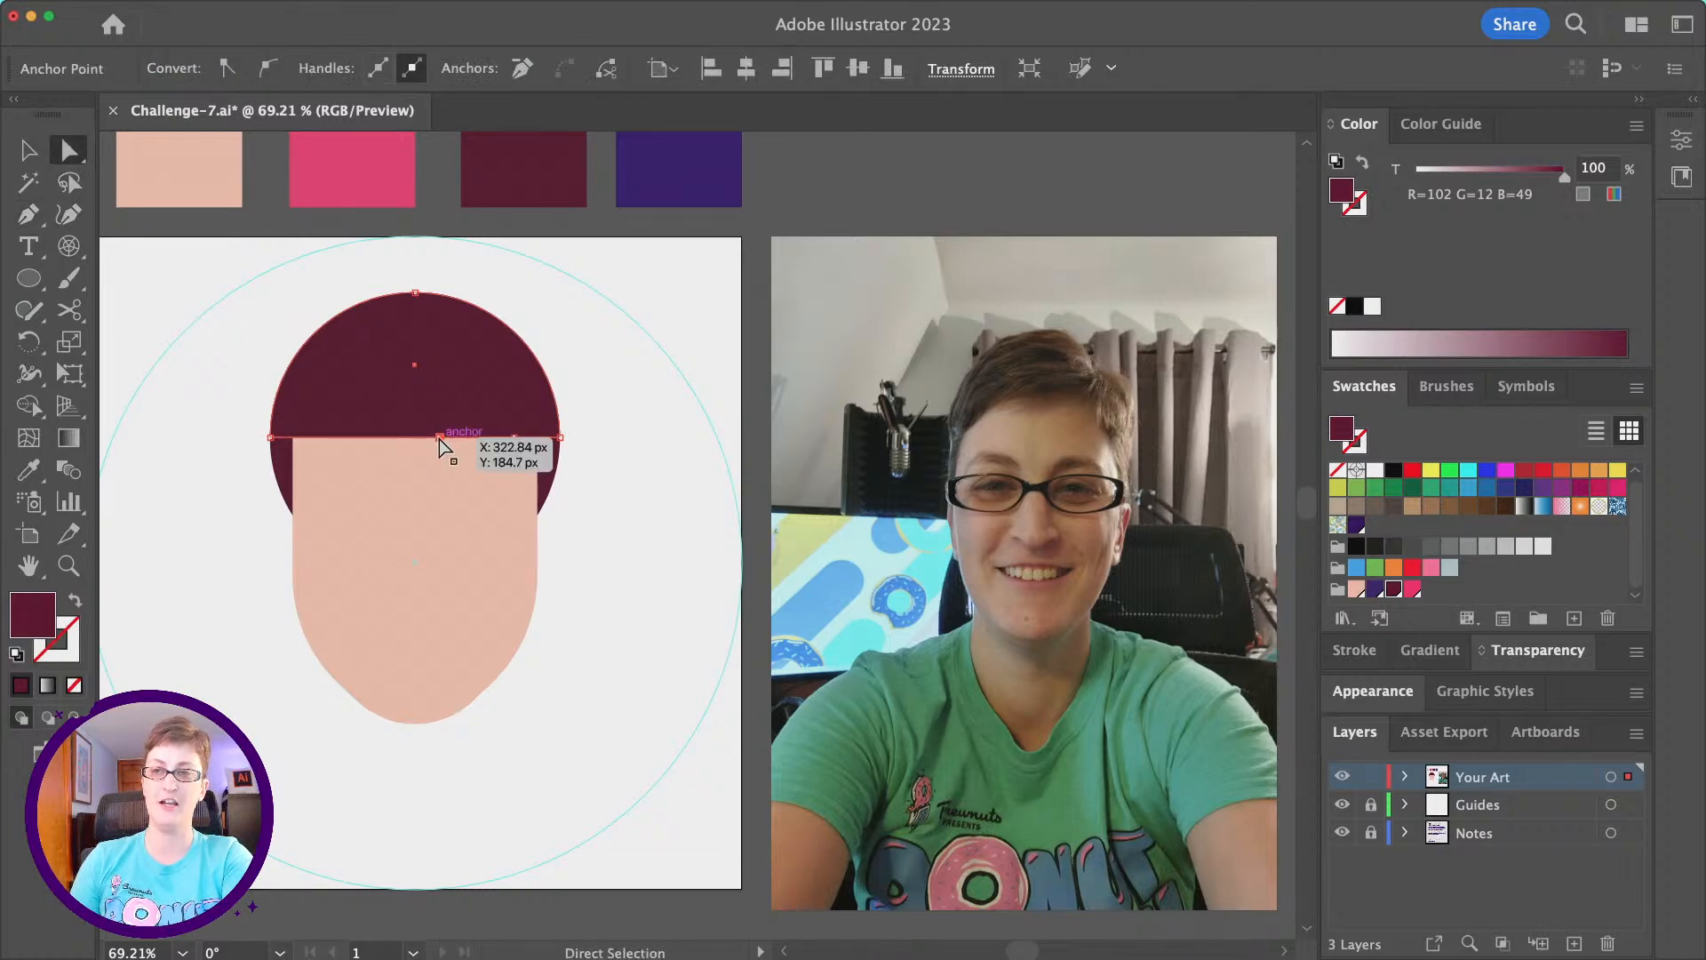
pyautogui.moveTo(439, 438); pyautogui.dragTo(473, 375)
pyautogui.click(636, 514)
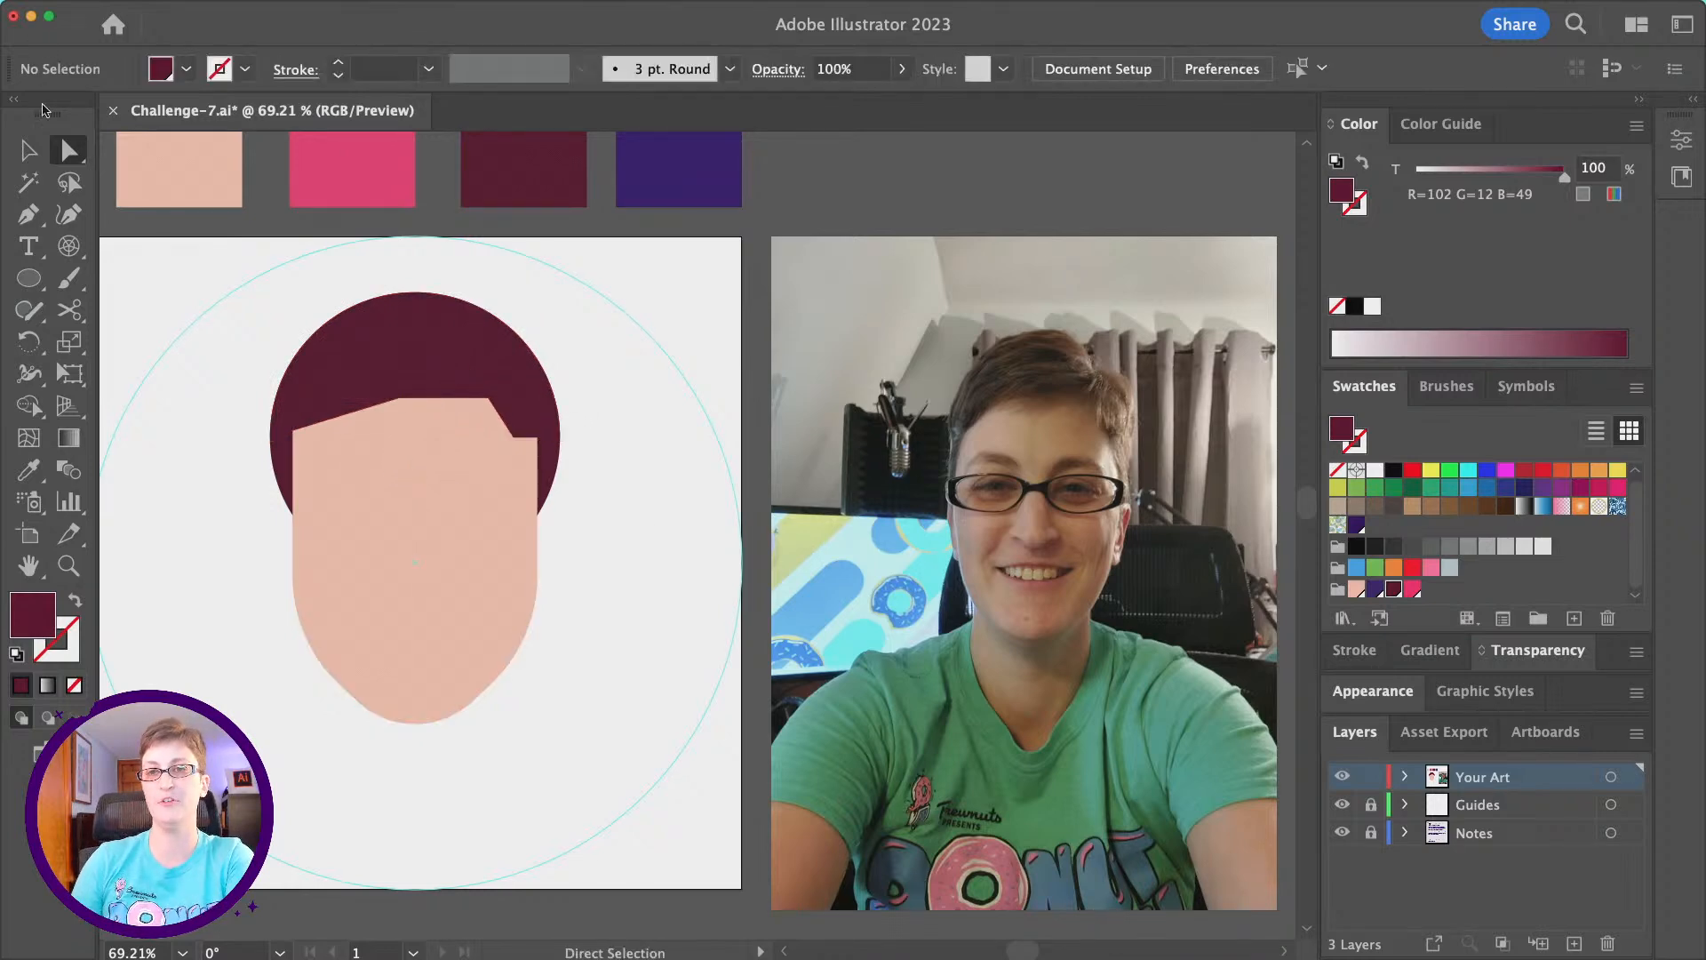
# - Select both maroon hair shapes together, move them straight down until the hairline peak covers the face's top edge, and deselect them
pyautogui.click(29, 151)
pyautogui.moveTo(565, 458); pyautogui.dragTo(551, 455)
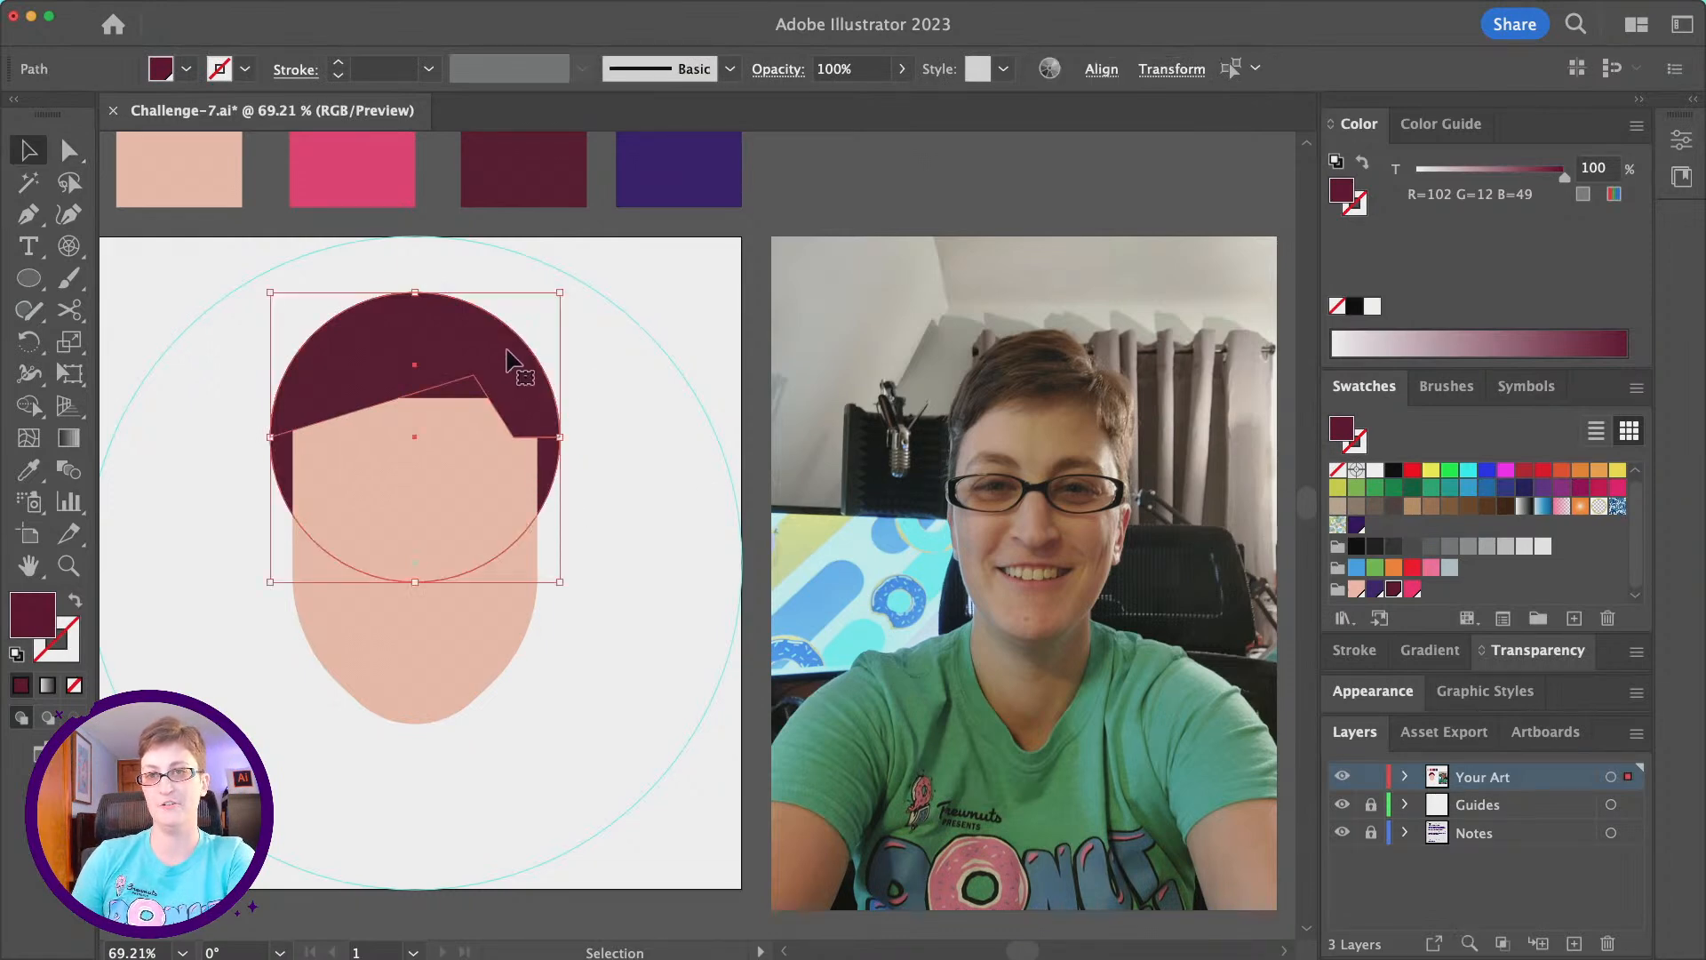
pyautogui.moveTo(410, 323); pyautogui.dragTo(408, 358)
pyautogui.click(670, 510)
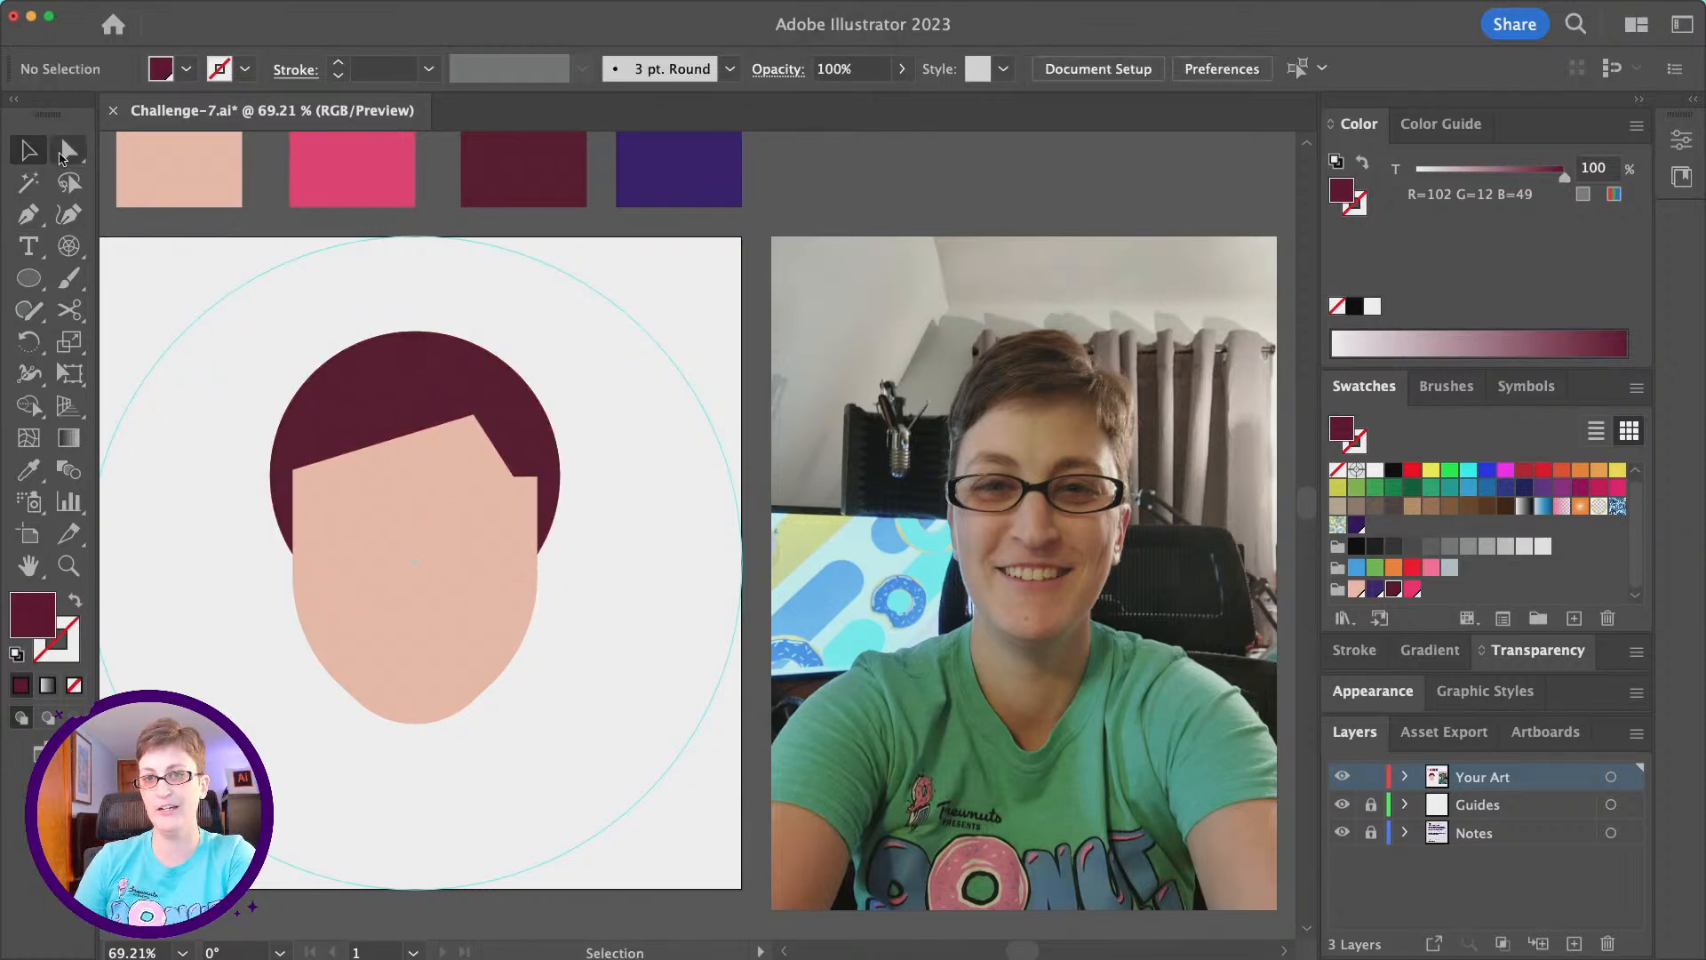
# - Round the hairline's lower corner just right of the peak into a smooth curve, and deselect the shape
pyautogui.click(70, 149)
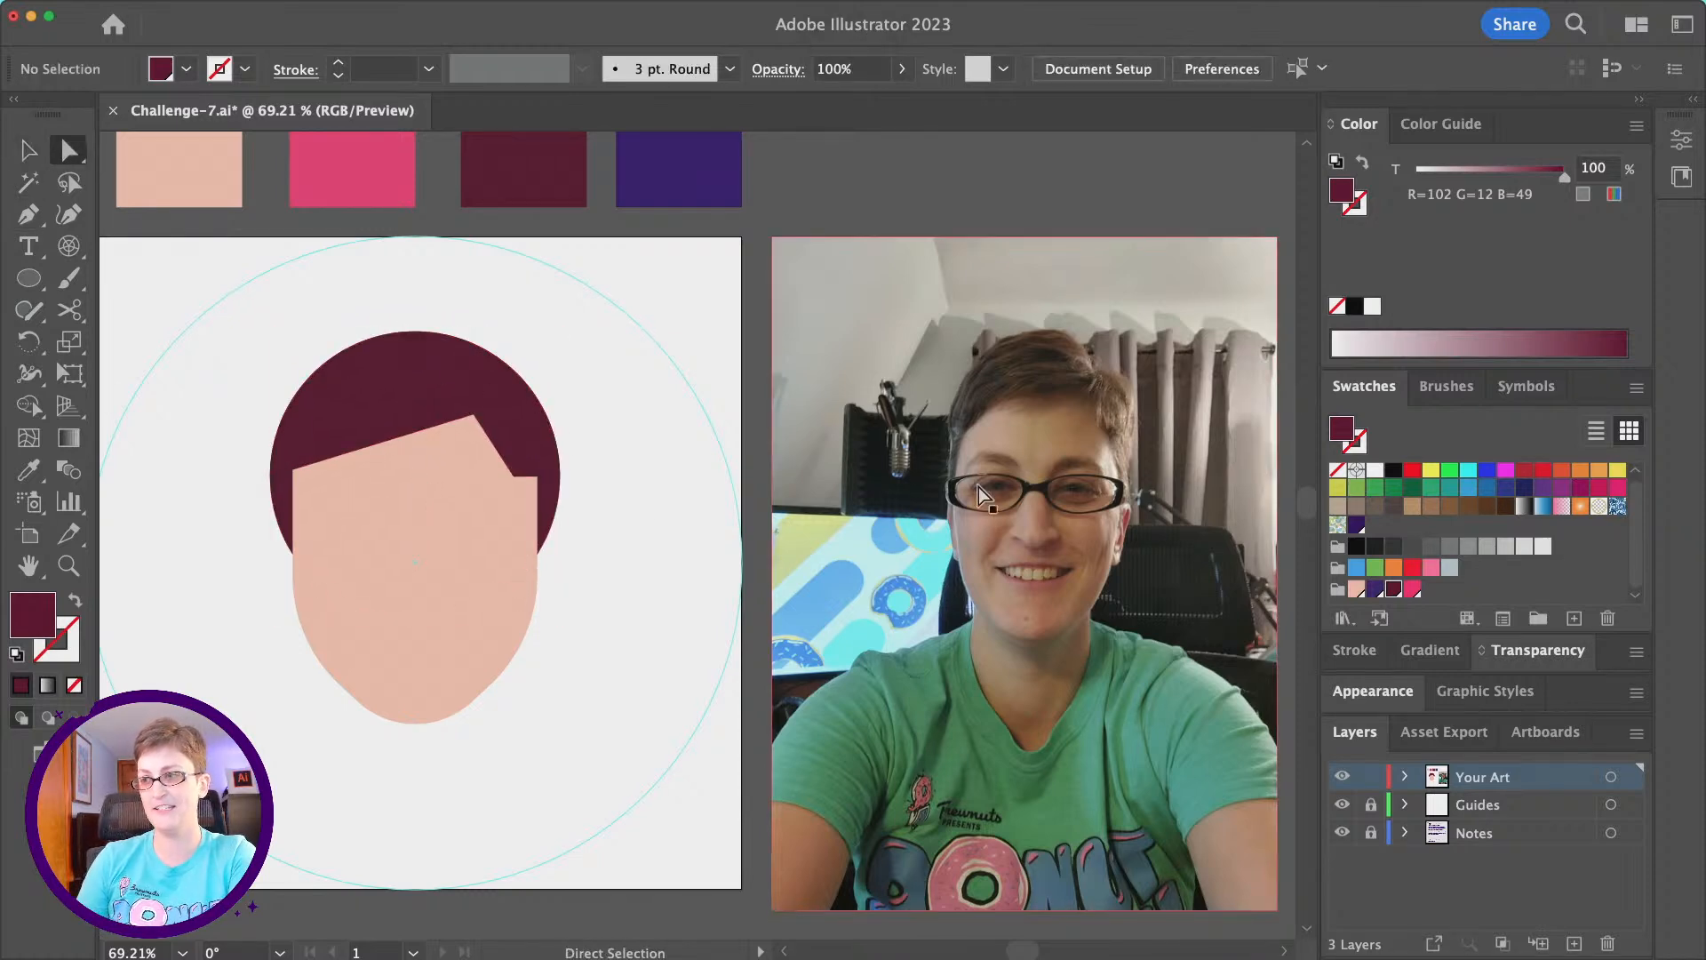
pyautogui.click(515, 478)
pyautogui.moveTo(522, 461); pyautogui.dragTo(555, 425)
pyautogui.click(657, 523)
# - Draw a short curved Pen strand about 33 px long from the hairline's peak down and left onto the forehead
pyautogui.hscroll(-5, 657, 522)
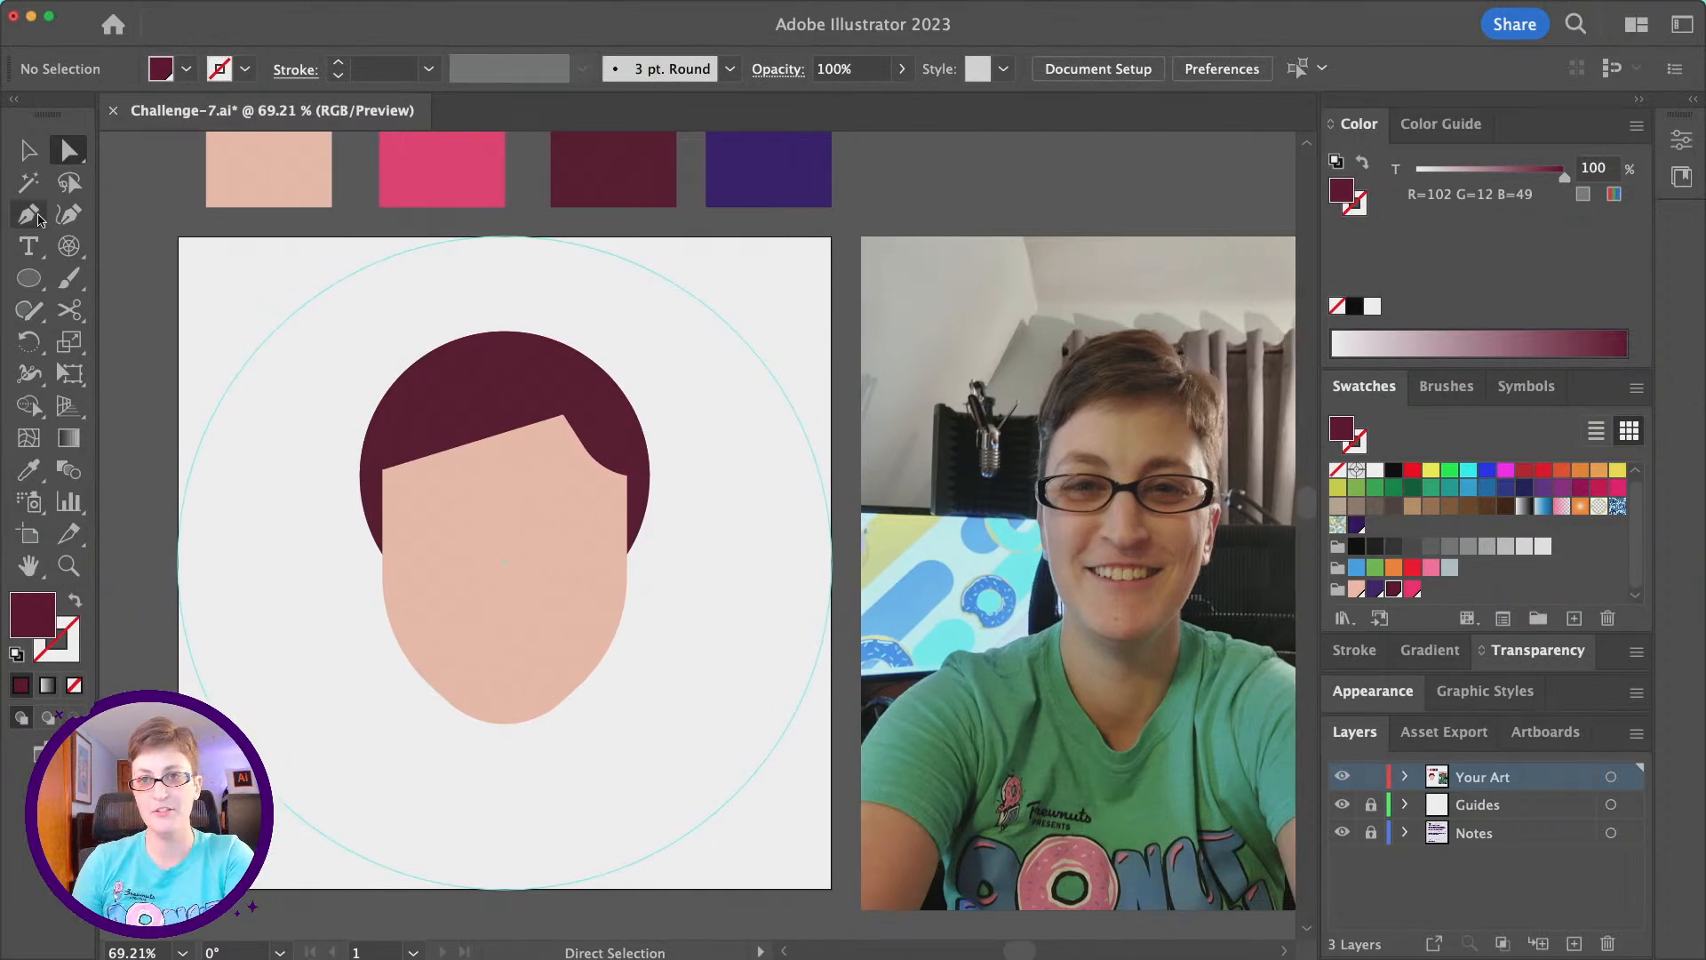
pyautogui.press('alt')
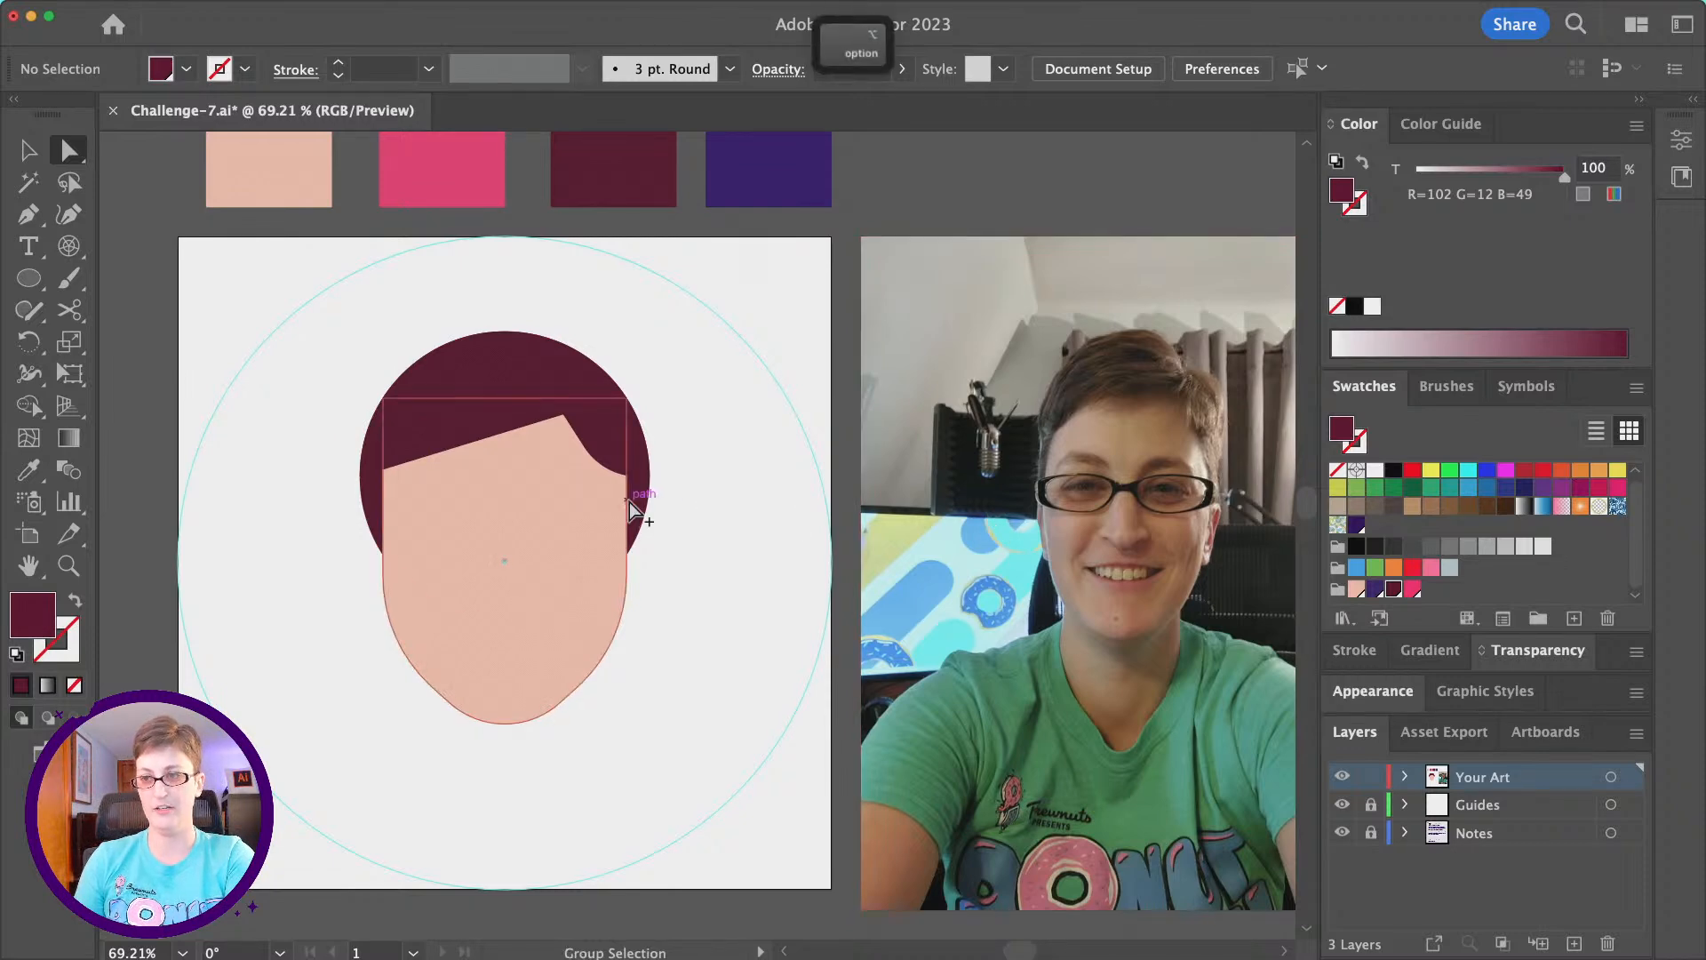
pyautogui.scroll(1, 629, 503)
pyautogui.hscroll(-3, 629, 503)
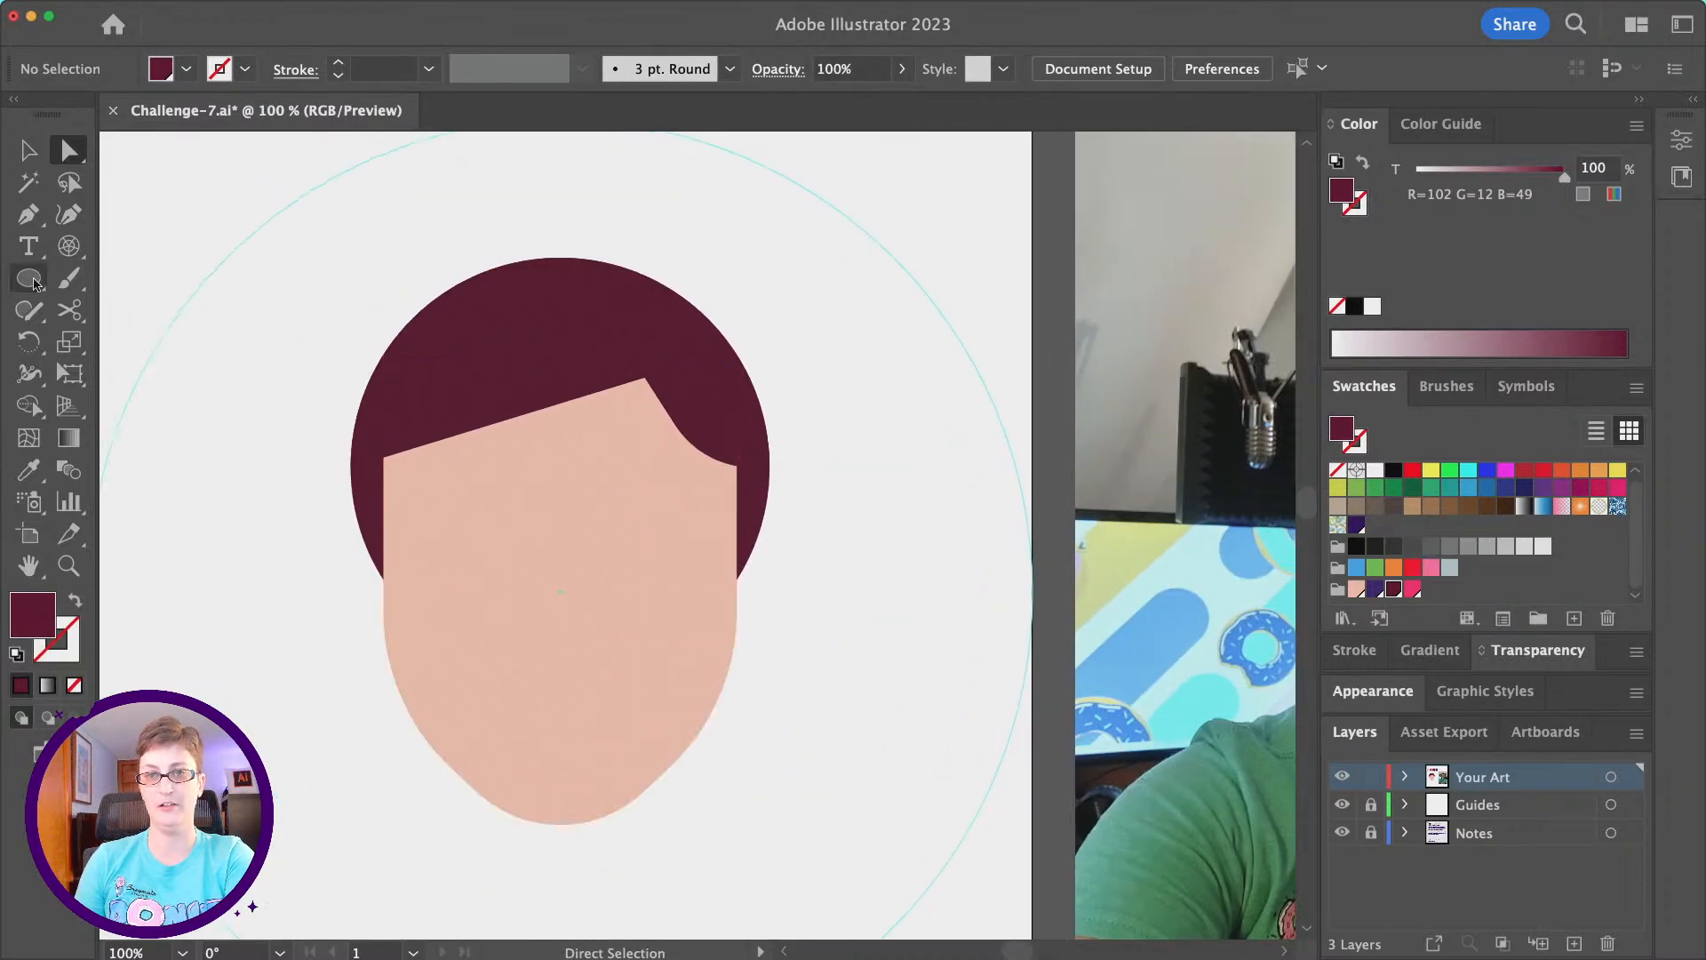
pyautogui.click(31, 224)
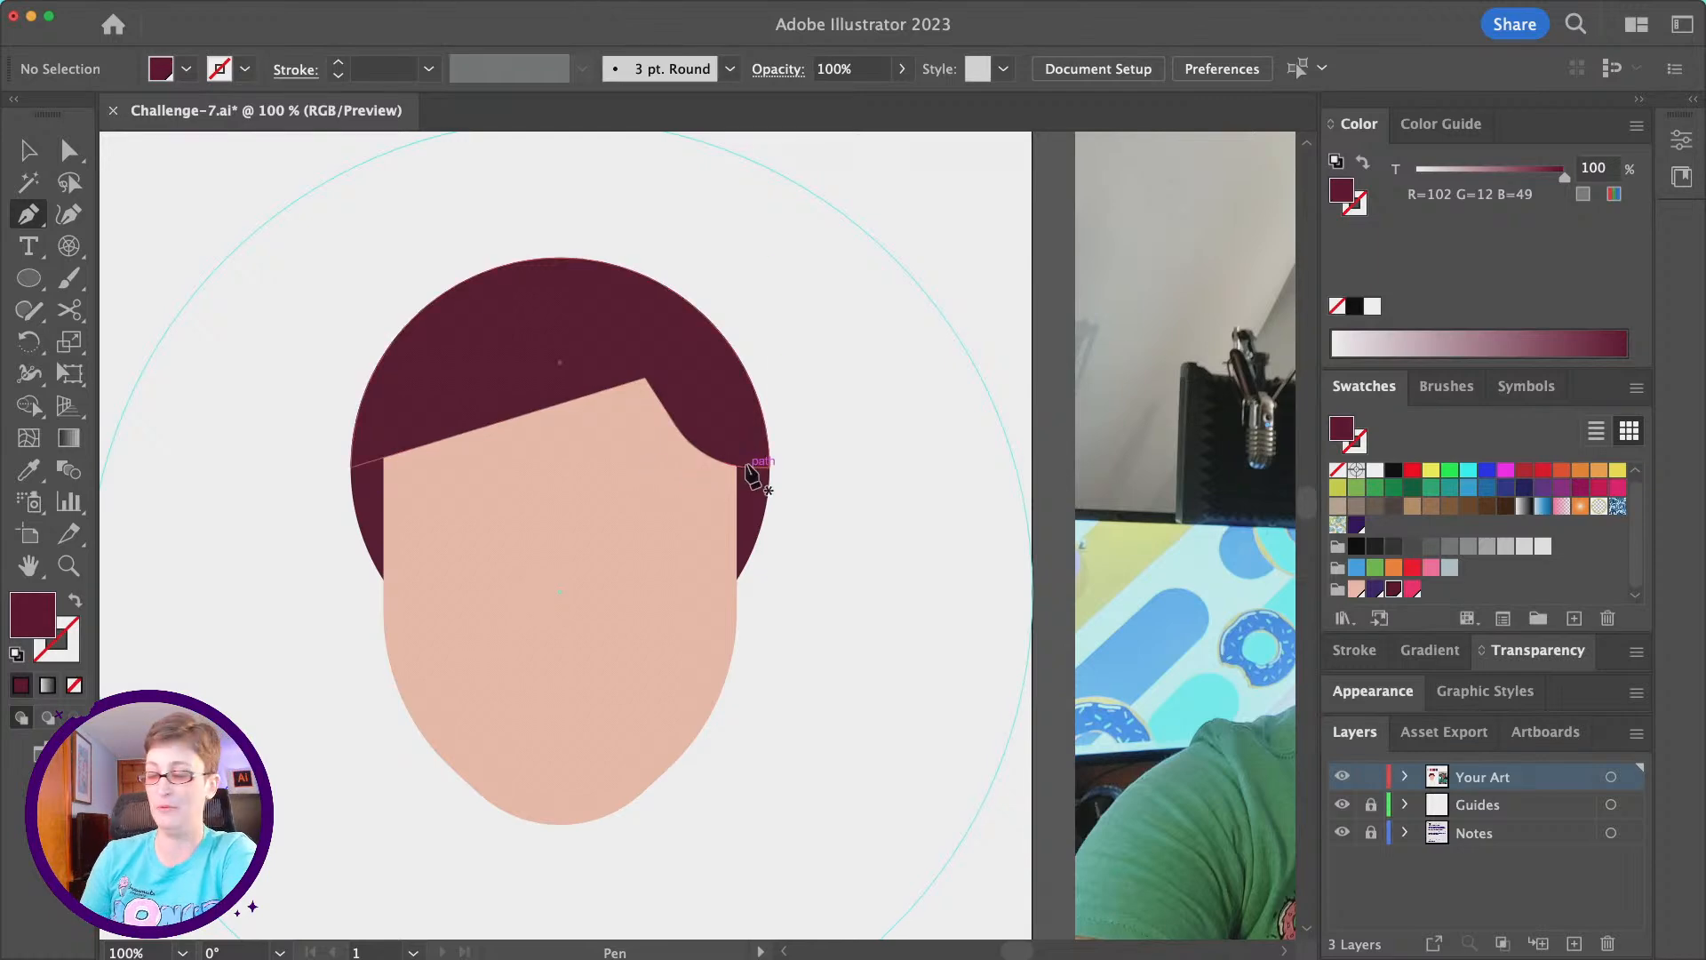
pyautogui.hscroll(3, 734, 385)
pyautogui.hscroll(-3, 737, 385)
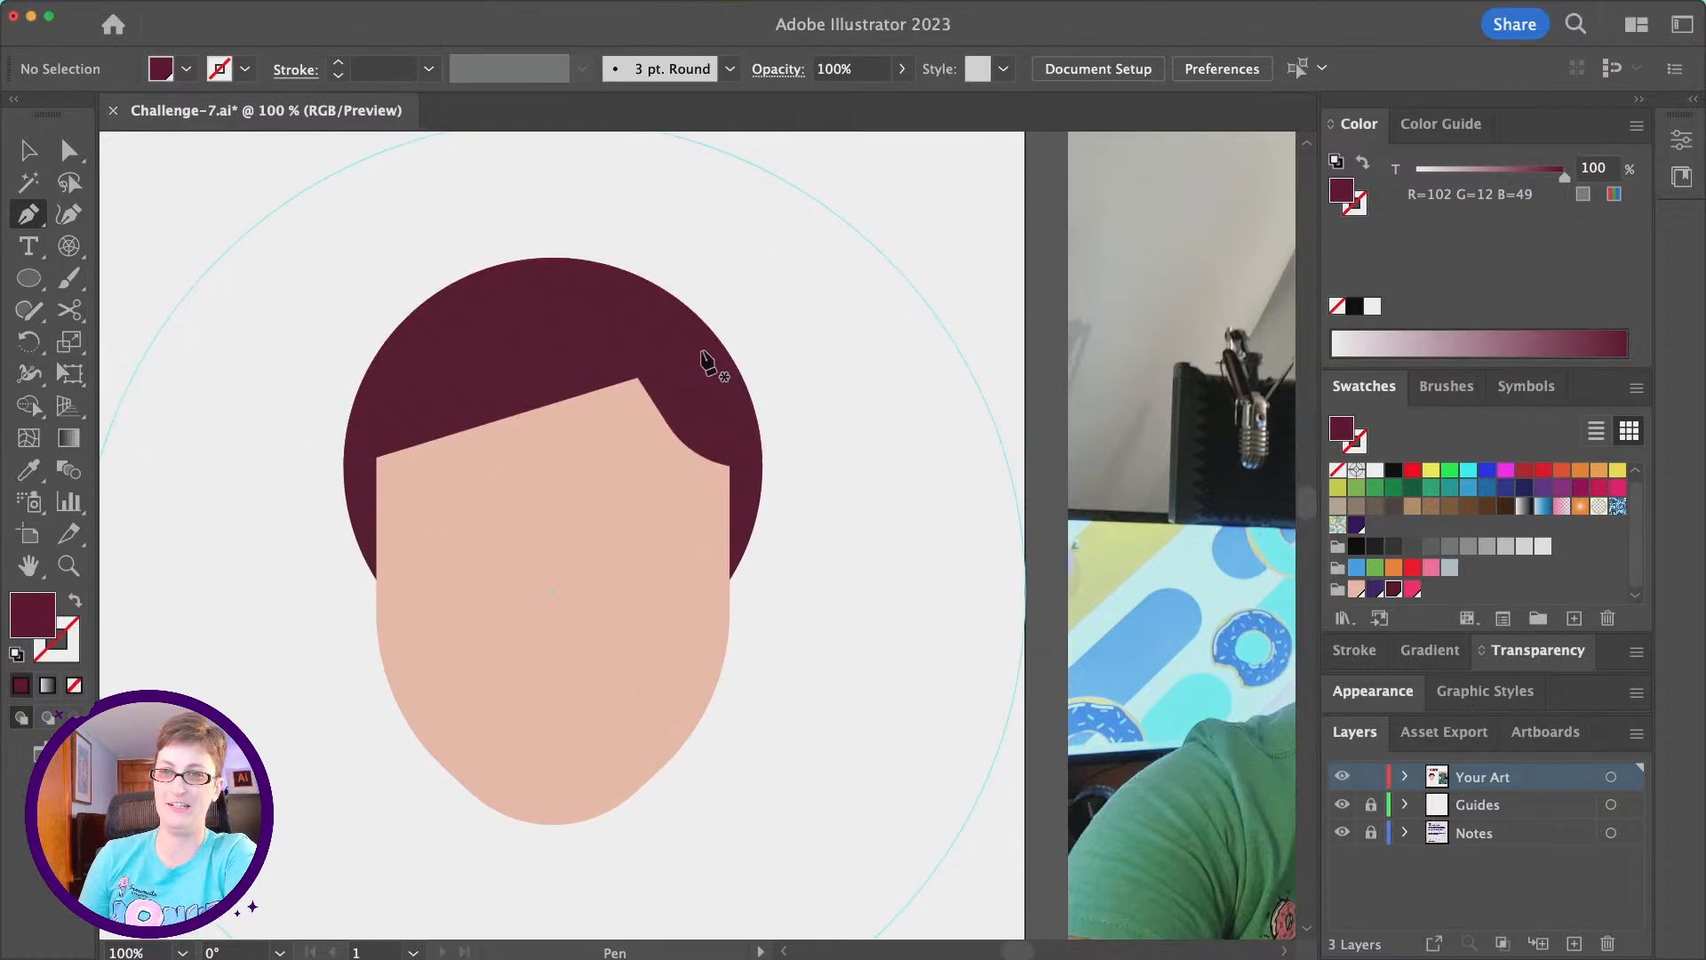
pyautogui.click(638, 378)
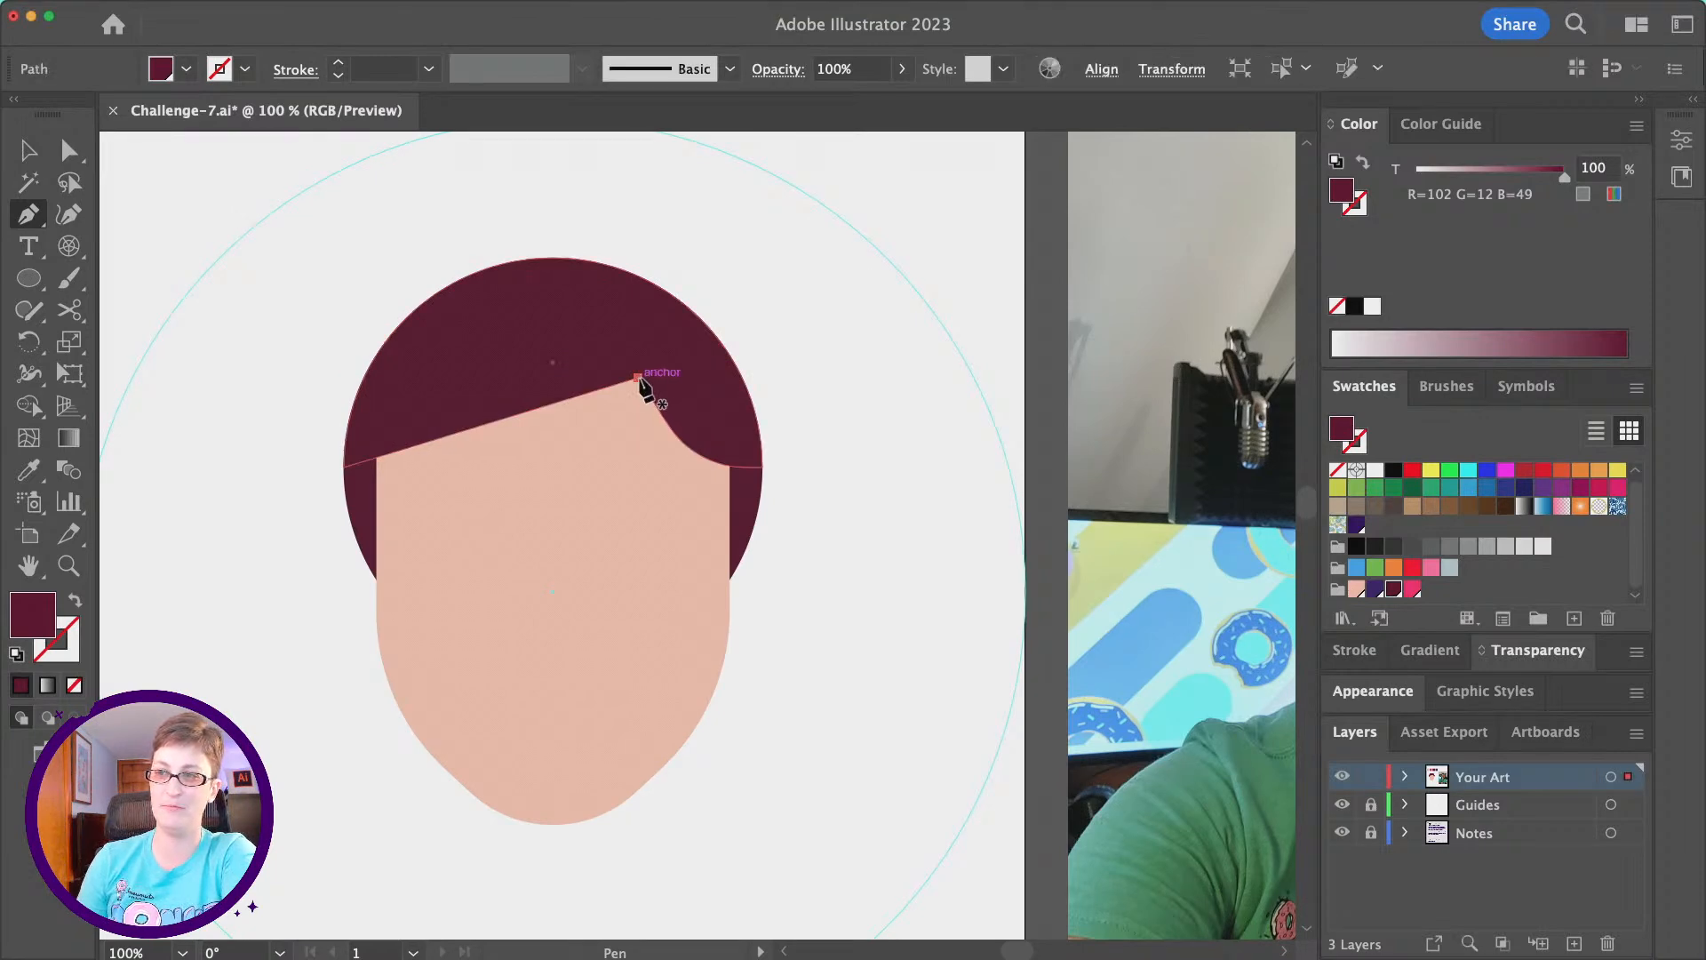
pyautogui.hscroll(2, 595, 411)
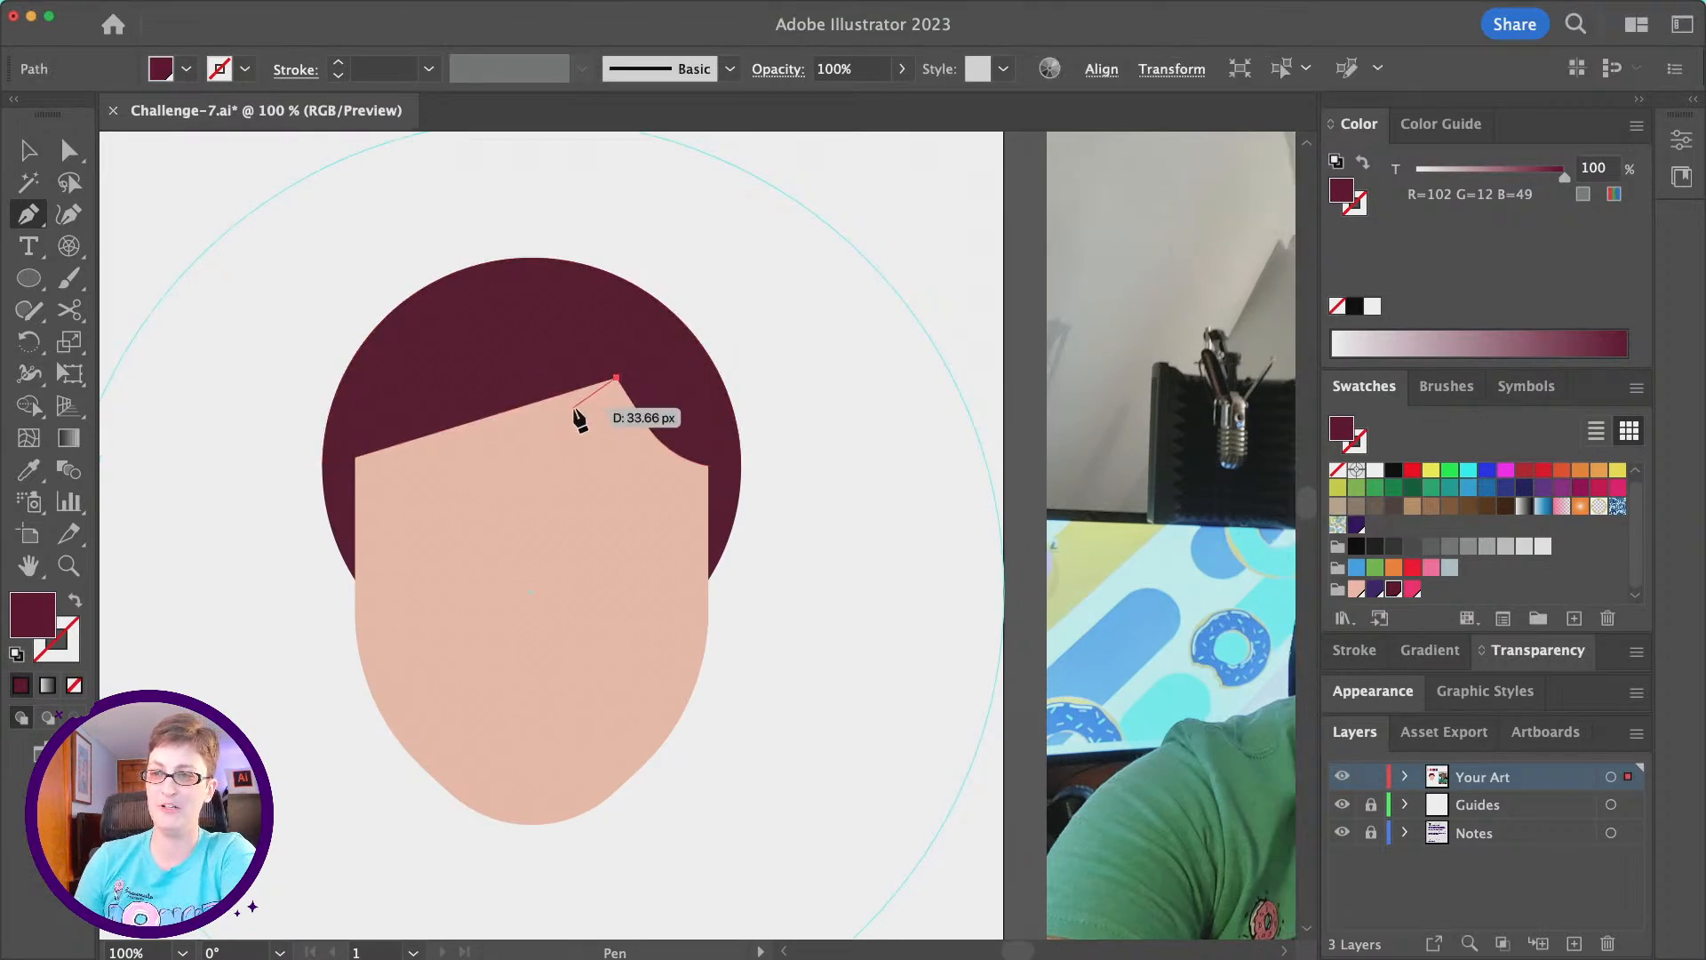
pyautogui.click(573, 408)
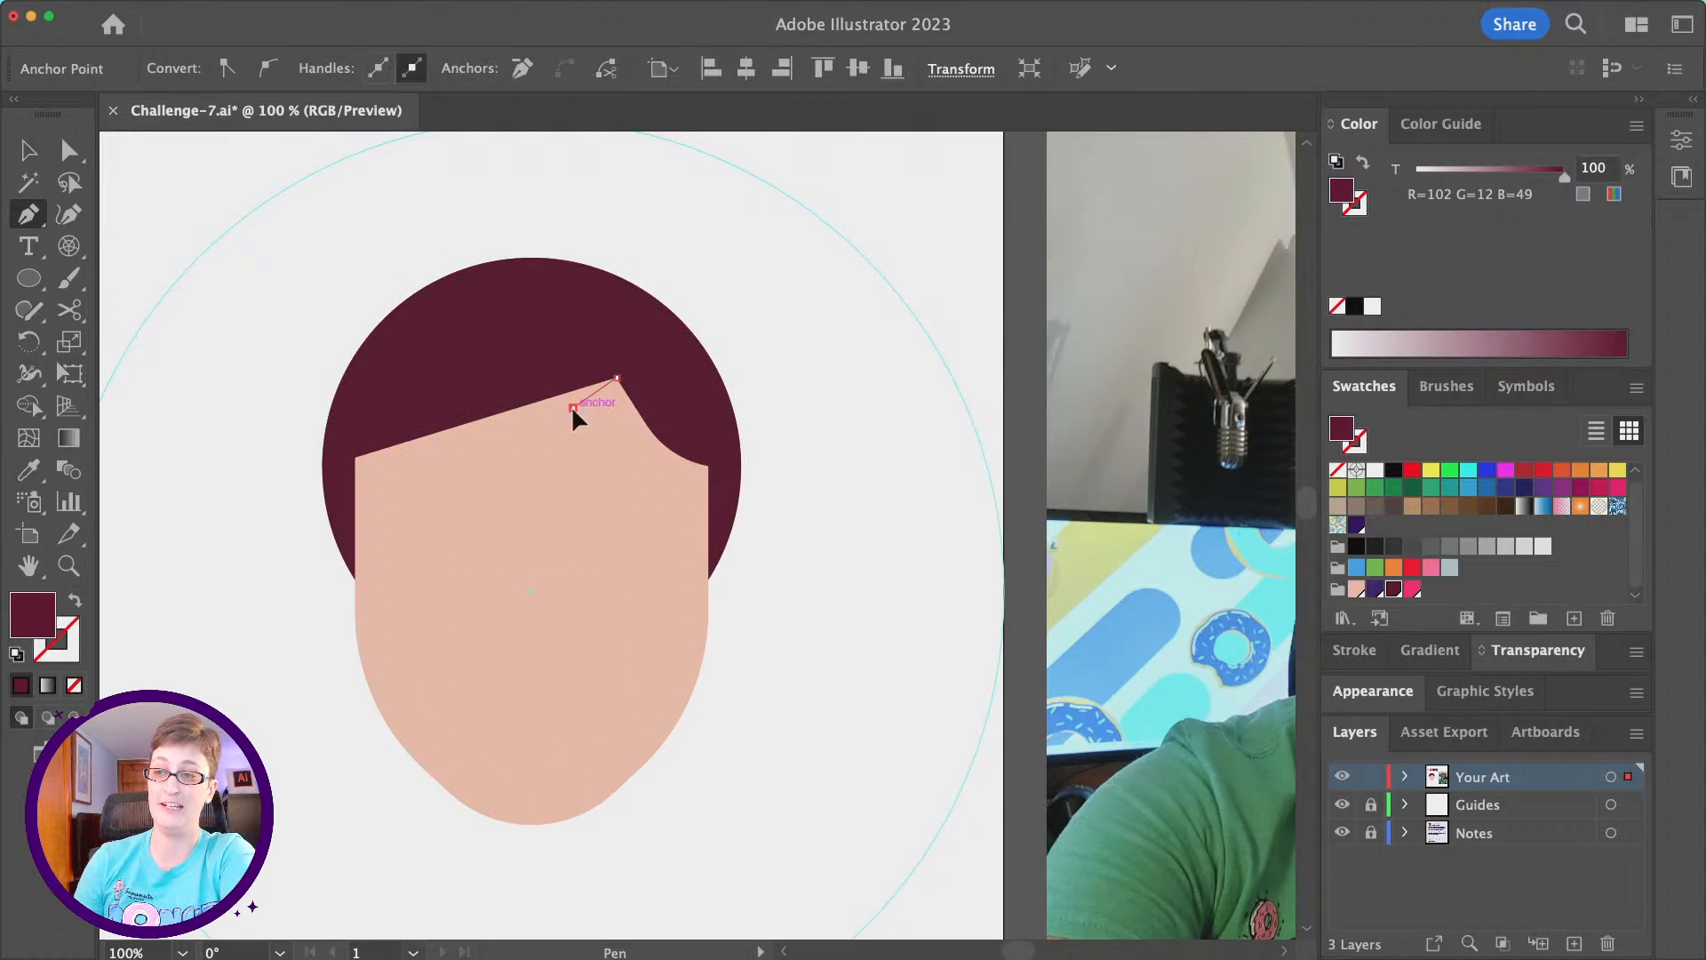
pyautogui.press('super+z')
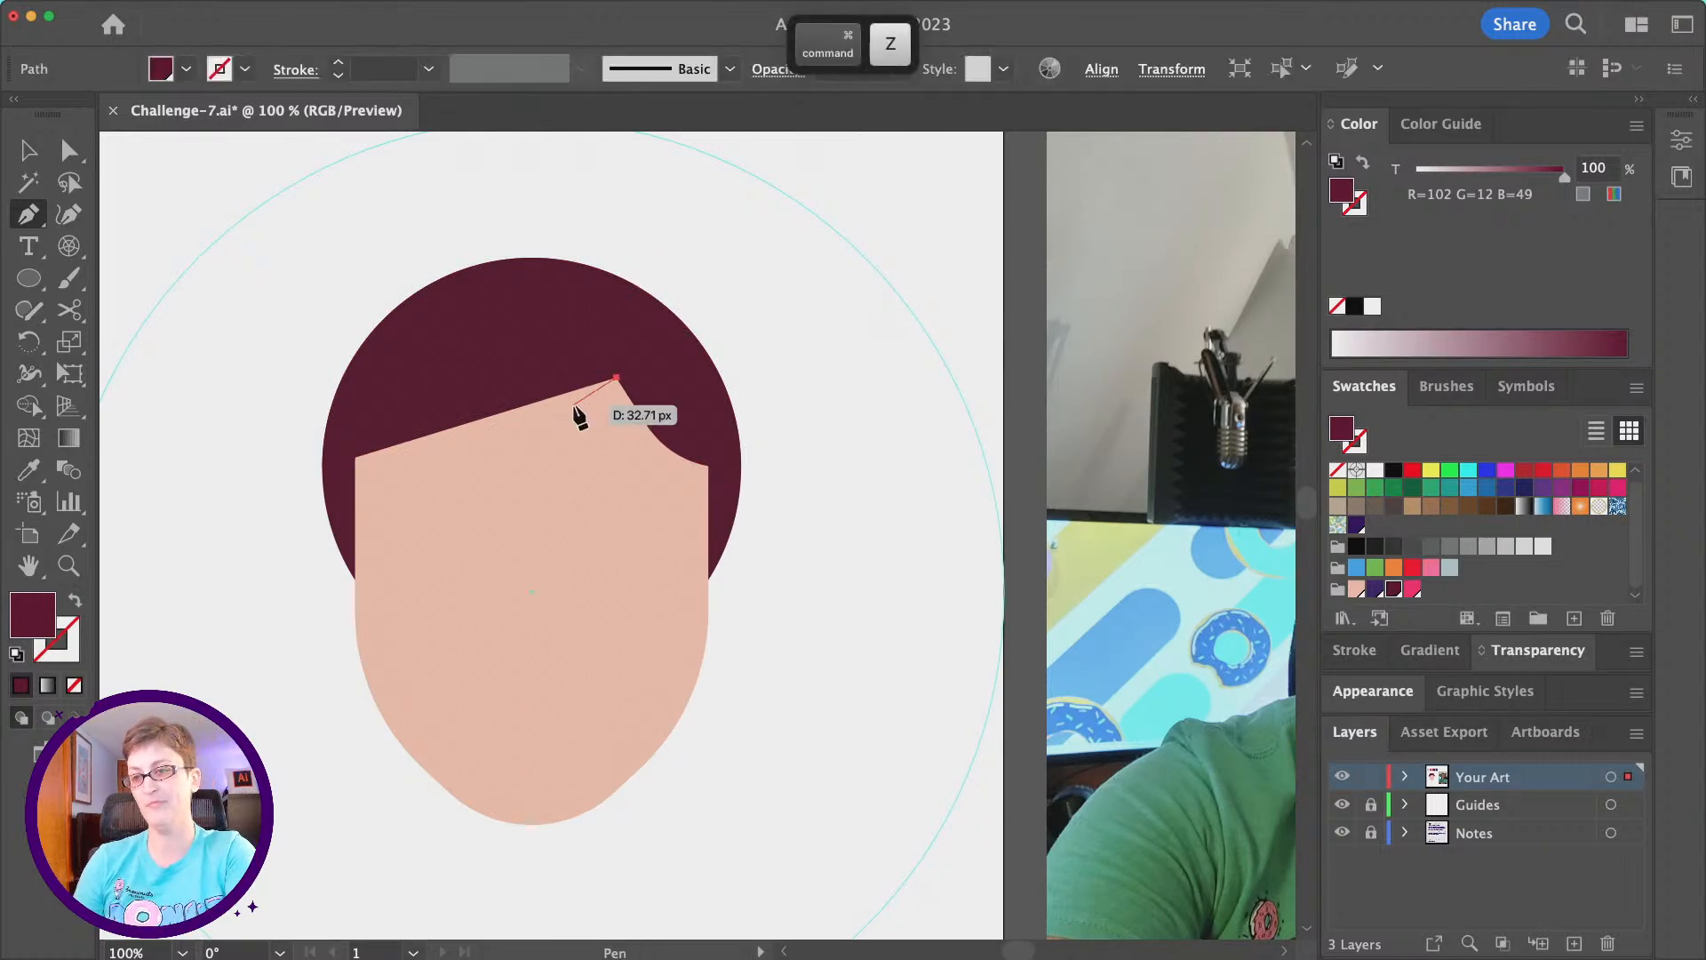
pyautogui.click(572, 408)
pyautogui.moveTo(540, 418); pyautogui.dragTo(535, 414)
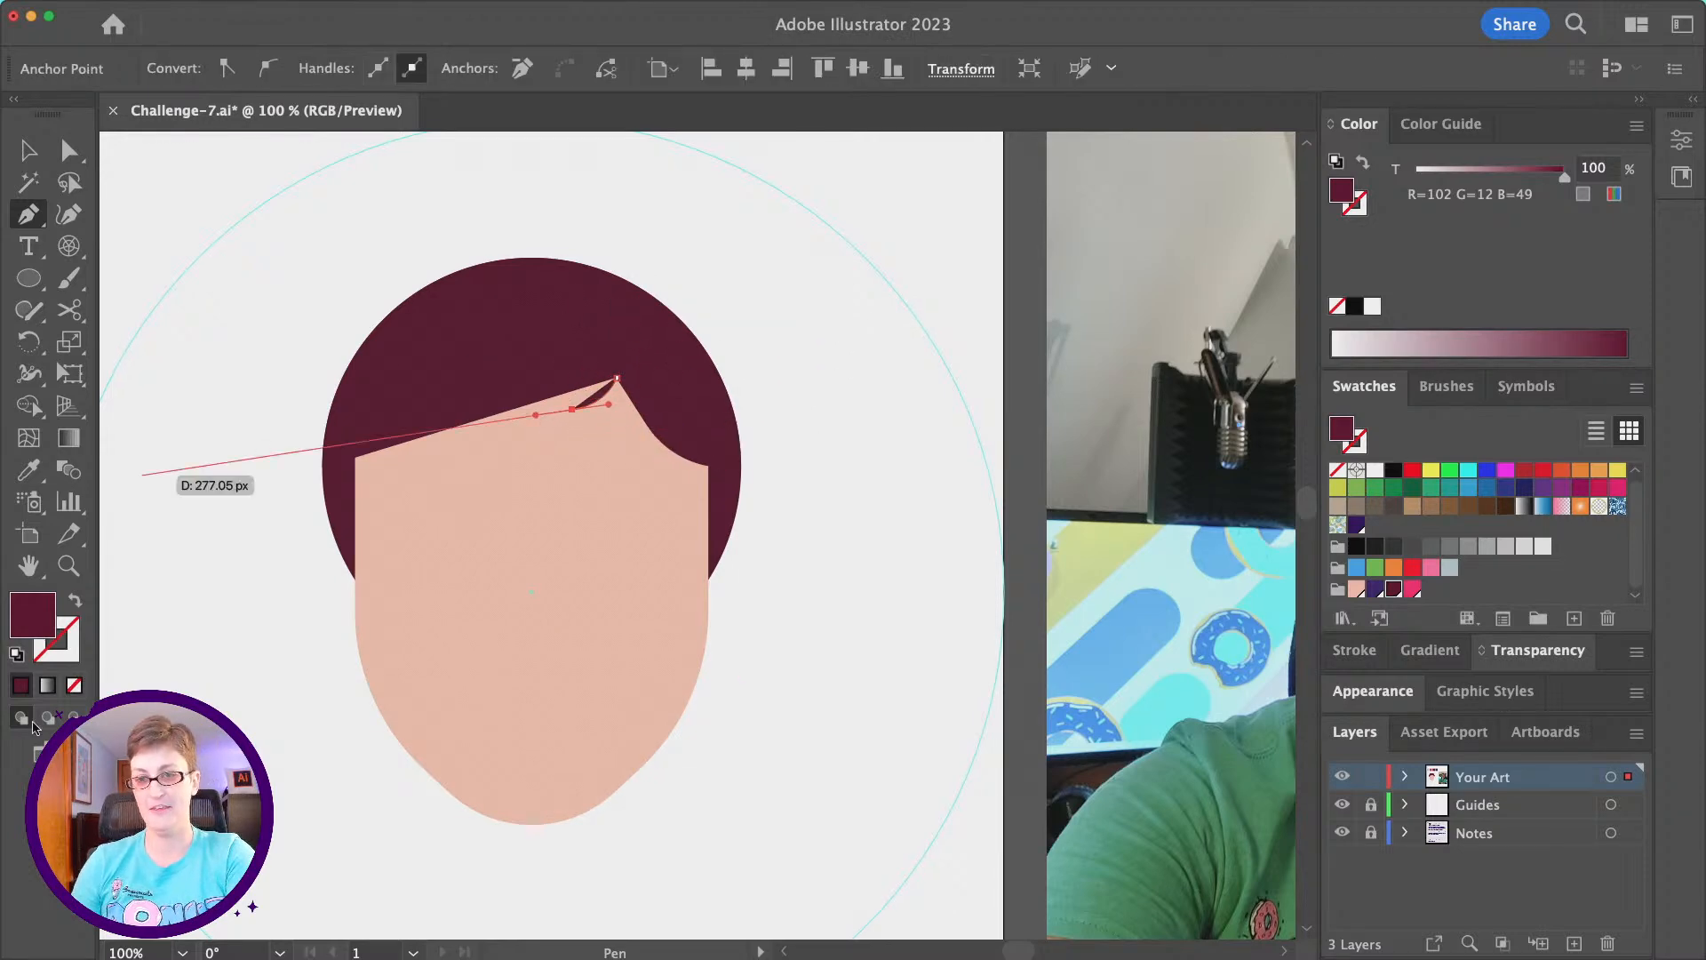
# - Swap the strand's fill and stroke to give it a maroon stroke with no fill, and end the path
pyautogui.click(76, 601)
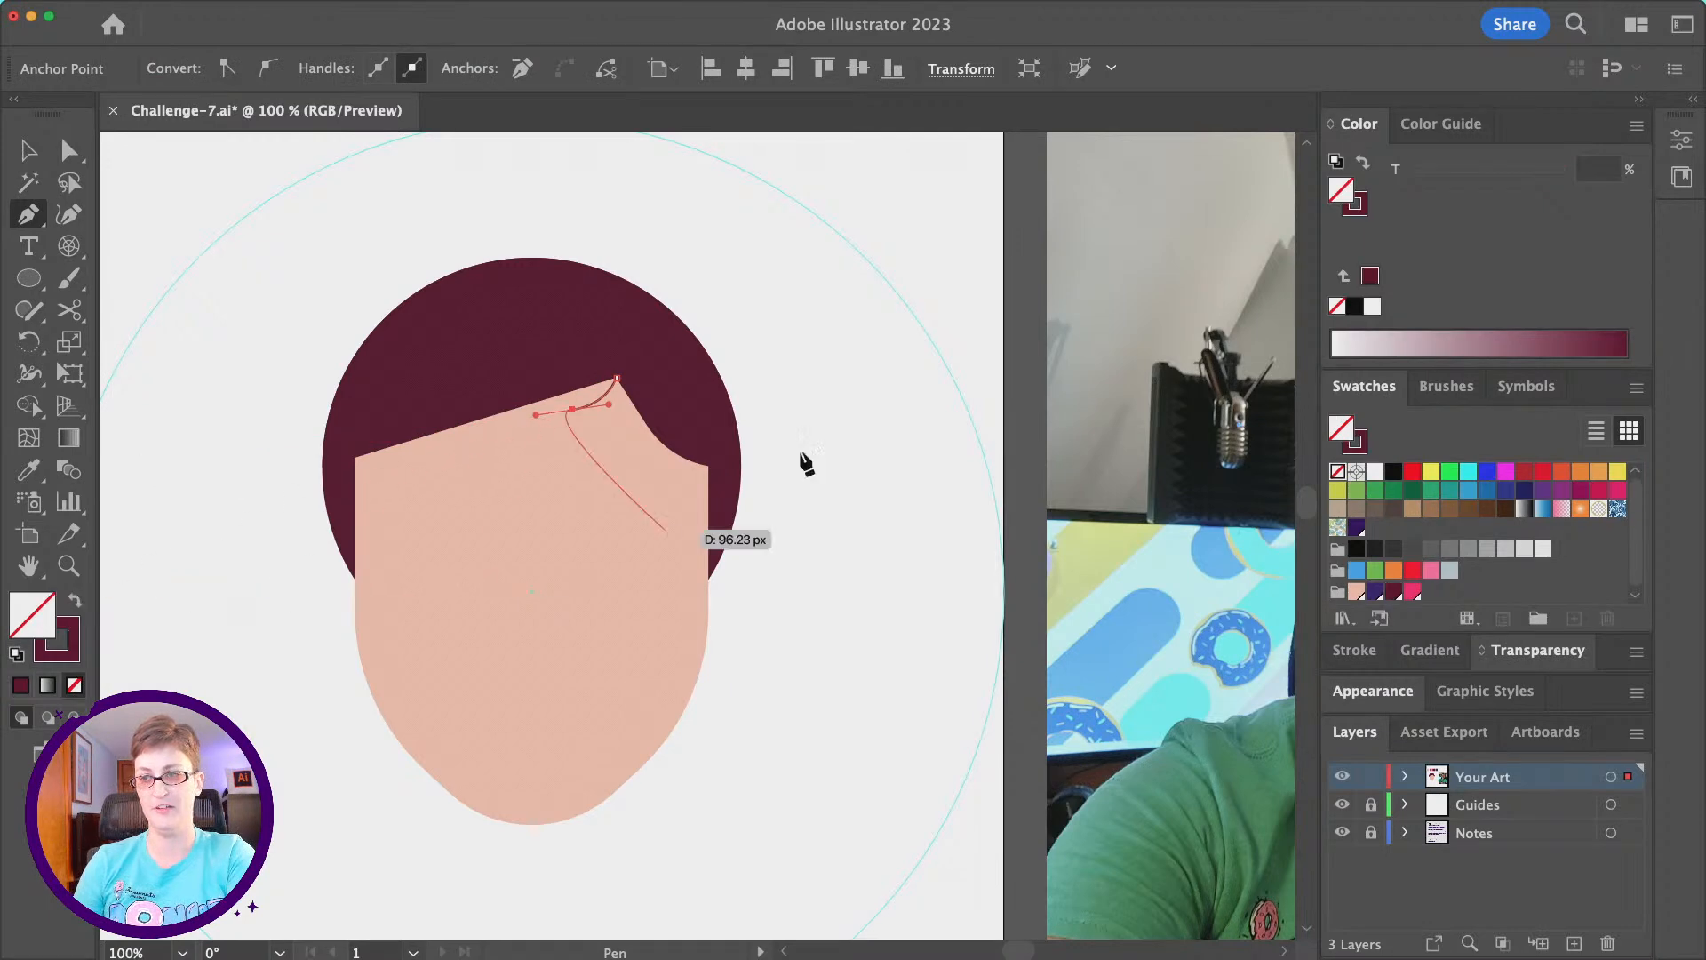
pyautogui.click(29, 162)
pyautogui.click(871, 437)
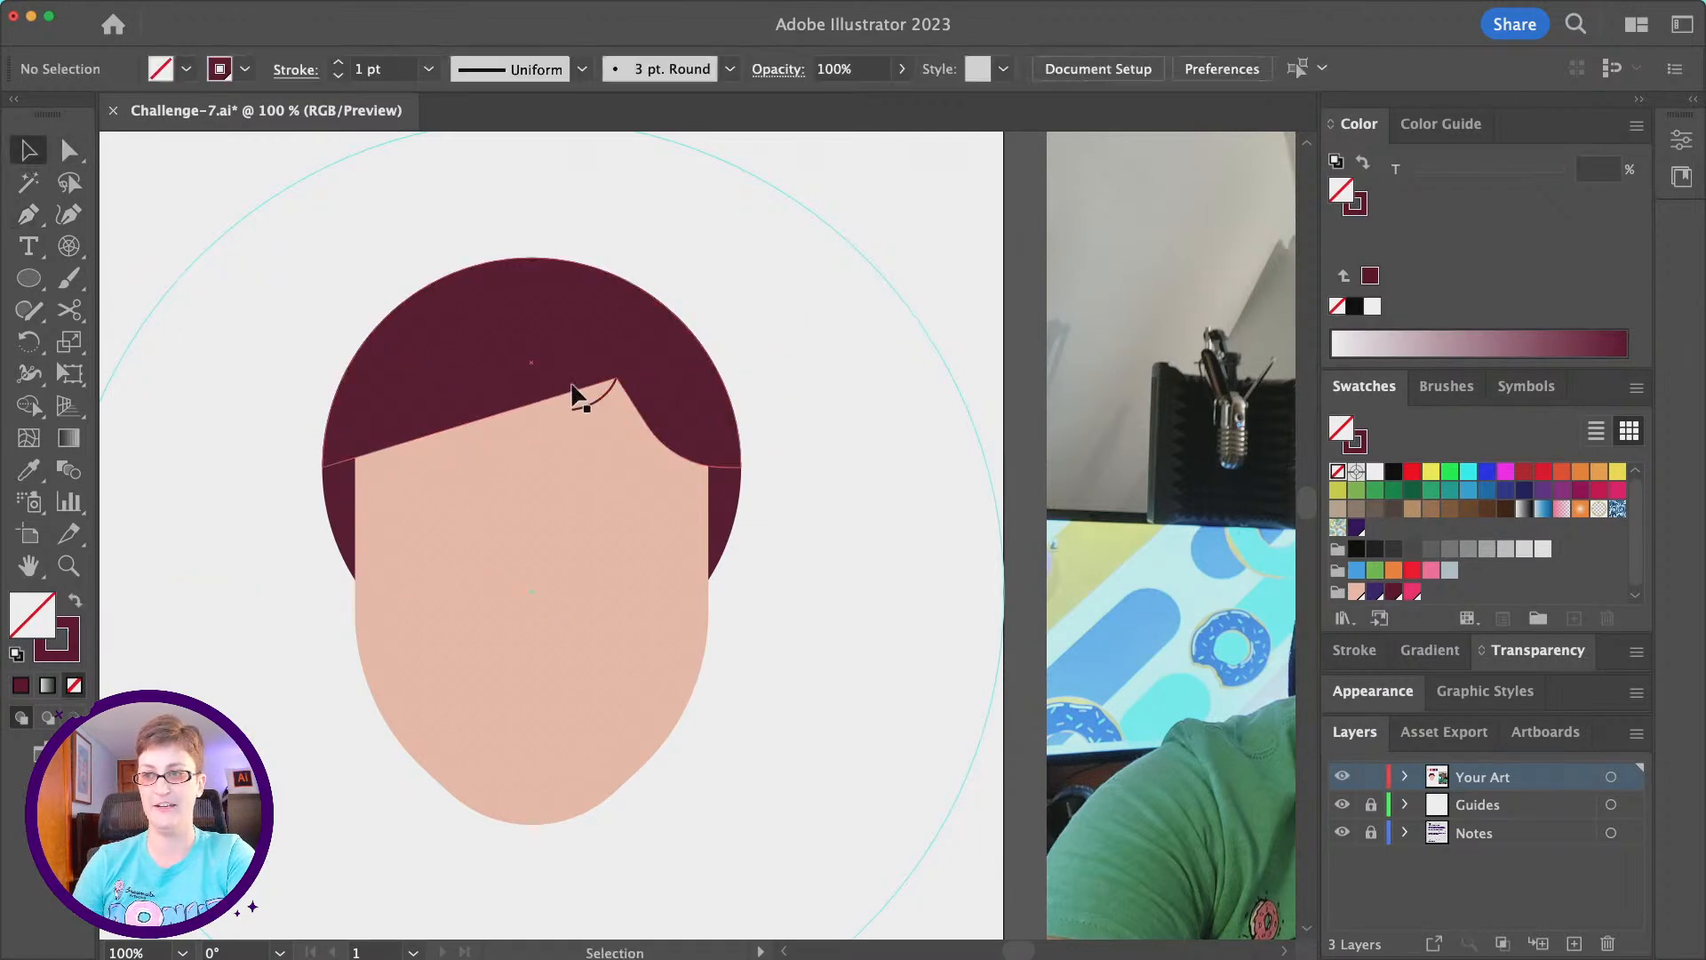
# - Give the forehead strand a round cap and a stroke weight of 6 pt, and deselect it
pyautogui.click(583, 406)
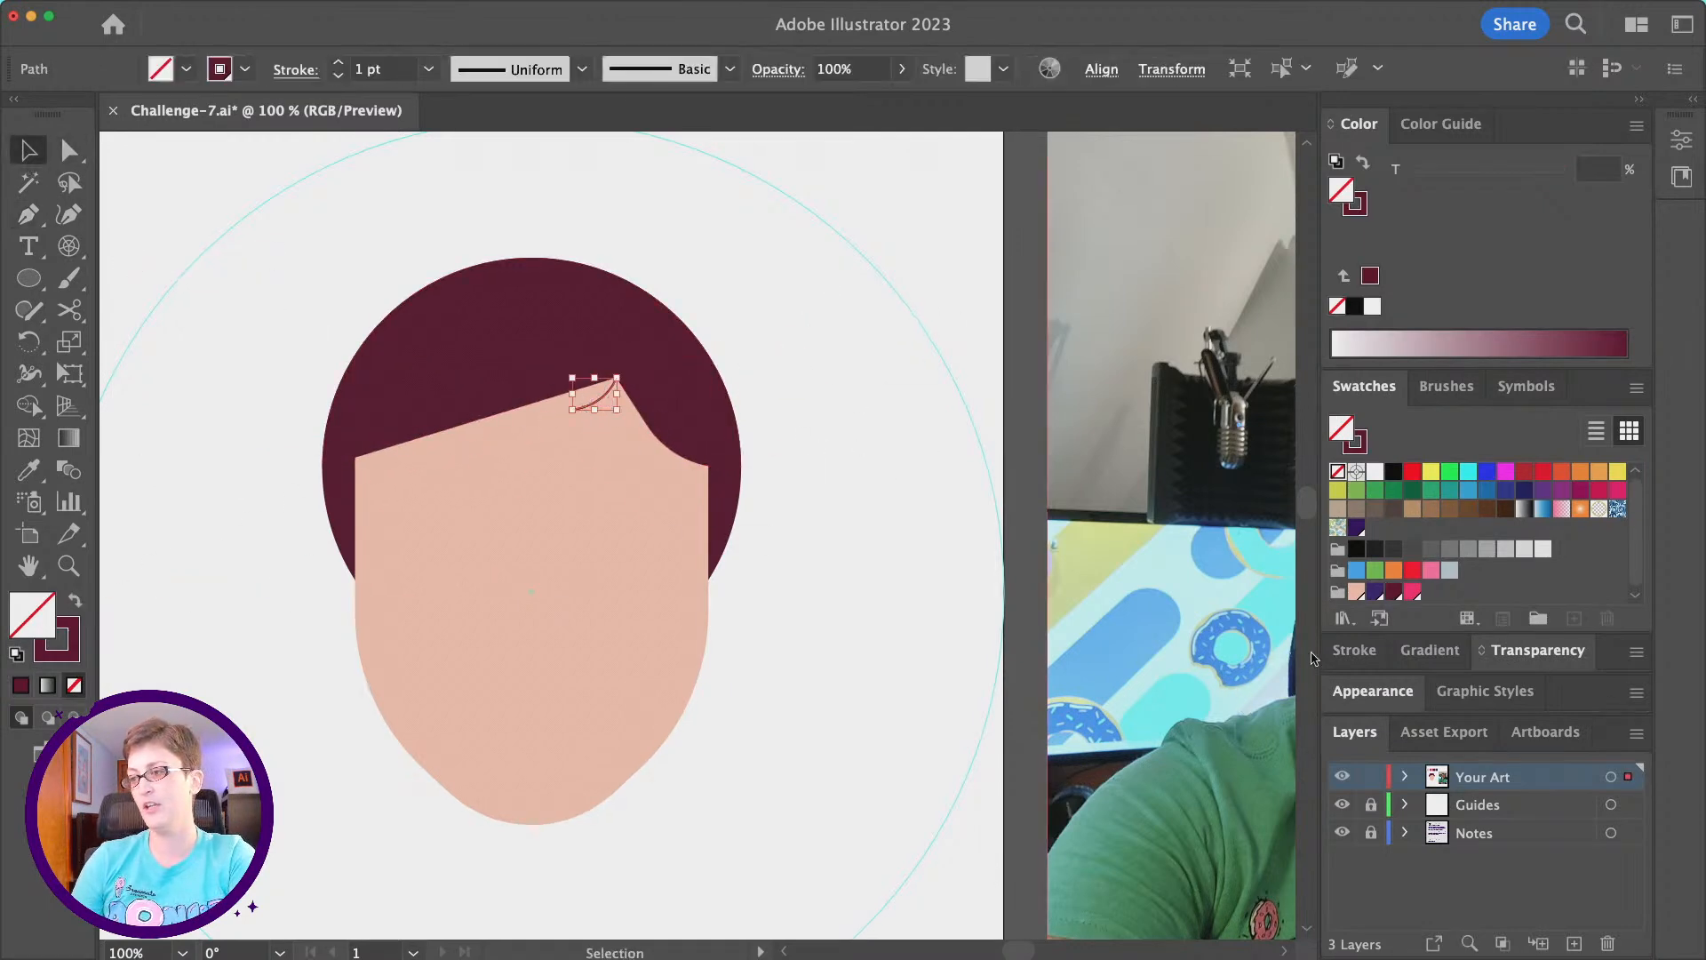
pyautogui.click(1353, 651)
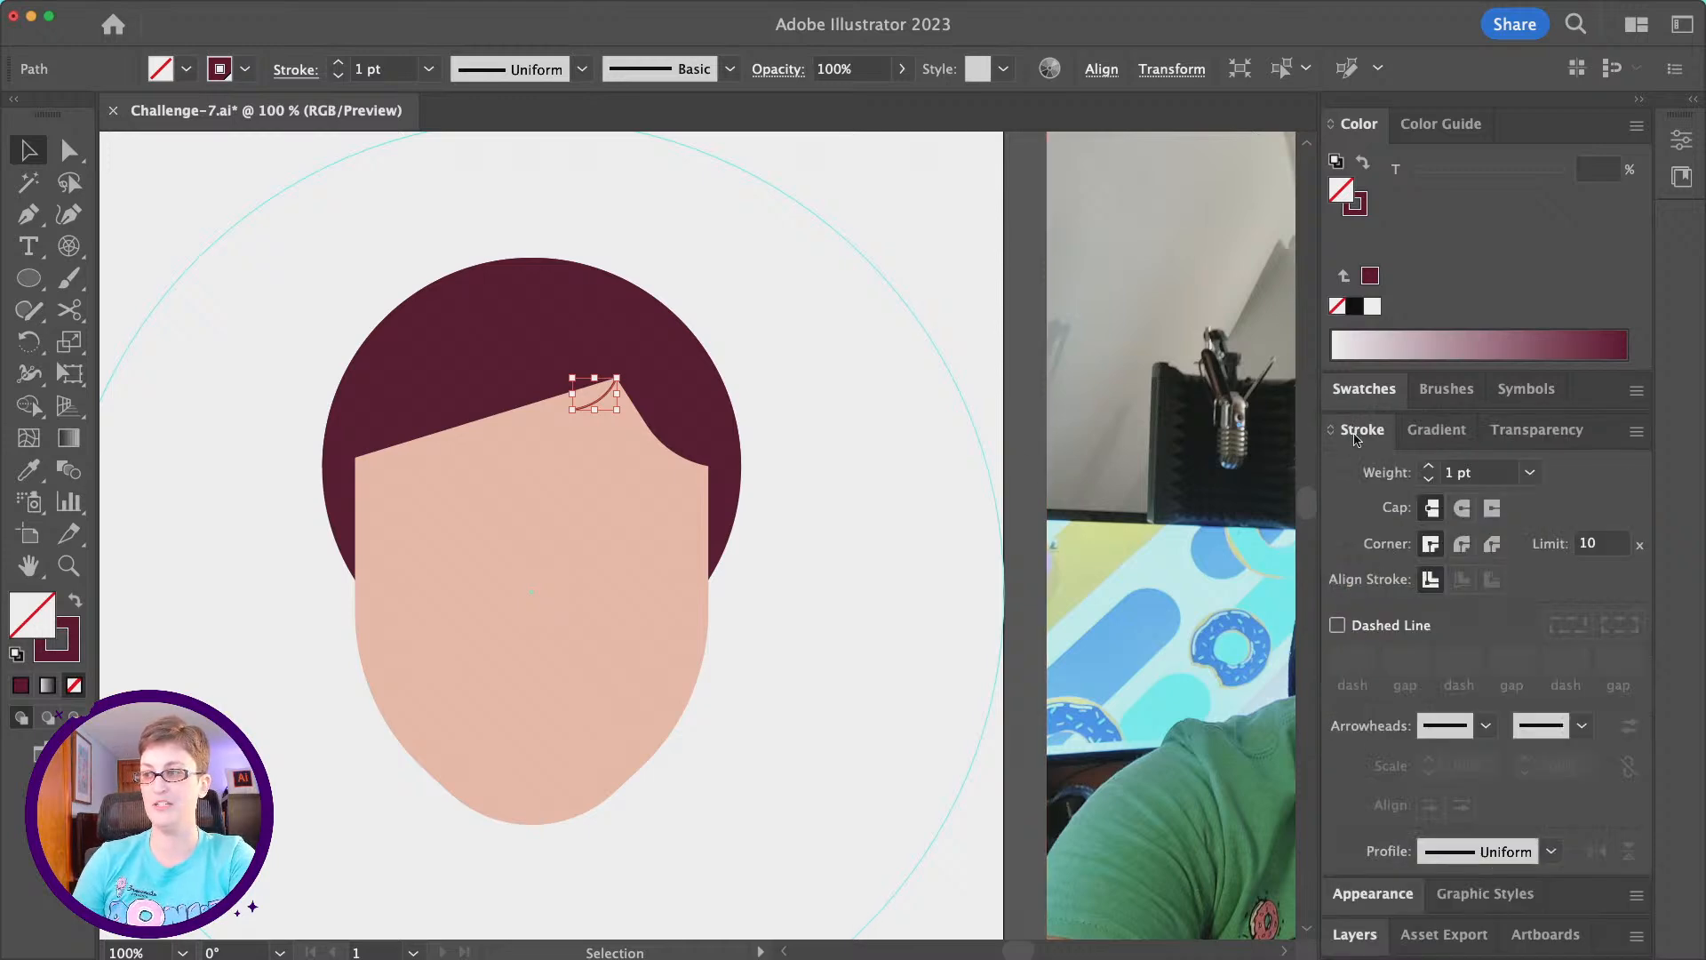
pyautogui.doubleClick(1353, 434)
pyautogui.doubleClick(1348, 607)
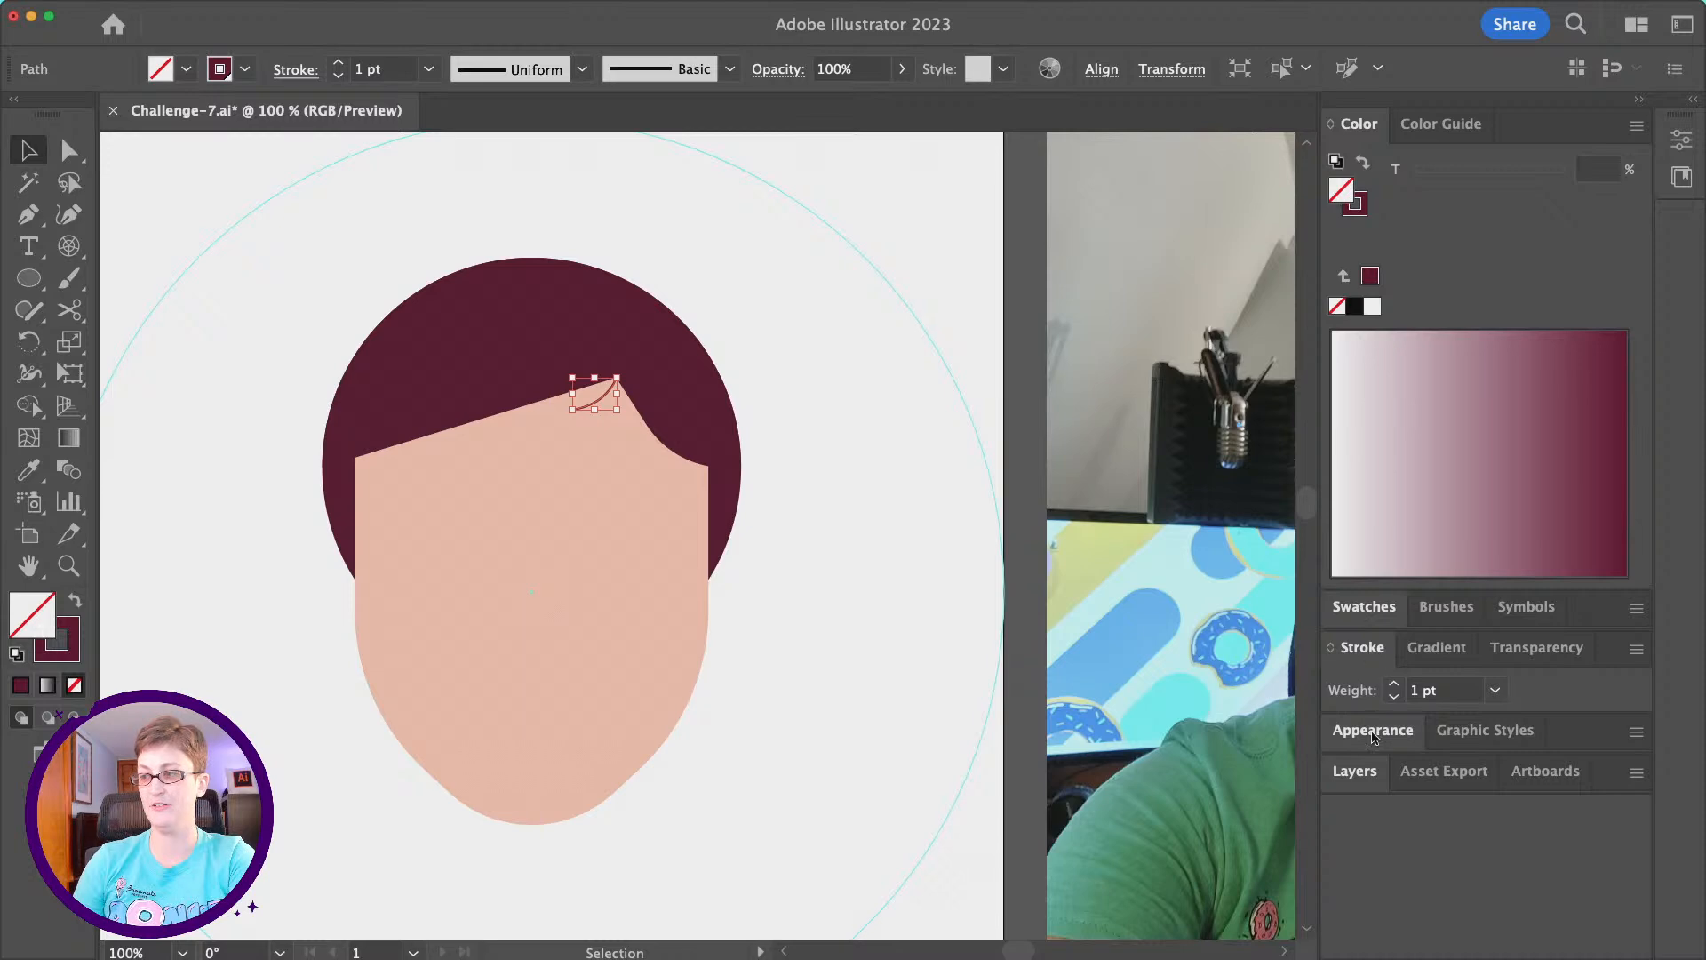
pyautogui.doubleClick(1356, 652)
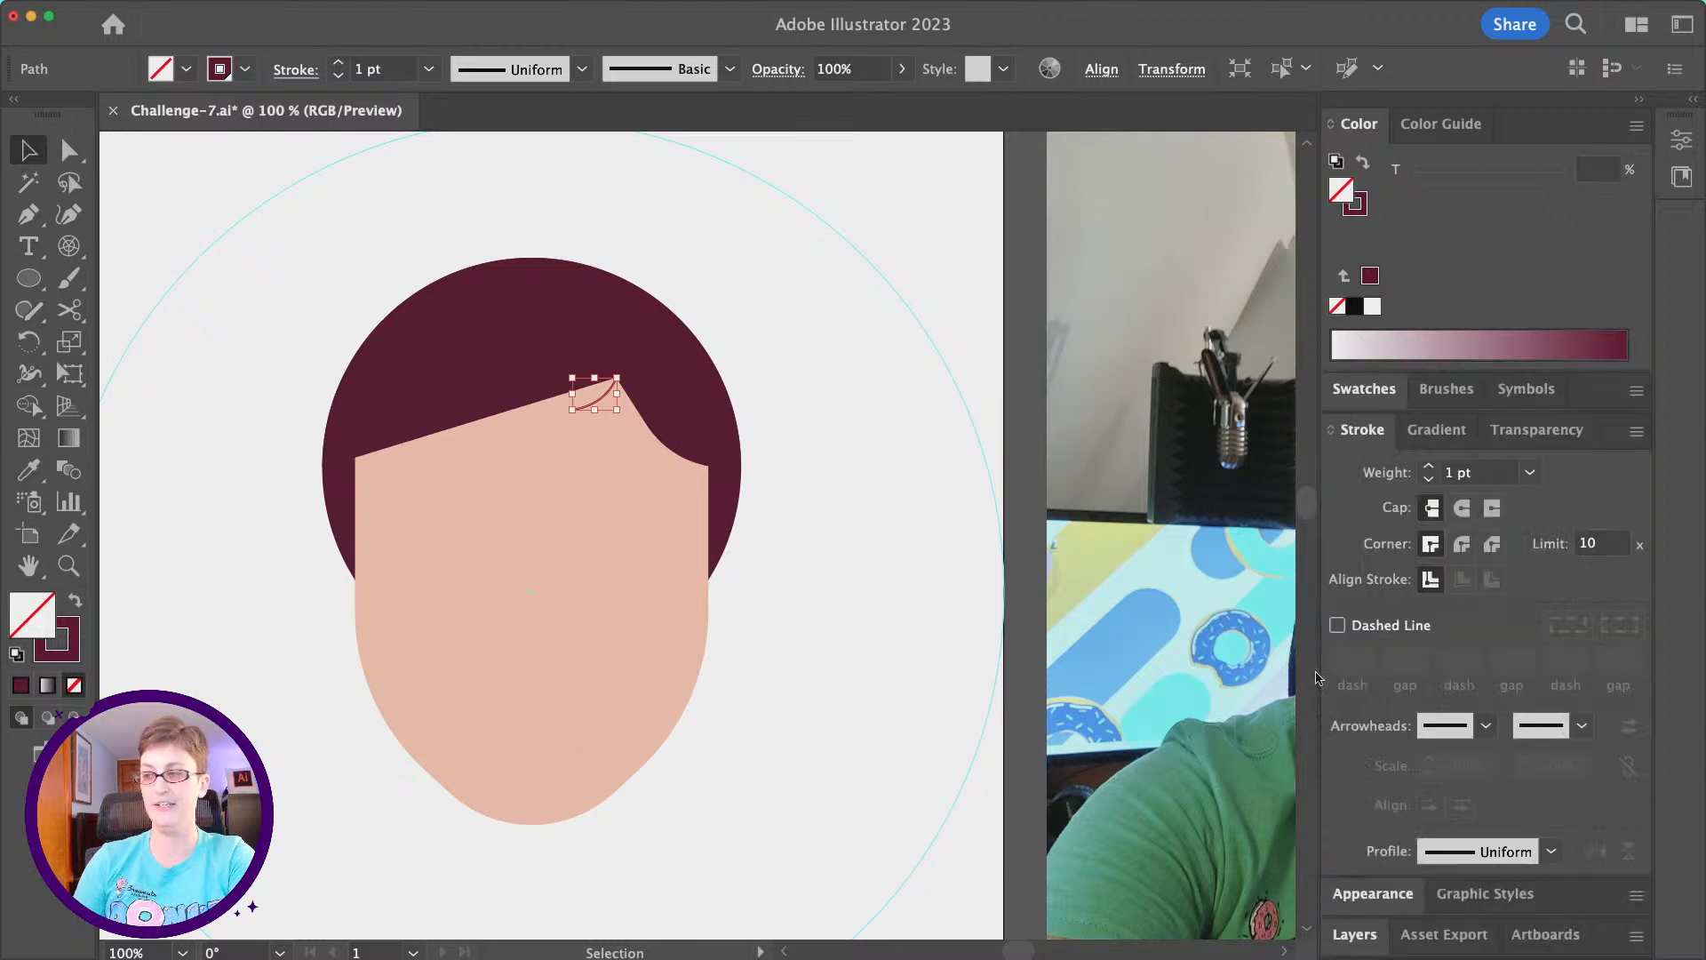
pyautogui.click(1461, 508)
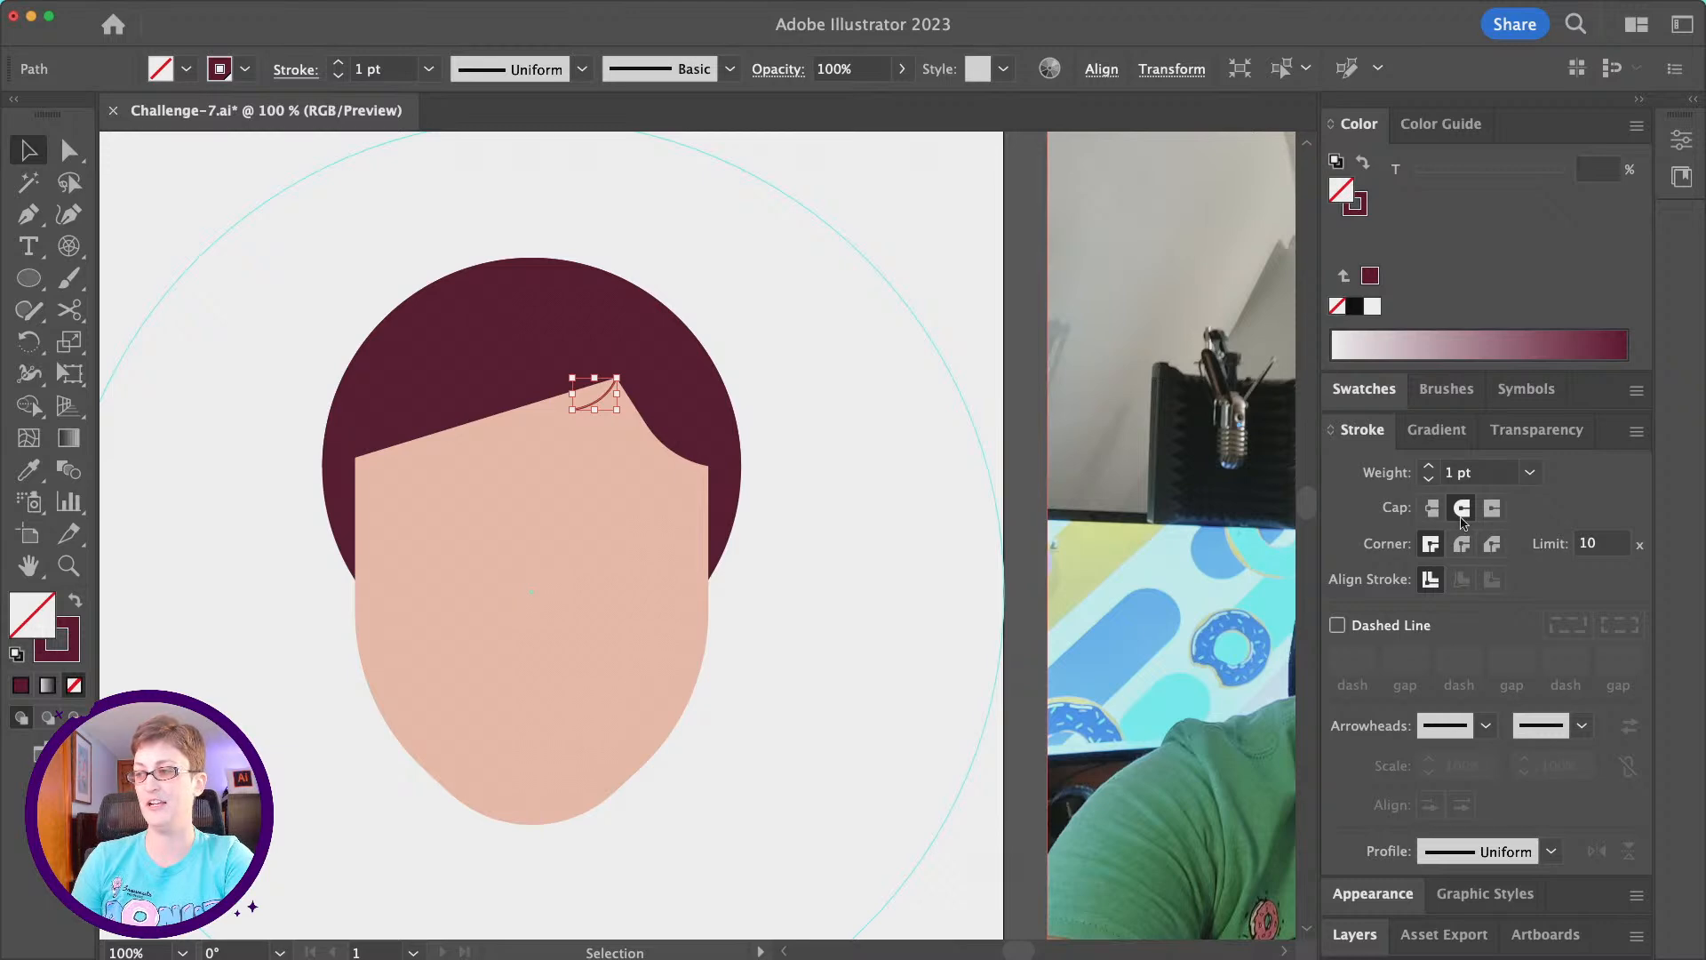
pyautogui.click(1490, 478)
pyautogui.press('Up')
pyautogui.press('Up')
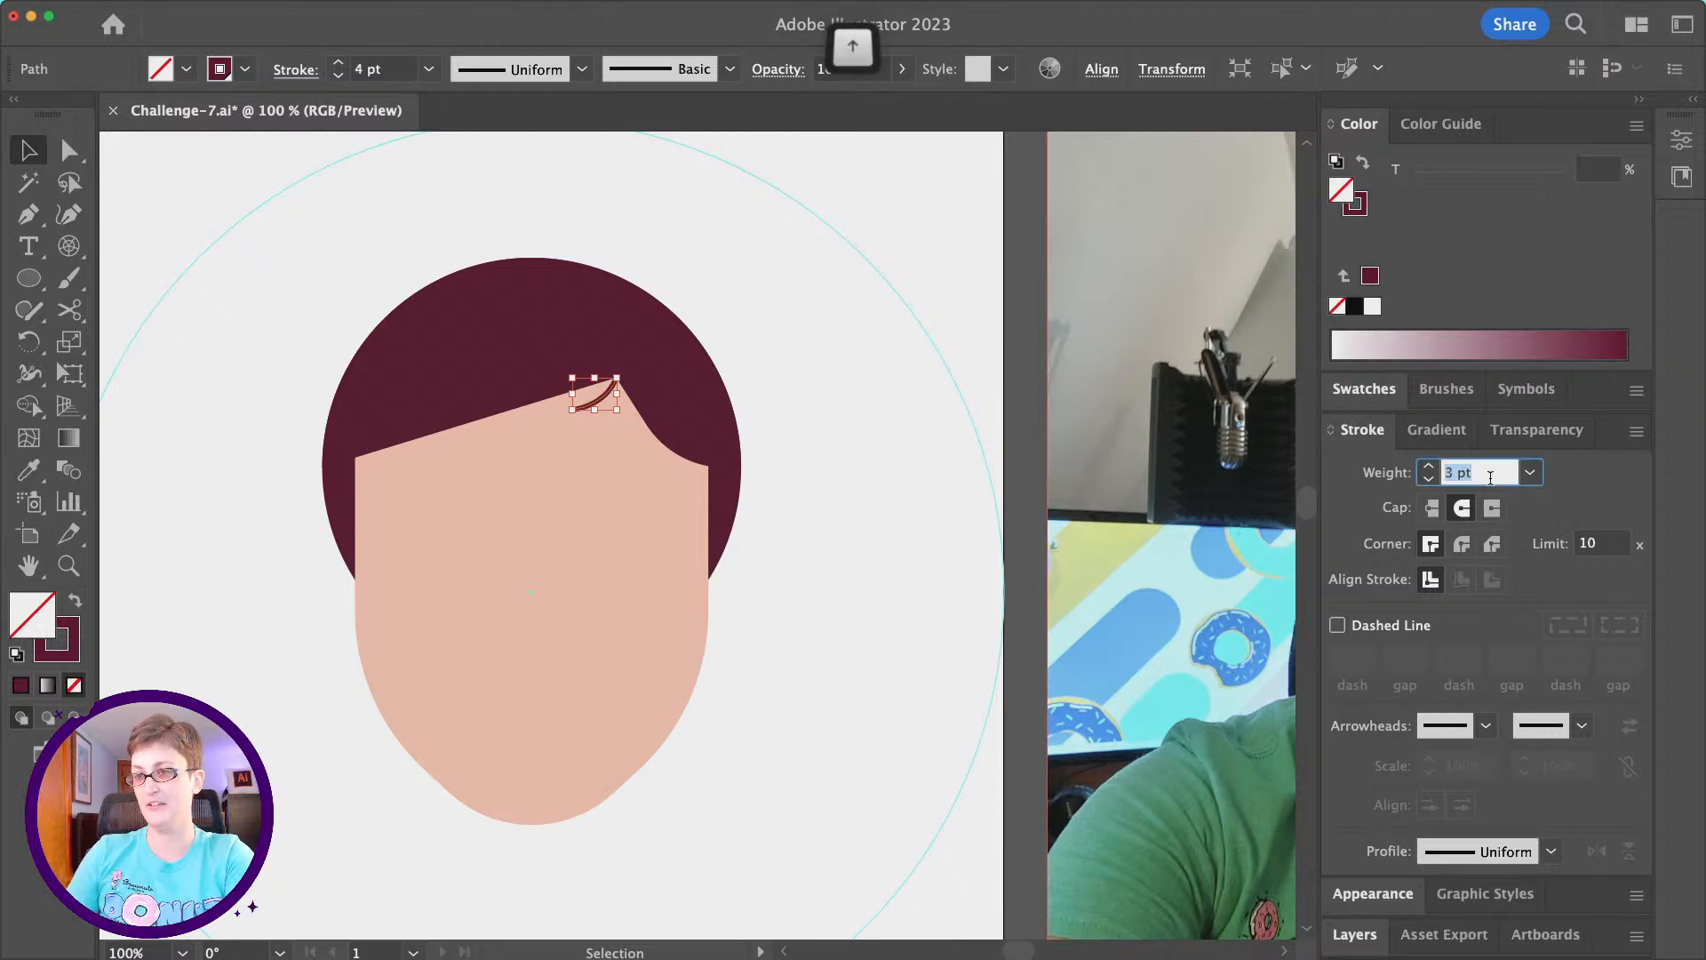
pyautogui.press('Up')
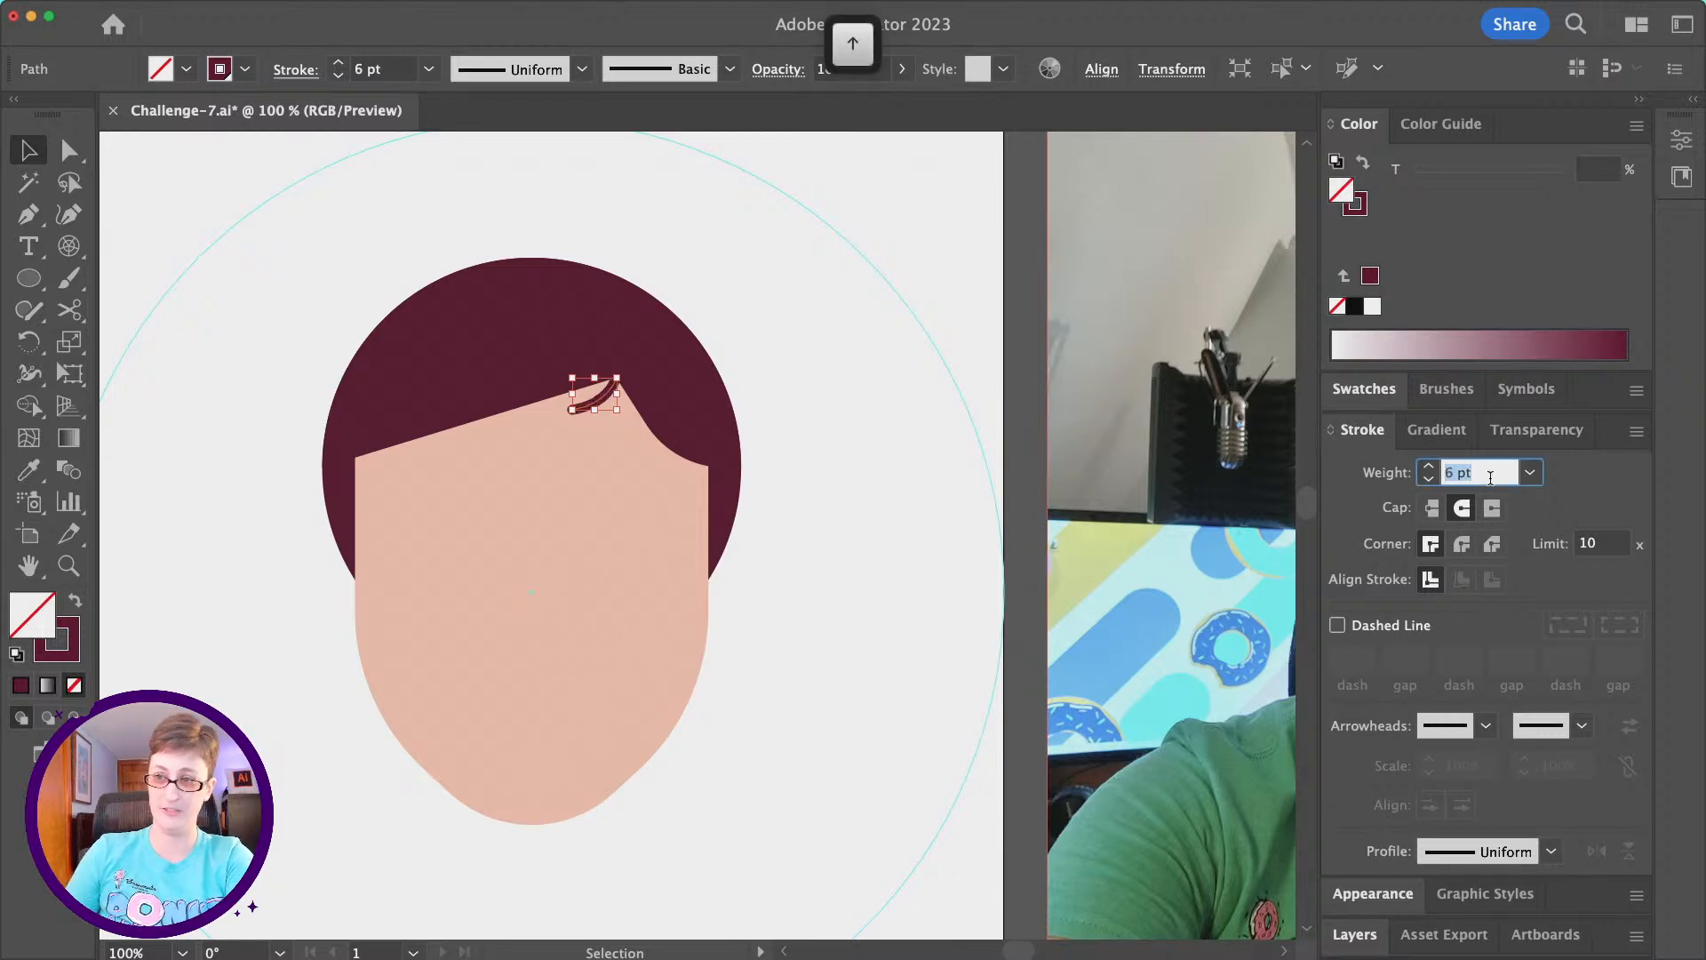
pyautogui.click(834, 293)
# - Draw a three-point Pen path of two small flyaway strands meeting at the upper right edge of the hair, and deselect it
pyautogui.press('p')
pyautogui.click(616, 253)
pyautogui.moveTo(635, 284); pyautogui.dragTo(693, 286)
pyautogui.press('v')
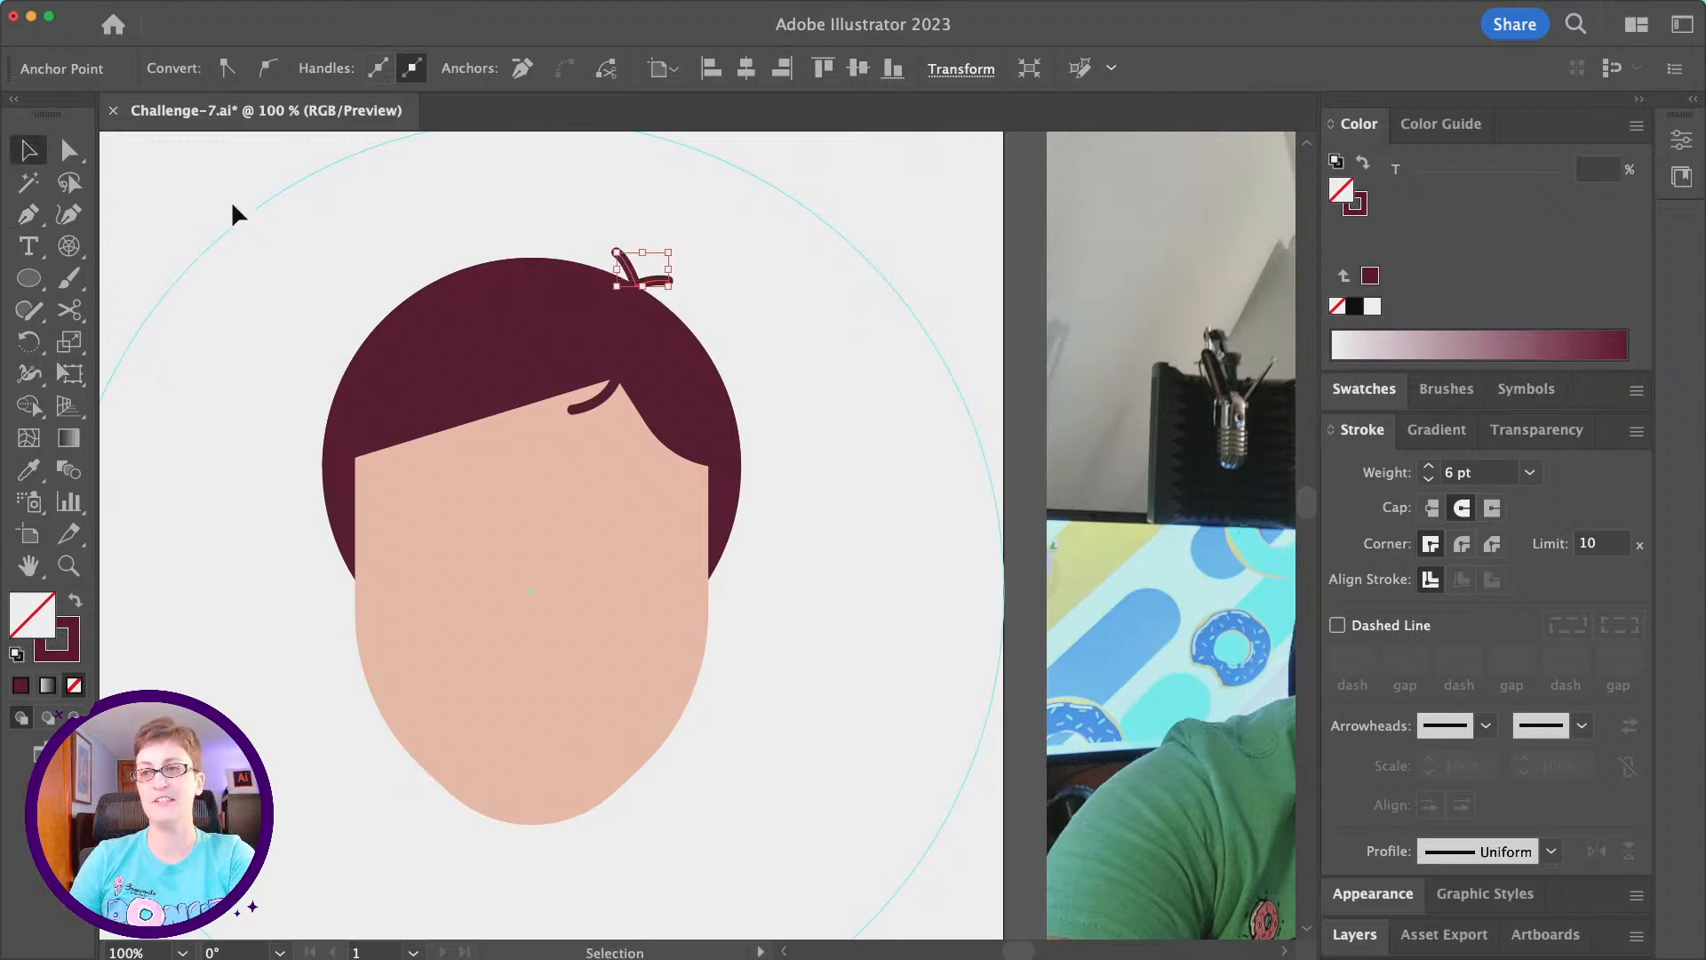
pyautogui.click(225, 213)
# - Draw a small unfilled circle with the 6 pt maroon stroke on the artboard's upper left, and deselect it
pyautogui.click(27, 213)
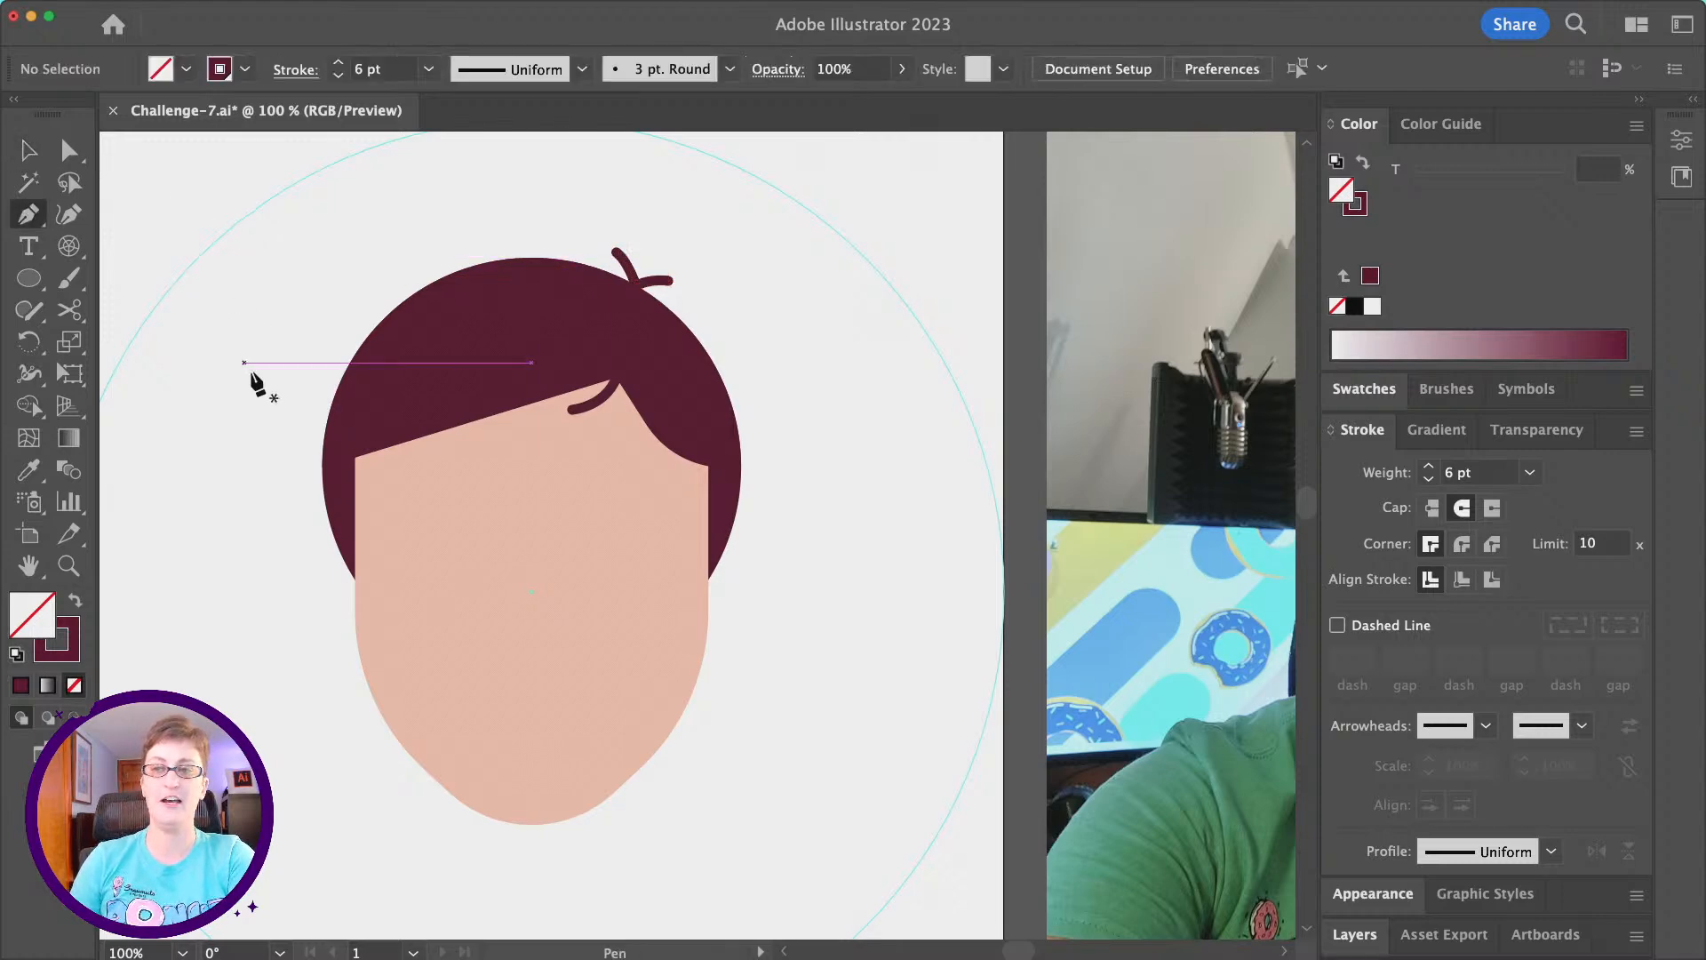
pyautogui.scroll(5, 620, 340)
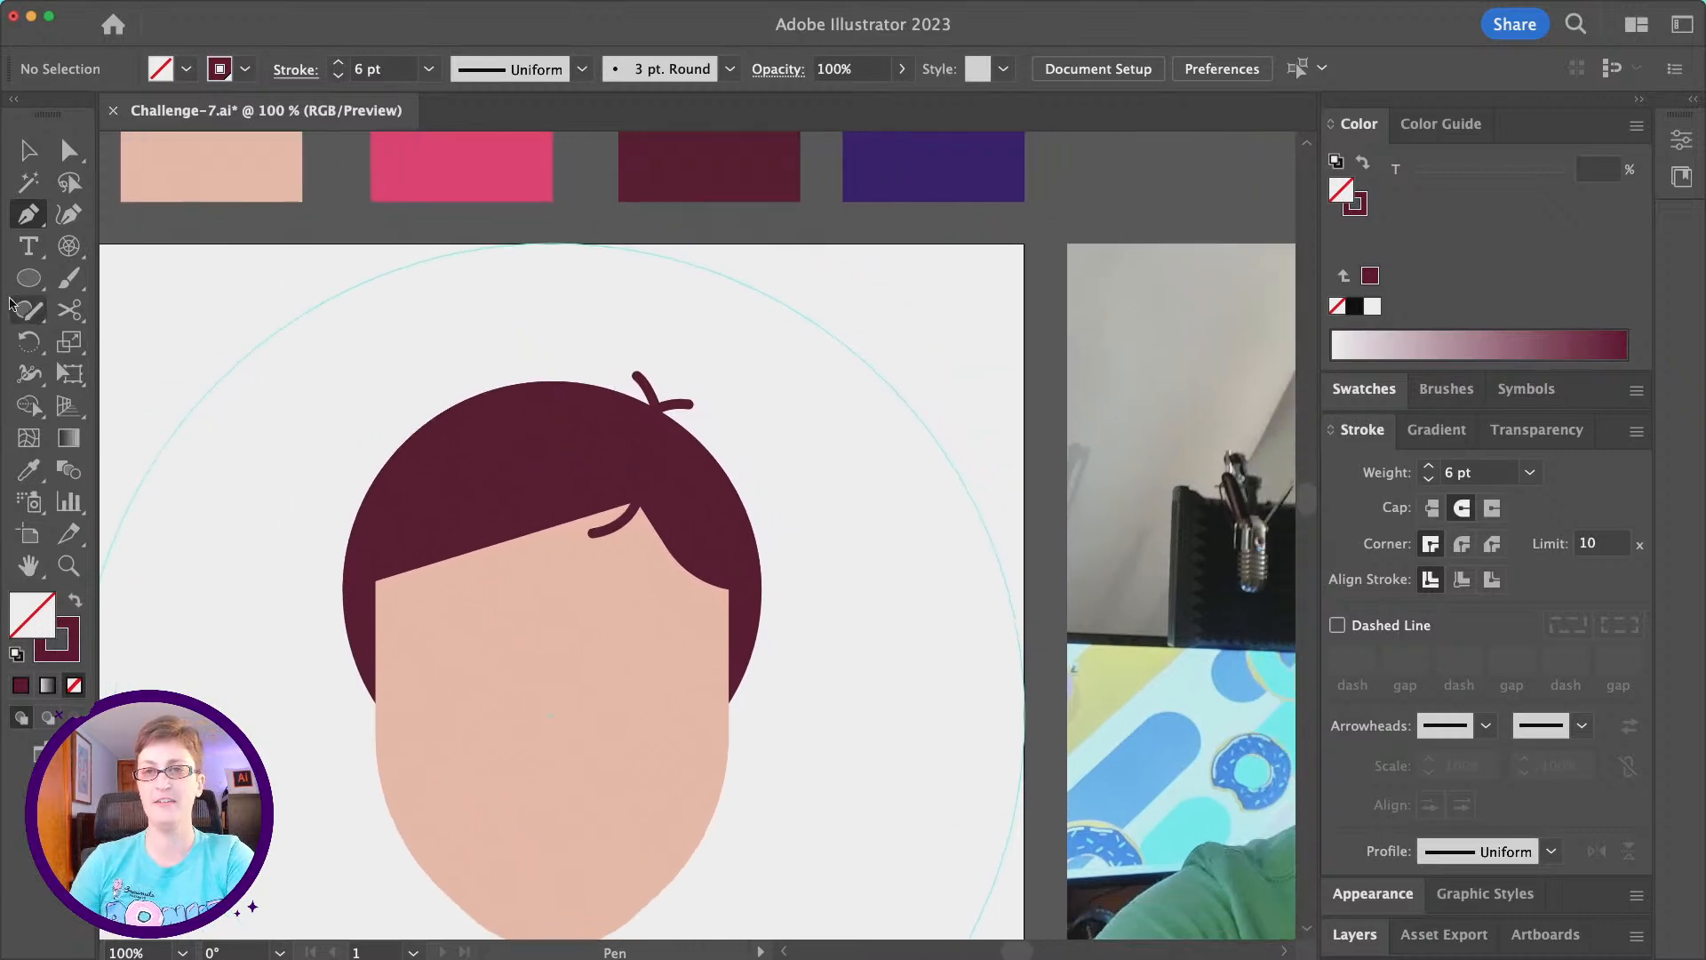
pyautogui.click(28, 278)
pyautogui.scroll(-2, 456, 379)
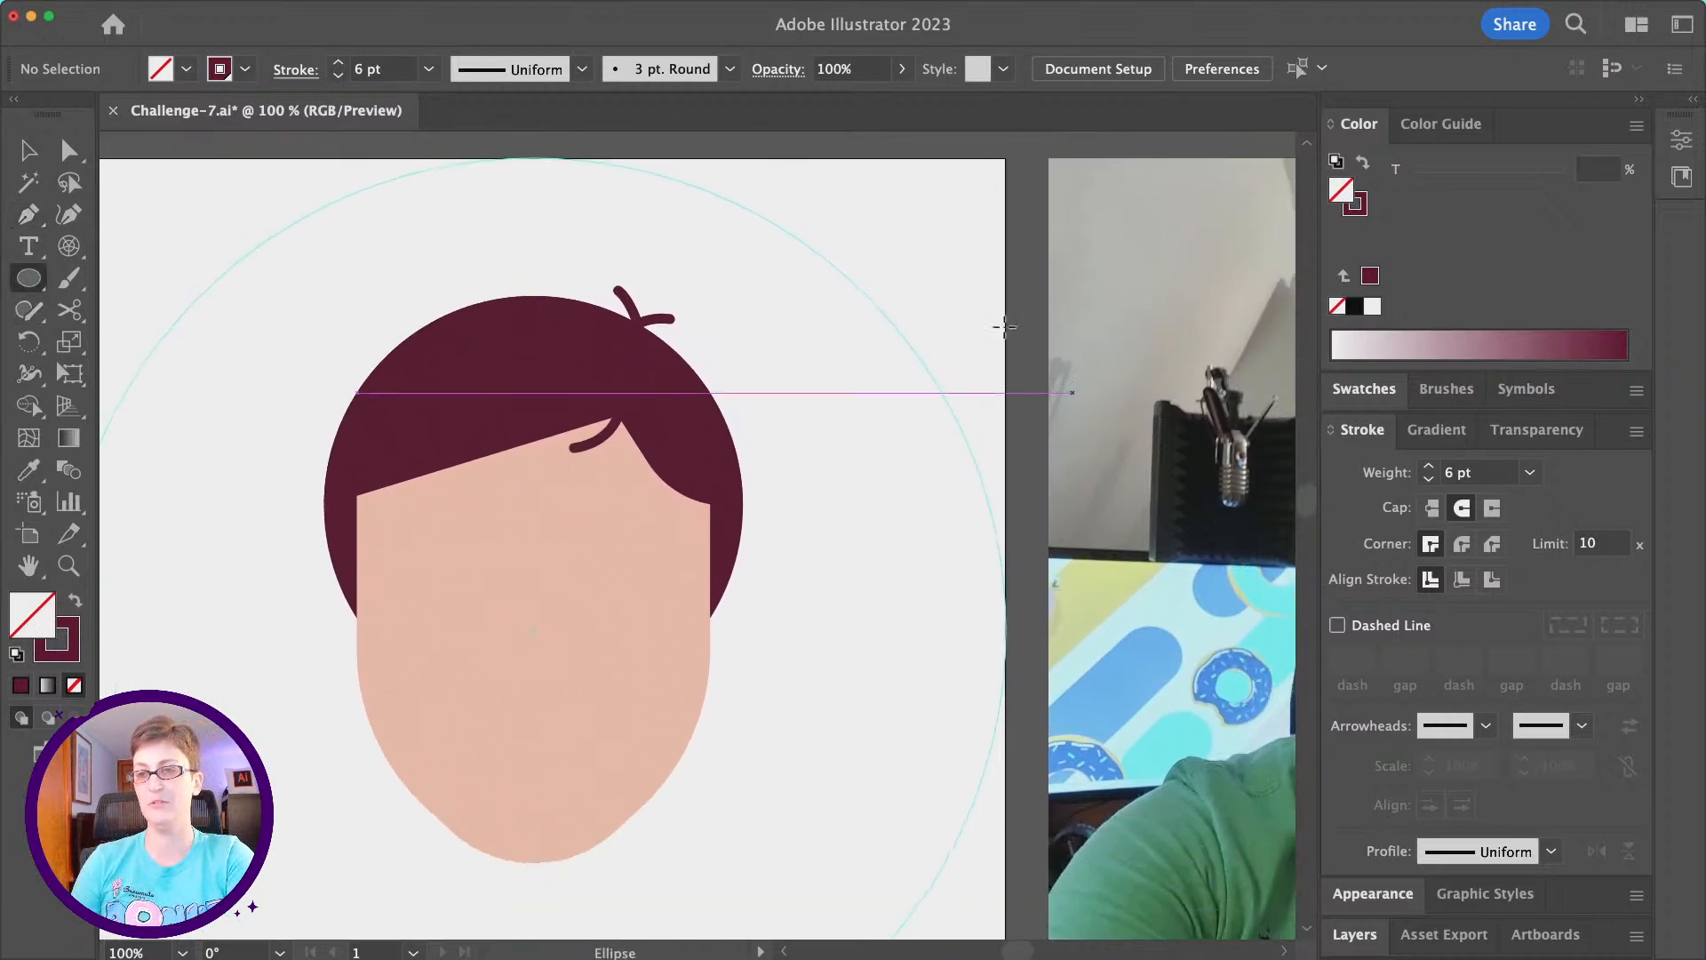
pyautogui.moveTo(210, 218); pyautogui.dragTo(293, 302)
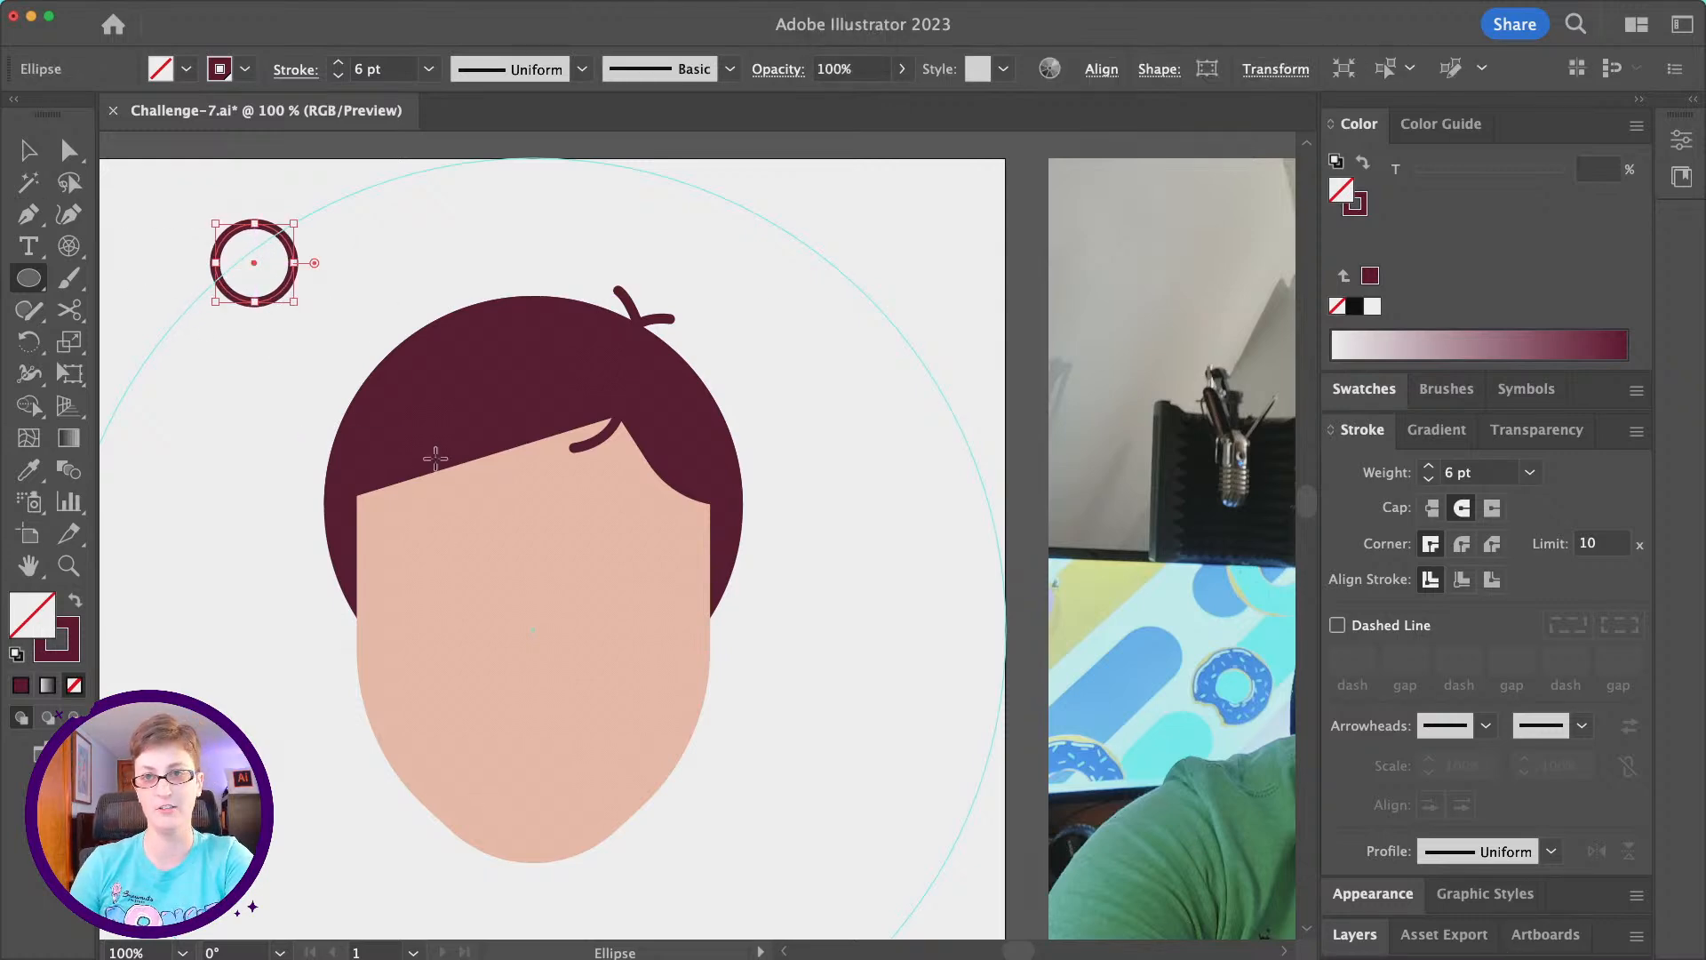
pyautogui.click(70, 149)
pyautogui.click(419, 256)
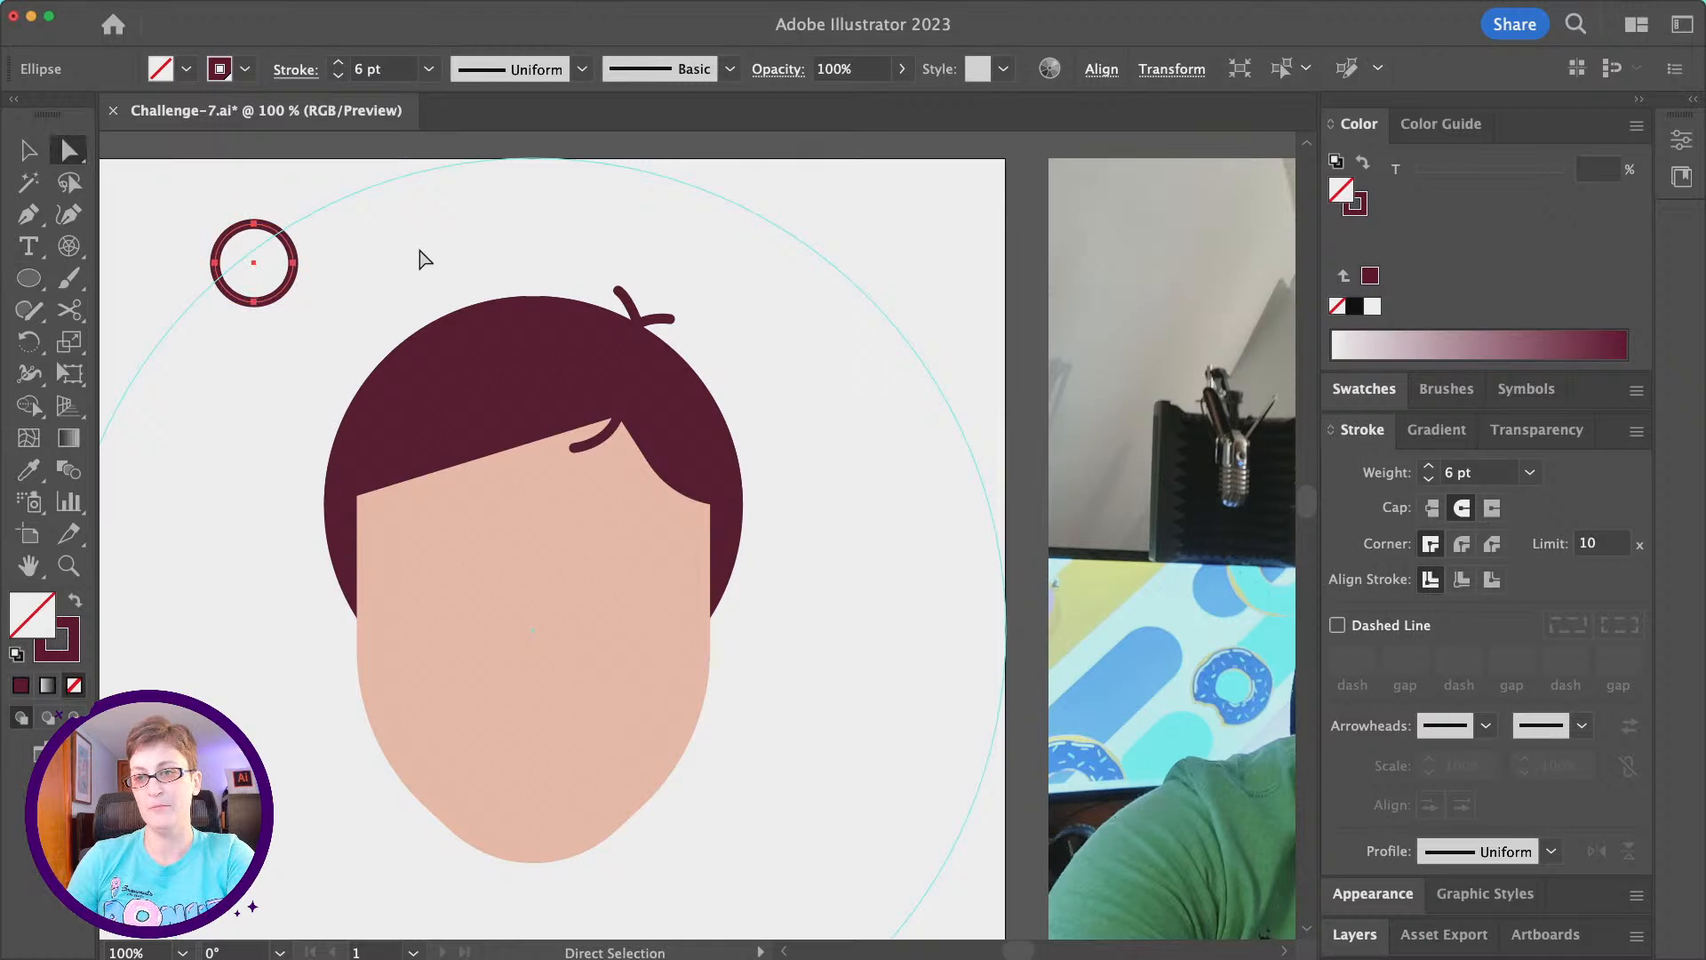
# - Draw a two-point curved Pen path as a highlight following the upper left edge of the hair
pyautogui.click(28, 214)
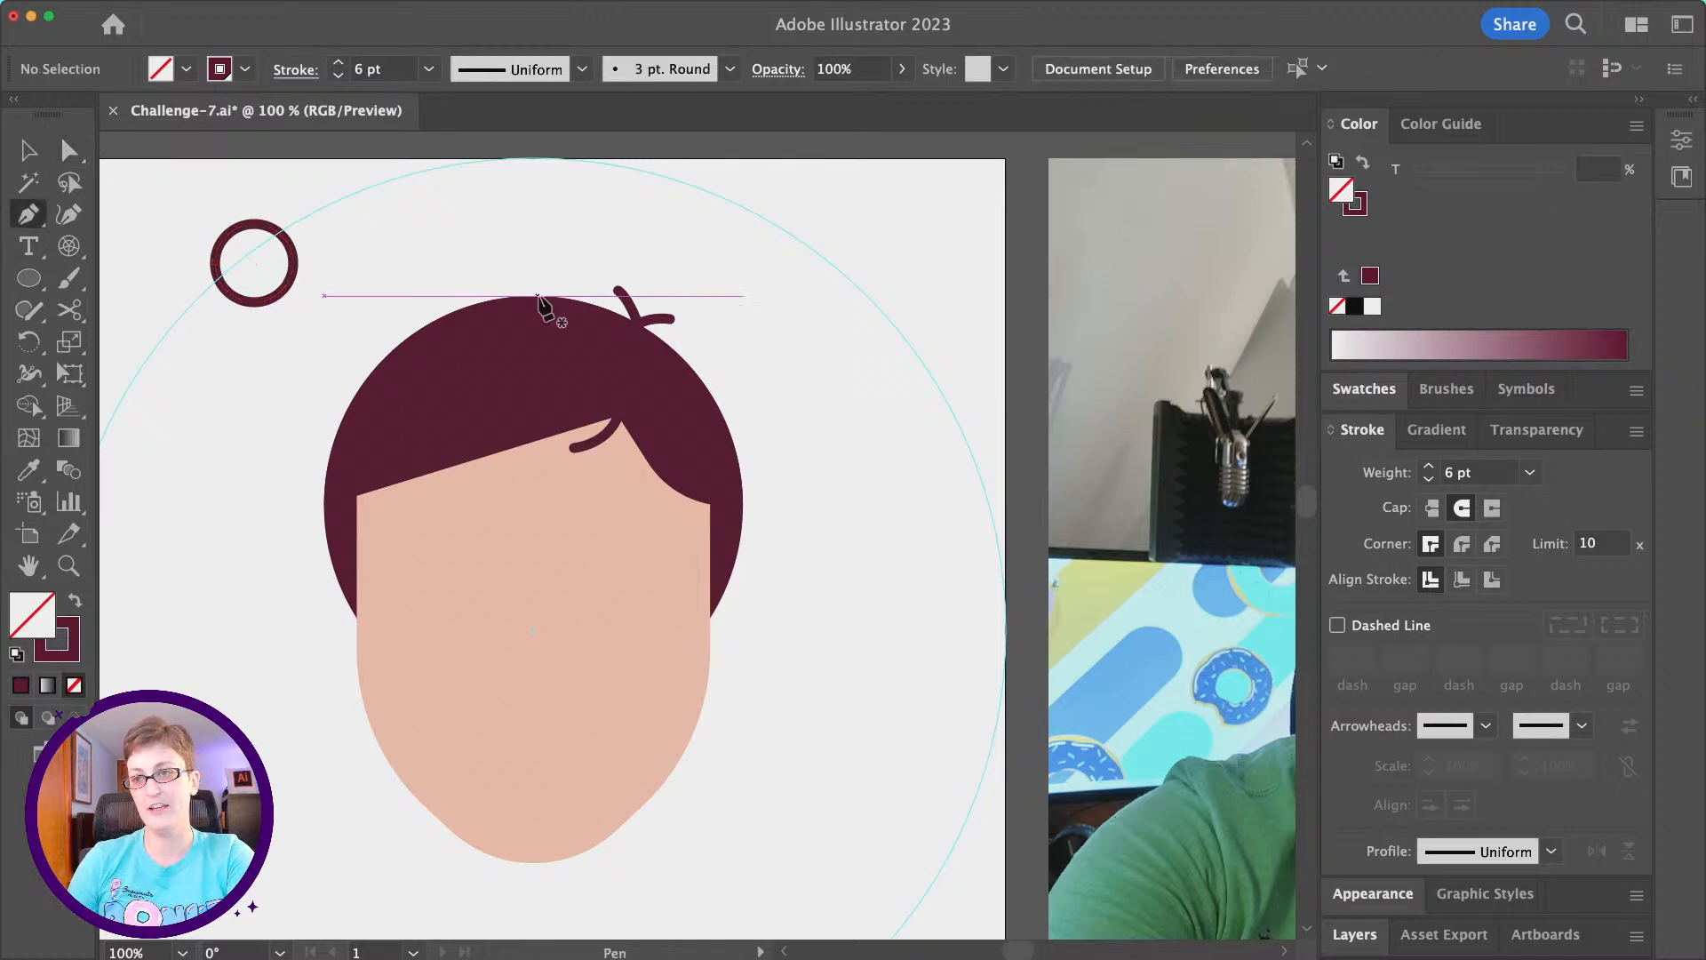
pyautogui.click(605, 324)
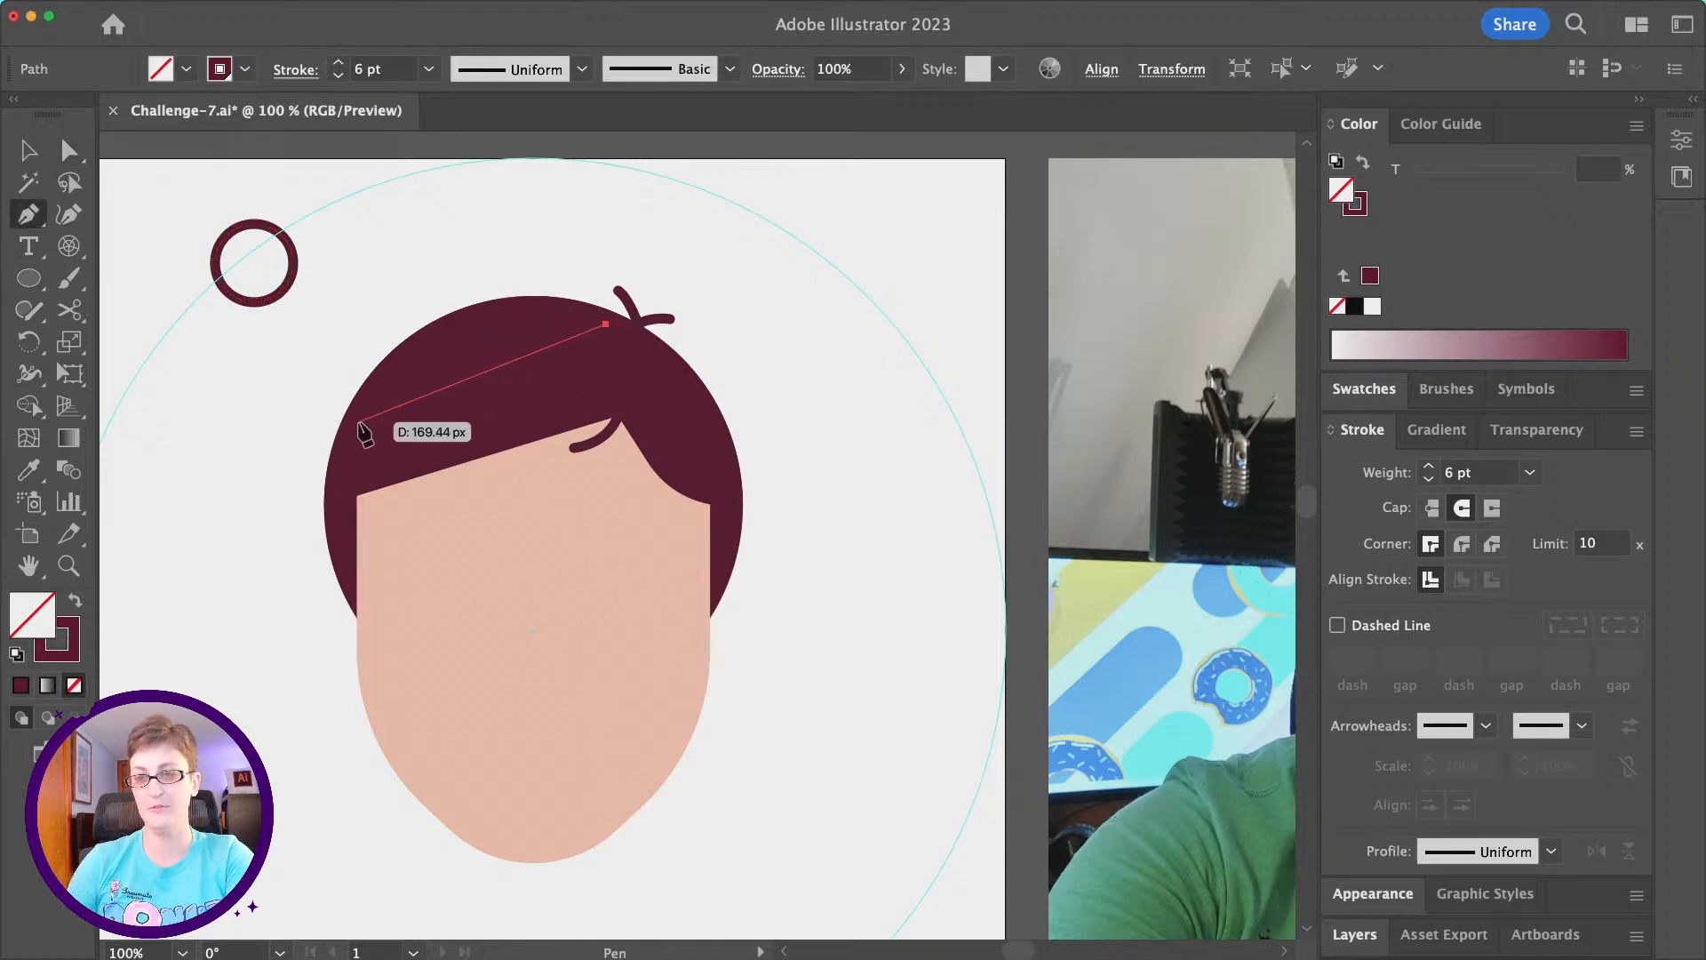
pyautogui.moveTo(358, 422); pyautogui.dragTo(272, 586)
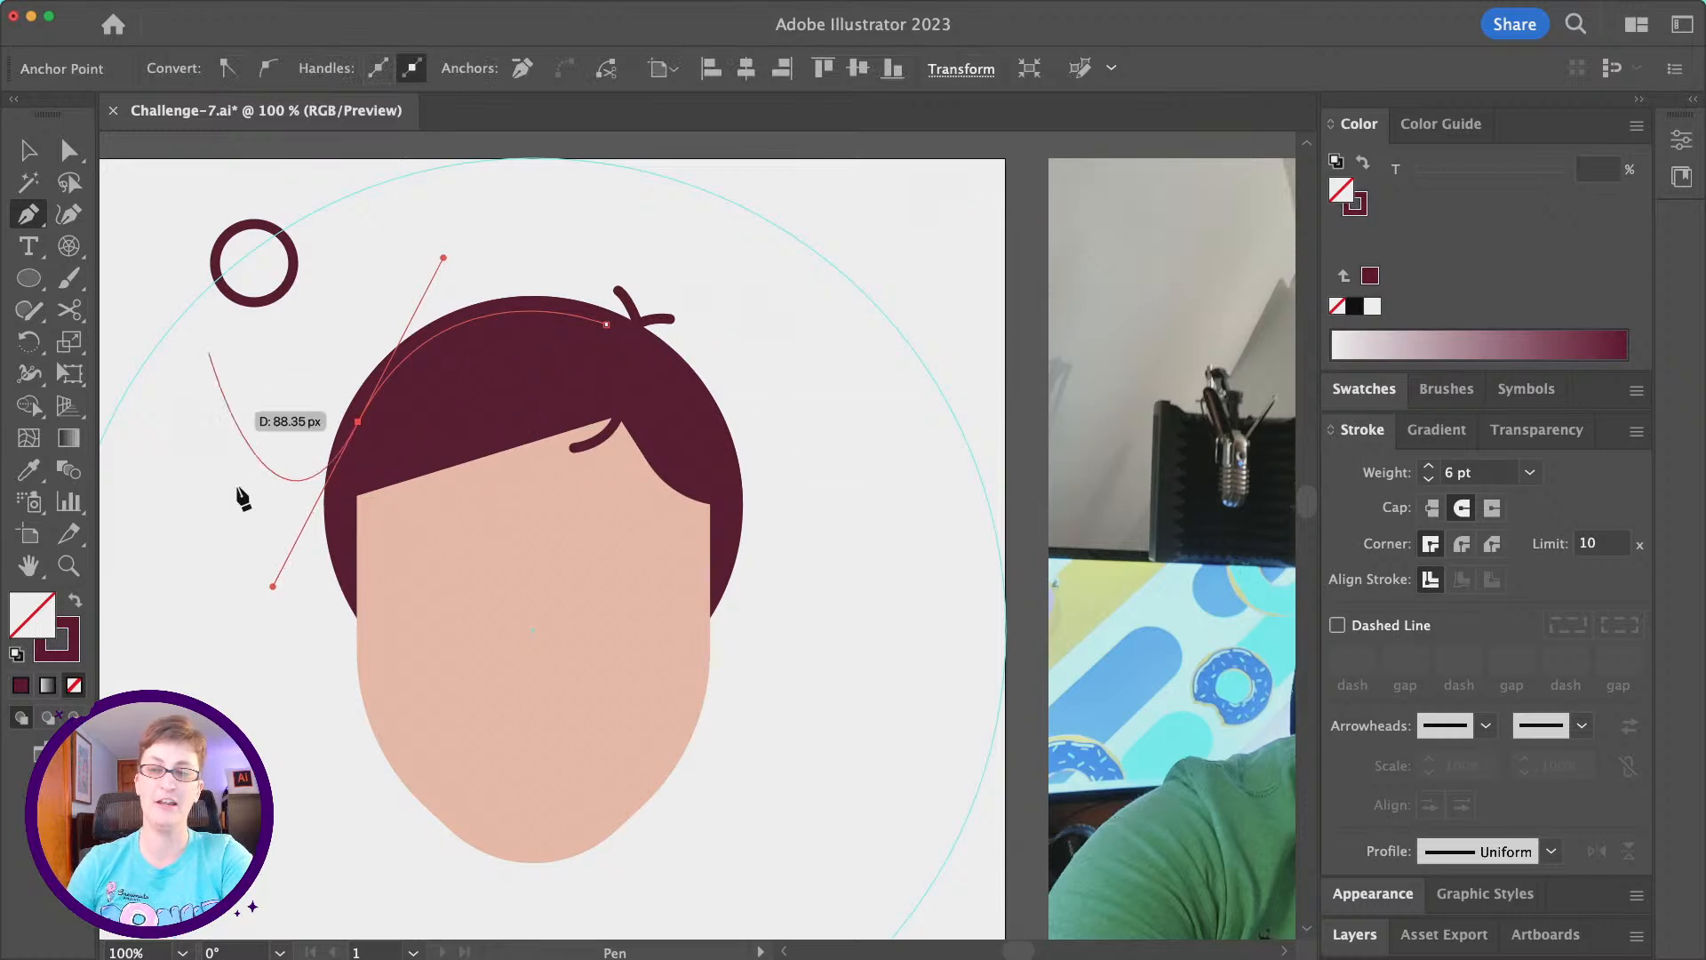
pyautogui.press('v')
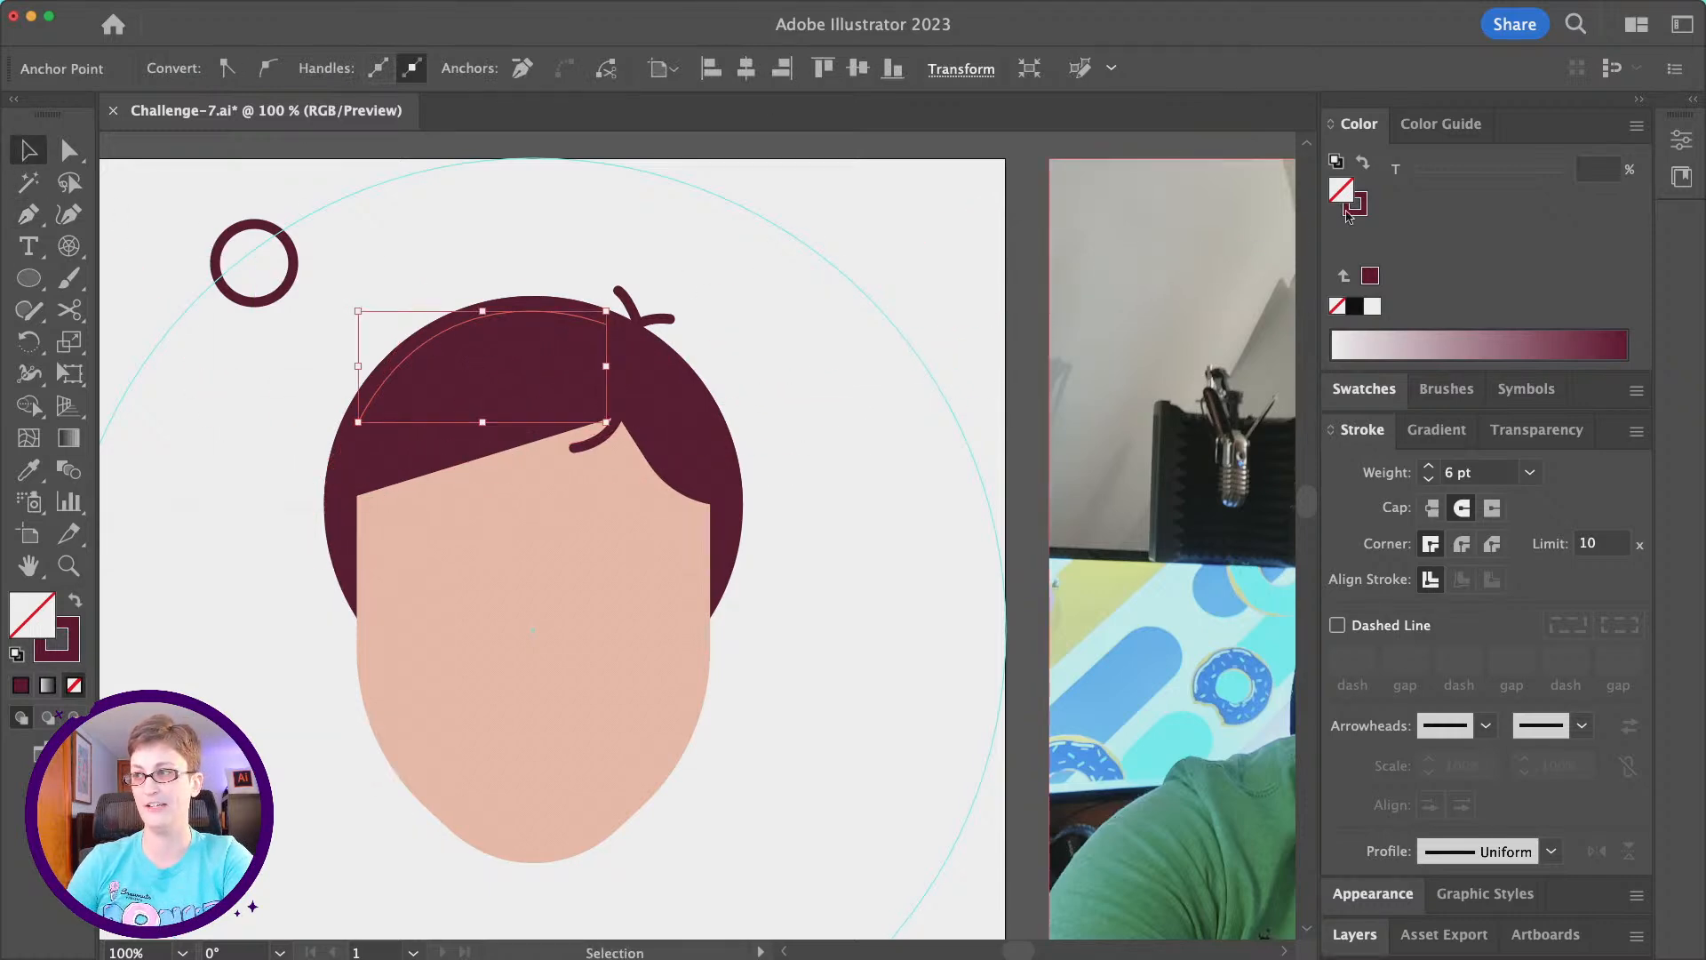
# - Lighten the hair highlight's maroon stroke to a 69% tint
pyautogui.click(1362, 212)
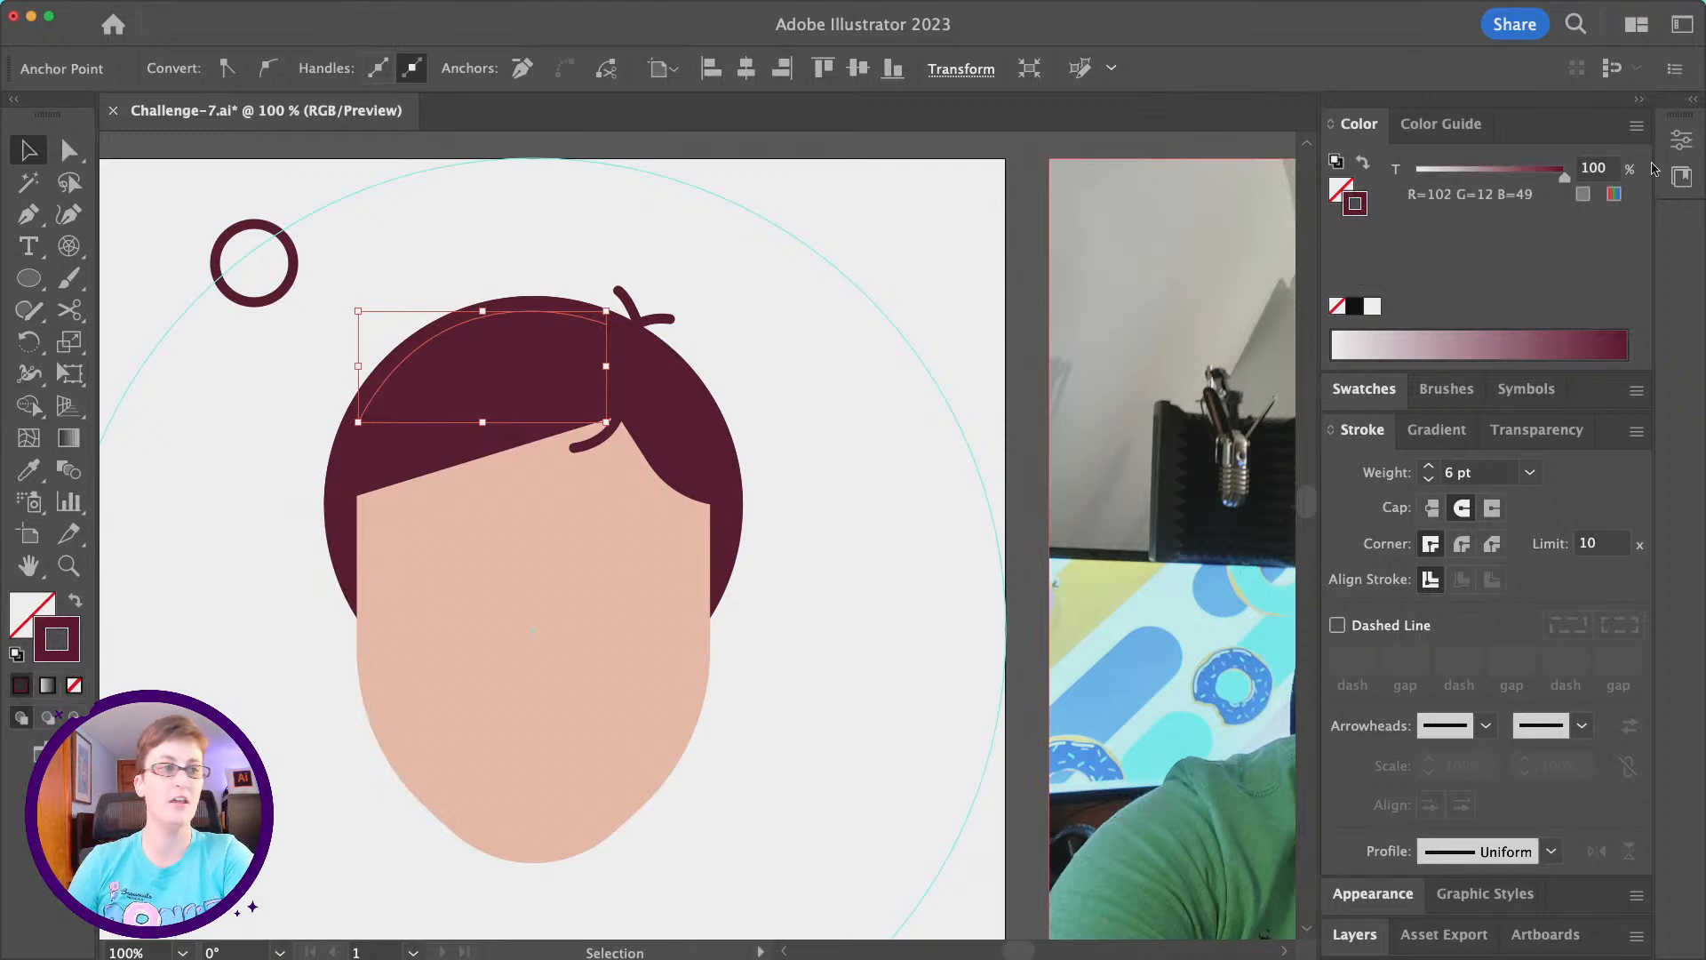
pyautogui.moveTo(1562, 182); pyautogui.dragTo(1508, 178)
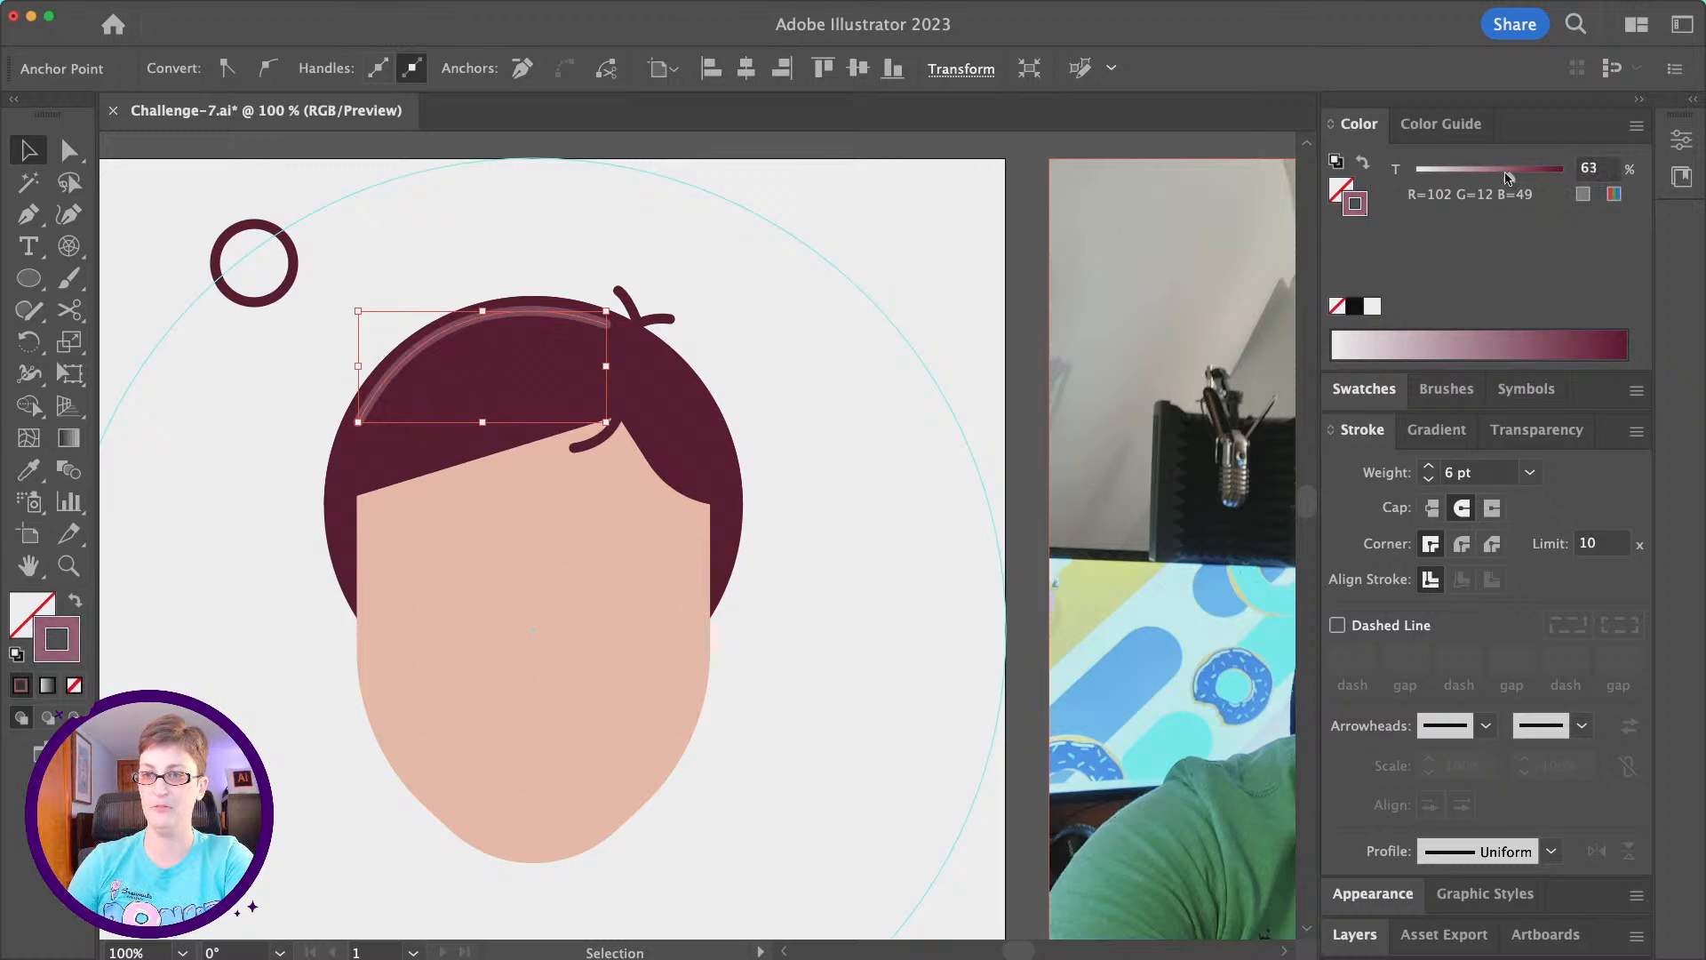
pyautogui.click(1519, 178)
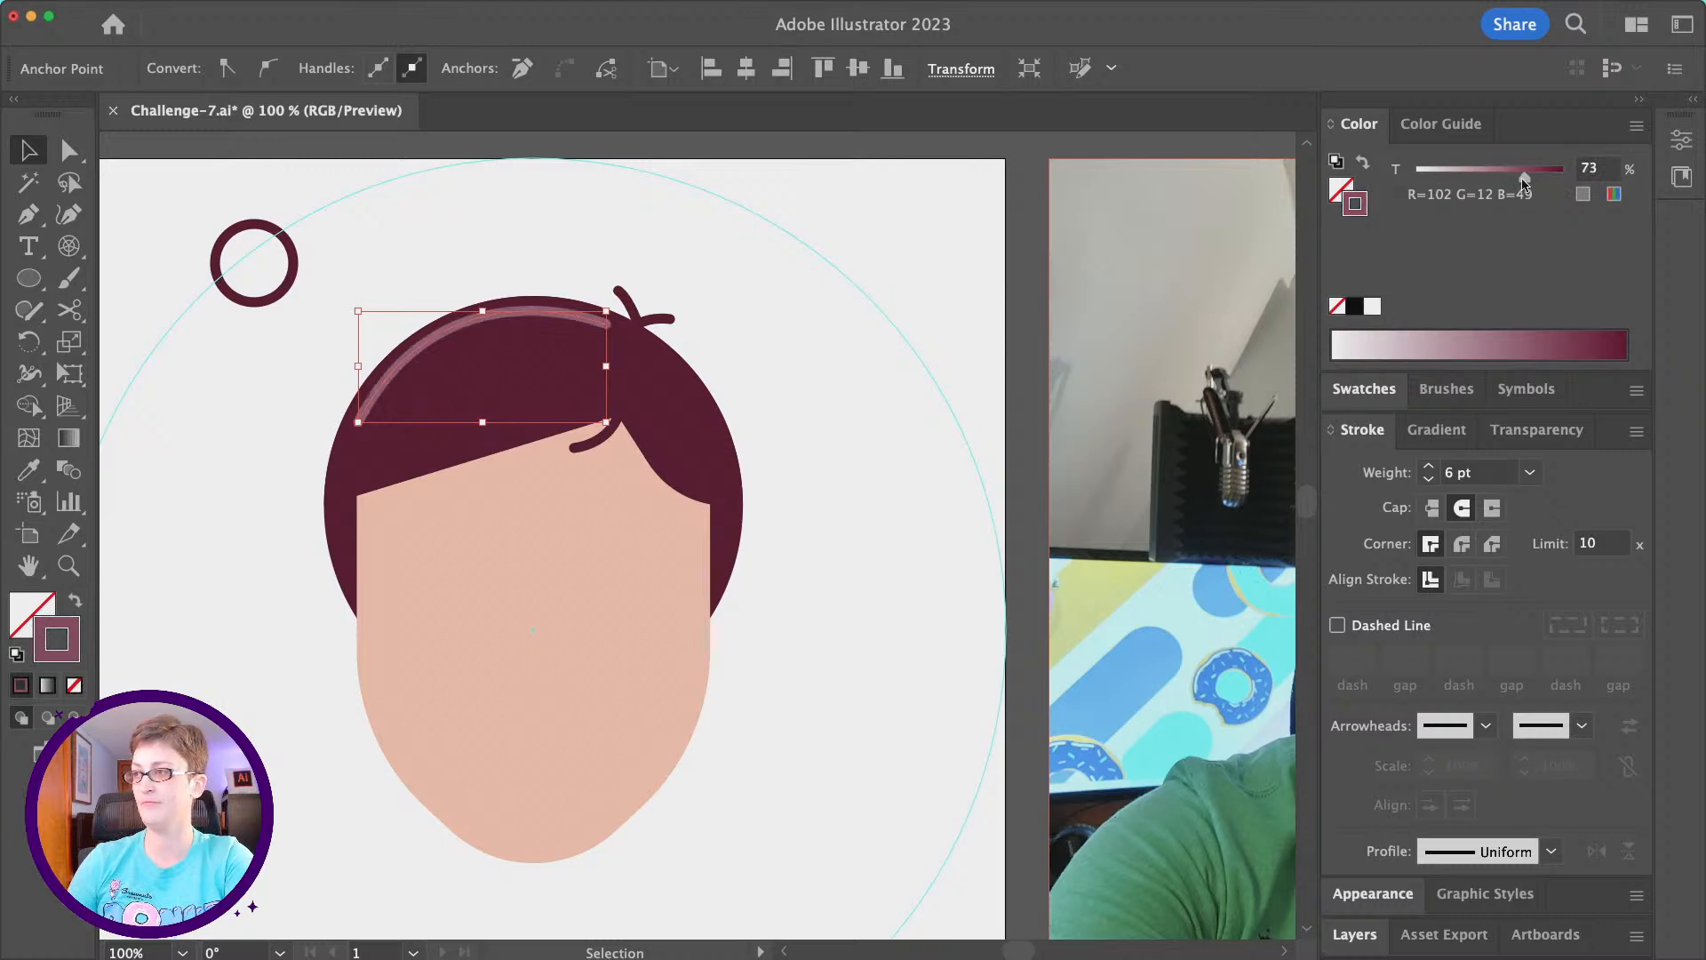
# - Flatten the highlight's curve slightly by adjusting the direction handle of its lower-left anchor, and deselect it
pyautogui.press('a')
pyautogui.moveTo(443, 258); pyautogui.dragTo(444, 269)
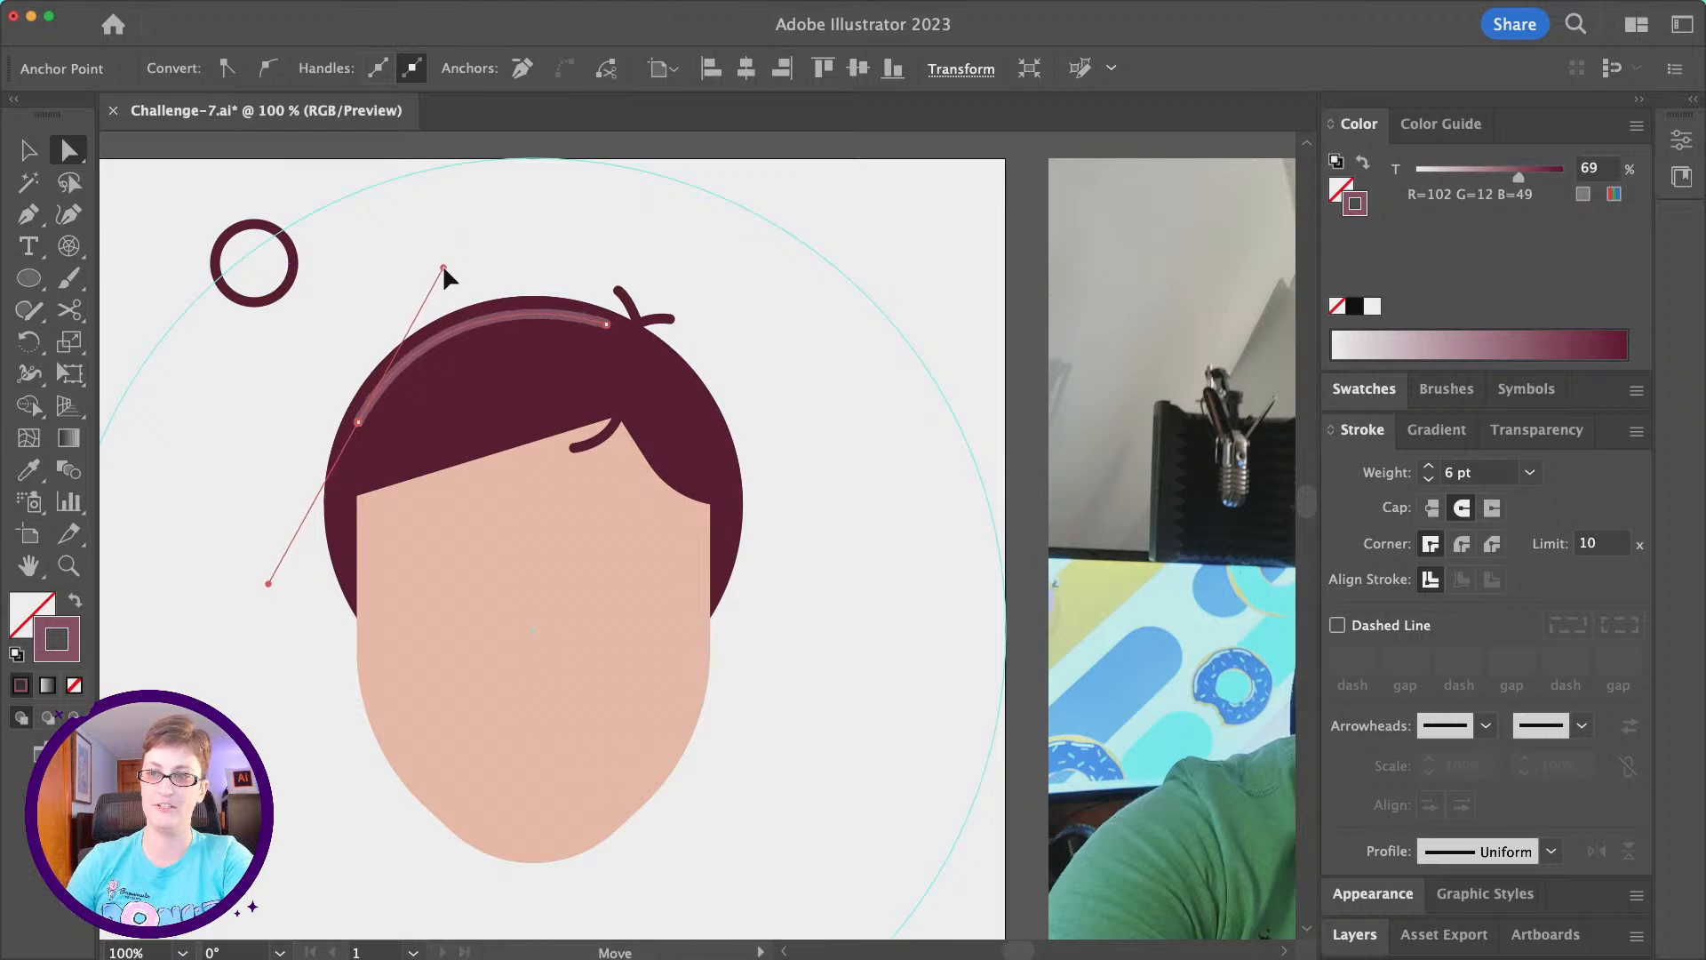
pyautogui.click(350, 281)
# - Compare the avatar's head and hair with the reference photo
pyautogui.scroll(-2, 350, 282)
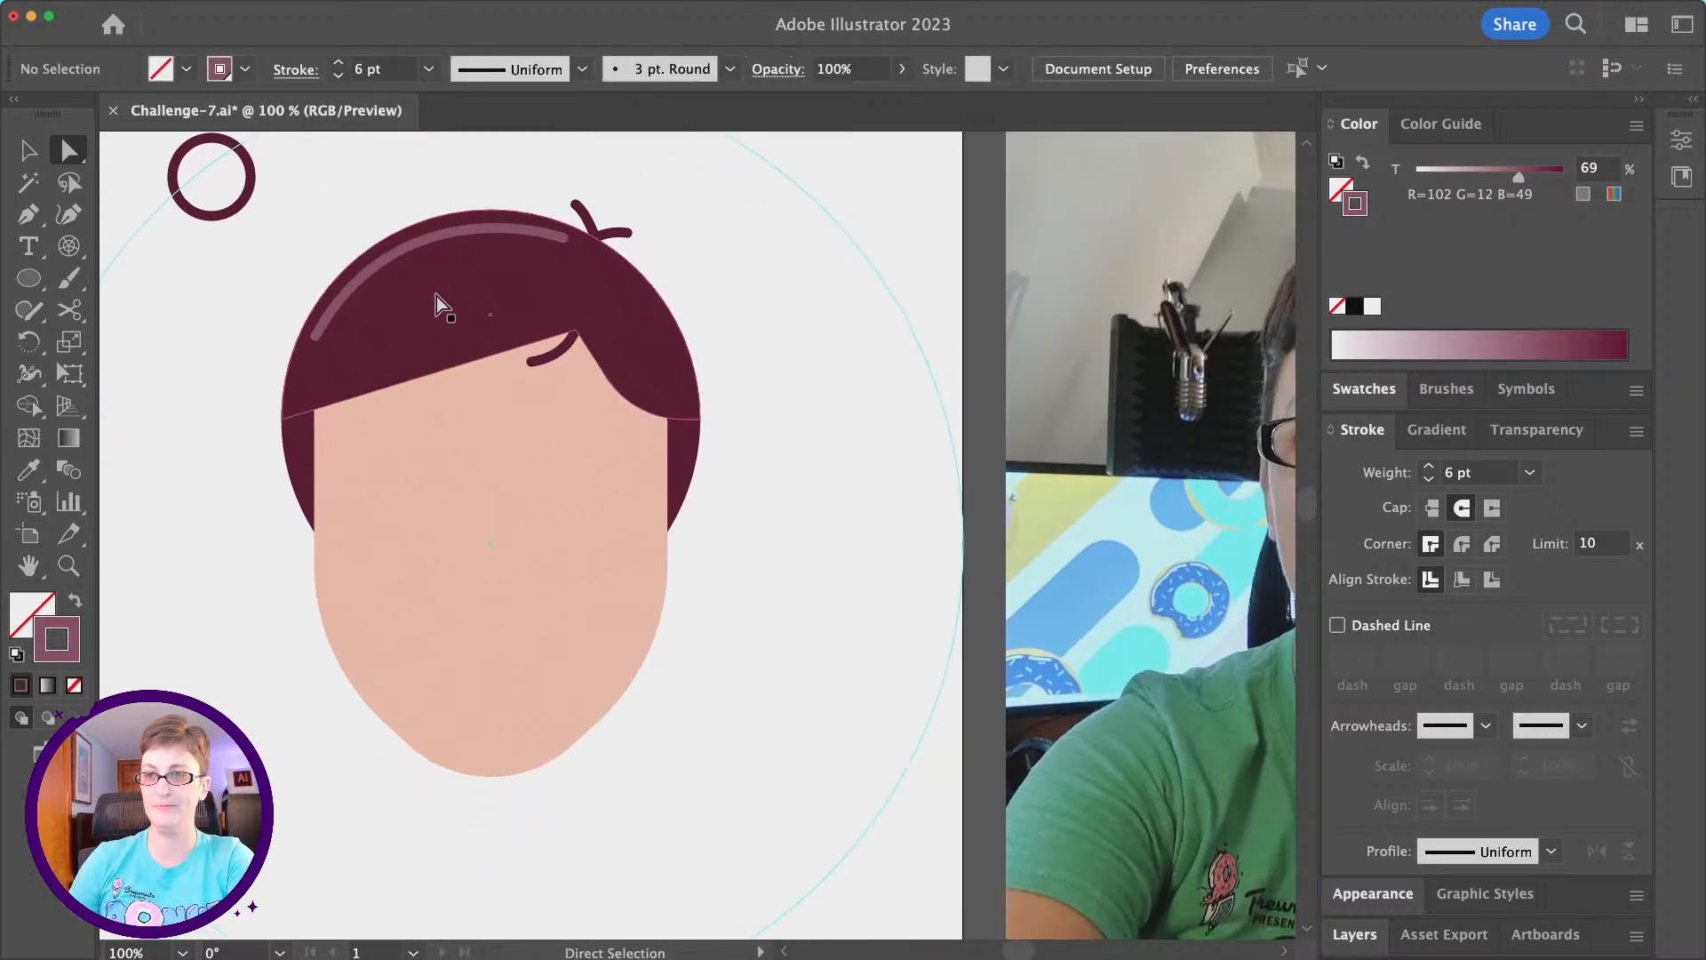
pyautogui.scroll(-1, 435, 296)
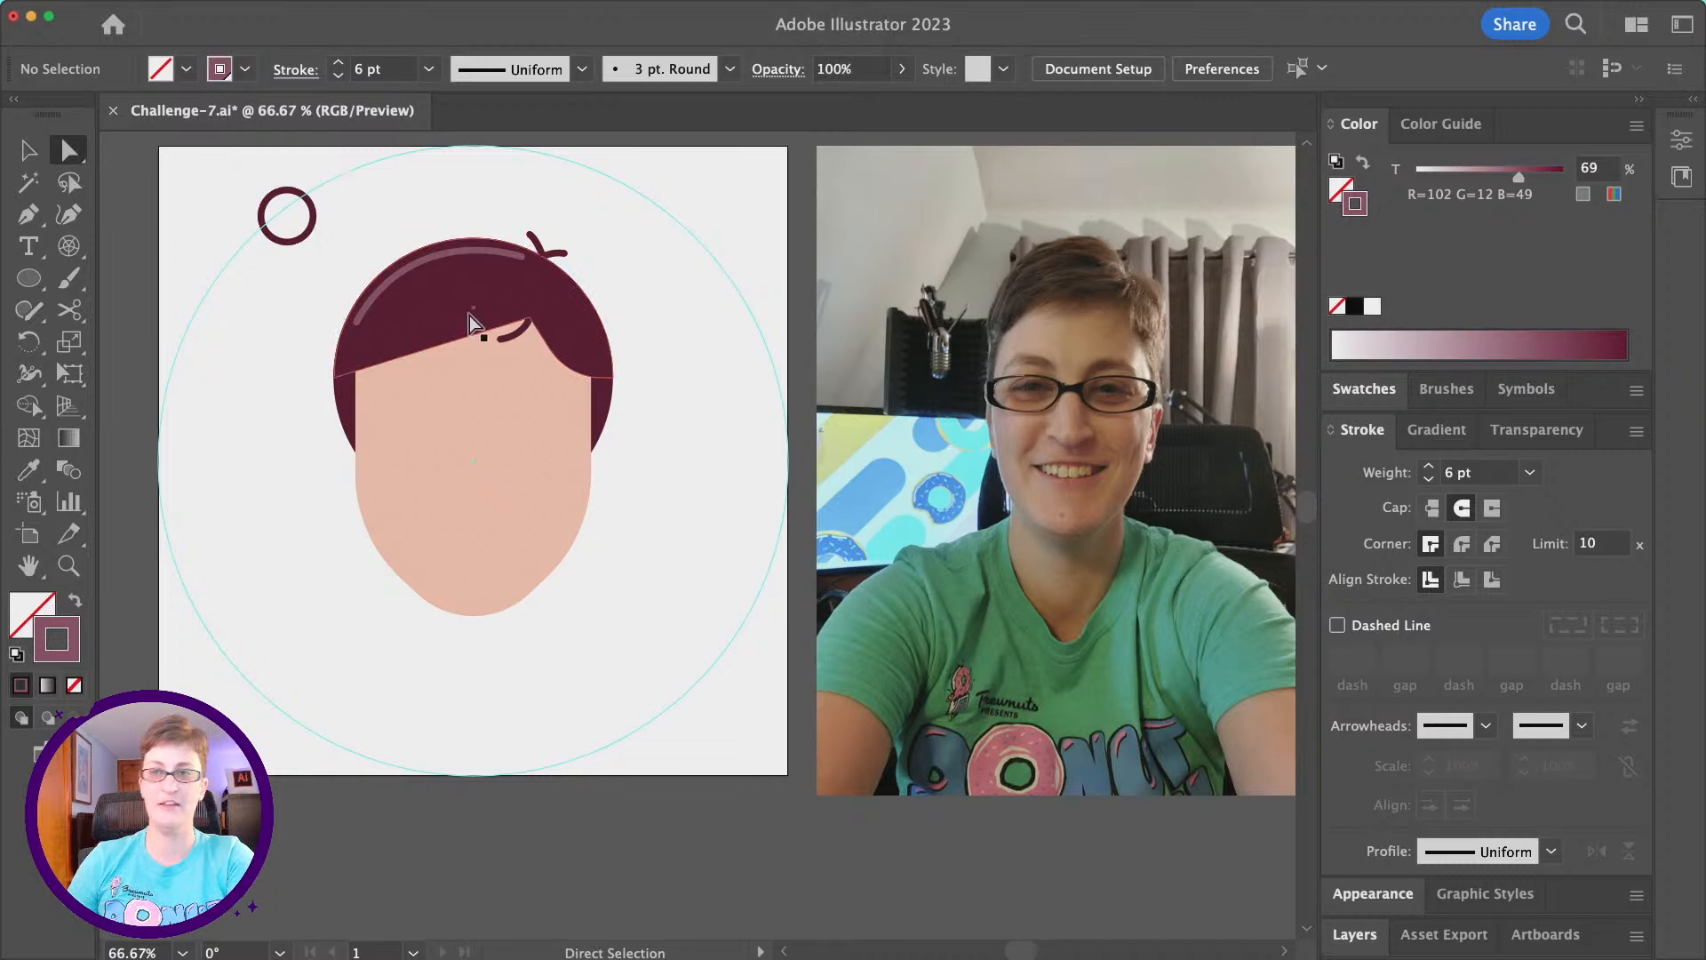
pyautogui.hscroll(-2, 308, 290)
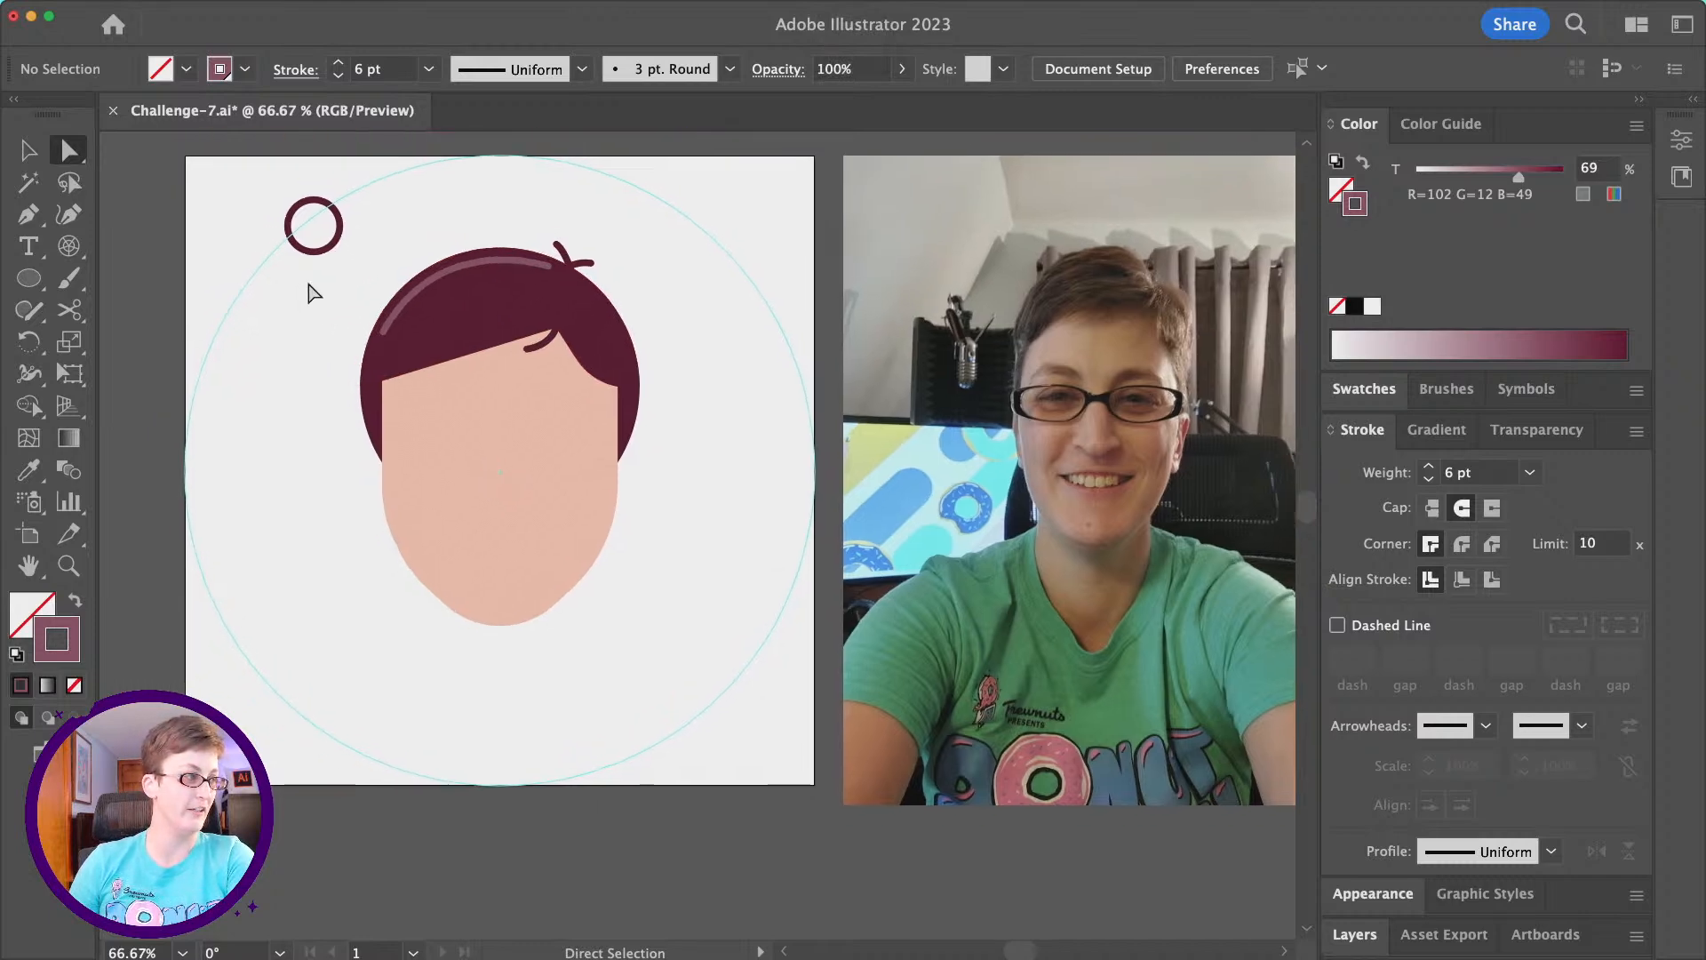
pyautogui.hscroll(3, 328, 291)
pyautogui.scroll(-2, 328, 292)
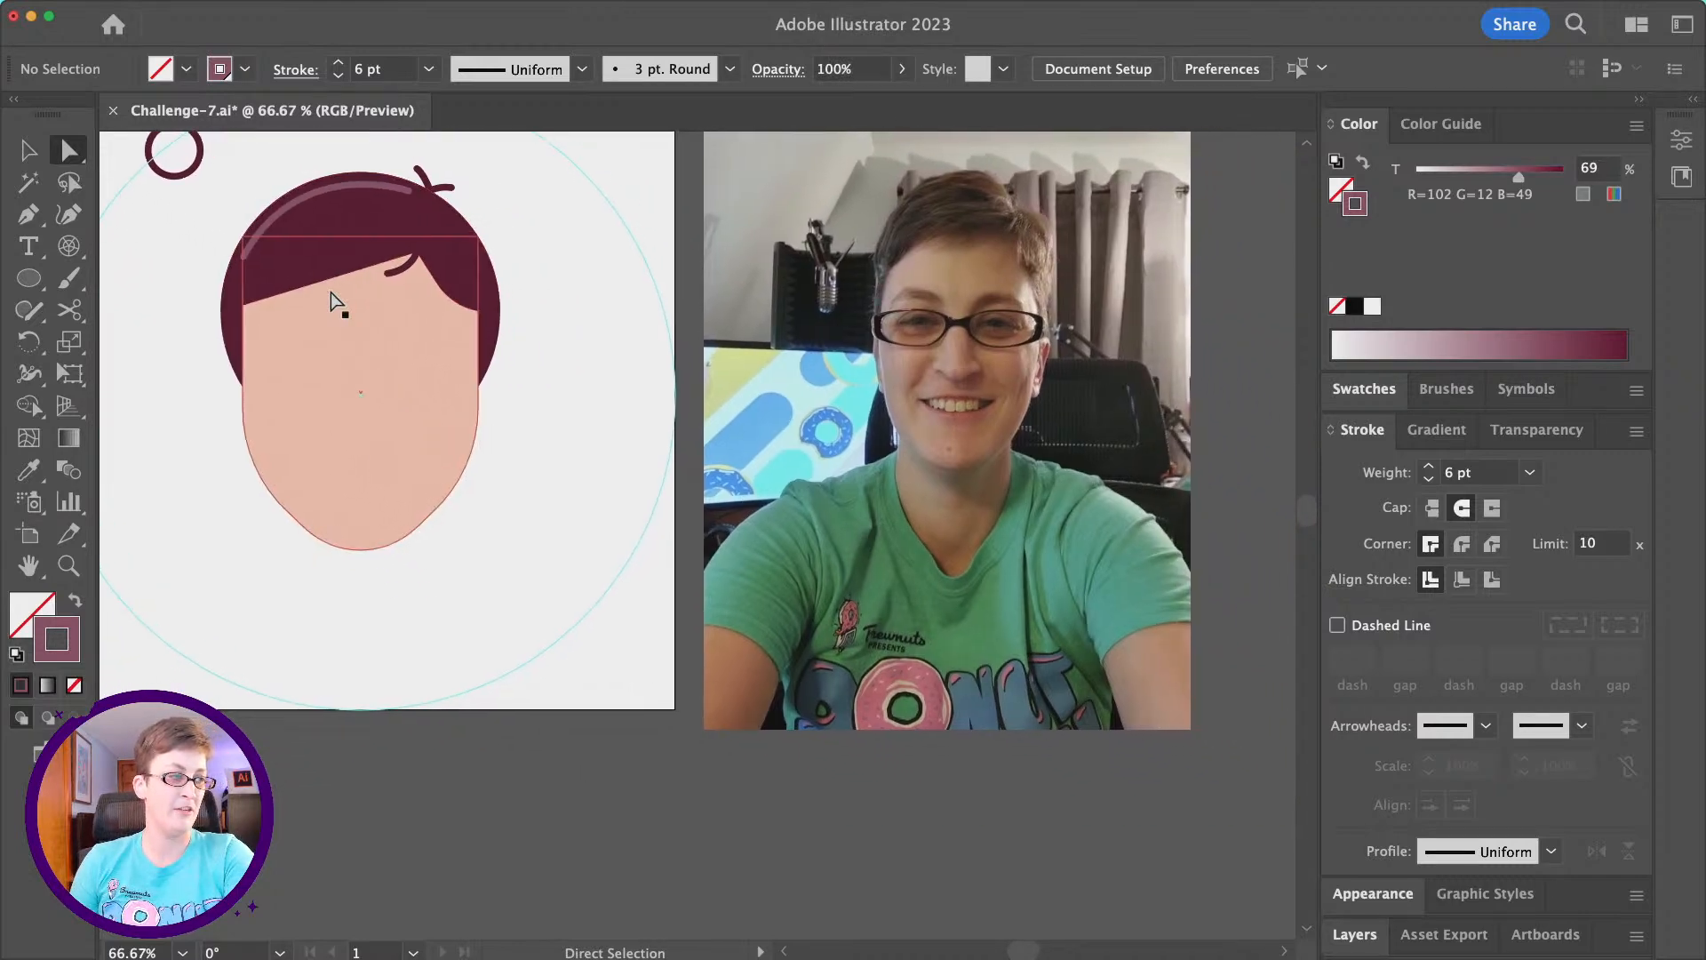
pyautogui.scroll(1, 351, 304)
pyautogui.hscroll(-1, 351, 303)
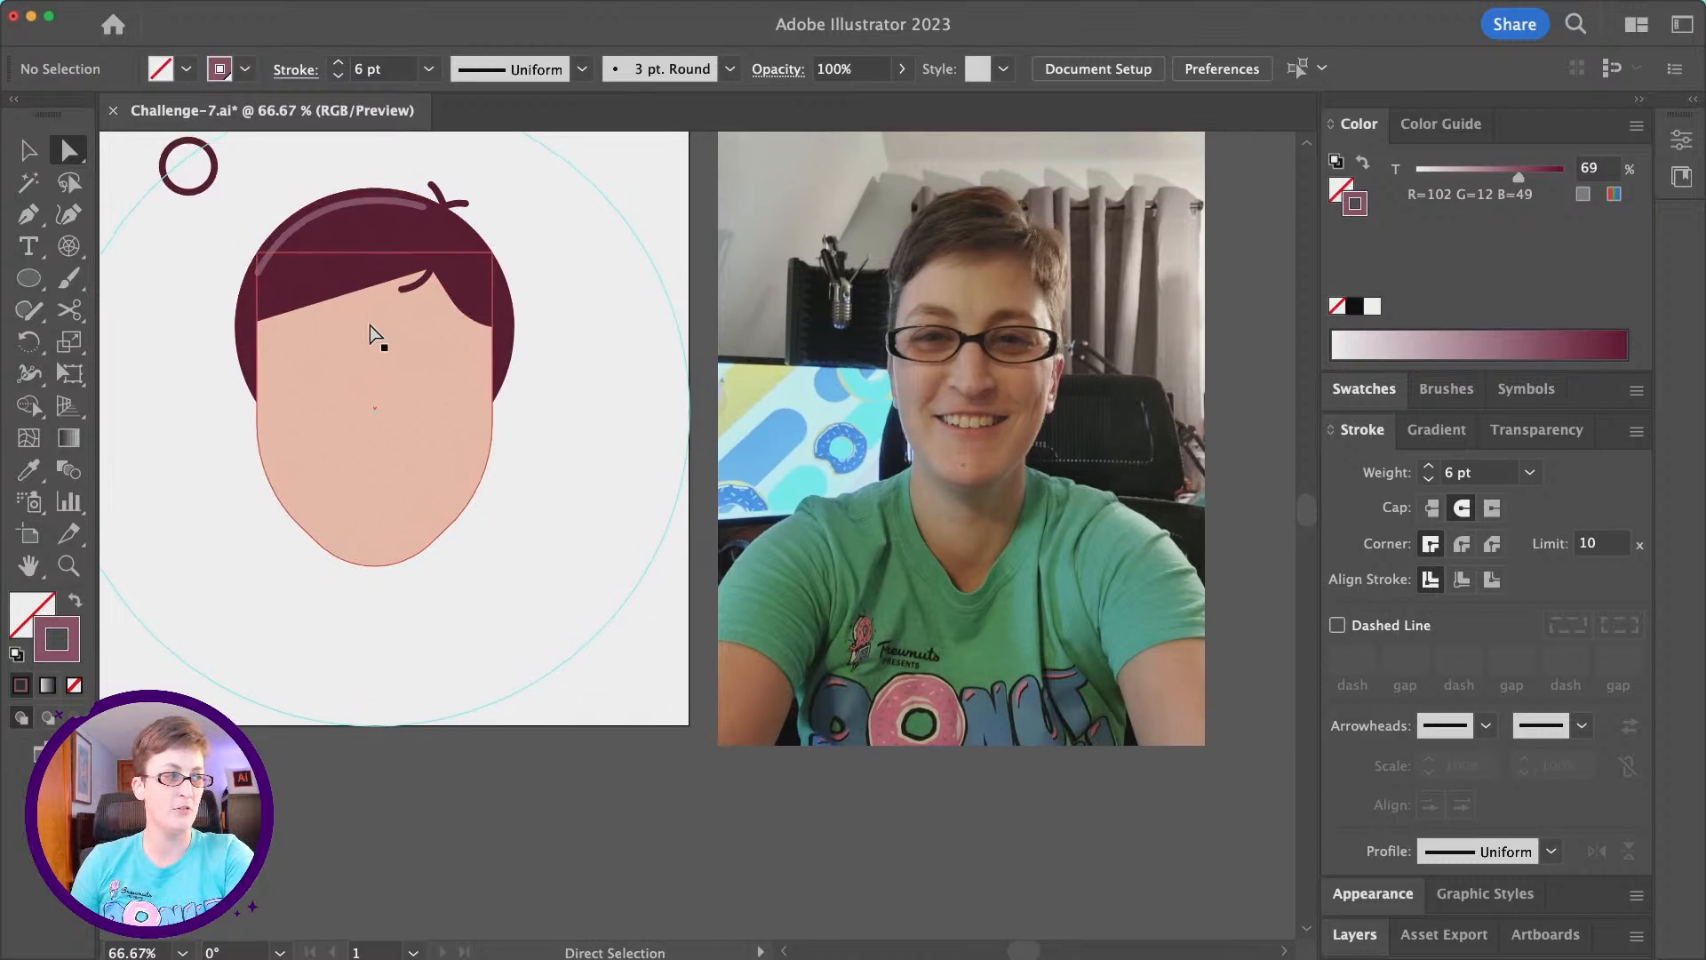
pyautogui.hscroll(-3, 455, 392)
pyautogui.scroll(1, 455, 392)
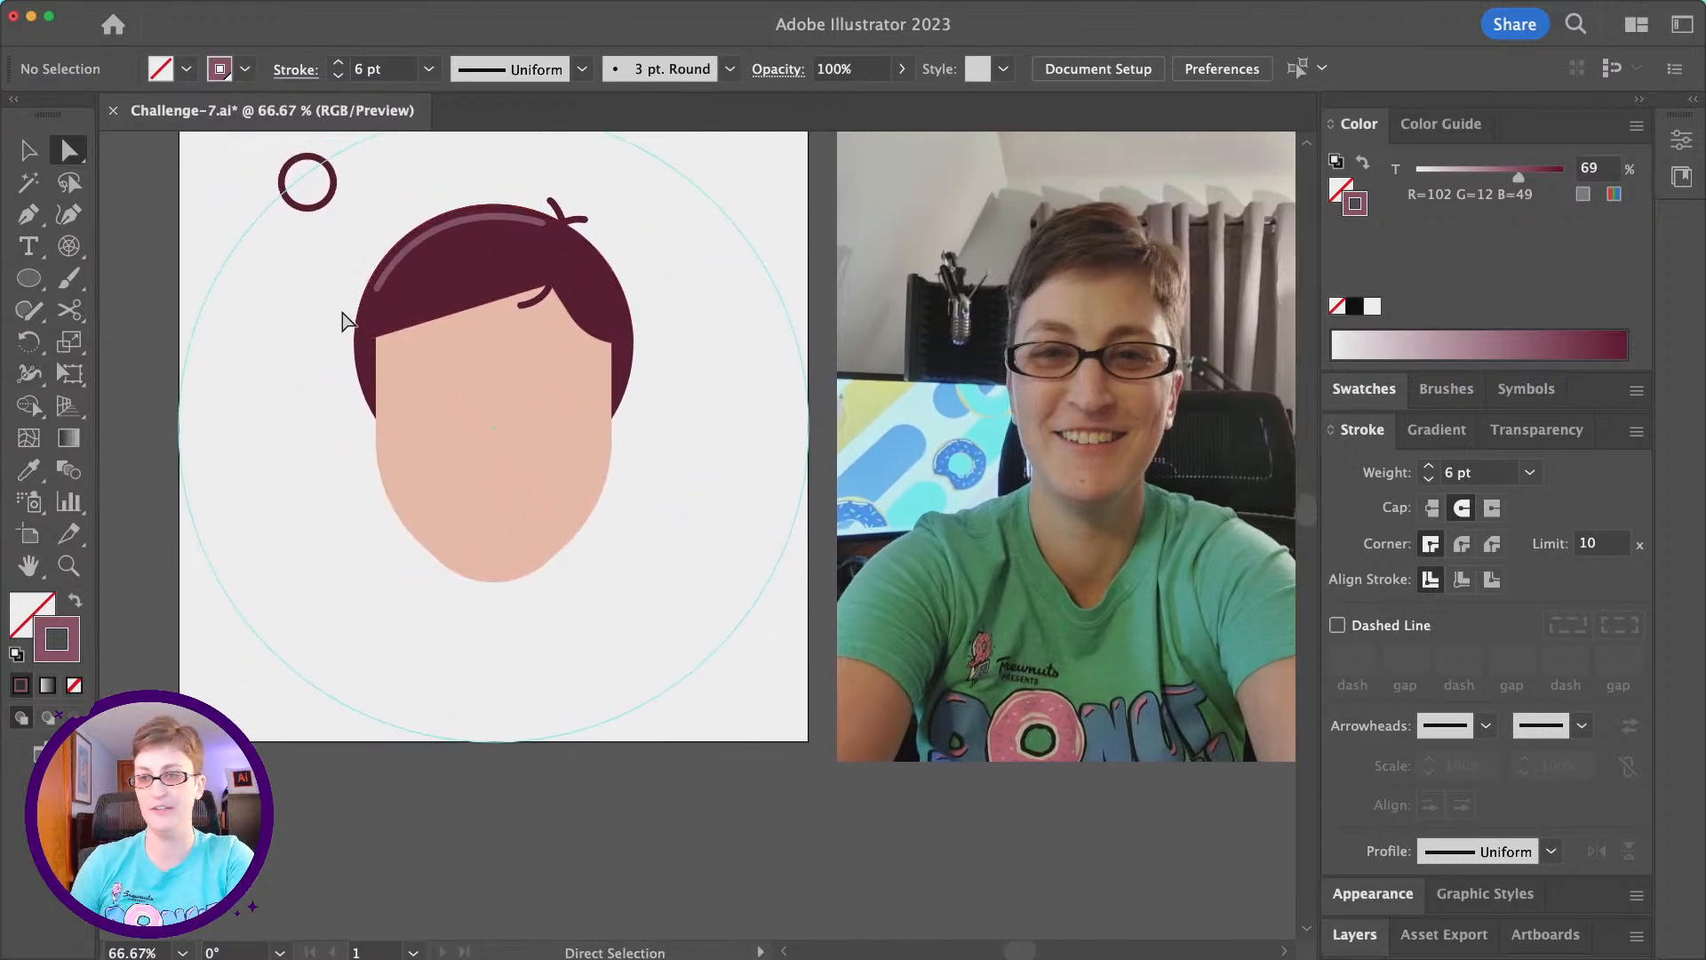
# - Draw a small unfilled circle with the light maroon 6 pt stroke beside the left side of the face
pyautogui.press('super+1')
pyautogui.scroll(1, 412, 386)
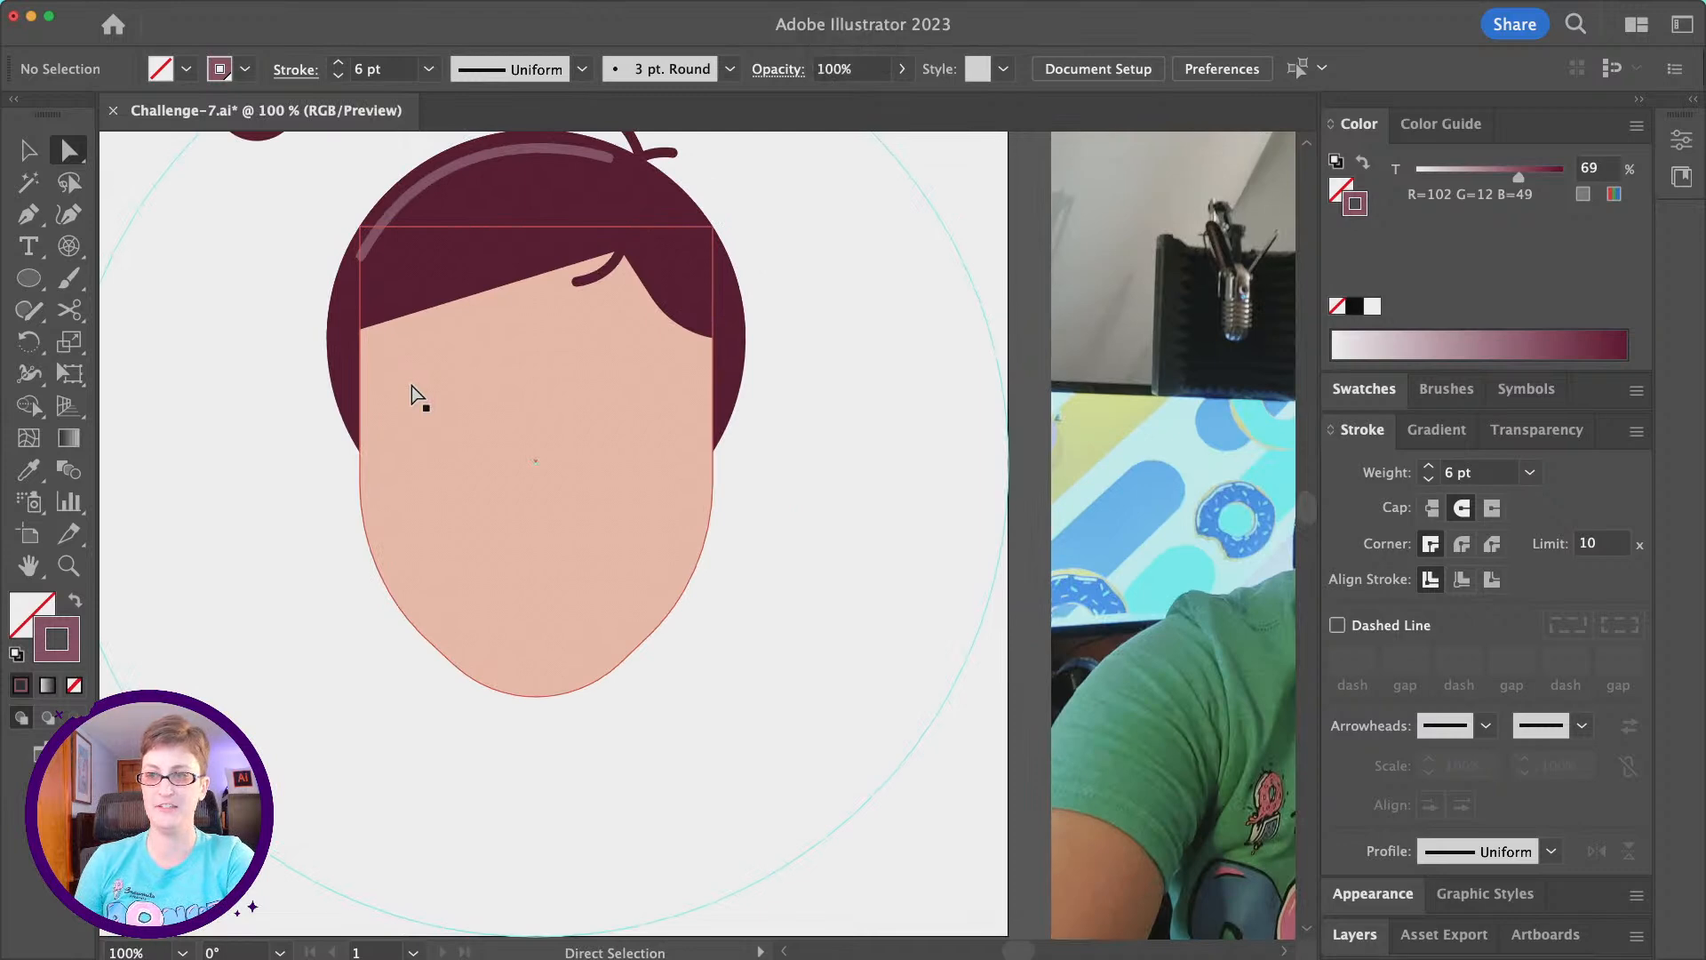
pyautogui.hscroll(-2, 412, 385)
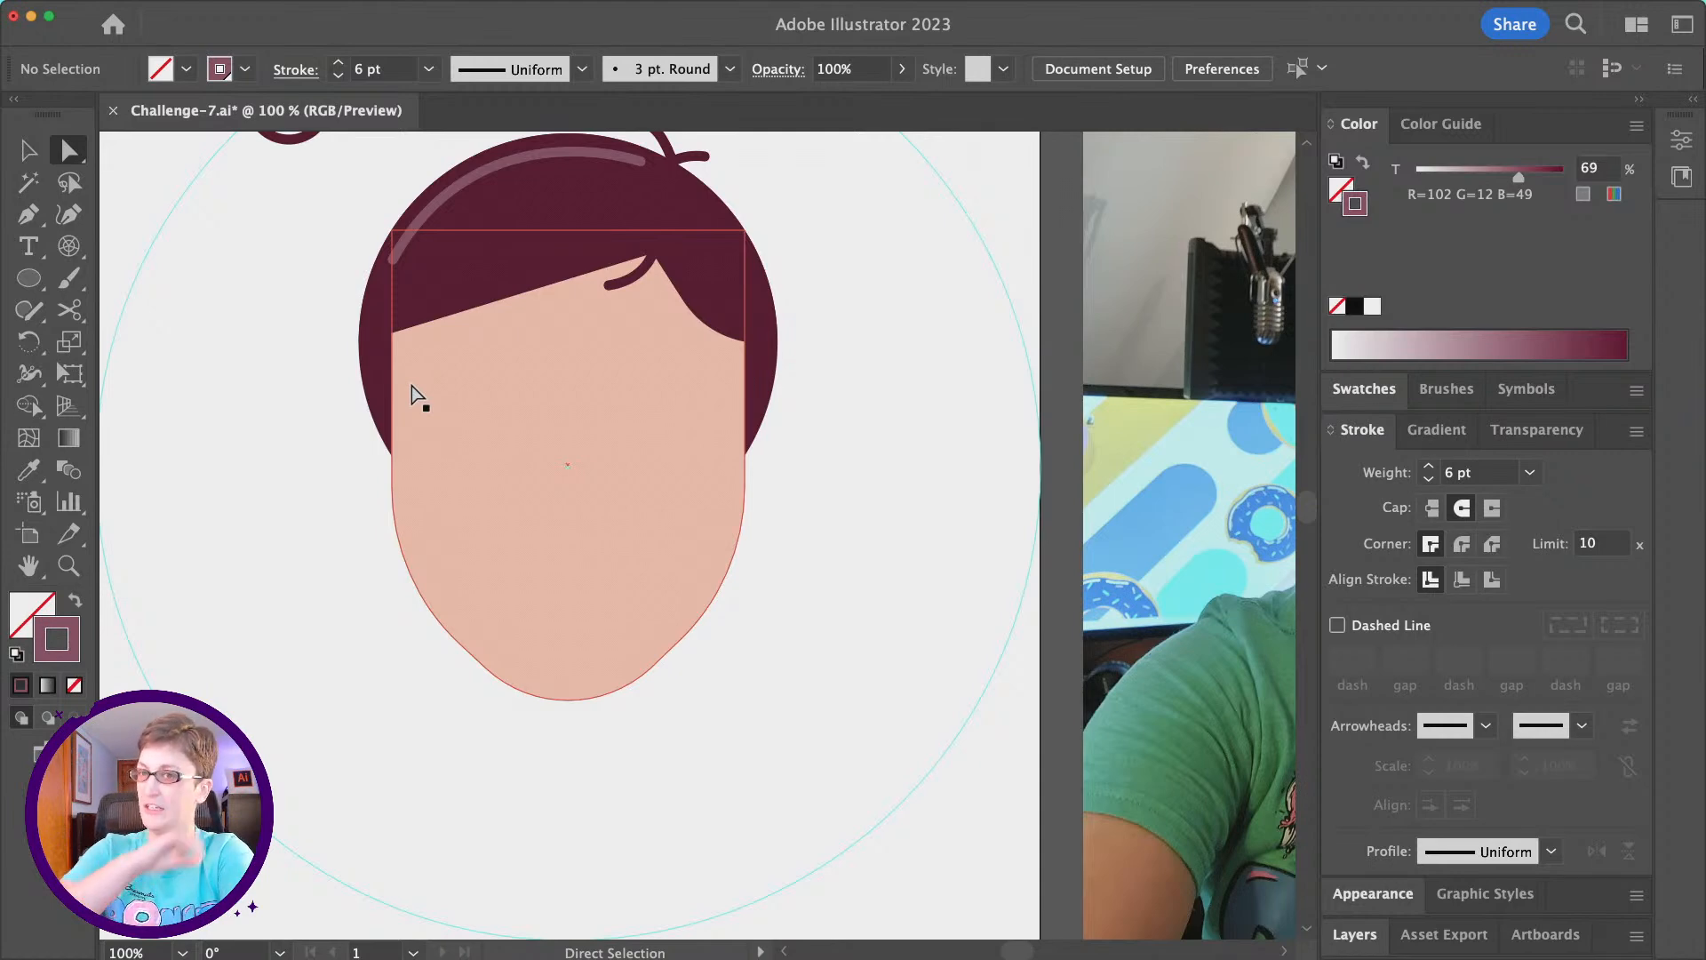
pyautogui.click(29, 283)
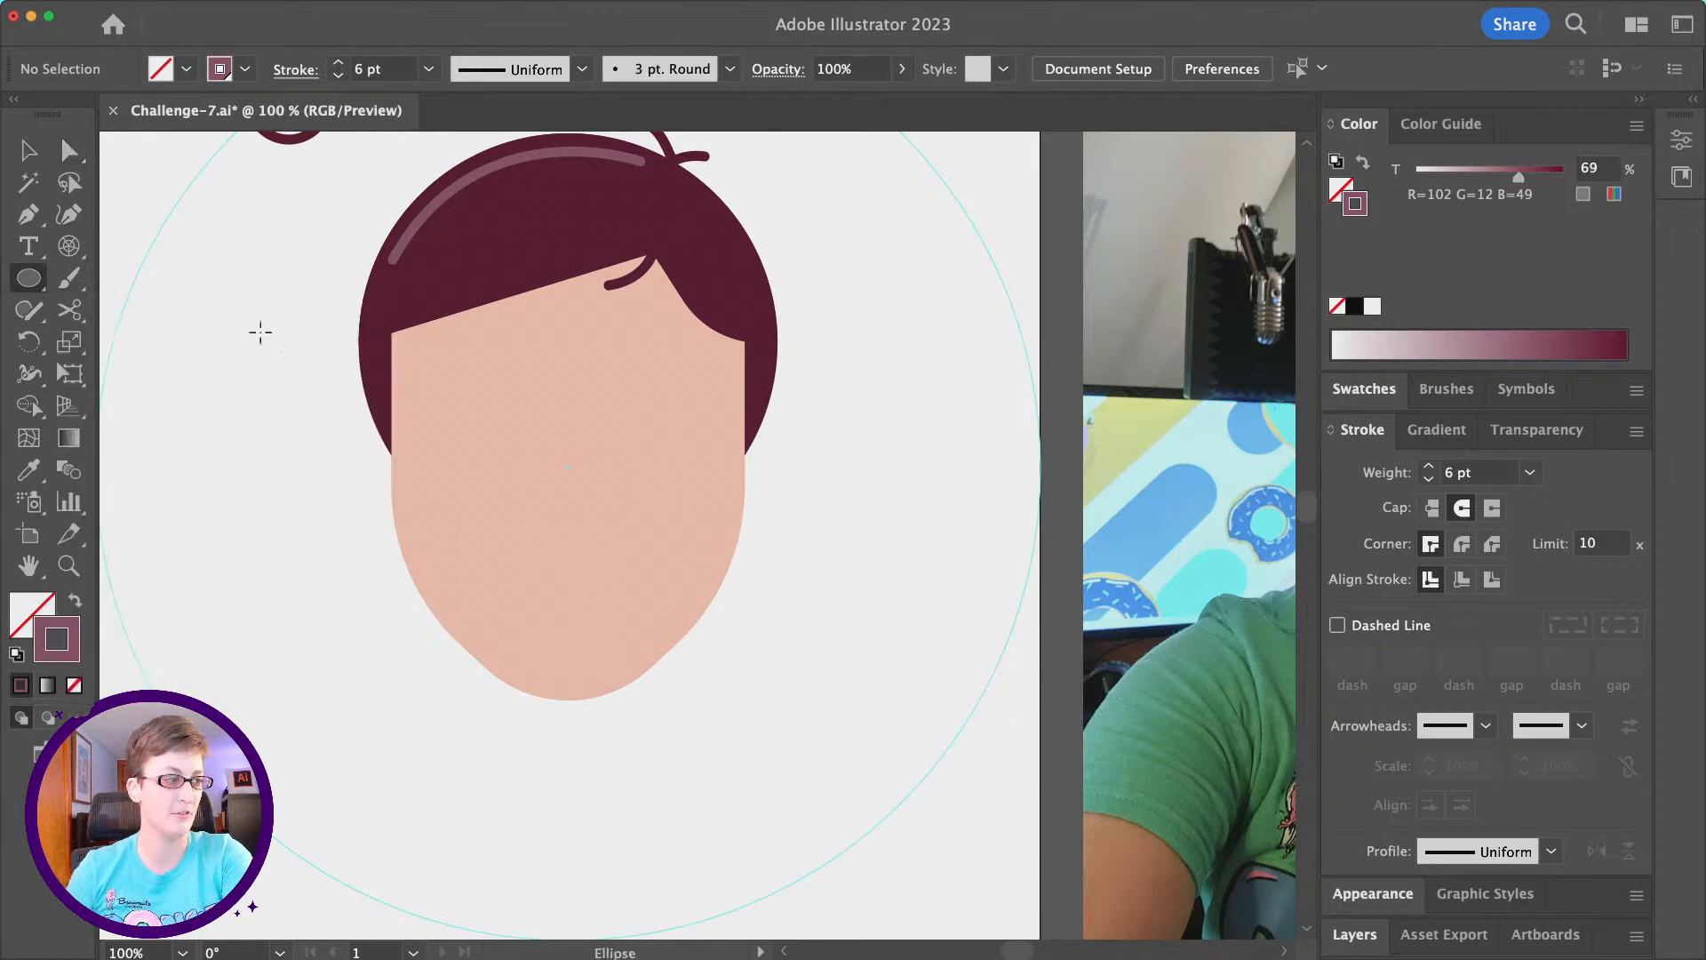
pyautogui.hscroll(1, 301, 340)
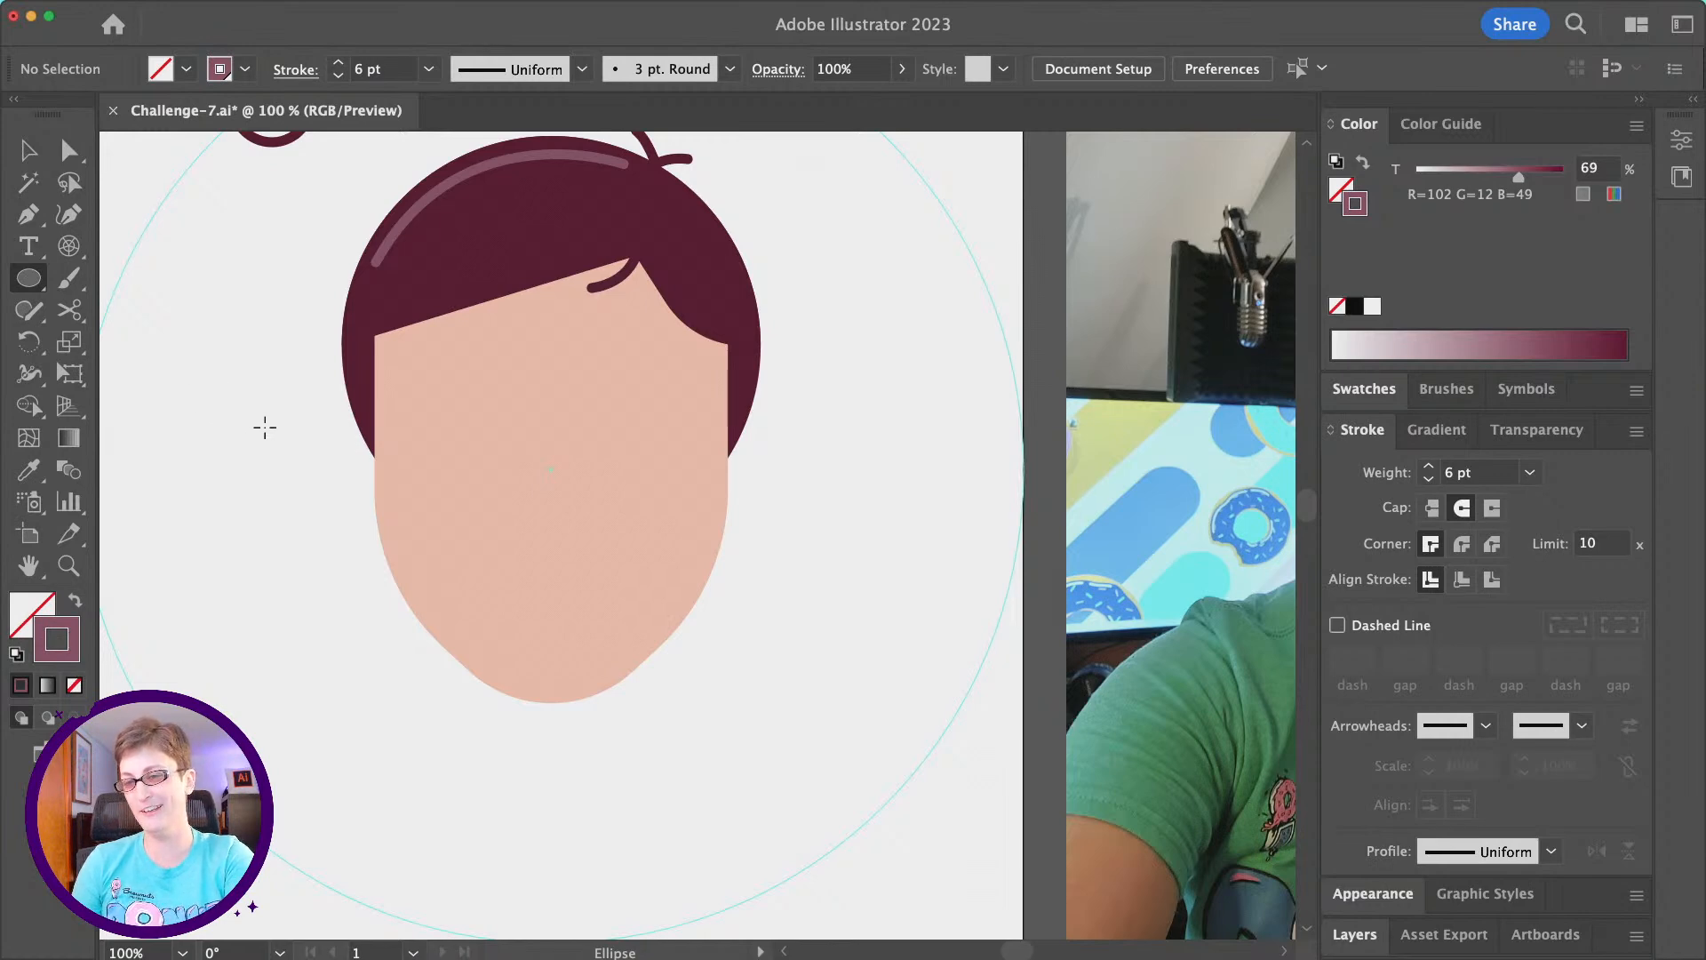
pyautogui.moveTo(242, 393); pyautogui.dragTo(312, 468)
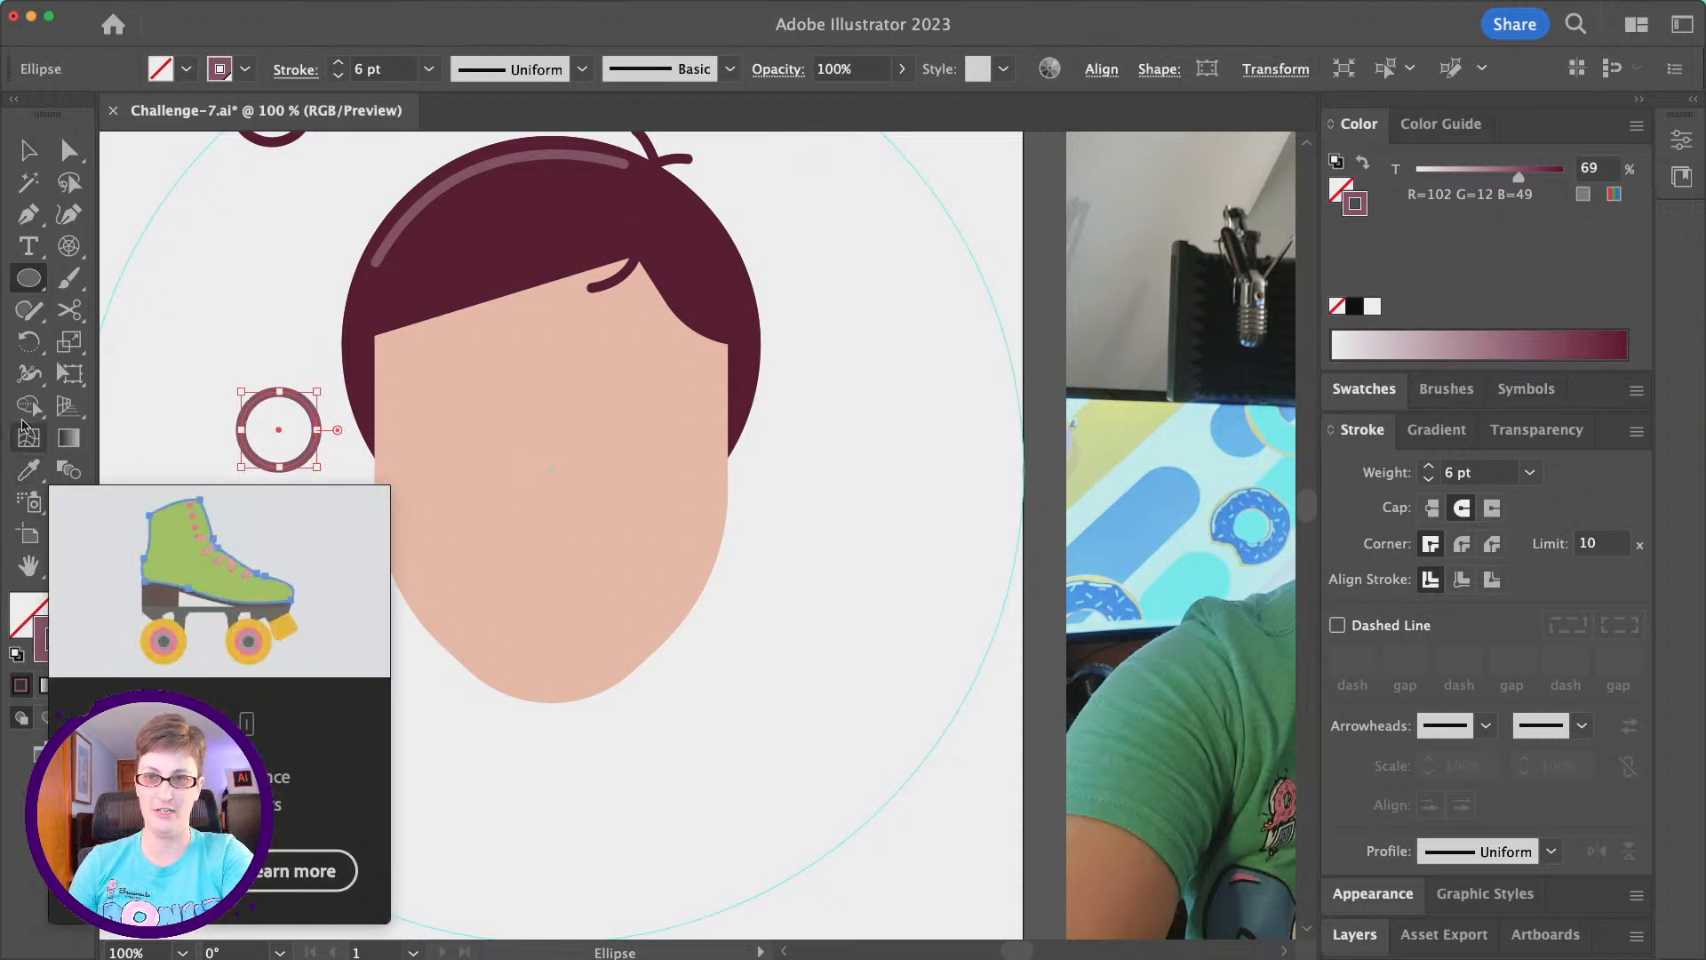
# - Delete the circle's right anchor point and join the open ends into a closed half circle
pyautogui.click(68, 153)
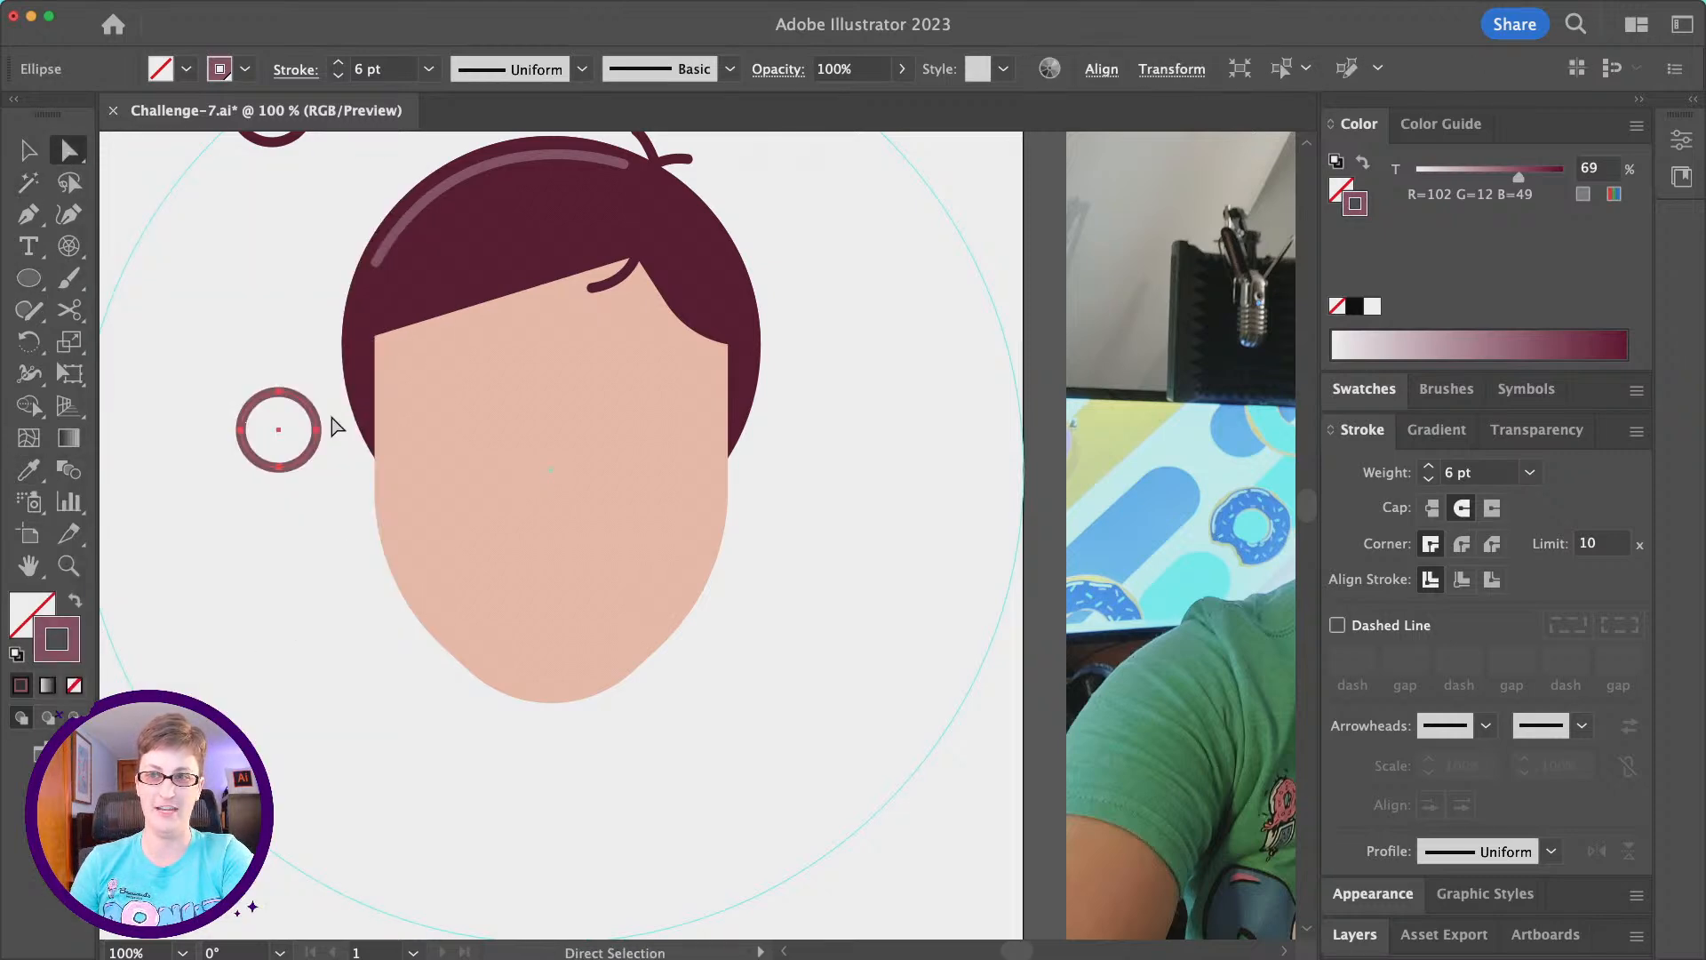
pyautogui.click(318, 432)
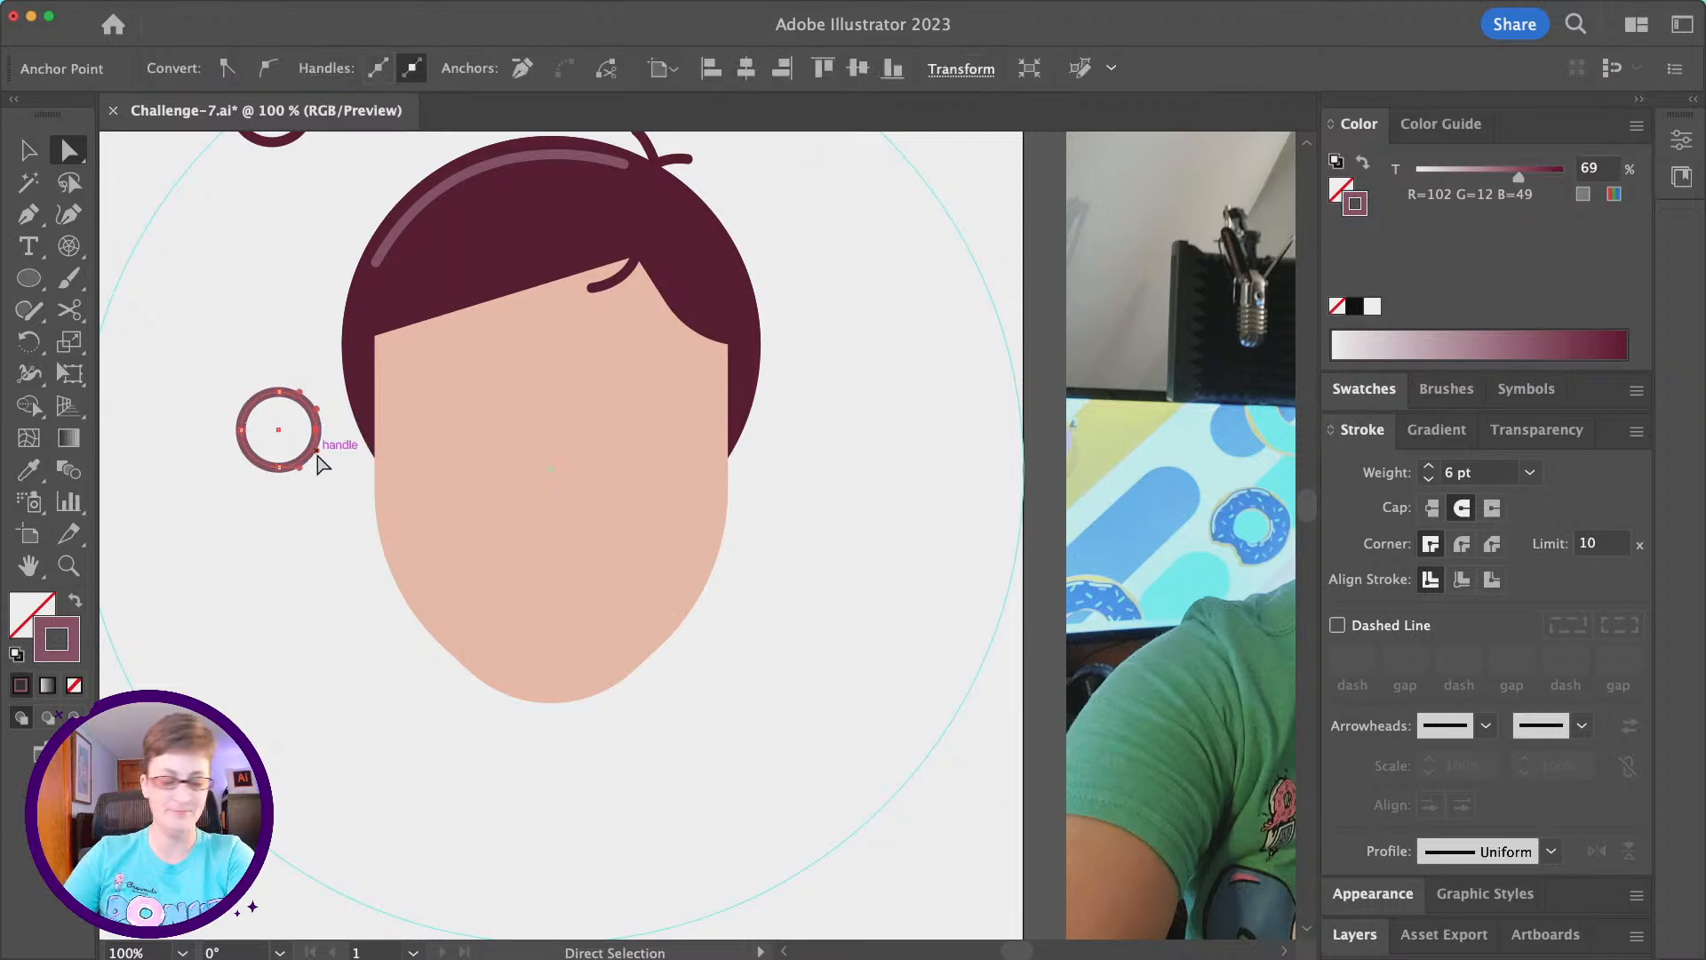
pyautogui.press('Delete')
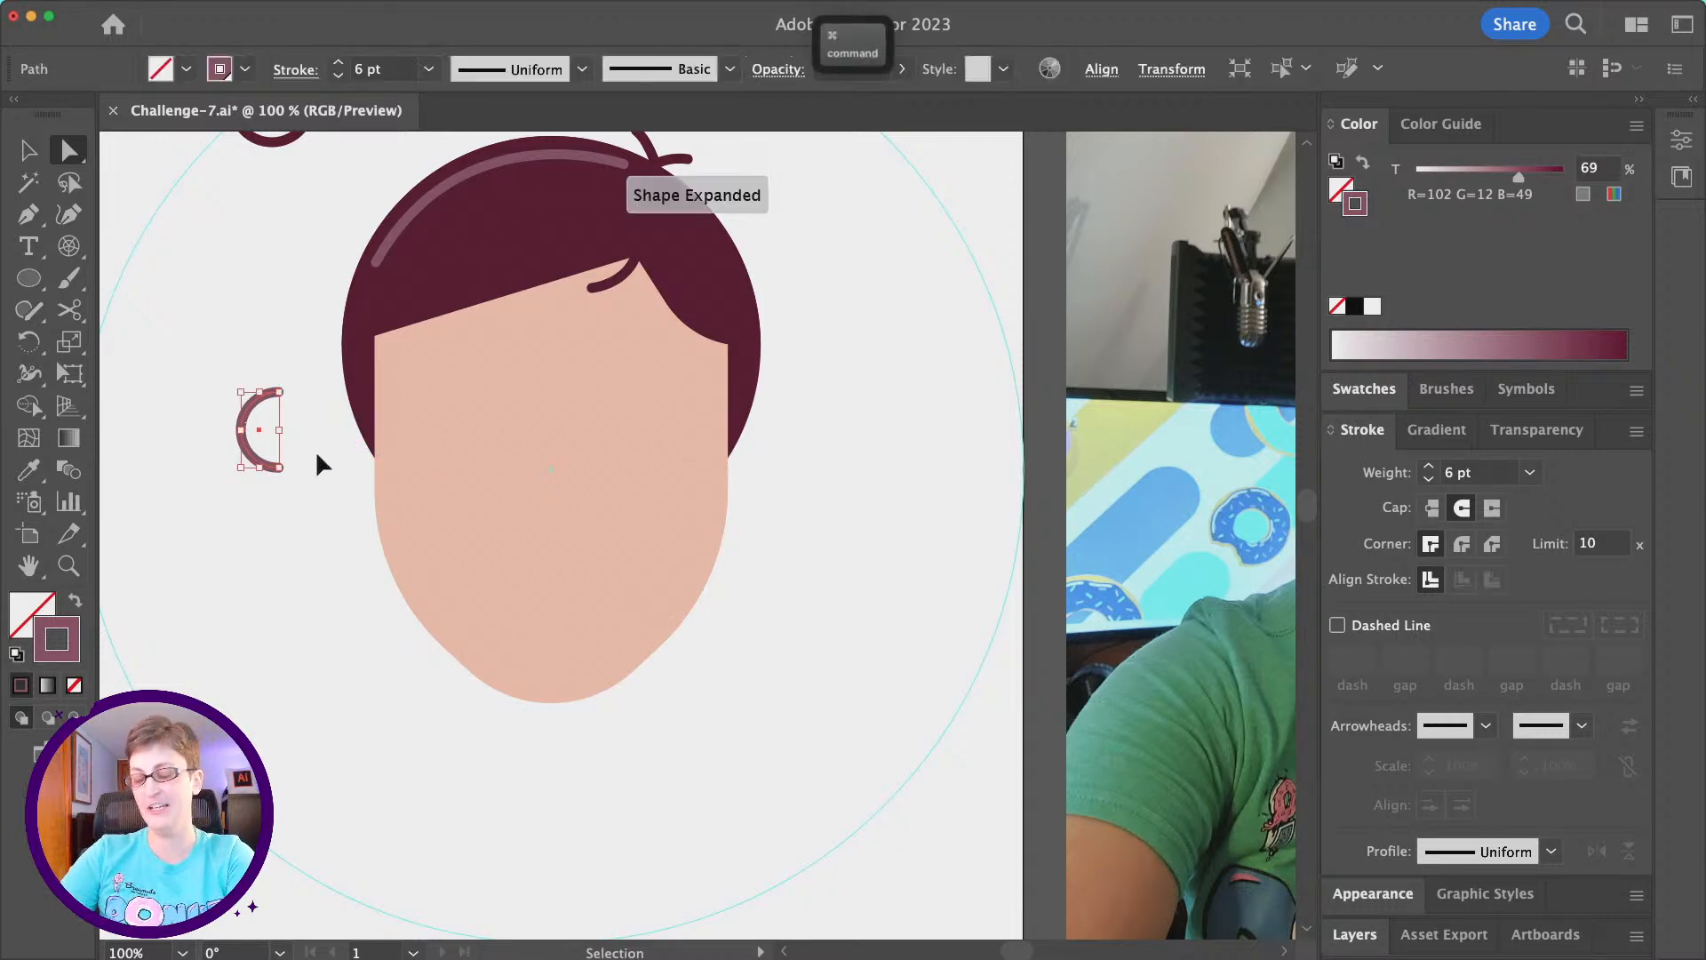
pyautogui.press('super+j')
# - Give the half circle the face's skin-tone fill and no stroke using the Eyedropper
pyautogui.press('a')
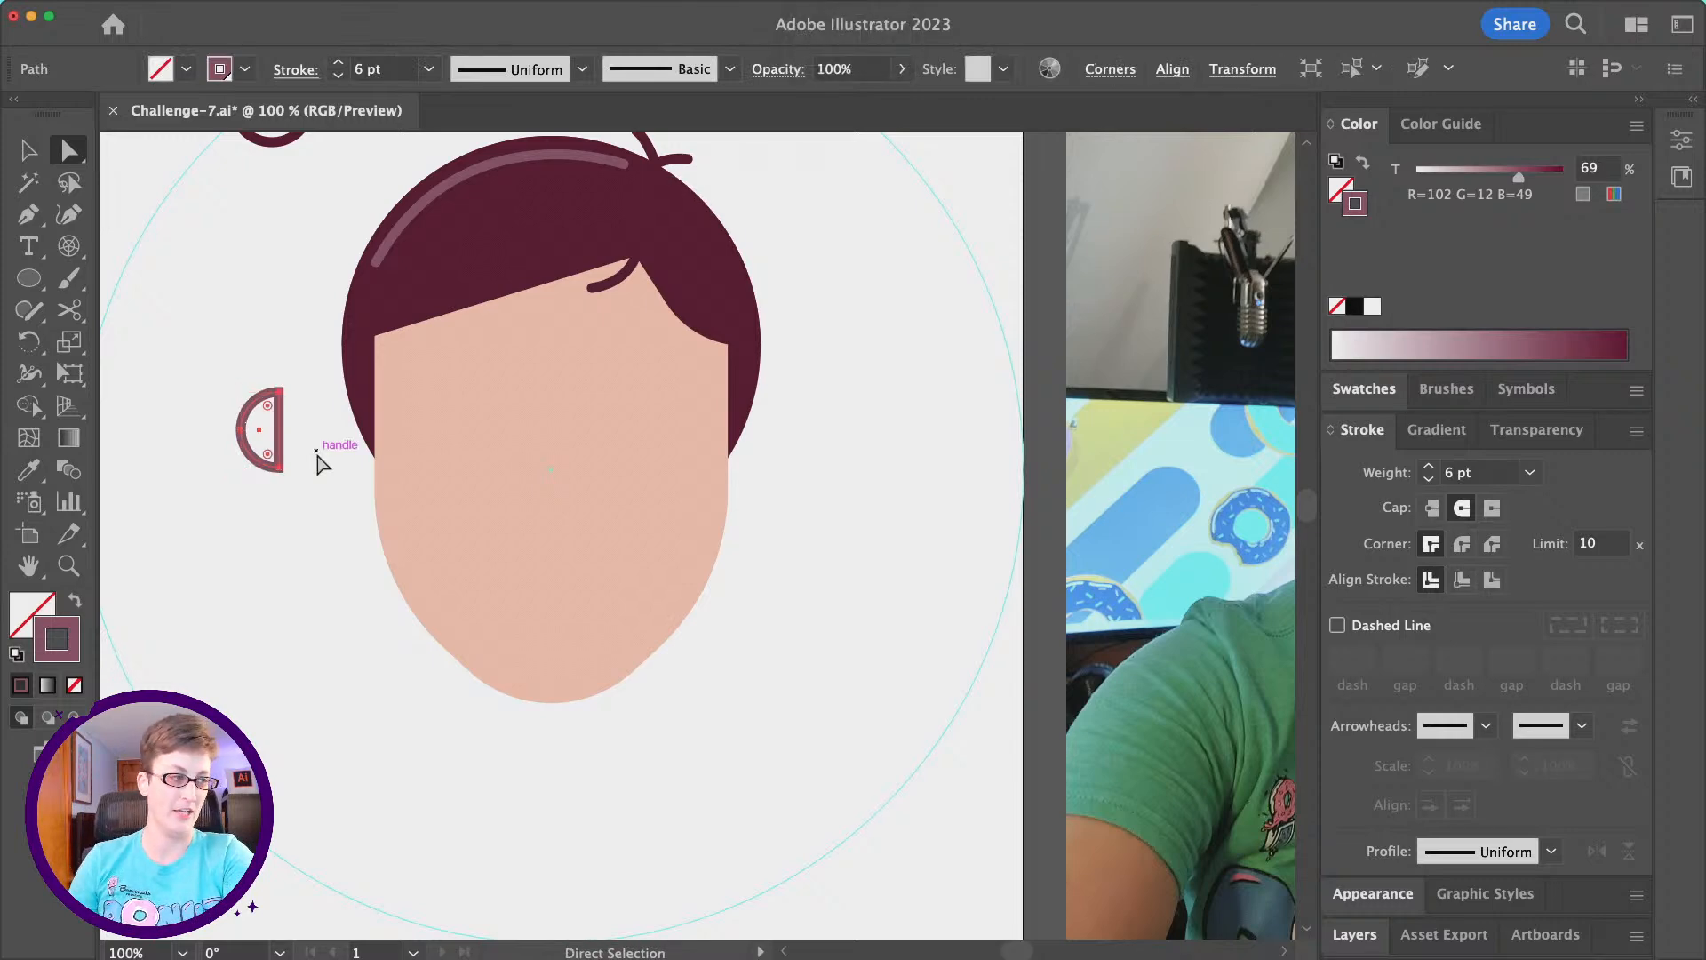
pyautogui.click(22, 473)
pyautogui.click(567, 416)
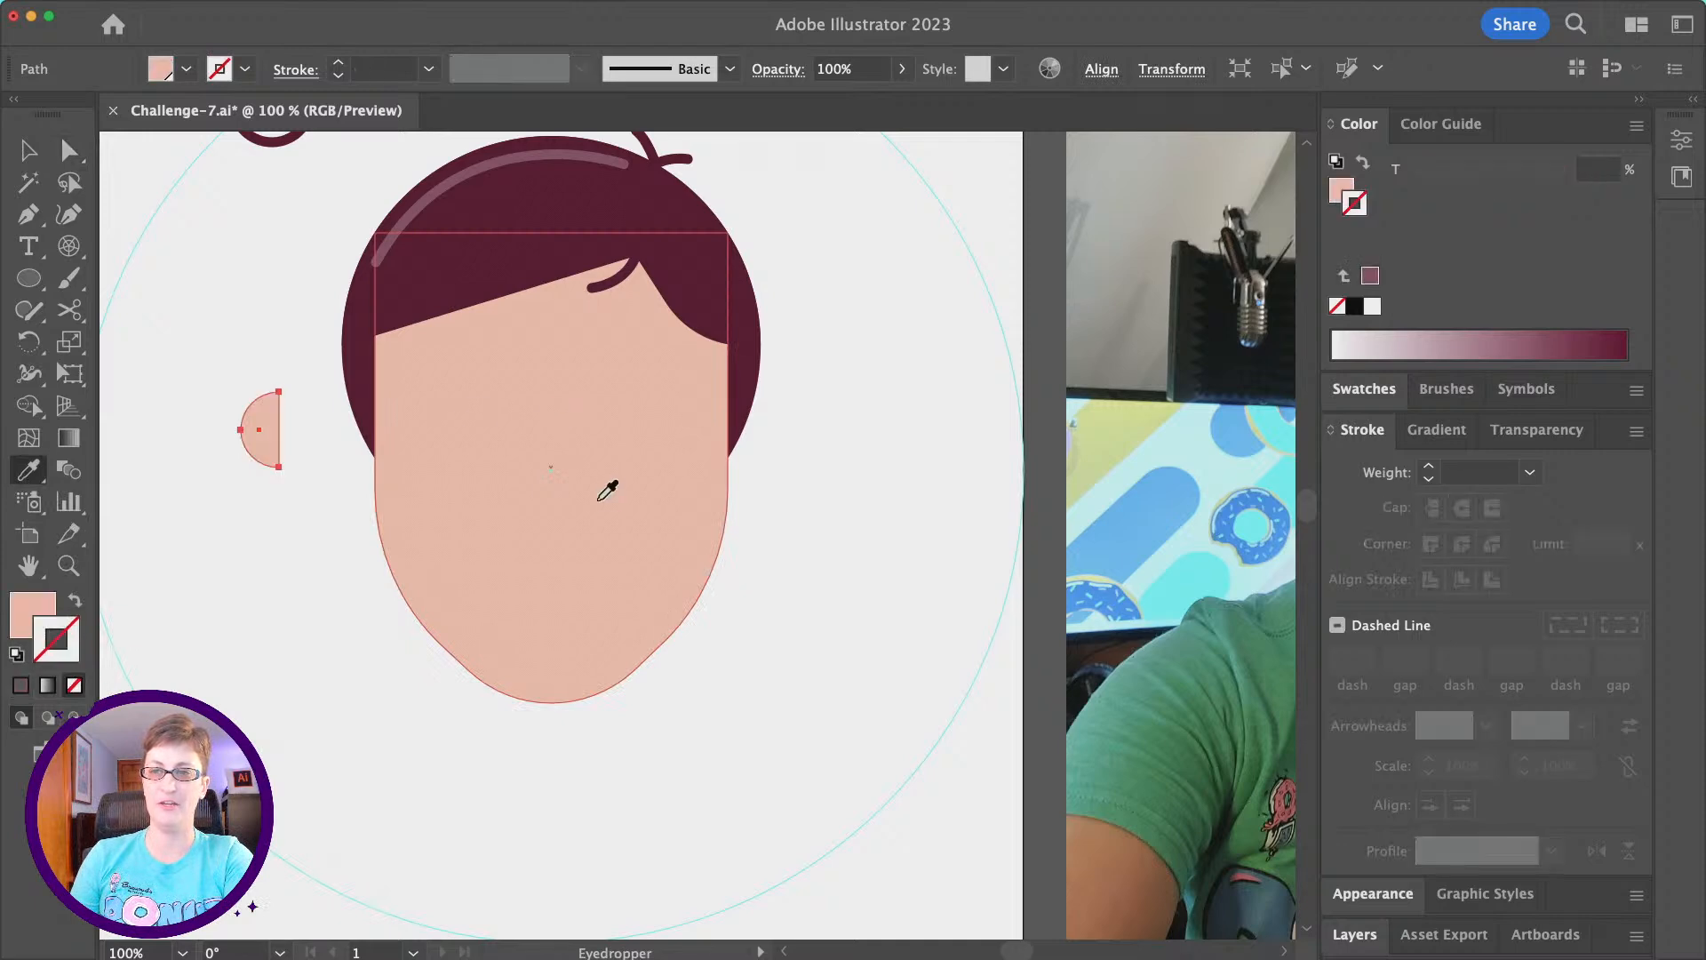
# - Paste a copy of the half-circle ear in front and scale it to about half size, centred on the flat edge
pyautogui.click(68, 565)
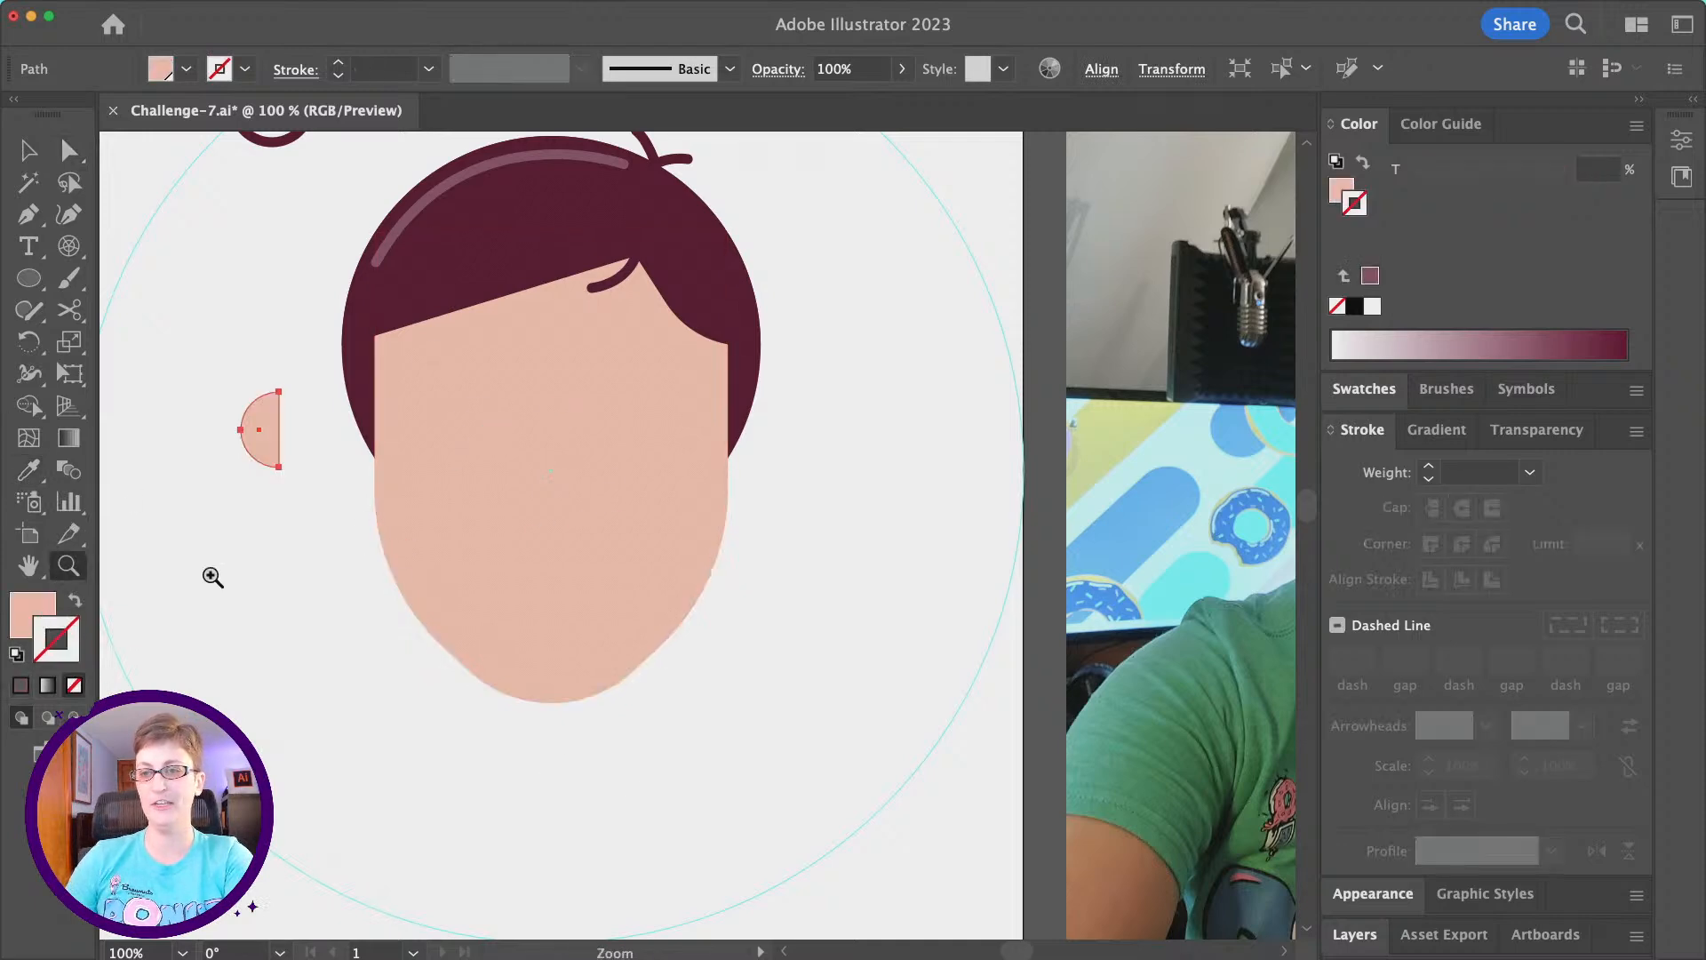
pyautogui.click(537, 558)
pyautogui.click(468, 499)
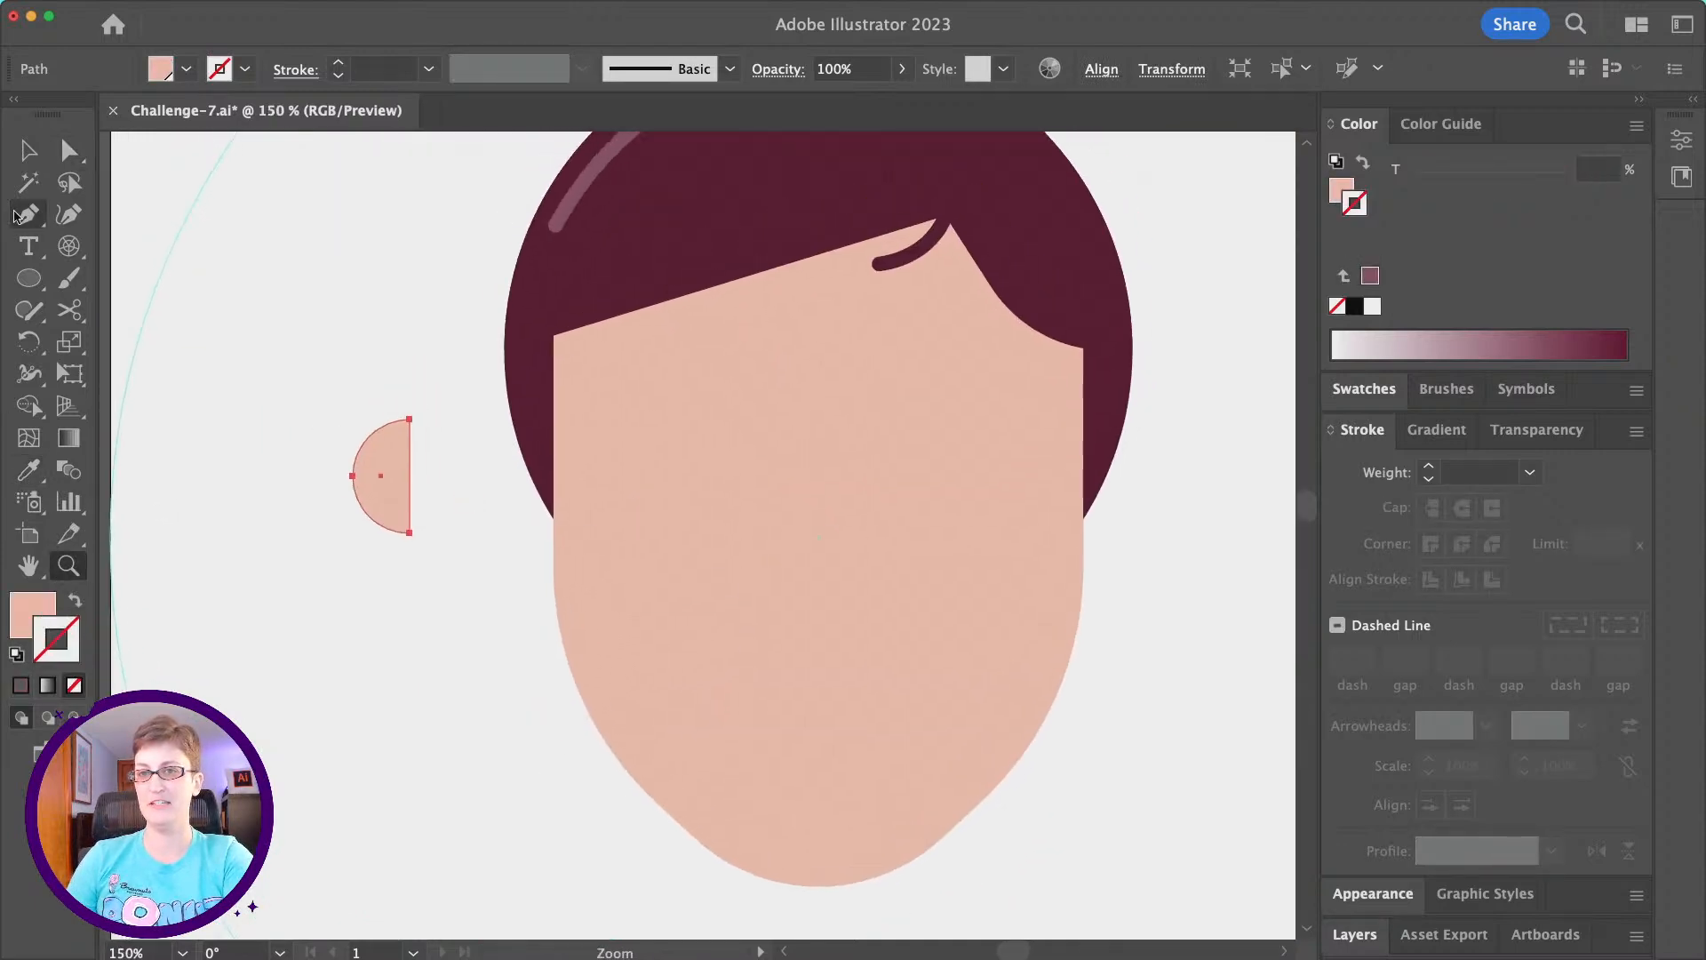
pyautogui.click(27, 147)
pyautogui.click(480, 628)
pyautogui.click(397, 460)
pyautogui.press('super+c')
pyautogui.press('super+f')
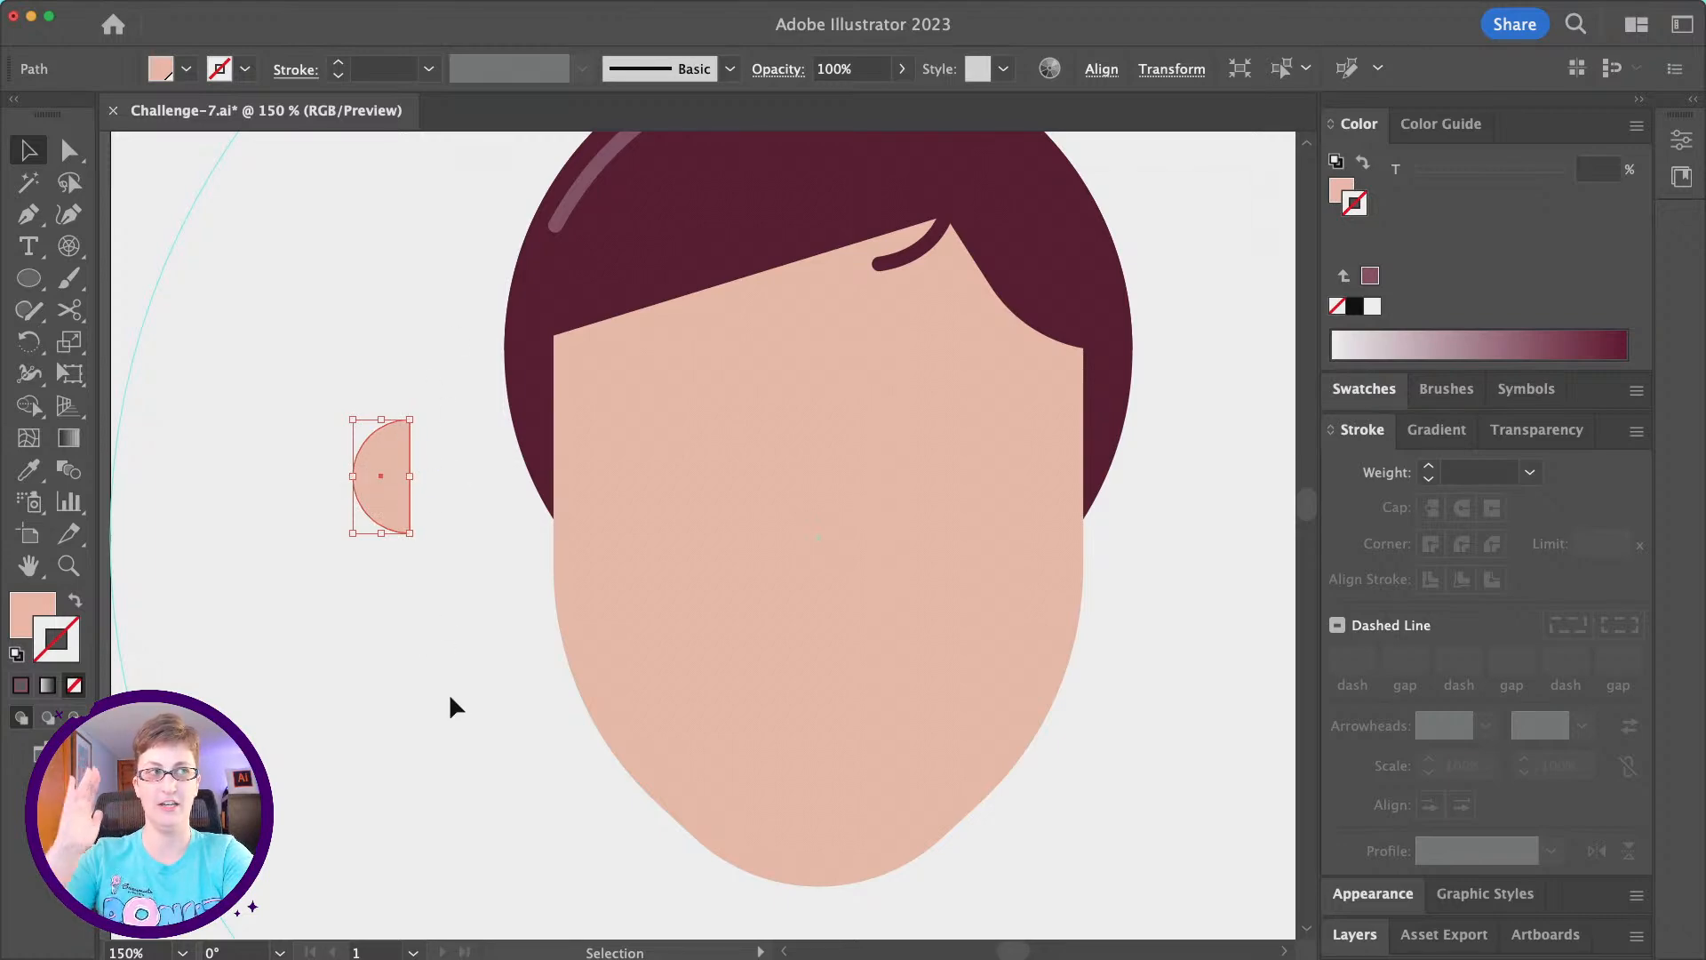
pyautogui.moveTo(358, 477); pyautogui.dragTo(384, 480)
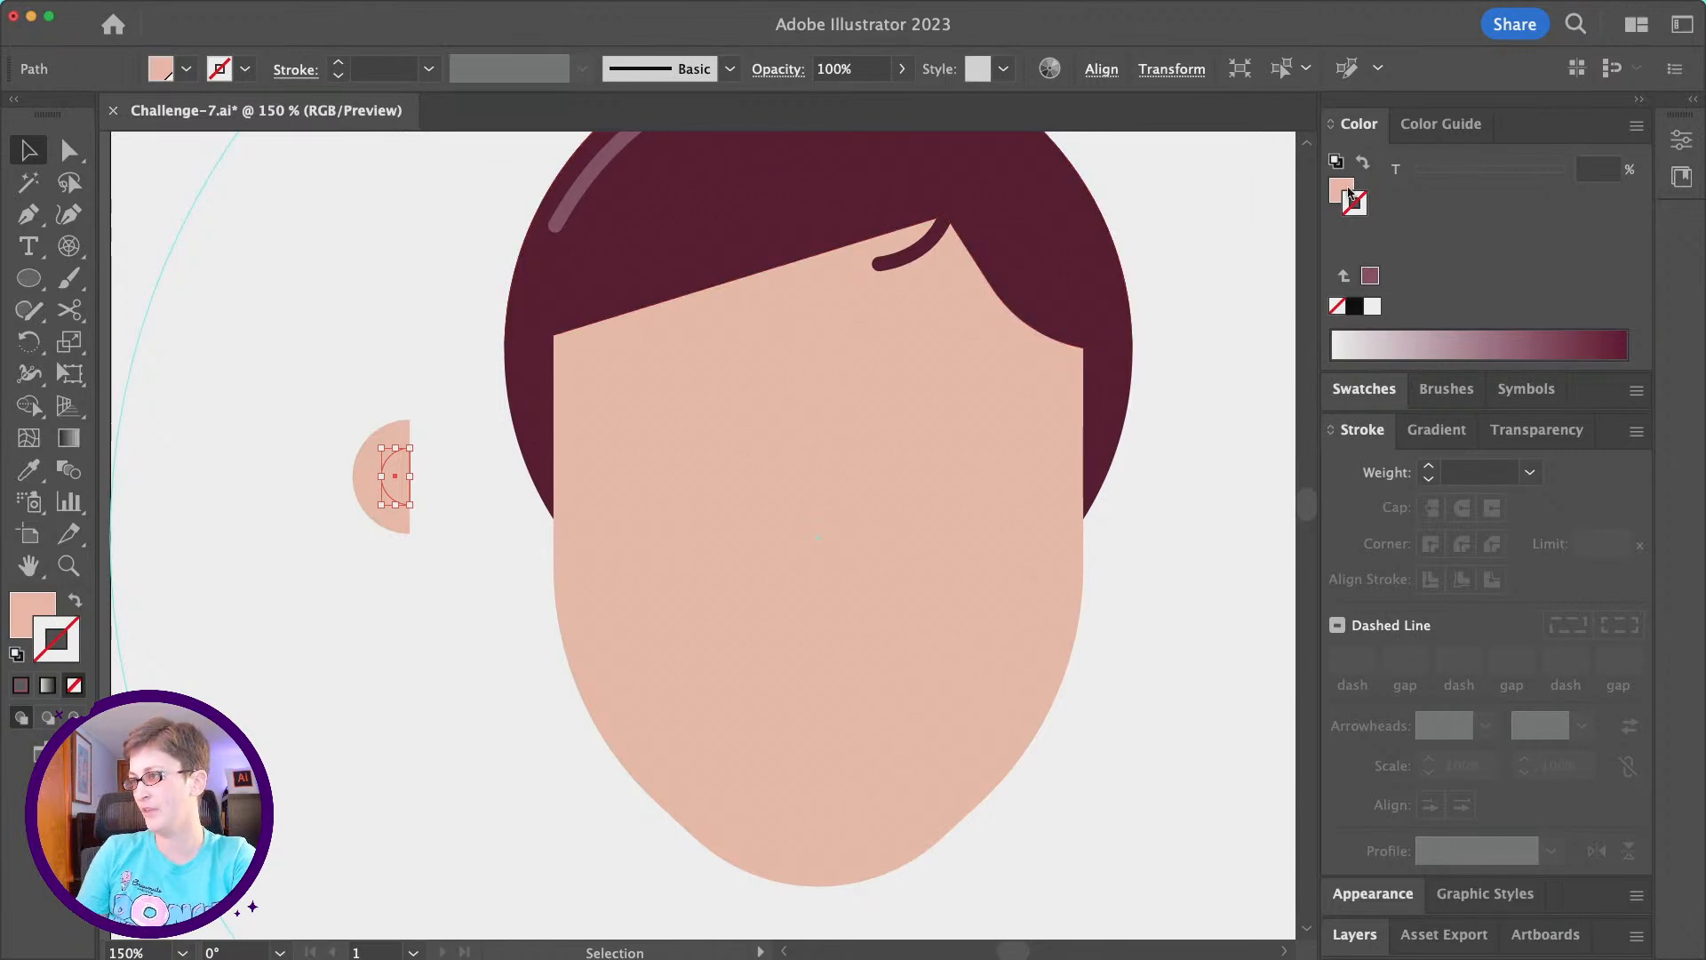
# - Fill the small inner half circle with the palette's pink swatch at a 71% tint
pyautogui.click(1342, 191)
pyautogui.click(1357, 390)
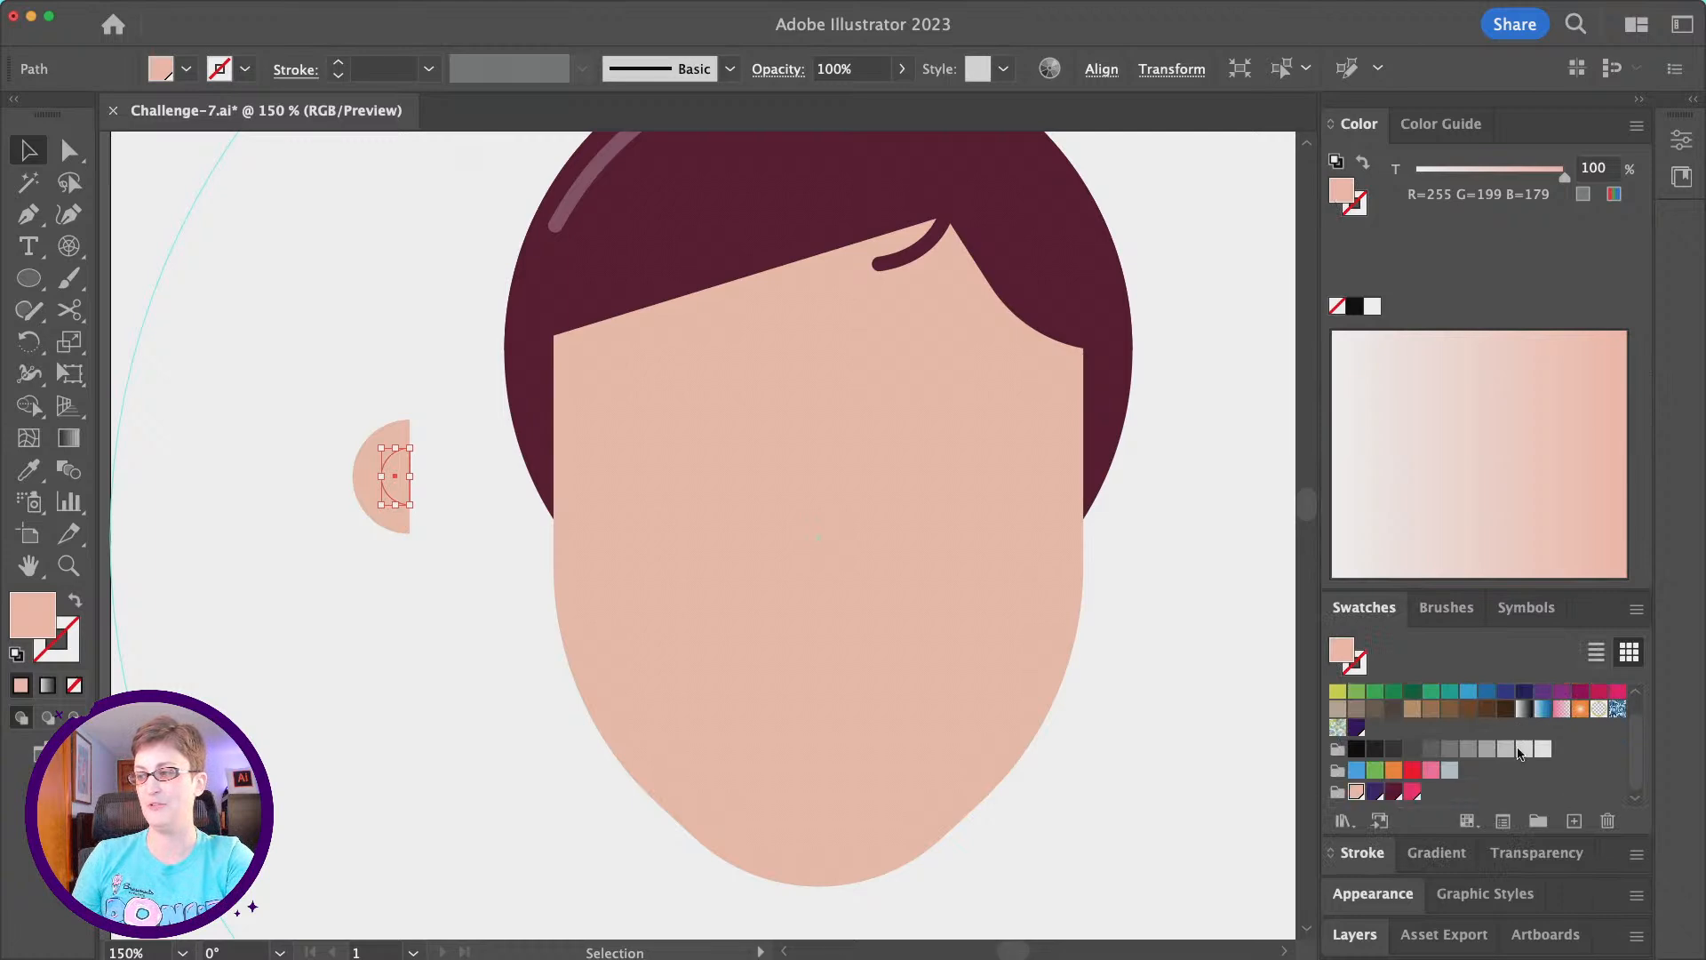
pyautogui.click(1415, 791)
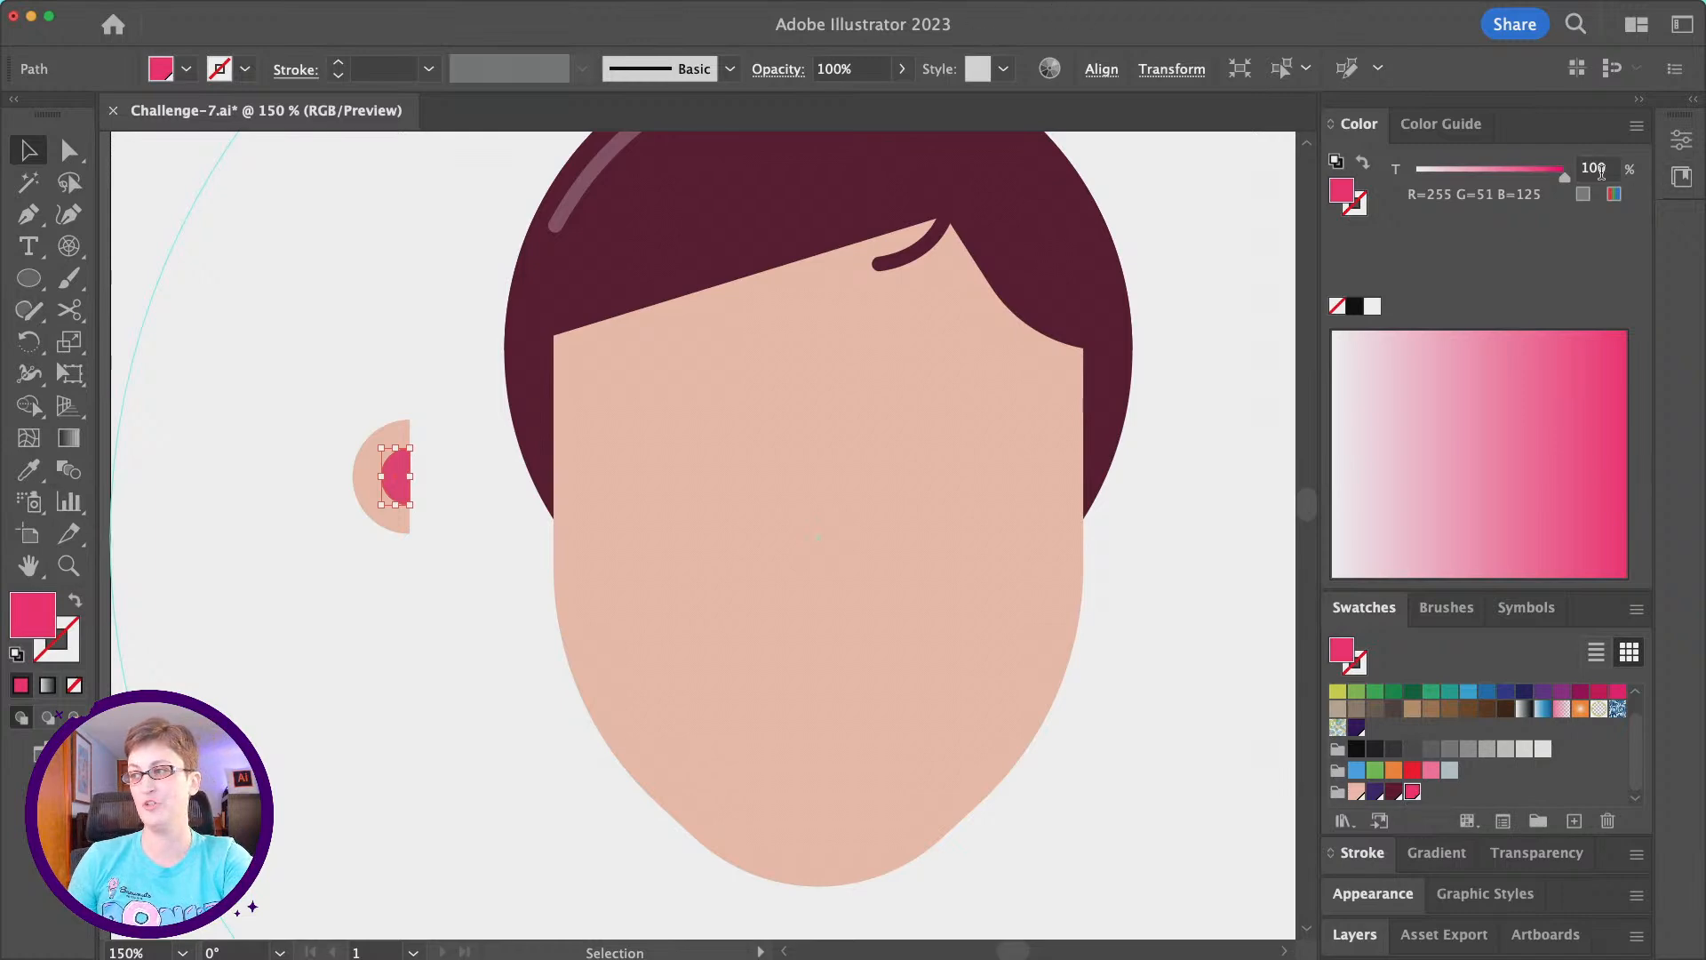
pyautogui.moveTo(1561, 178); pyautogui.dragTo(1538, 180)
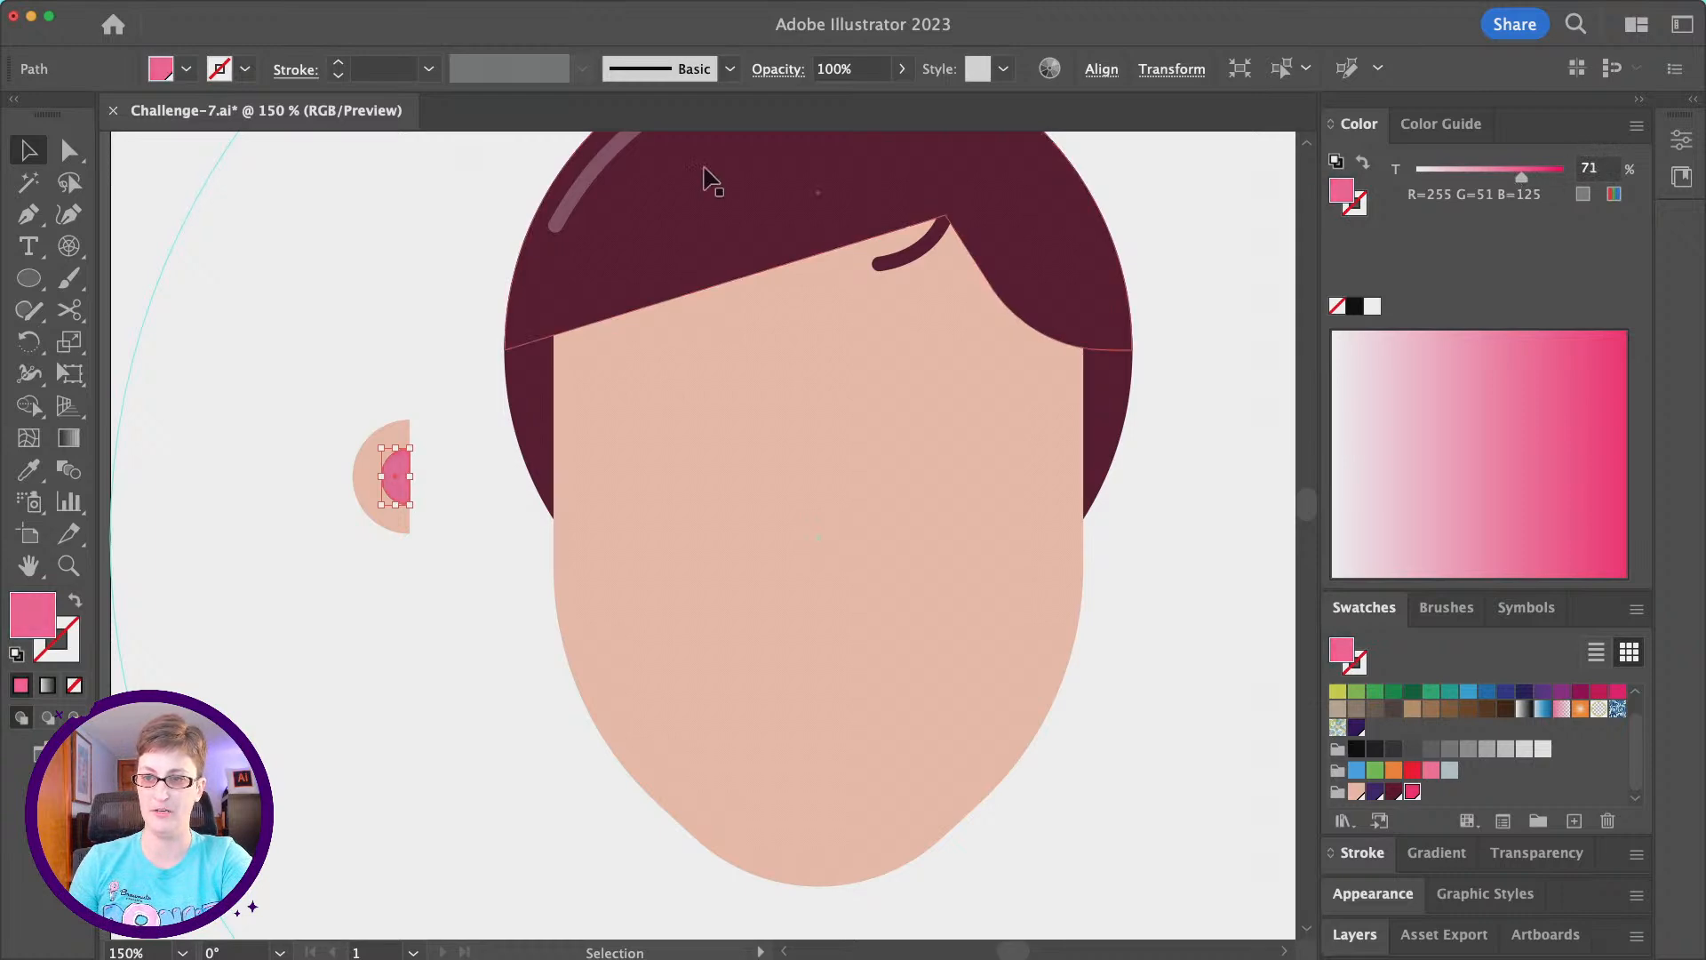
# - Group the two half circles and move the ear against the left edge of the face, just below the hair
pyautogui.moveTo(239, 377); pyautogui.dragTo(438, 657)
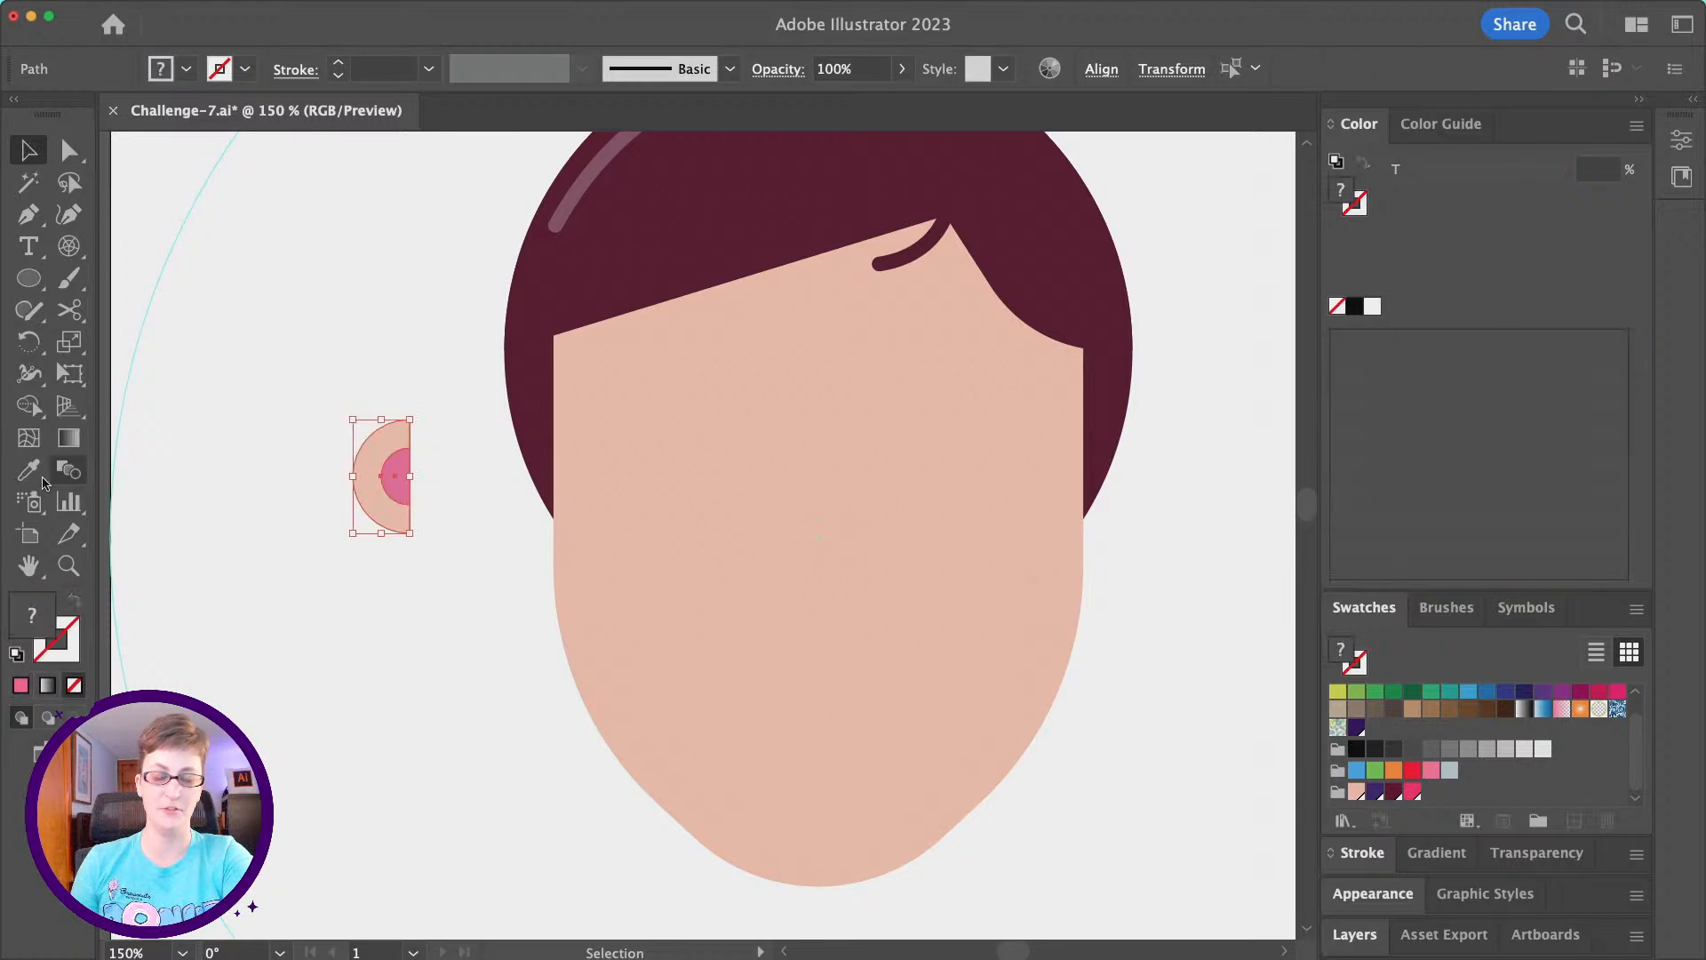
pyautogui.press('super+g')
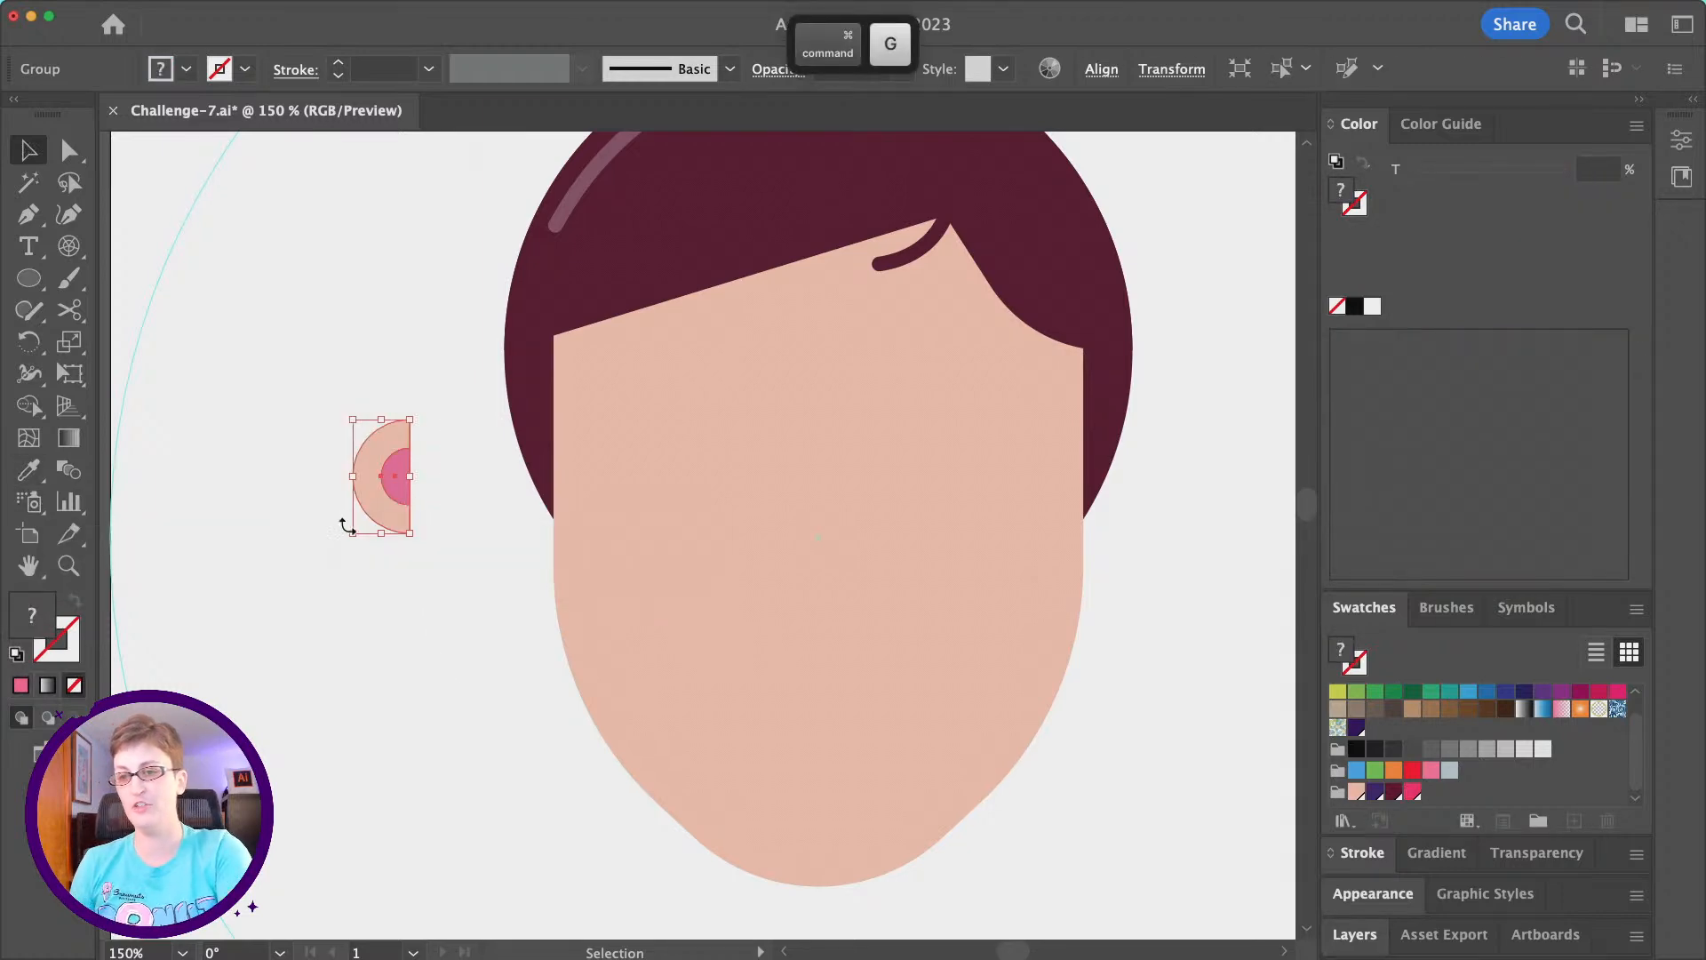
pyautogui.scroll(2, 360, 518)
pyautogui.hscroll(2, 360, 519)
pyautogui.moveTo(306, 508); pyautogui.dragTo(455, 552)
pyautogui.hscroll(5, 455, 559)
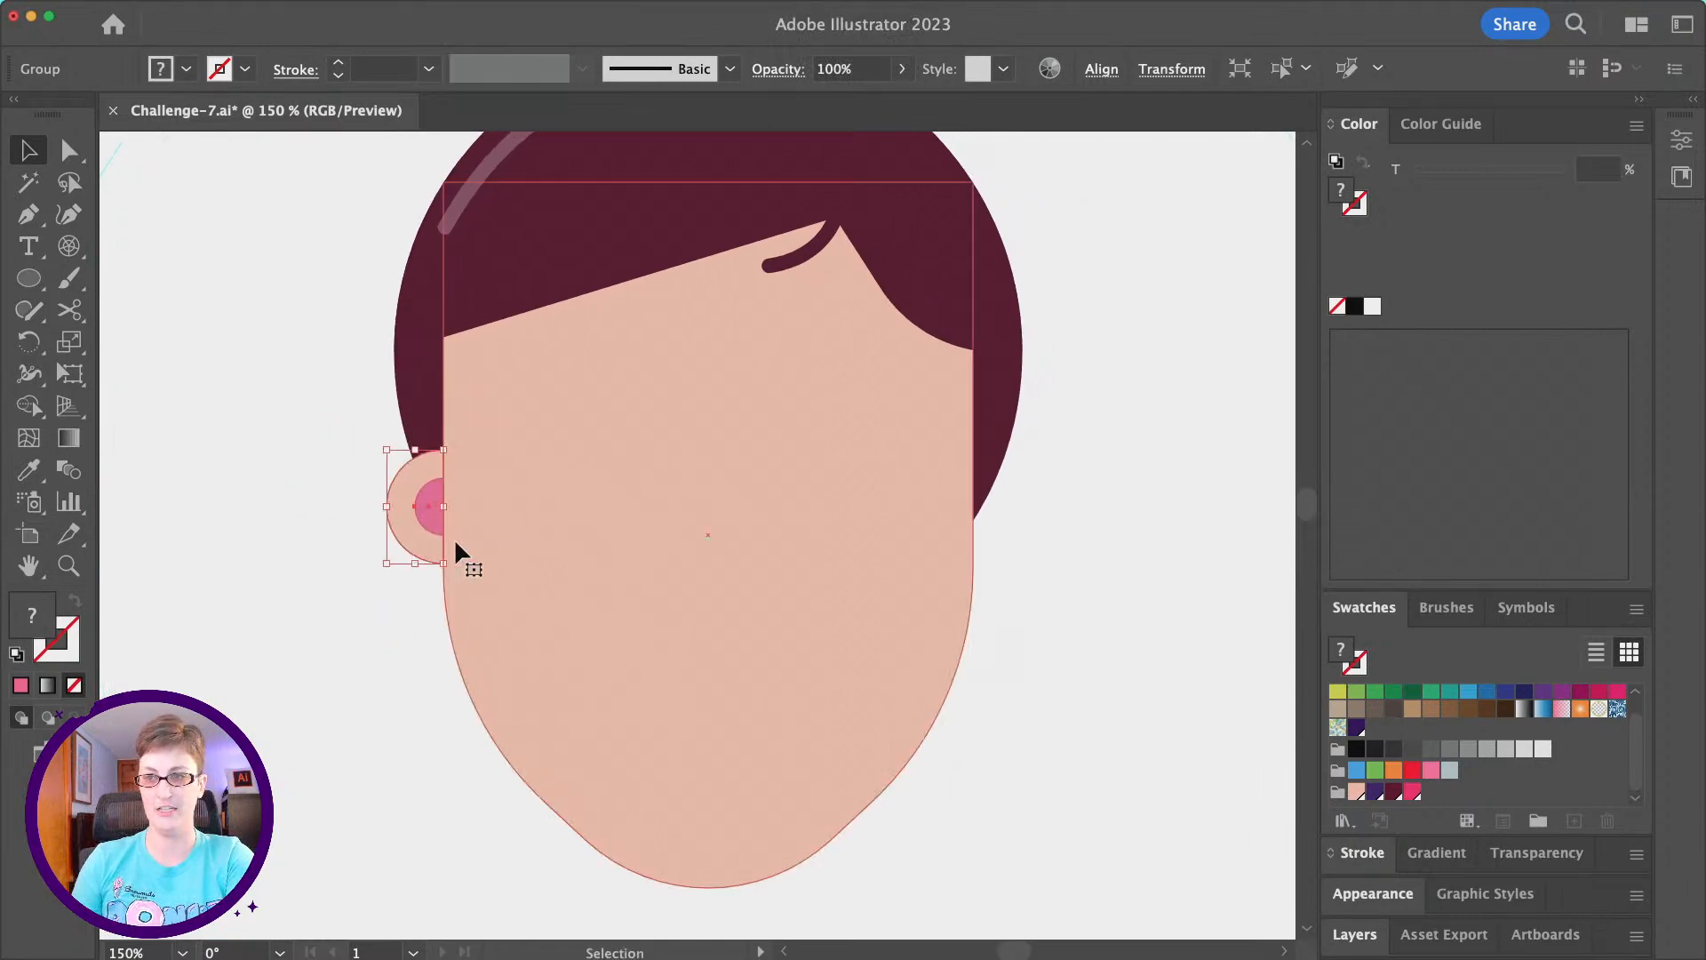
pyautogui.press('super+minus')
pyautogui.press('super+minus')
pyautogui.hscroll(3, 965, 590)
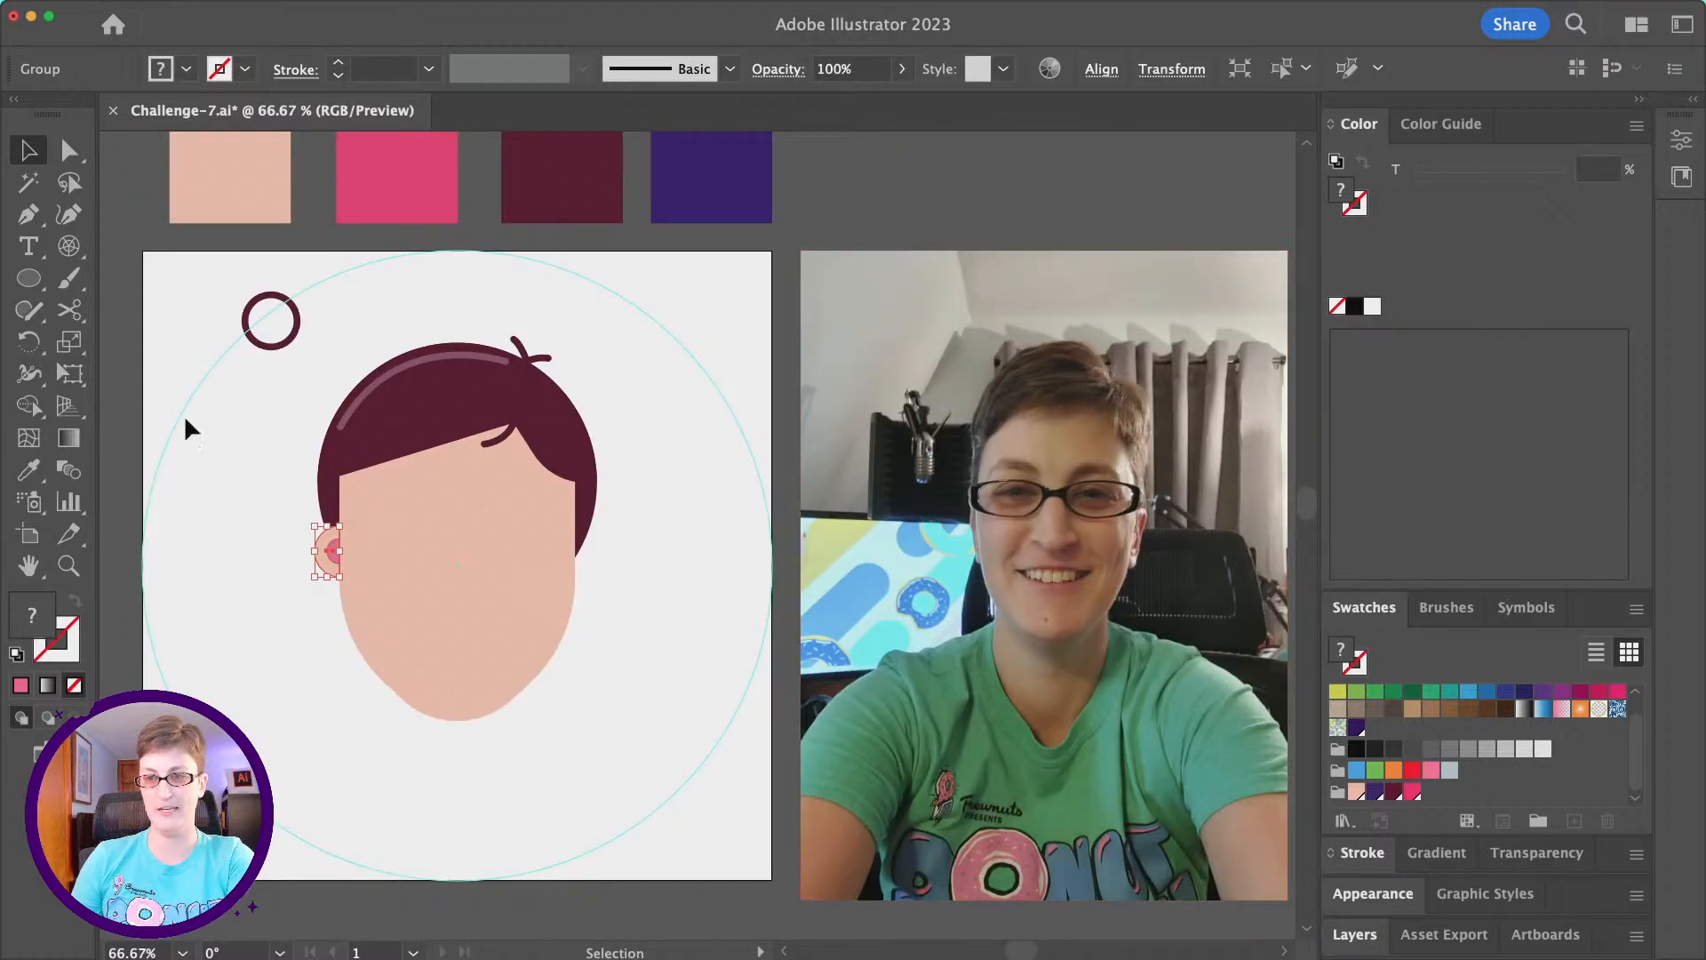
# - Enlarge the ear group slightly, keeping its flat side against the left edge of the face
pyautogui.keyDown('alt'); pyautogui.scroll(5, 346, 522); pyautogui.keyUp('alt')
pyautogui.scroll(-1, 346, 513)
pyautogui.hscroll(-1, 346, 513)
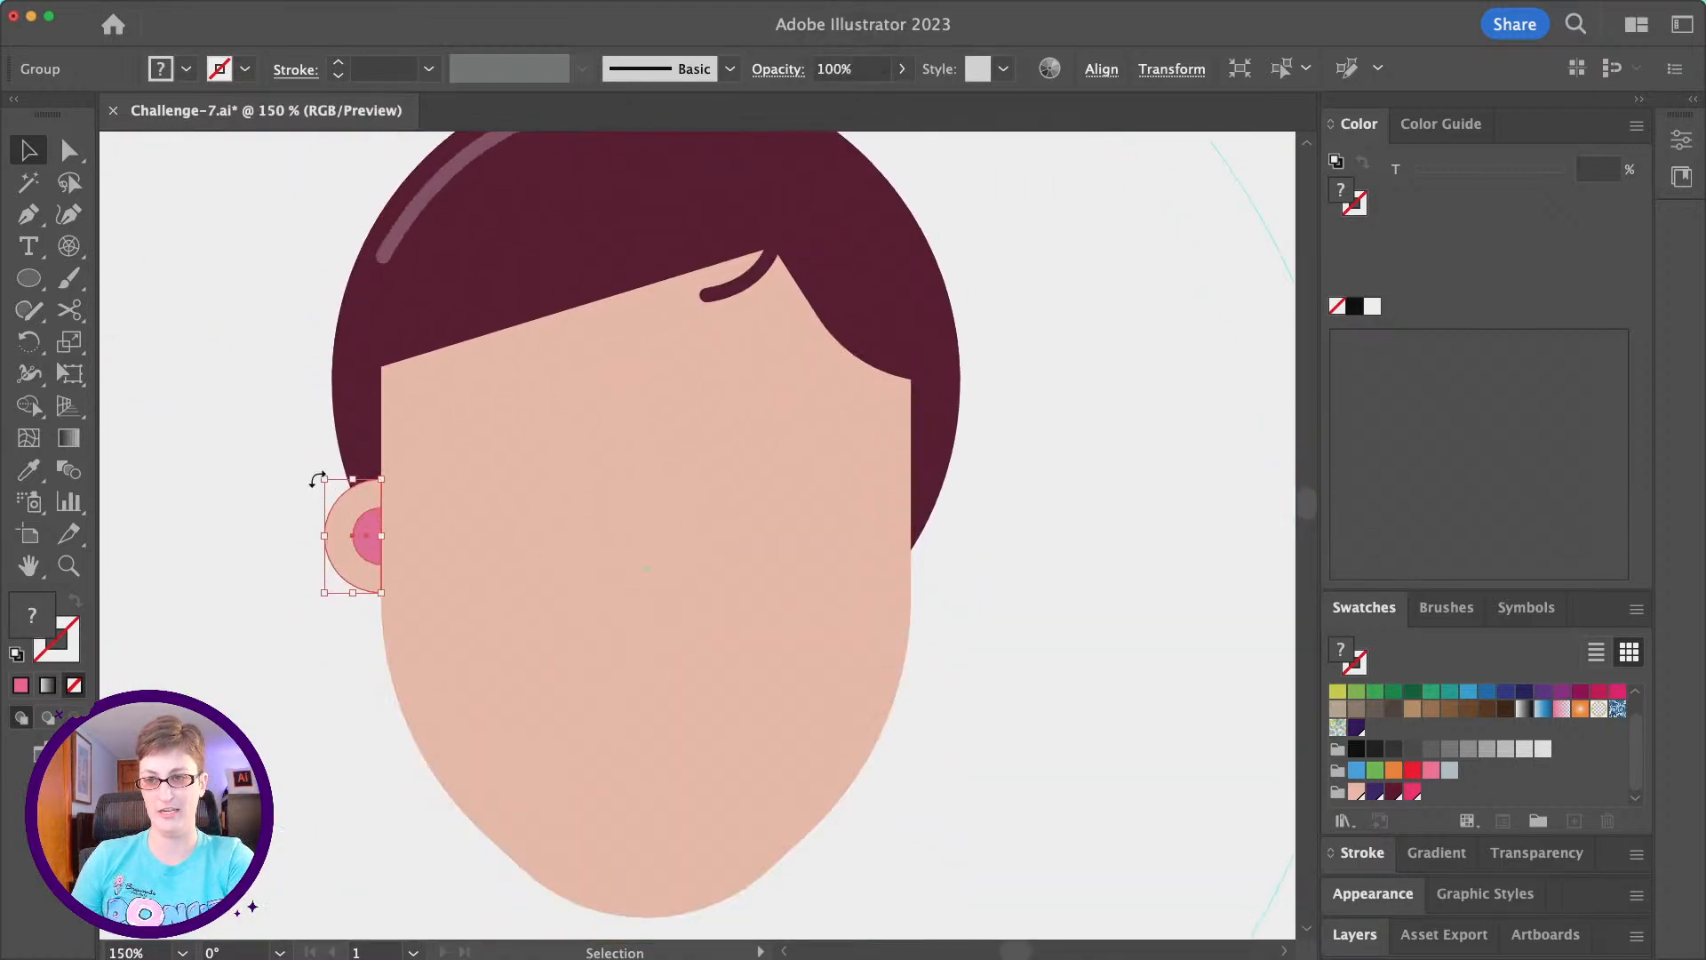
pyautogui.moveTo(322, 478); pyautogui.dragTo(317, 470)
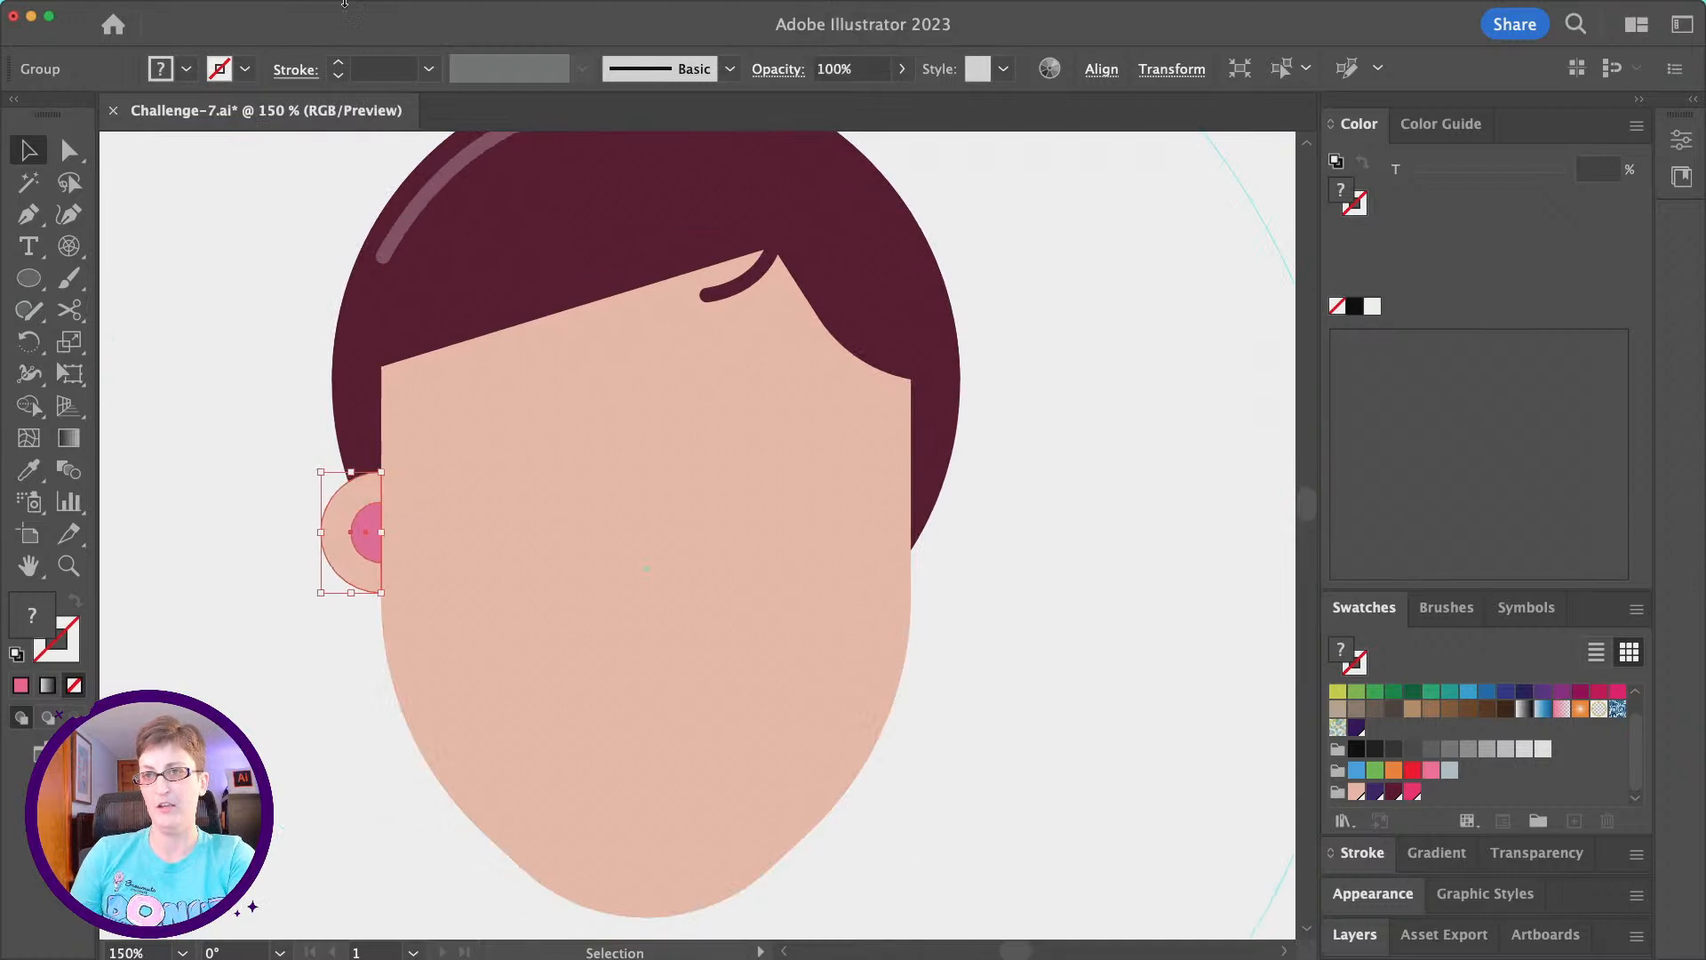
# - Reflect a copy of the ear across the vertical axis and place it against the right edge of the face, level with the original
pyautogui.click(216, 10)
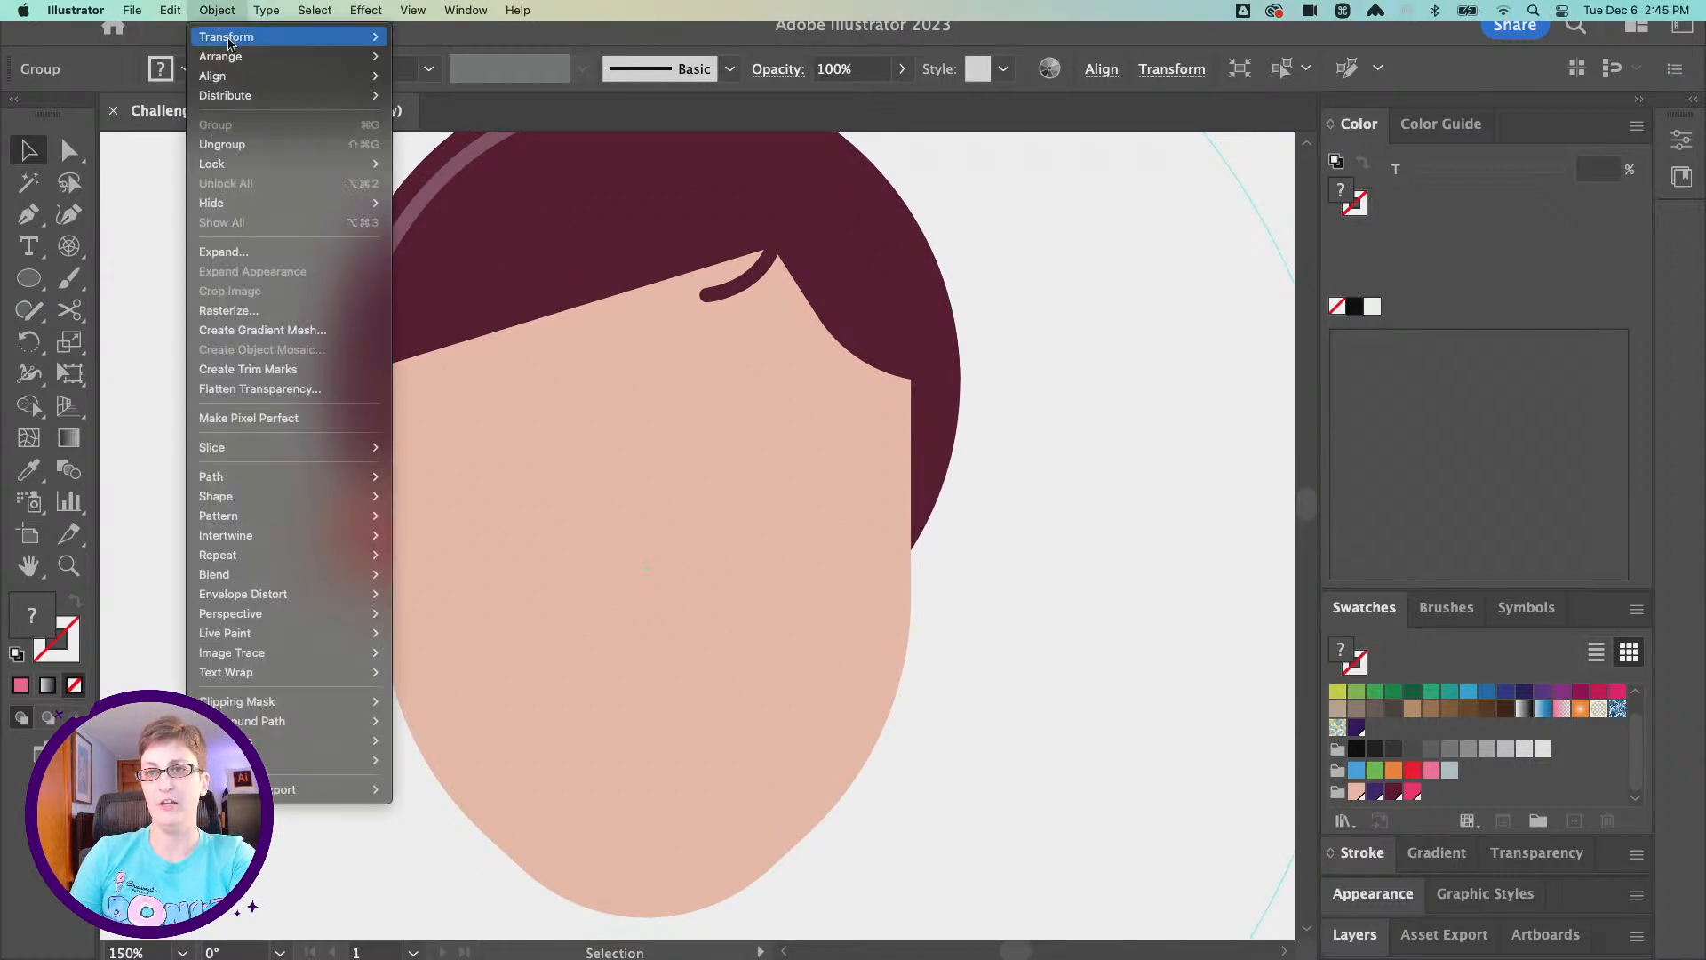
pyautogui.moveTo(267, 36)
pyautogui.click(519, 104)
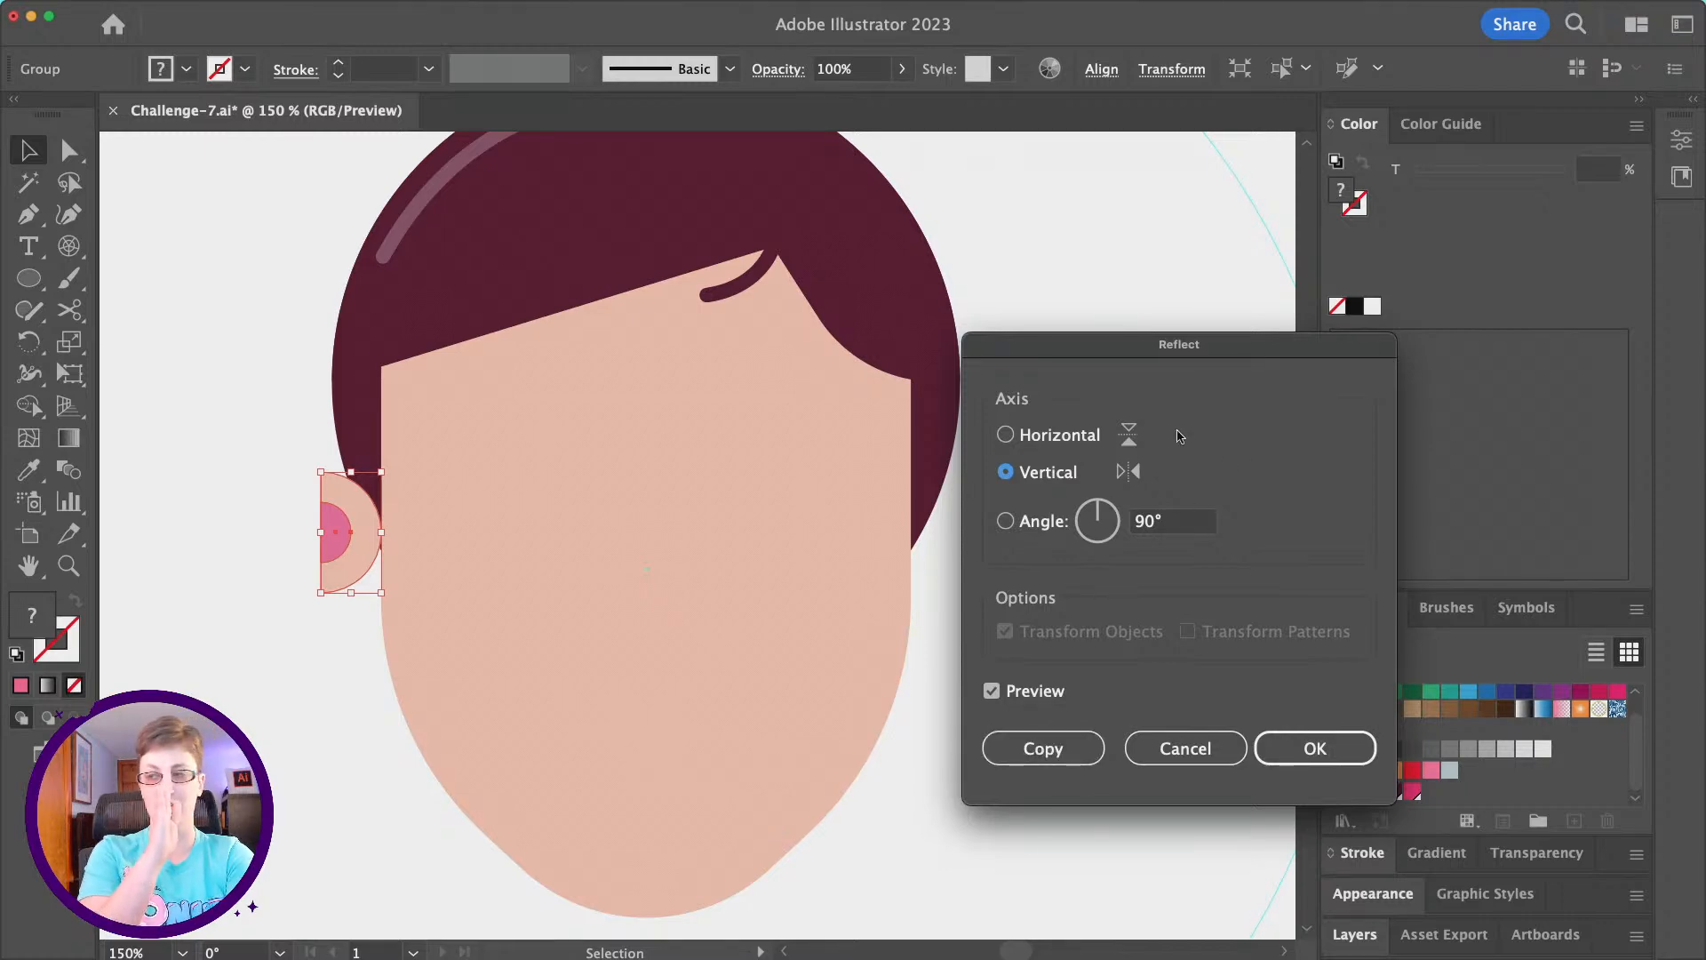
pyautogui.click(1044, 441)
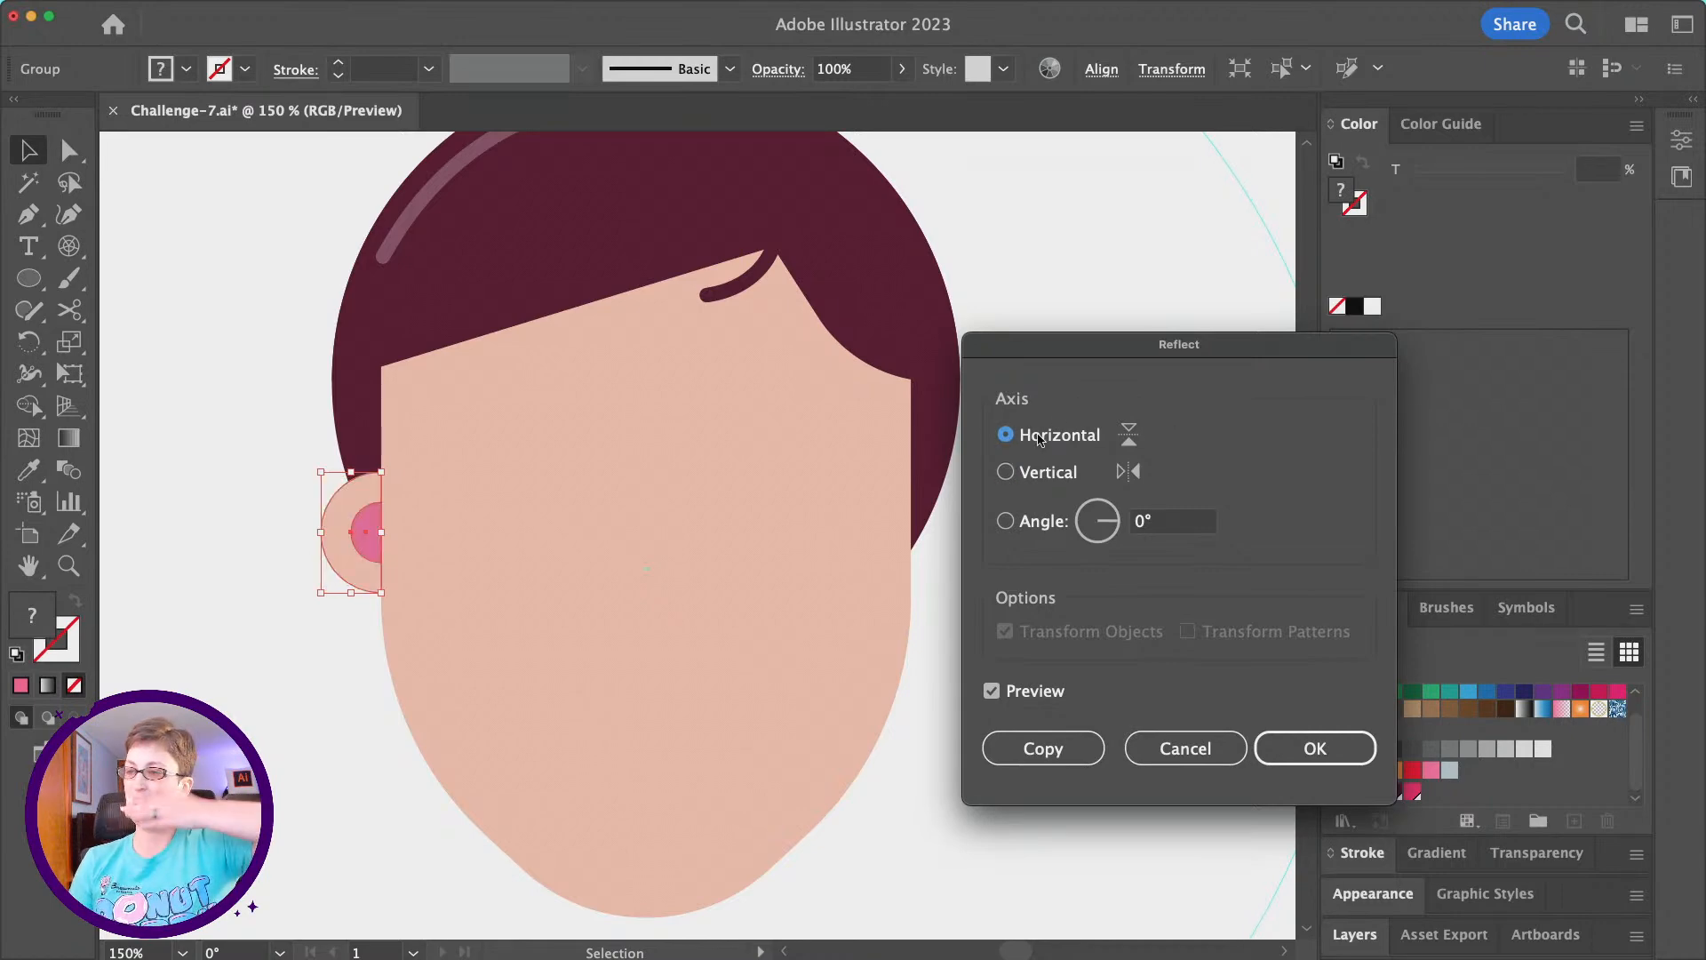
pyautogui.click(1049, 478)
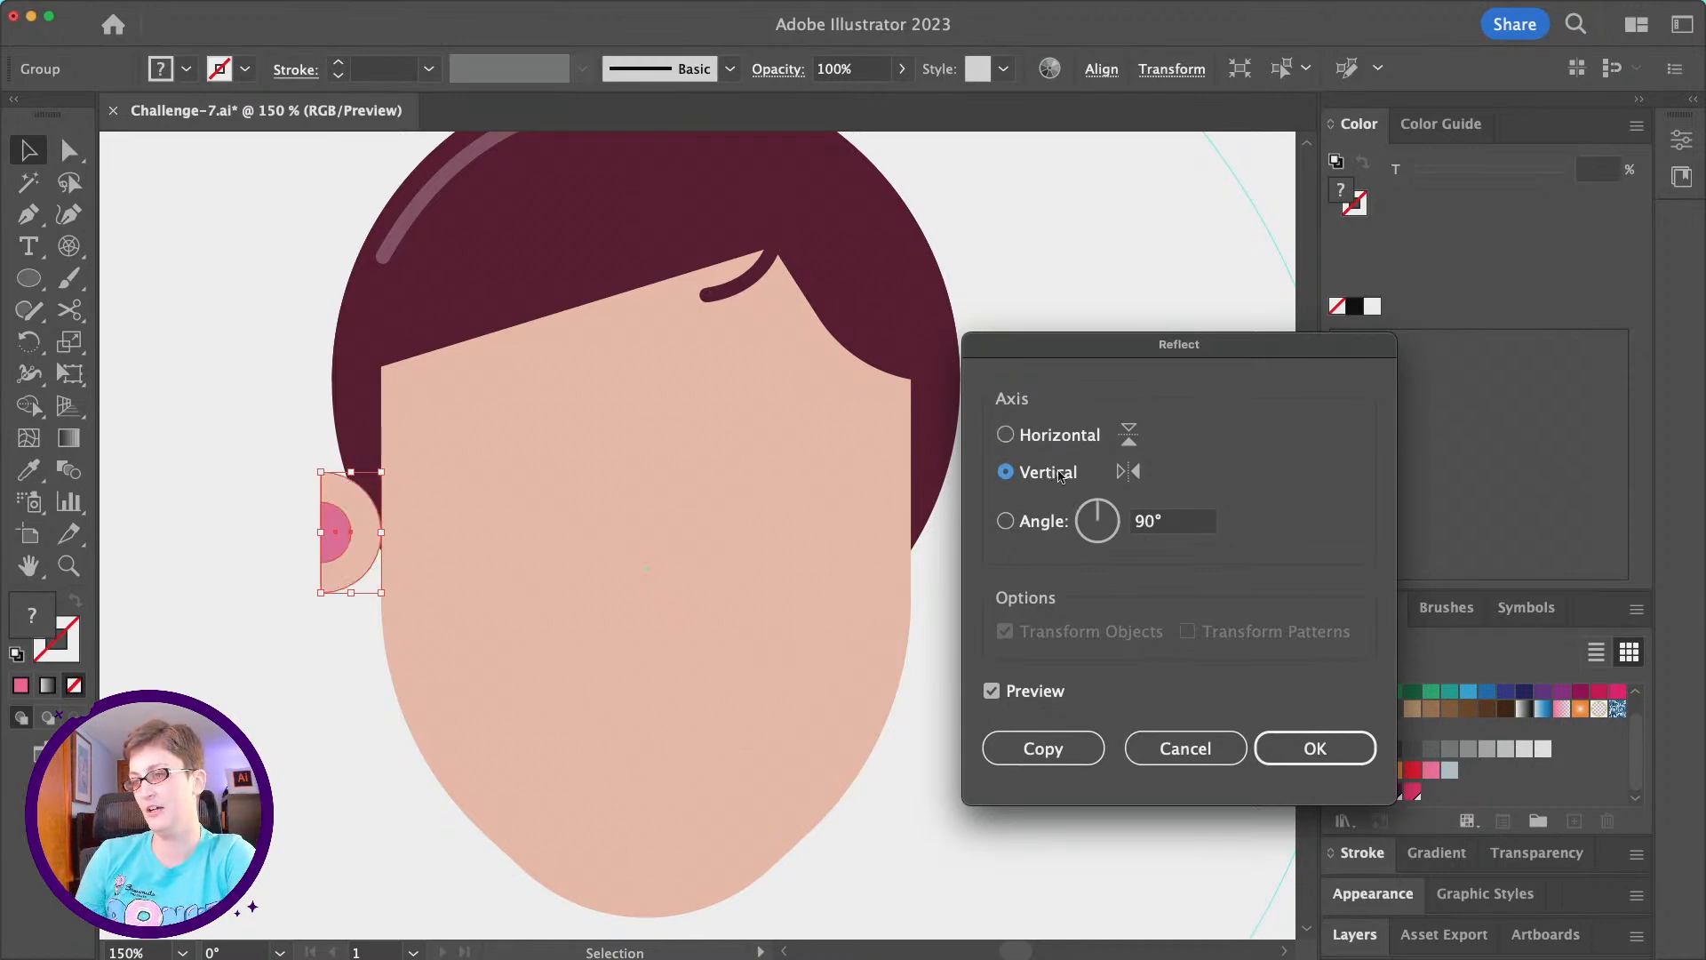
pyautogui.click(1078, 751)
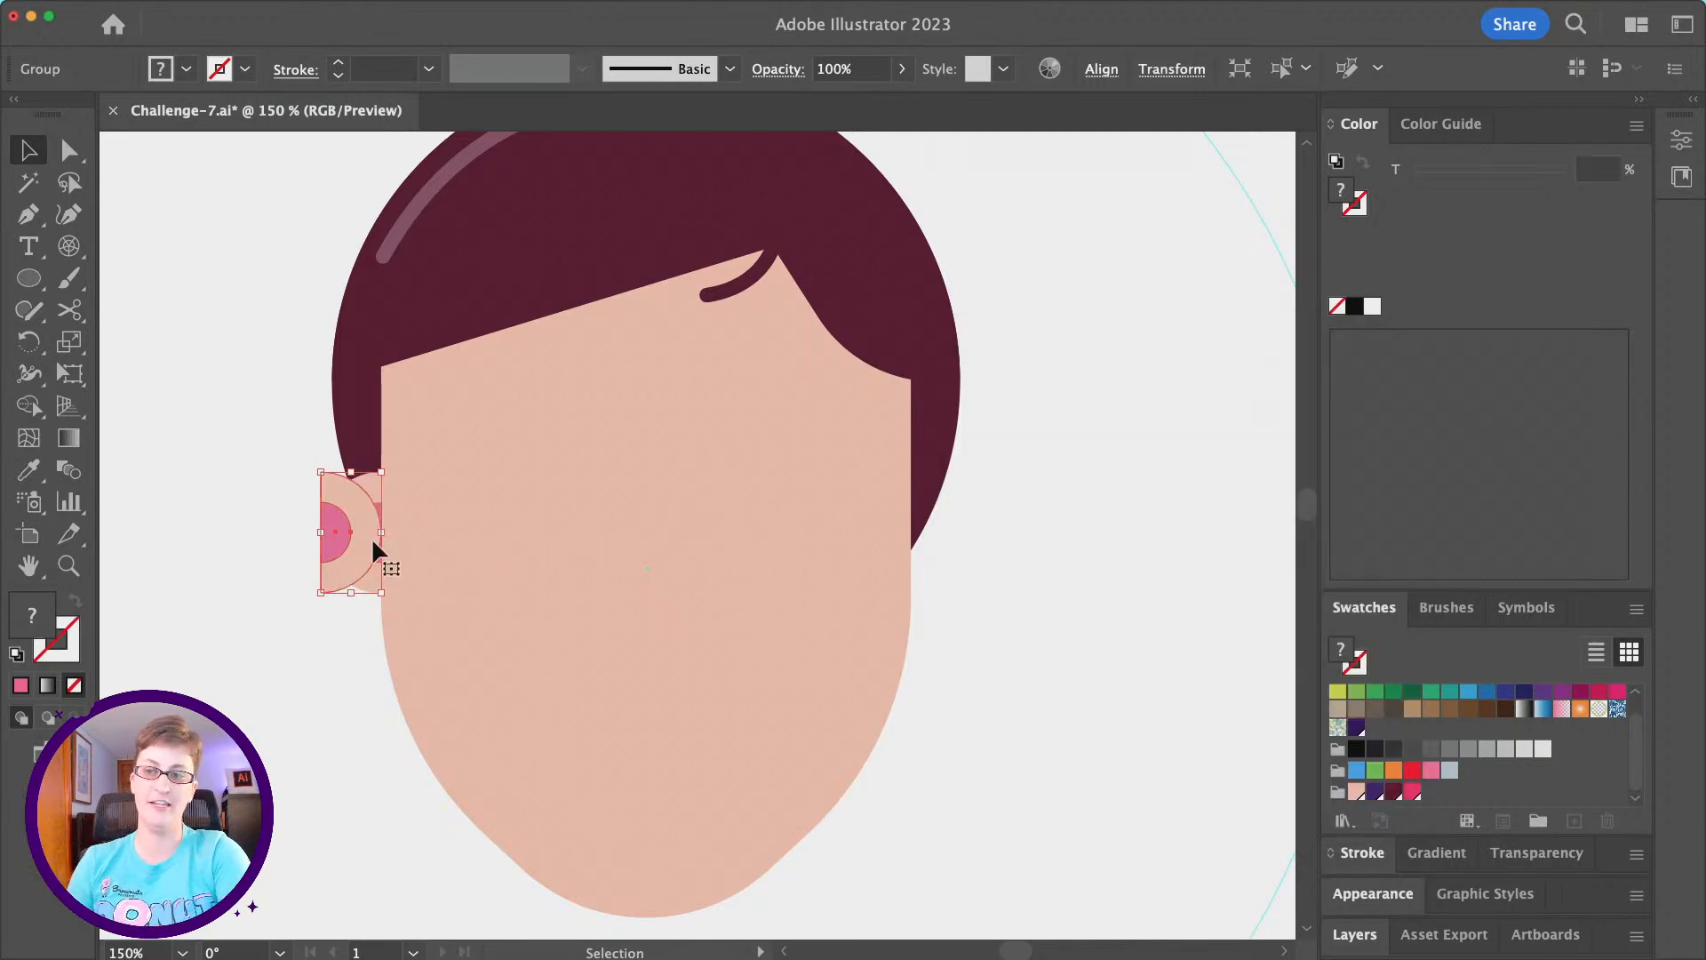
pyautogui.moveTo(371, 543); pyautogui.dragTo(962, 515)
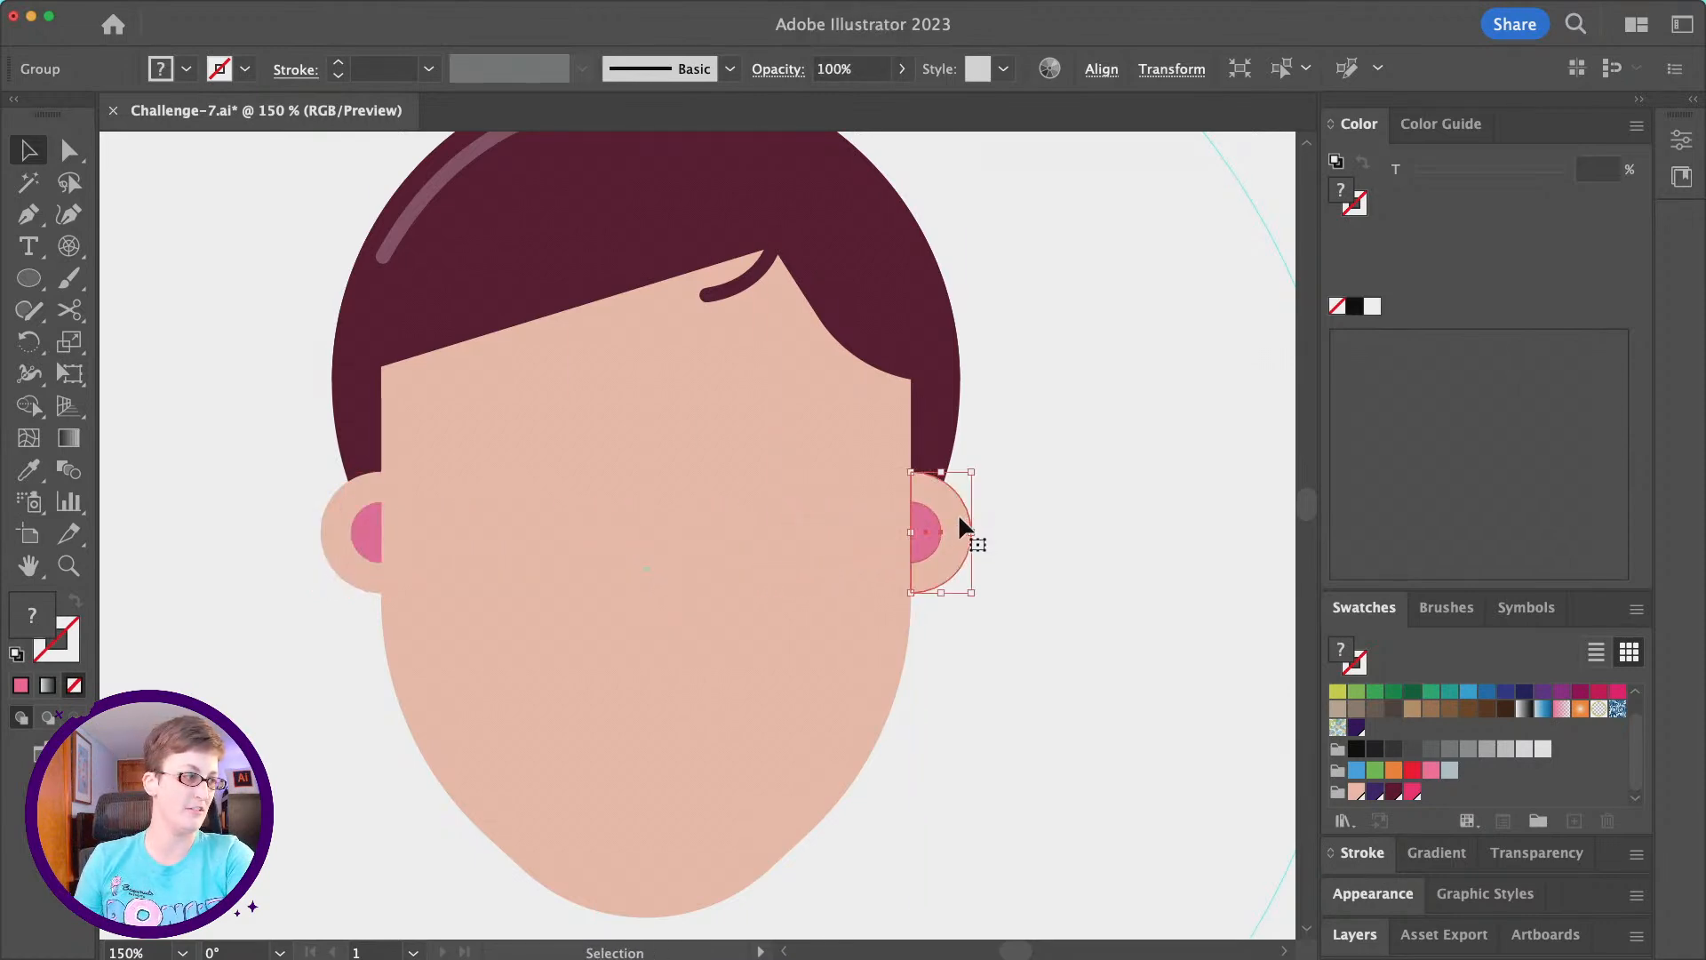
pyautogui.click(951, 699)
# - Draw a small circle with the Ellipse tool in the empty area to the right of the face
pyautogui.scroll(-2, 951, 699)
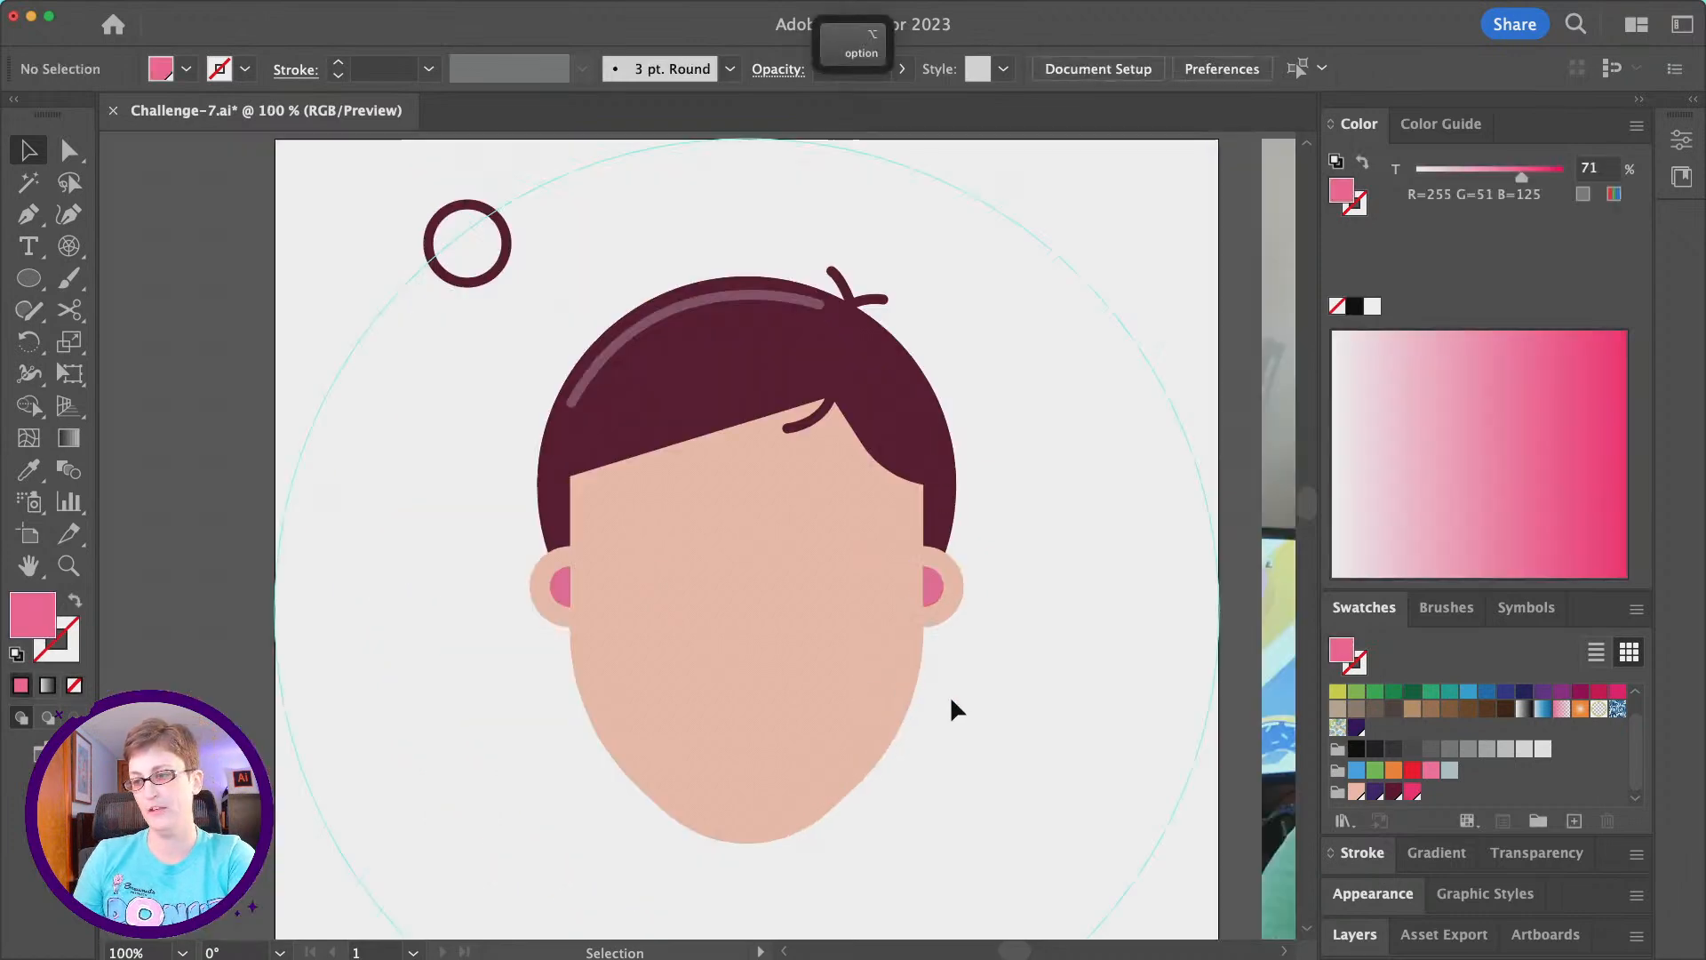
pyautogui.hscroll(10, 951, 699)
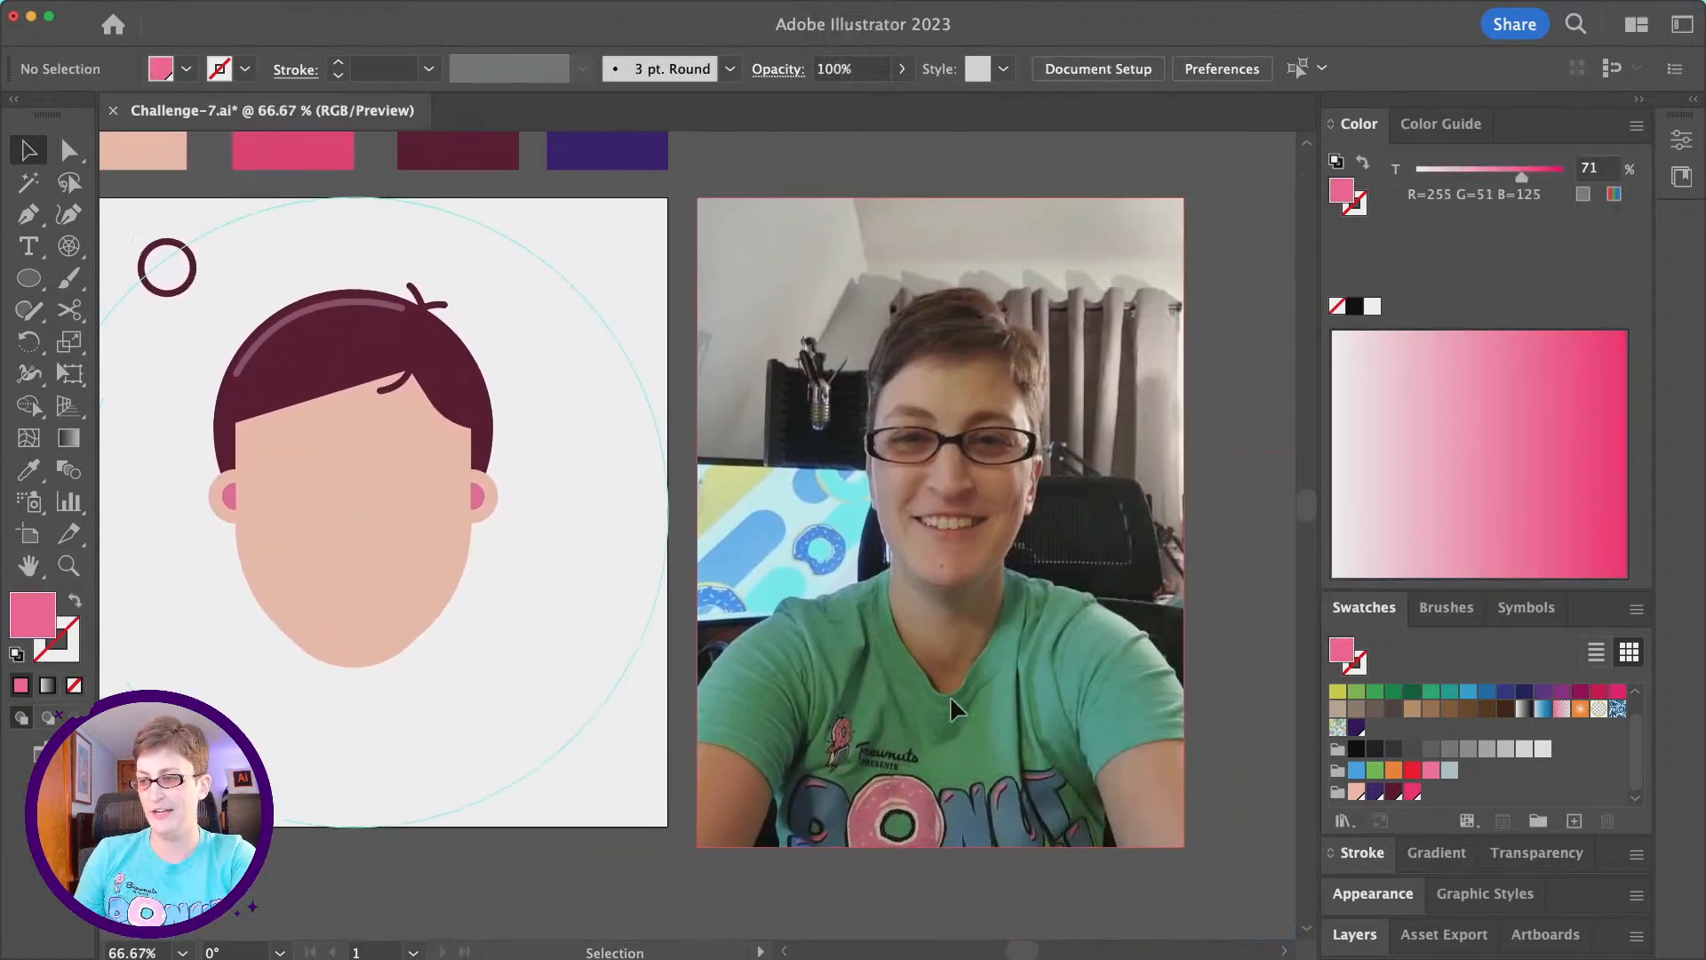
pyautogui.hscroll(-10, 951, 702)
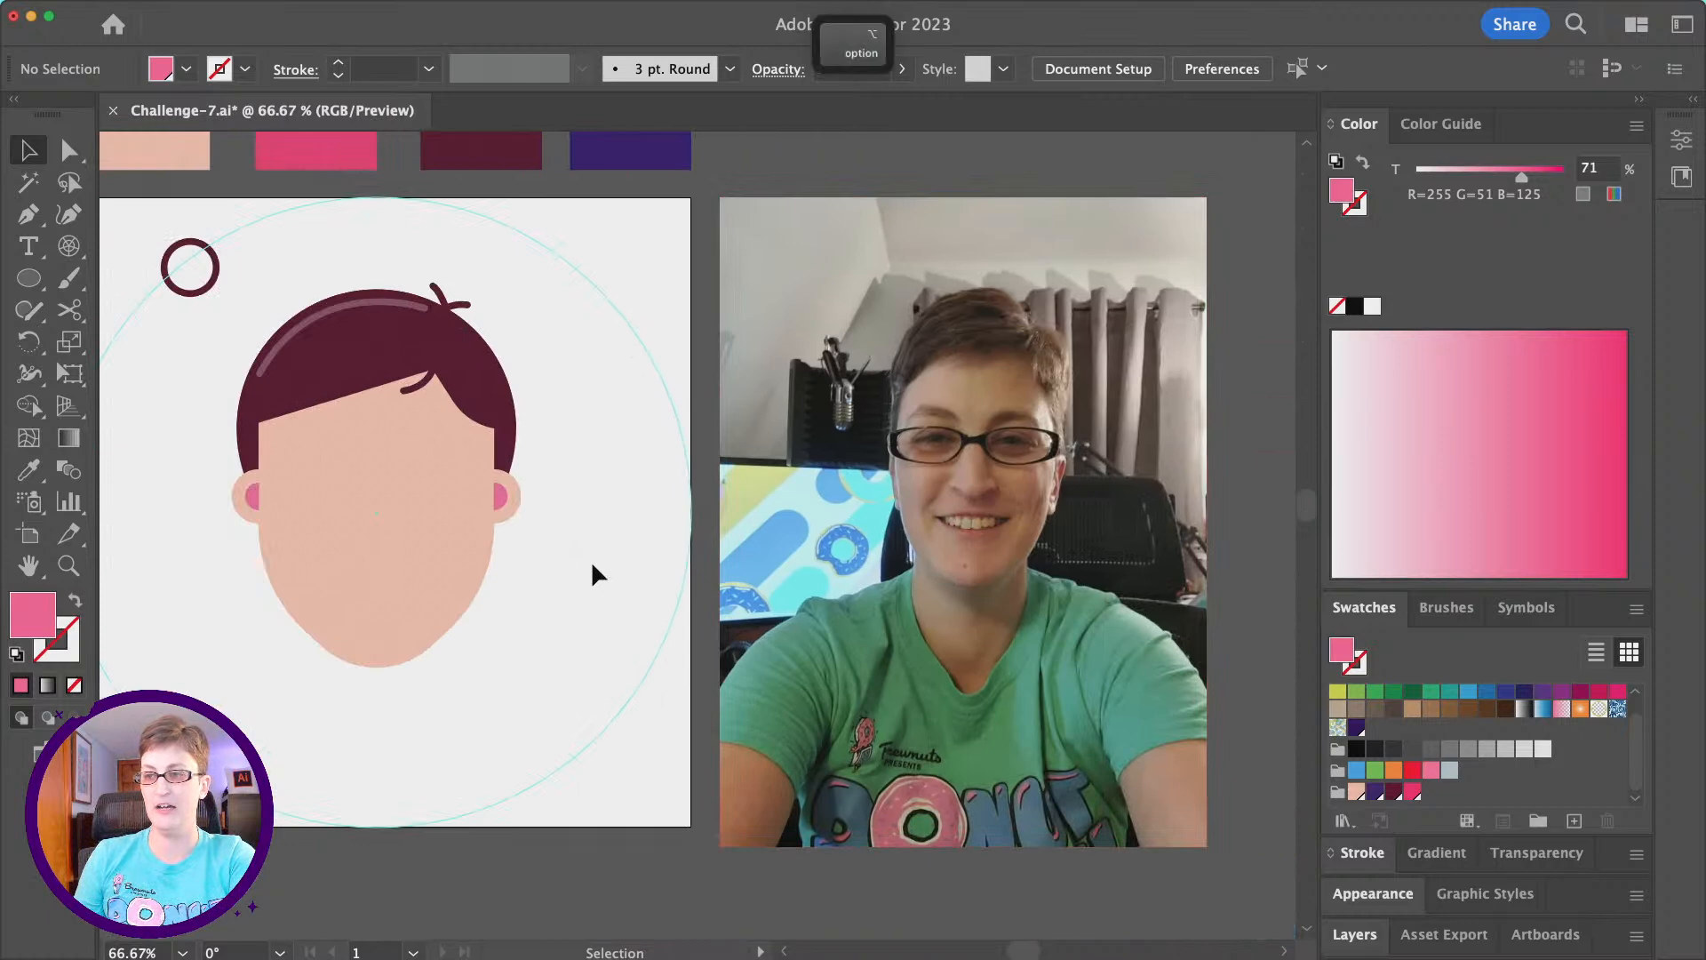
pyautogui.scroll(1, 594, 566)
pyautogui.scroll(1, 591, 565)
pyautogui.hscroll(-1, 592, 565)
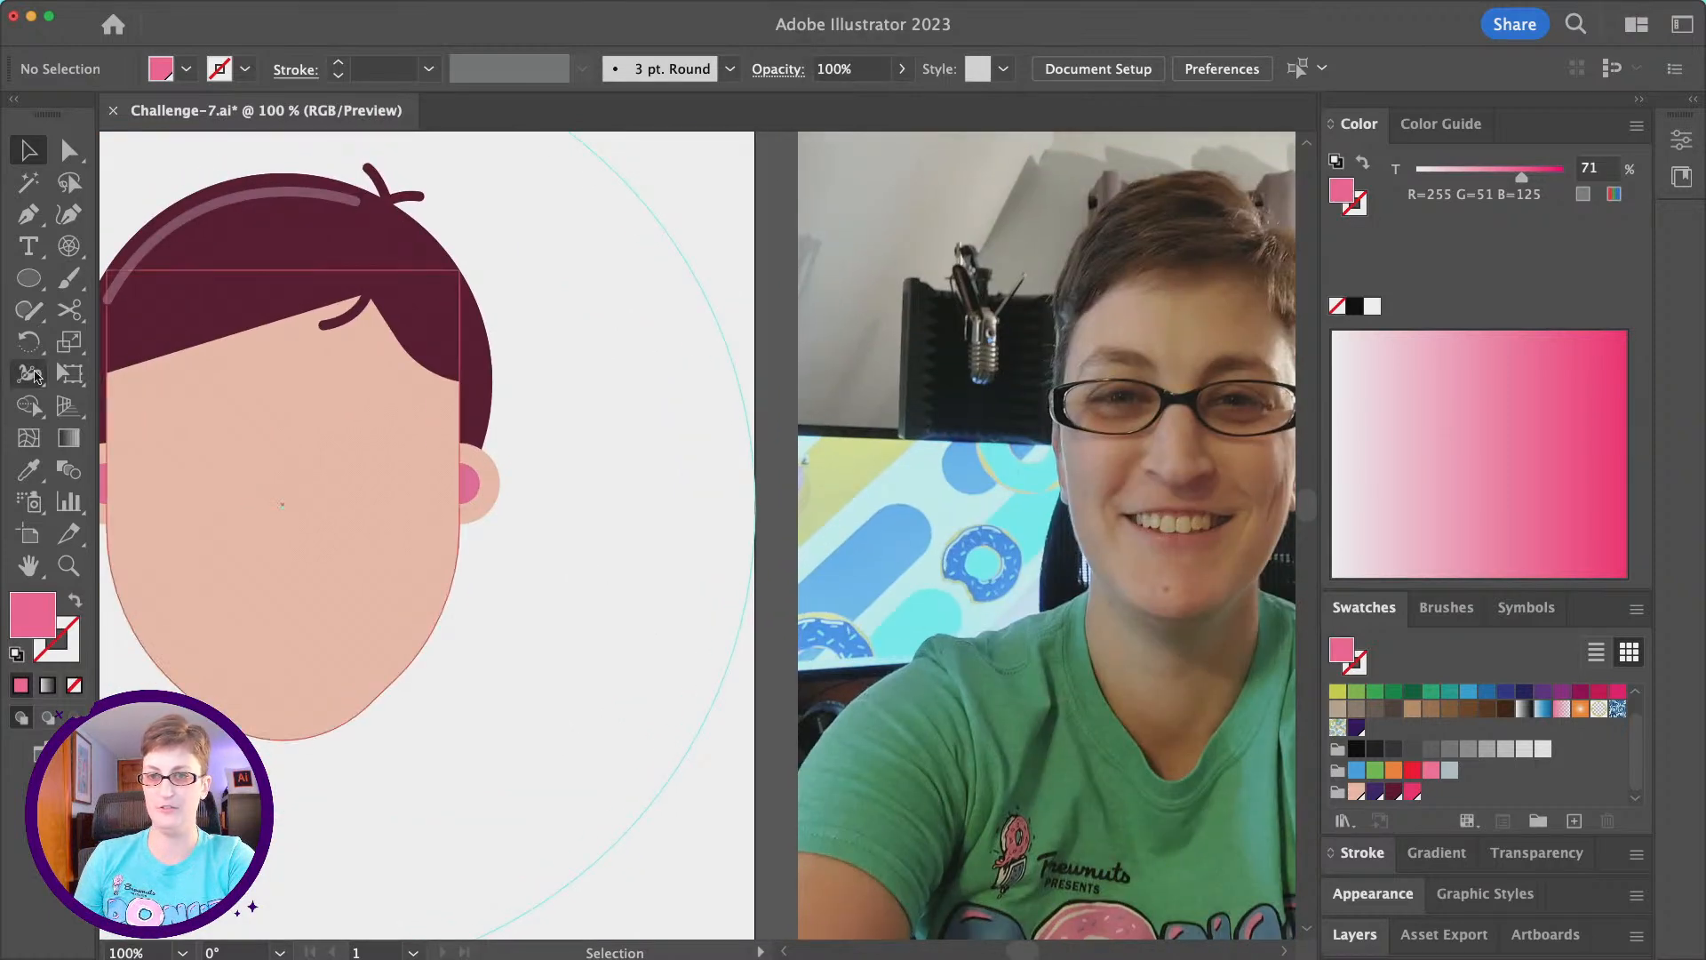
pyautogui.click(21, 280)
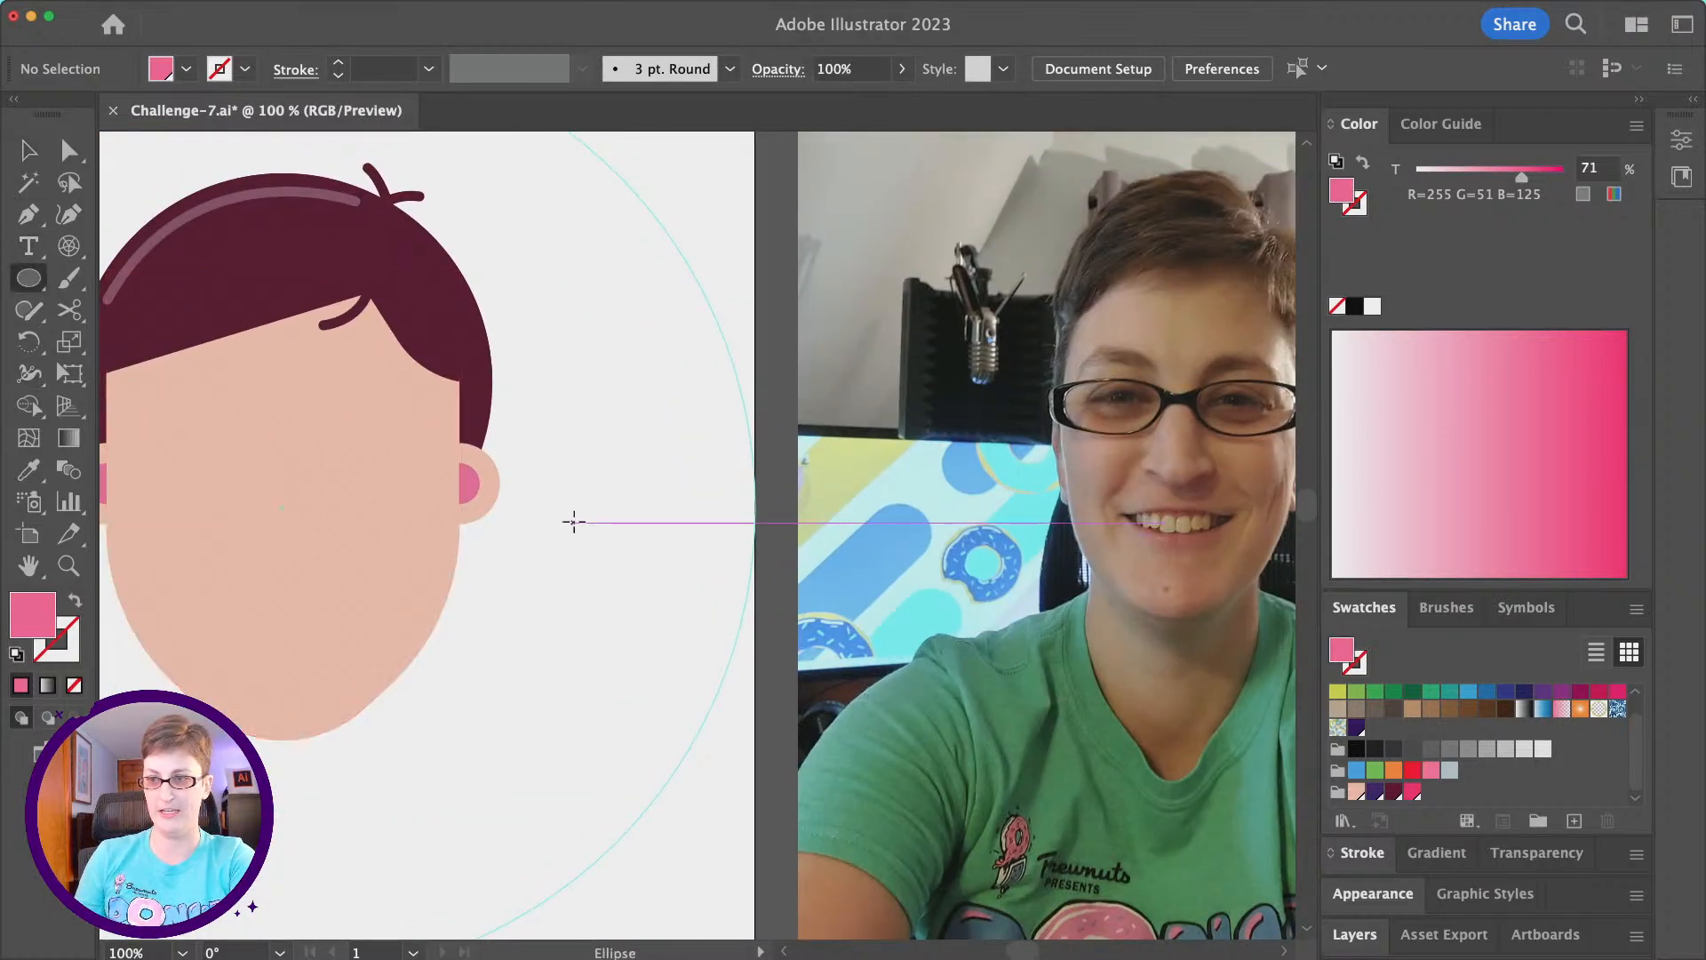
pyautogui.scroll(1, 573, 518)
pyautogui.hscroll(1, 573, 518)
pyautogui.moveTo(584, 495); pyautogui.dragTo(637, 548)
# - Delete the small circle's bottom anchor point to leave an upper half circle
pyautogui.press('a')
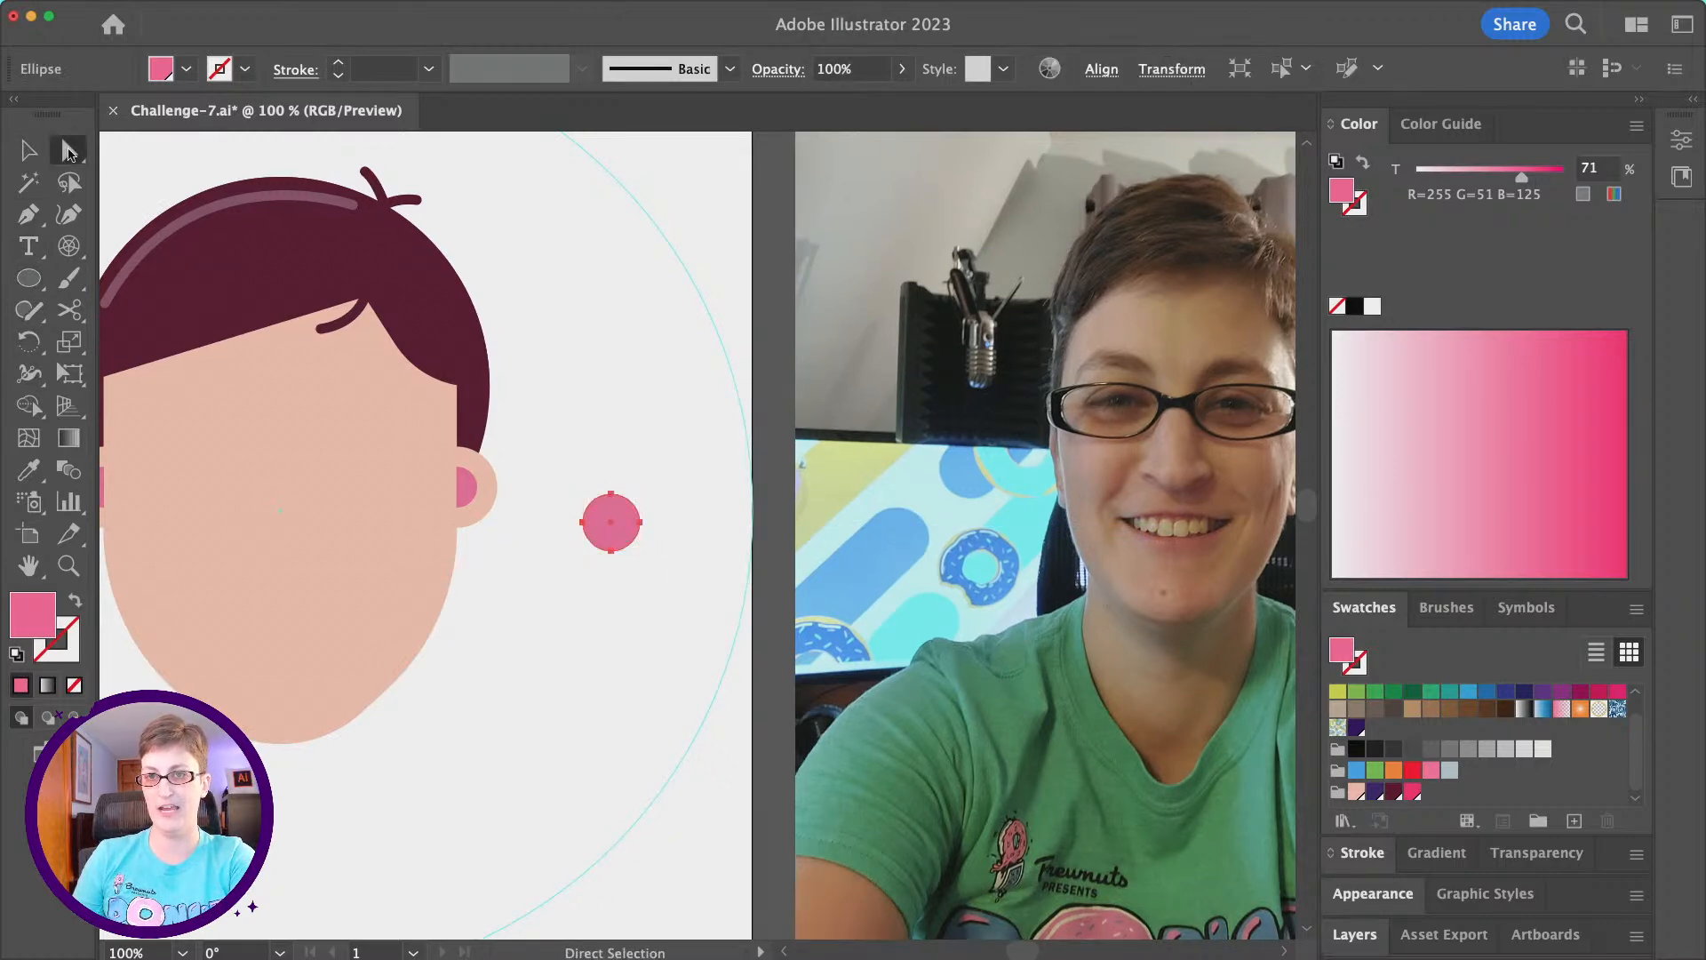
pyautogui.click(616, 552)
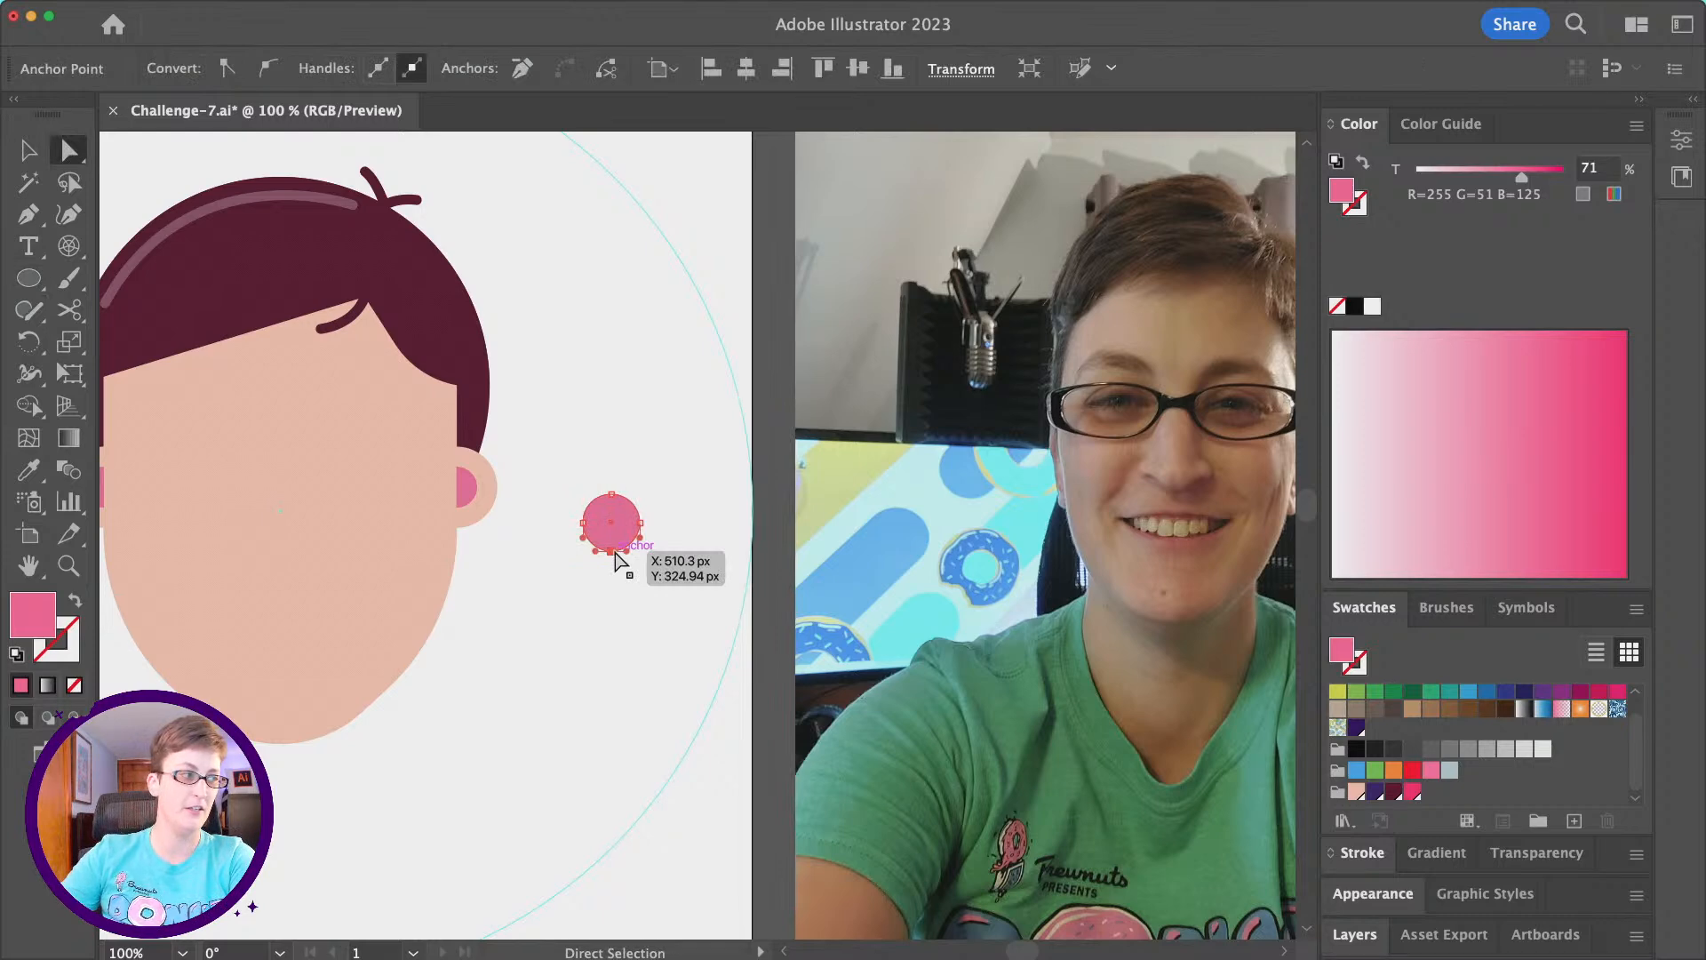
pyautogui.press('Delete')
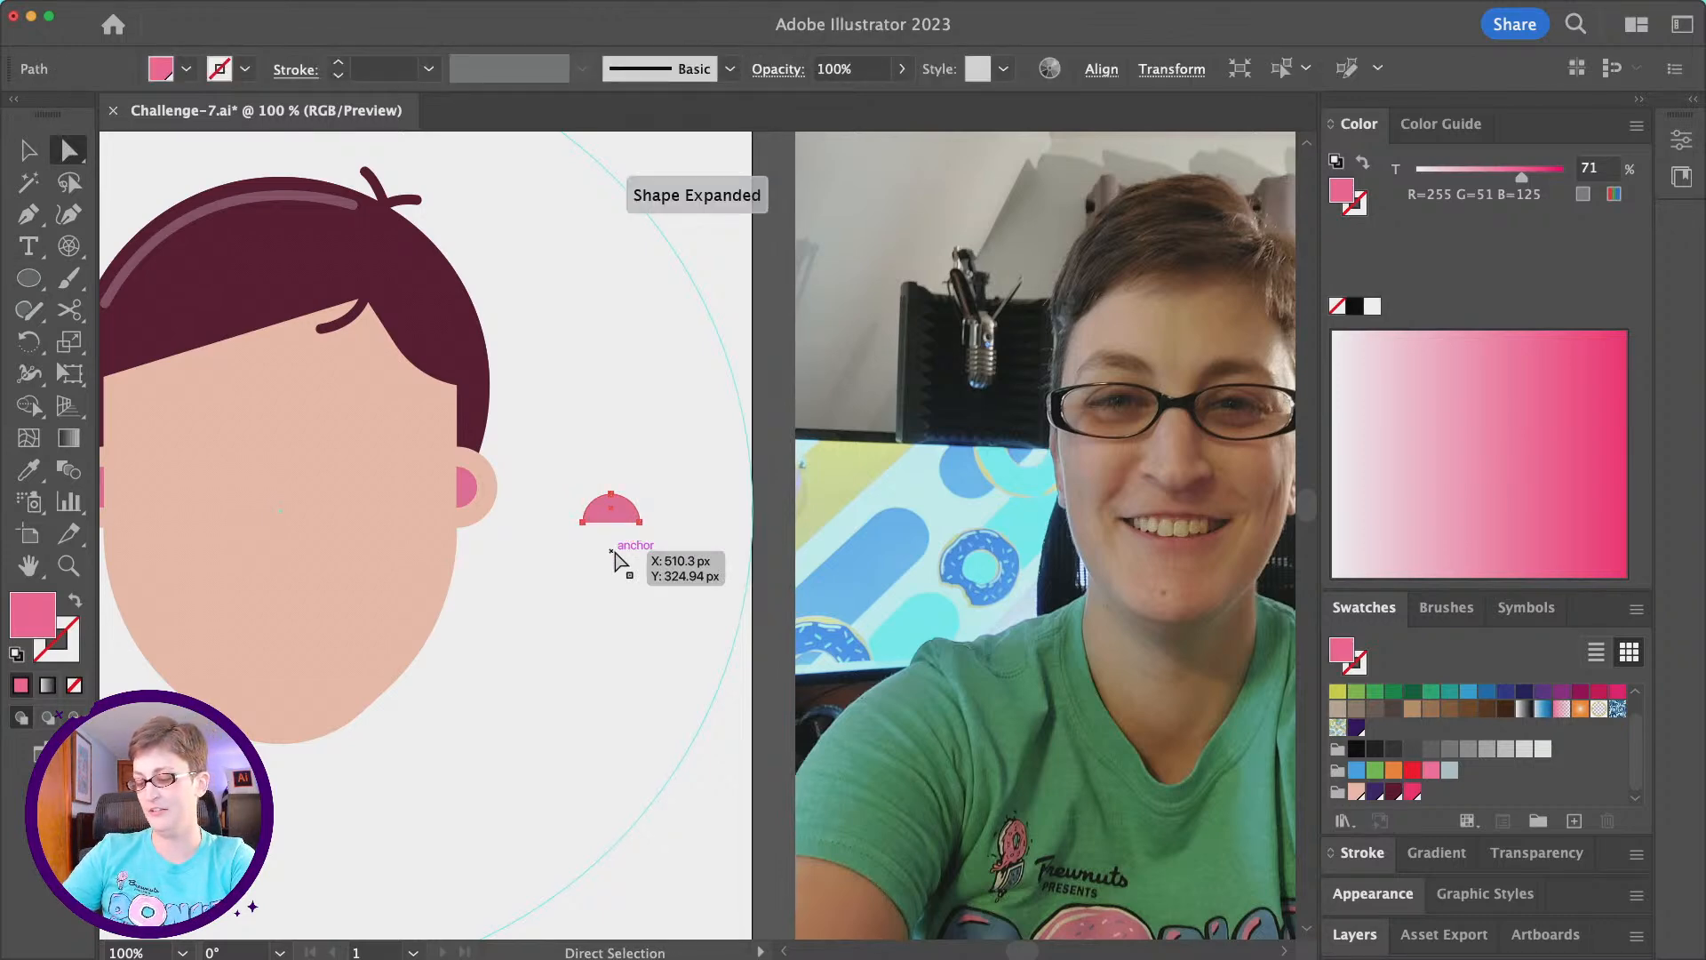
# - Fill the half circle with the palette's dark purple swatch at 100% tint
pyautogui.press('super')
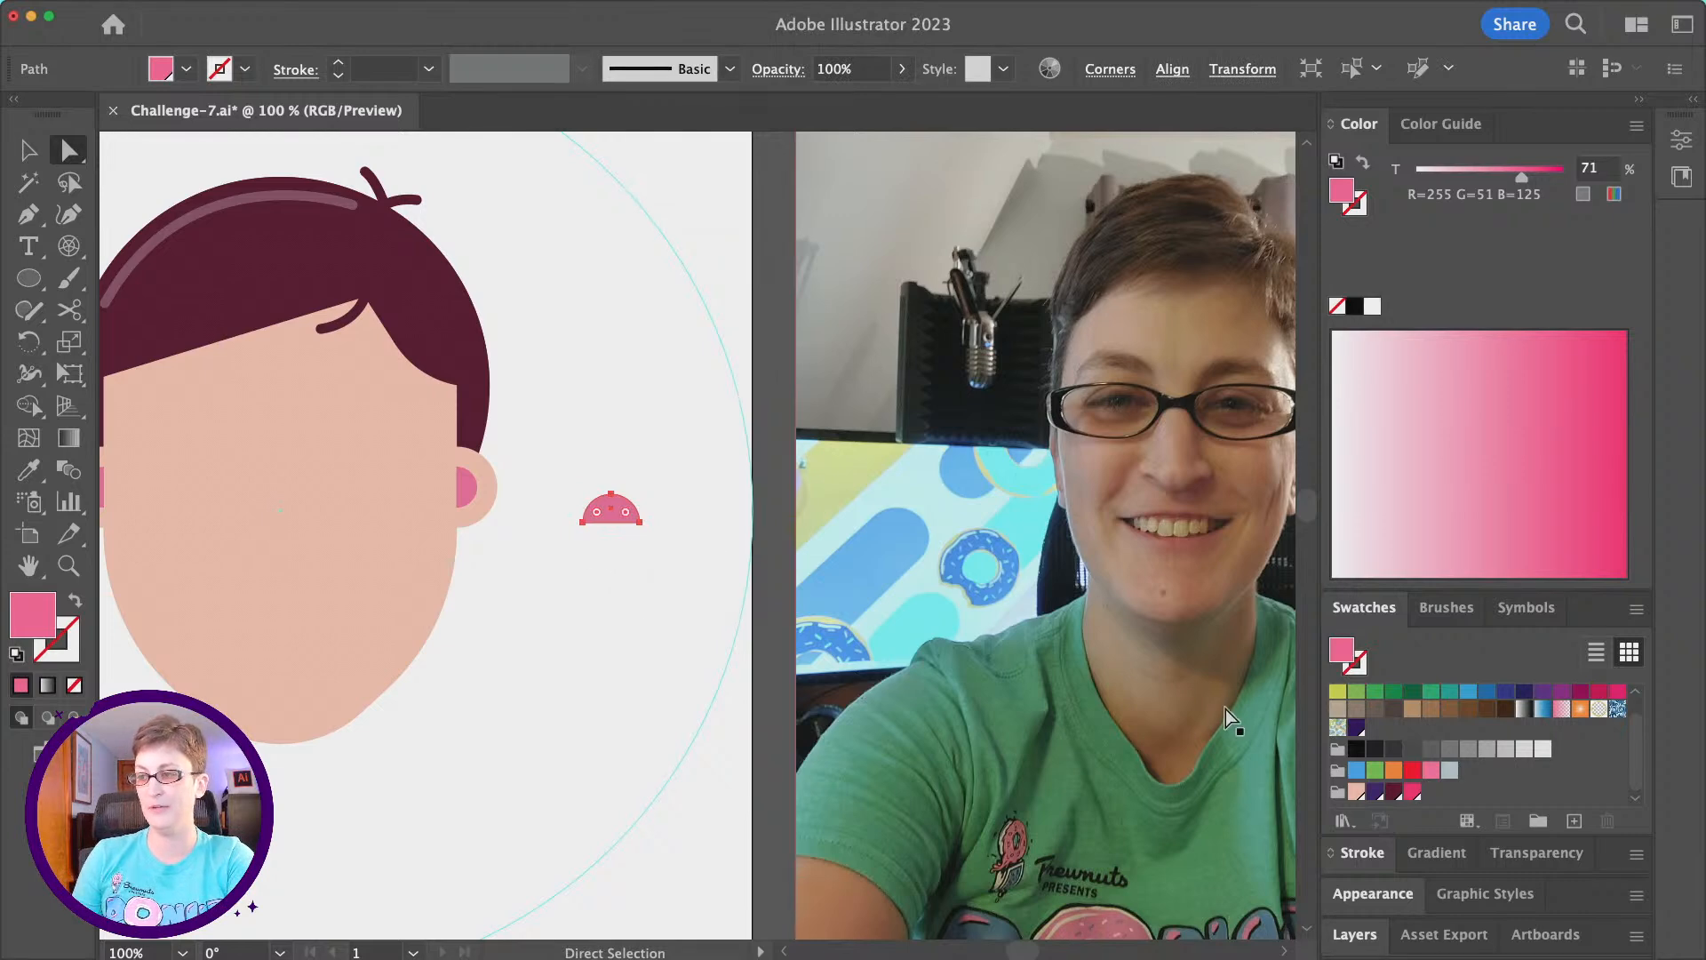
pyautogui.click(1375, 793)
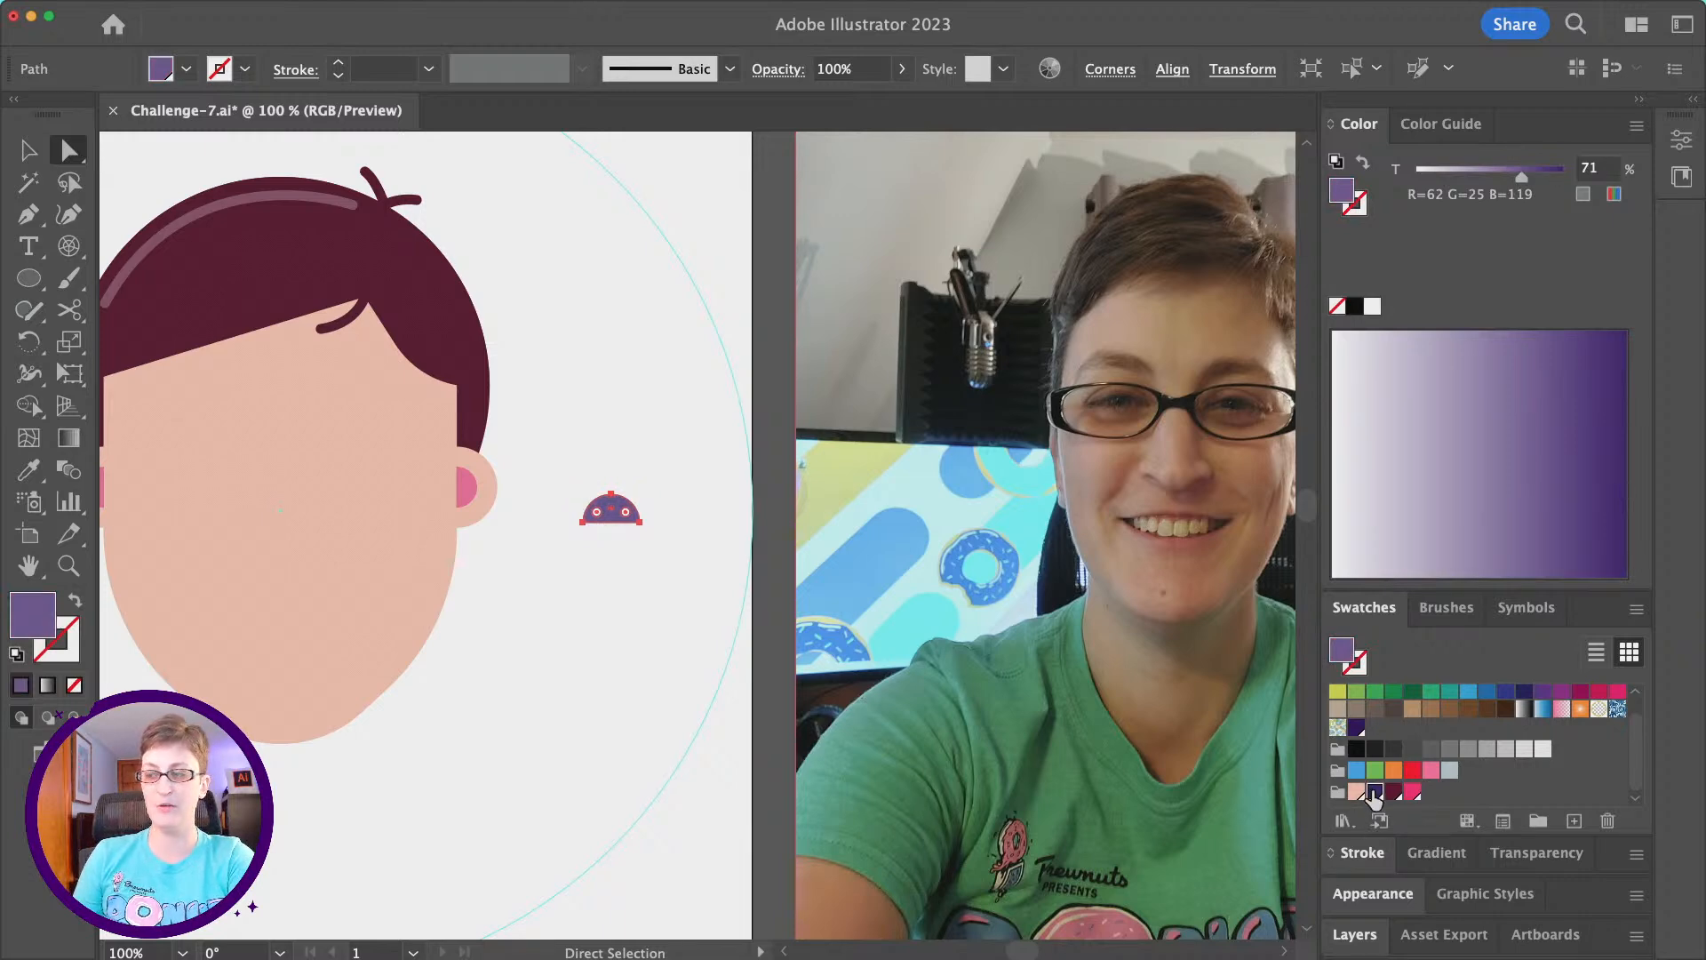
pyautogui.click(1374, 793)
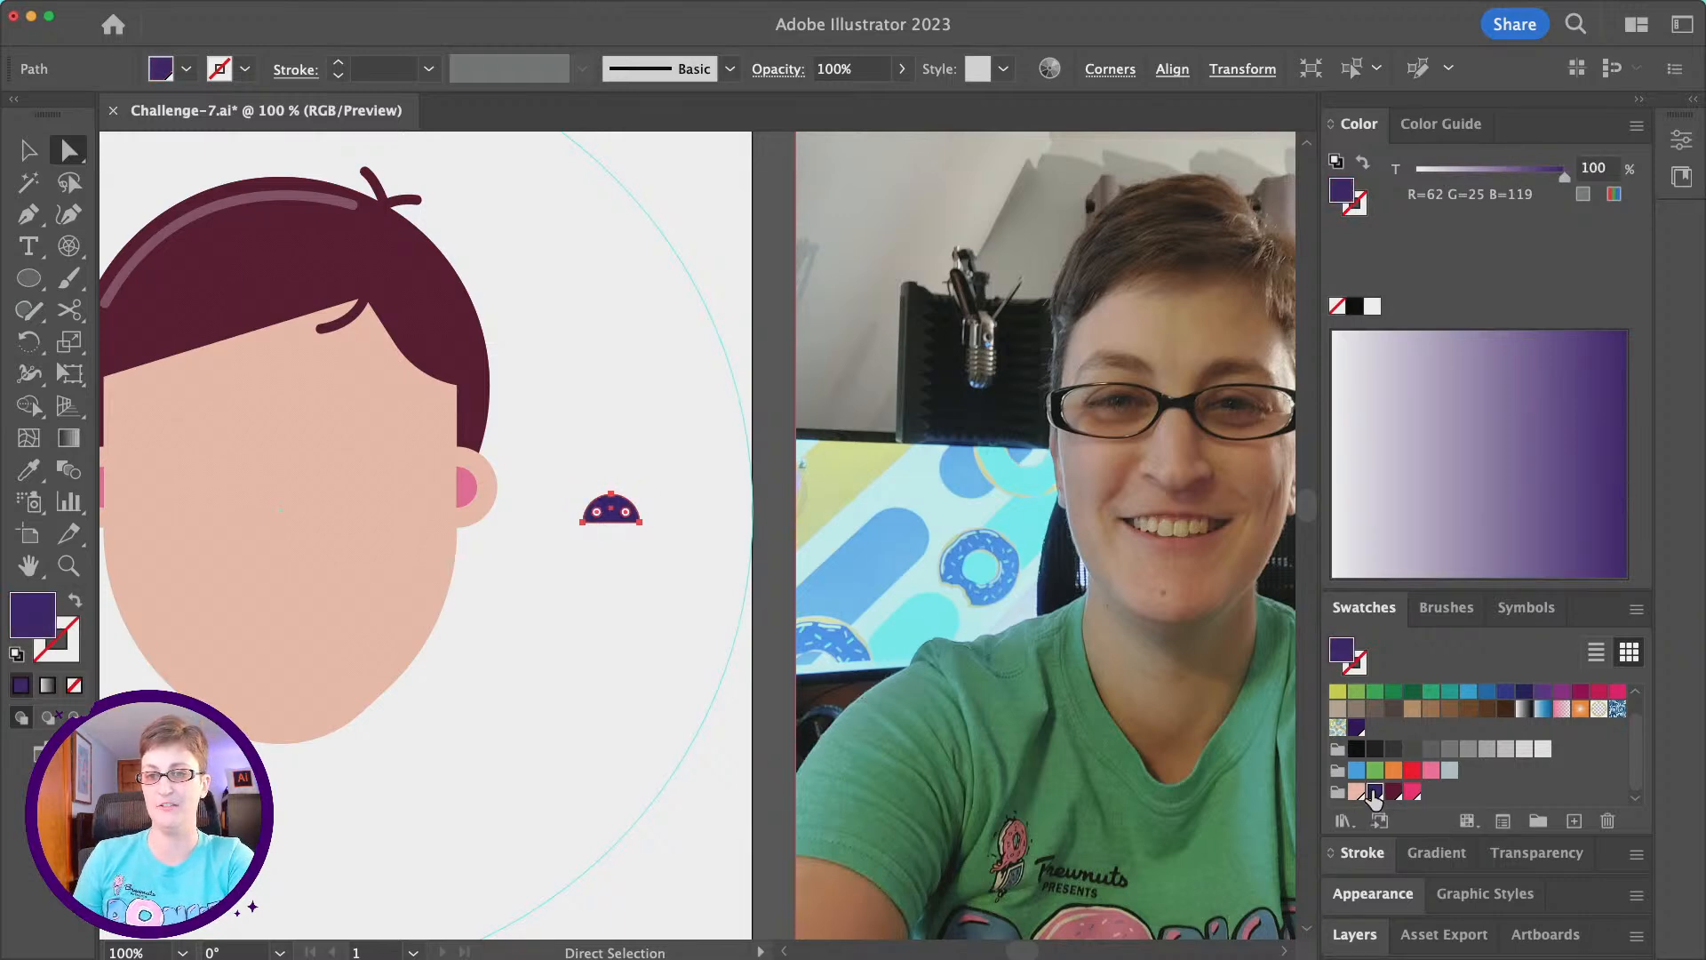
pyautogui.click(651, 566)
# - Move the purple half circle onto the left side of the face as an eye, at ear height, and scale it down slightly
pyautogui.hscroll(5, 646, 563)
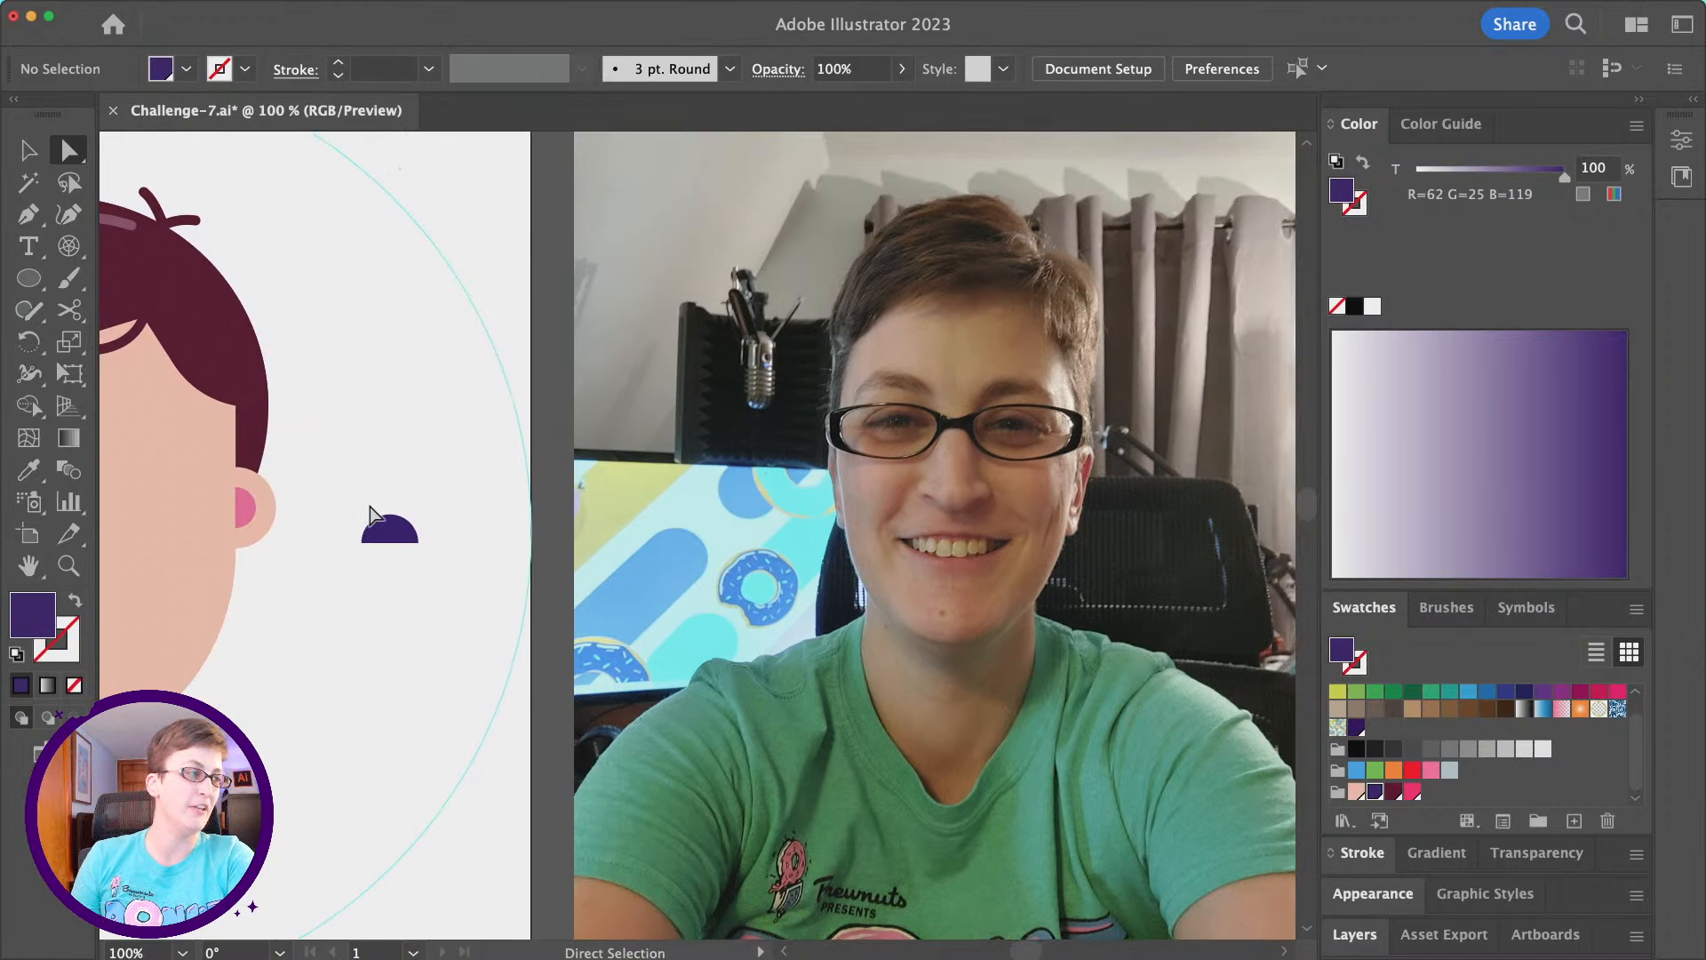
pyautogui.hscroll(1, 394, 533)
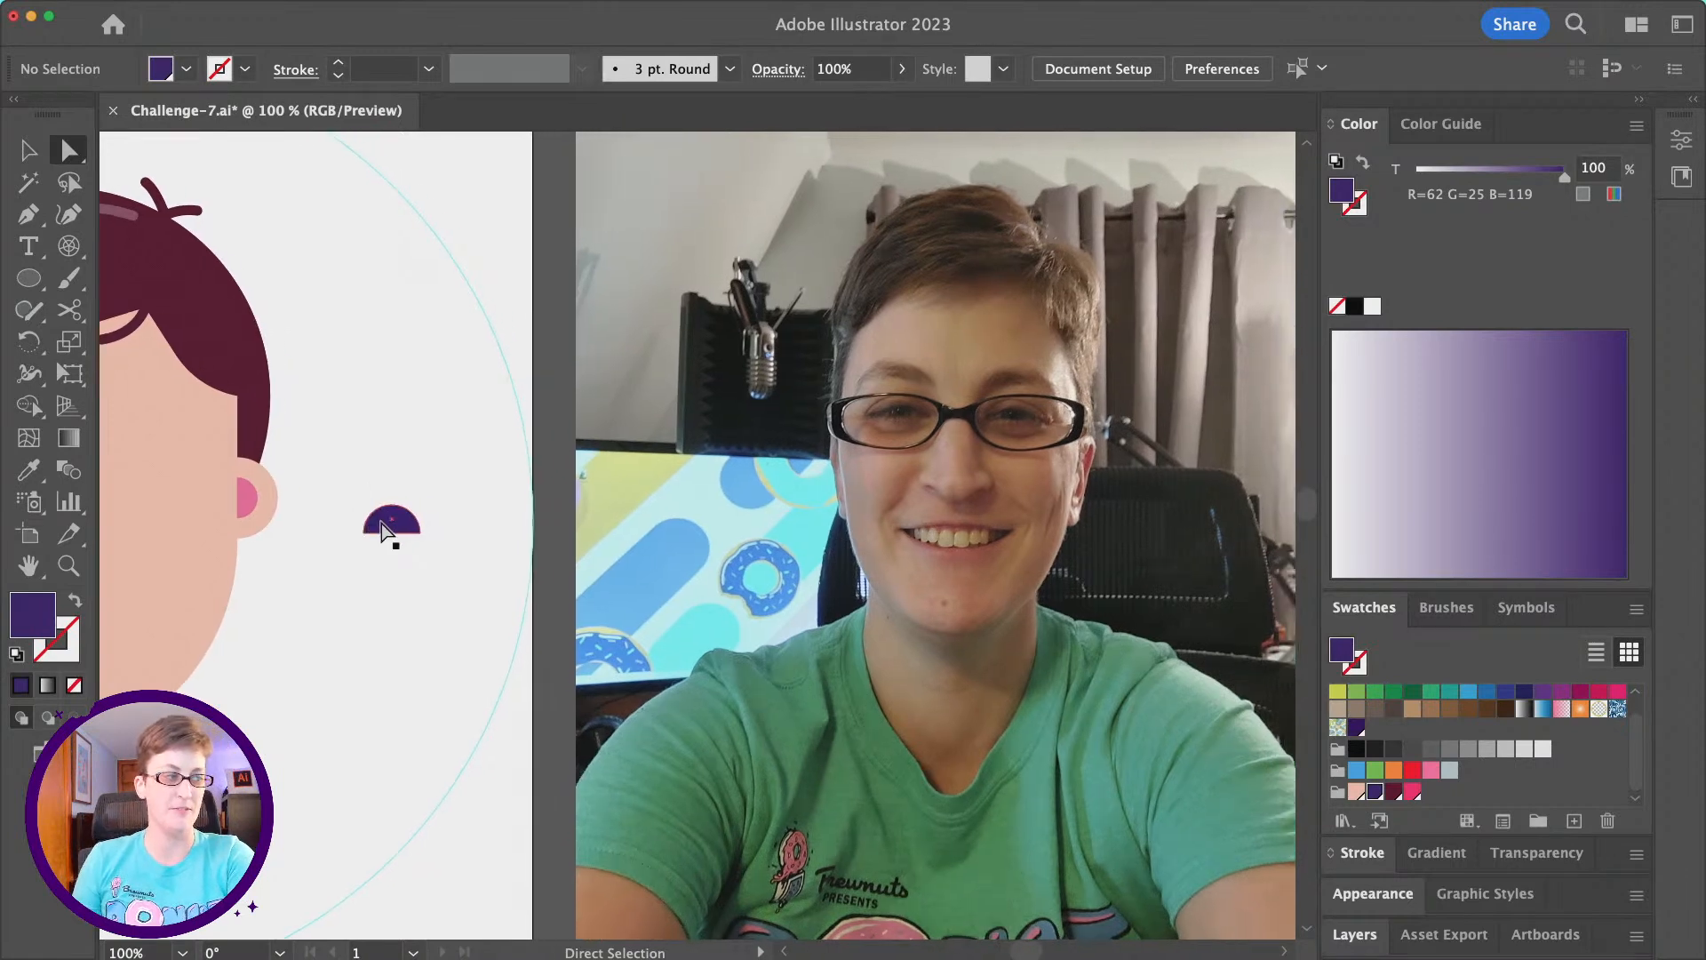
pyautogui.hscroll(-2, 382, 524)
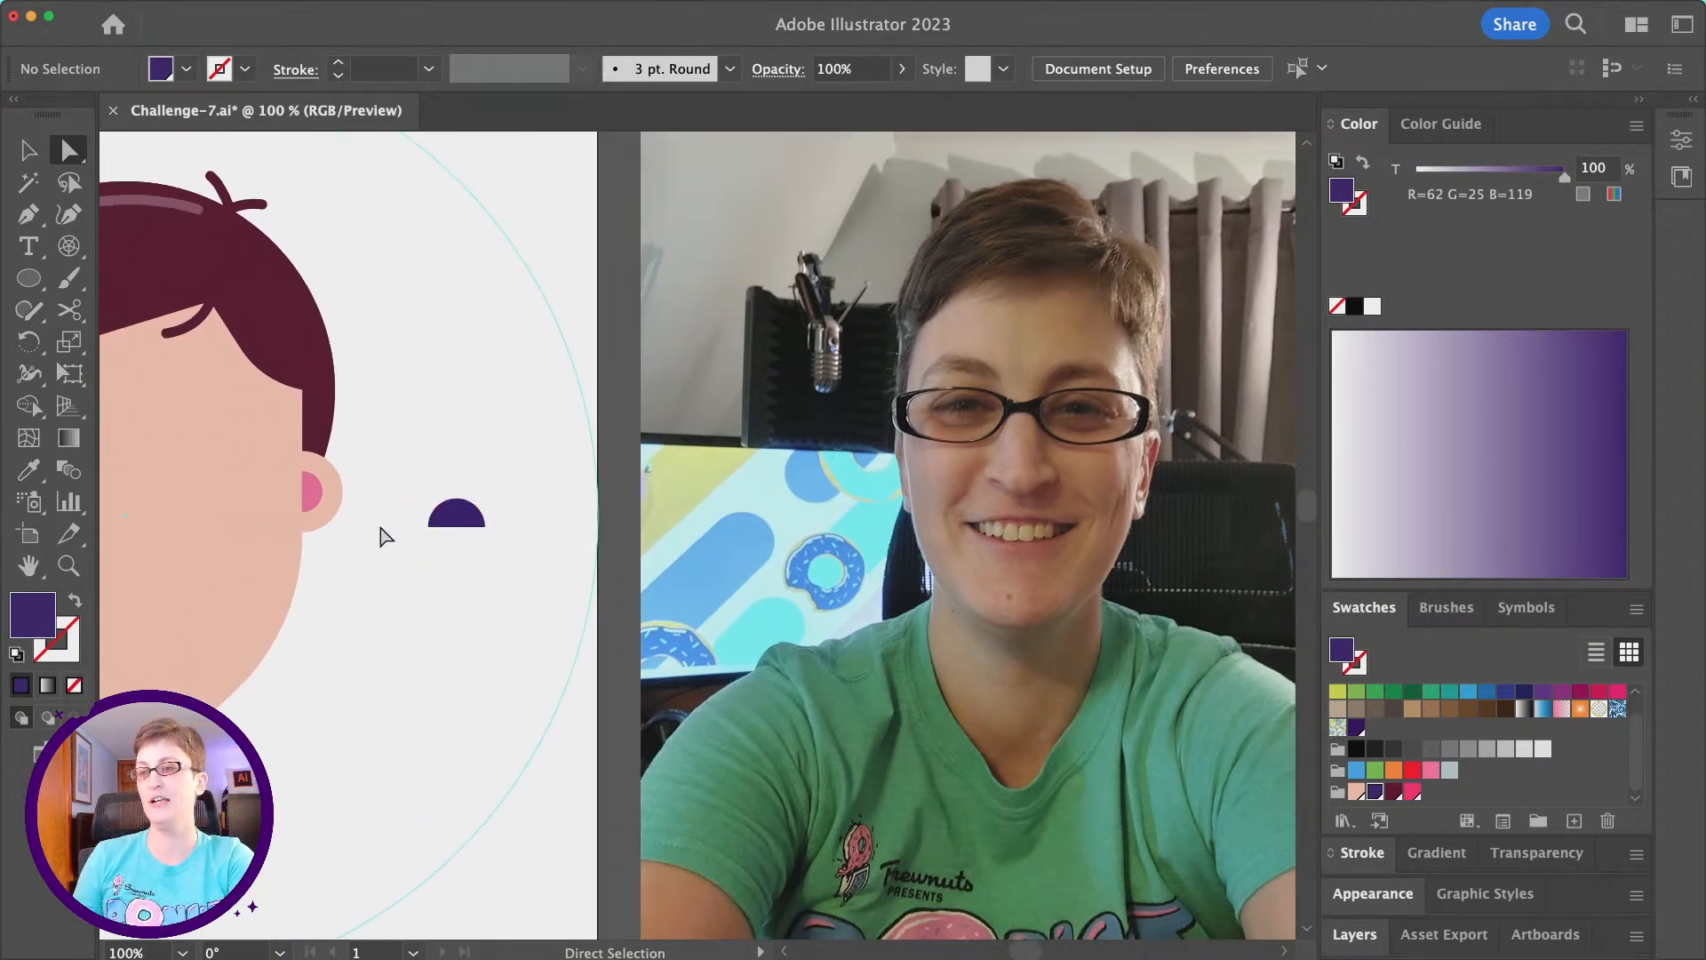
pyautogui.hscroll(-10, 373, 629)
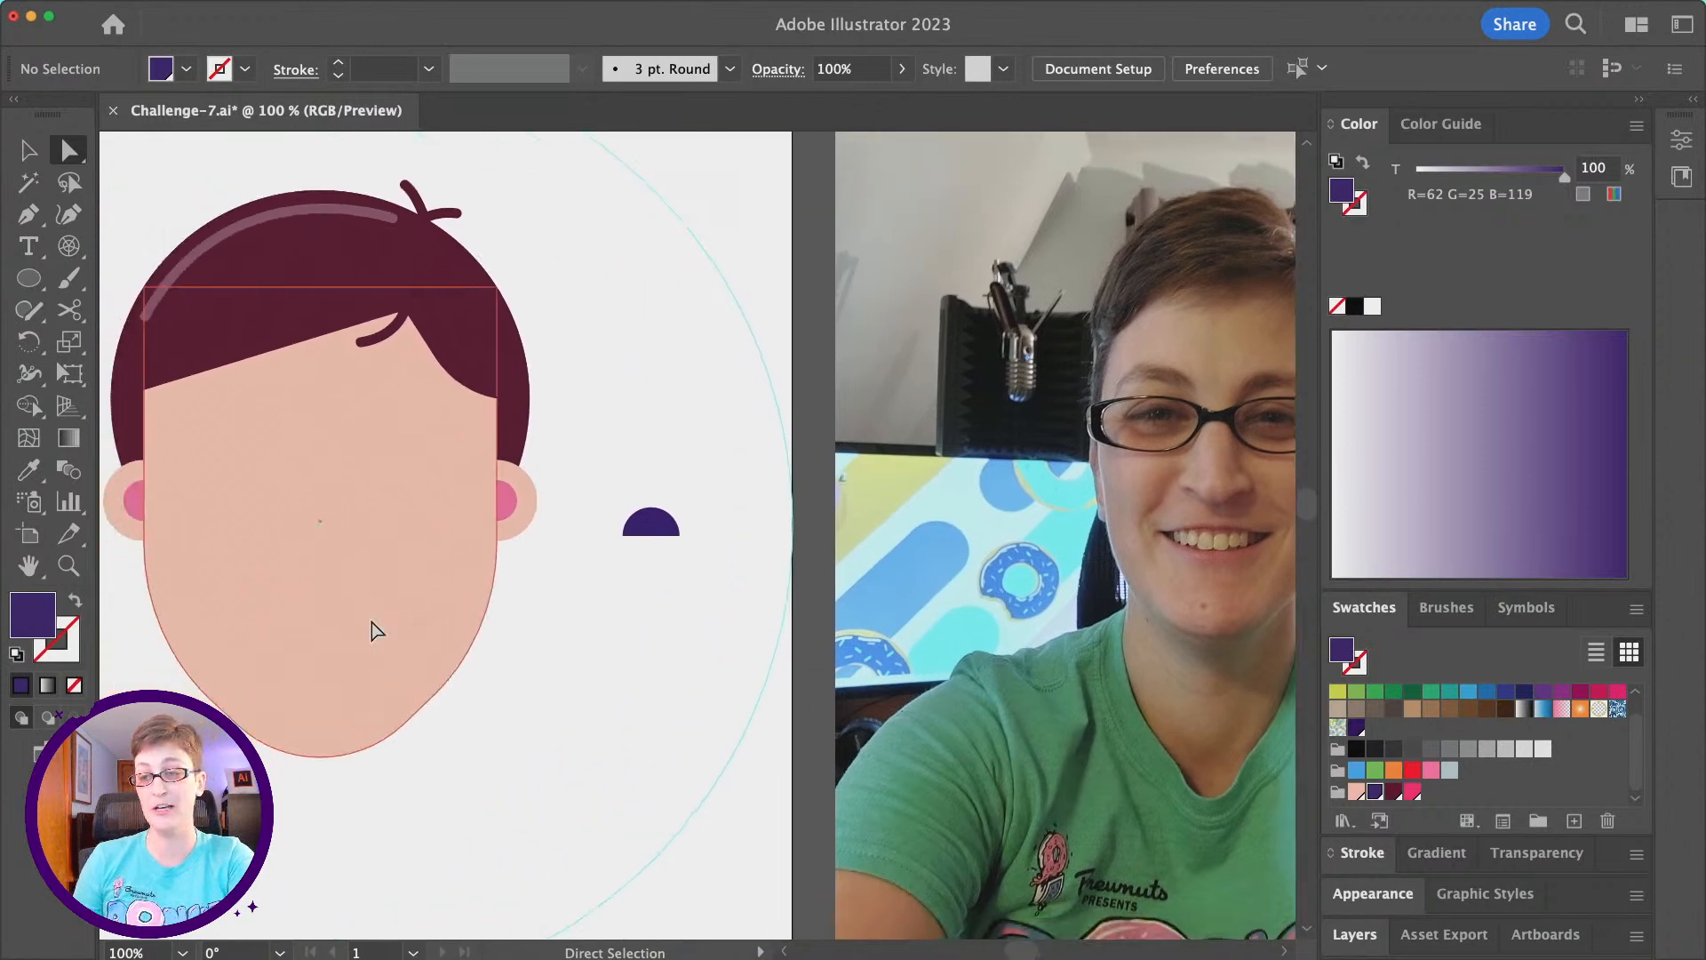
pyautogui.hscroll(5, 371, 629)
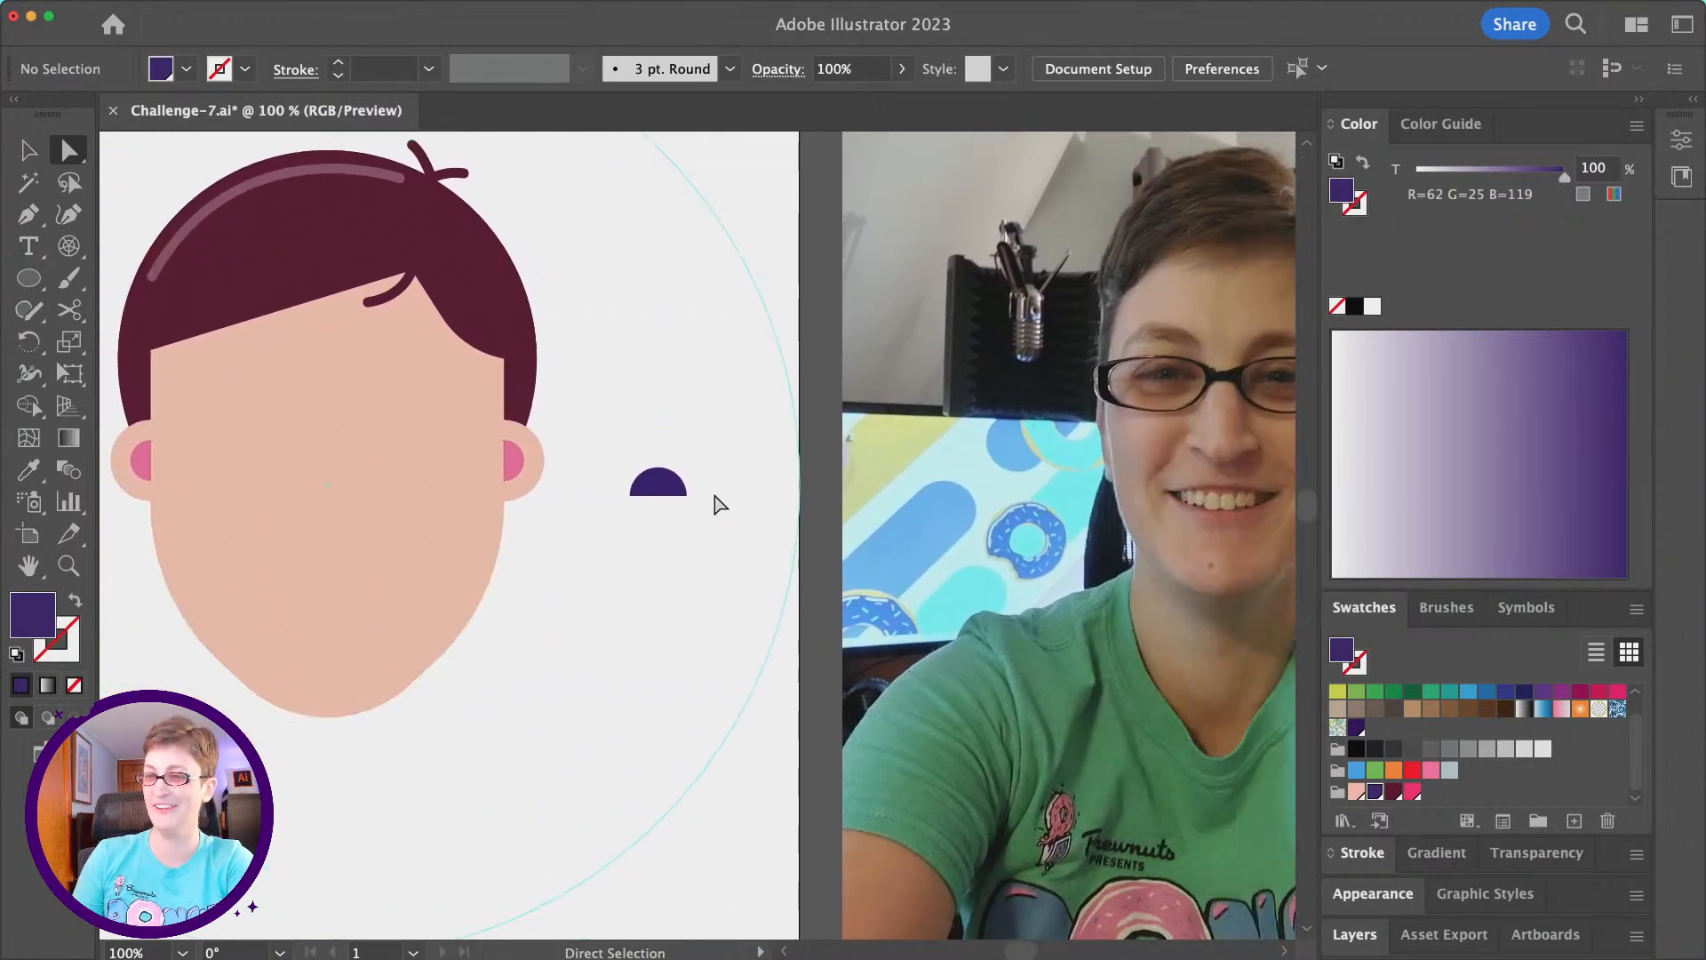
pyautogui.moveTo(685, 496); pyautogui.dragTo(273, 423)
pyautogui.press('v')
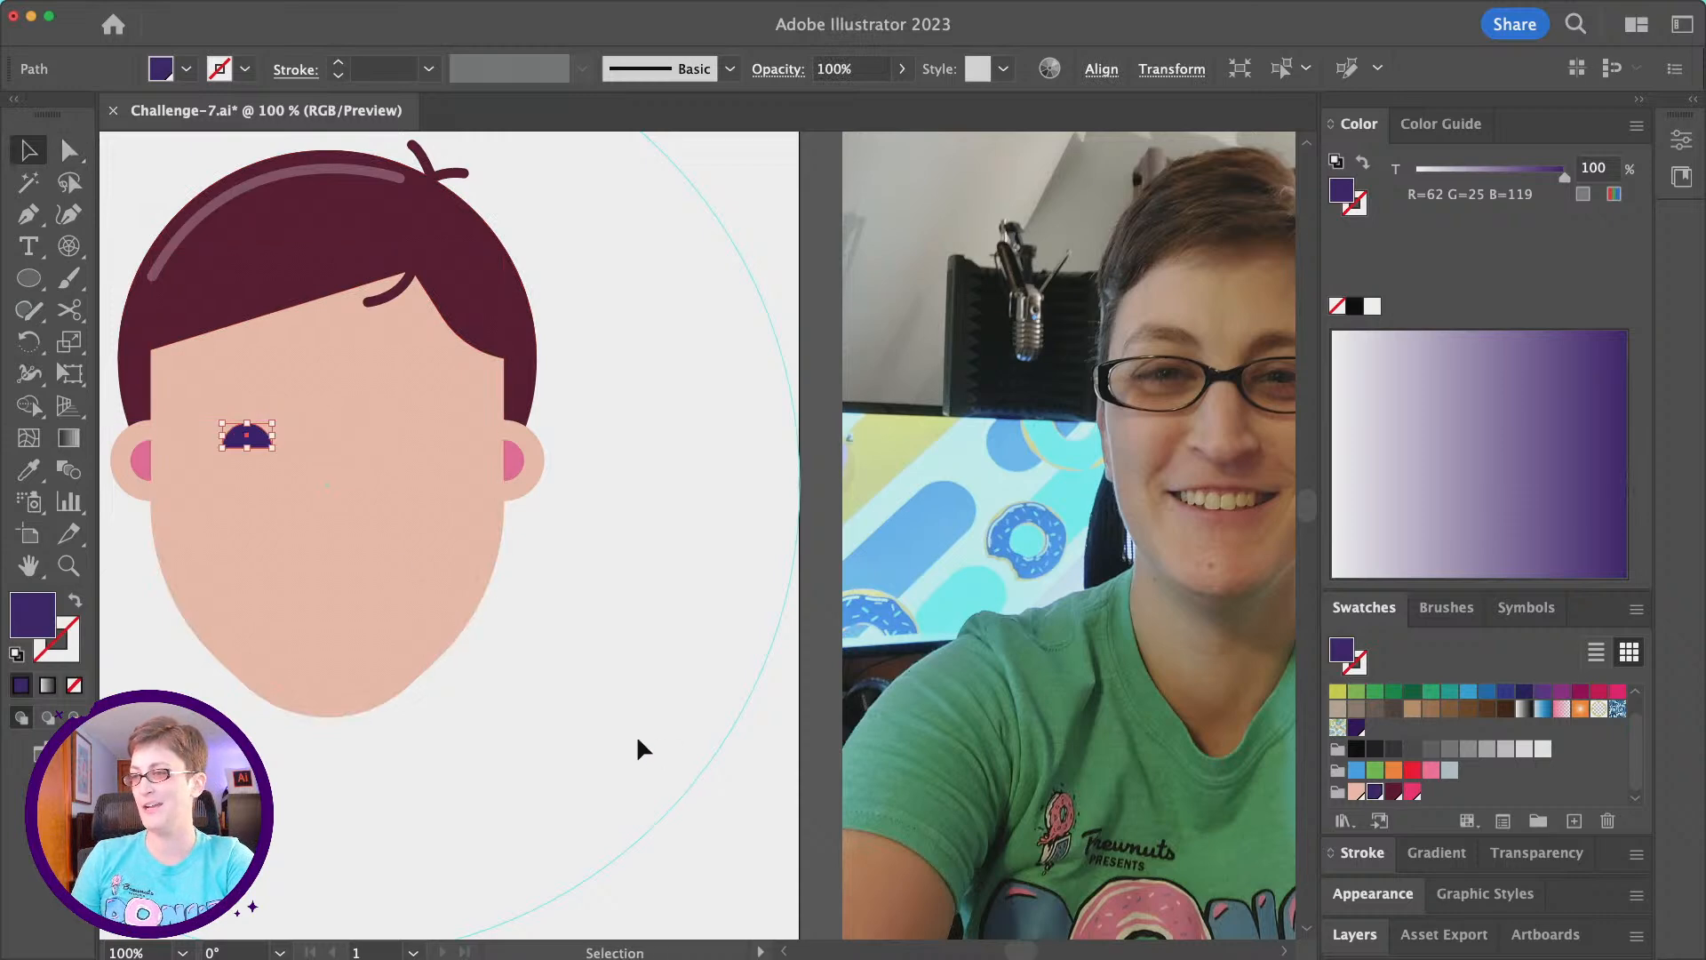
pyautogui.click(637, 739)
pyautogui.hscroll(3, 637, 739)
pyautogui.hscroll(-4, 638, 739)
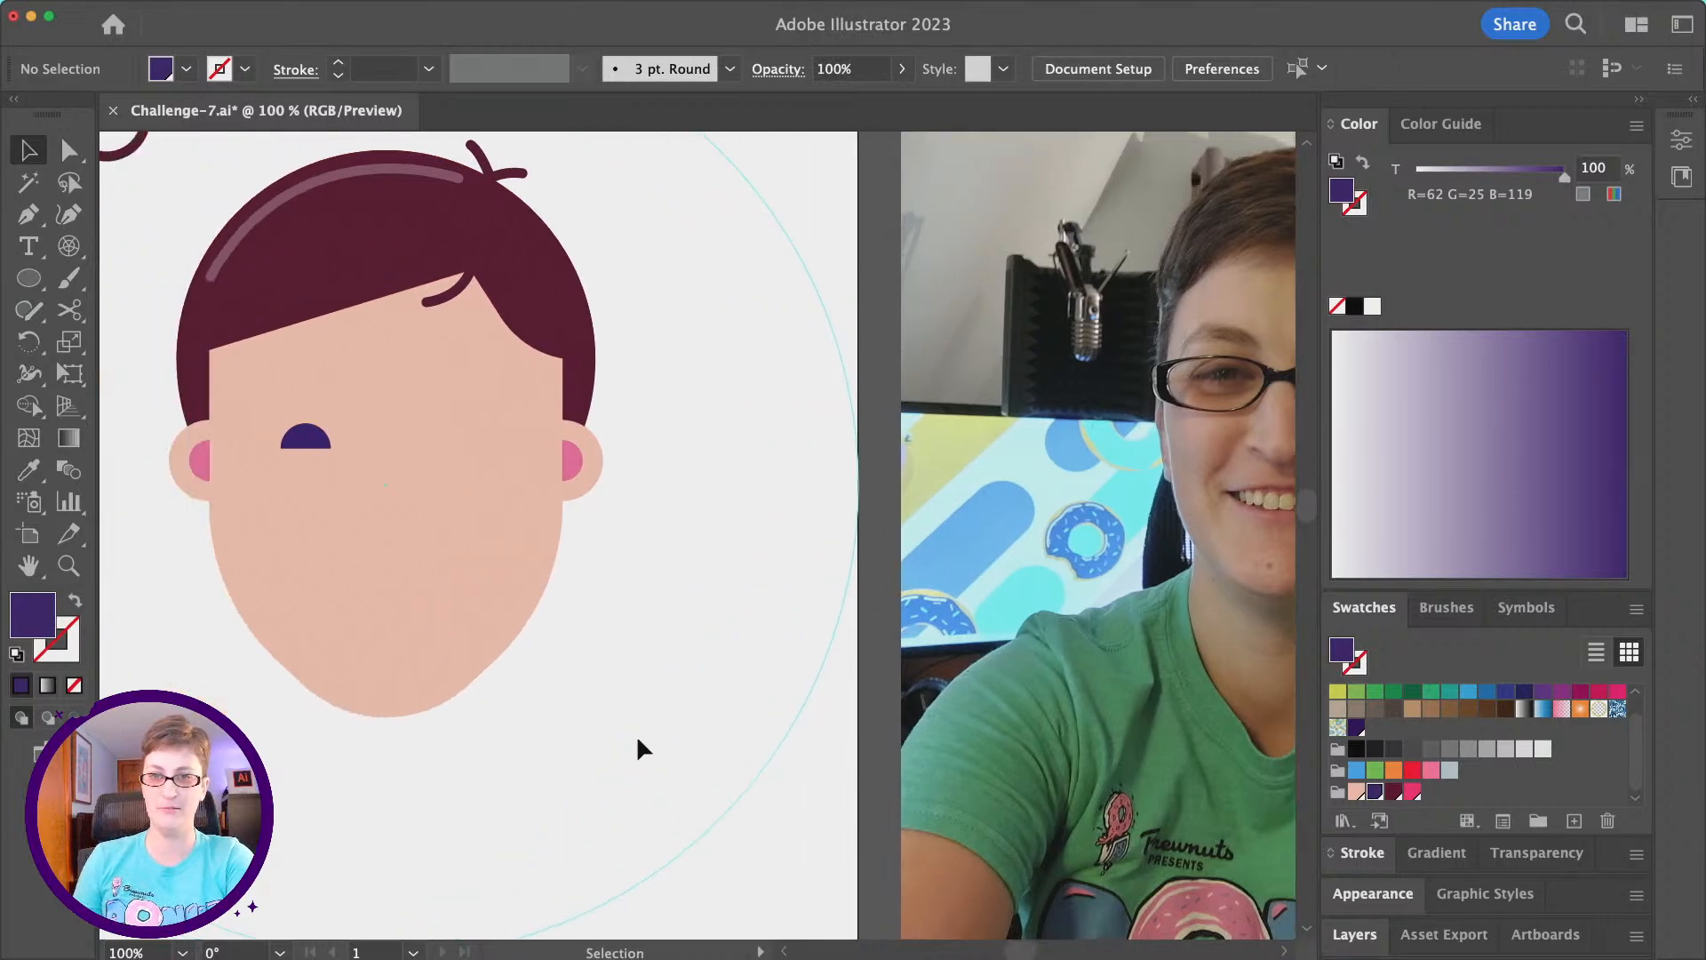
# - Draw a rectangle around the left eye as the first lens of the glasses
pyautogui.moveTo(29, 278); pyautogui.dragTo(141, 278)
pyautogui.hscroll(4, 569, 511)
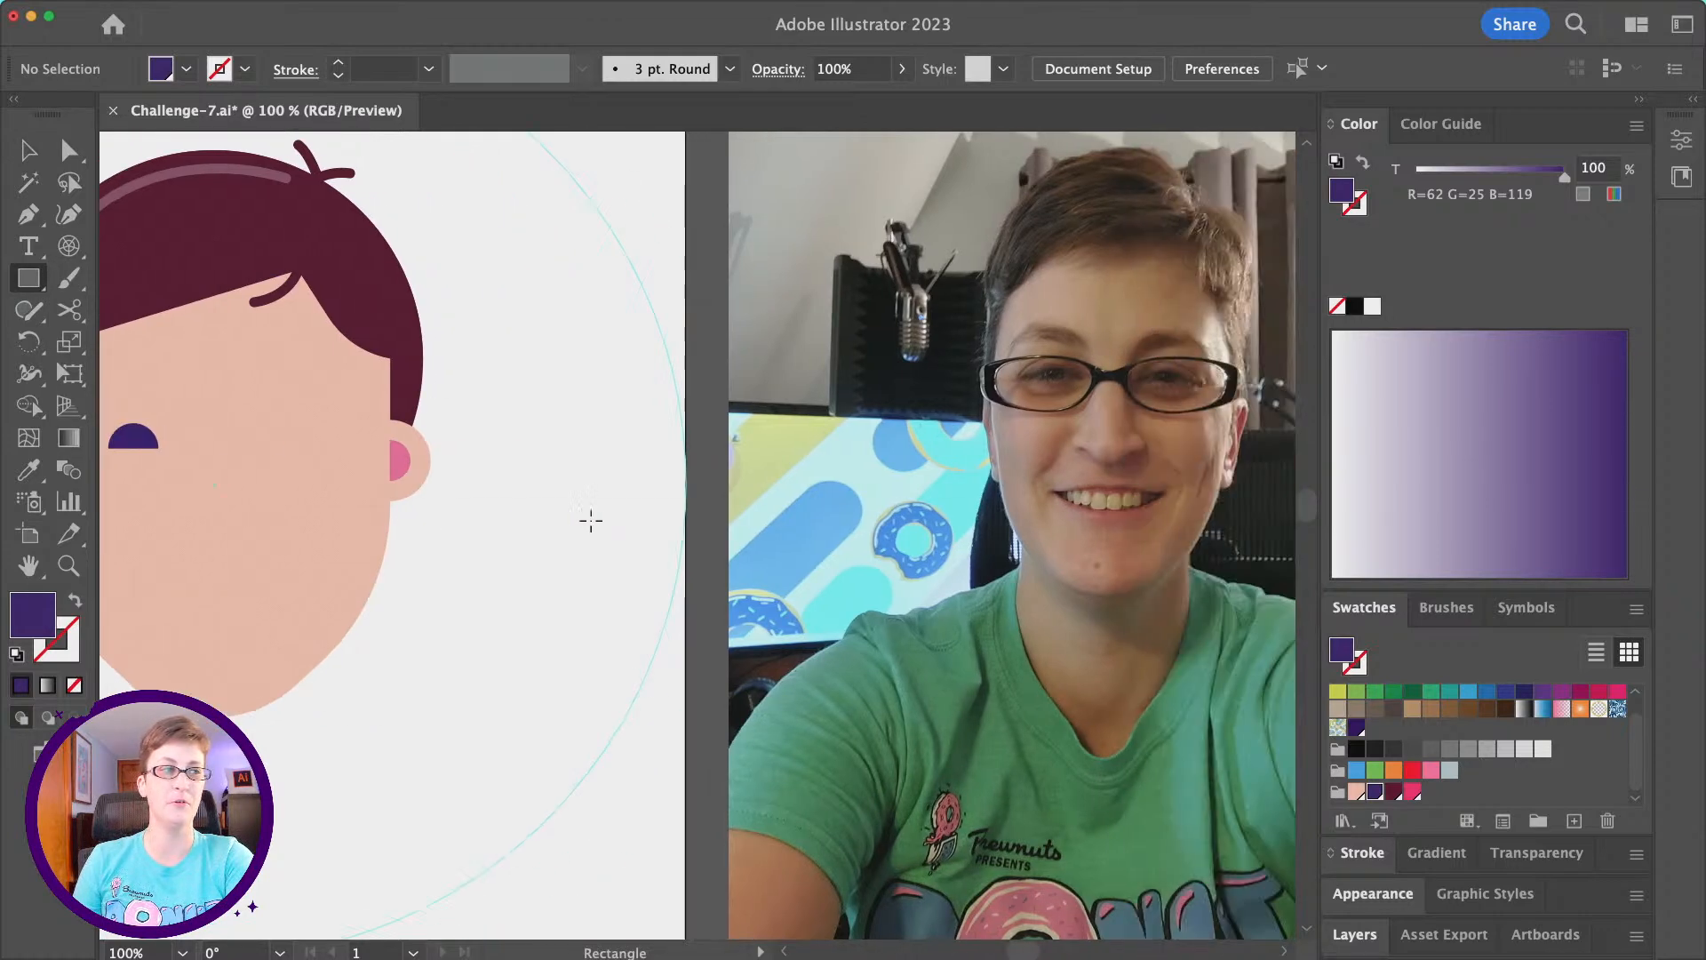
pyautogui.hscroll(-4, 546, 525)
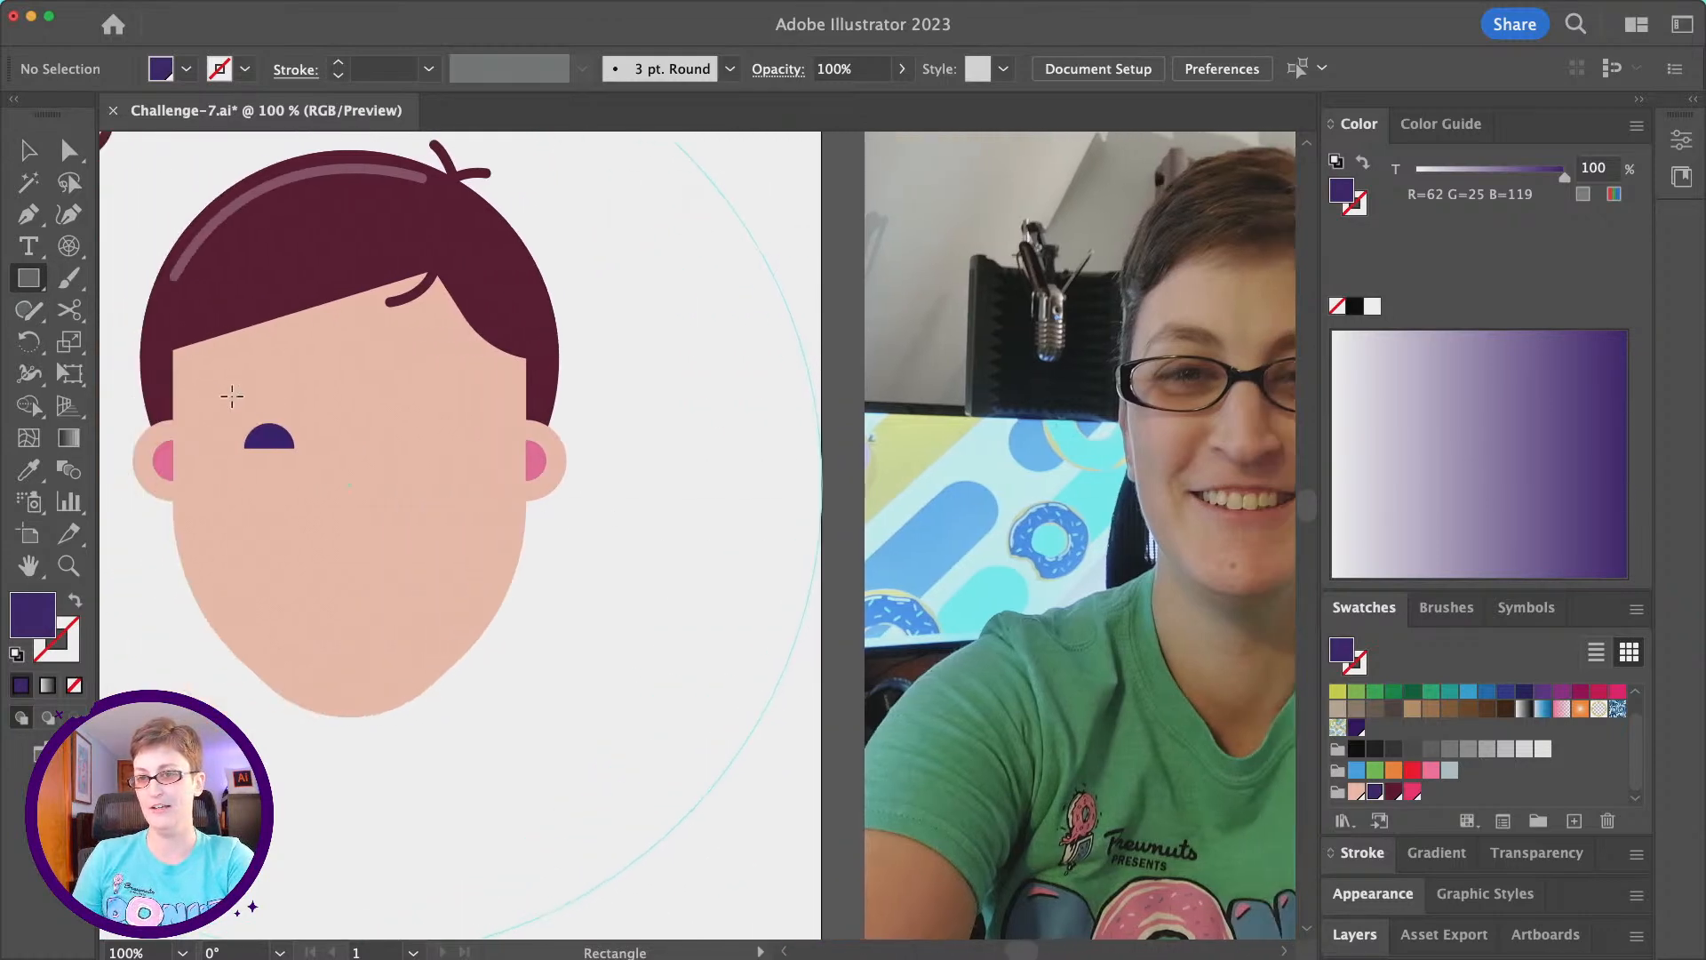
pyautogui.moveTo(208, 394); pyautogui.dragTo(333, 472)
# - Give the rectangle the loose hair strand's 6 pt stroke and no fill with the Eyedropper, and recolour the stroke with the palette's dark purple
pyautogui.click(27, 471)
pyautogui.click(424, 285)
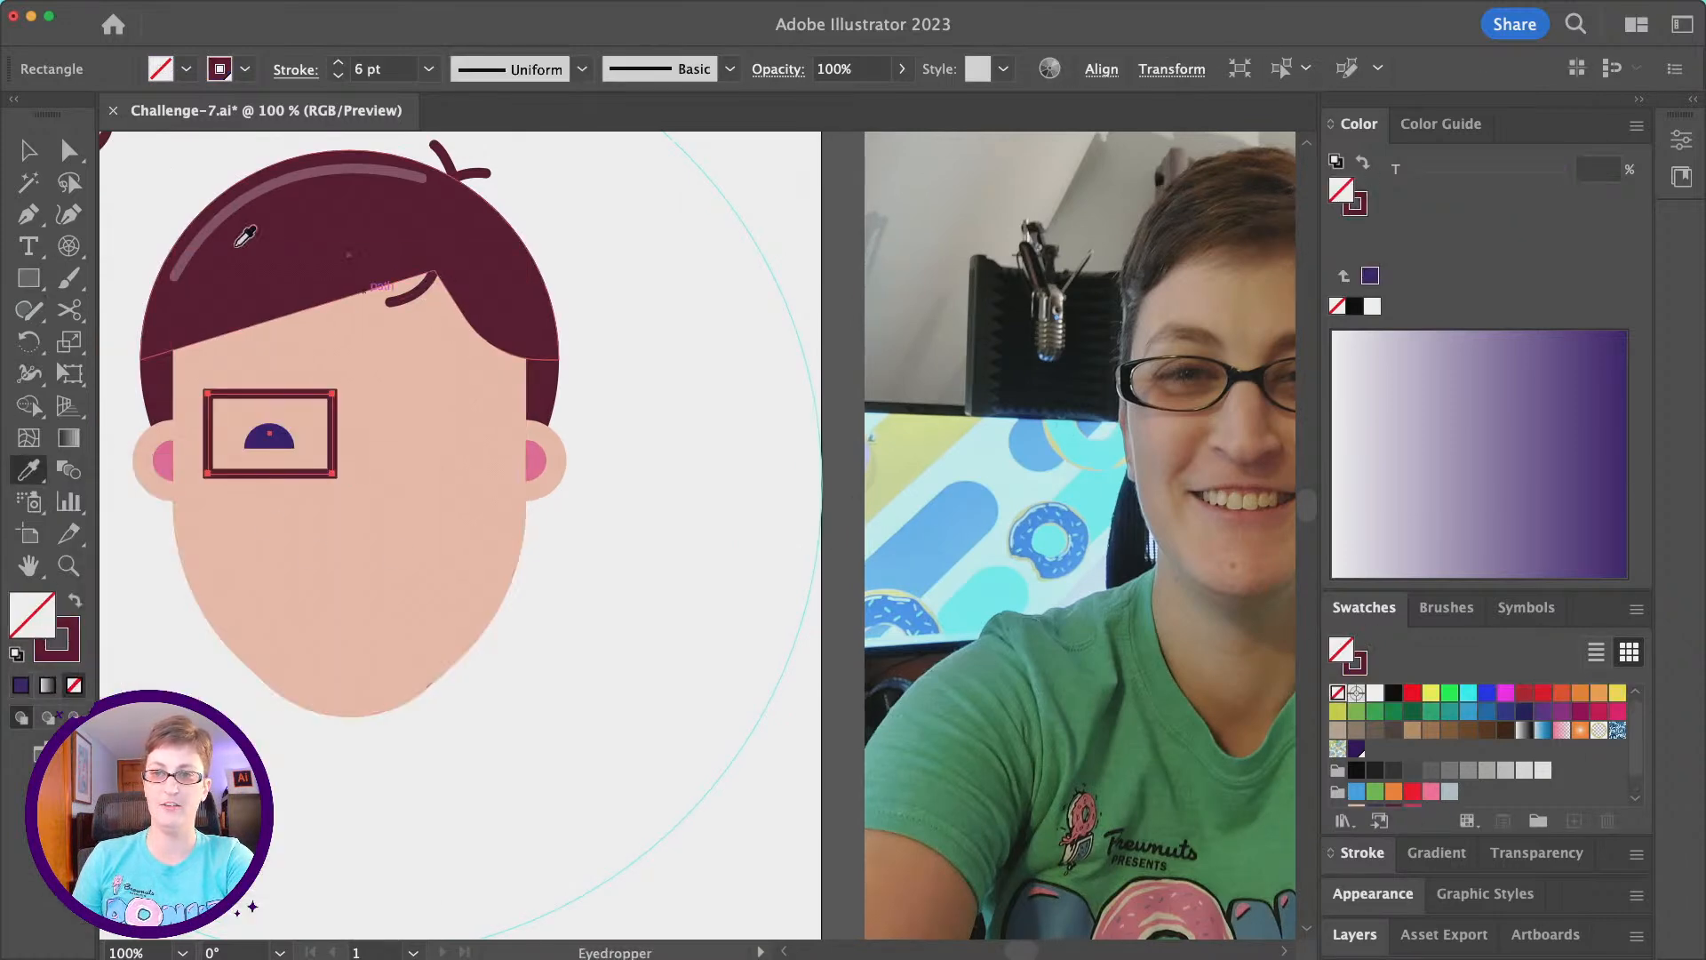
pyautogui.click(1352, 667)
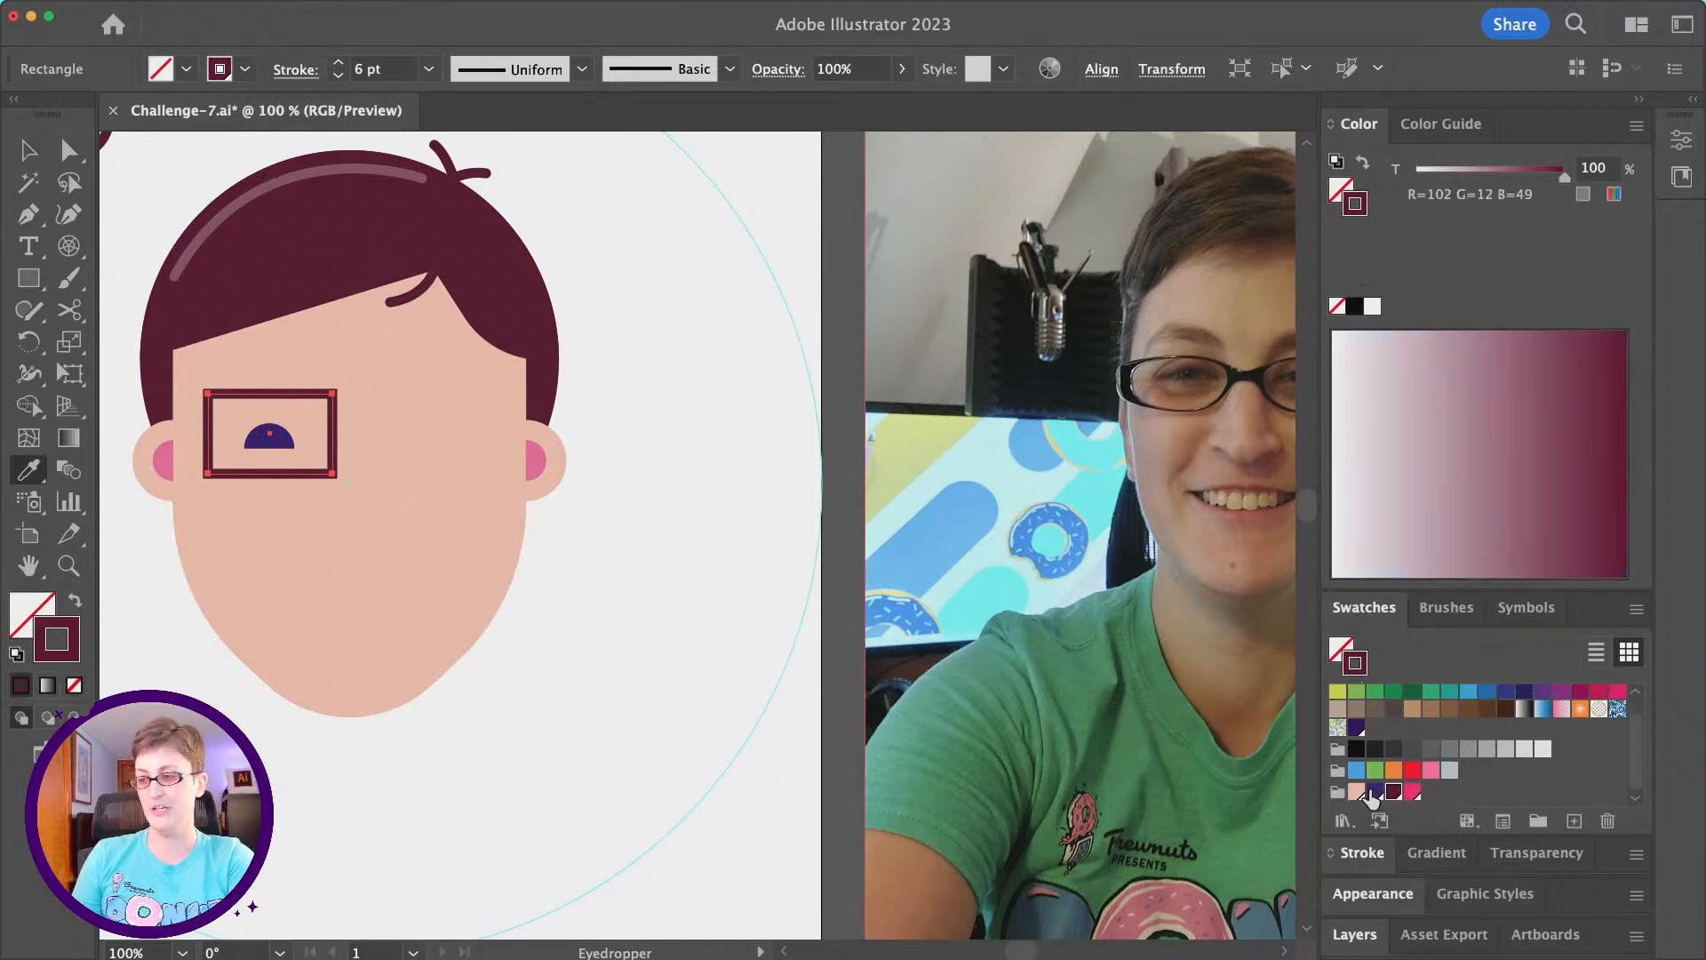
pyautogui.click(1374, 791)
pyautogui.click(29, 148)
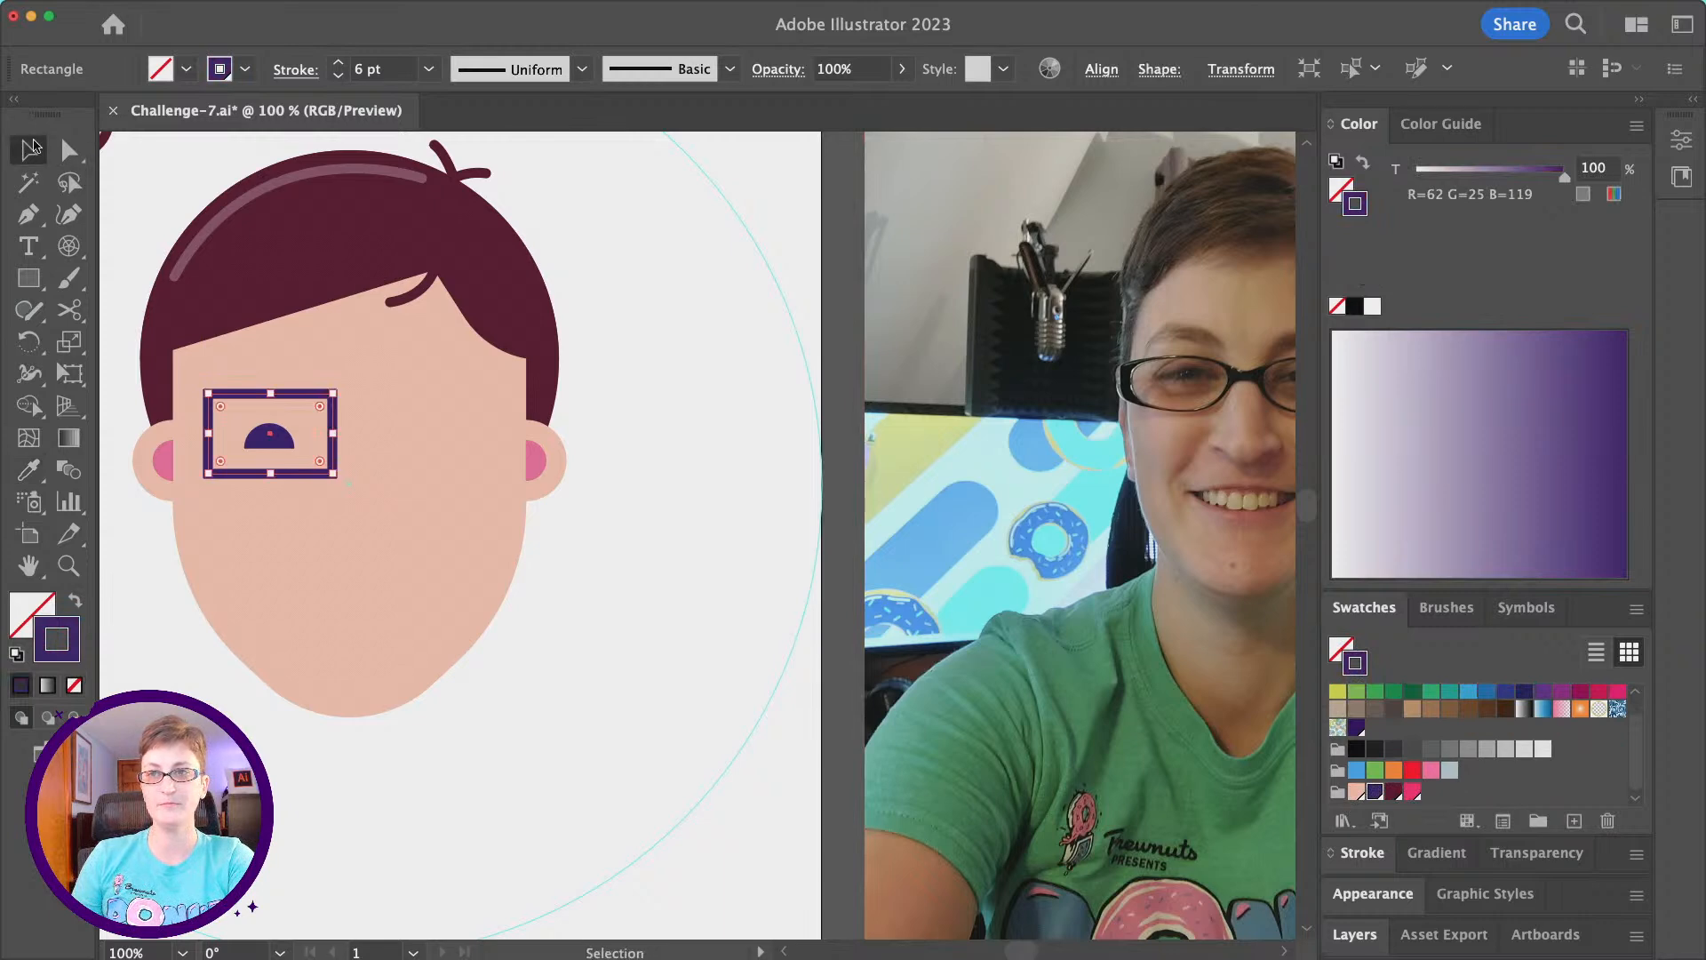
# - Shift the rectangular glasses lens slightly left, closer to the edge of the face, and compare it with the reference photo
pyautogui.hscroll(-2, 213, 494)
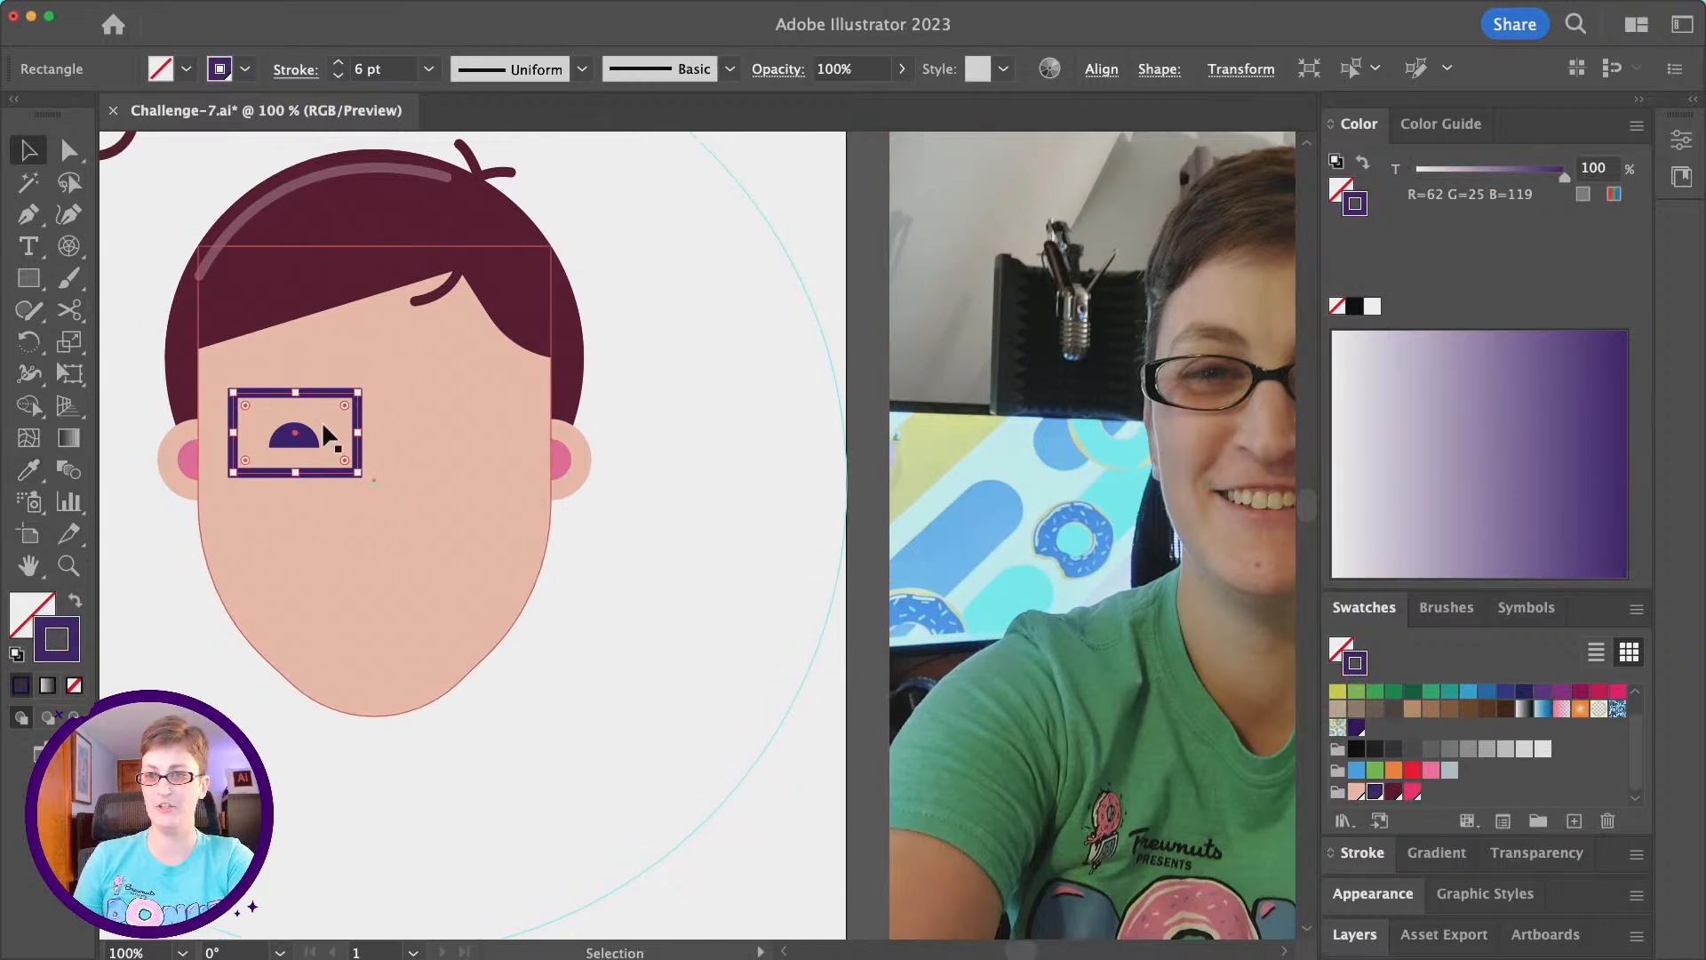
pyautogui.moveTo(328, 470); pyautogui.dragTo(320, 478)
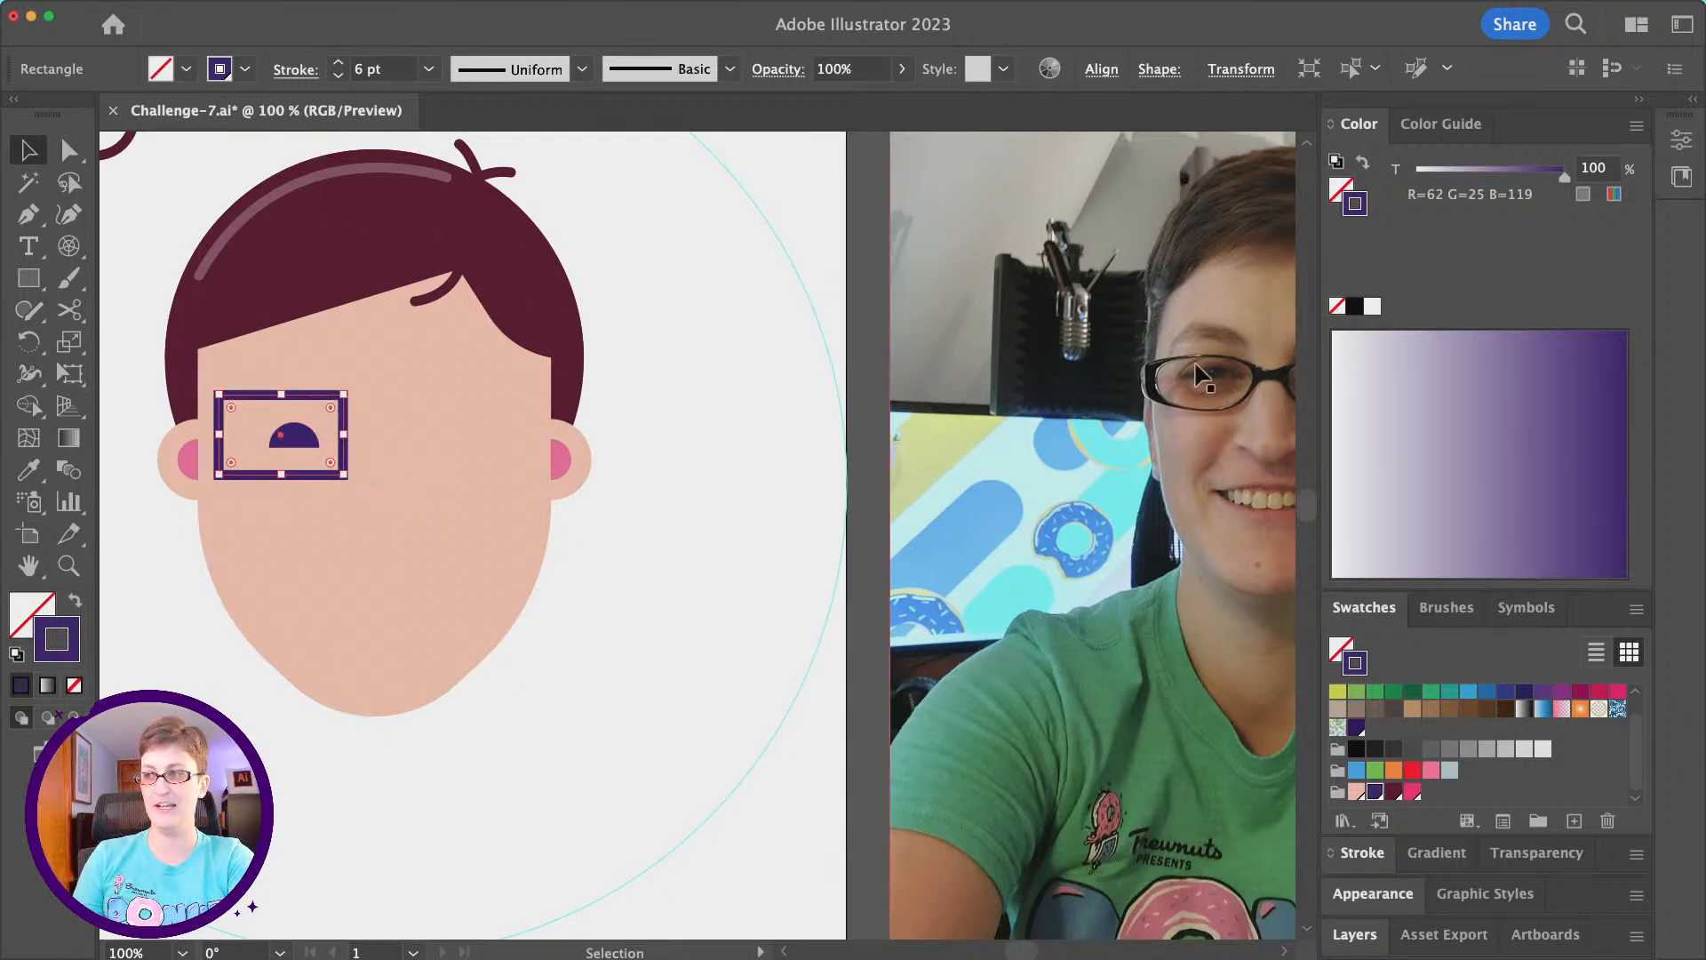
pyautogui.moveTo(1188, 370); pyautogui.dragTo(1089, 367)
pyautogui.moveTo(122, 424); pyautogui.dragTo(162, 423)
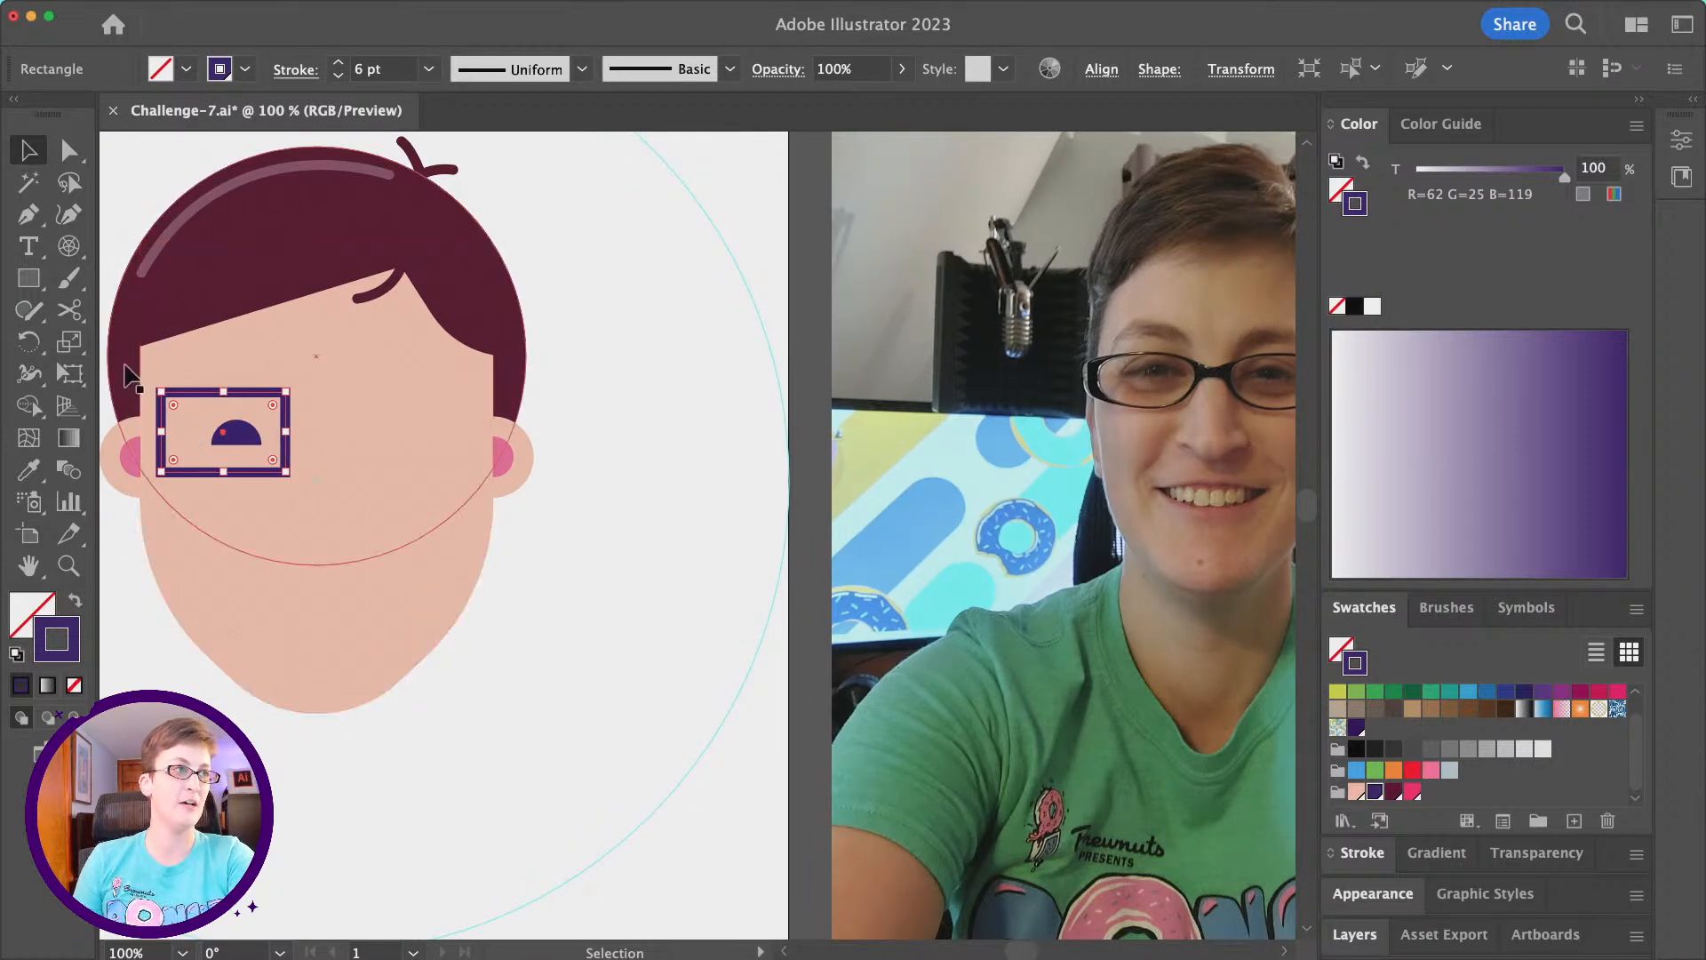
pyautogui.hscroll(3, 506, 451)
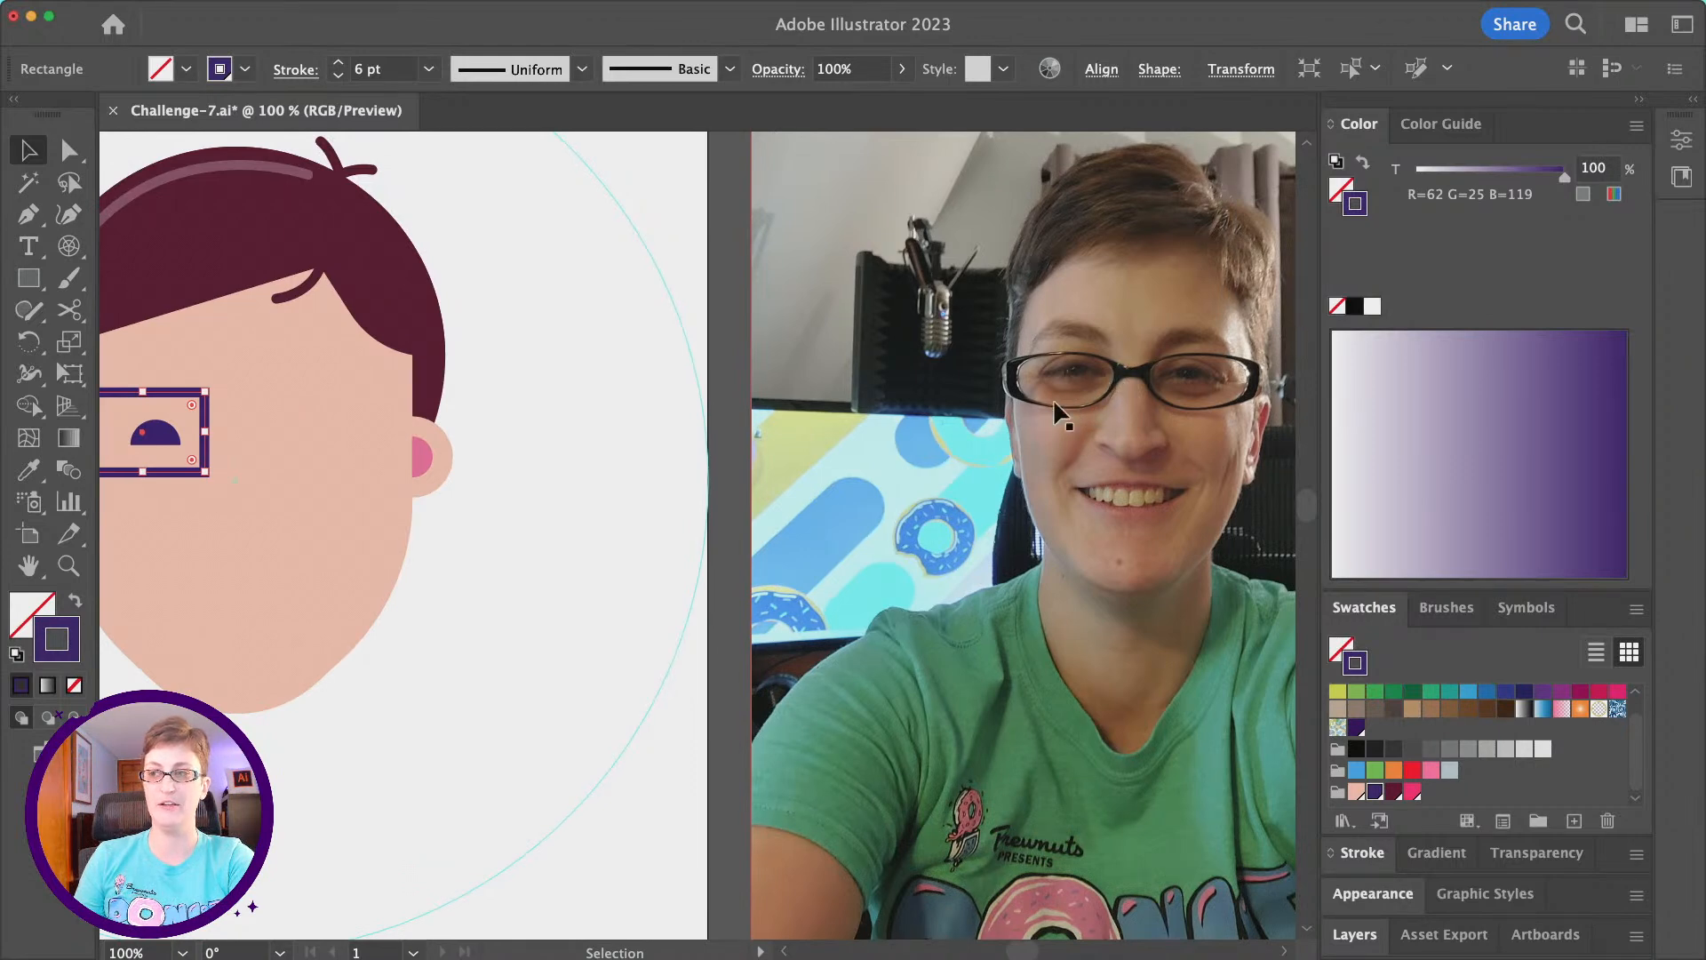
# - Round all four corners of the rectangular glasses lens to a radius of about 11 px
pyautogui.hscroll(-10, 708, 354)
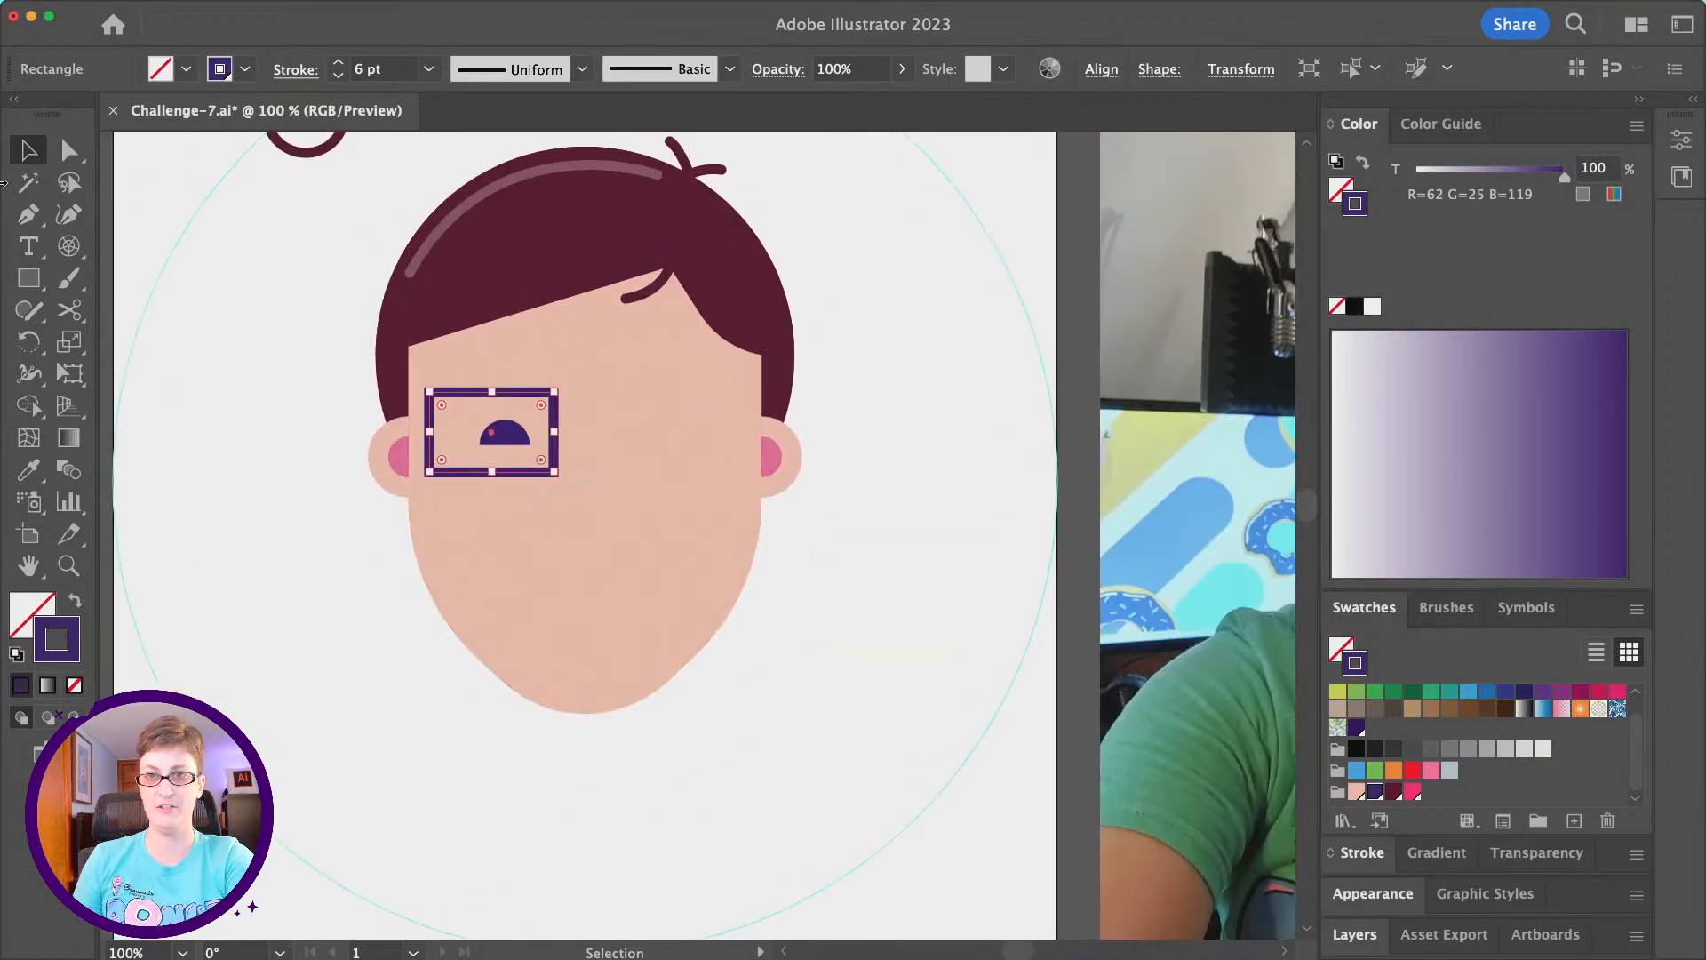
pyautogui.moveTo(442, 405); pyautogui.dragTo(446, 407)
pyautogui.moveTo(447, 410); pyautogui.dragTo(446, 411)
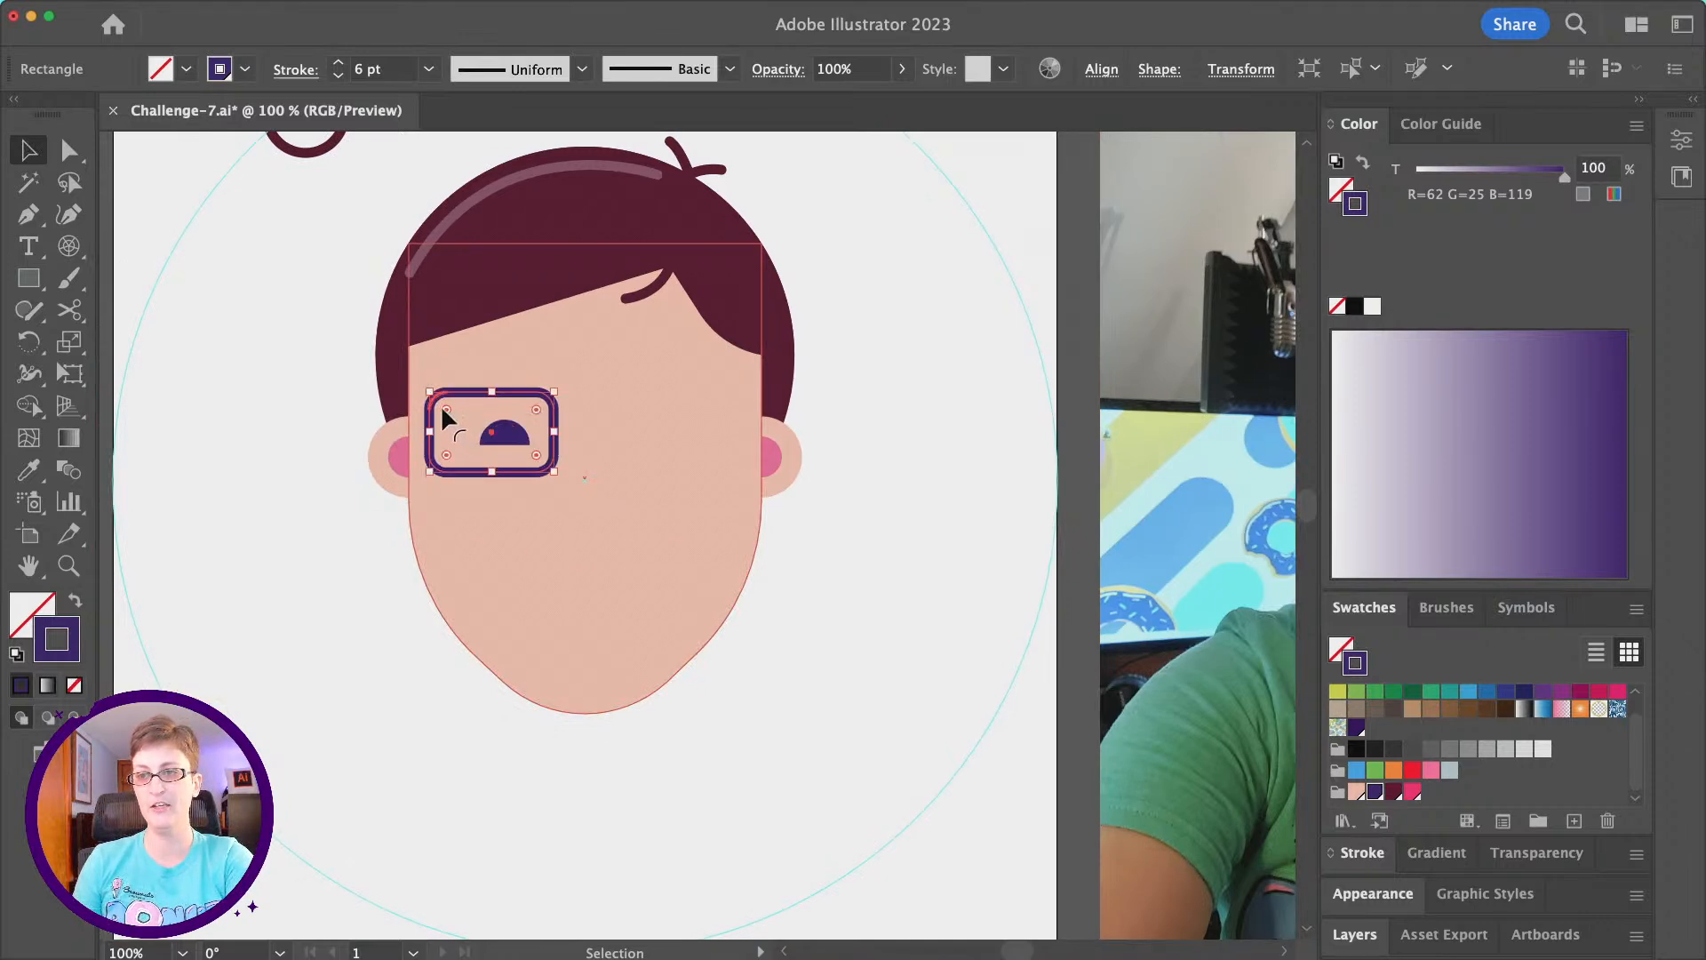
# - Round only the lens's lower inner corner further, to about 27 px, and compare the shape with the reference photo
pyautogui.click(68, 152)
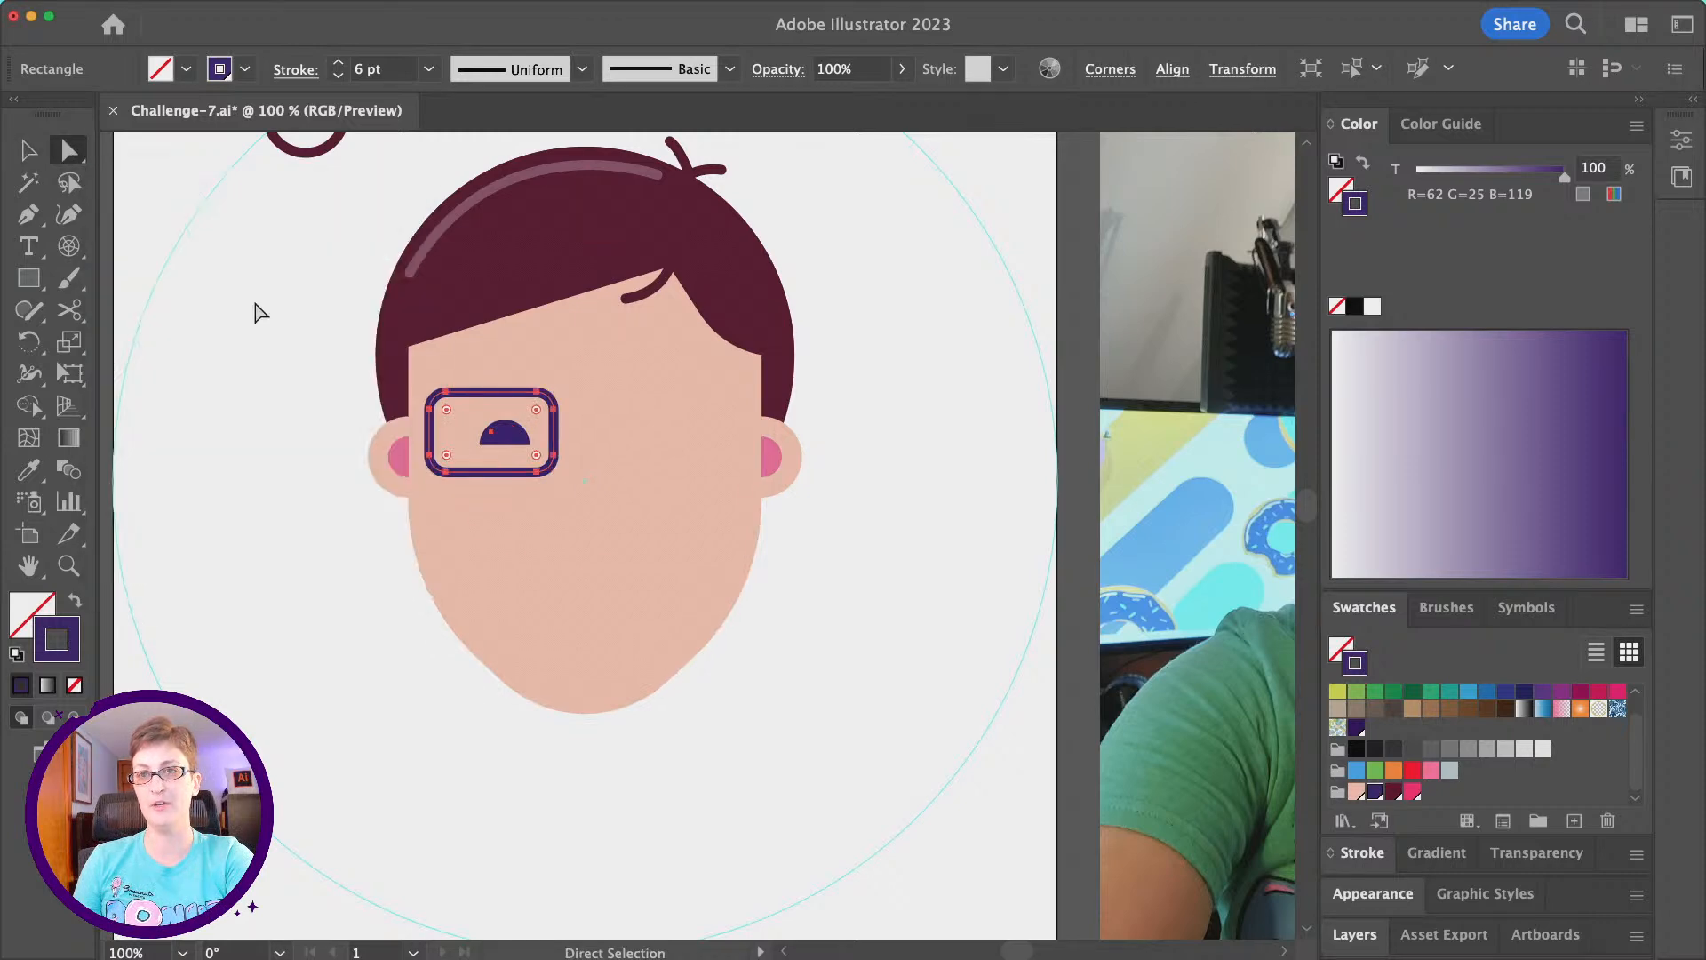
pyautogui.click(536, 475)
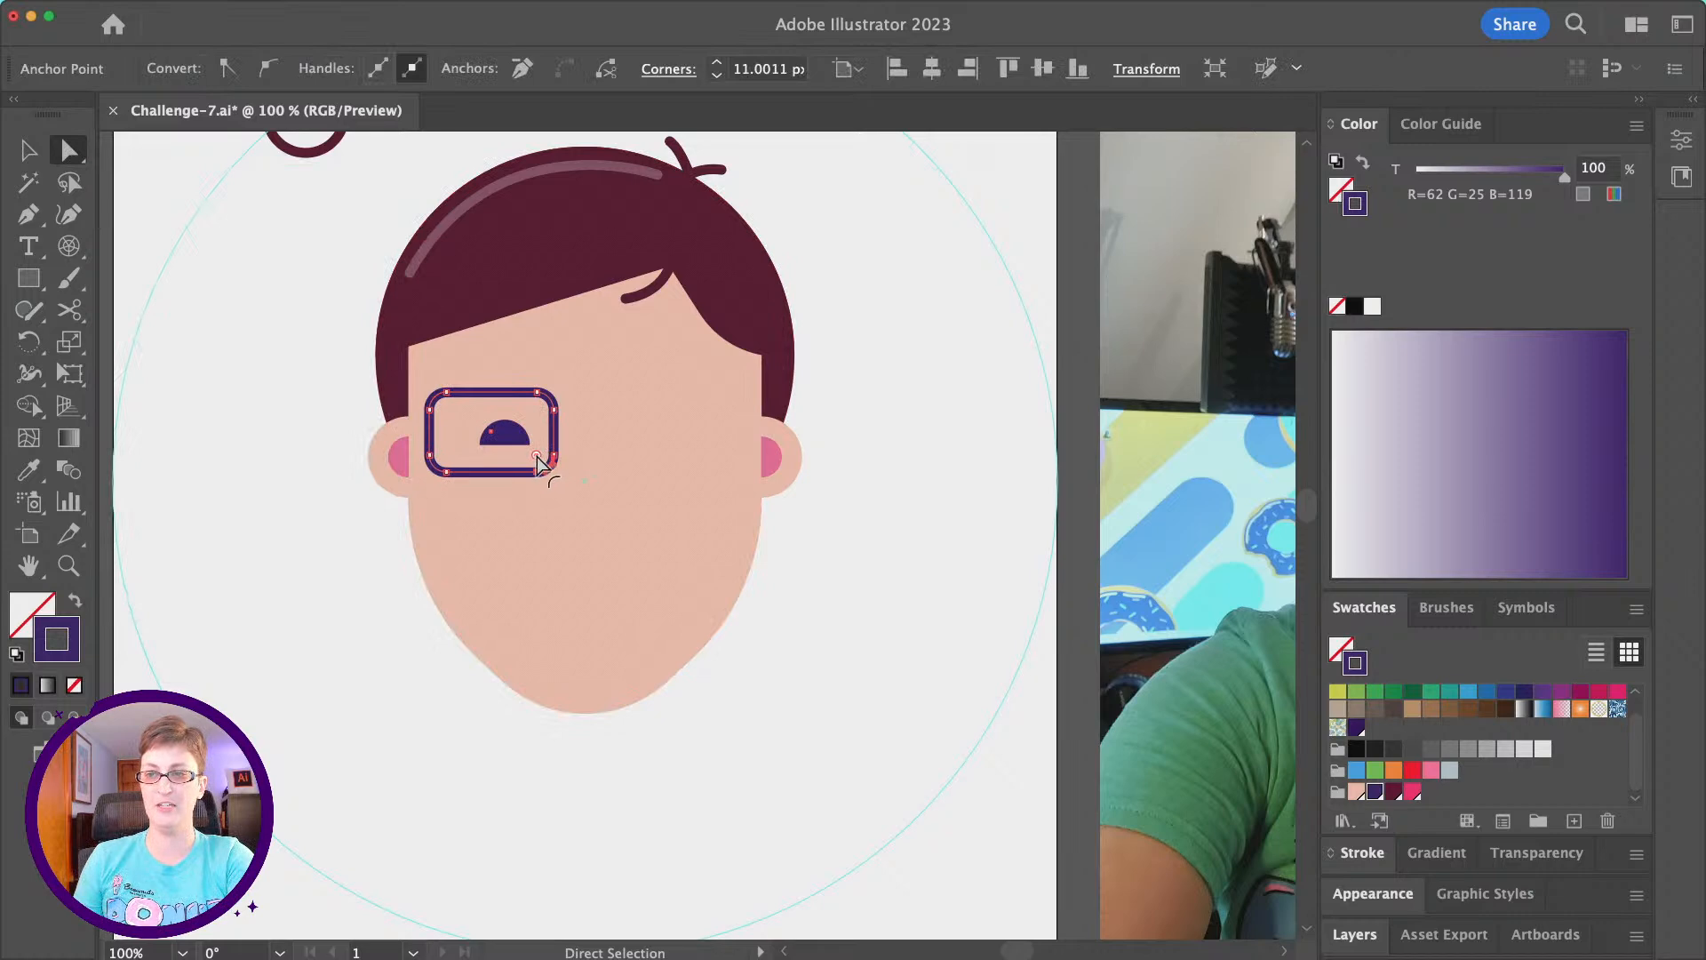
pyautogui.moveTo(542, 451); pyautogui.dragTo(518, 433)
pyautogui.hscroll(5, 519, 432)
pyautogui.hscroll(4, 519, 433)
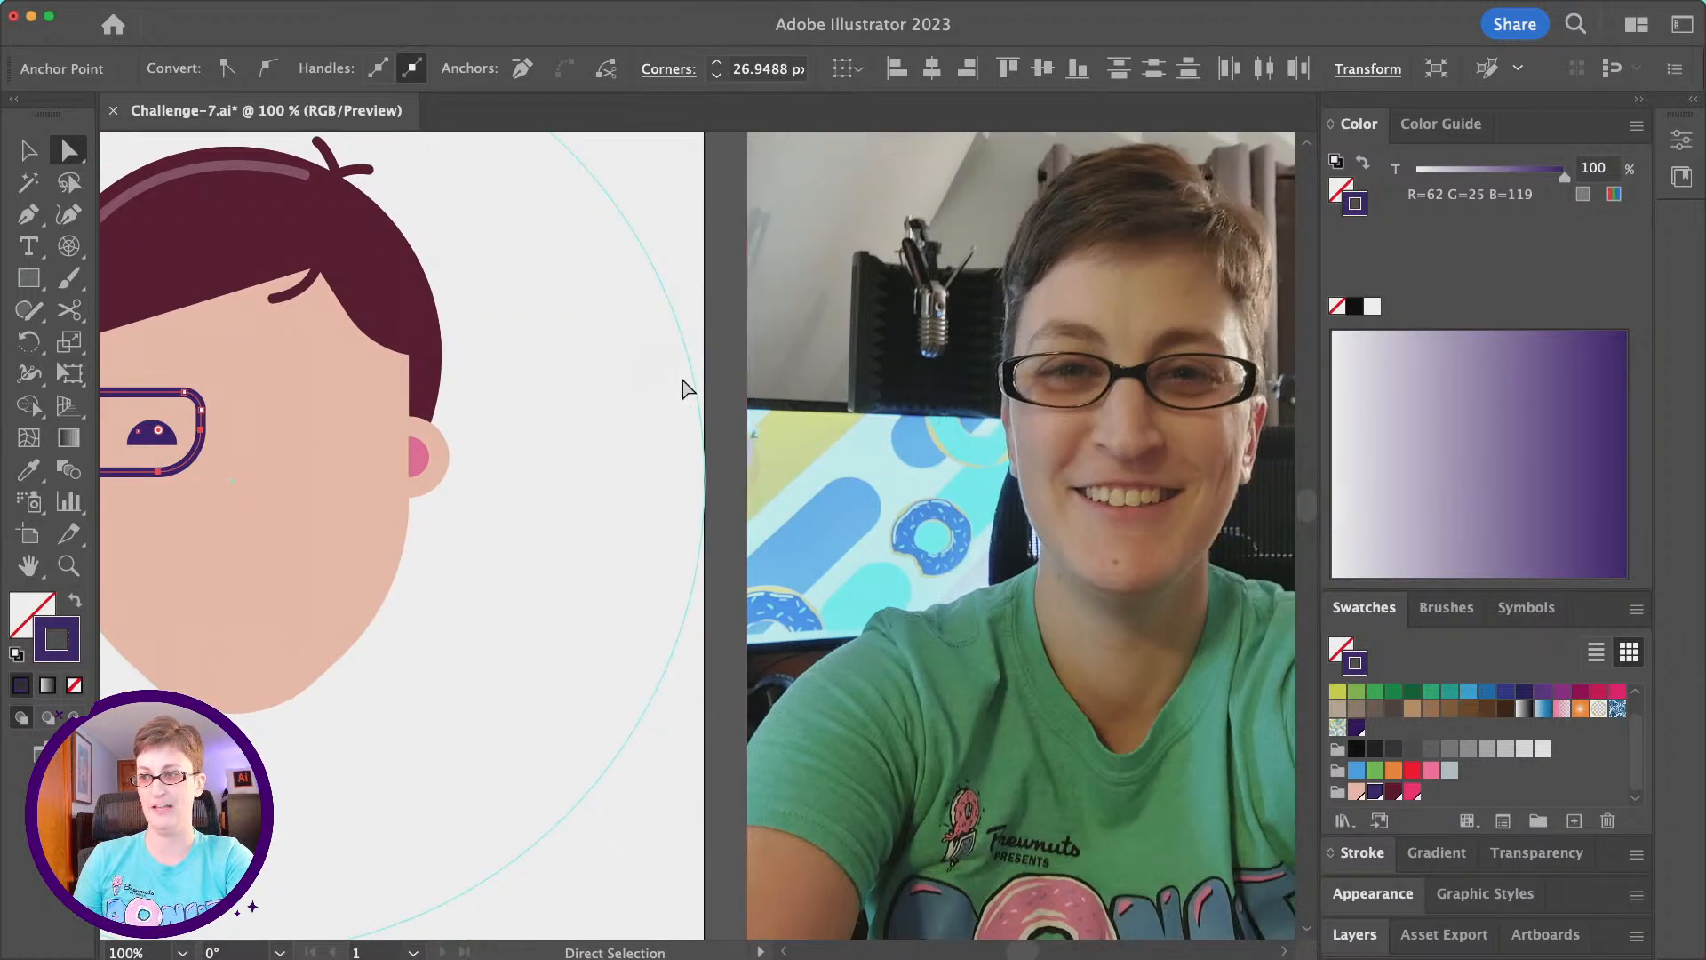
pyautogui.hscroll(-12, 685, 388)
# - Stretch the lens slightly wider towards the outer edge of the face and lower its upper edge a little
pyautogui.click(28, 149)
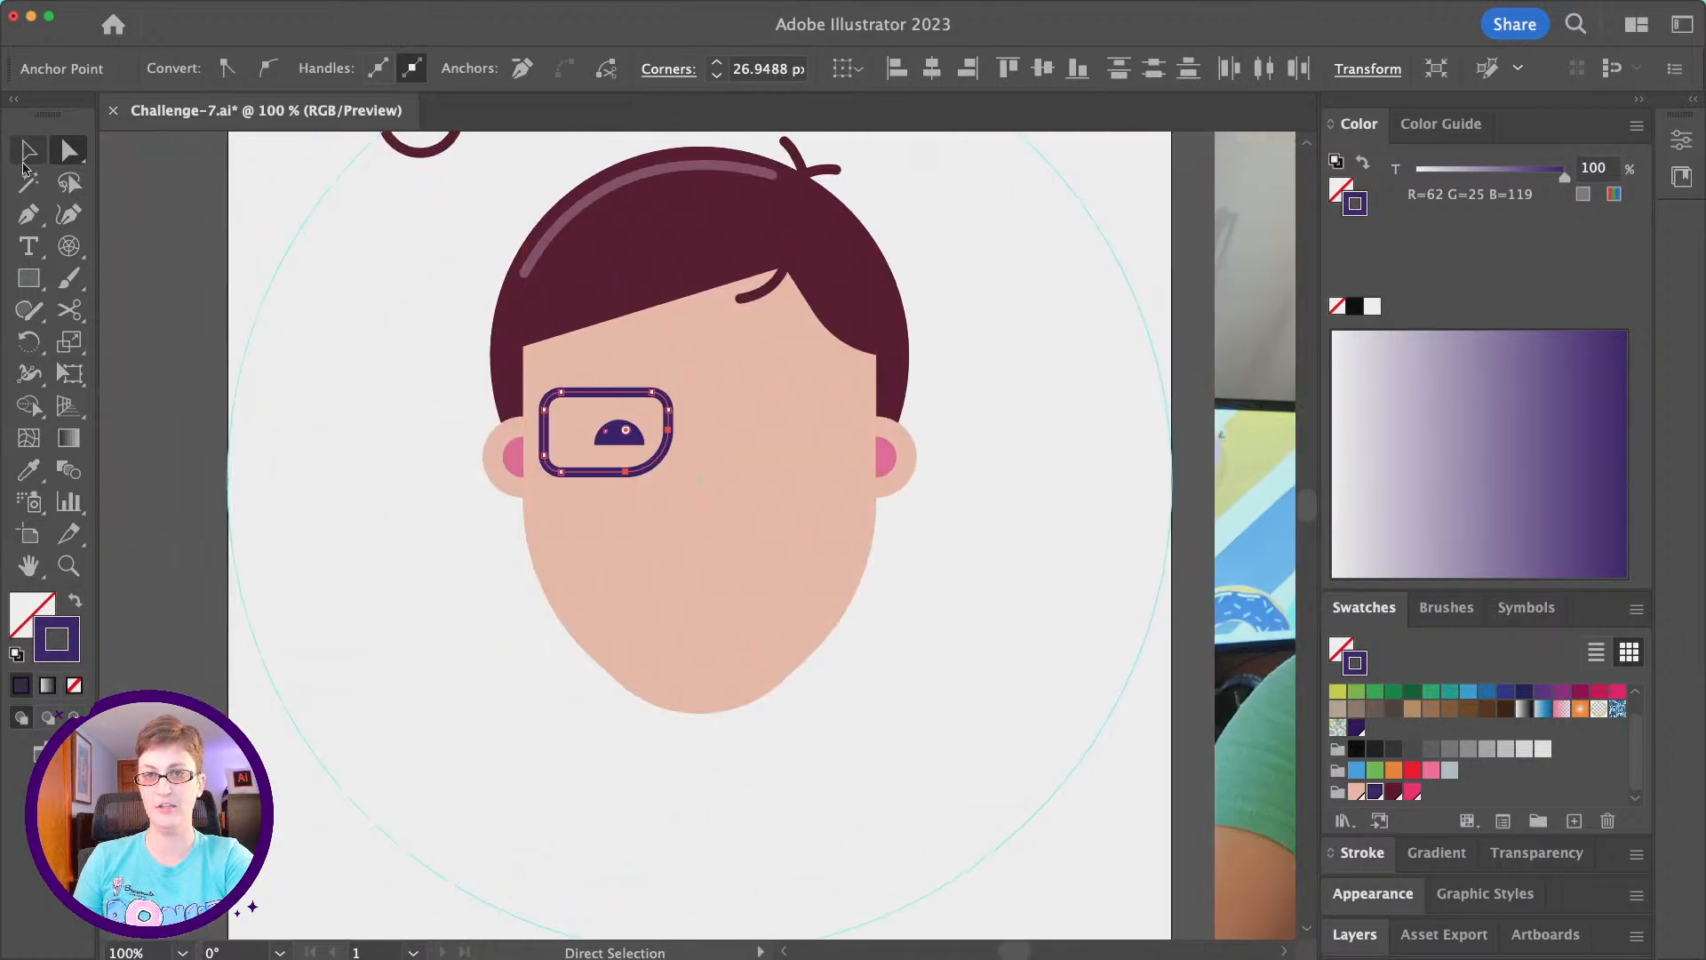
pyautogui.click(354, 596)
pyautogui.click(549, 441)
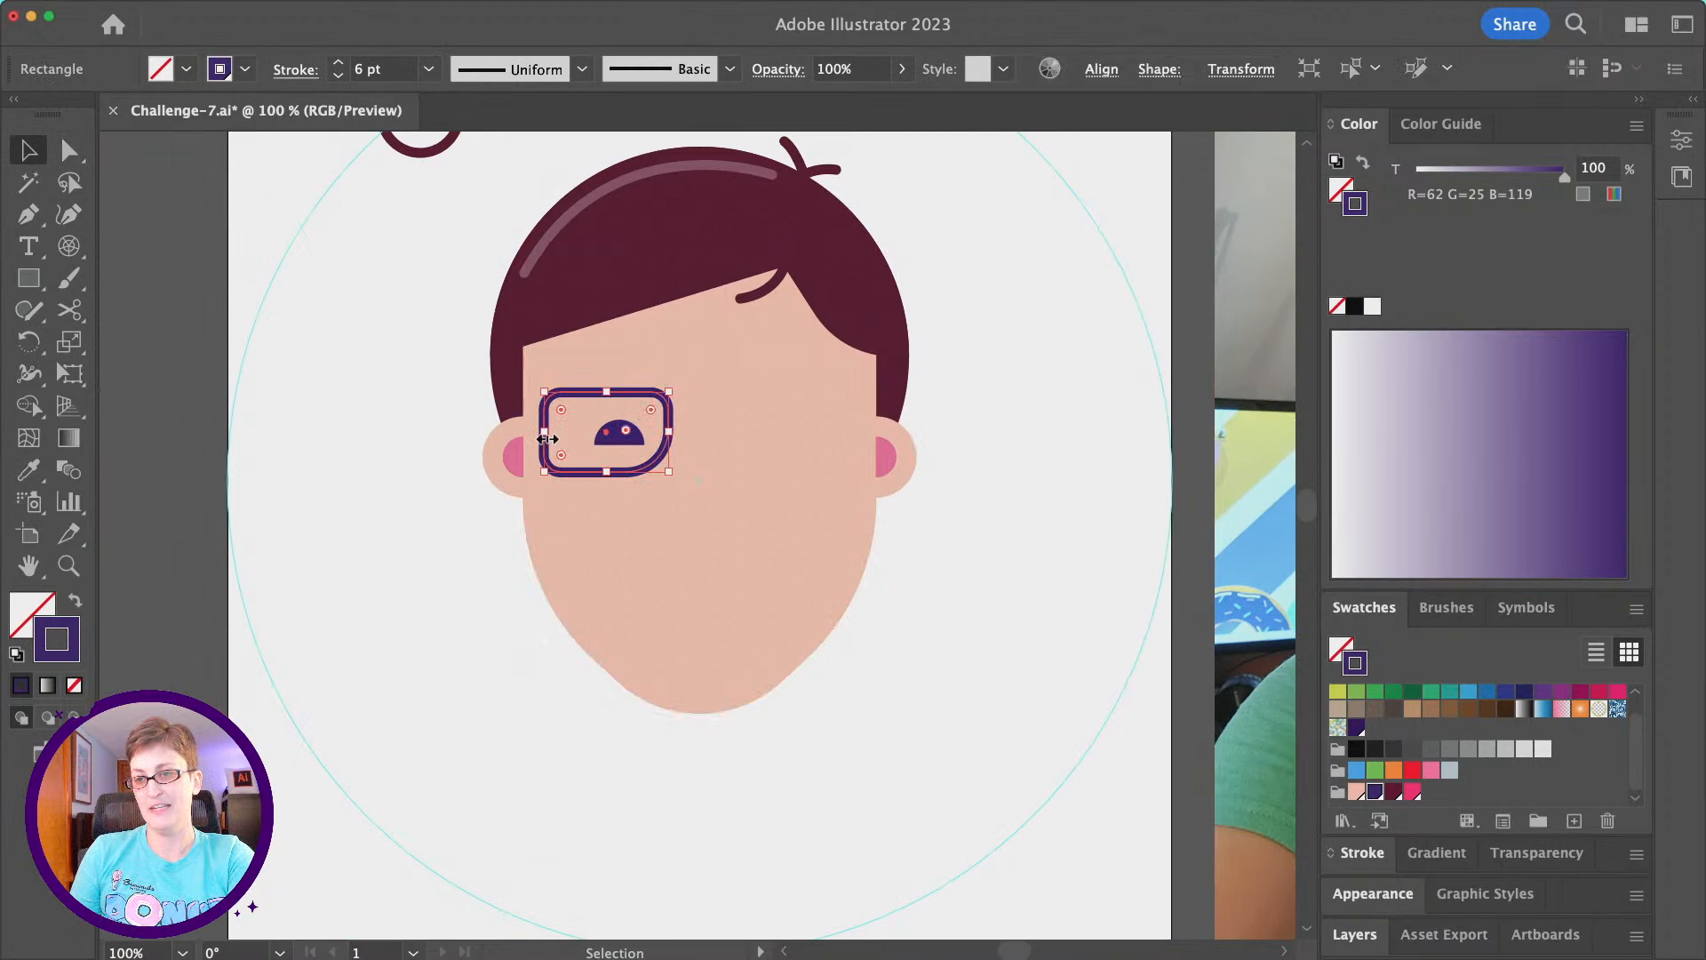
pyautogui.moveTo(547, 436); pyautogui.dragTo(605, 394)
pyautogui.hscroll(1, 569, 428)
pyautogui.hscroll(-5, 571, 428)
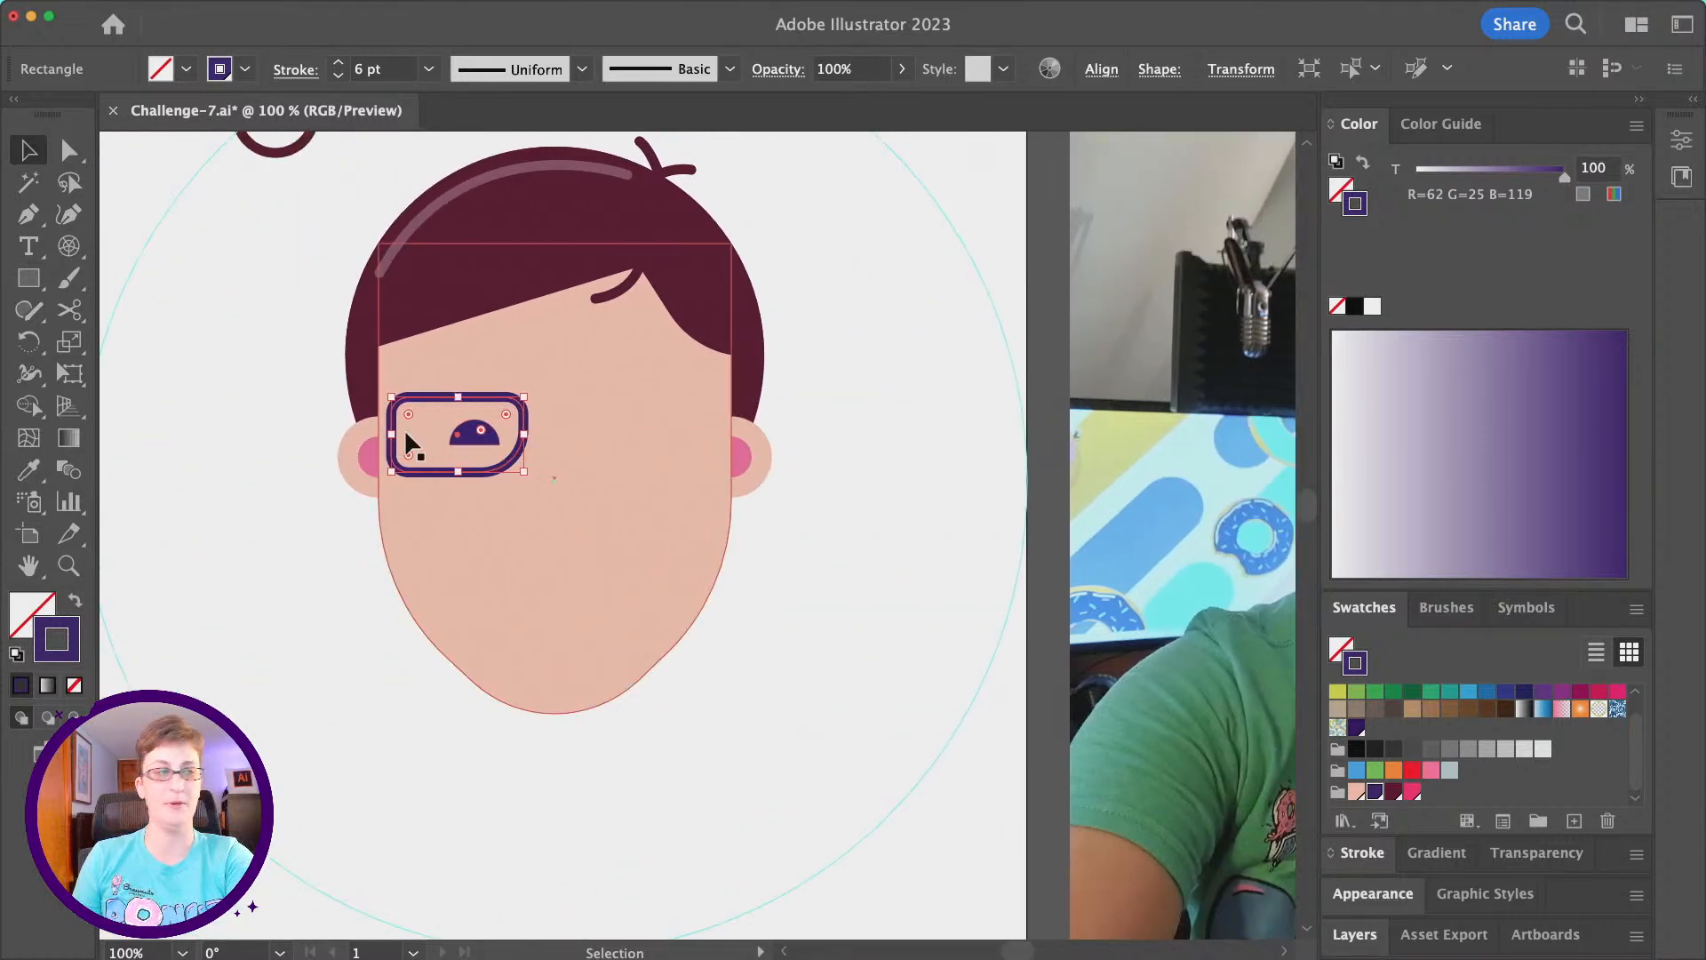
# - Group the glasses lens with the half-circle eye inside it
pyautogui.press('shift')
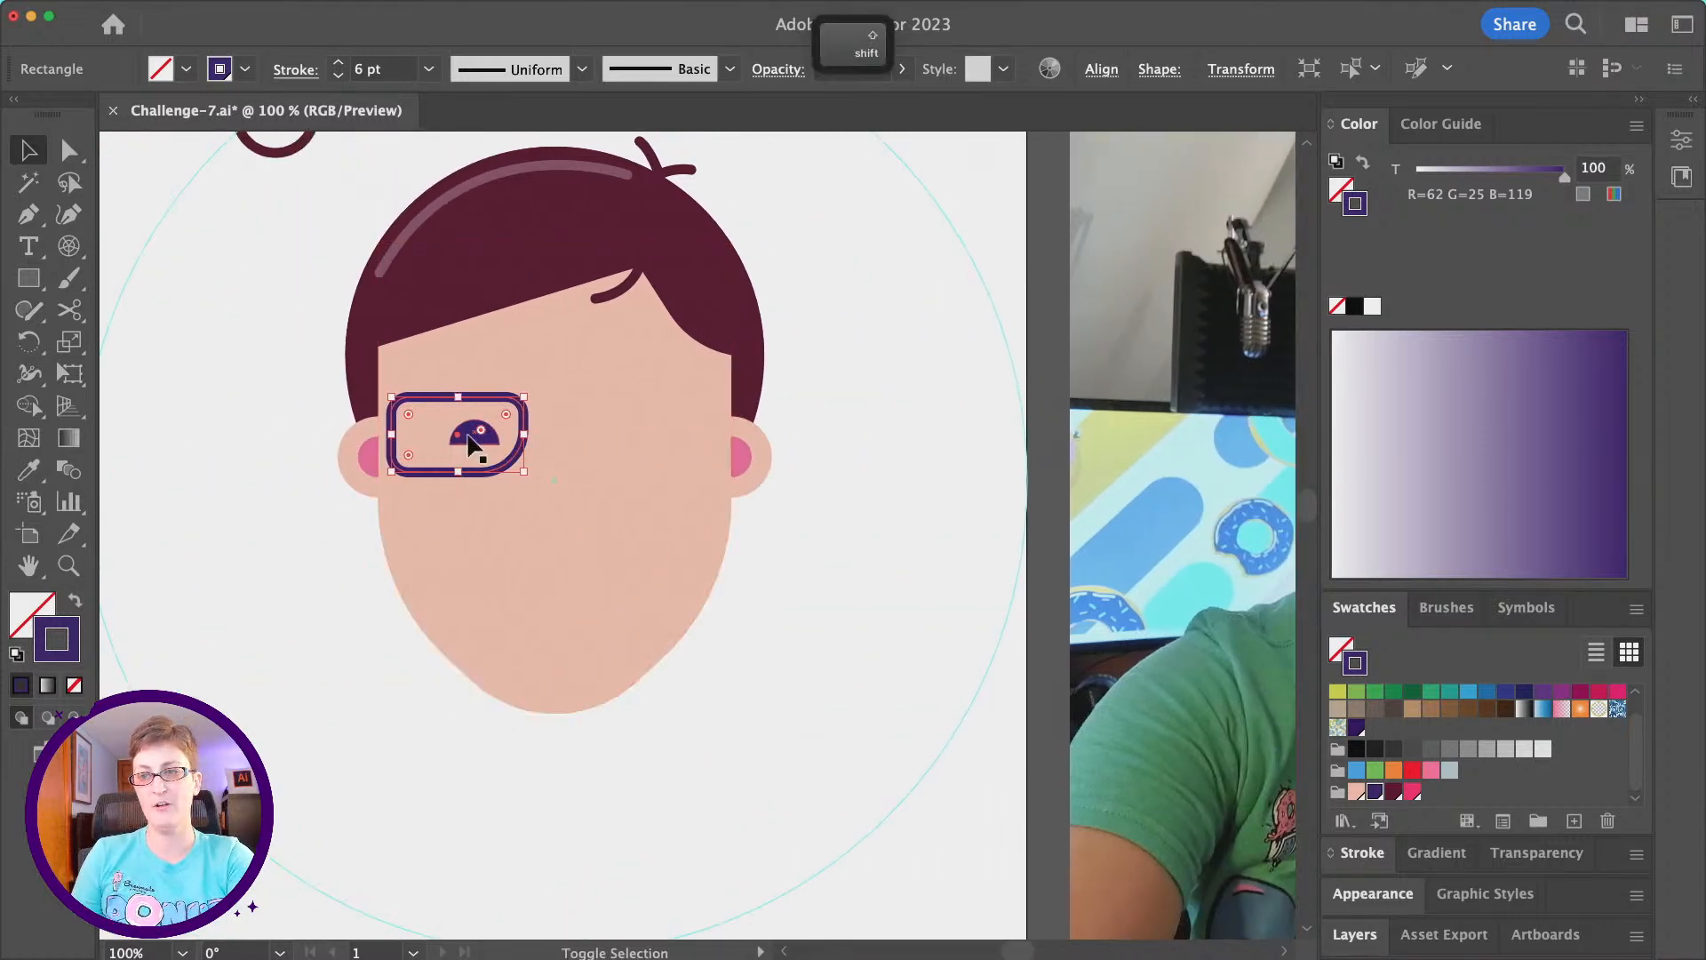
pyautogui.keyDown('shift'); pyautogui.click(468, 436); pyautogui.keyUp('shift')
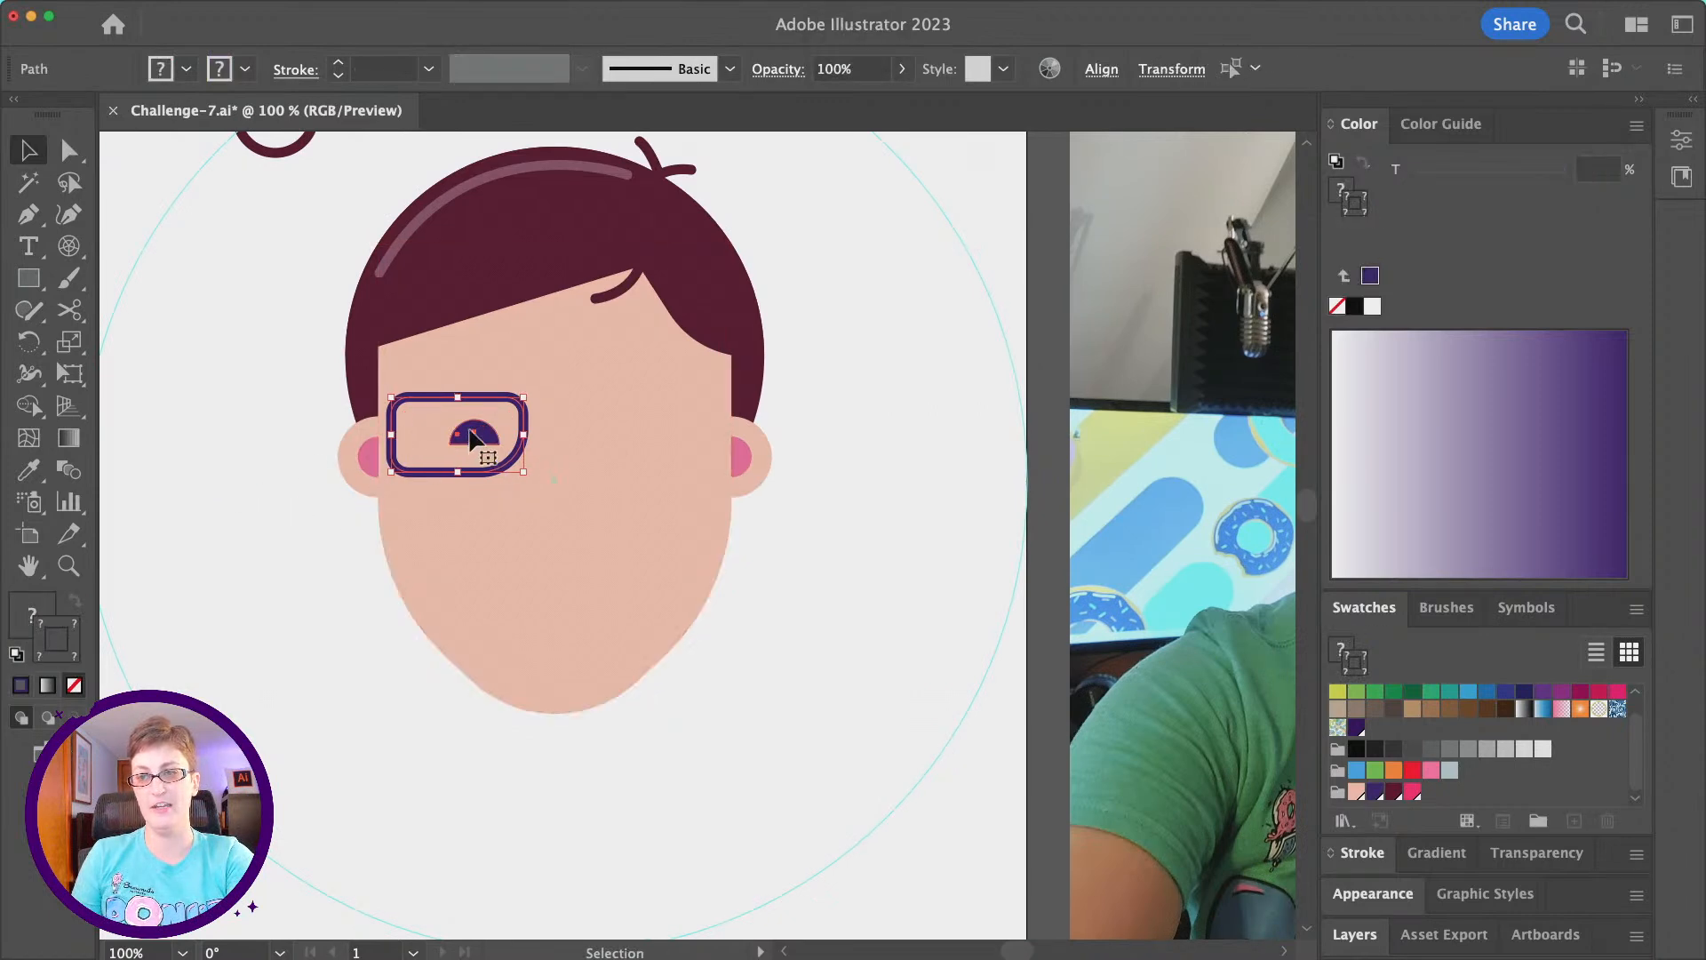
pyautogui.press('super+g')
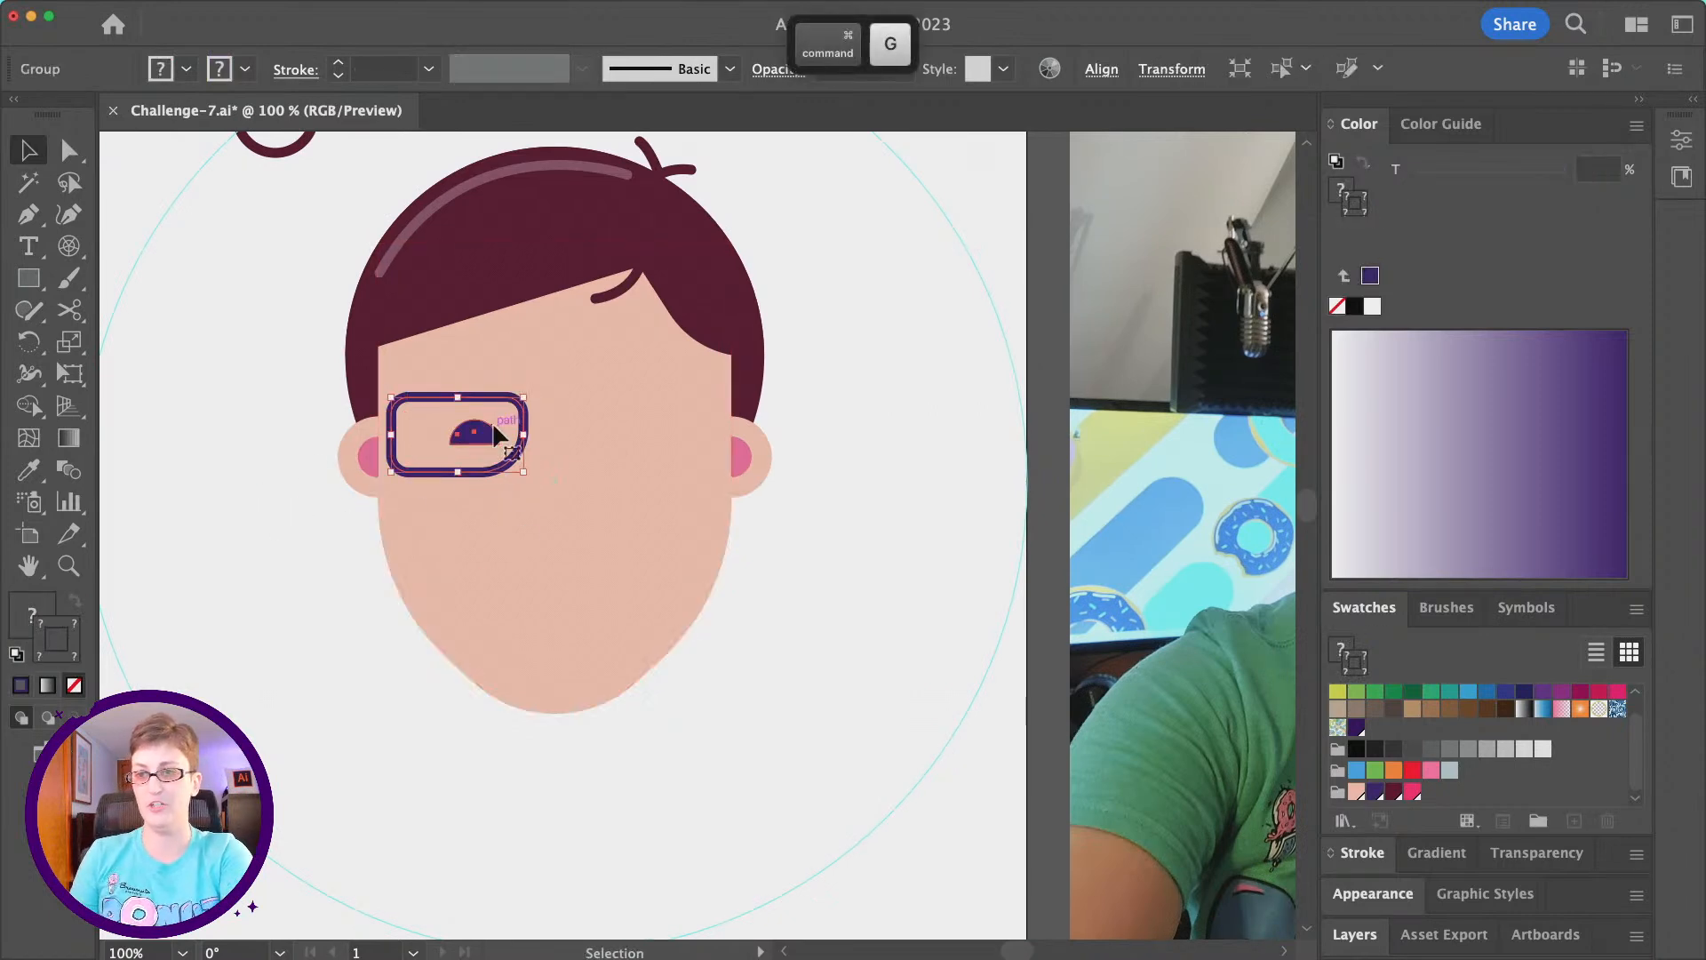
# - Move the lens-and-eye group to the left edge of the face and slightly up, checking its placement against the reference photo
pyautogui.moveTo(490, 439); pyautogui.dragTo(486, 438)
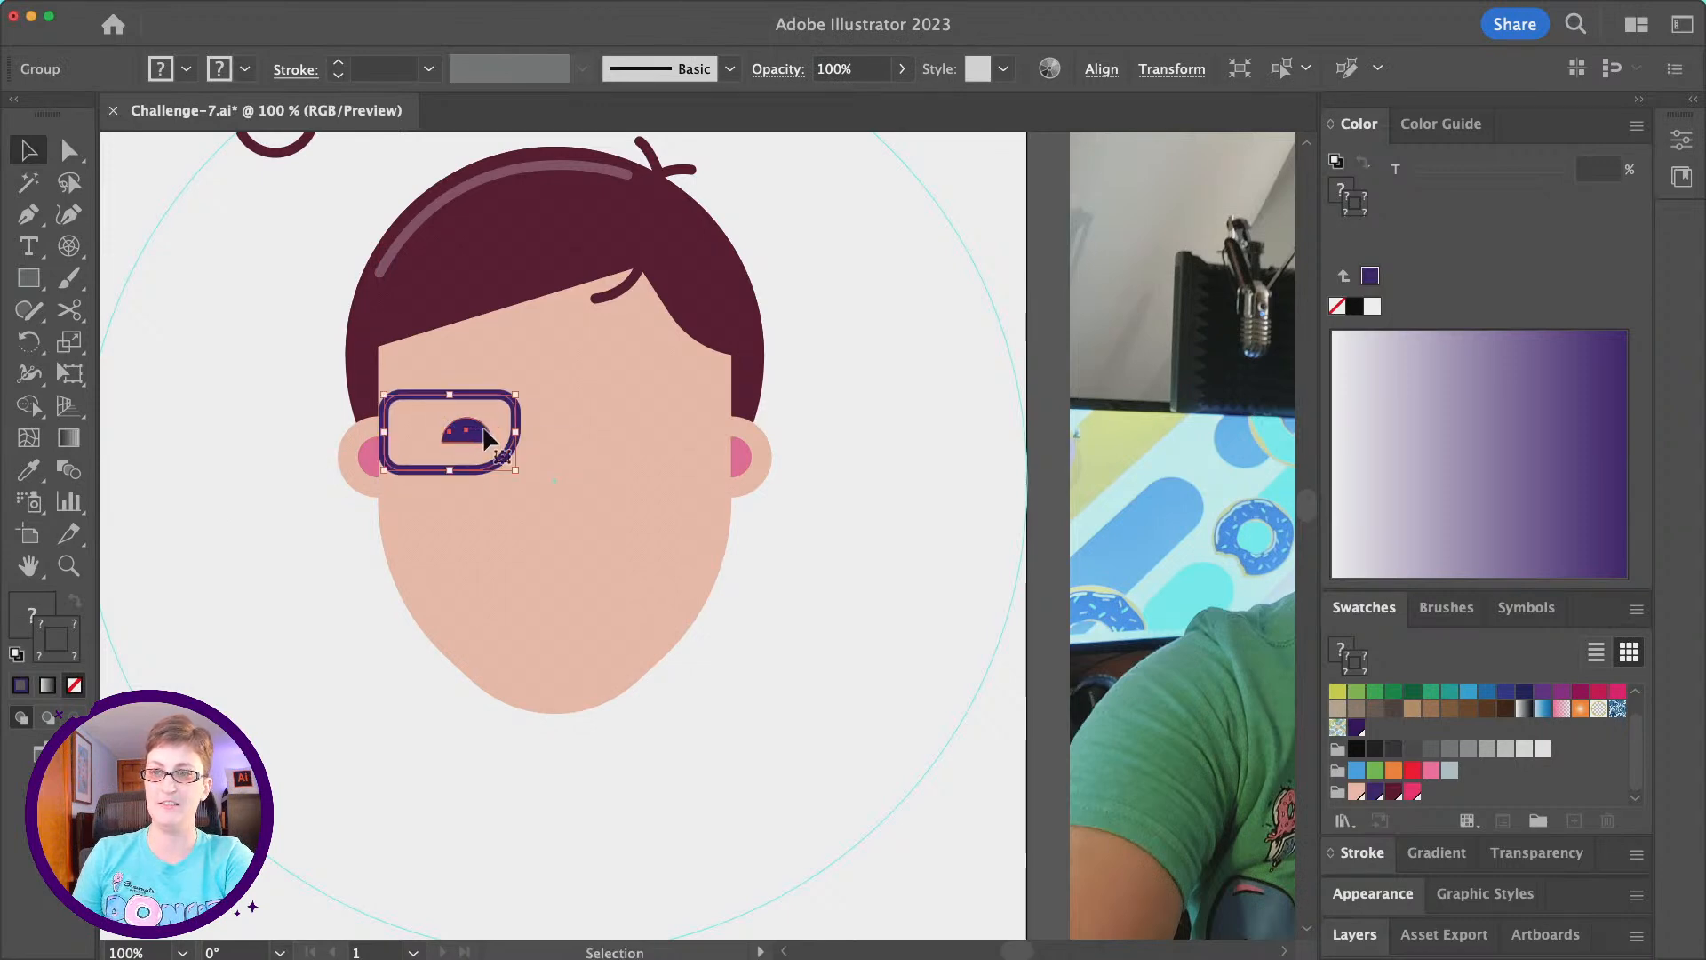
pyautogui.hscroll(-3, 486, 439)
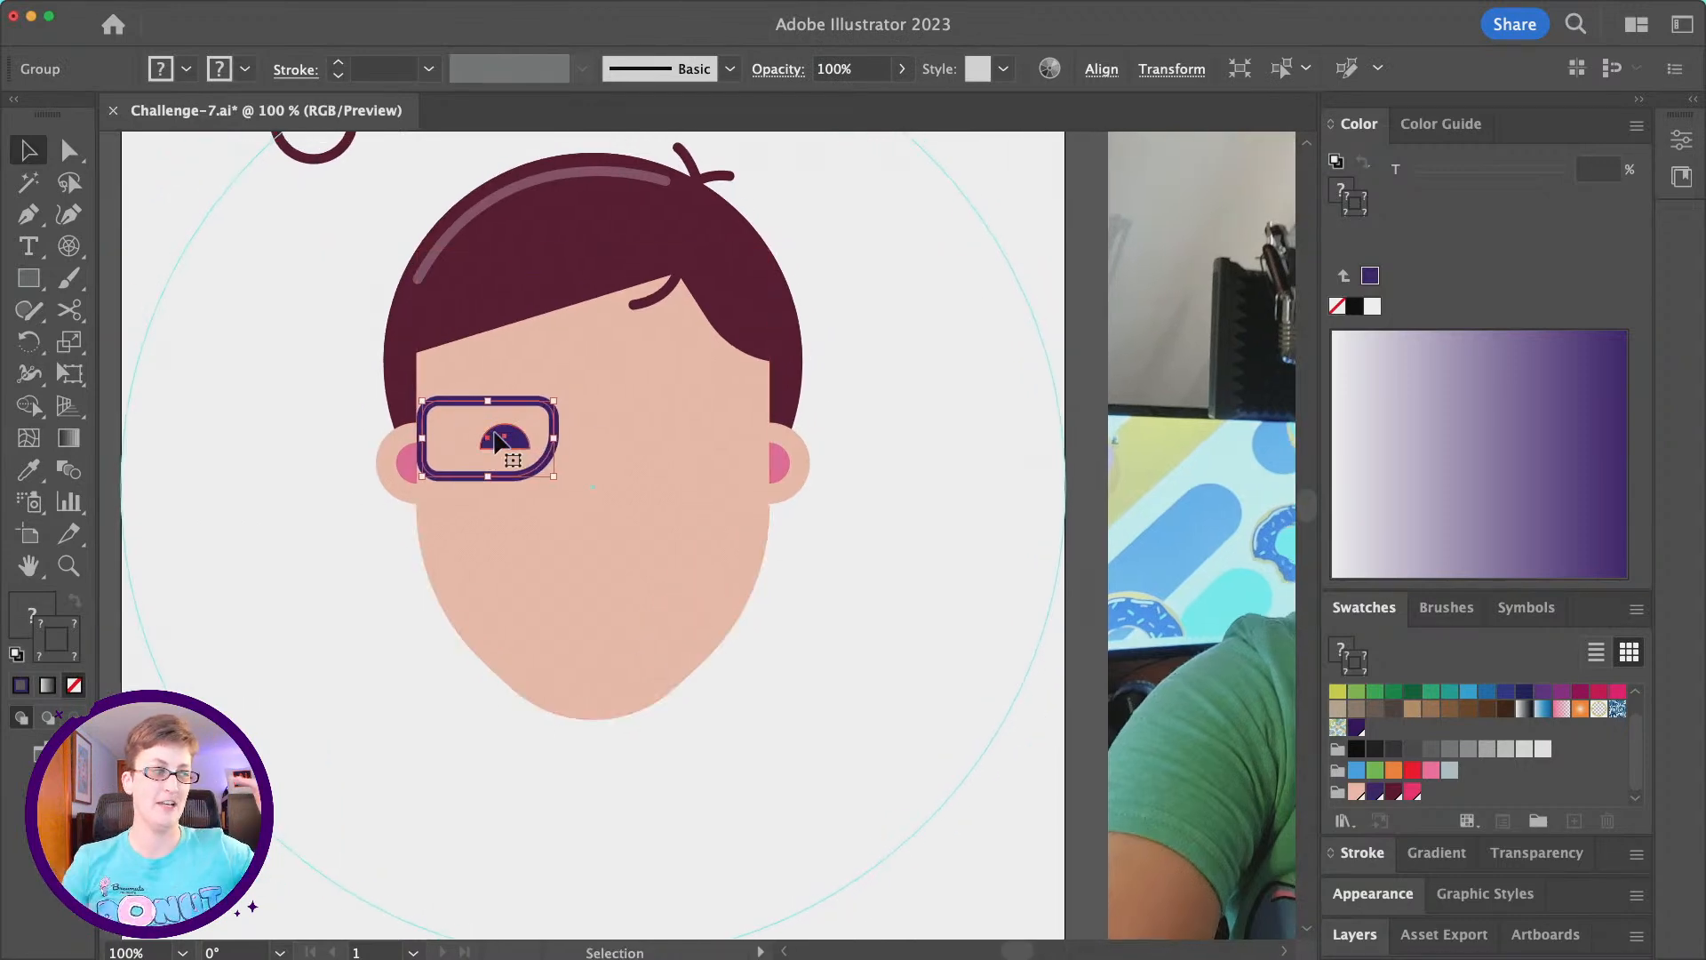
pyautogui.moveTo(506, 434); pyautogui.dragTo(503, 431)
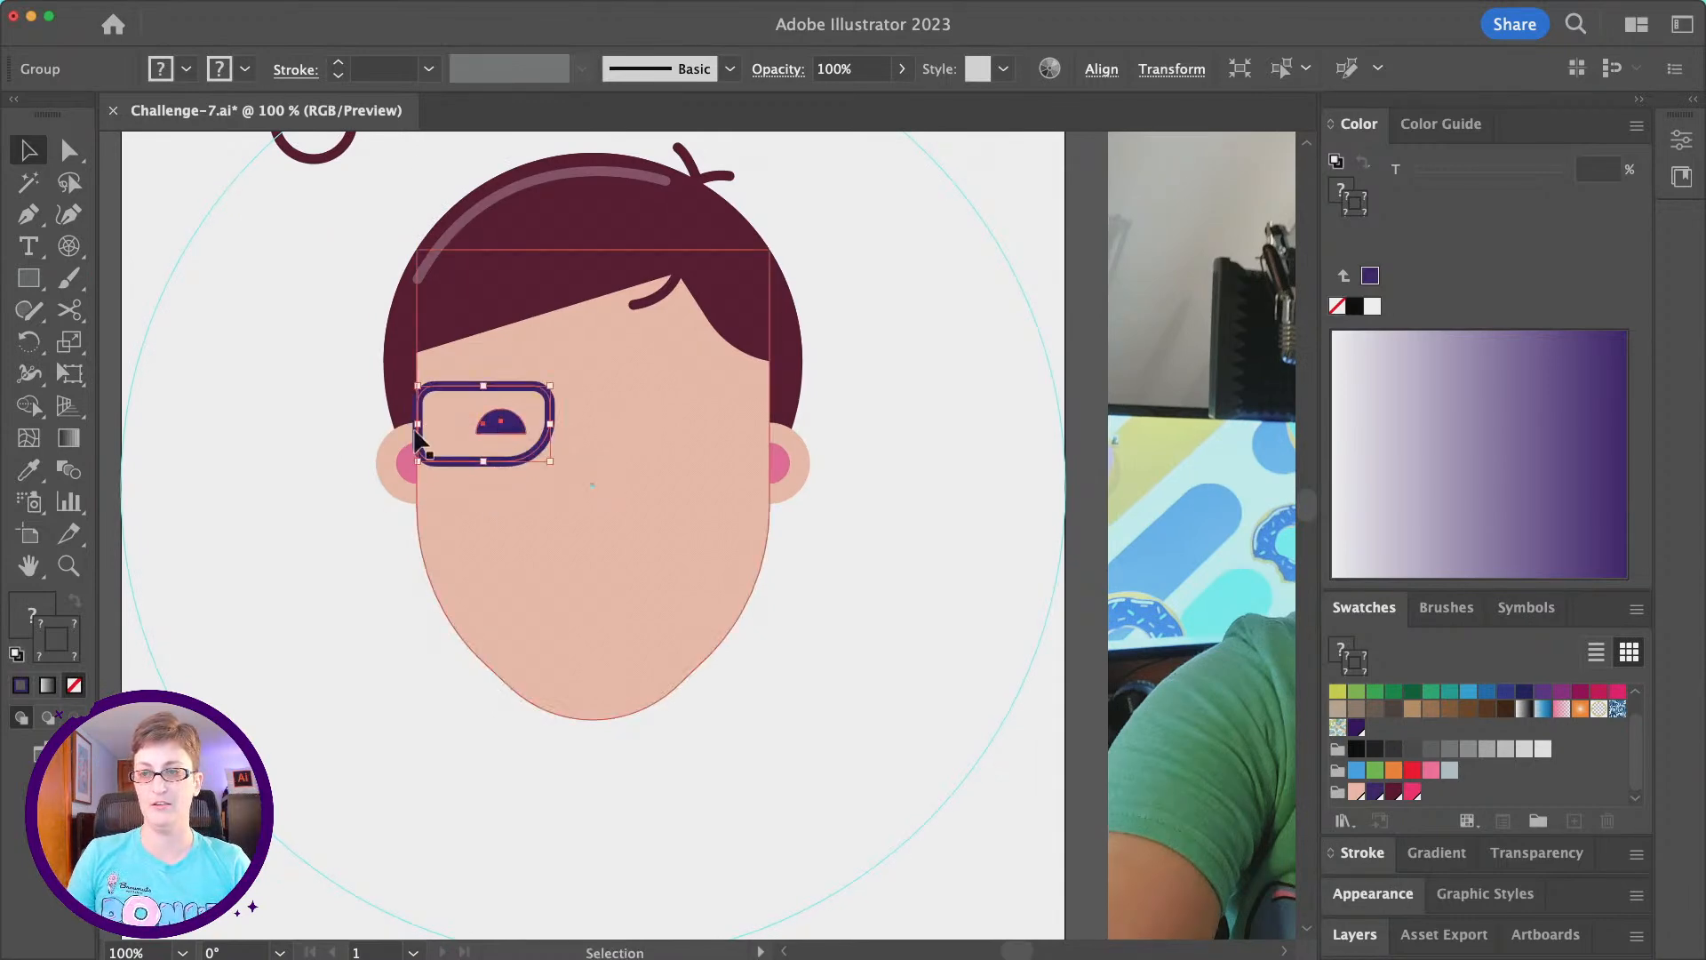
pyautogui.hscroll(10, 360, 451)
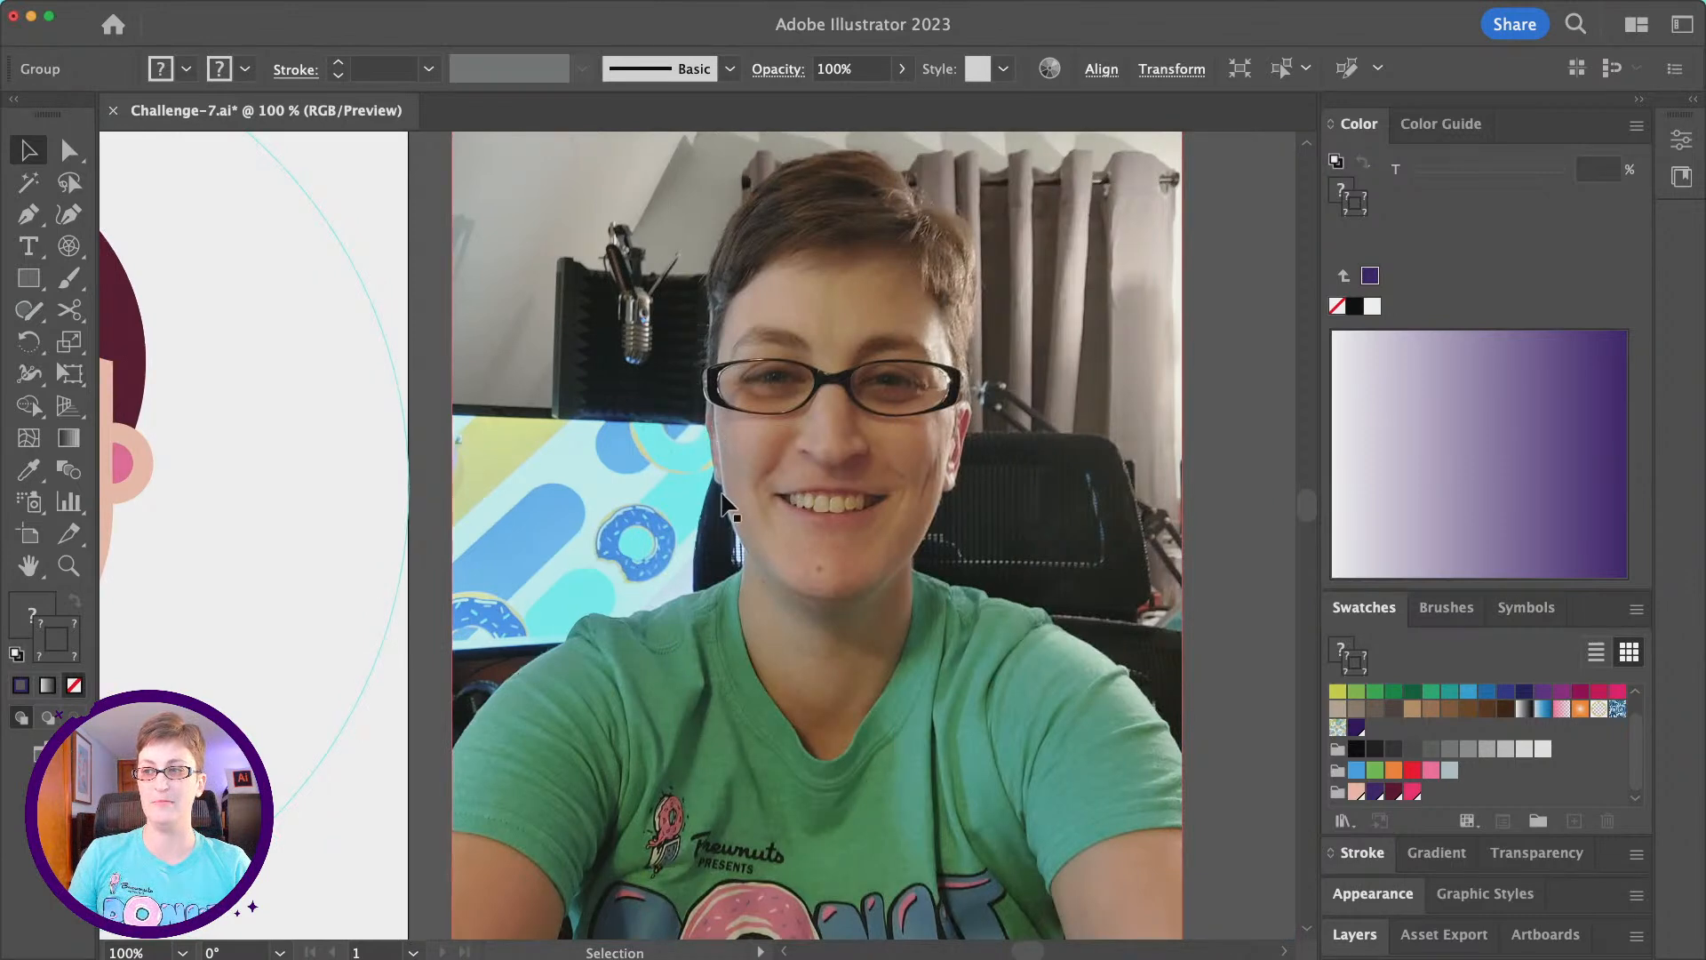
pyautogui.hscroll(-10, 697, 400)
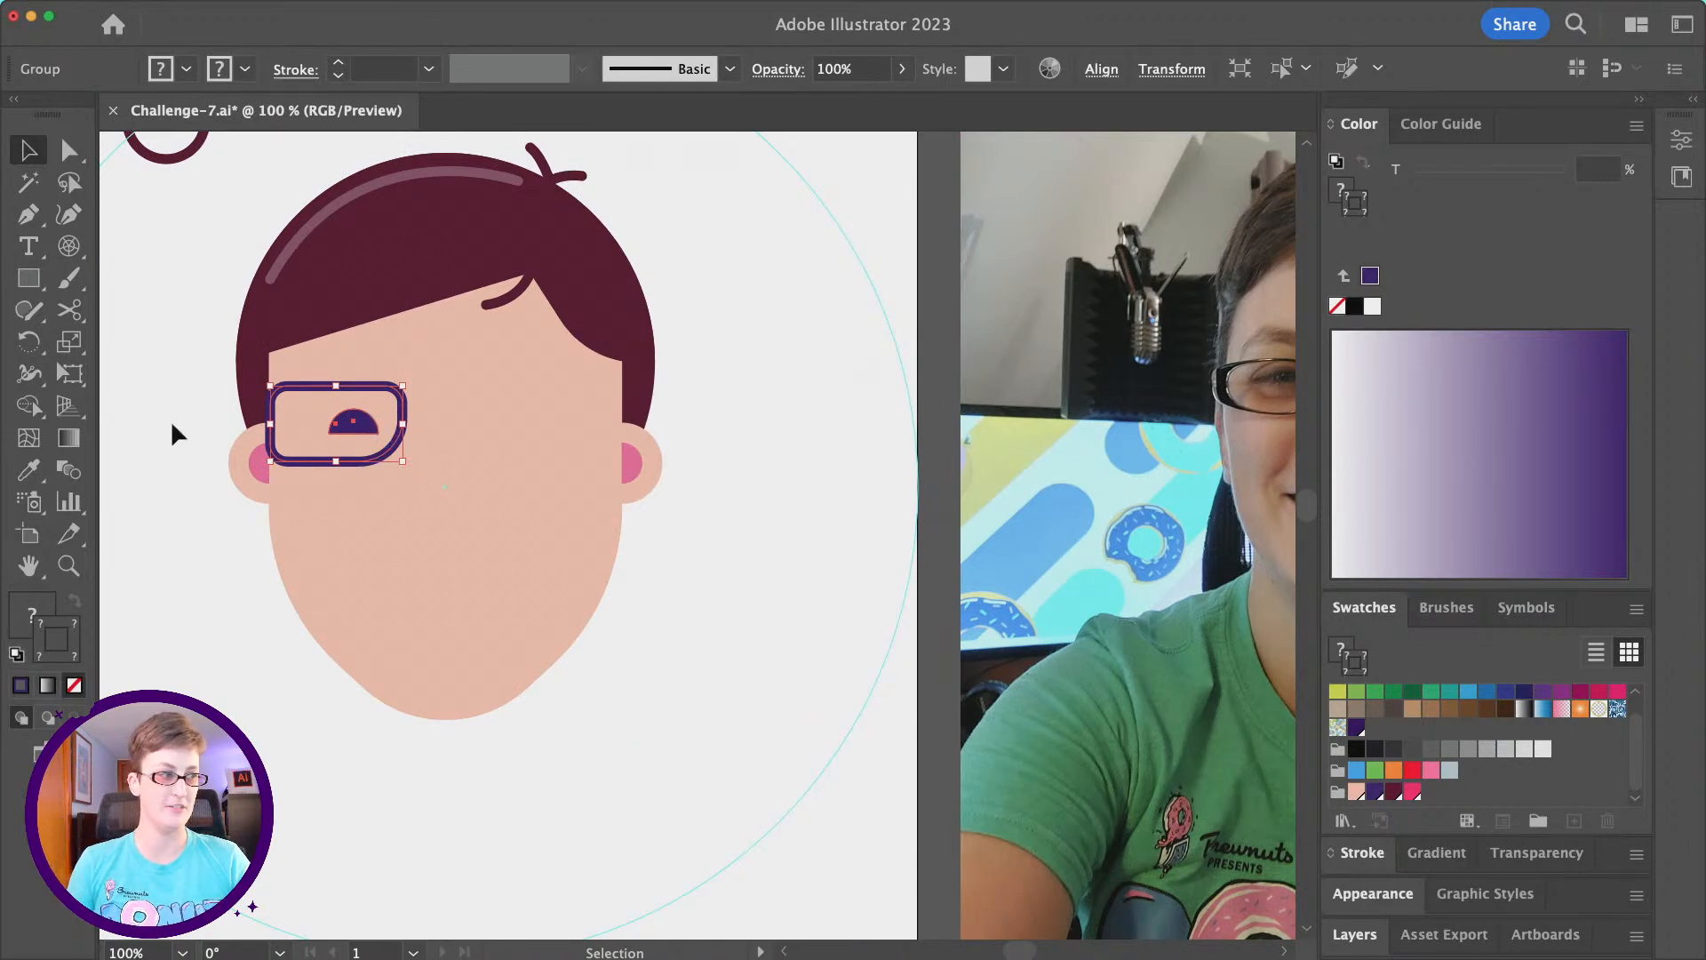
pyautogui.hscroll(-2, 235, 397)
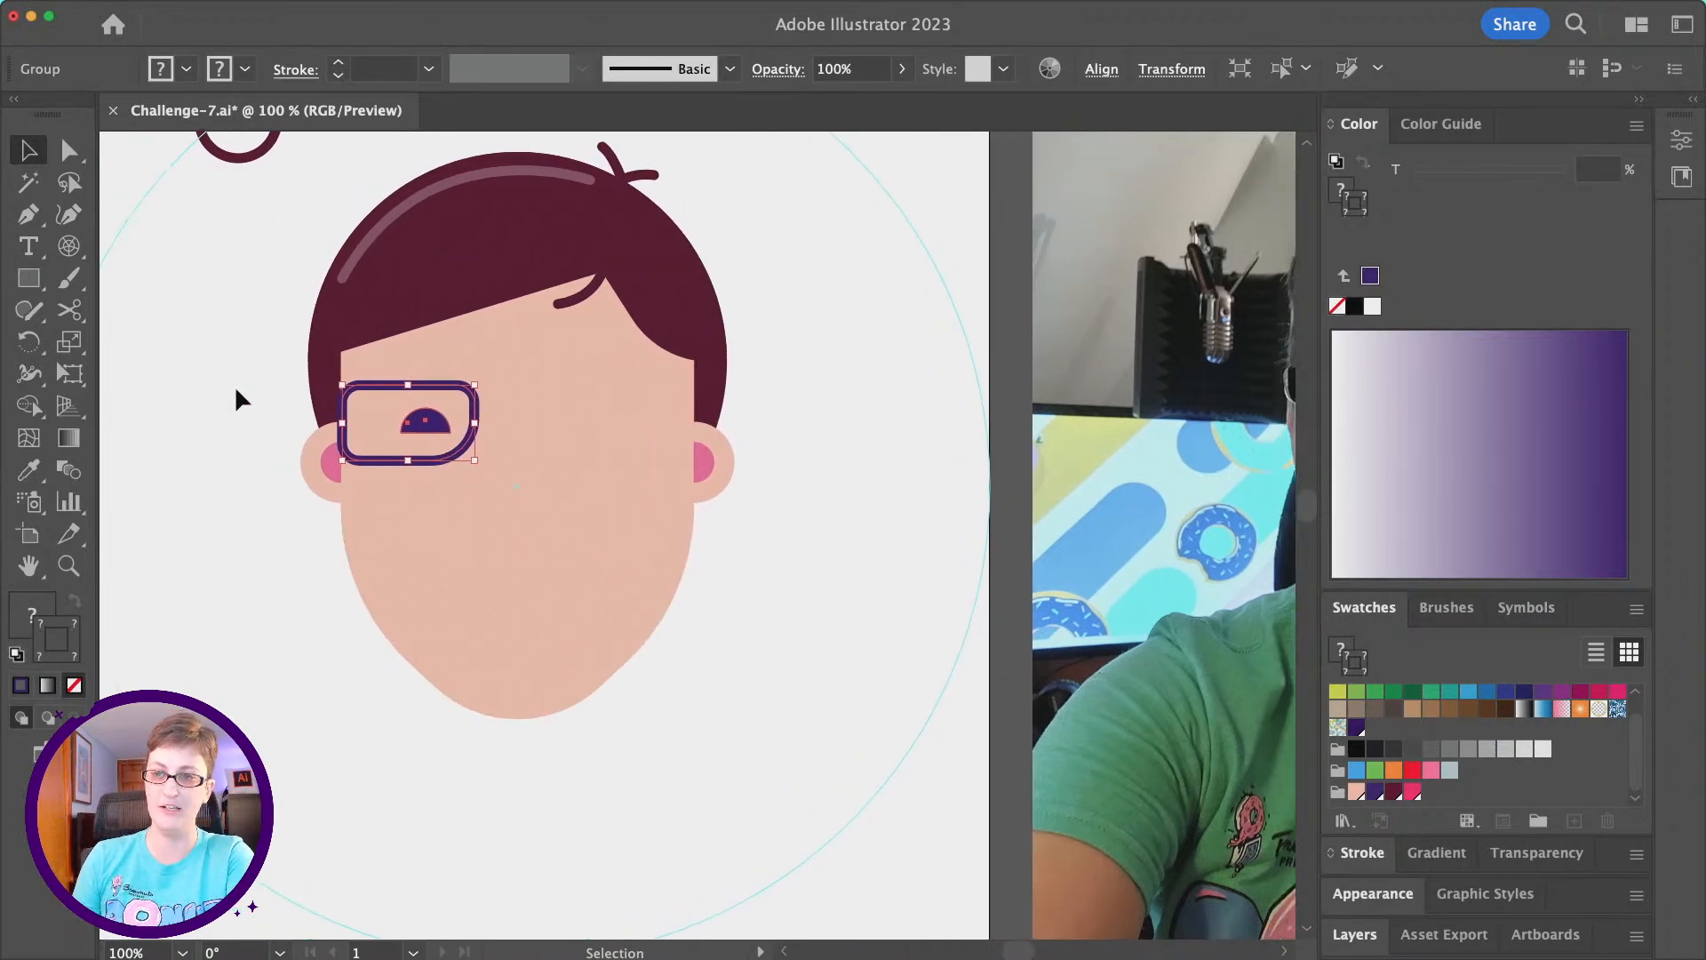
pyautogui.hscroll(1, 236, 391)
# - Make a mirrored copy of the lens-and-eye group, reflected across the vertical axis
pyautogui.moveTo(271, 4)
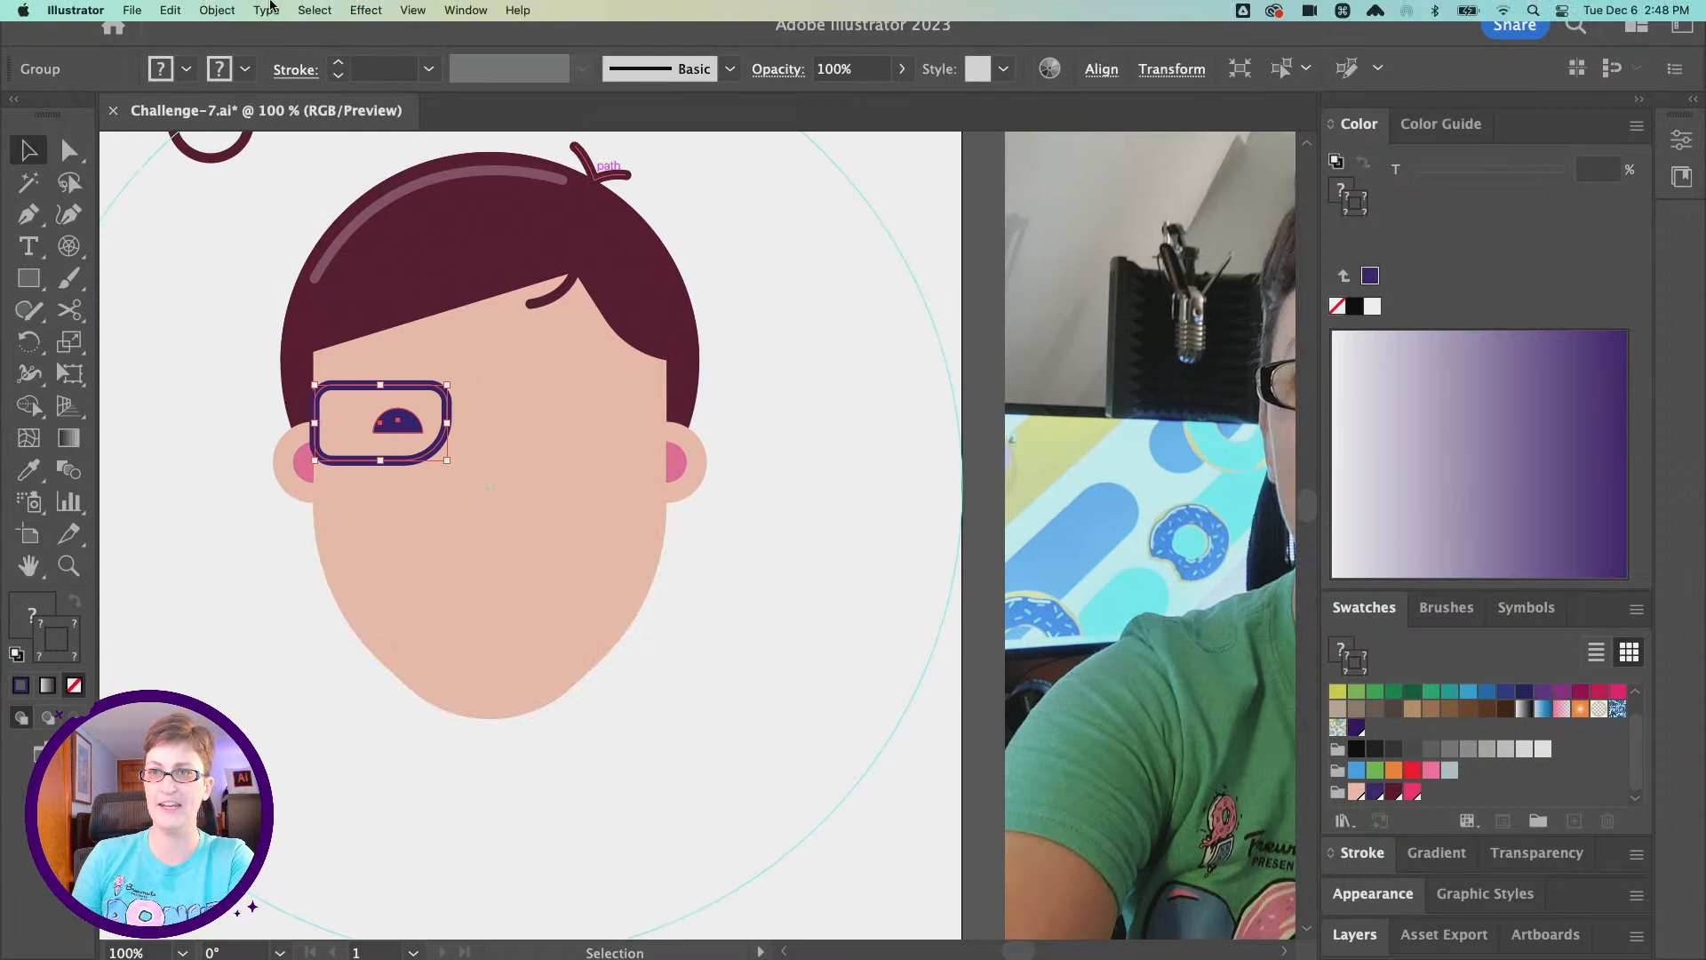
pyautogui.click(218, 11)
pyautogui.moveTo(228, 37)
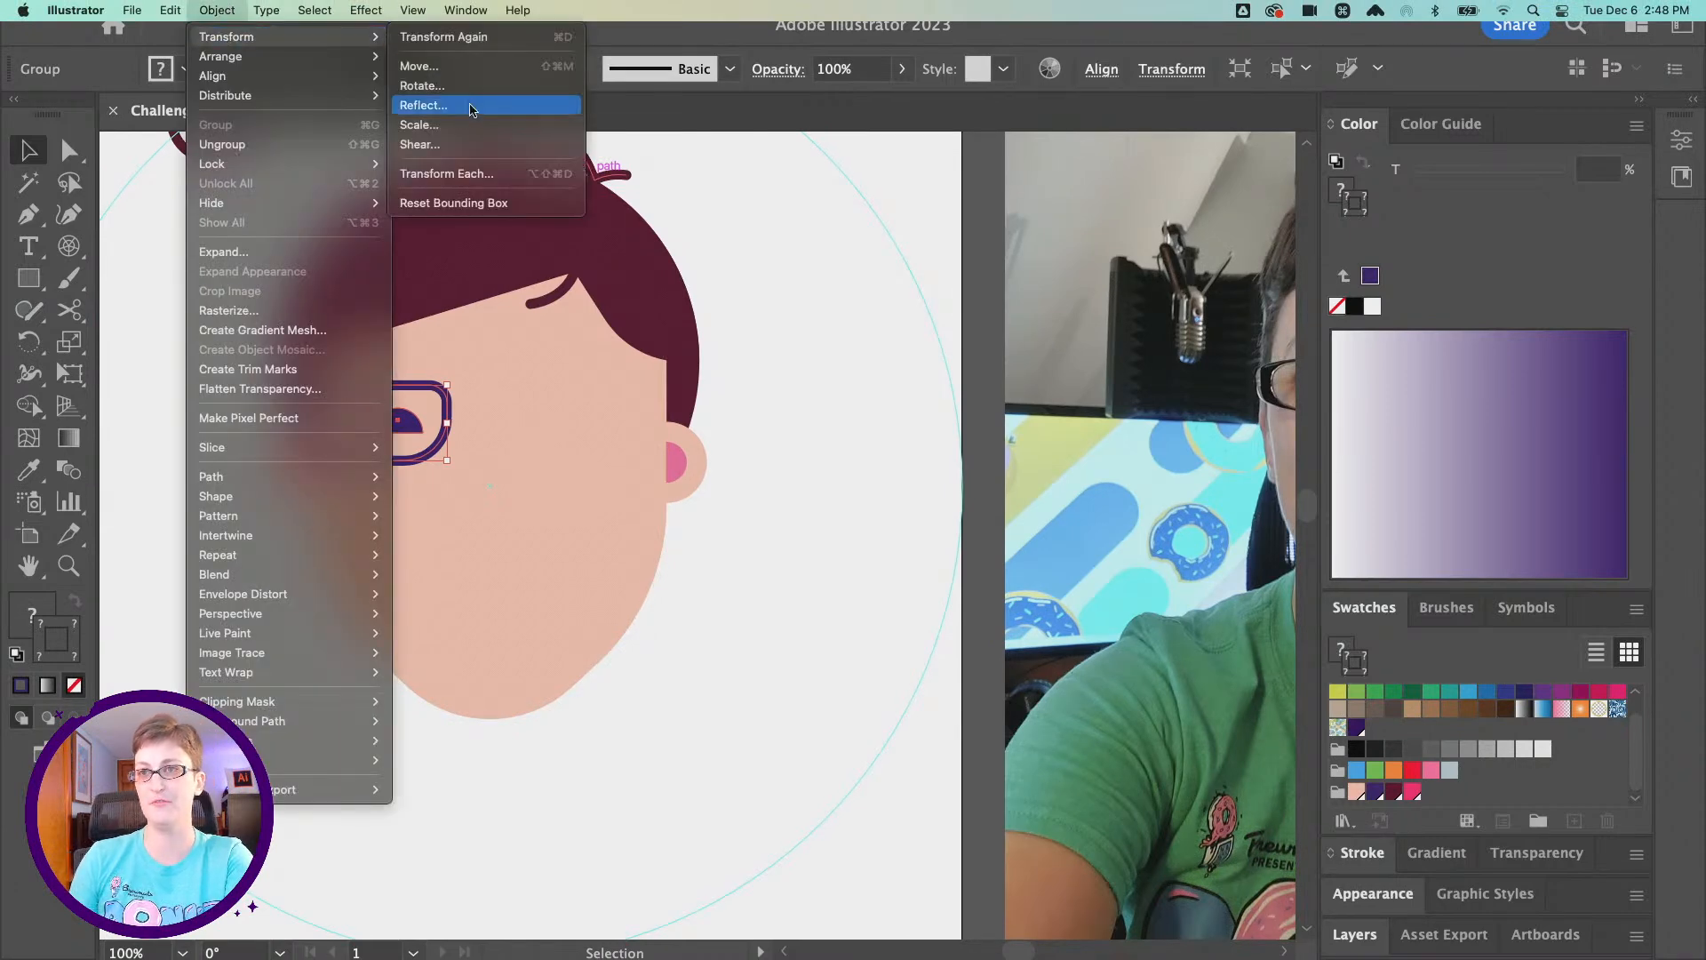
pyautogui.click(469, 107)
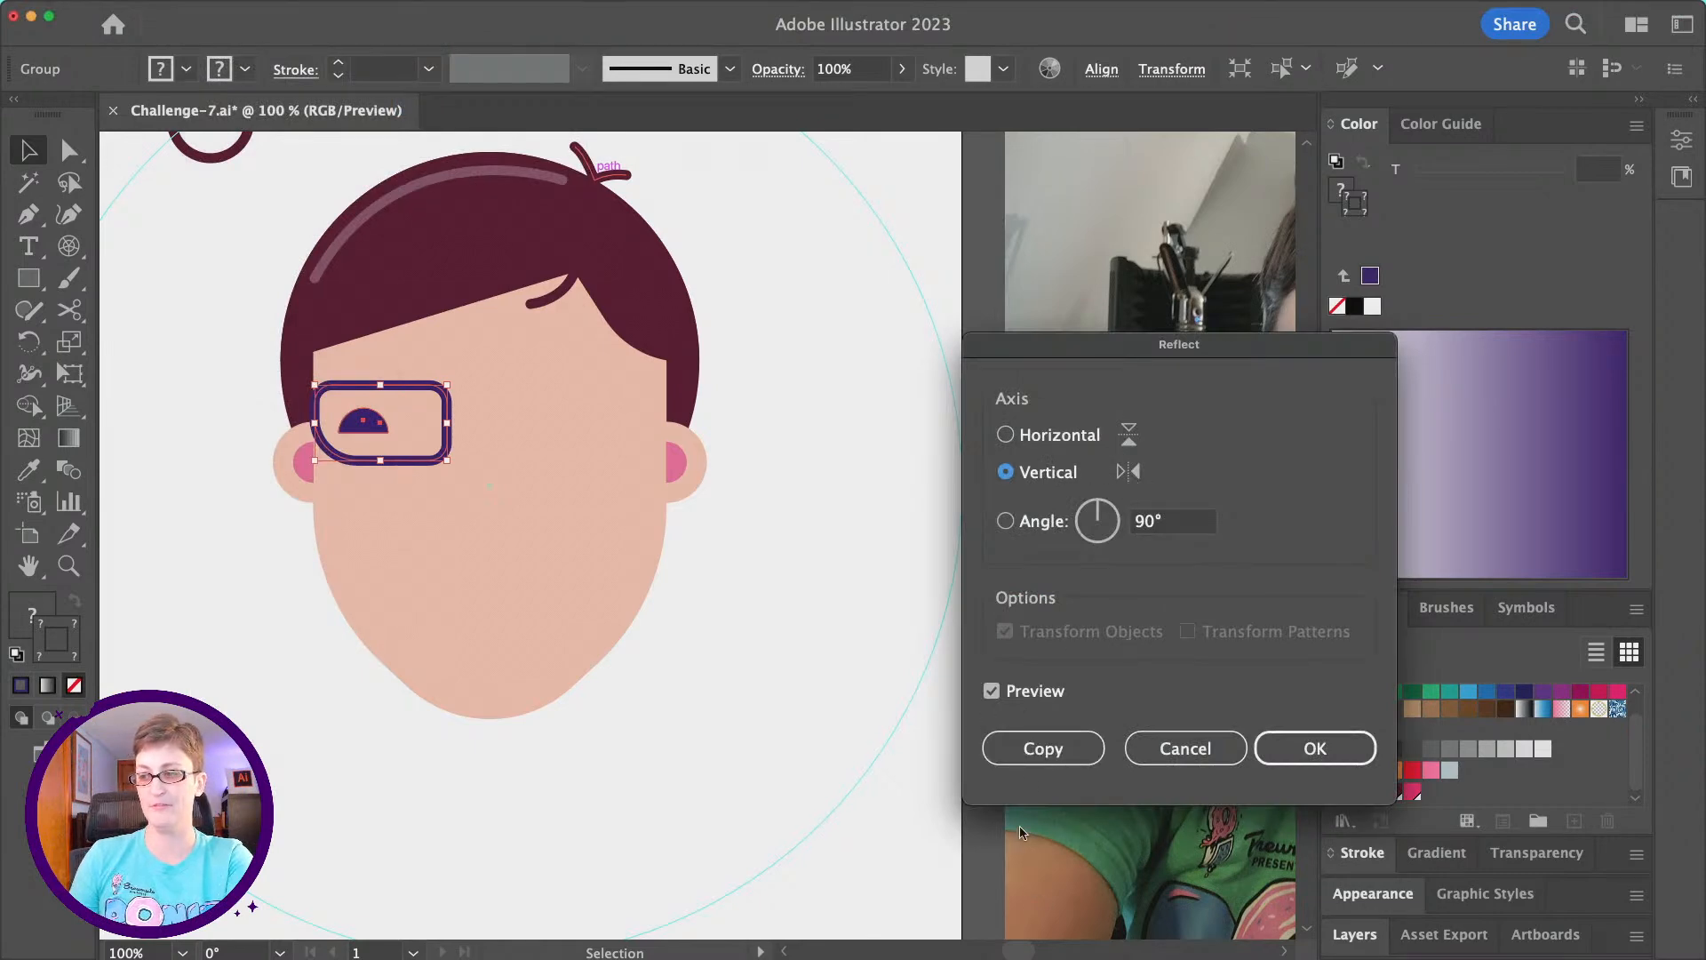
pyautogui.click(1039, 748)
pyautogui.moveTo(418, 393); pyautogui.dragTo(527, 395)
pyautogui.press('super+z')
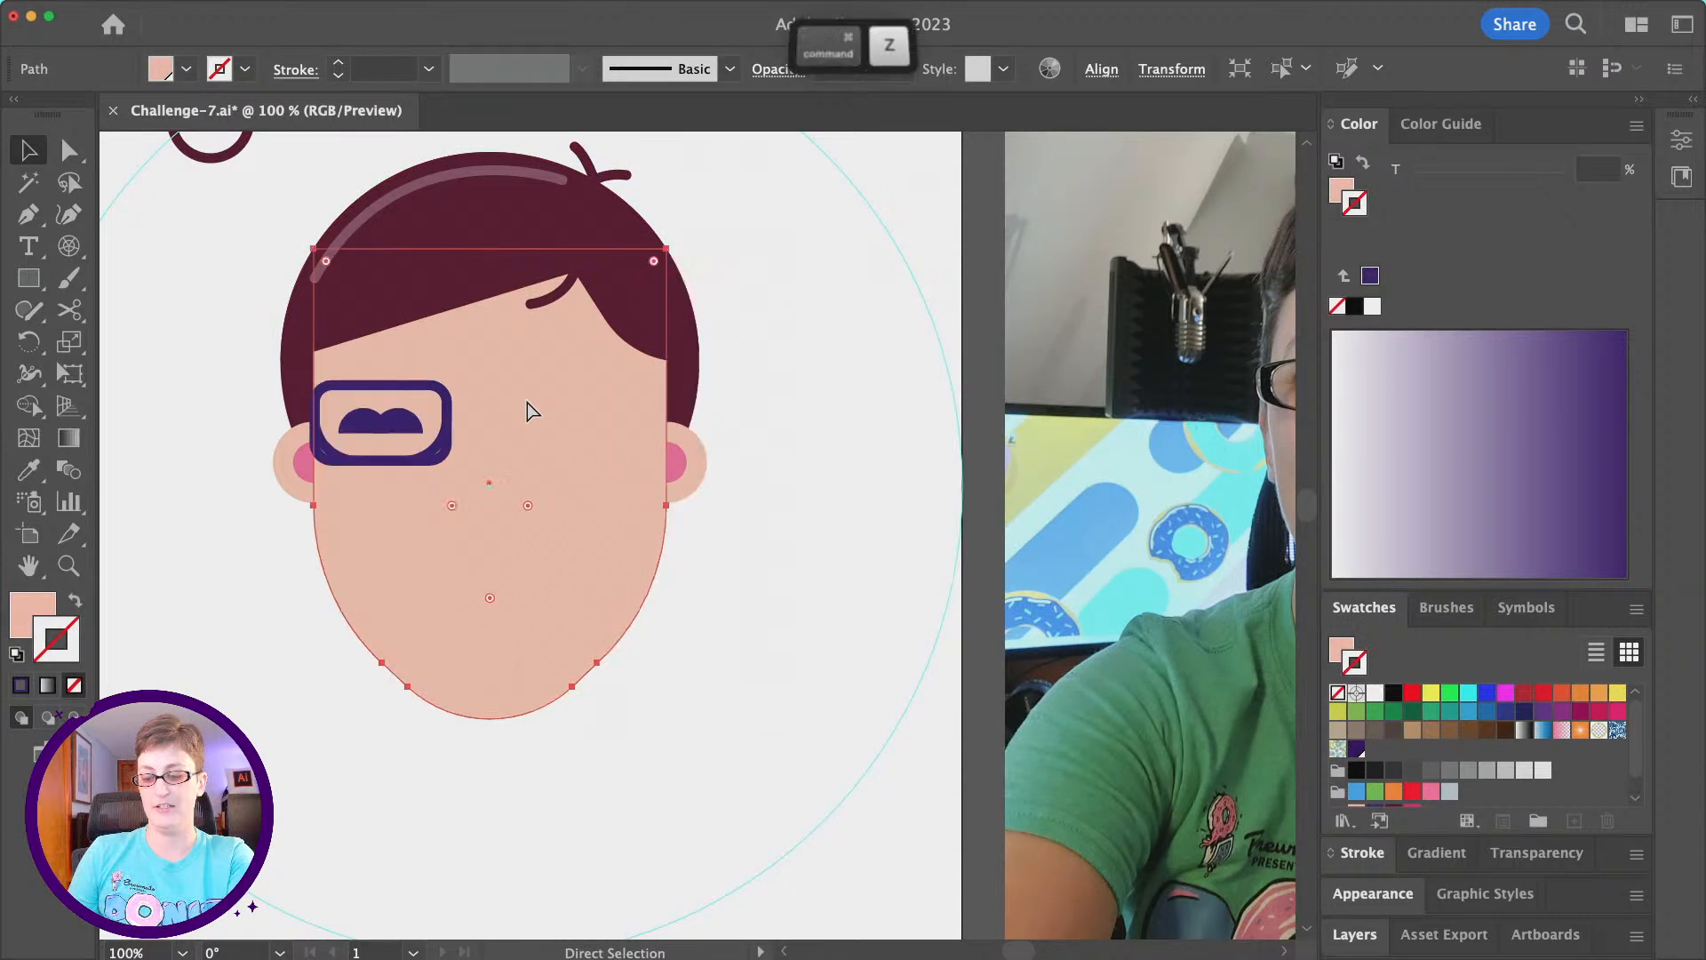
pyautogui.moveTo(441, 449); pyautogui.dragTo(577, 446)
pyautogui.press('super+z')
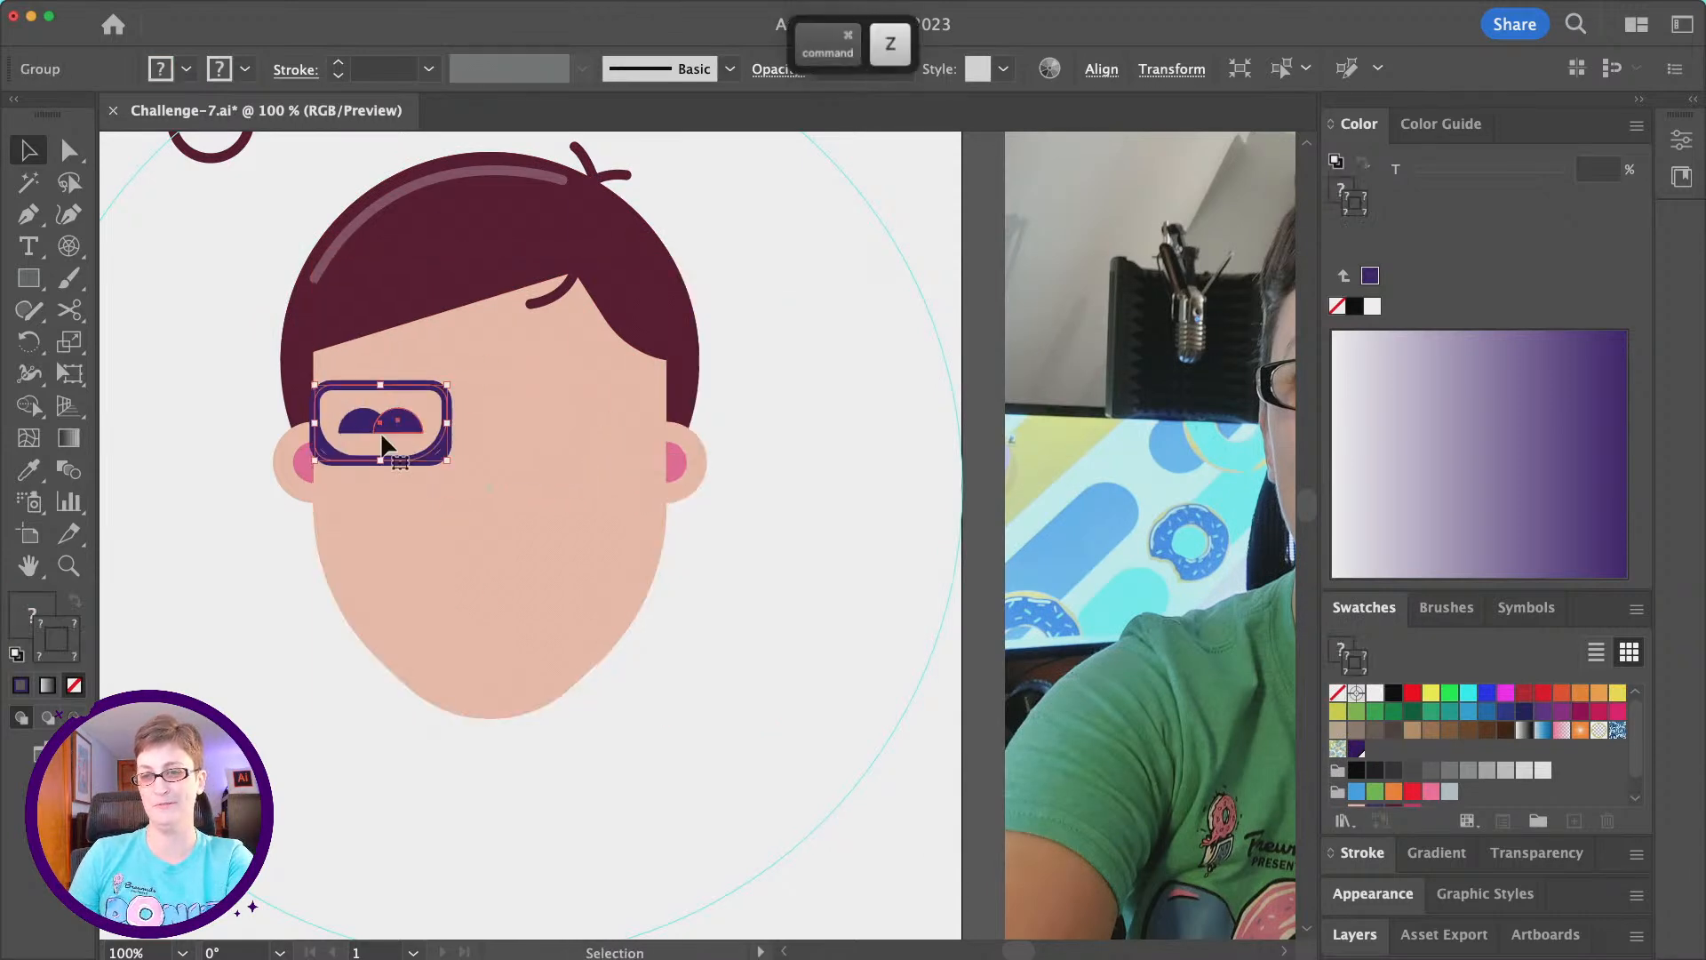
# - Move the mirrored copy straight across to the right side of the face, and centre both lens groups together on the face
pyautogui.click(206, 473)
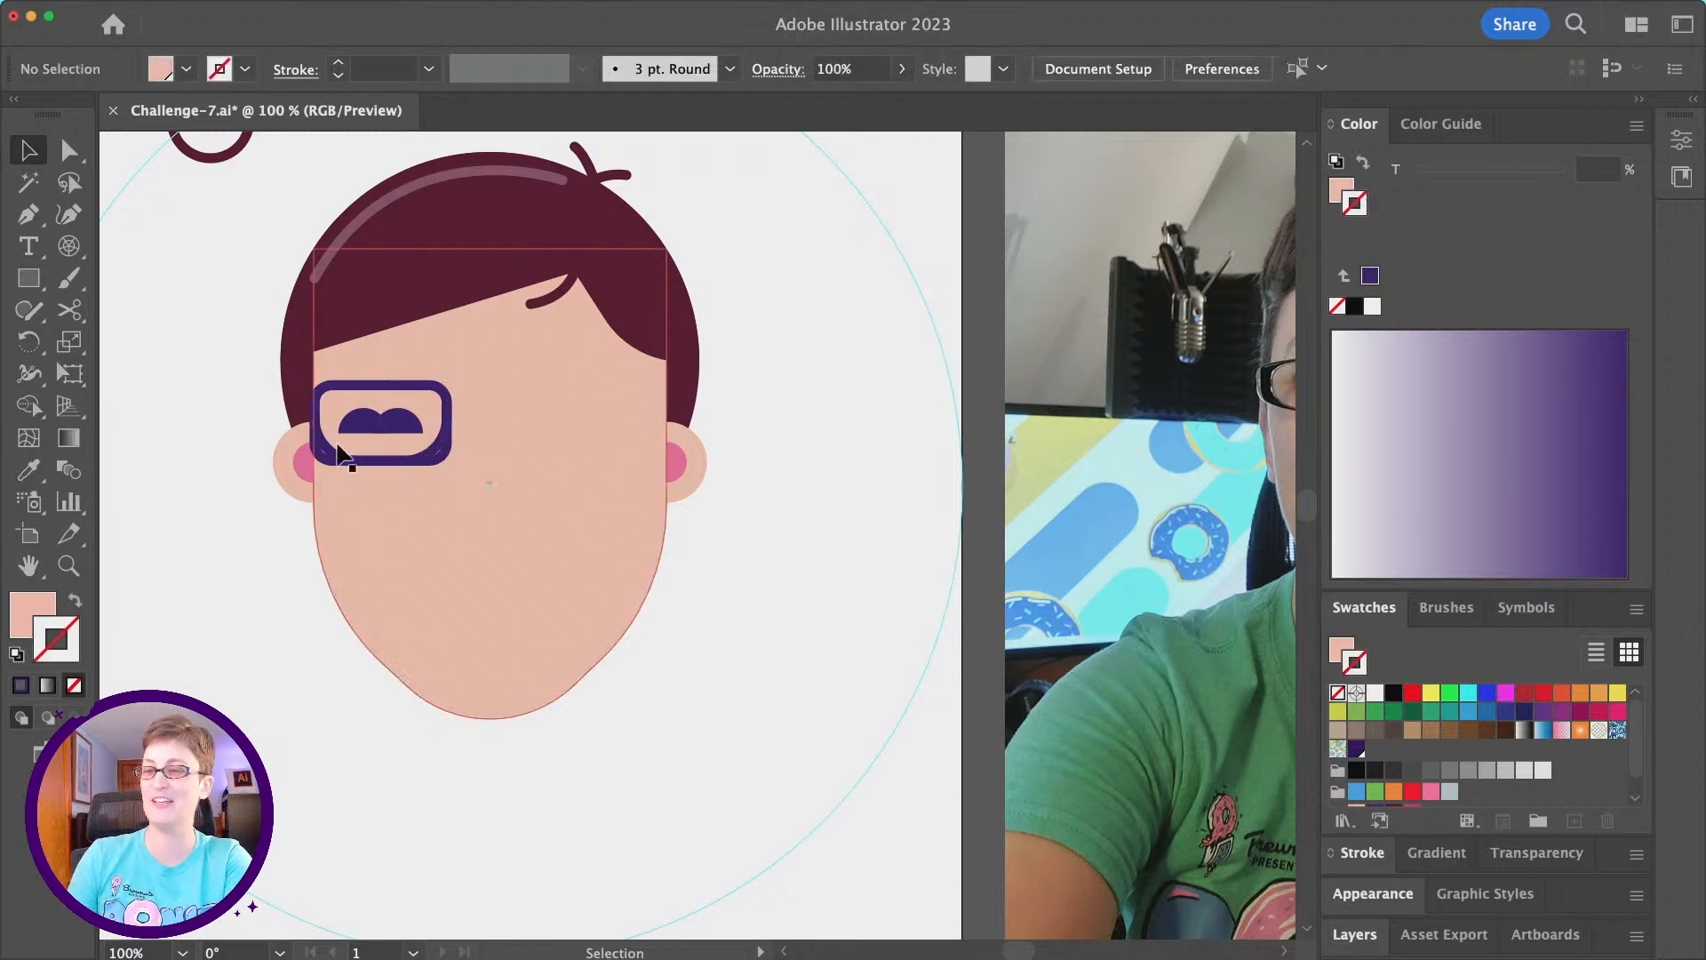
pyautogui.moveTo(331, 455); pyautogui.dragTo(497, 453)
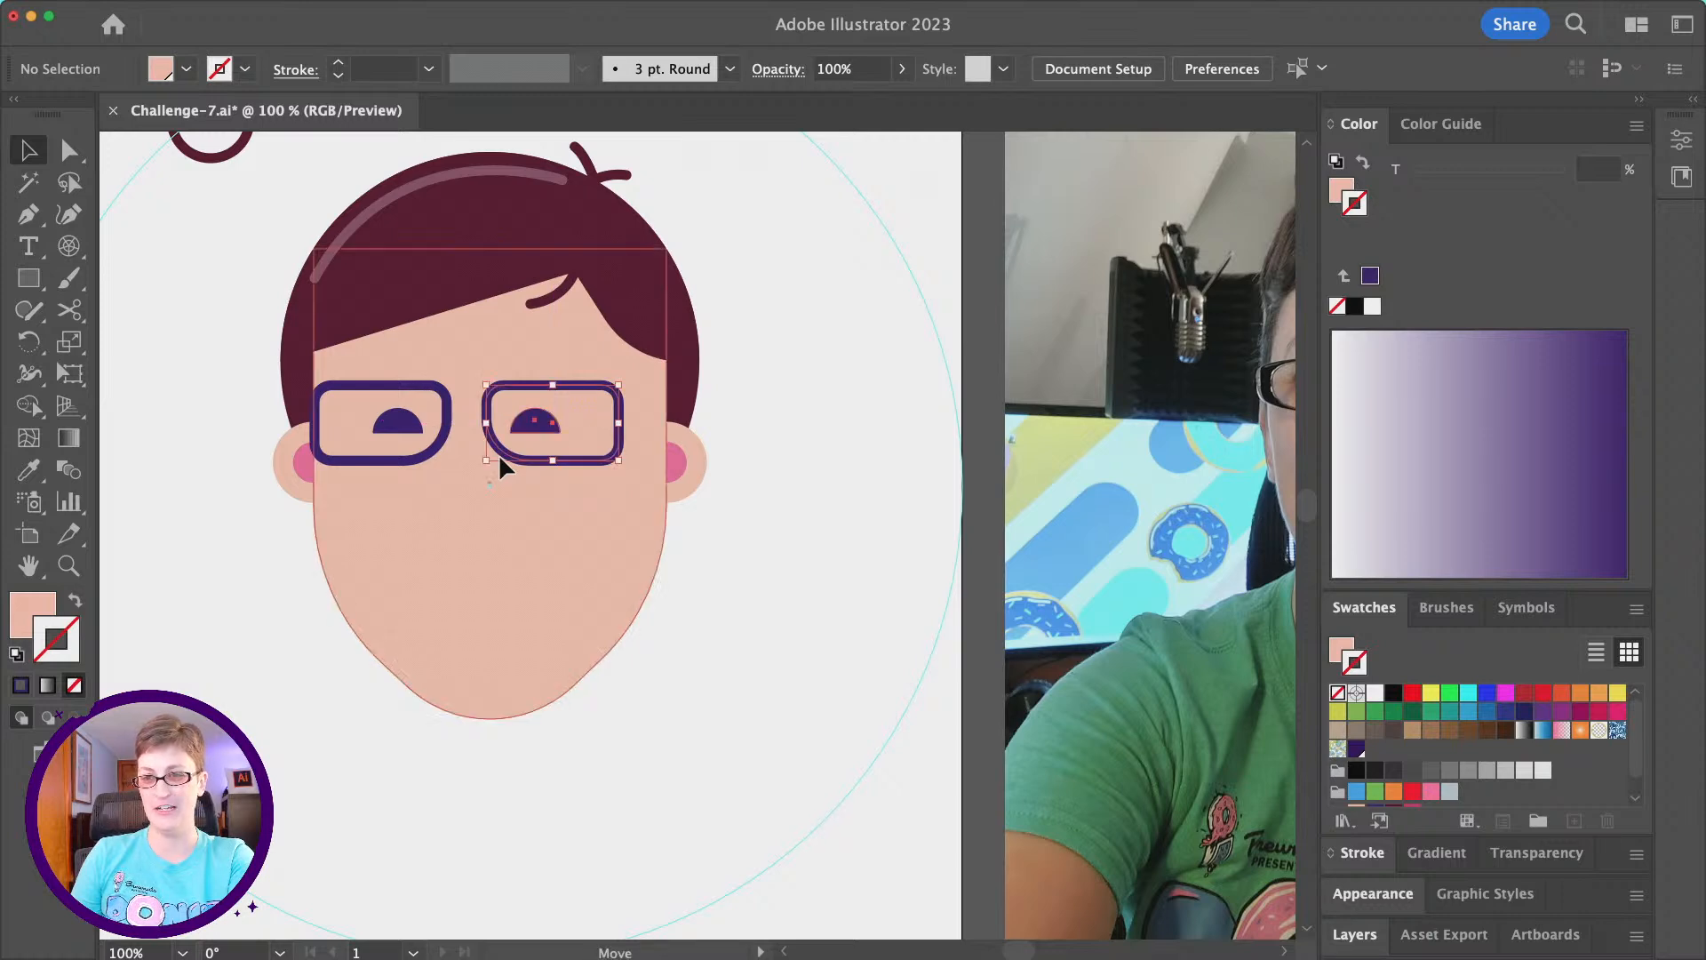
pyautogui.press('shift')
pyautogui.keyDown('shift'); pyautogui.click(388, 470); pyautogui.keyUp('shift')
pyautogui.moveTo(388, 471); pyautogui.dragTo(410, 468)
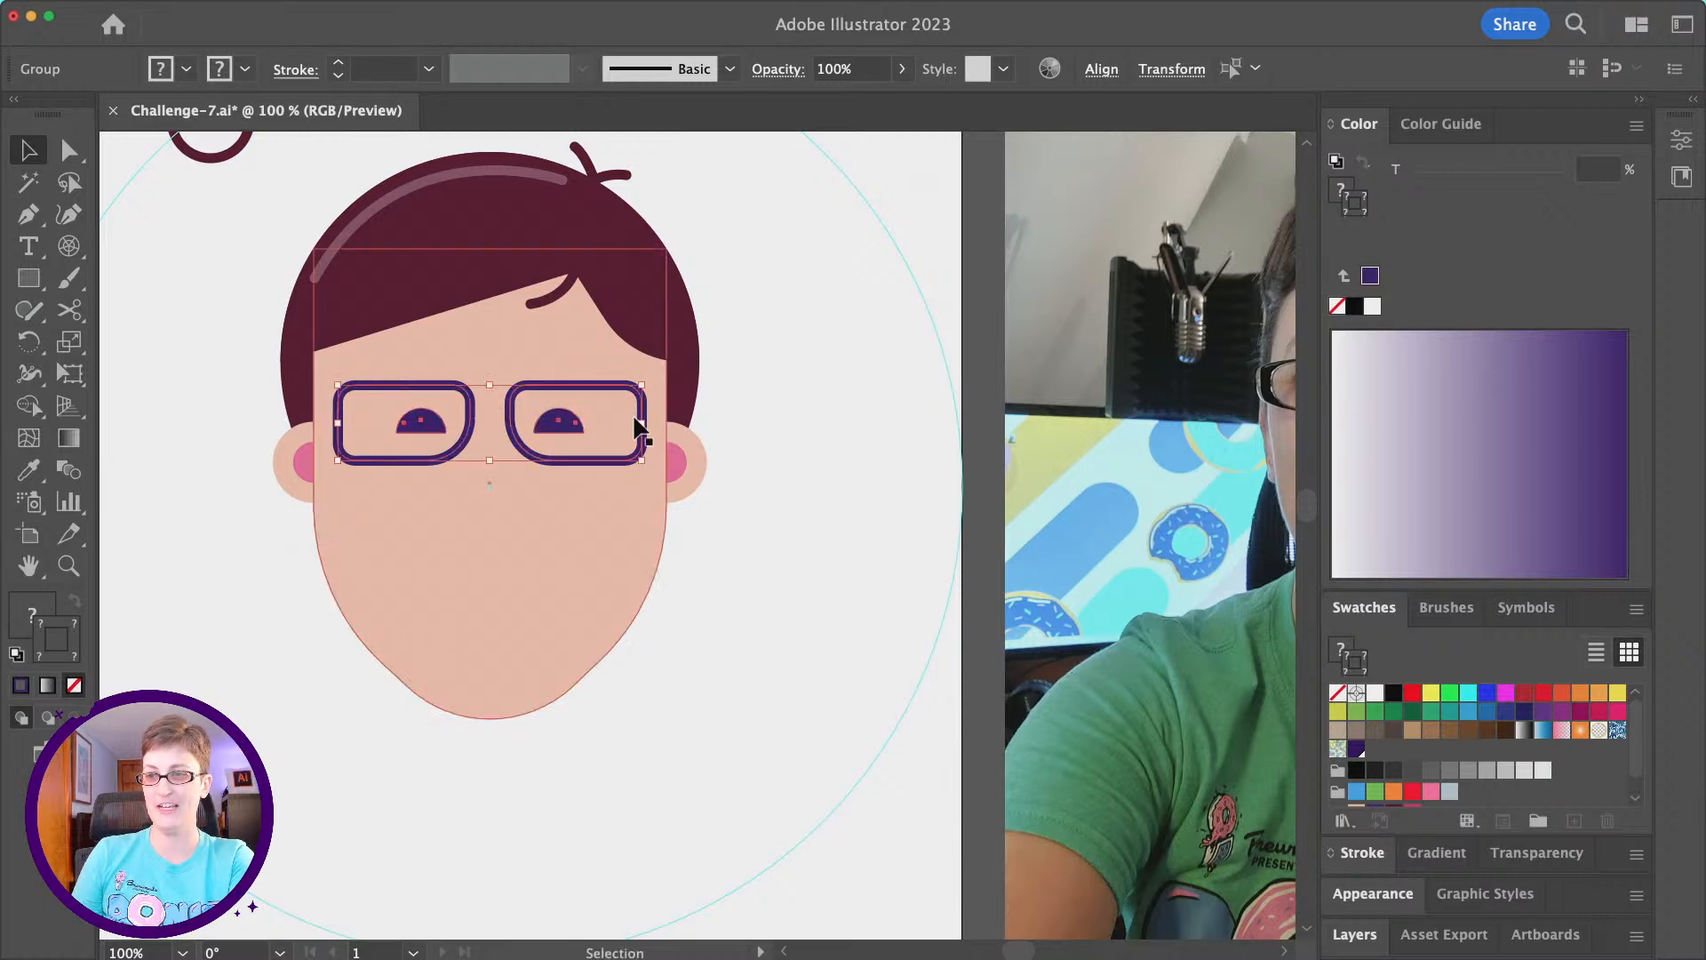
# - Enlarge both lens groups together until they span the face's width, move them up slightly, and compare with the reference photo
pyautogui.moveTo(642, 420); pyautogui.dragTo(582, 419)
pyautogui.moveTo(495, 467); pyautogui.dragTo(494, 463)
pyautogui.click(732, 535)
pyautogui.hscroll(3, 732, 535)
pyautogui.hscroll(-4, 732, 535)
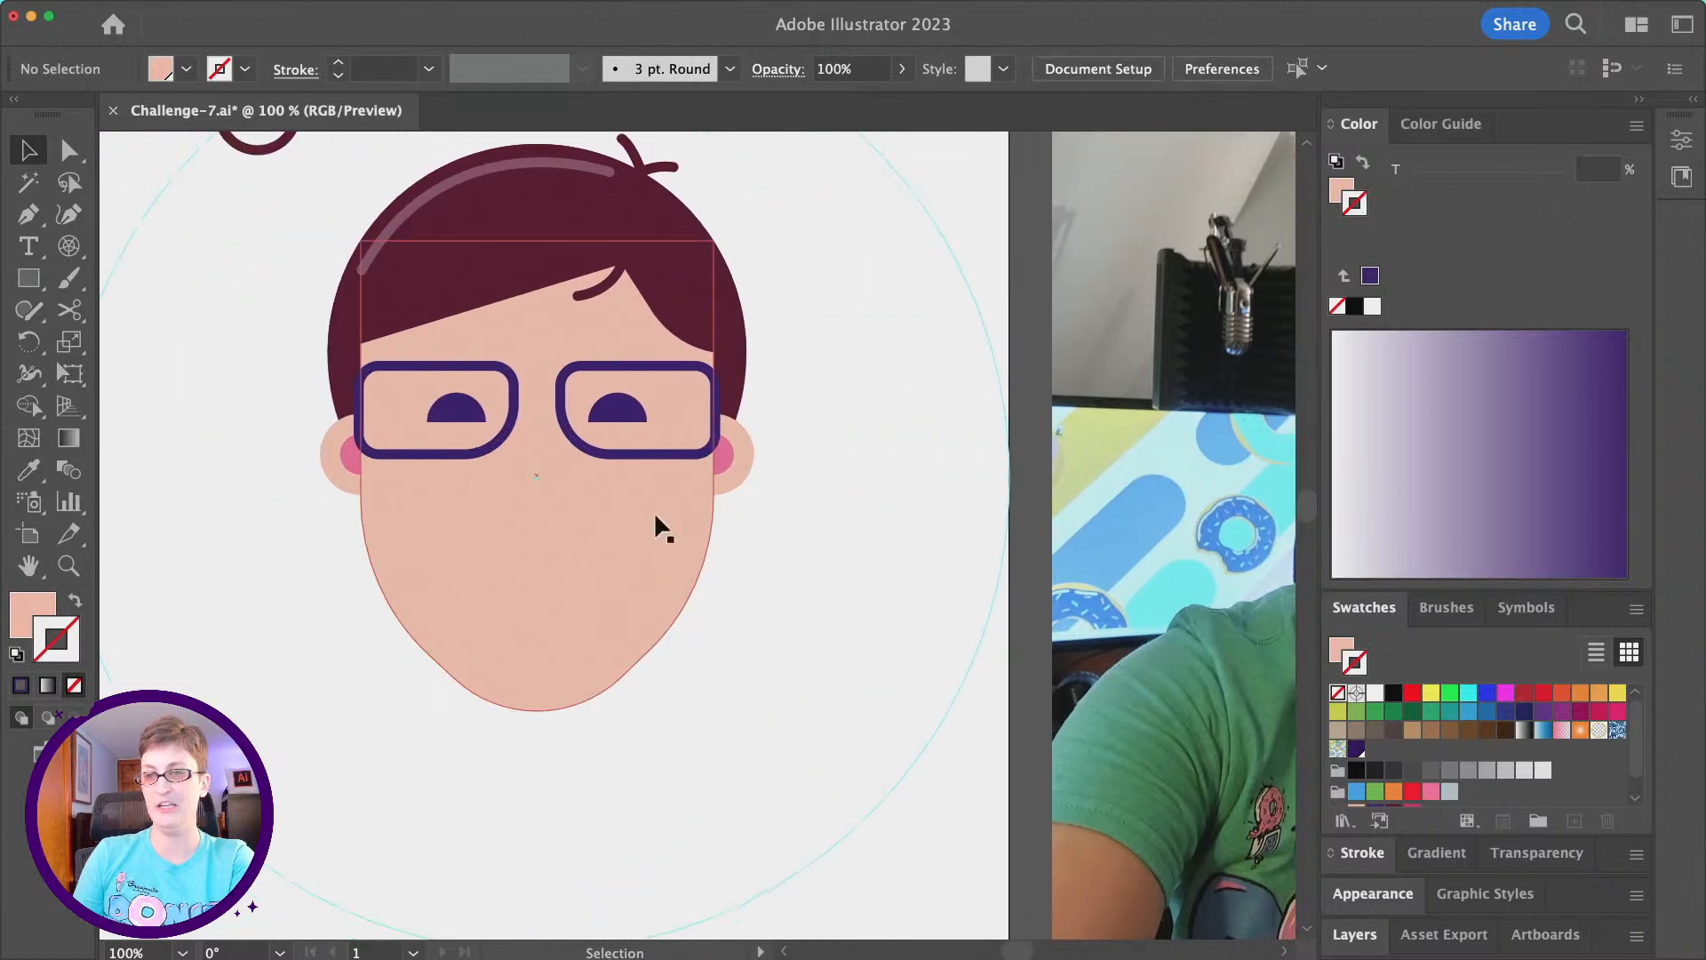
# - Draw a slightly arched bridge about 30 px wide between the two lenses with the Pen tool
pyautogui.click(27, 214)
pyautogui.hscroll(5, 648, 426)
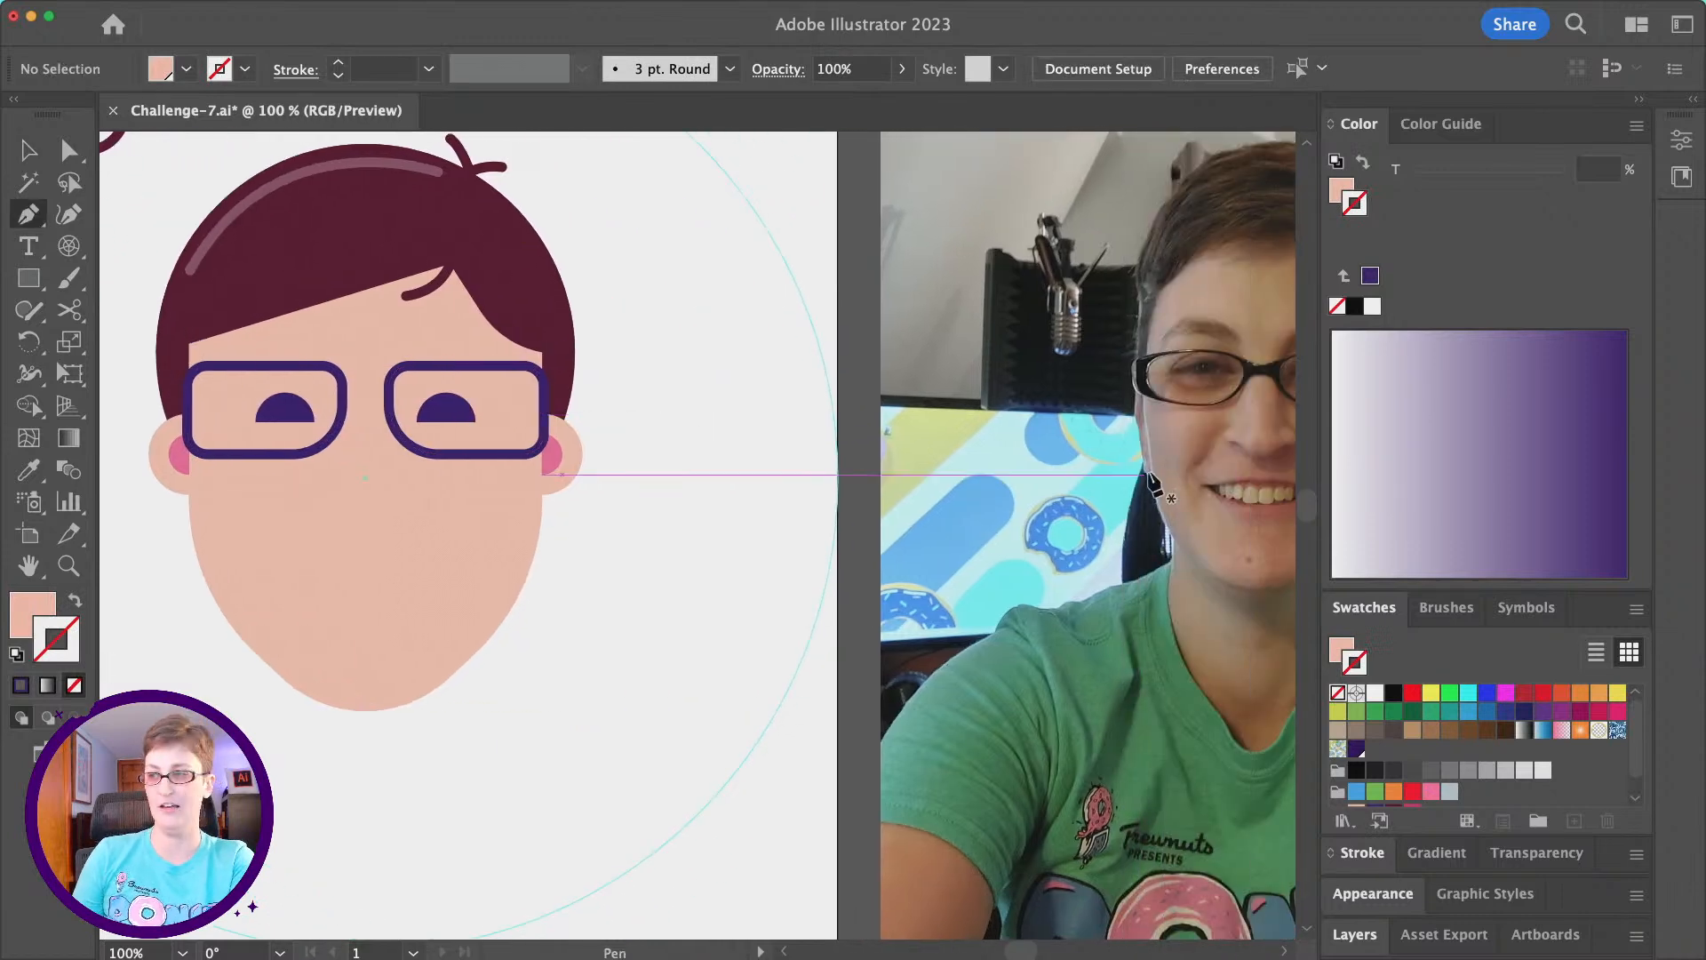
pyautogui.hscroll(-5, 263, 267)
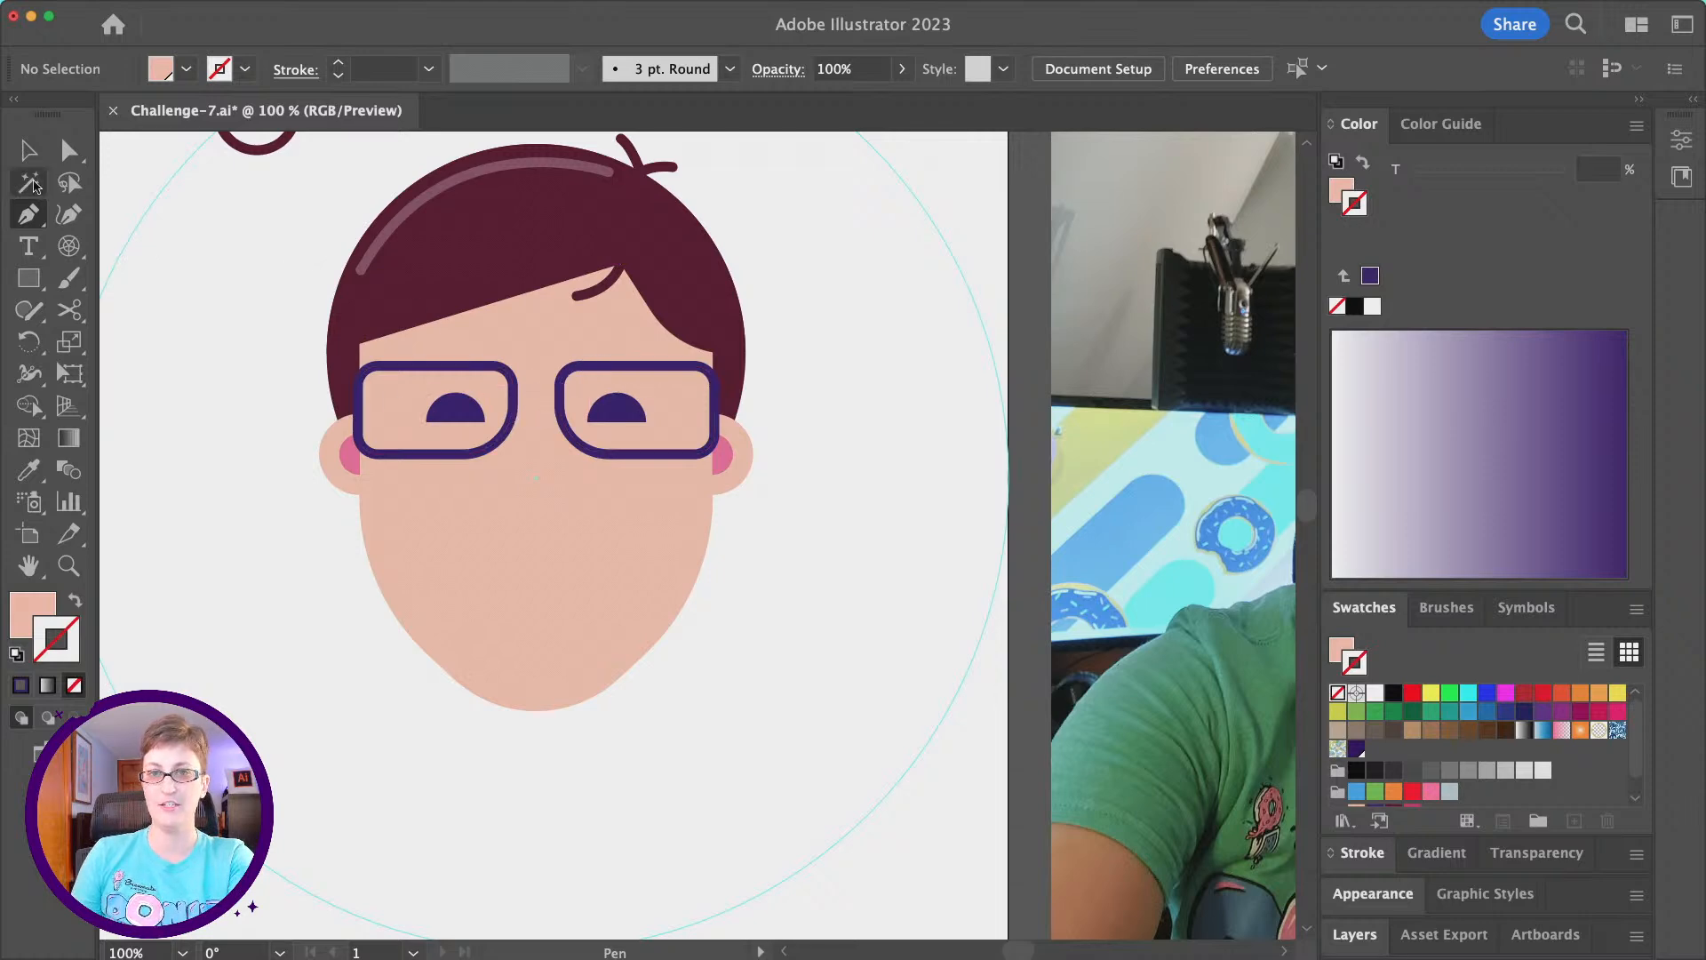
pyautogui.click(513, 396)
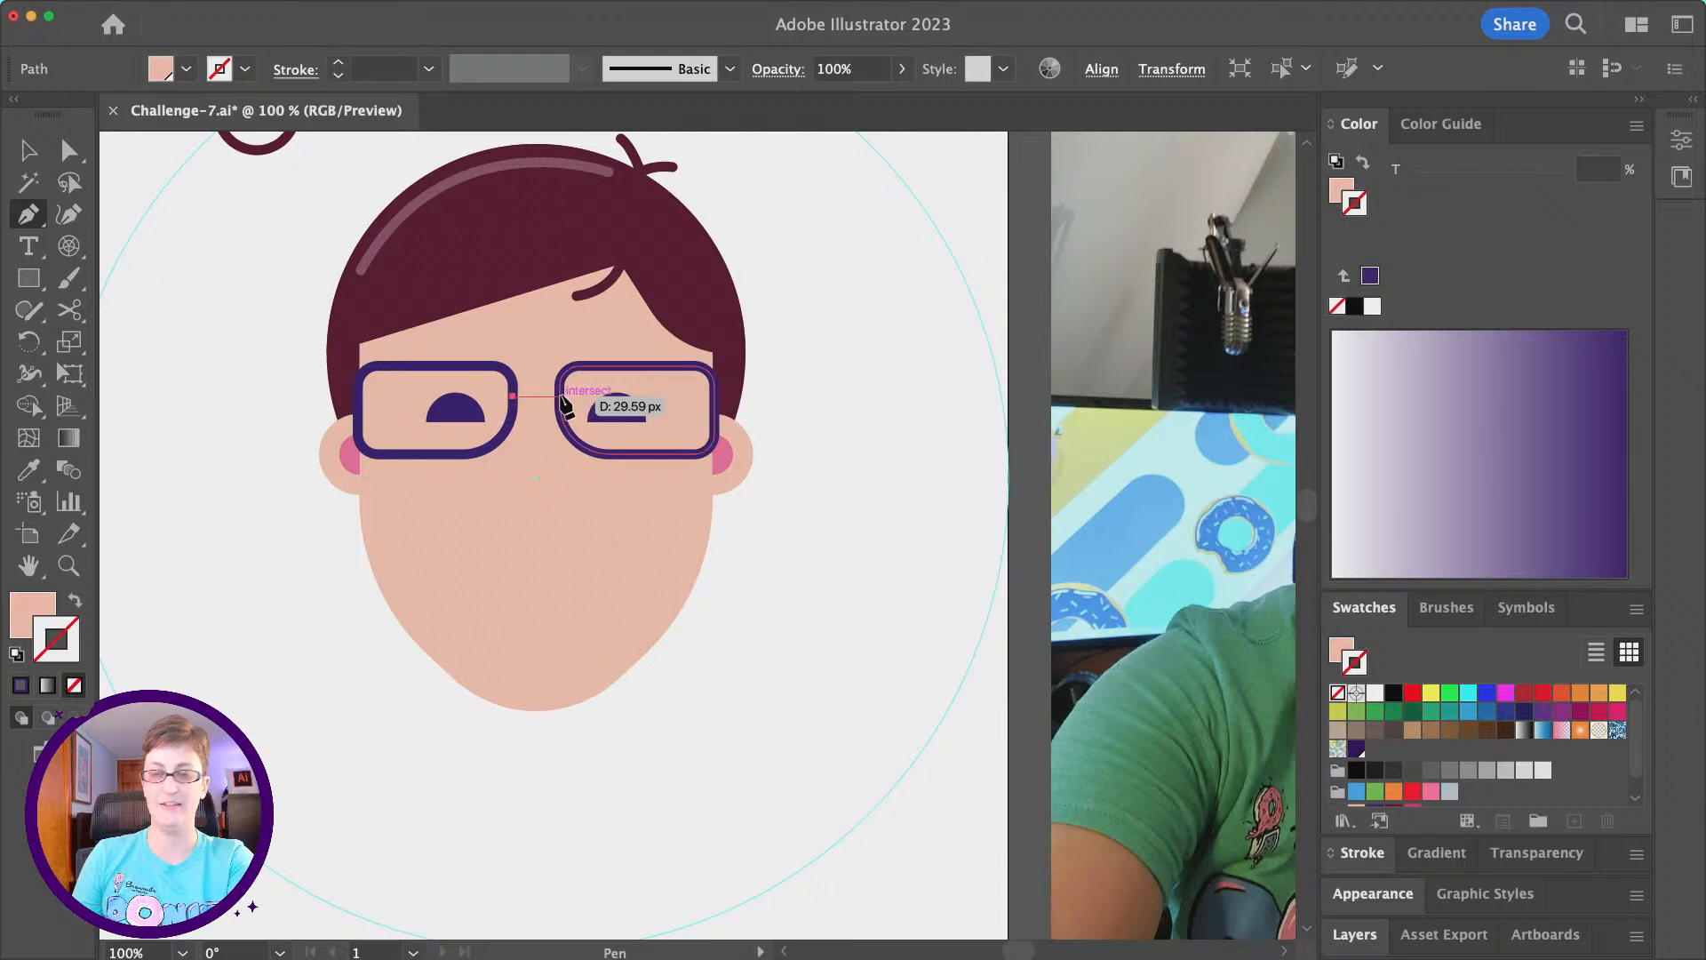
pyautogui.click(560, 396)
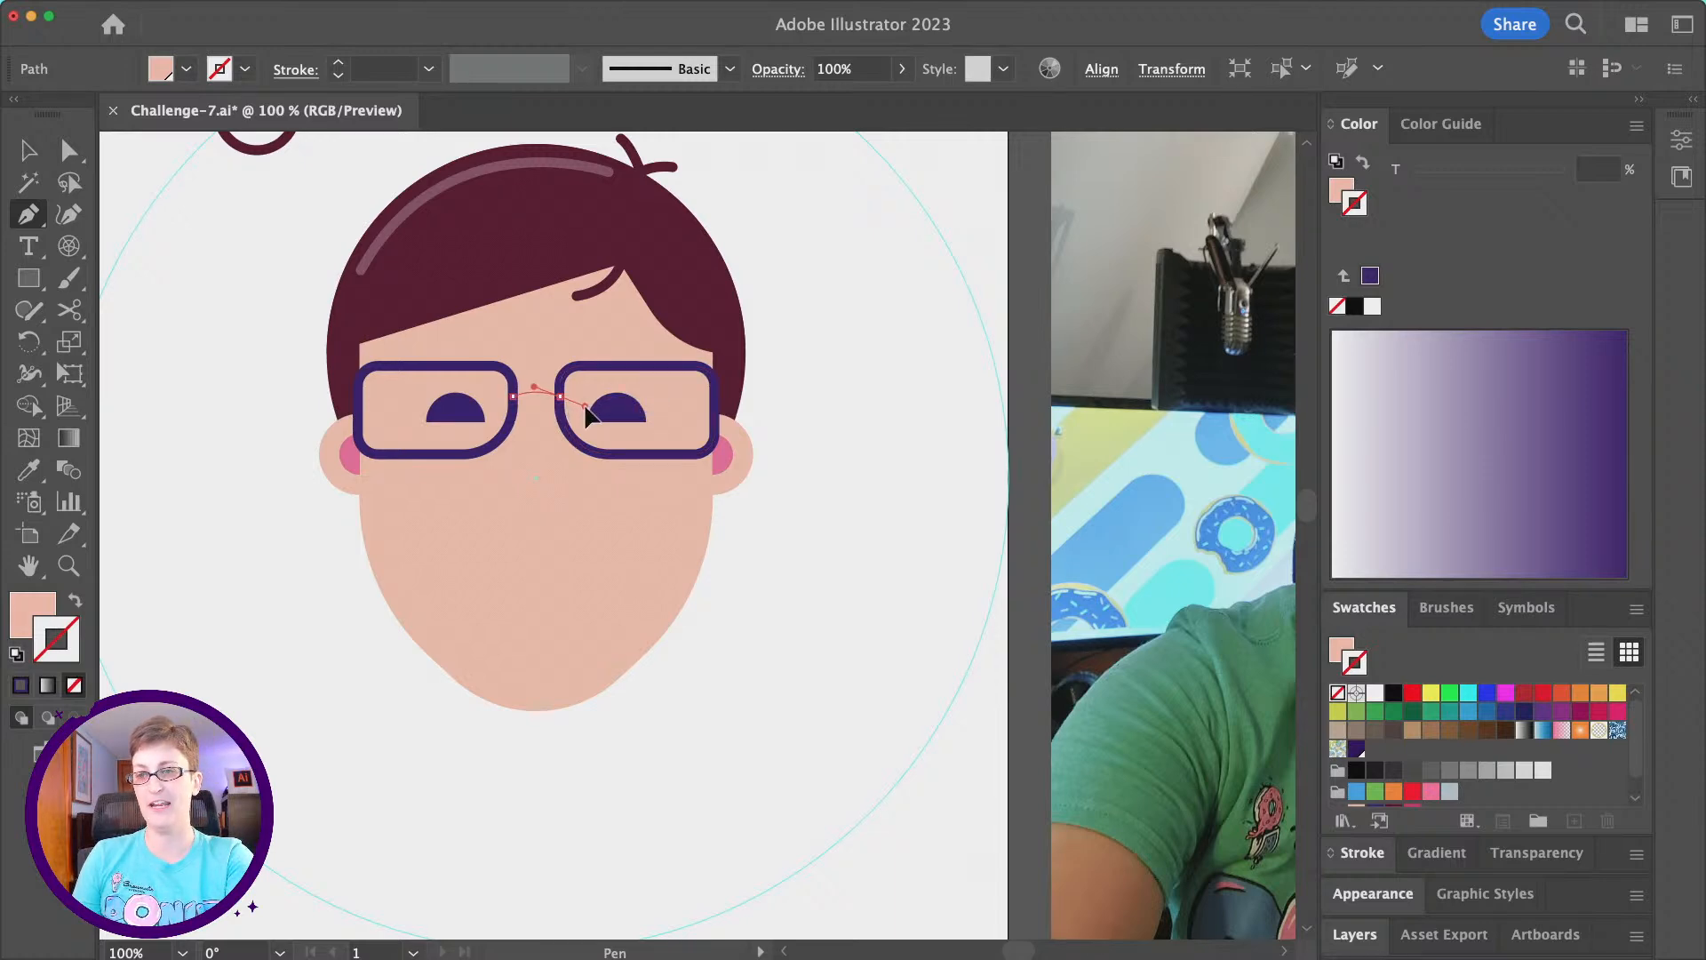
pyautogui.click(560, 397)
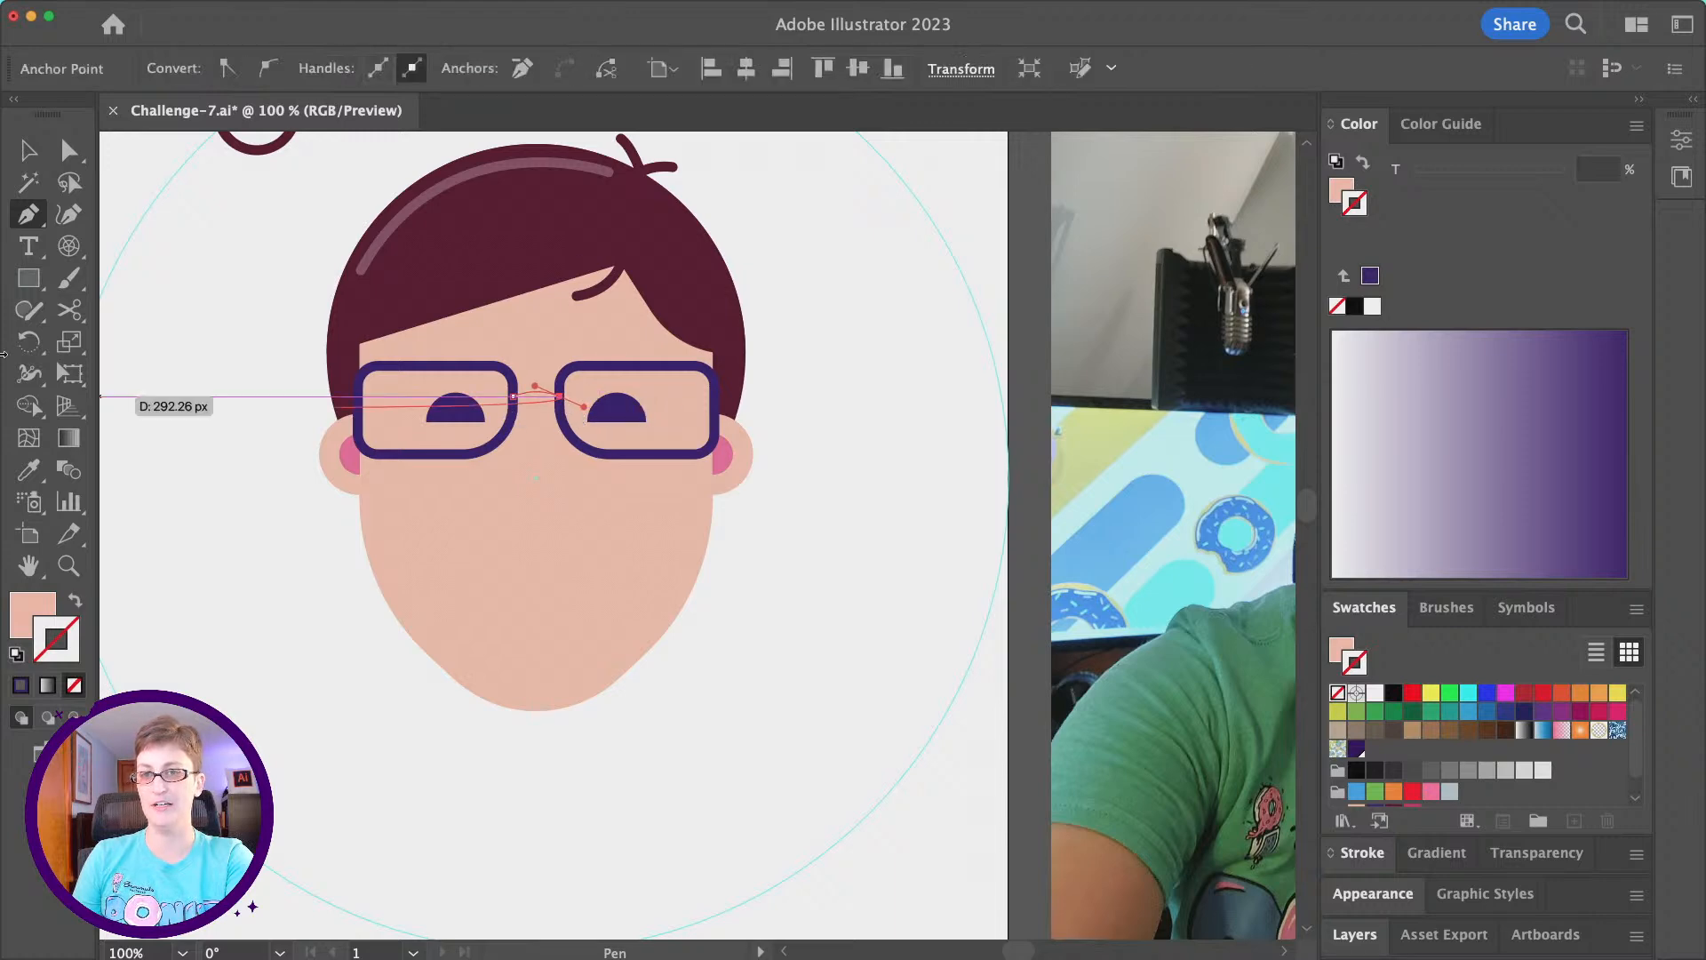
# - Give the bridge the lens frame's 6 pt dark purple stroke and no fill with the Eyedropper, and deselect it
pyautogui.click(28, 470)
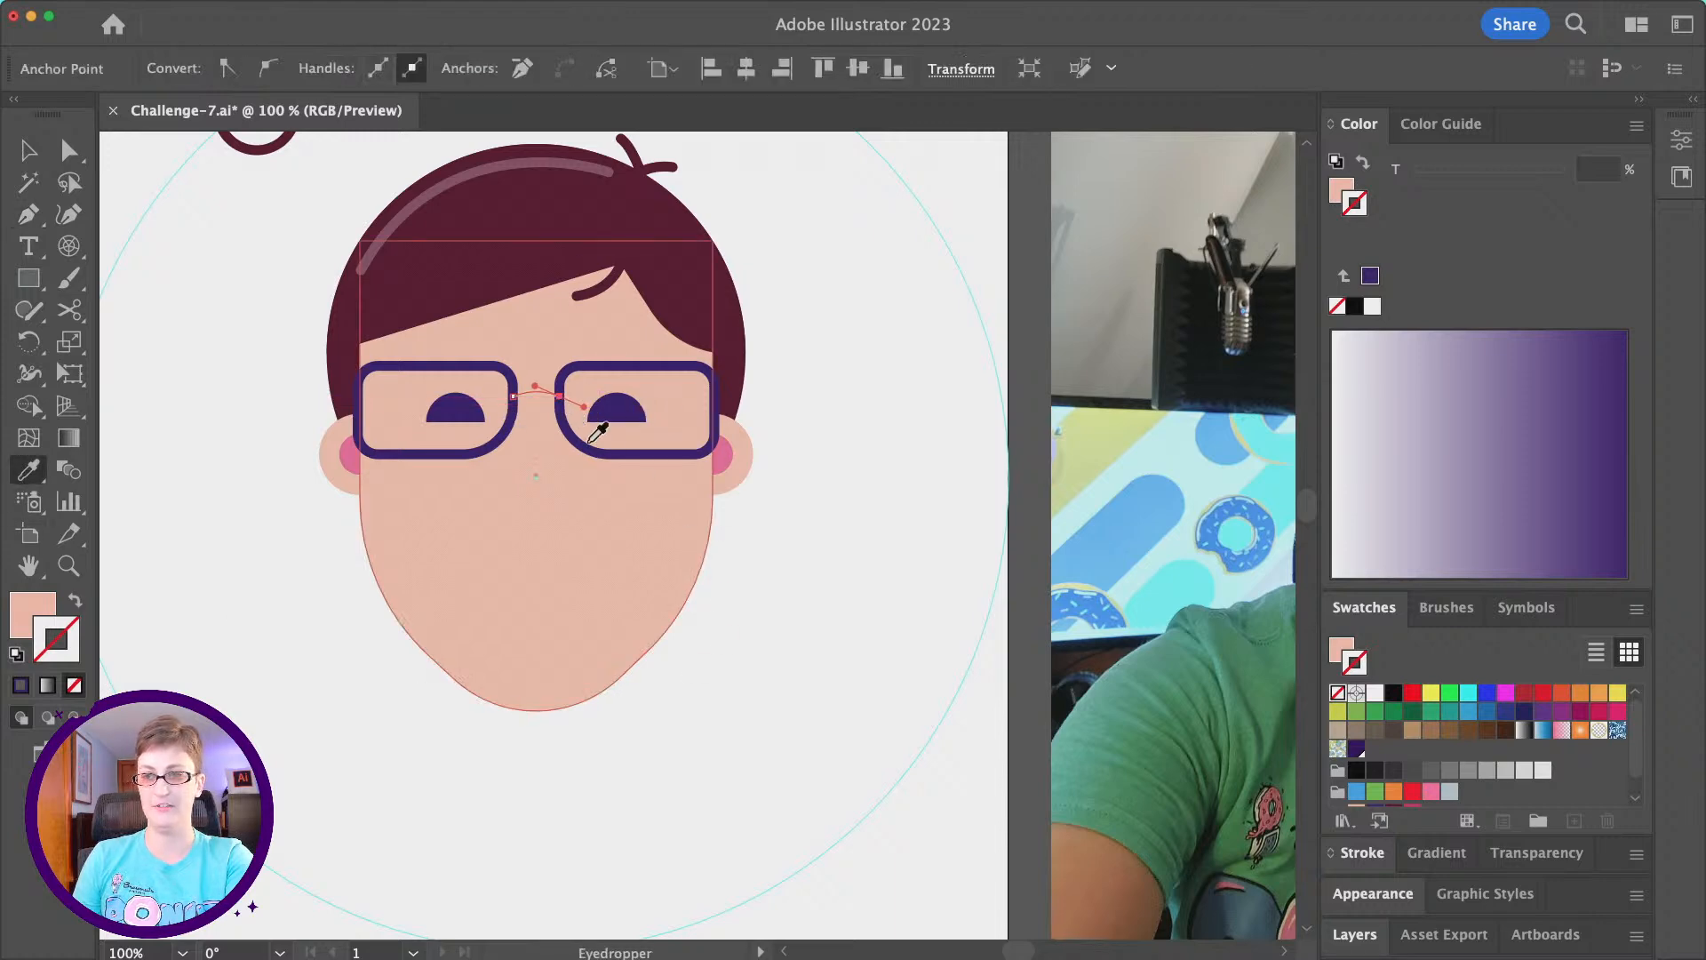
pyautogui.click(400, 364)
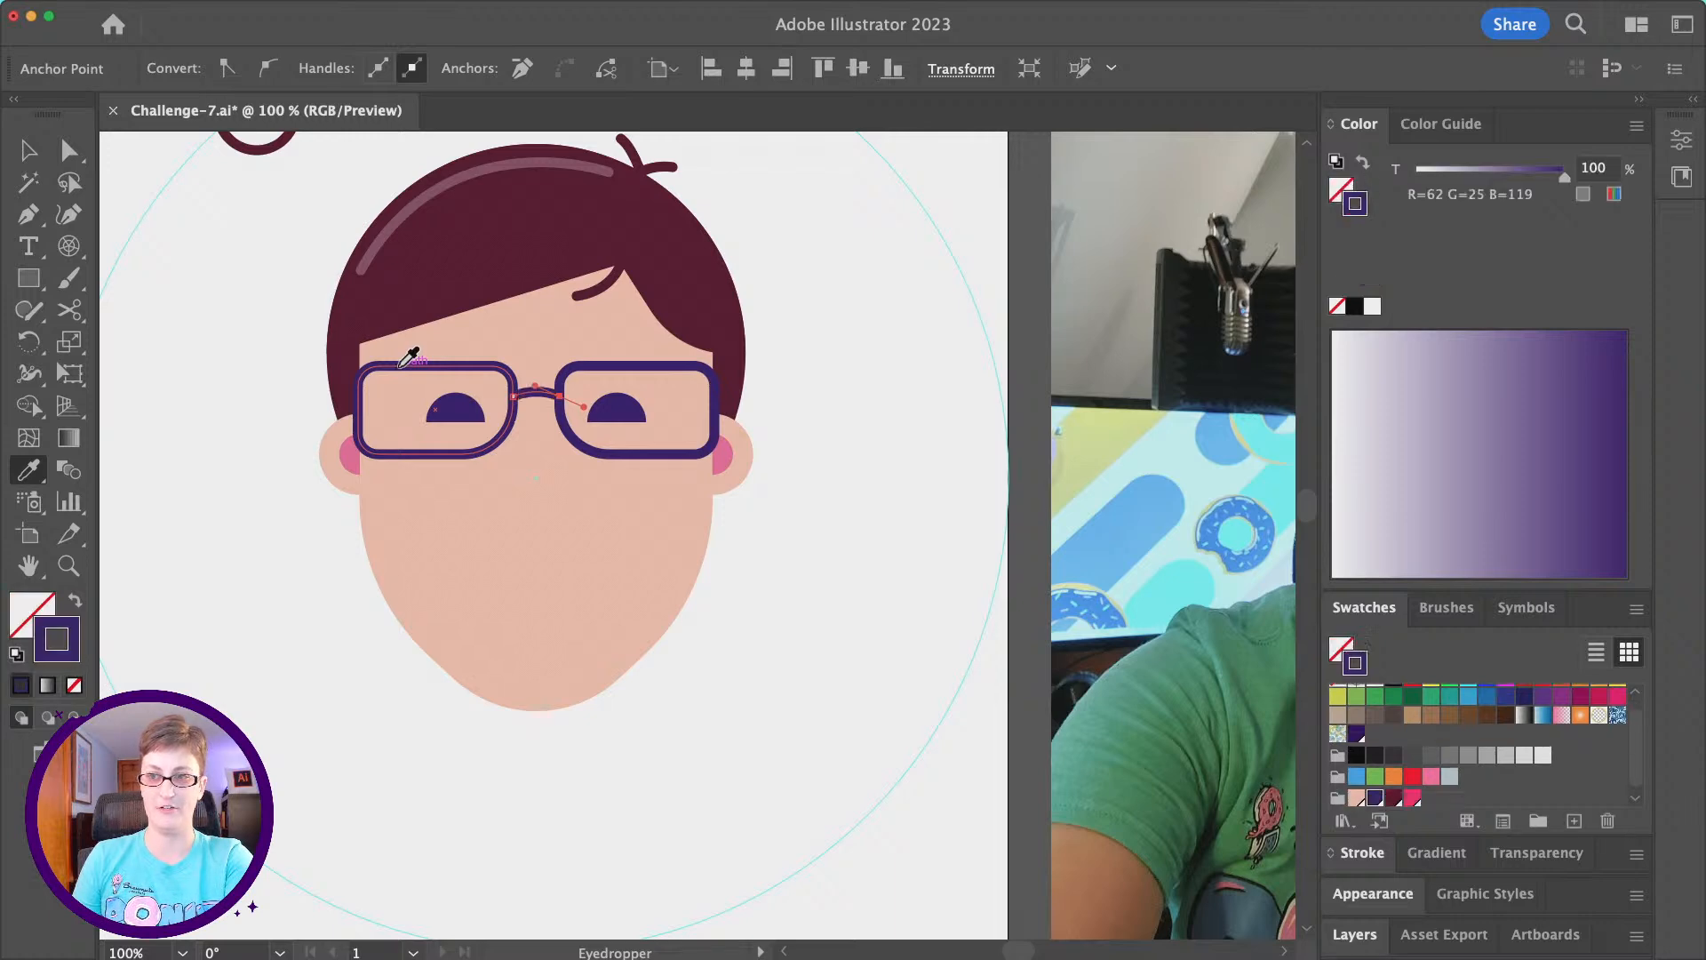
pyautogui.click(28, 149)
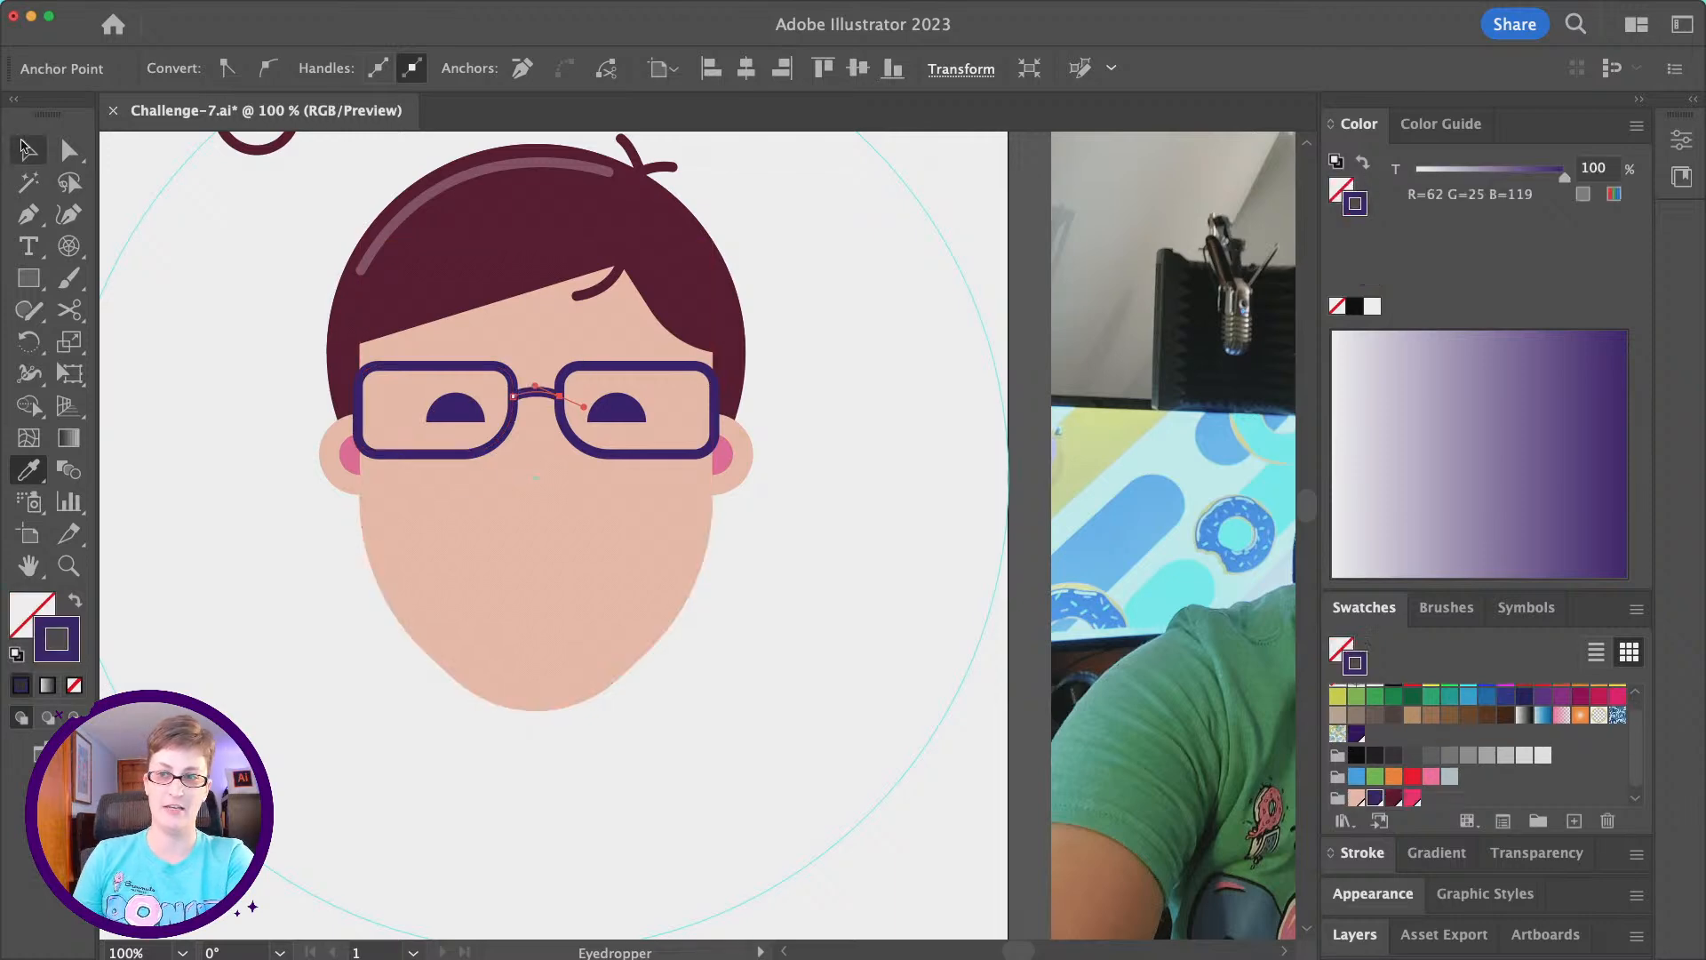
pyautogui.click(809, 671)
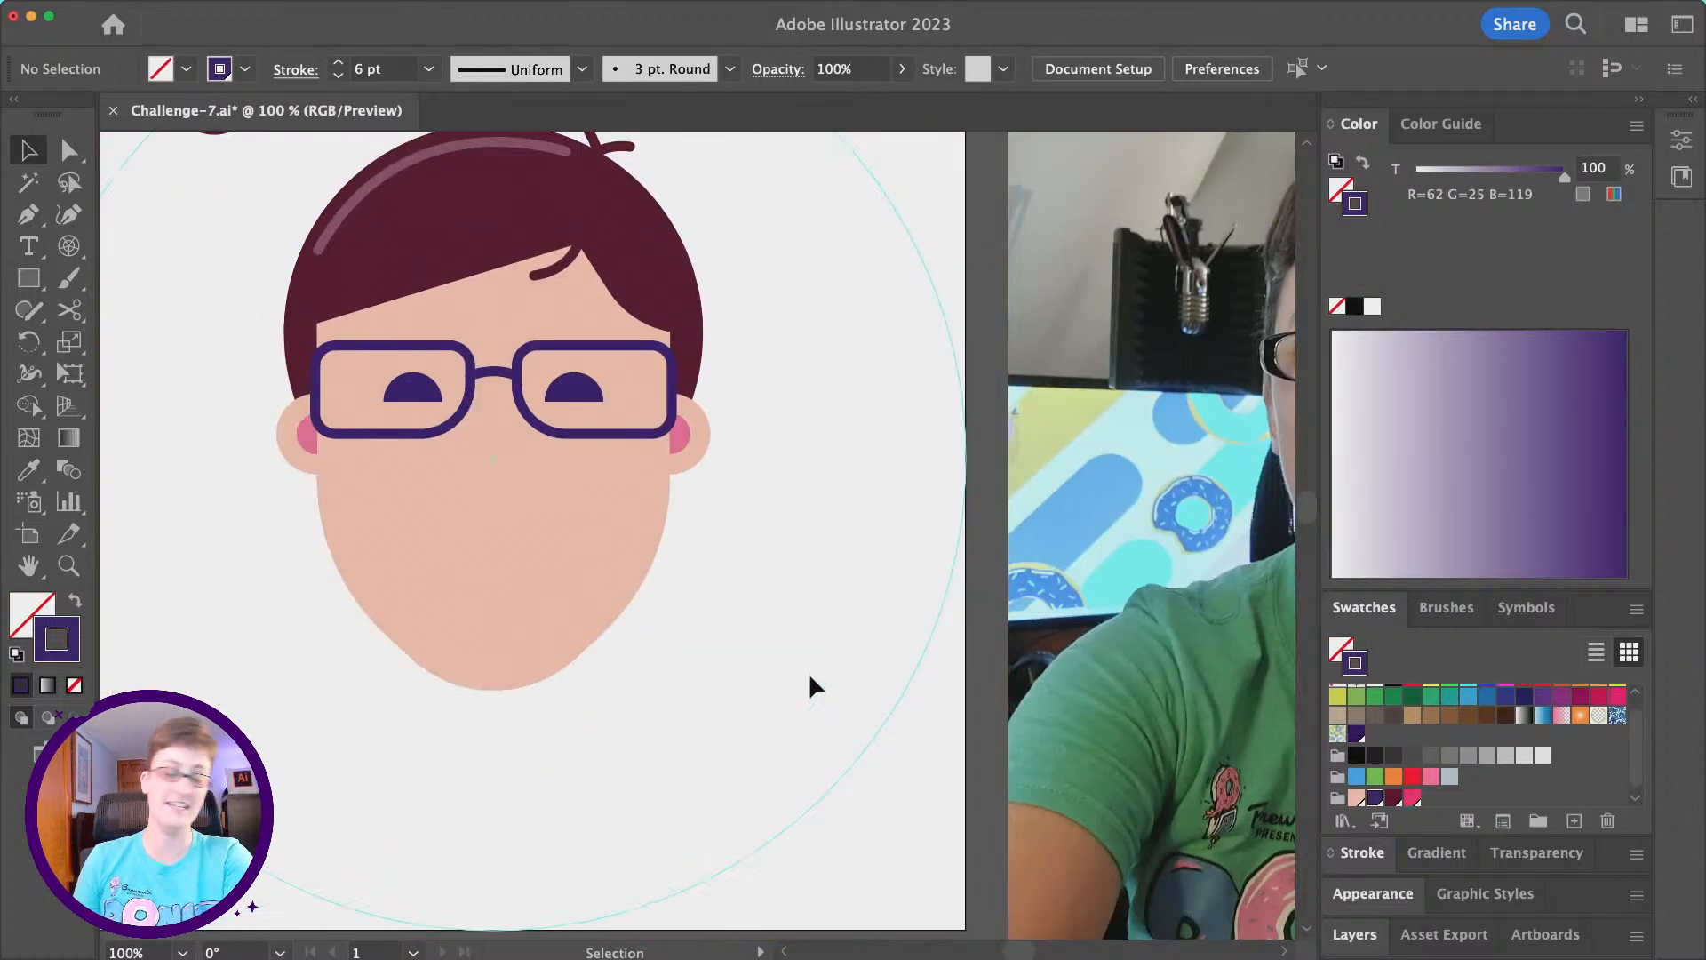
# - Draw a circle over the lower face with no fill and the 6 pt dark purple stroke
pyautogui.click(31, 283)
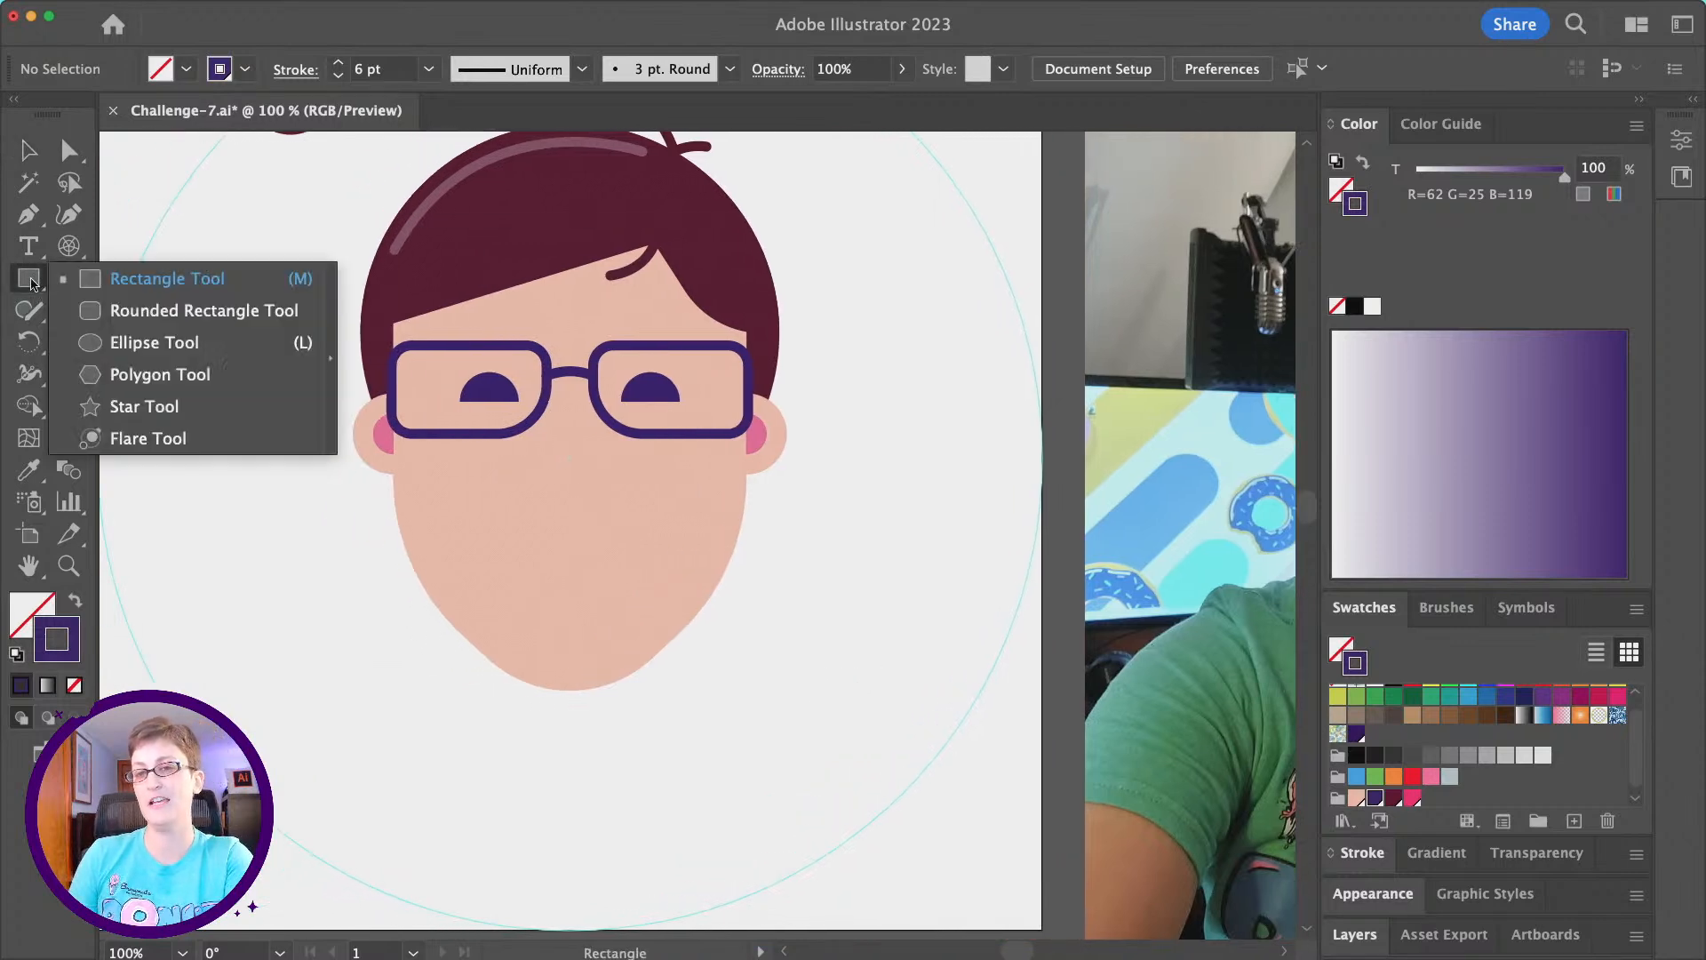
pyautogui.click(153, 345)
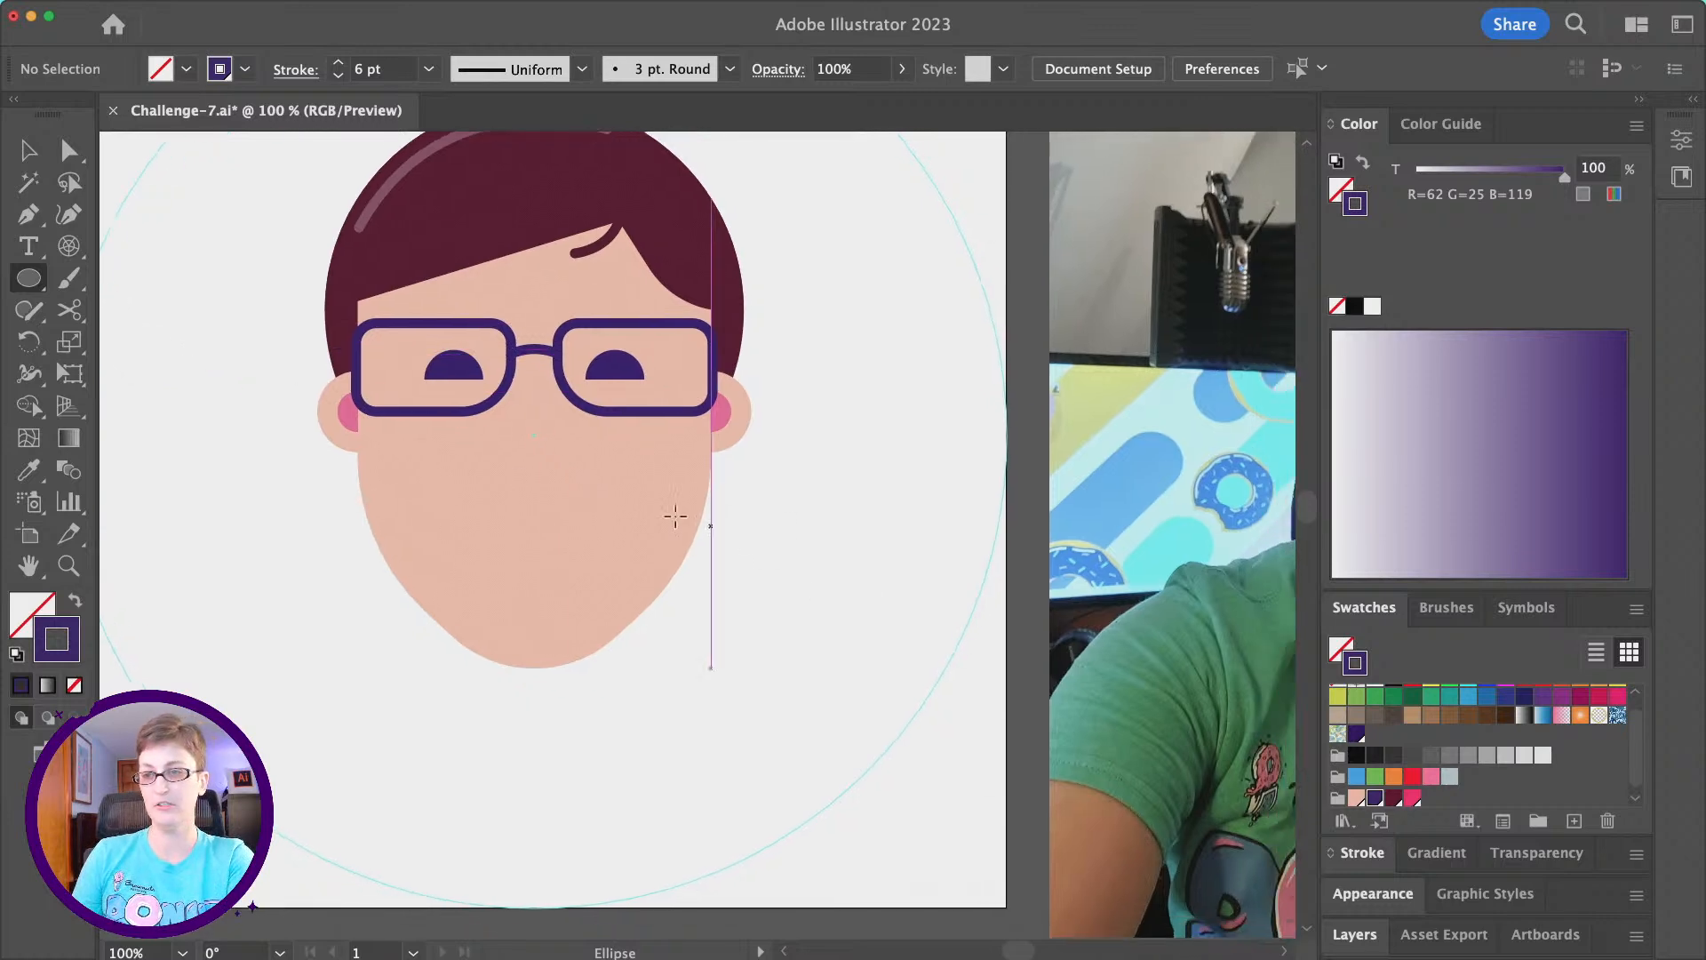
pyautogui.moveTo(462, 486); pyautogui.dragTo(675, 700)
# - Delete the circle's top anchor point and join the open ends with a straight line to form a half circle
pyautogui.click(69, 149)
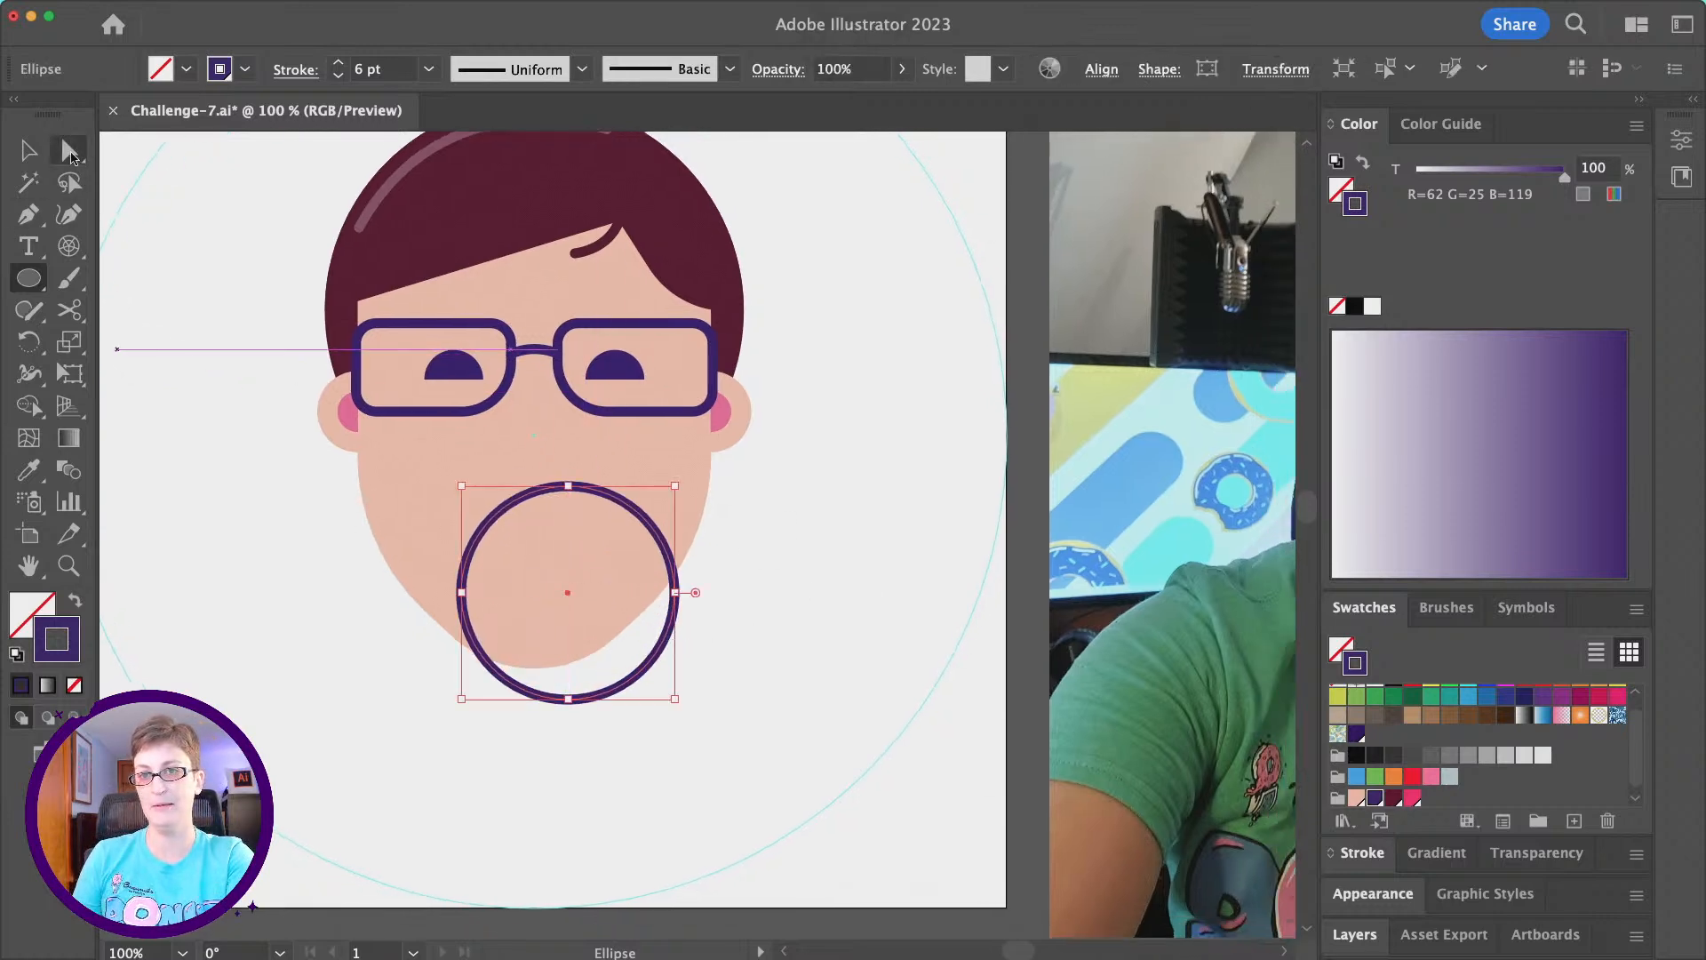
pyautogui.click(572, 489)
pyautogui.press('BackSpace')
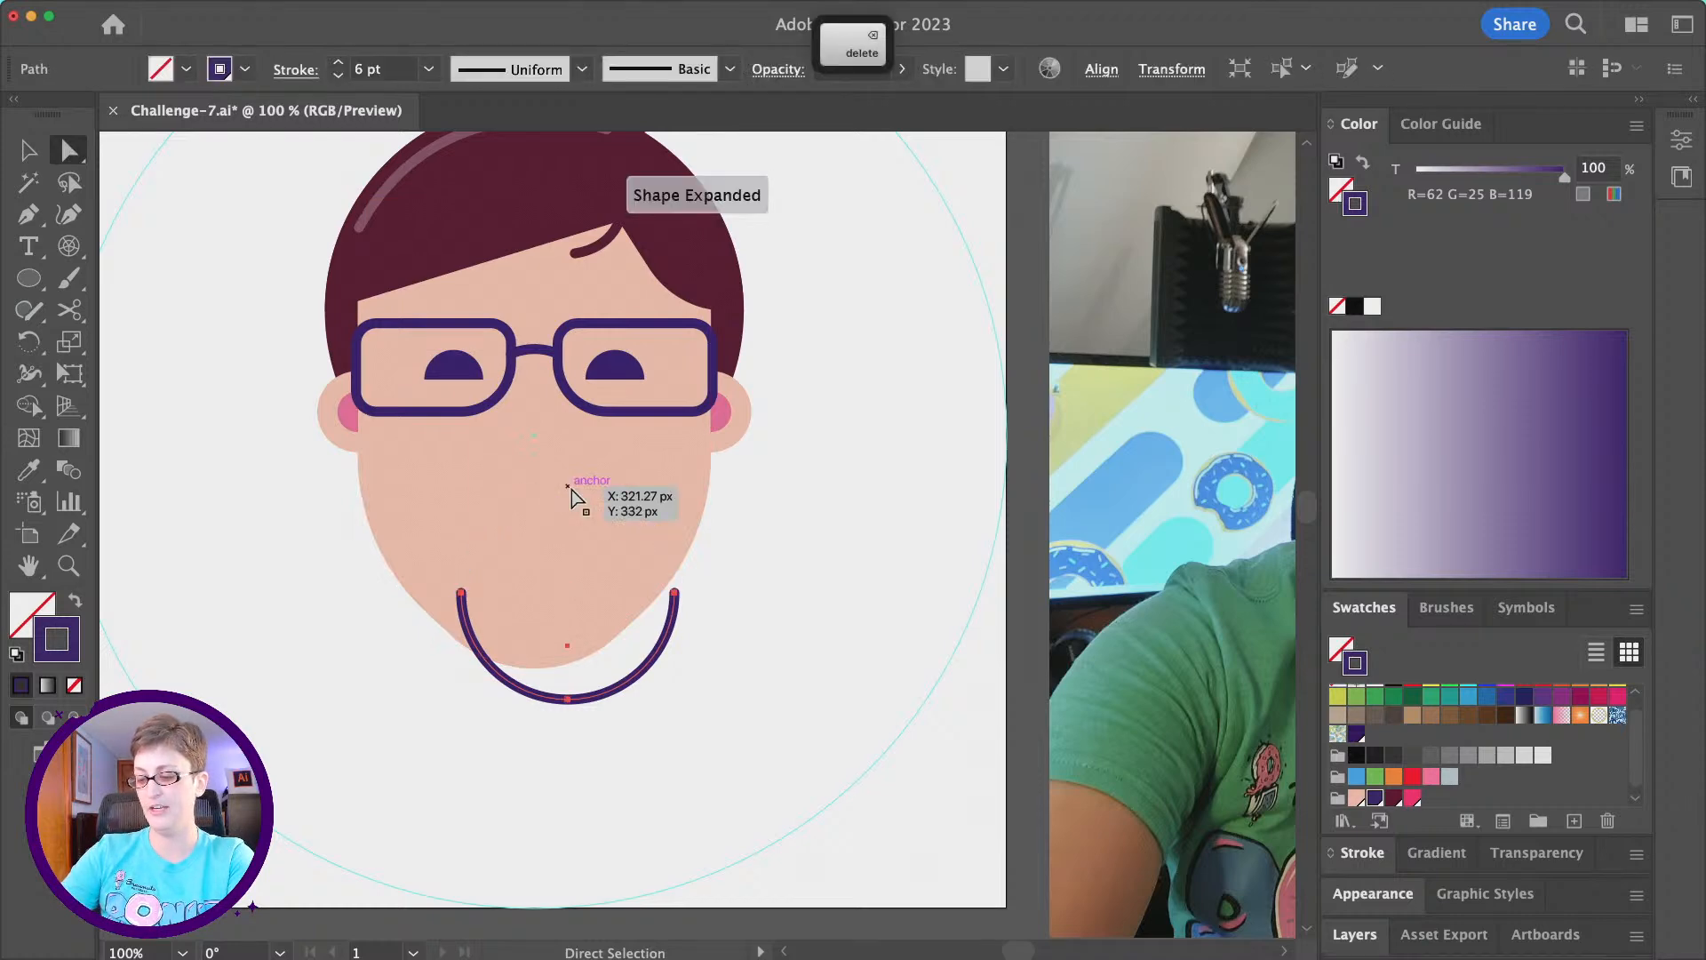
pyautogui.press('super+j')
# - Centre the half circle on the lower face as a mouth, swap its stroke and fill colours, and shrink it slightly
pyautogui.click(28, 149)
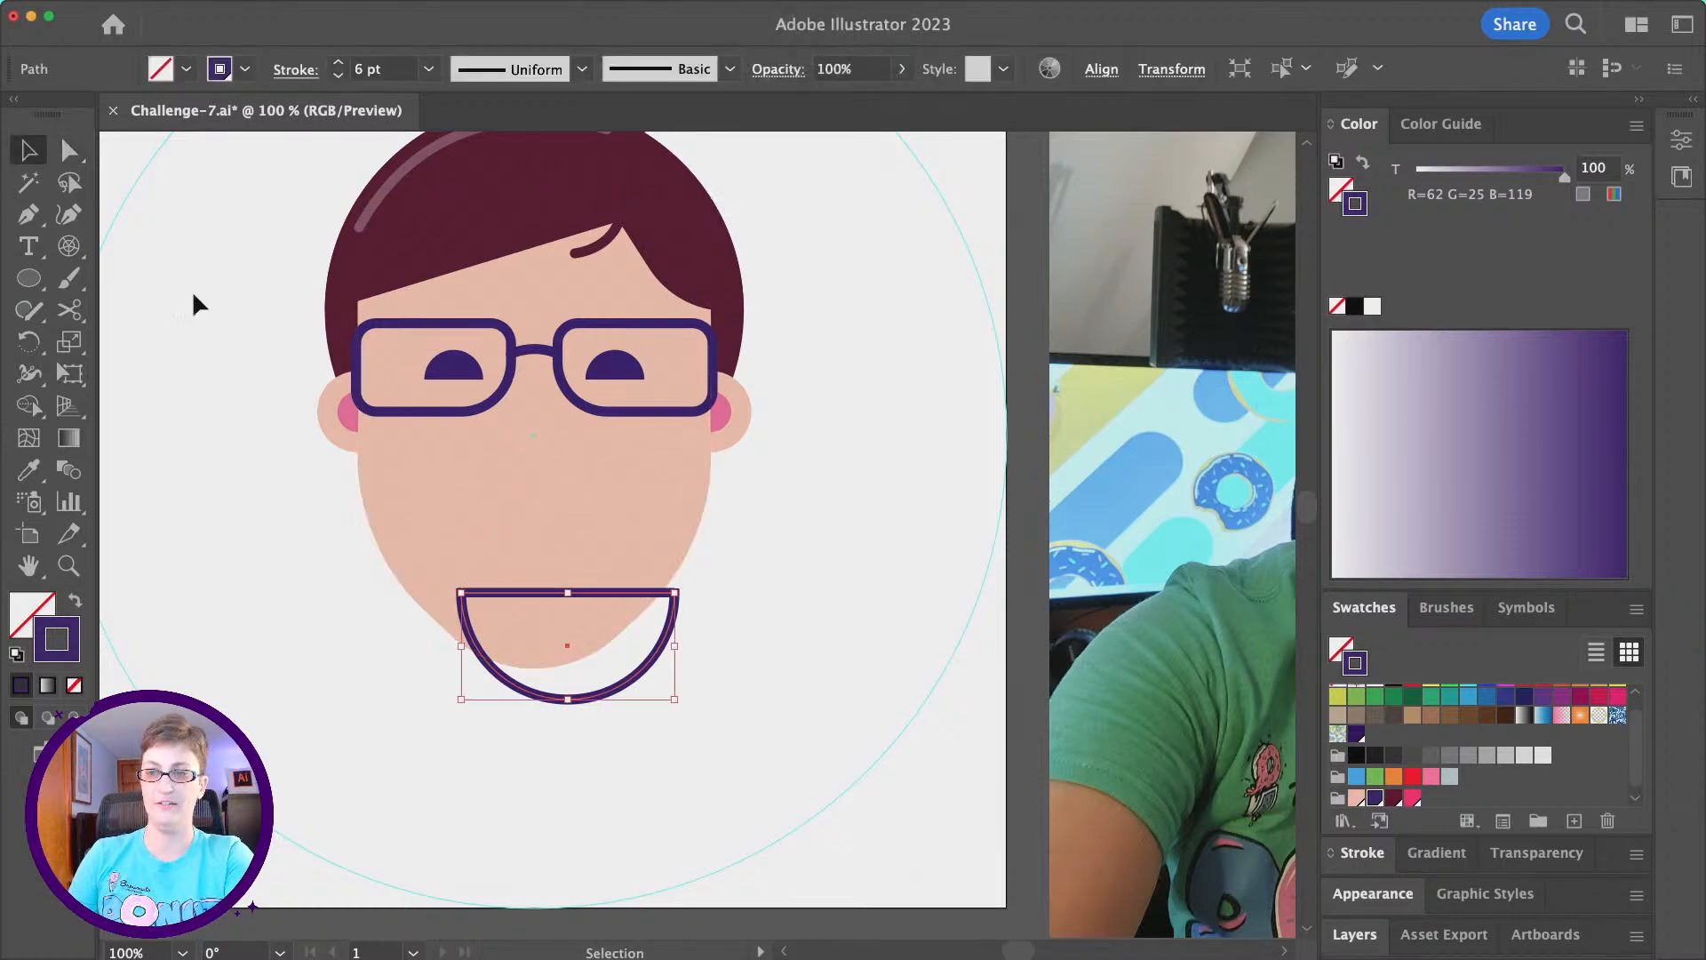
pyautogui.moveTo(606, 692); pyautogui.dragTo(579, 619)
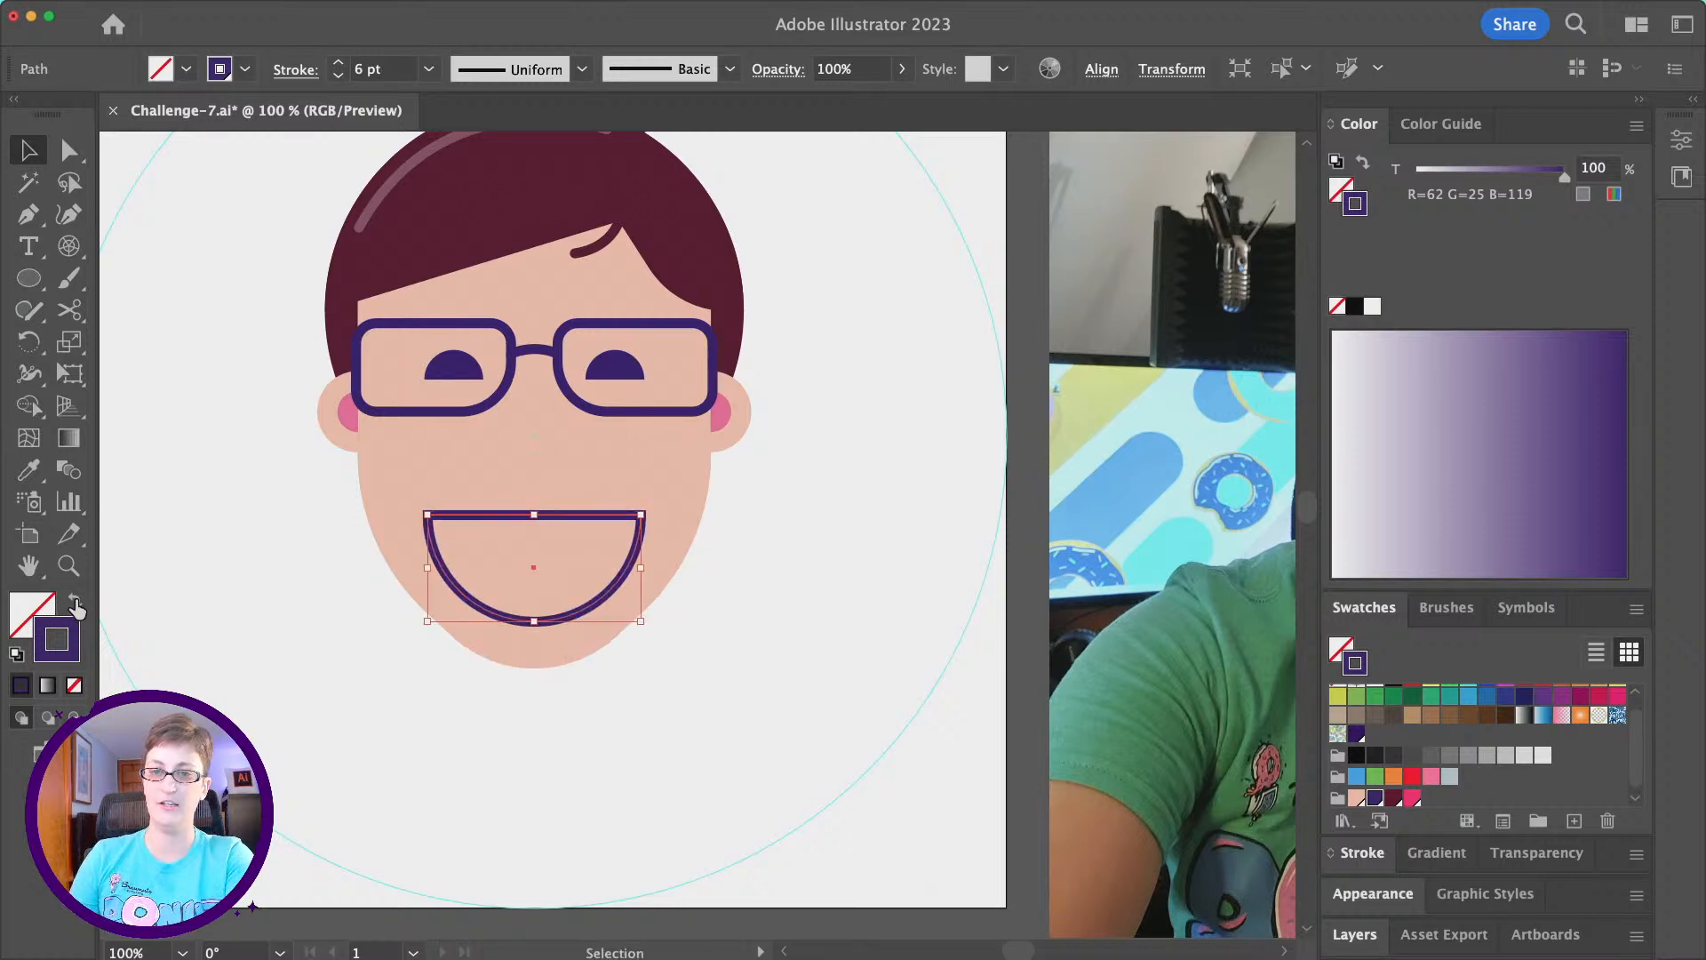
pyautogui.click(75, 603)
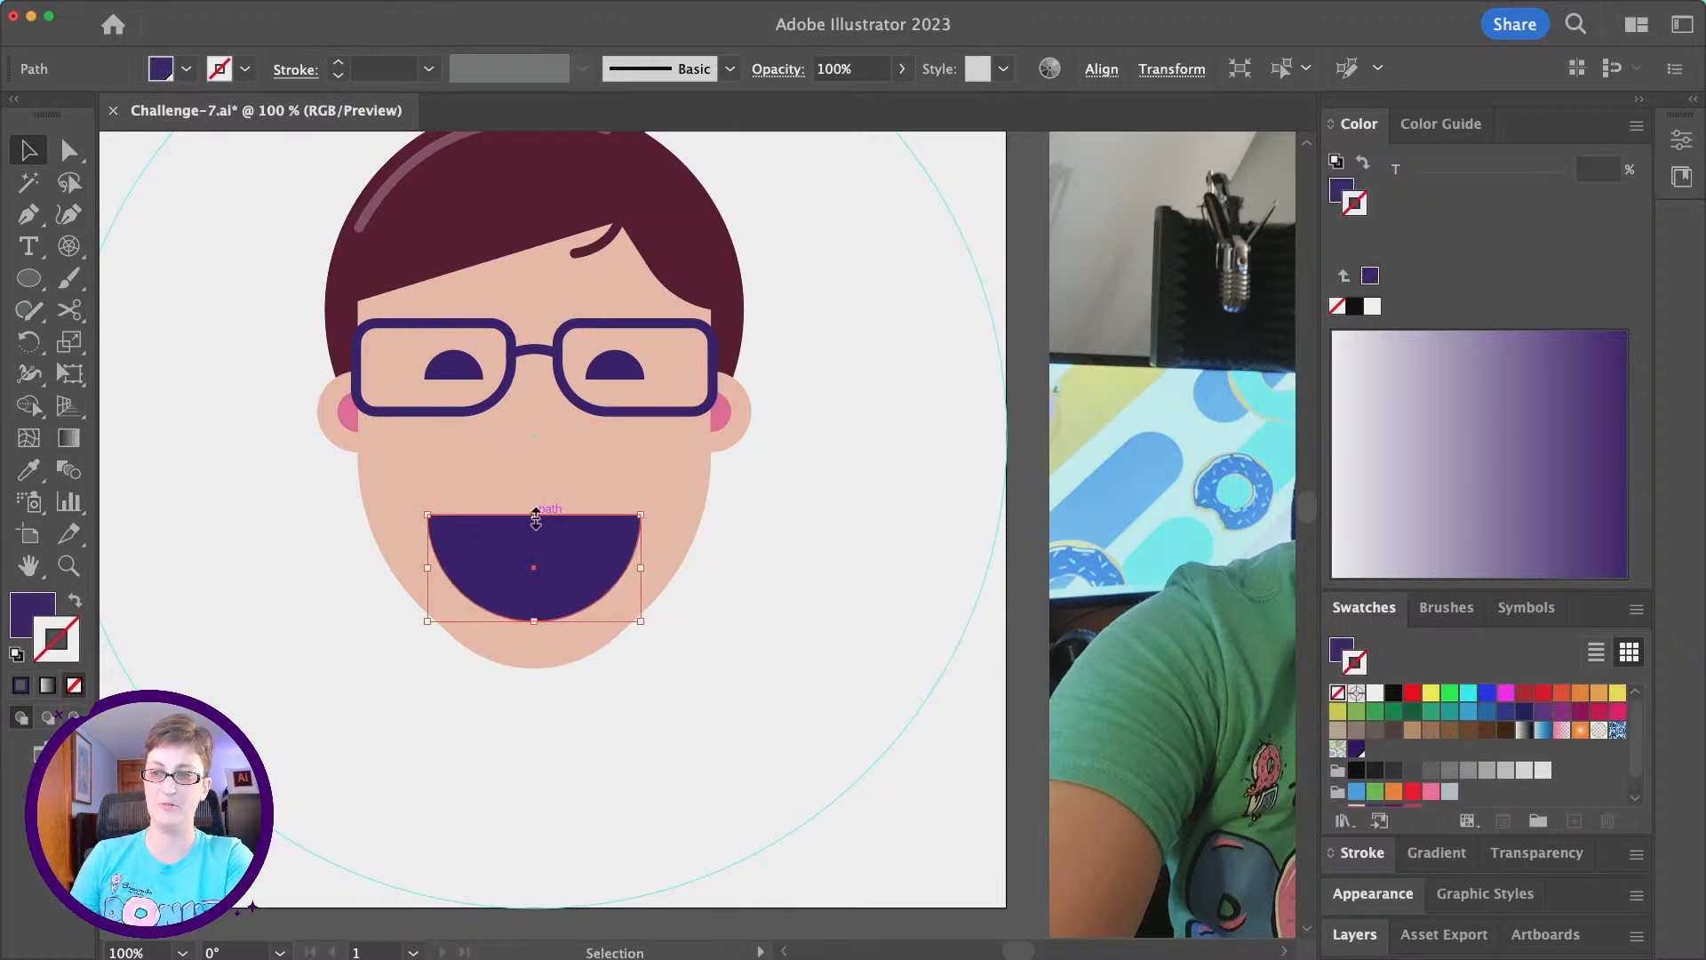
pyautogui.moveTo(535, 515); pyautogui.dragTo(535, 528)
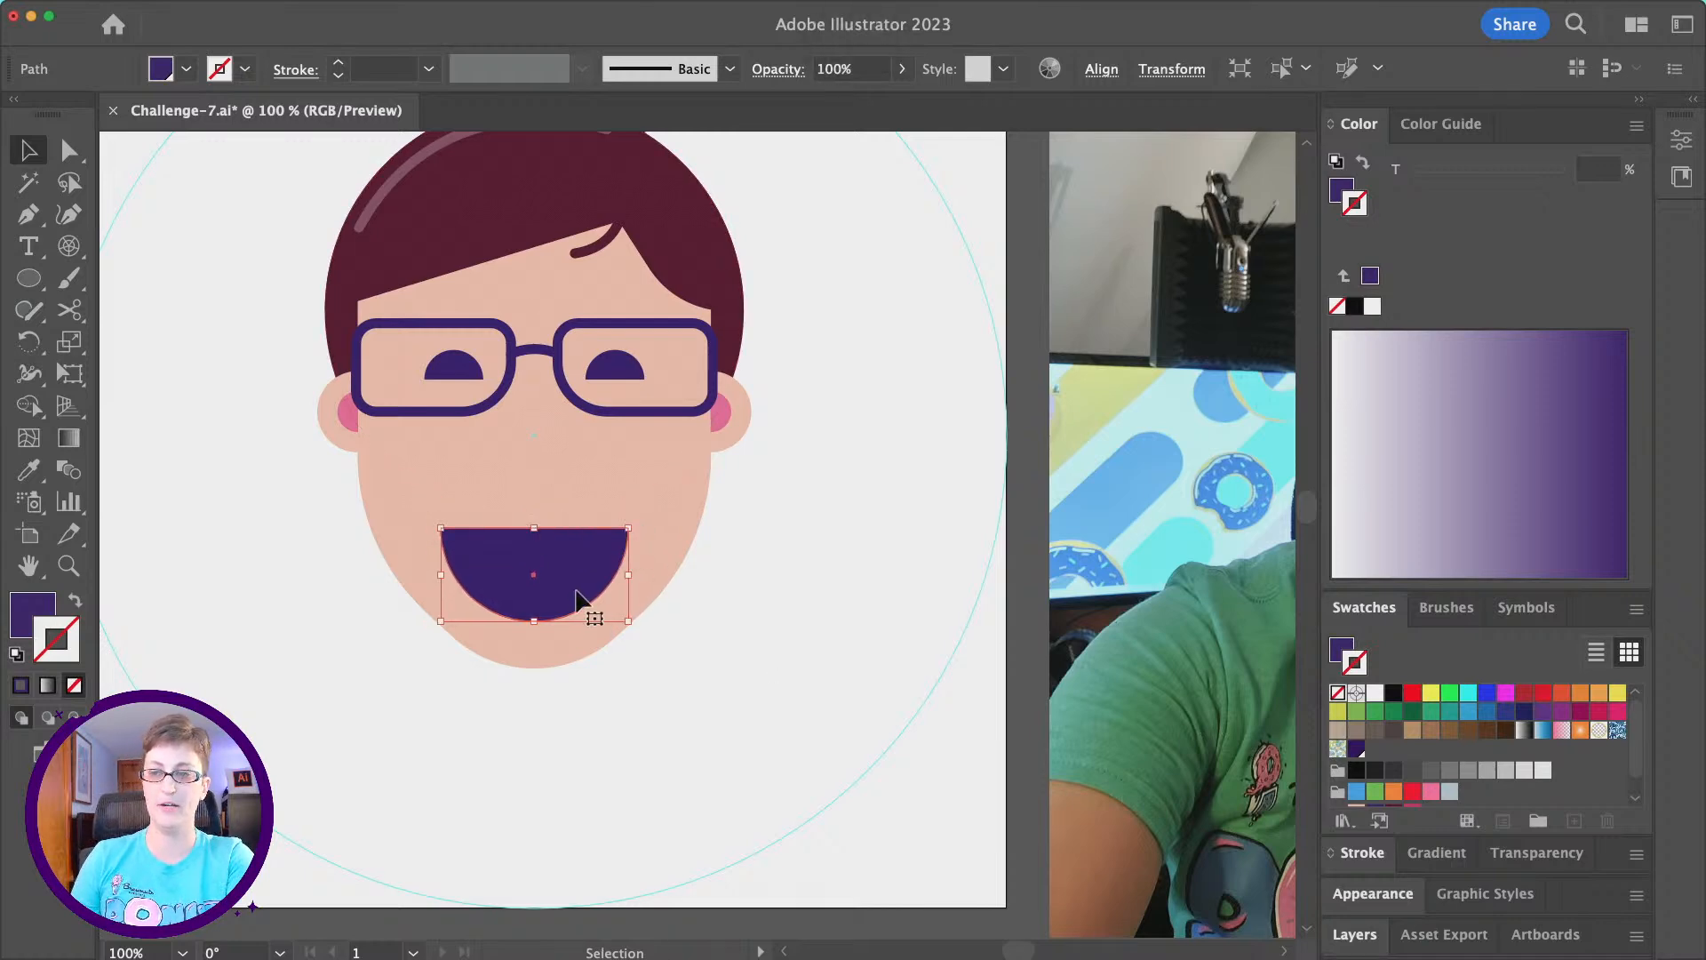
pyautogui.moveTo(571, 590); pyautogui.dragTo(571, 582)
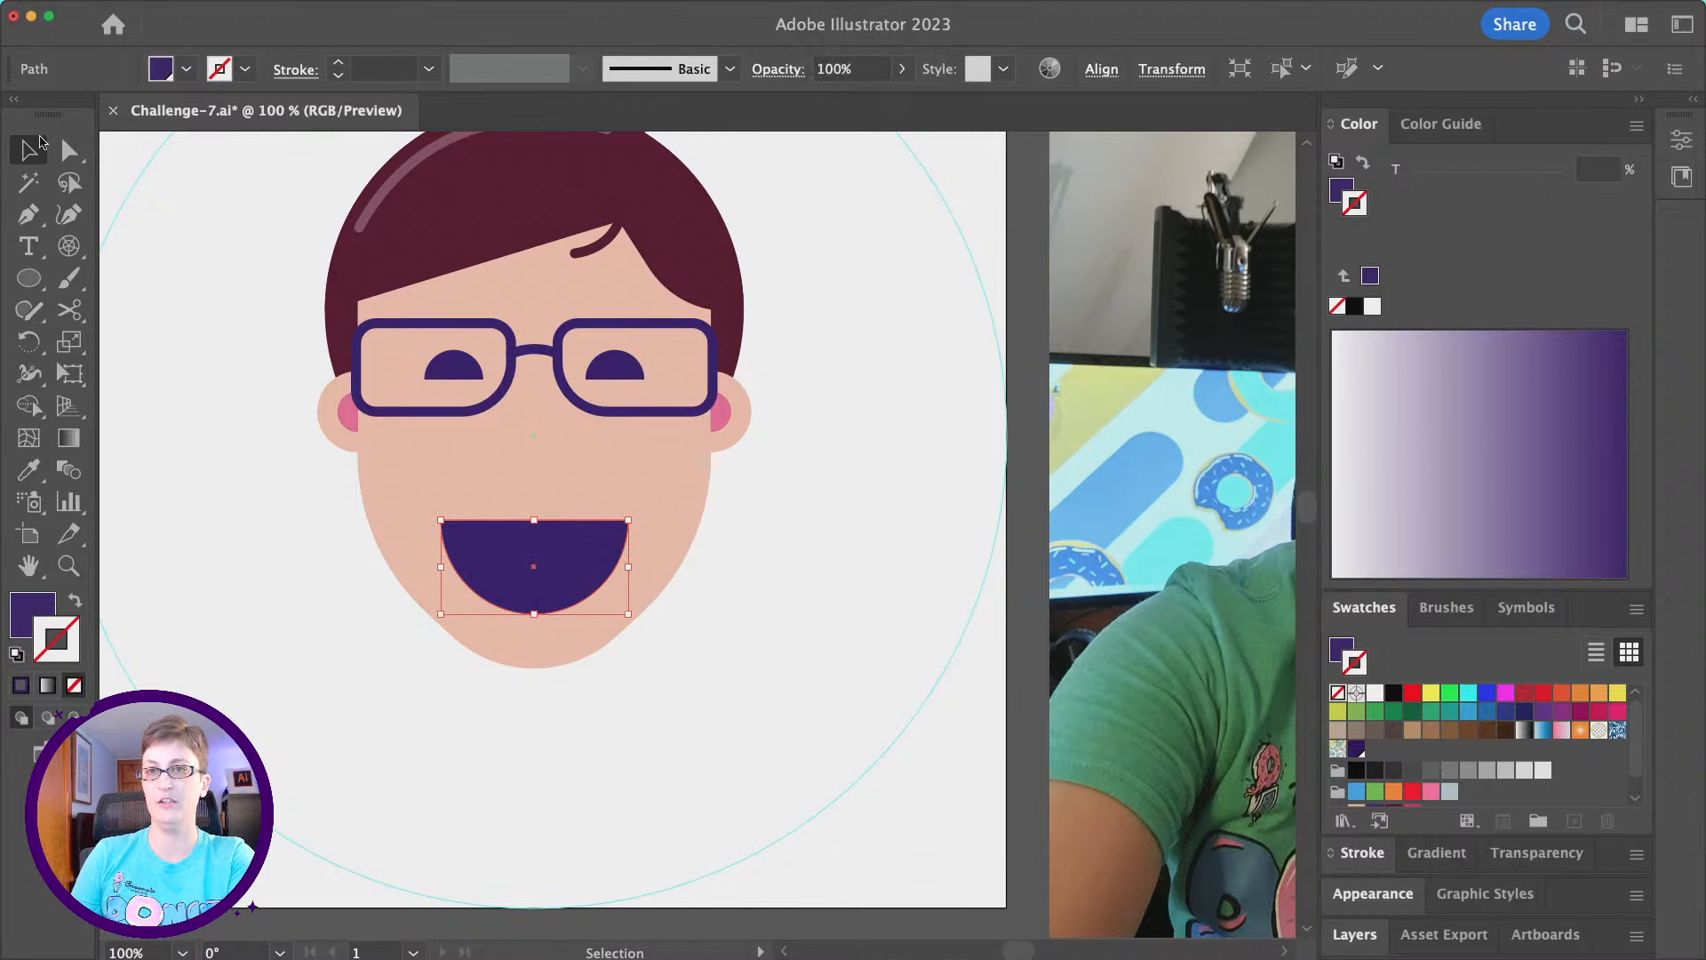
# - Round the mouth's two upper corners to a radius of about 9 px, and deselect the shape
pyautogui.click(69, 149)
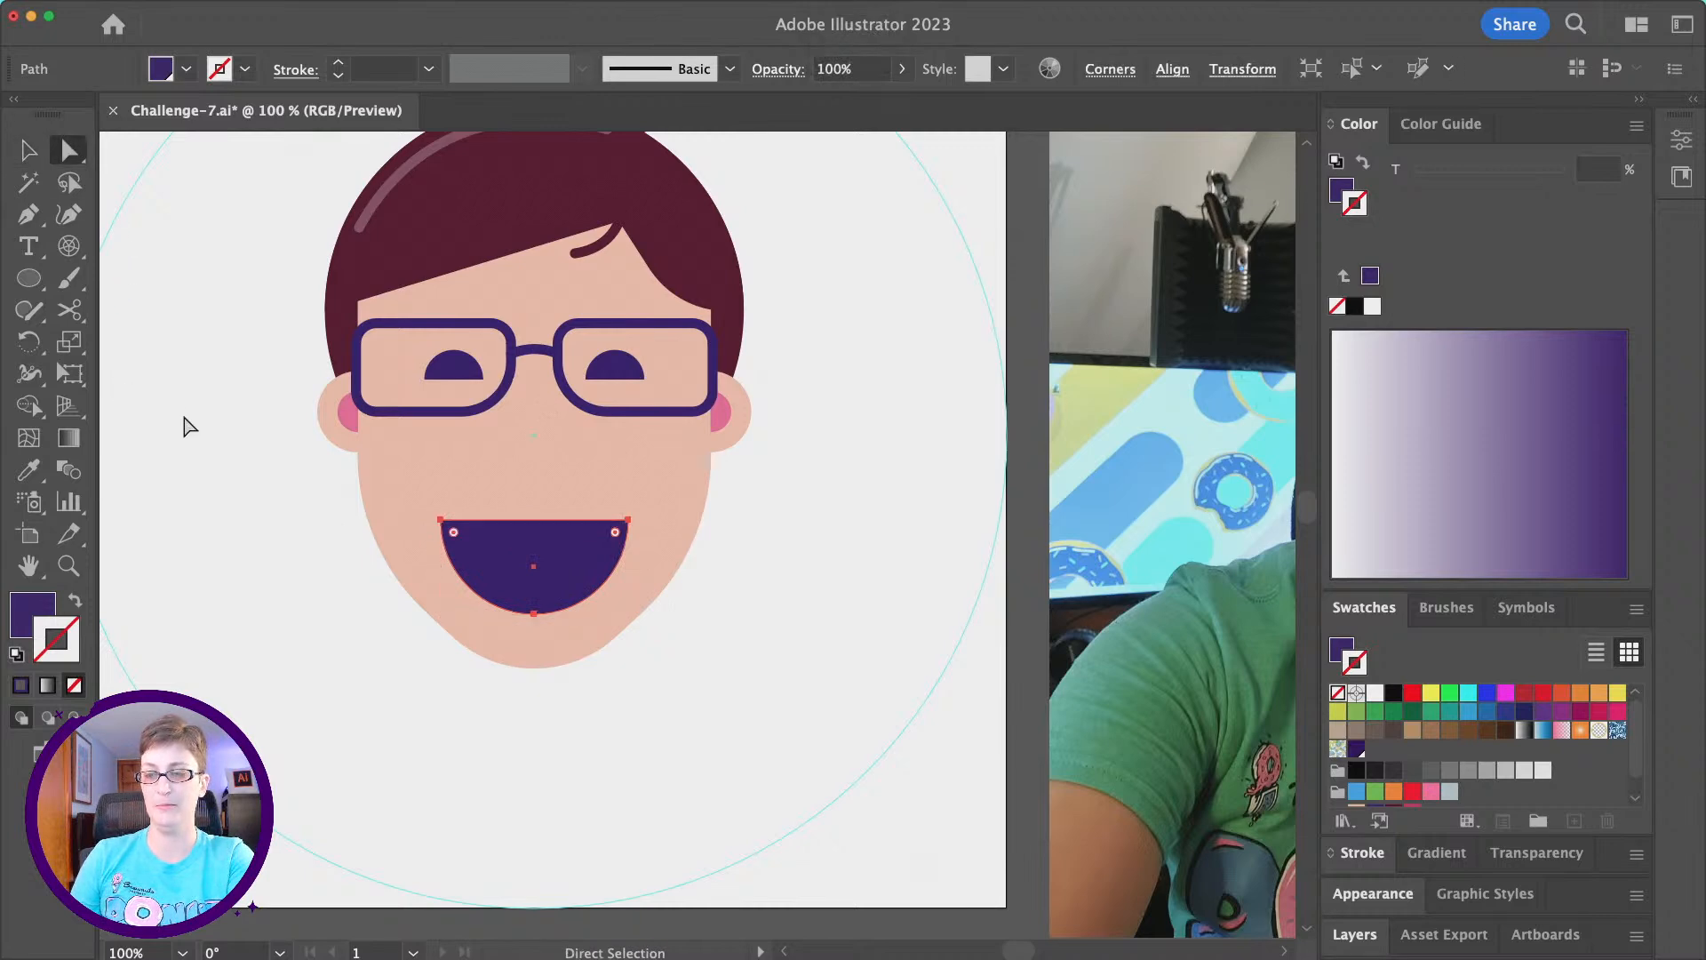
pyautogui.click(441, 520)
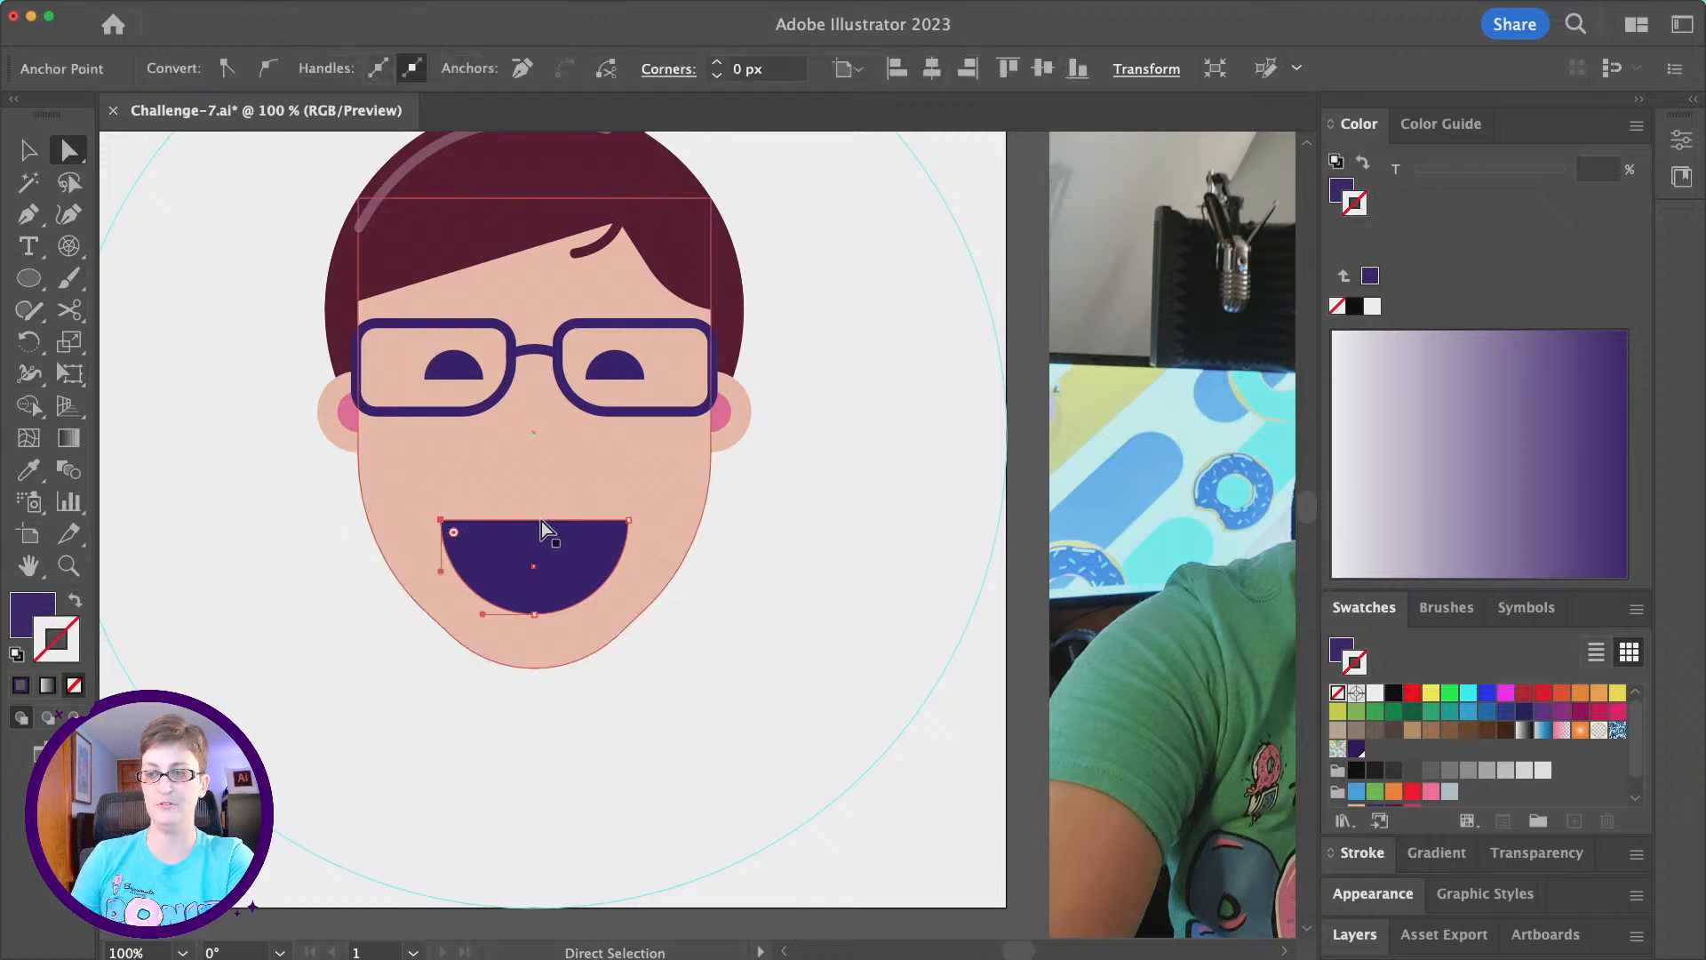
pyautogui.keyDown('shift'); pyautogui.click(629, 519); pyautogui.keyUp('shift')
pyautogui.click(630, 521)
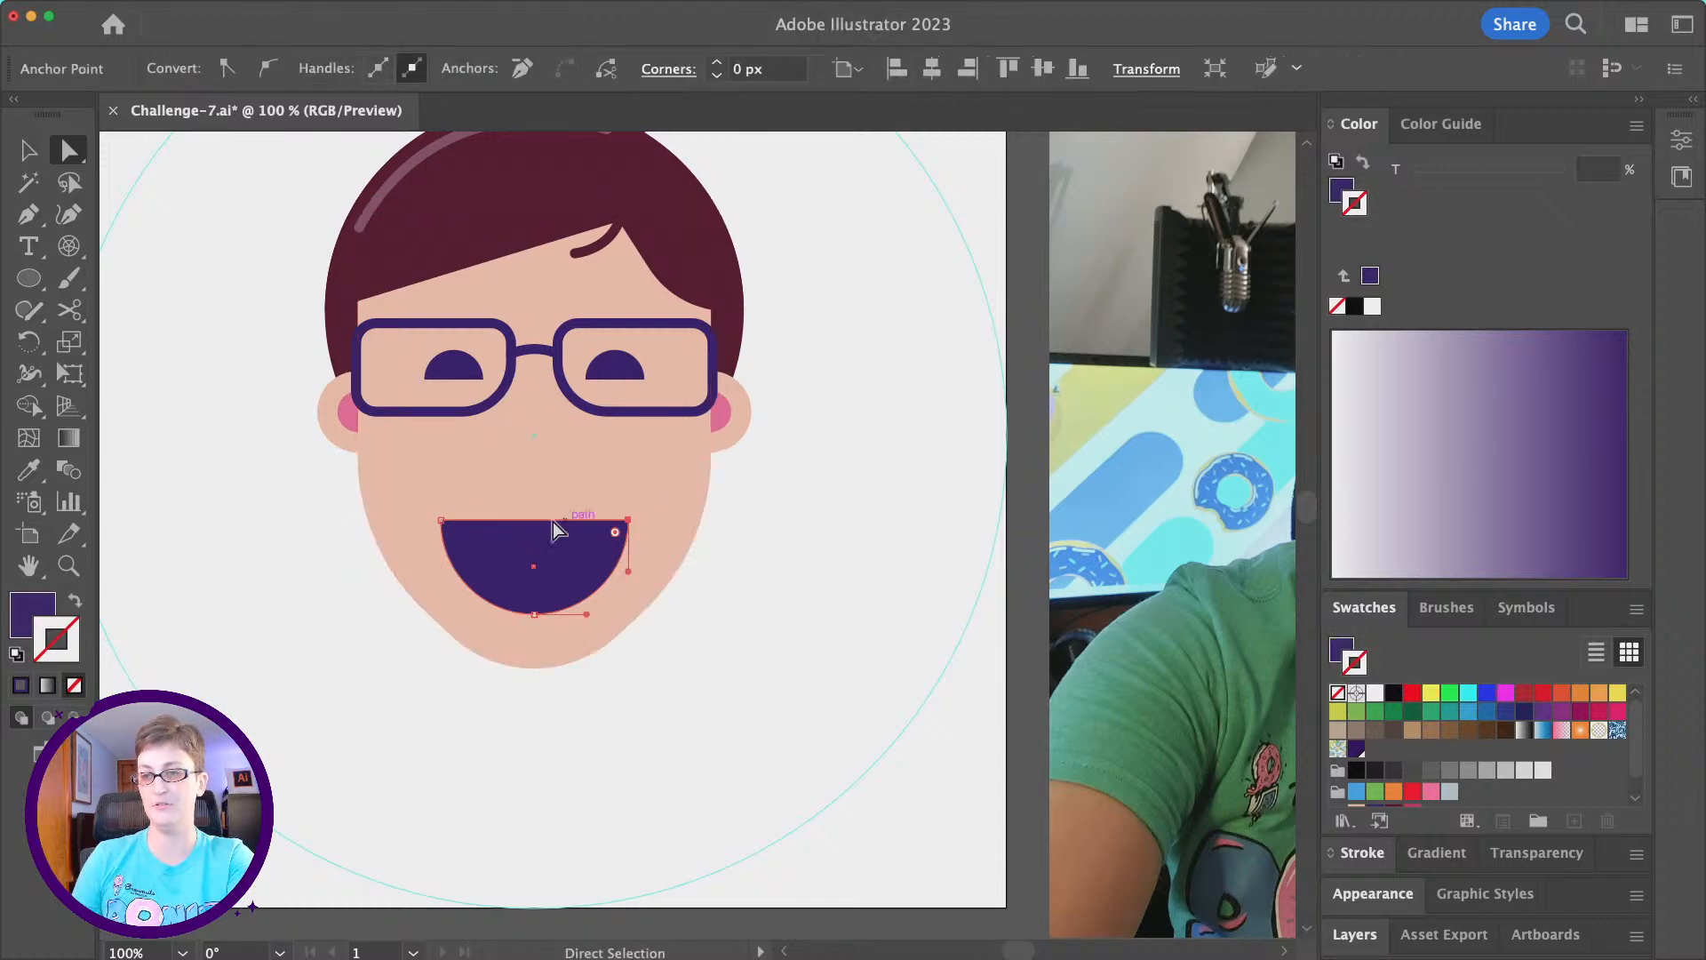
pyautogui.keyDown('shift'); pyautogui.click(442, 520); pyautogui.keyUp('shift')
pyautogui.moveTo(453, 535); pyautogui.dragTo(456, 536)
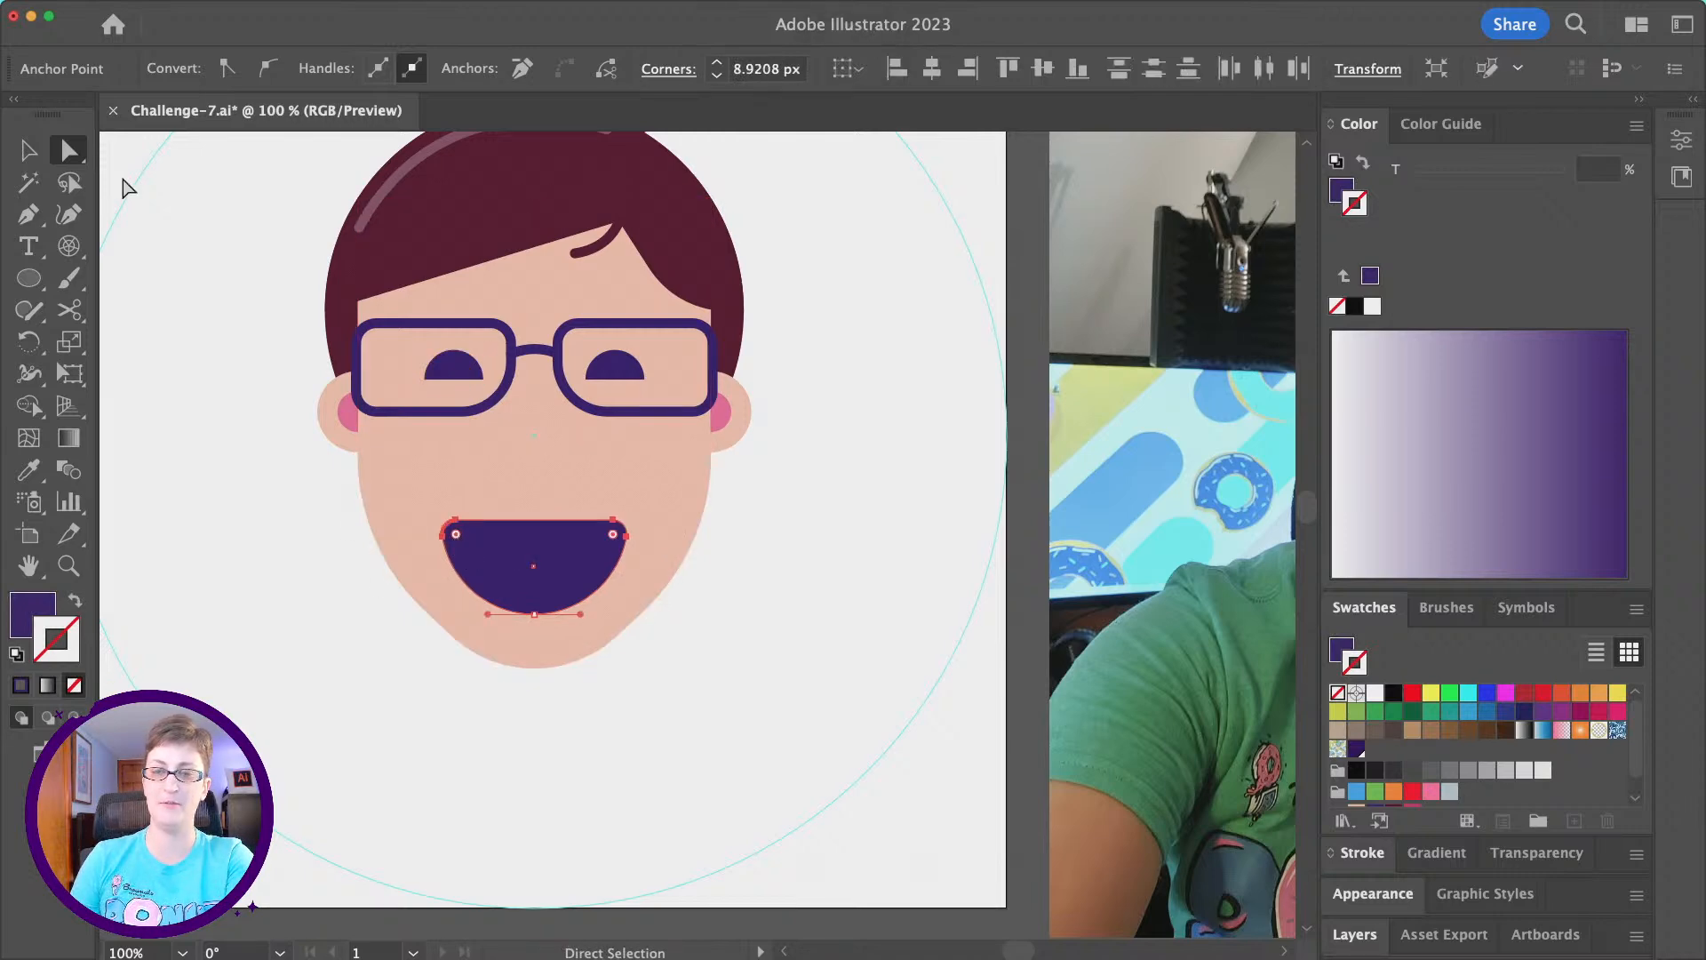
pyautogui.click(27, 153)
pyautogui.click(802, 476)
# - Copy the mouth shape and paste two duplicates directly in front of it
pyautogui.scroll(1, 456, 593)
pyautogui.scroll(-2, 482, 557)
pyautogui.hscroll(2, 483, 557)
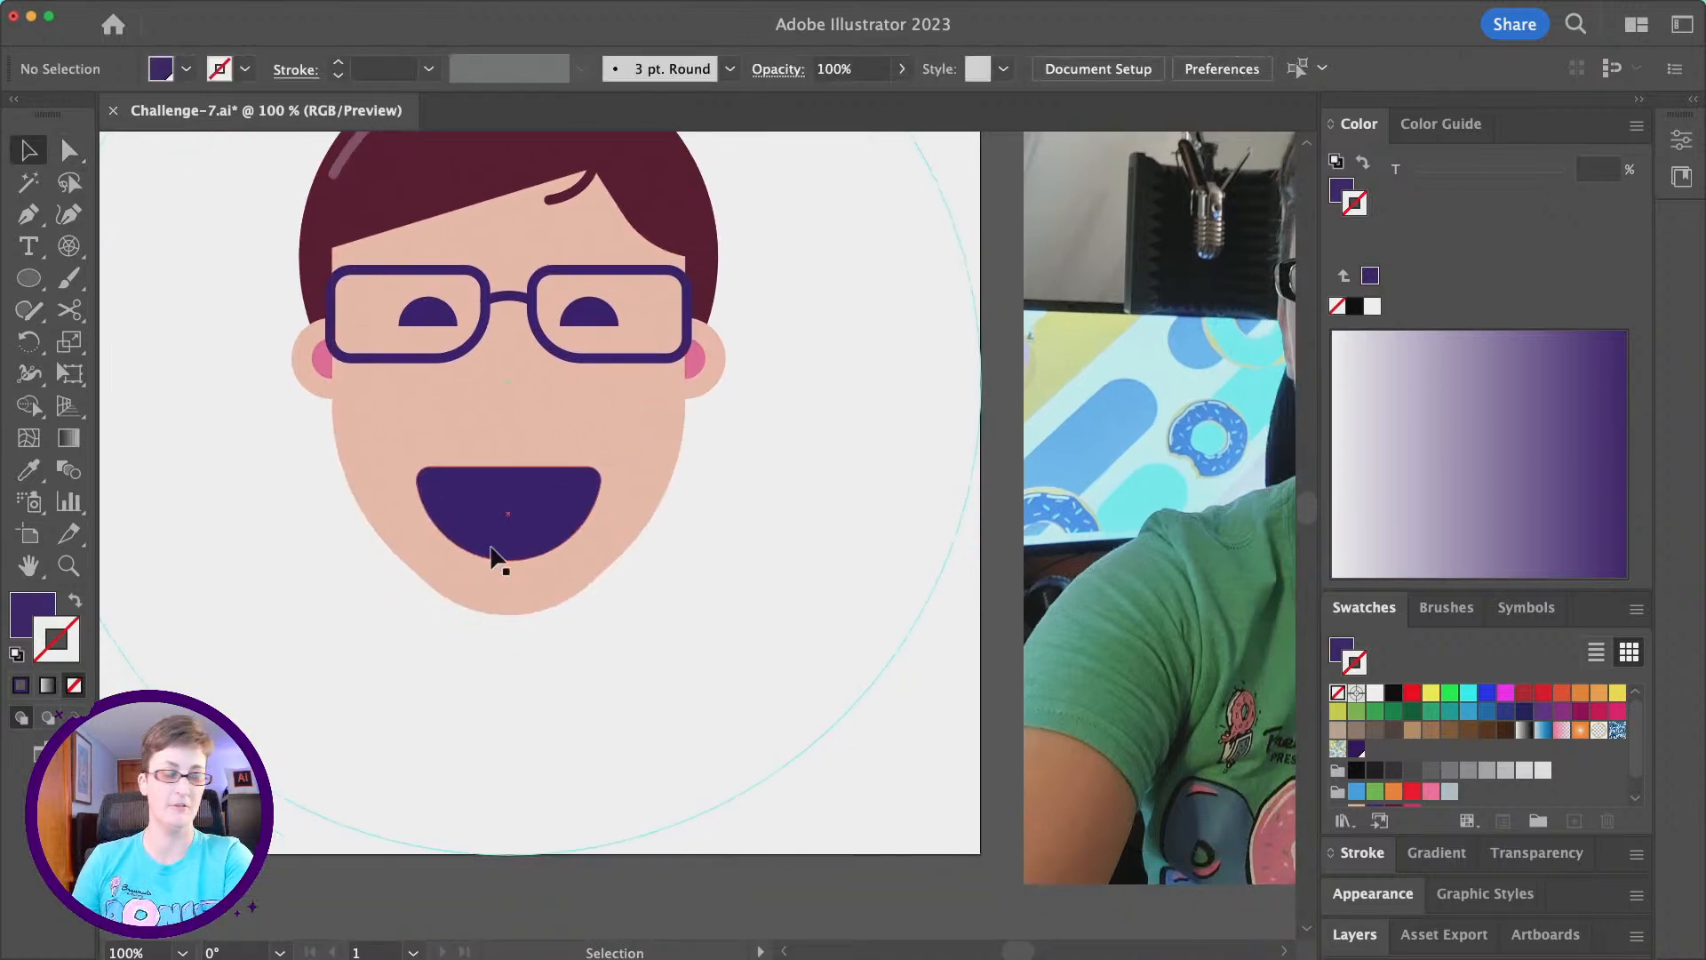
pyautogui.click(522, 534)
pyautogui.press('a')
pyautogui.press('super+c')
pyautogui.press('v')
pyautogui.press('super+f')
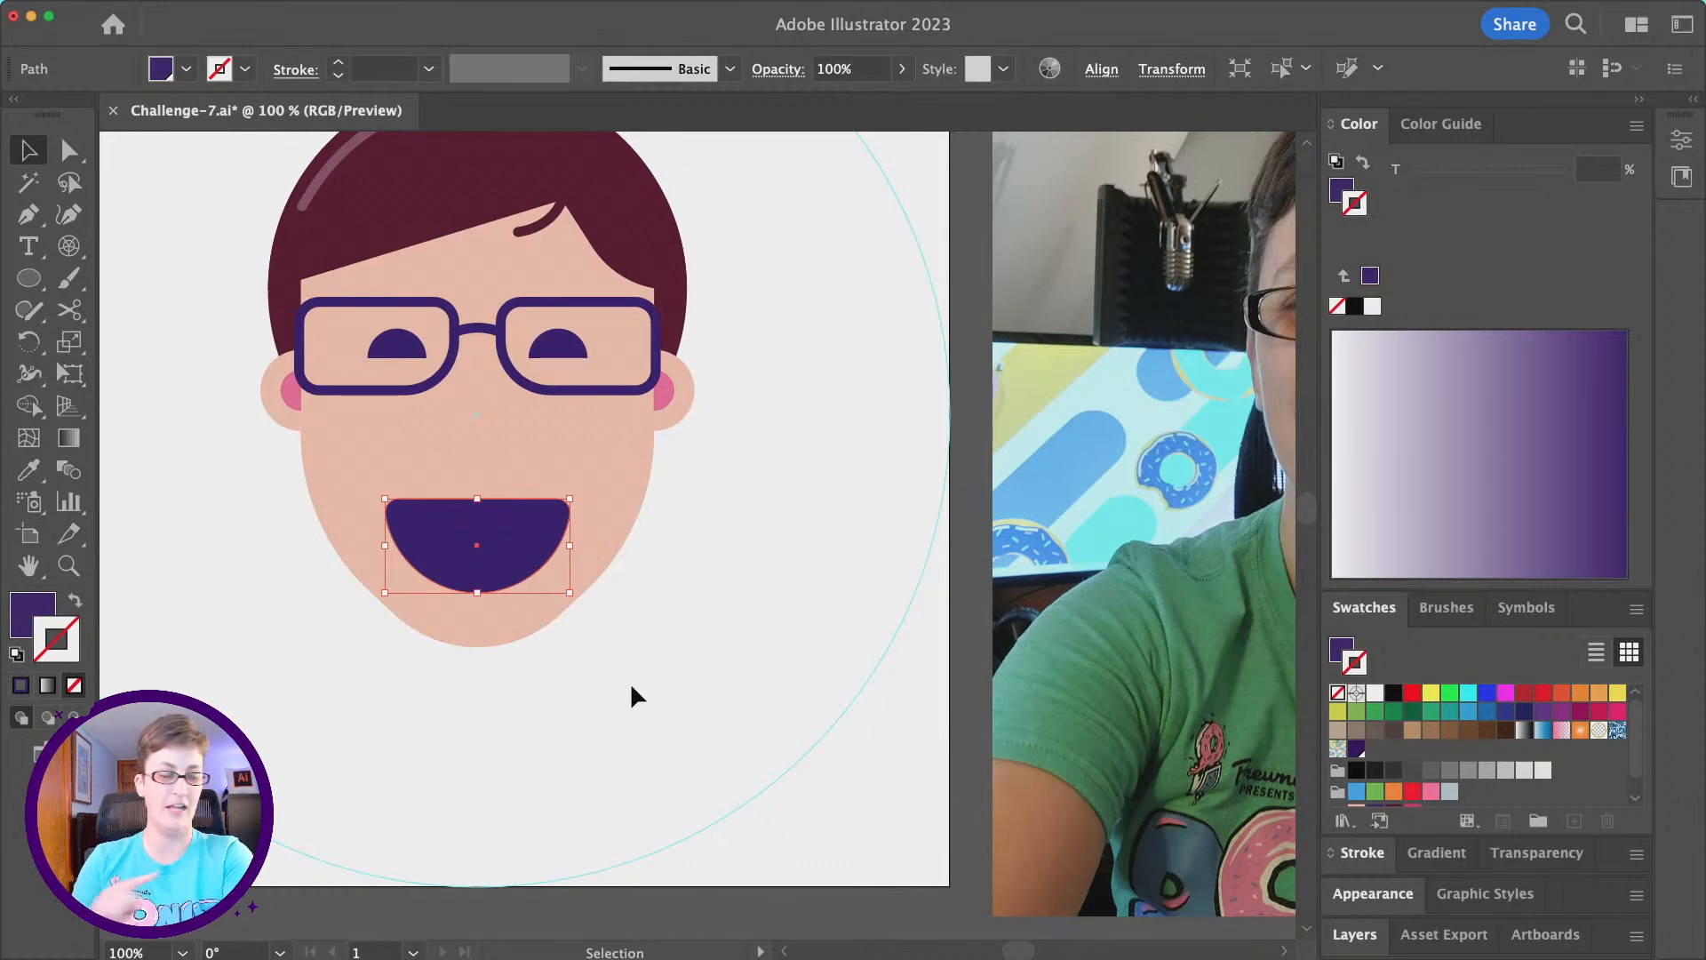
pyautogui.press('a')
pyautogui.press('v')
pyautogui.press('super+f')
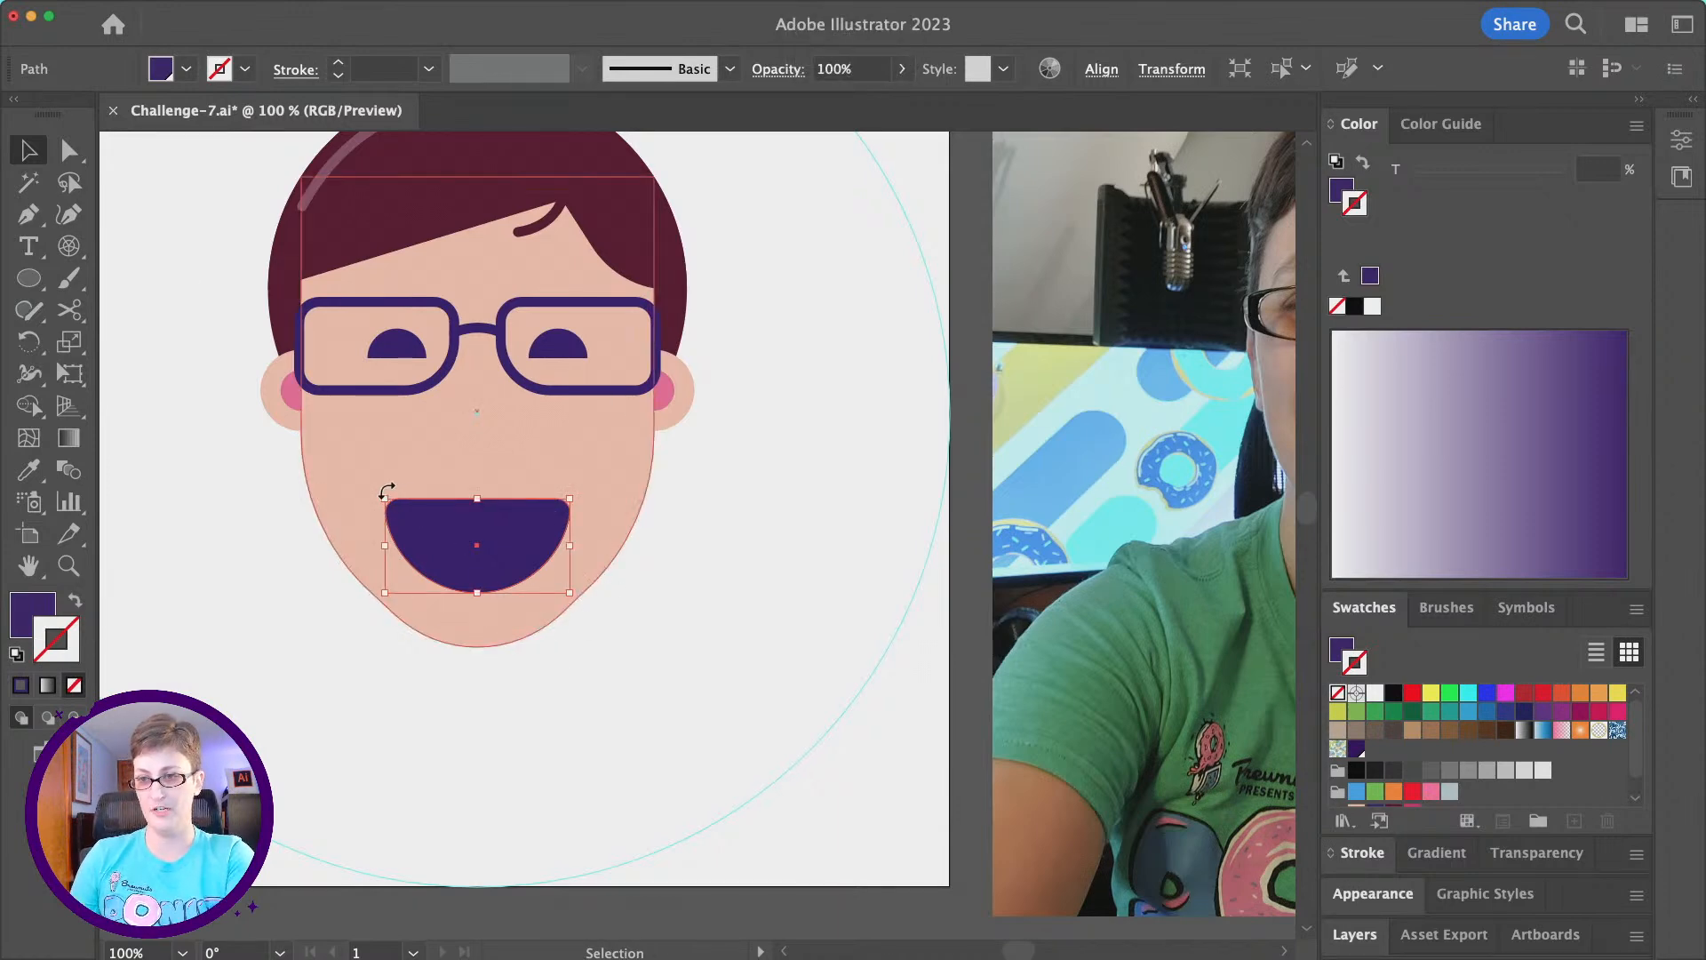
# - Rotate the front mouth copy 180° and place it lower so its curve overlaps the bottom of the mouth
pyautogui.moveTo(379, 490); pyautogui.dragTo(546, 613)
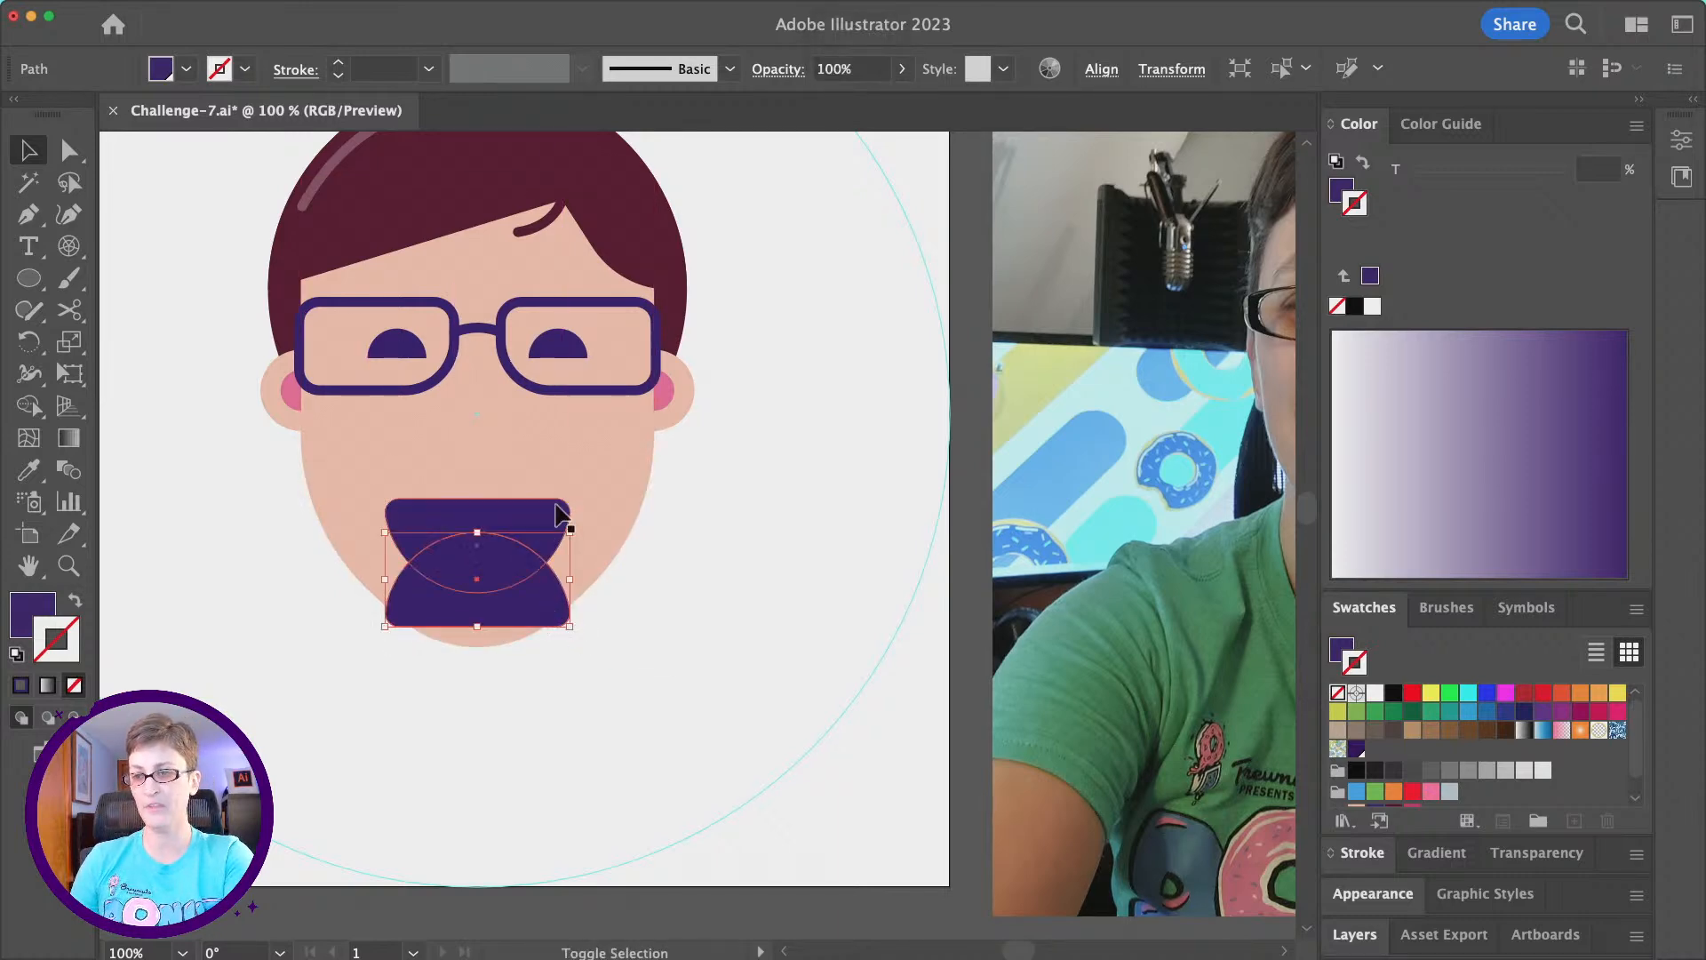
pyautogui.moveTo(560, 527)
pyautogui.mouseDown()
pyautogui.moveTo(541, 598)
pyautogui.moveTo(560, 533)
pyautogui.mouseUp()
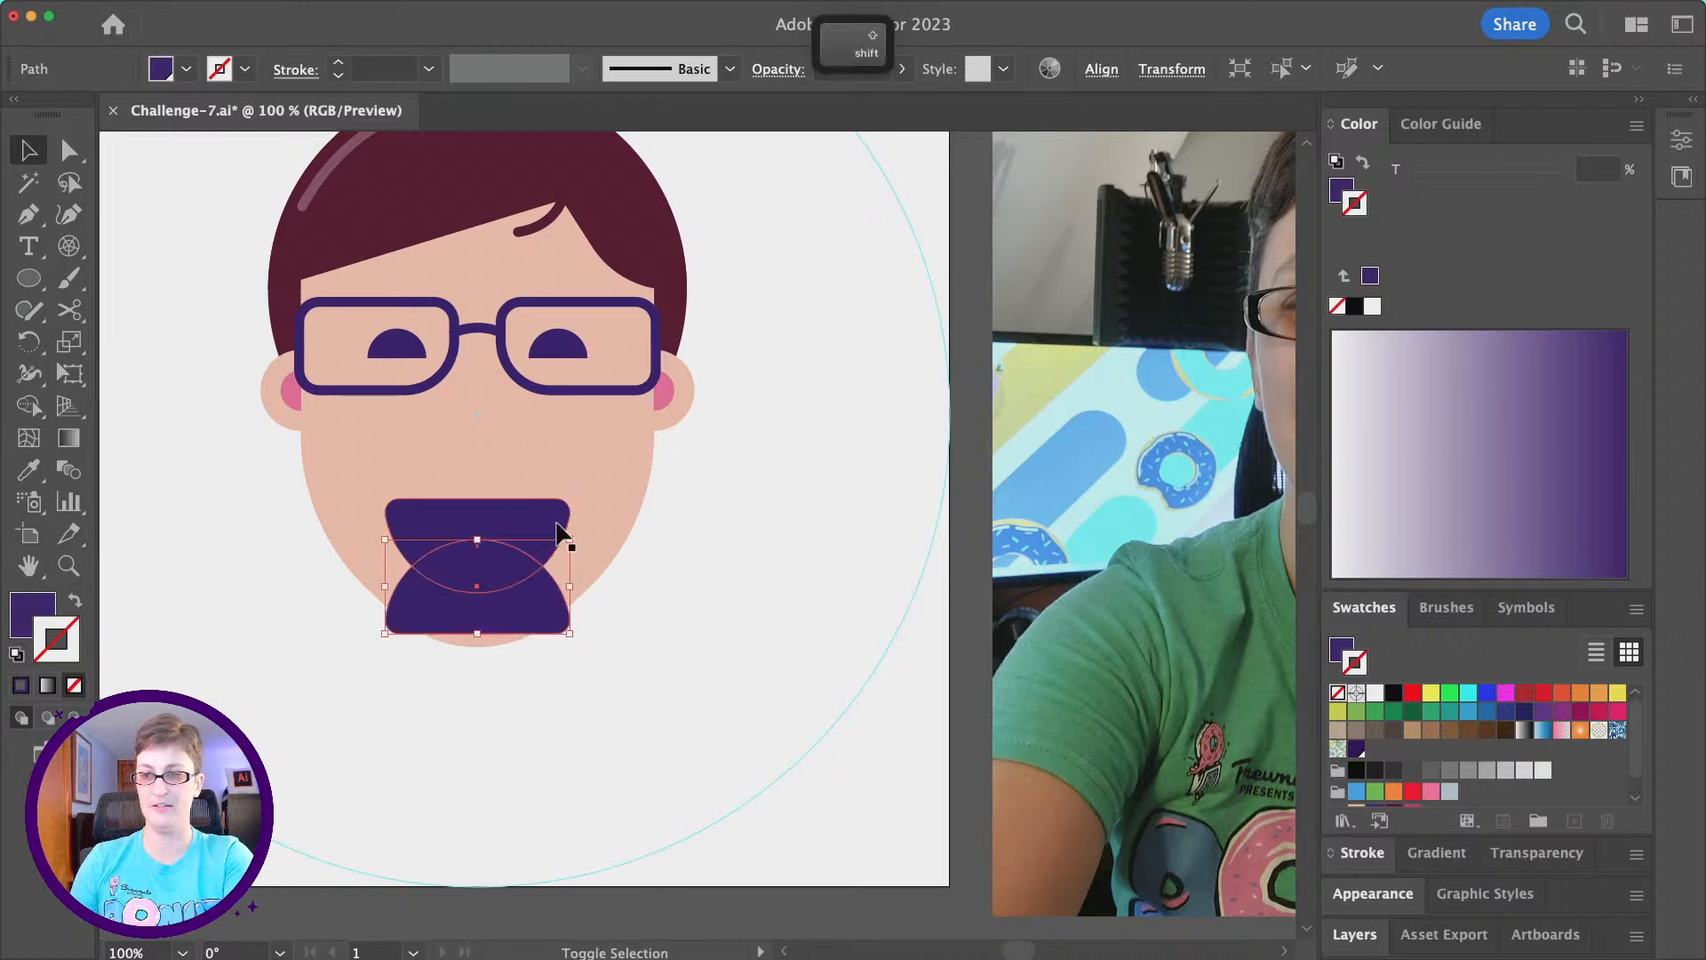
# - Intersect the flipped copy with the upright copy using Pathfinder to form a tongue shape inside the mouth
pyautogui.keyDown('shift'); pyautogui.click(560, 532); pyautogui.keyUp('shift')
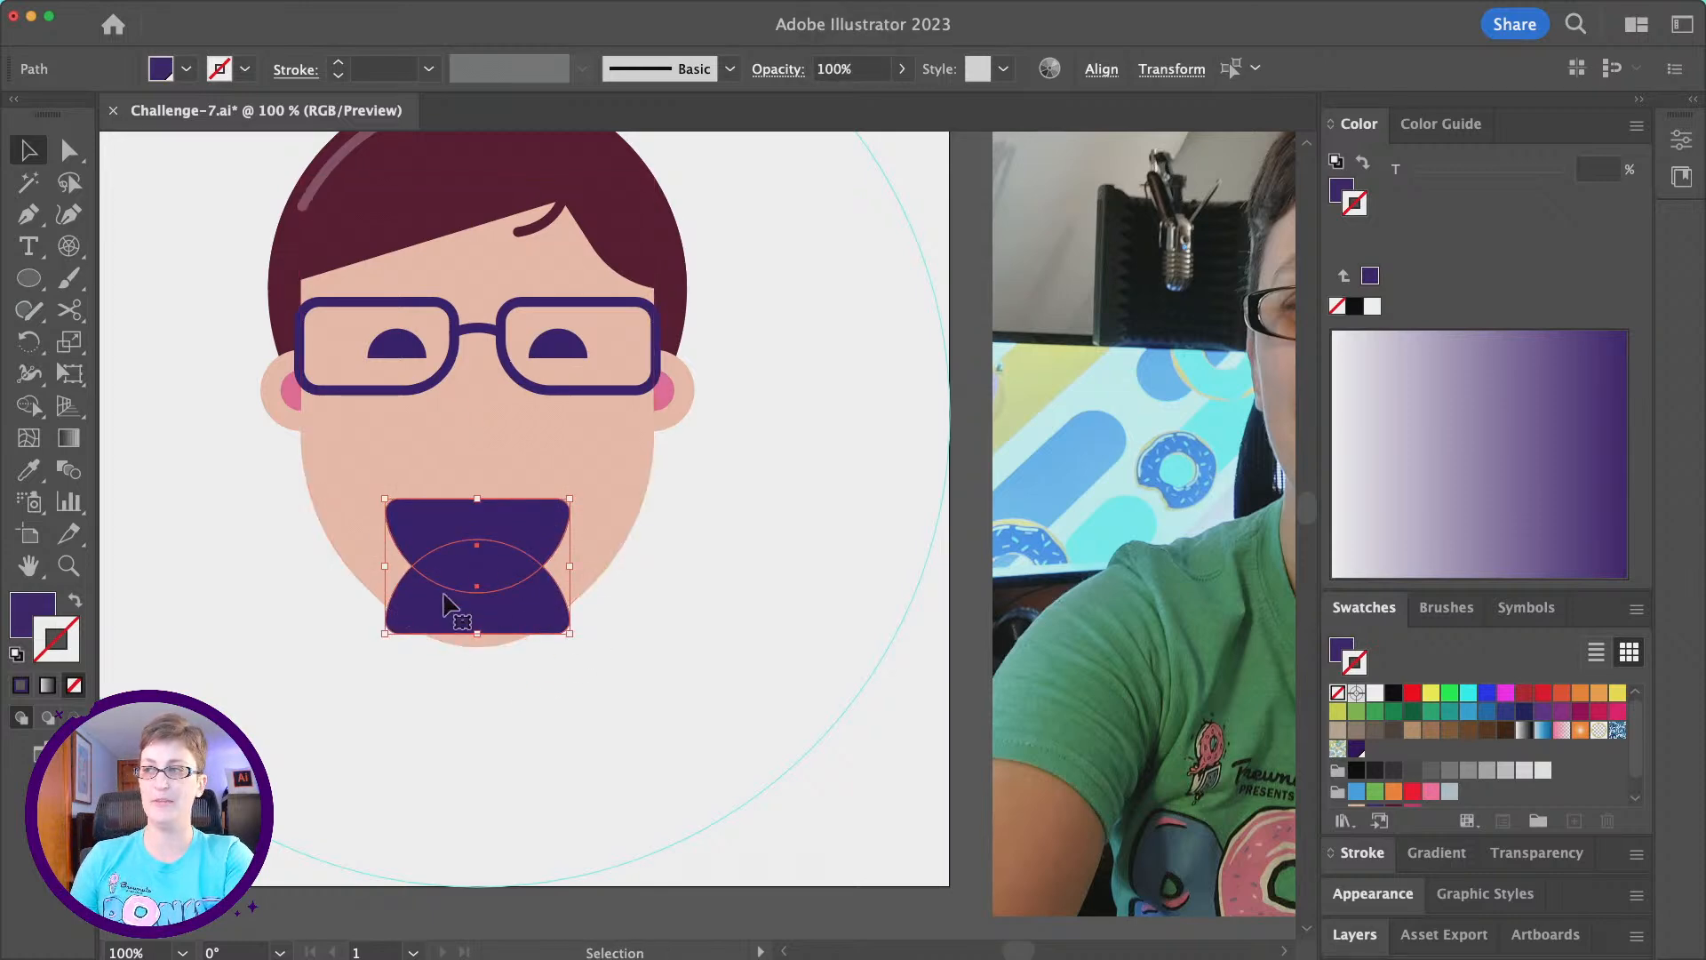
pyautogui.moveTo(320, 4)
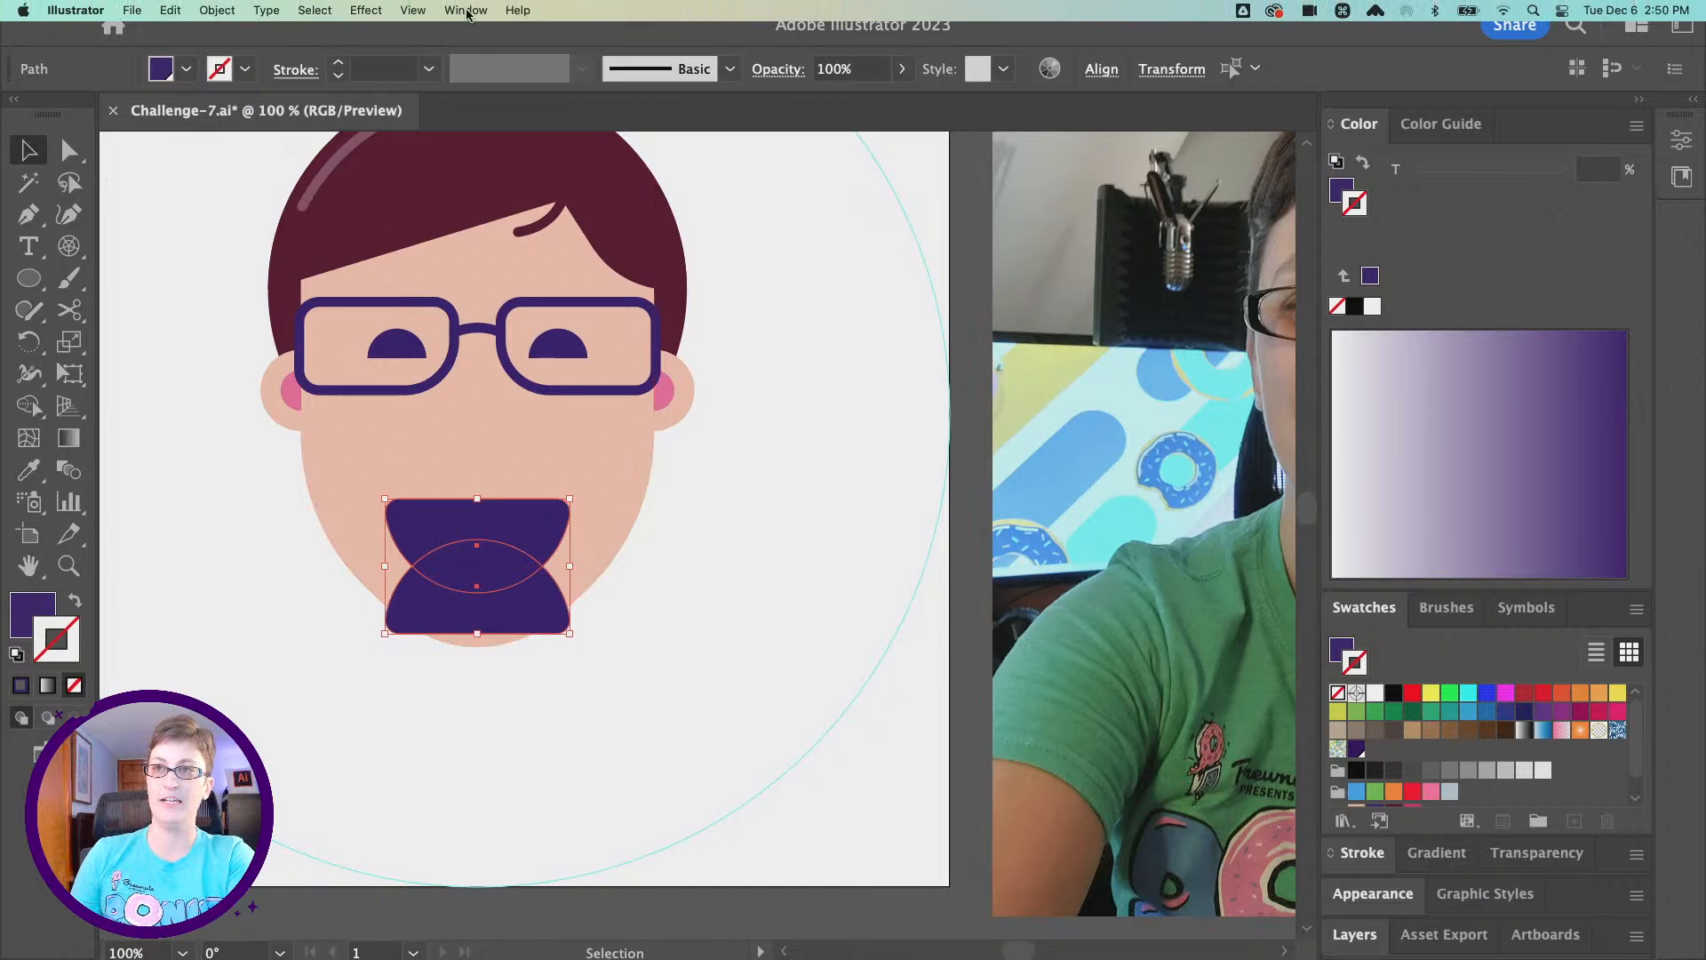
pyautogui.click(465, 11)
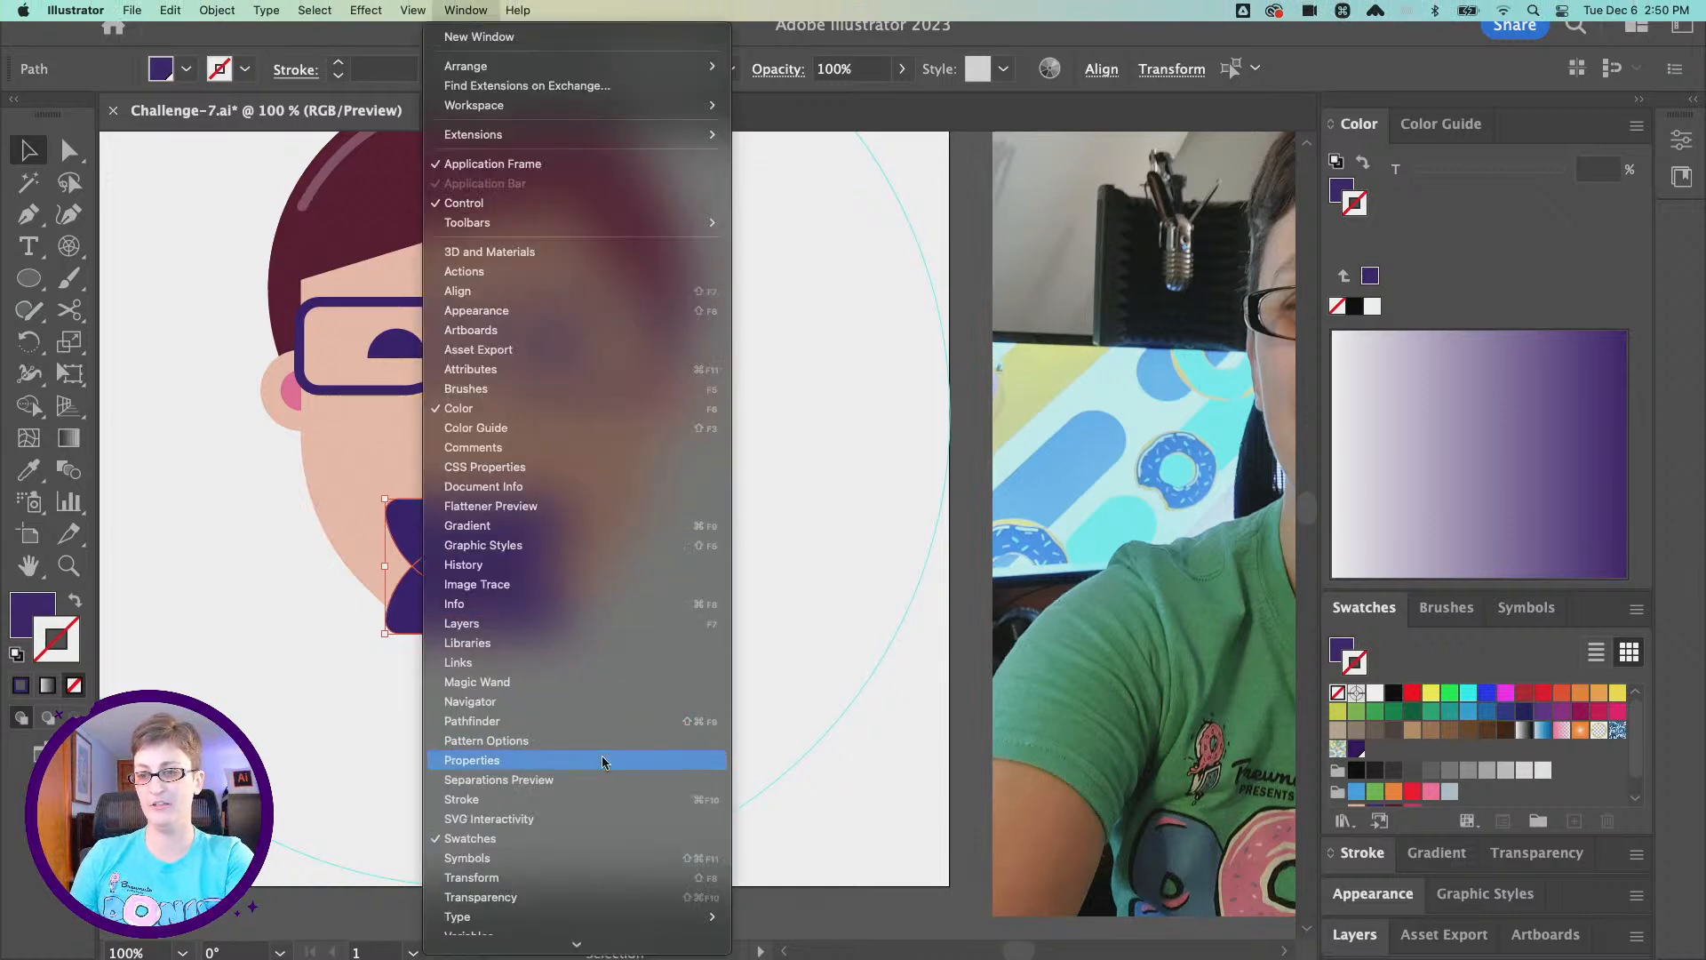
pyautogui.click(590, 722)
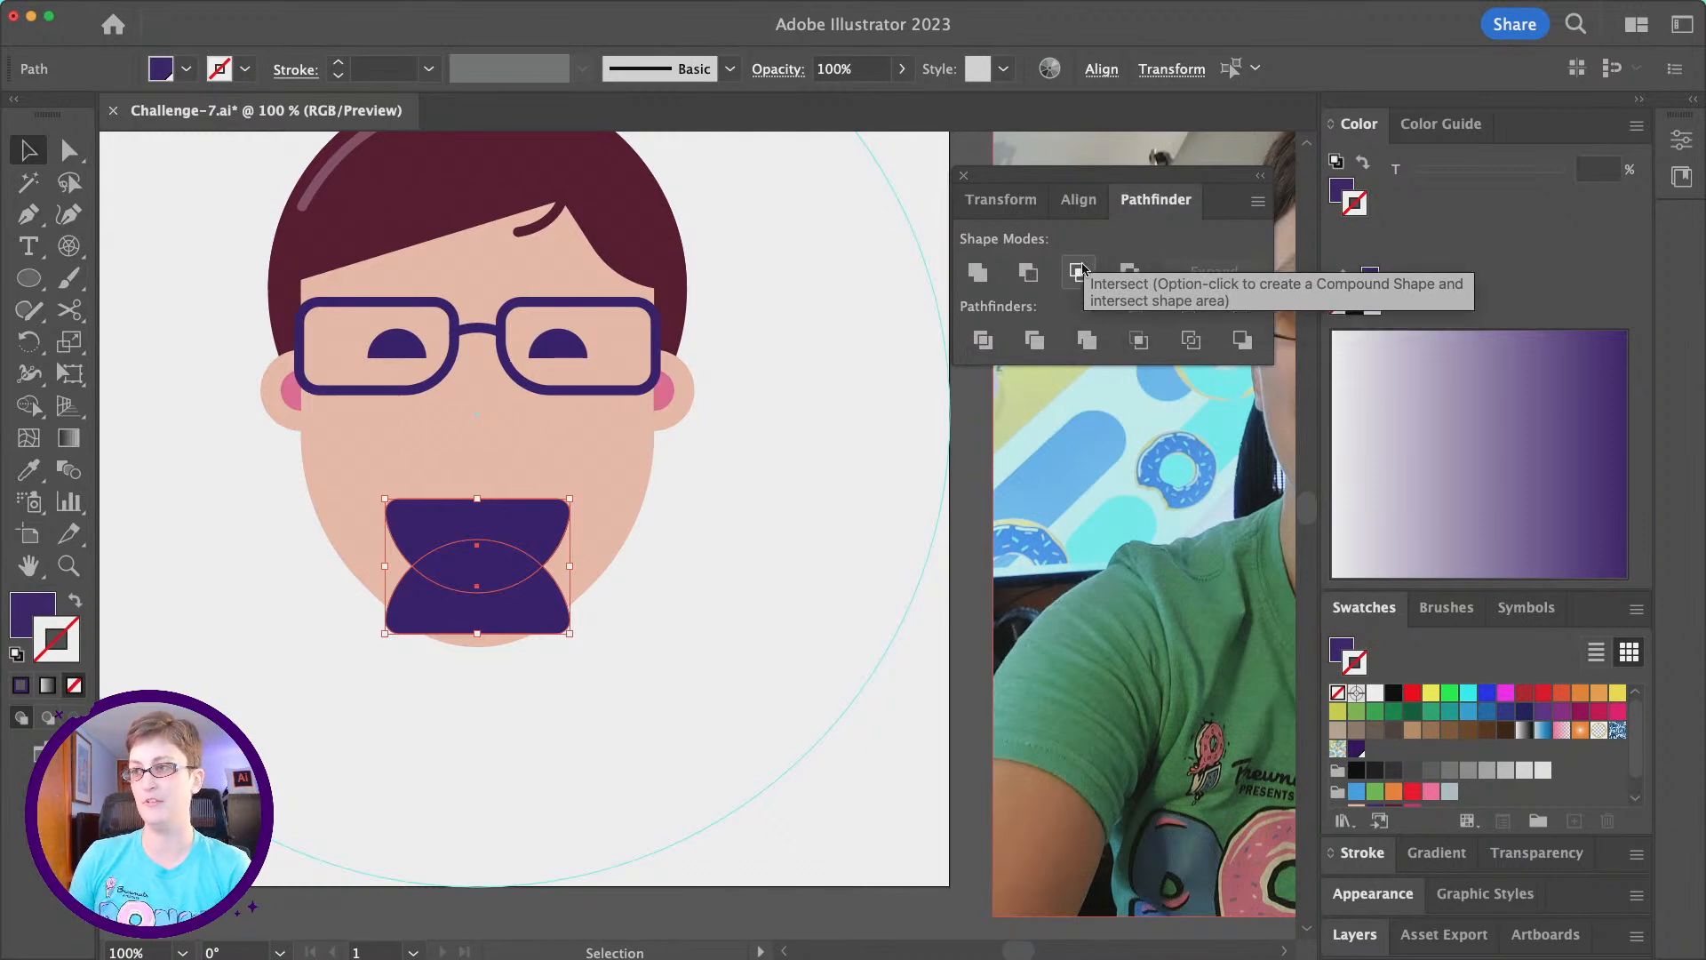
pyautogui.click(1081, 274)
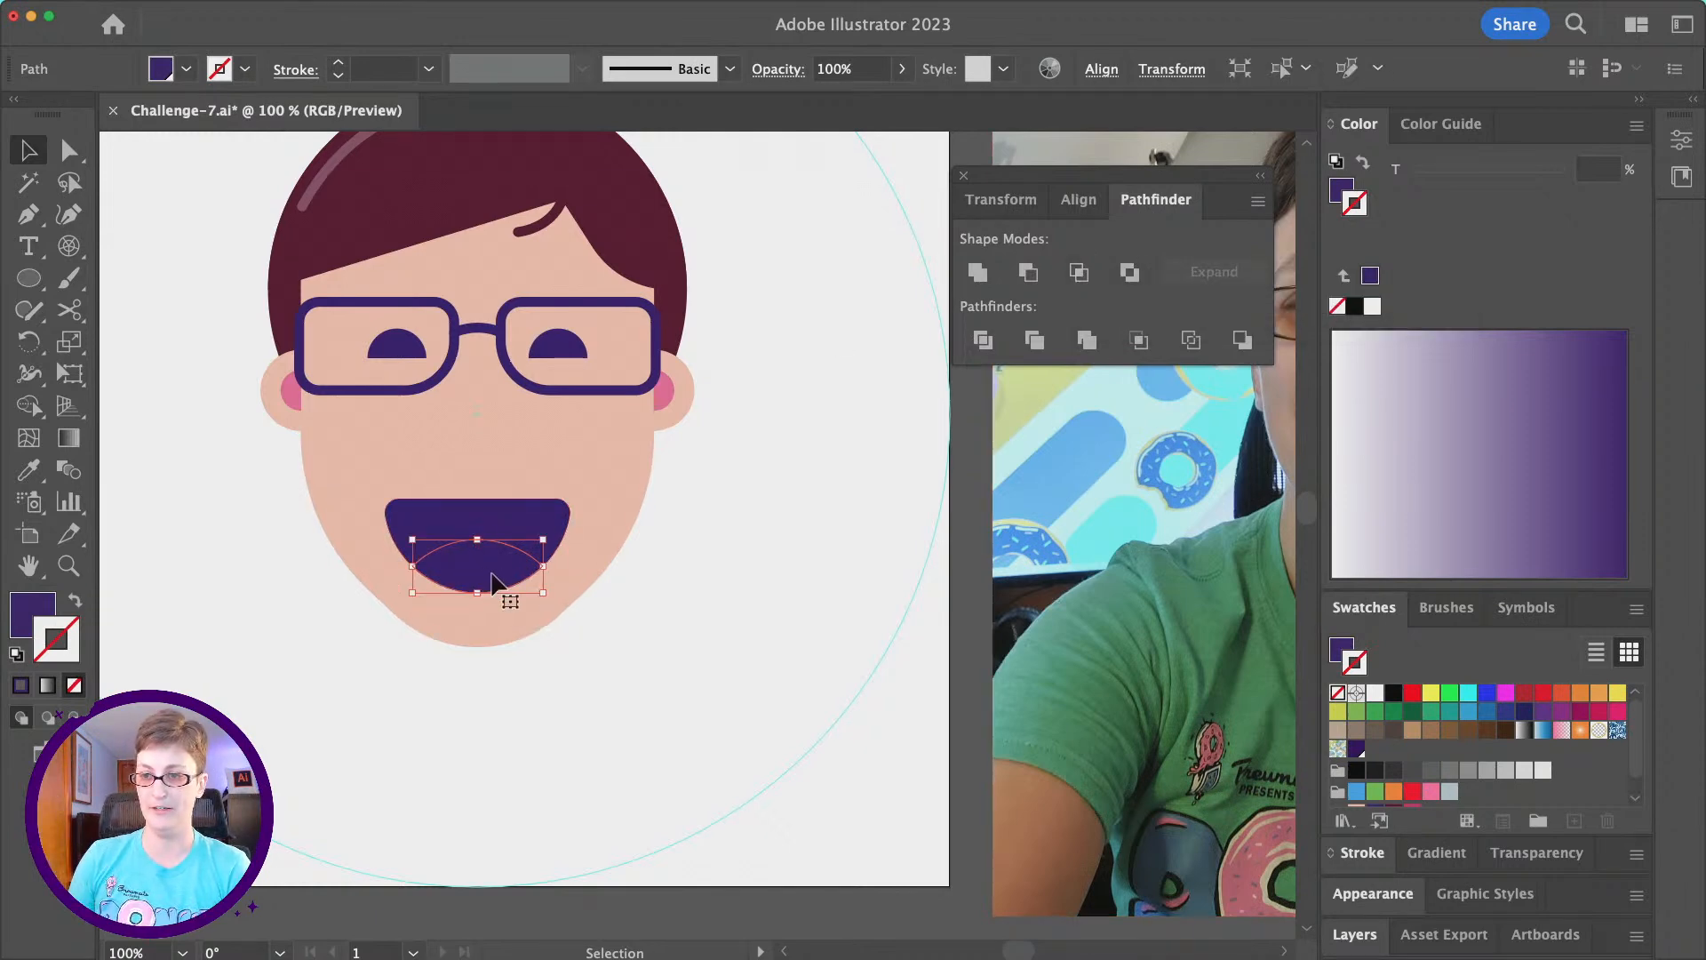
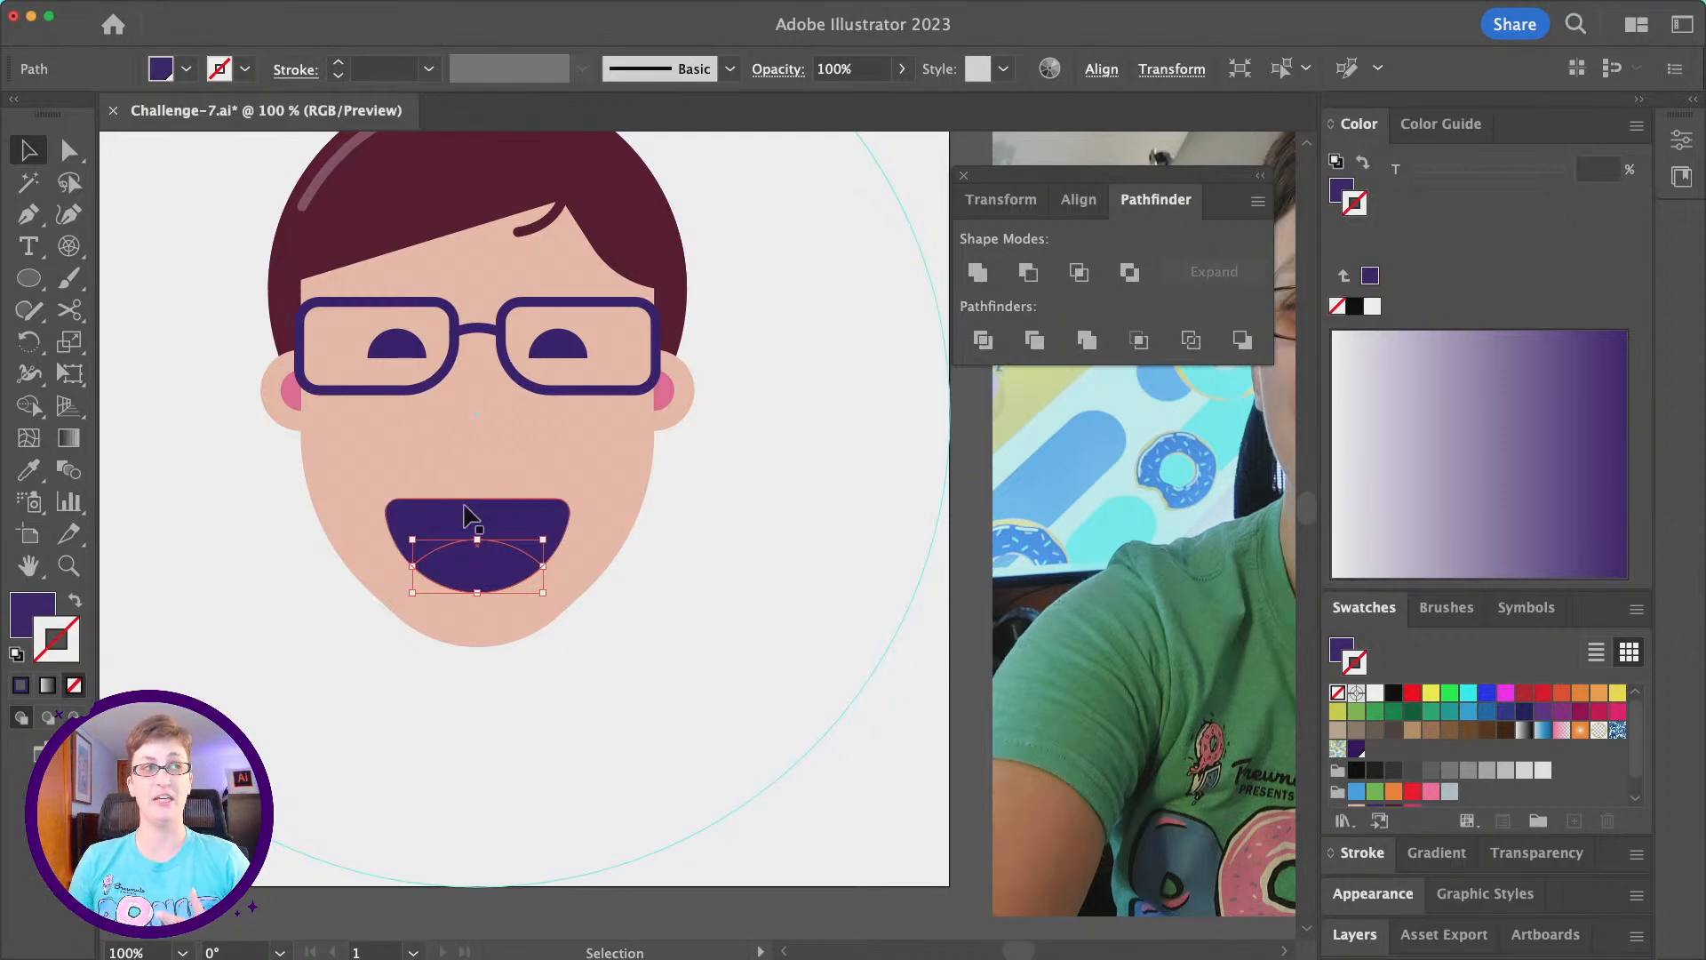
# - Fill the tongue shape with the palette's pink swatch and deselect it
pyautogui.click(1344, 189)
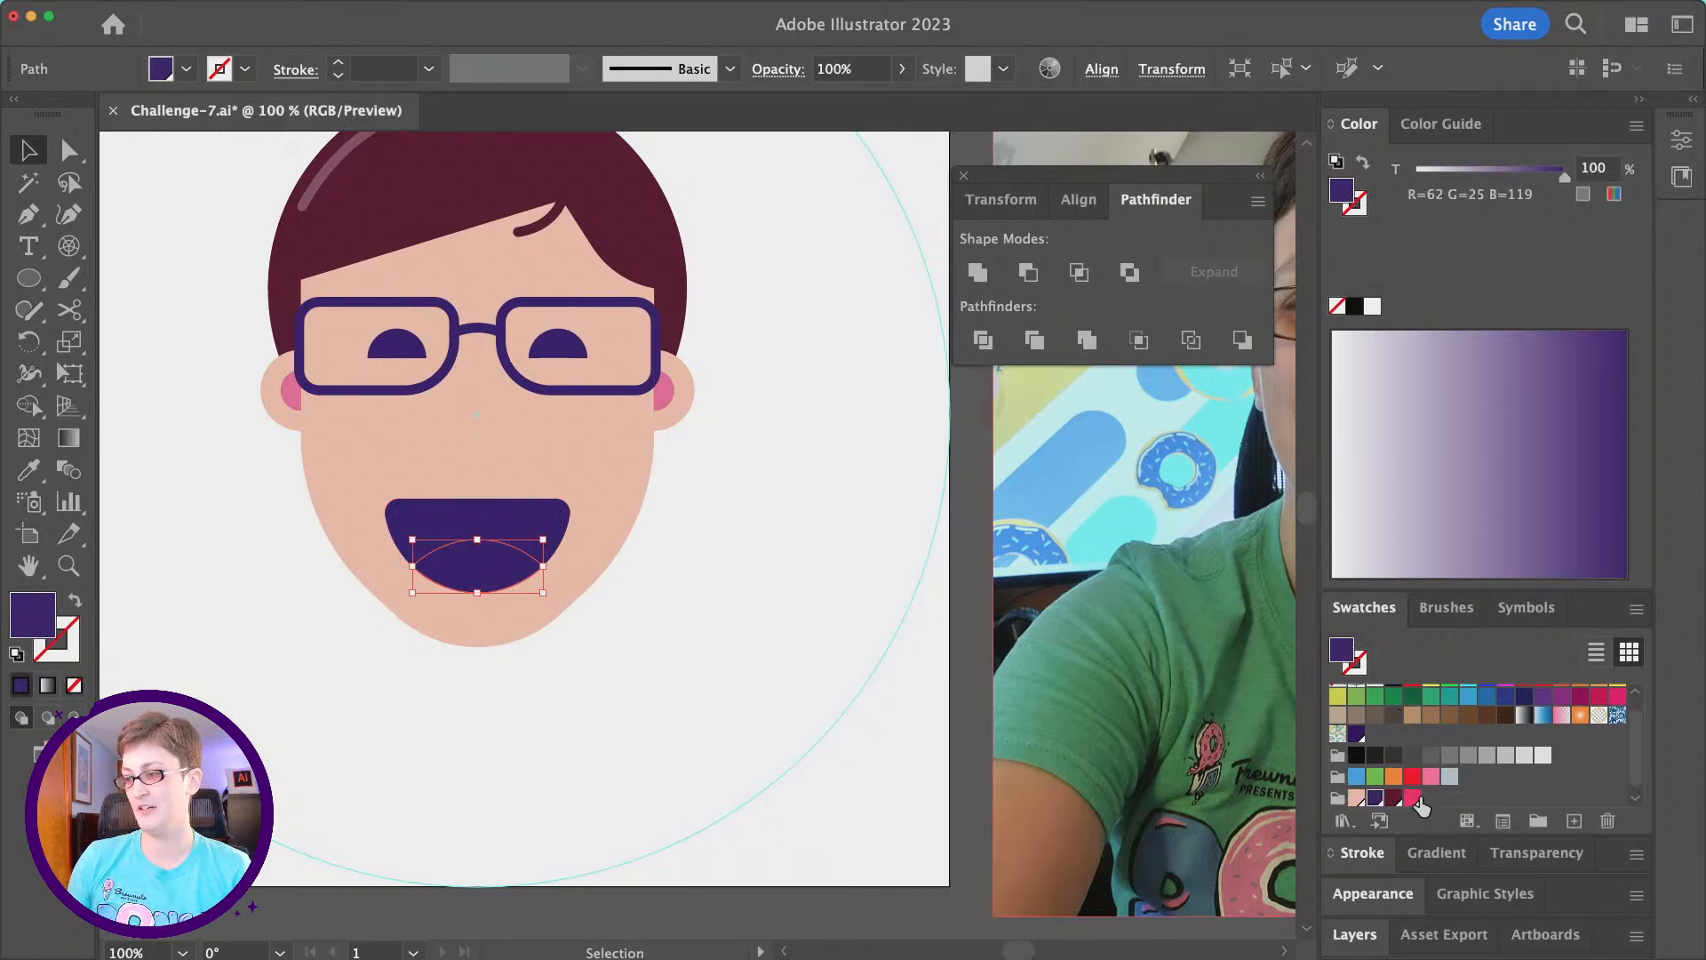
pyautogui.click(1415, 797)
pyautogui.click(898, 780)
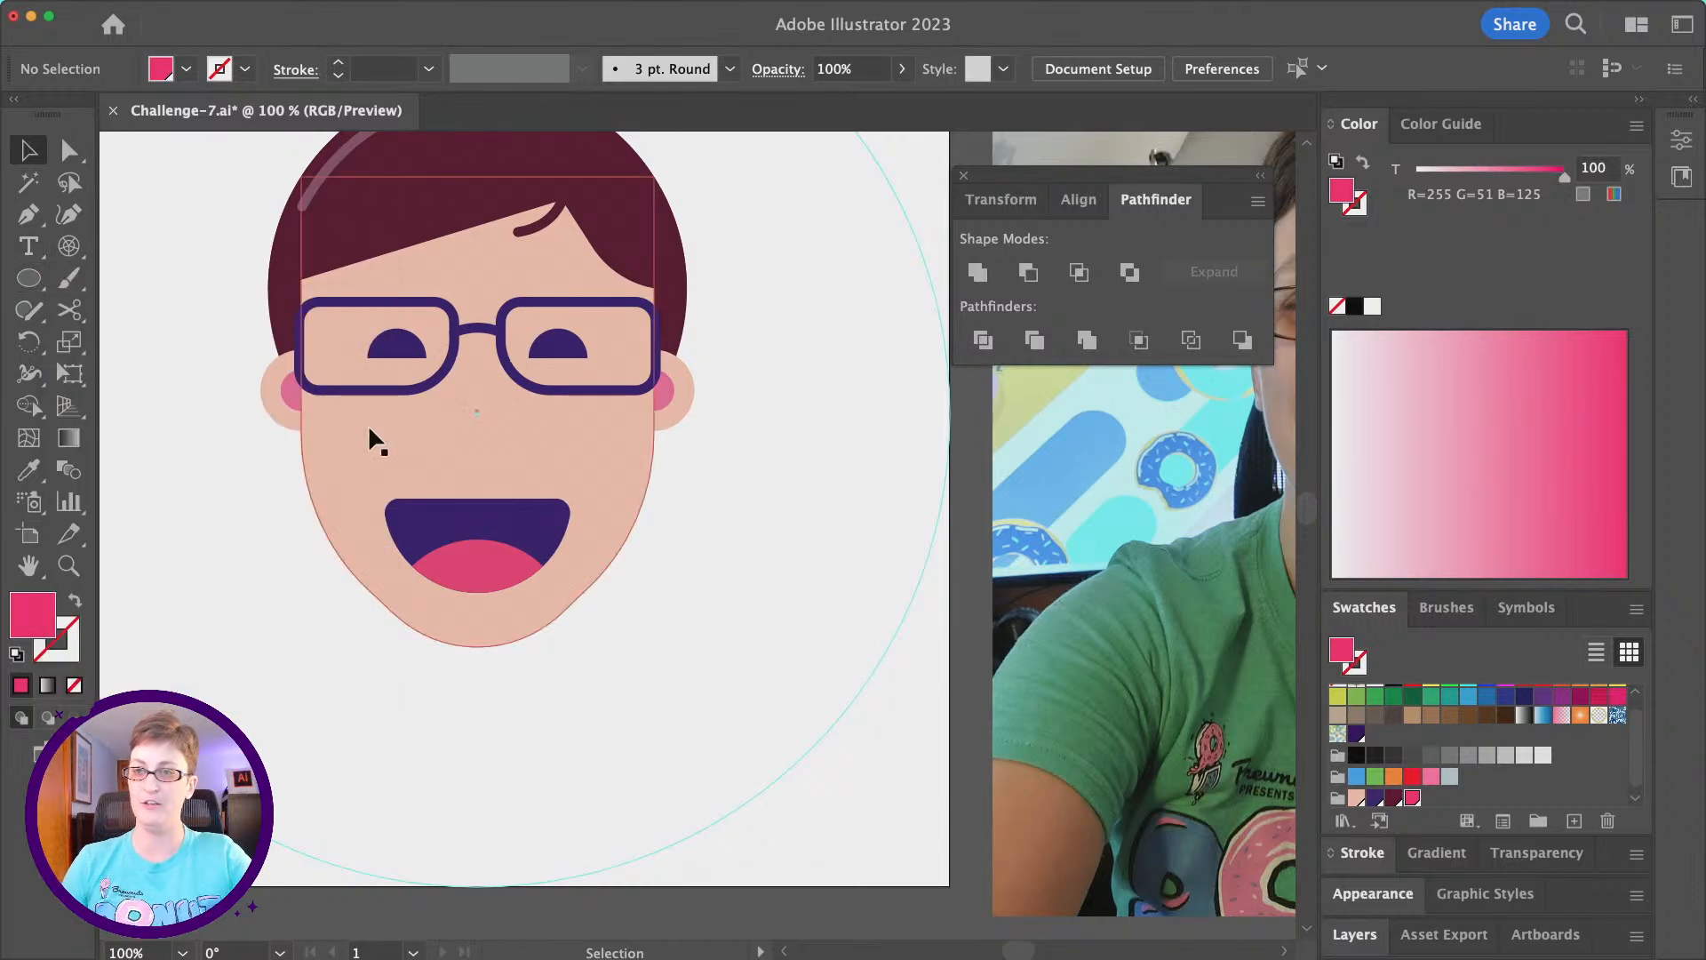
# - Draw an upright five-sided polygon on the empty artboard area beside the hair with the Polygon tool
pyautogui.click(27, 279)
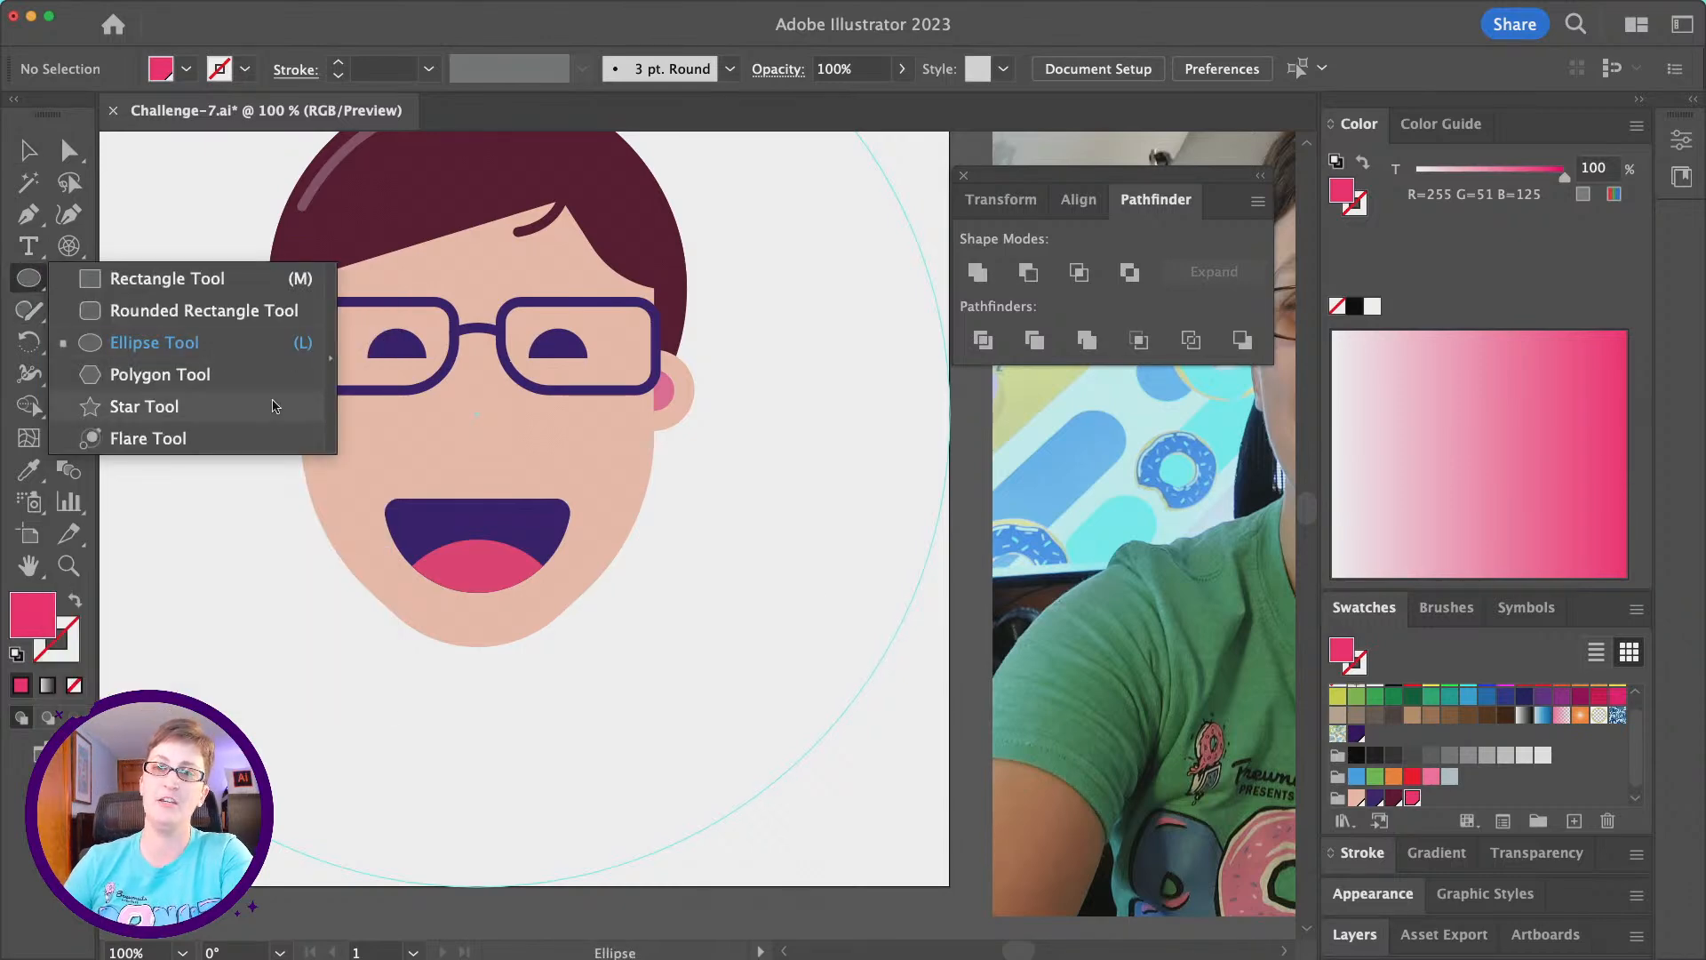
pyautogui.click(270, 389)
pyautogui.hscroll(-4, 267, 381)
pyautogui.scroll(2, 267, 381)
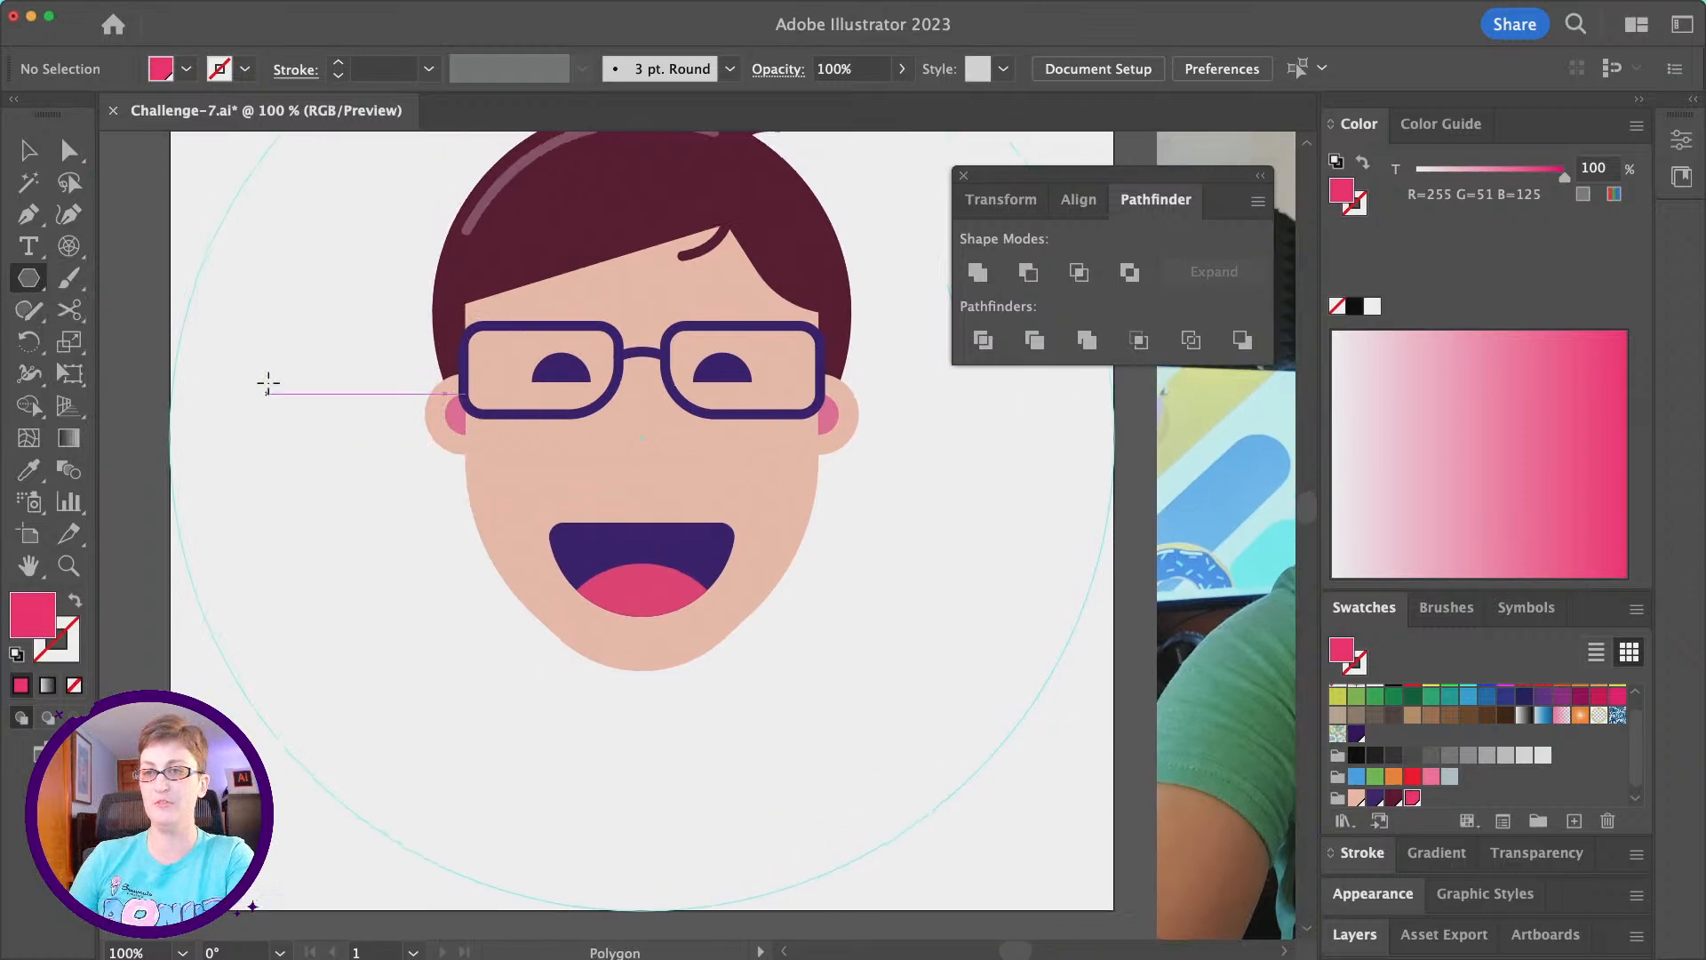
pyautogui.moveTo(316, 335); pyautogui.dragTo(318, 414)
pyautogui.press('Up')
pyautogui.press('Up')
pyautogui.press('Up')
pyautogui.press('Up')
pyautogui.press('Up')
pyautogui.press('Up')
pyautogui.press('Down')
pyautogui.press('Down')
pyautogui.press('Down')
pyautogui.press('Down')
pyautogui.press('Down')
pyautogui.press('Down')
pyautogui.press('Down')
pyautogui.press('Down')
pyautogui.press('Up')
pyautogui.press('Up')
pyautogui.press('Up')
pyautogui.press('Up')
pyautogui.press('Up')
pyautogui.press('Up')
pyautogui.press('Down')
pyautogui.press('Down')
pyautogui.press('Down')
pyautogui.press('Down')
pyautogui.press('Down')
pyautogui.press('Down')
pyautogui.press('Up')
pyautogui.press('Up')
pyautogui.press('shift')
# - Rotate the pentagon 180° so it points down, and copy the glasses' 6 pt purple stroke without fill onto it
pyautogui.click(36, 151)
pyautogui.click(36, 151)
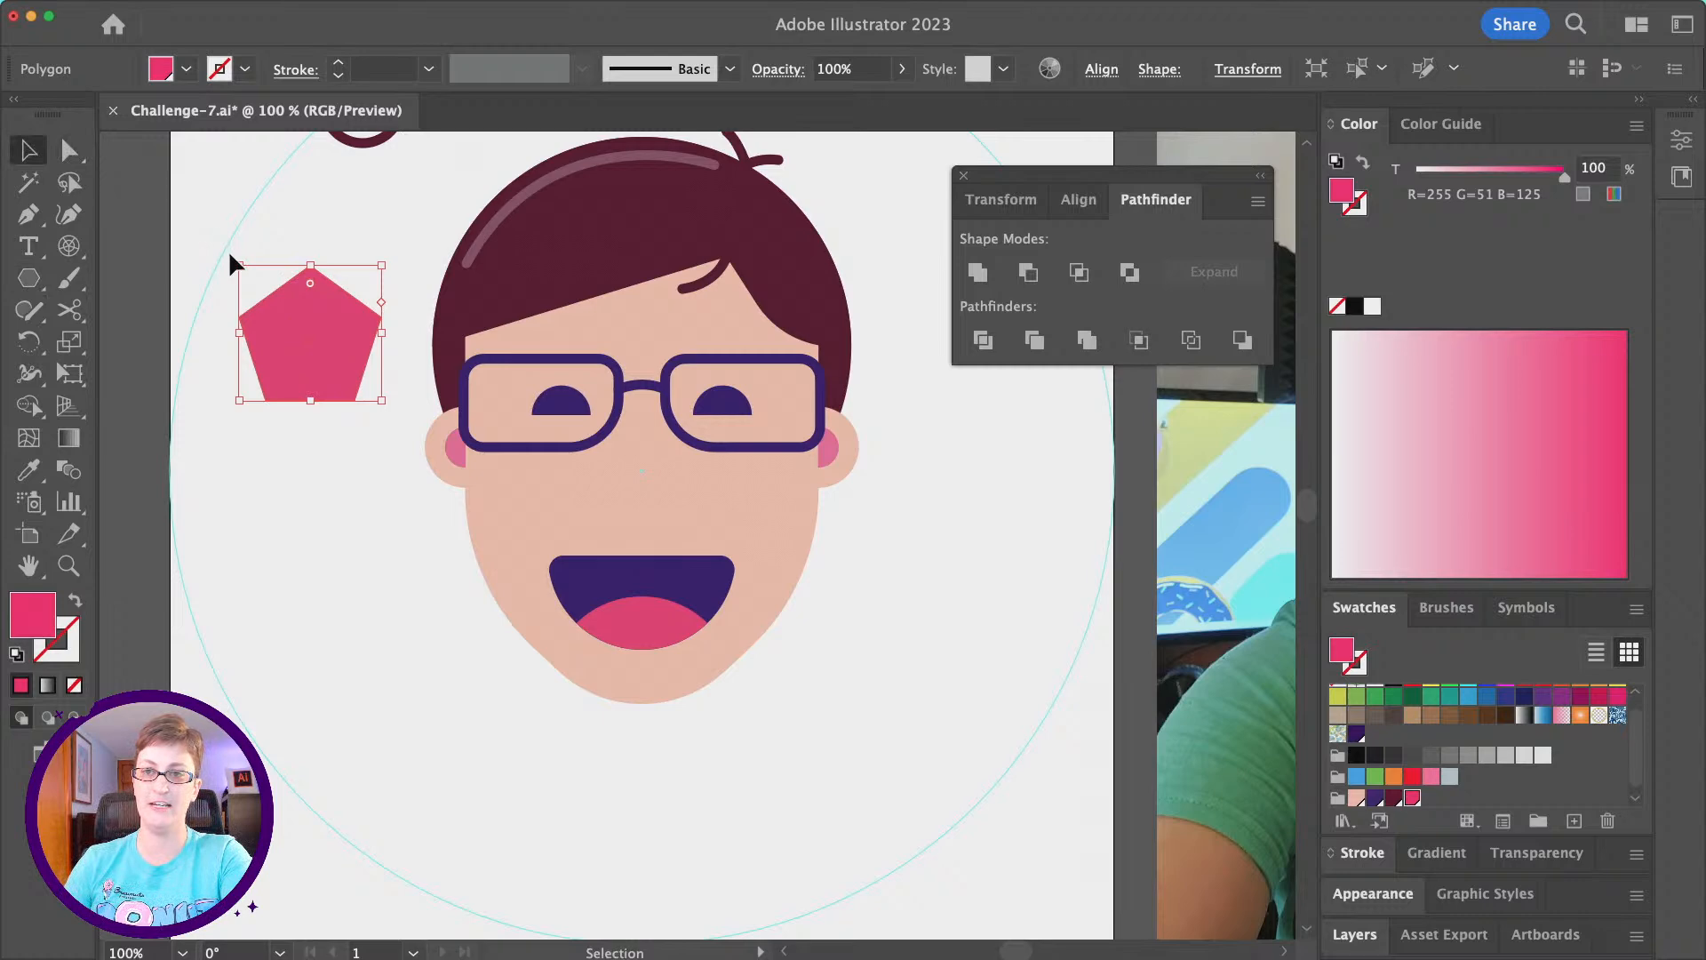
pyautogui.moveTo(237, 260); pyautogui.dragTo(424, 516)
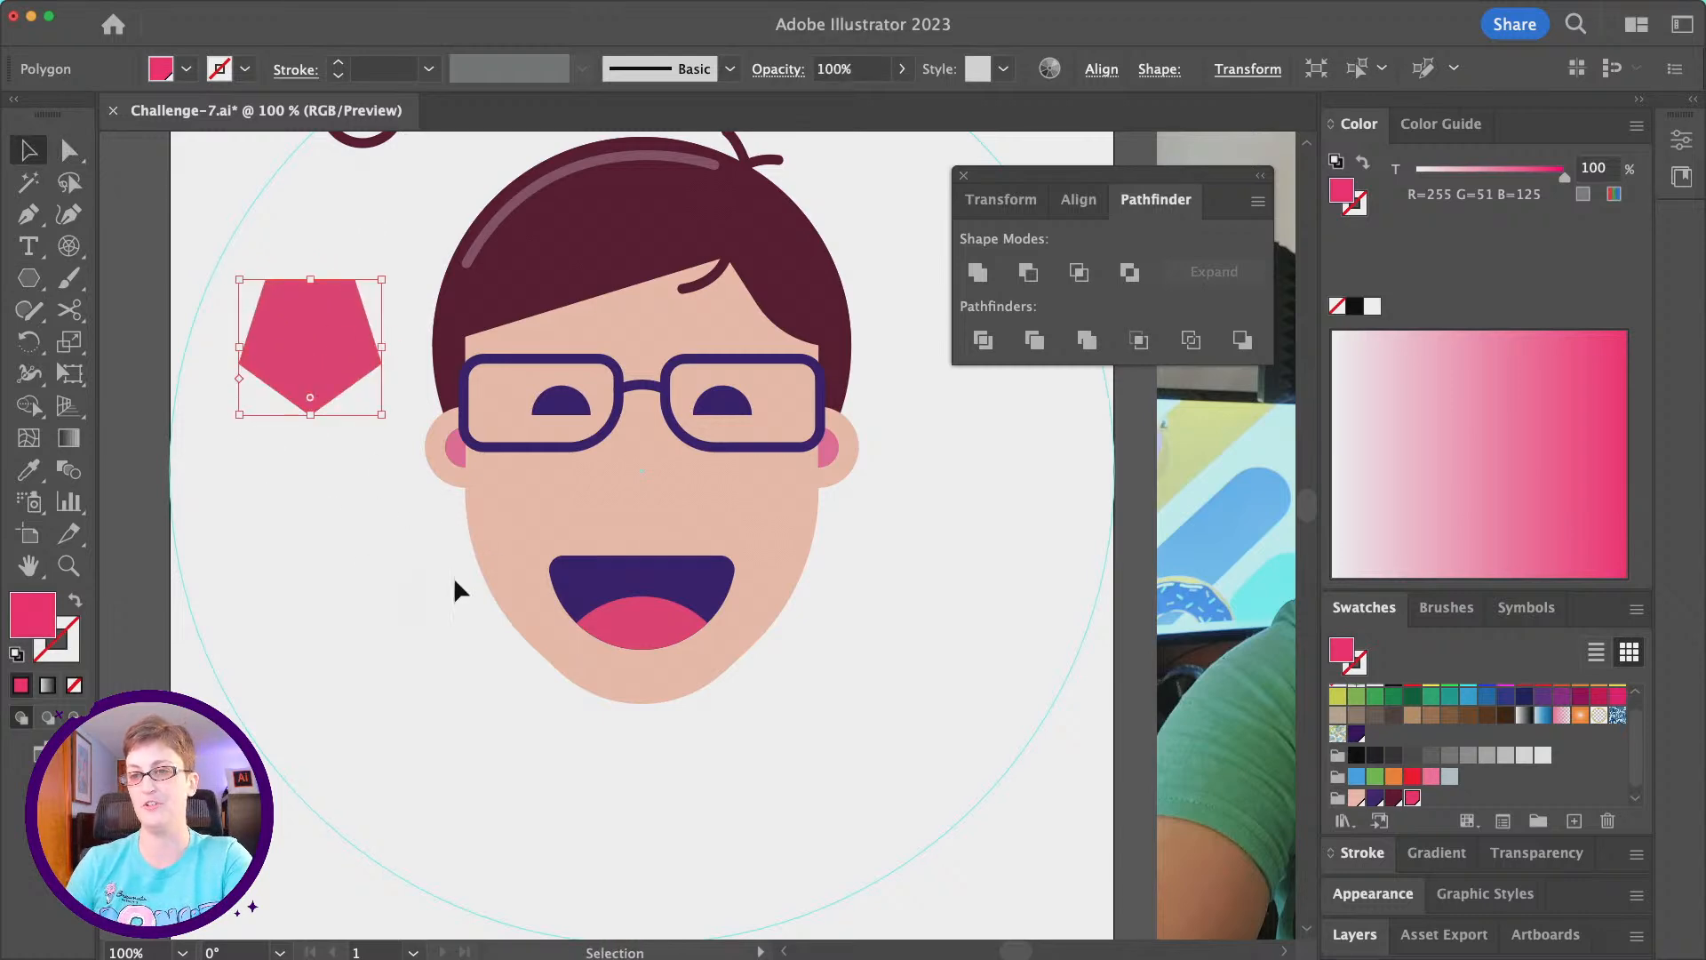
pyautogui.click(28, 469)
pyautogui.click(493, 358)
# - Move the pentagon to the centre of the face and scale it down to fit between the glasses and the mouth
pyautogui.press('v')
pyautogui.moveTo(371, 378); pyautogui.dragTo(700, 476)
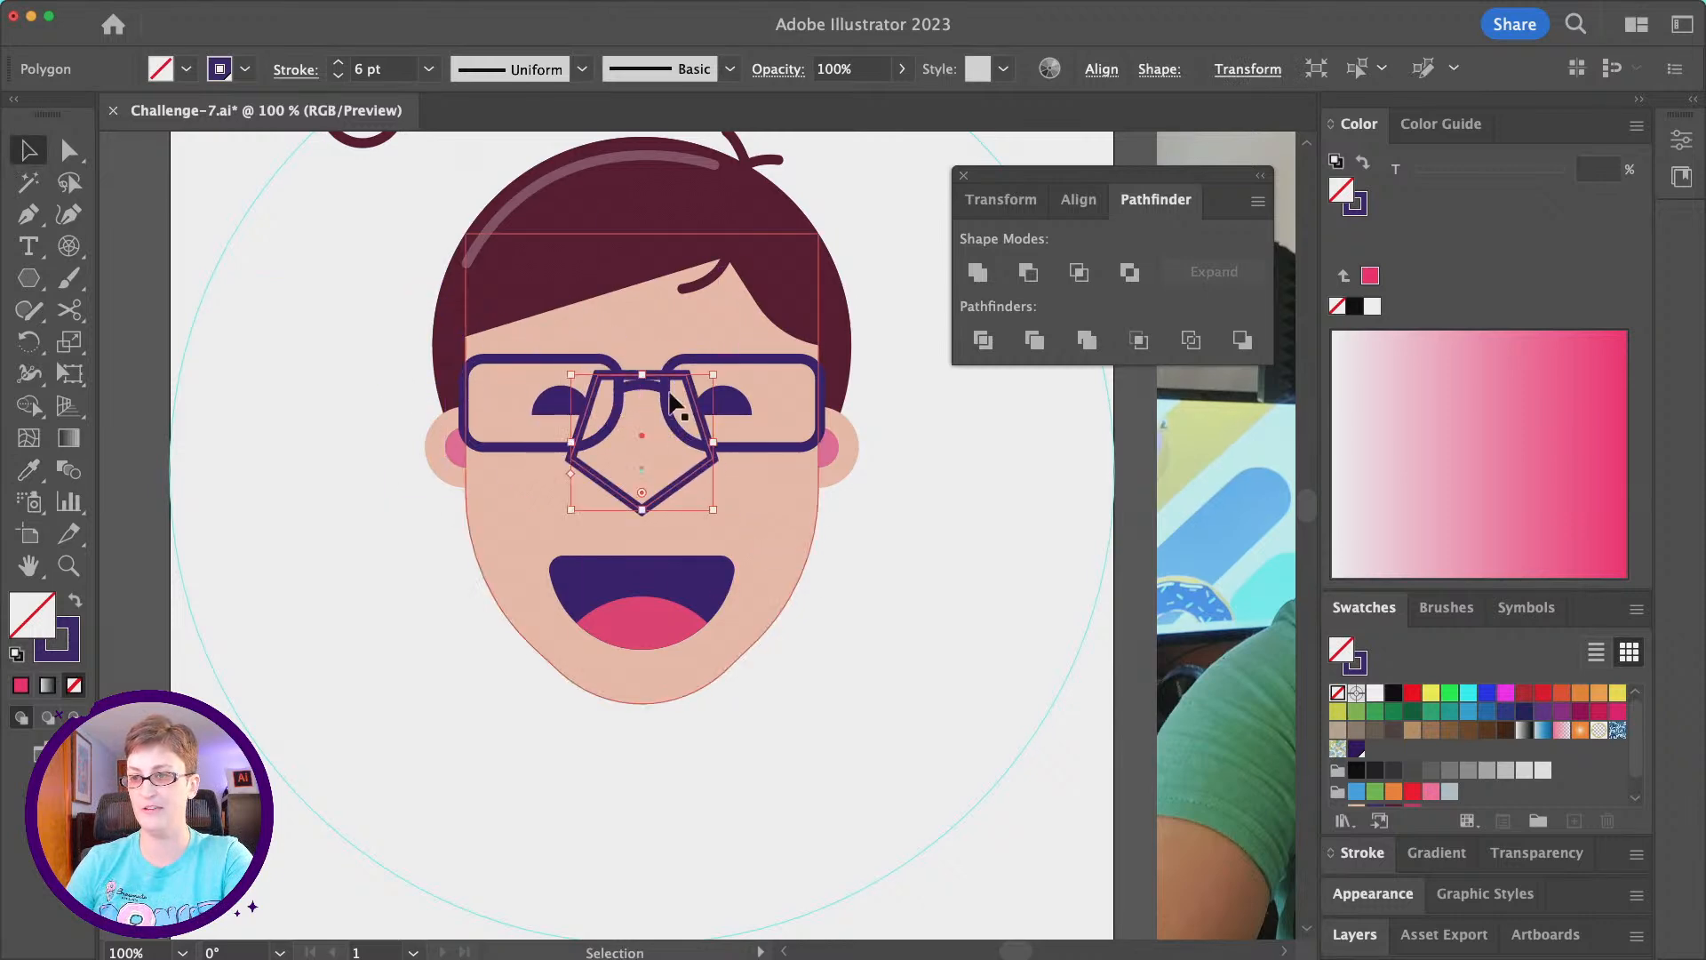
pyautogui.moveTo(646, 373); pyautogui.dragTo(658, 463)
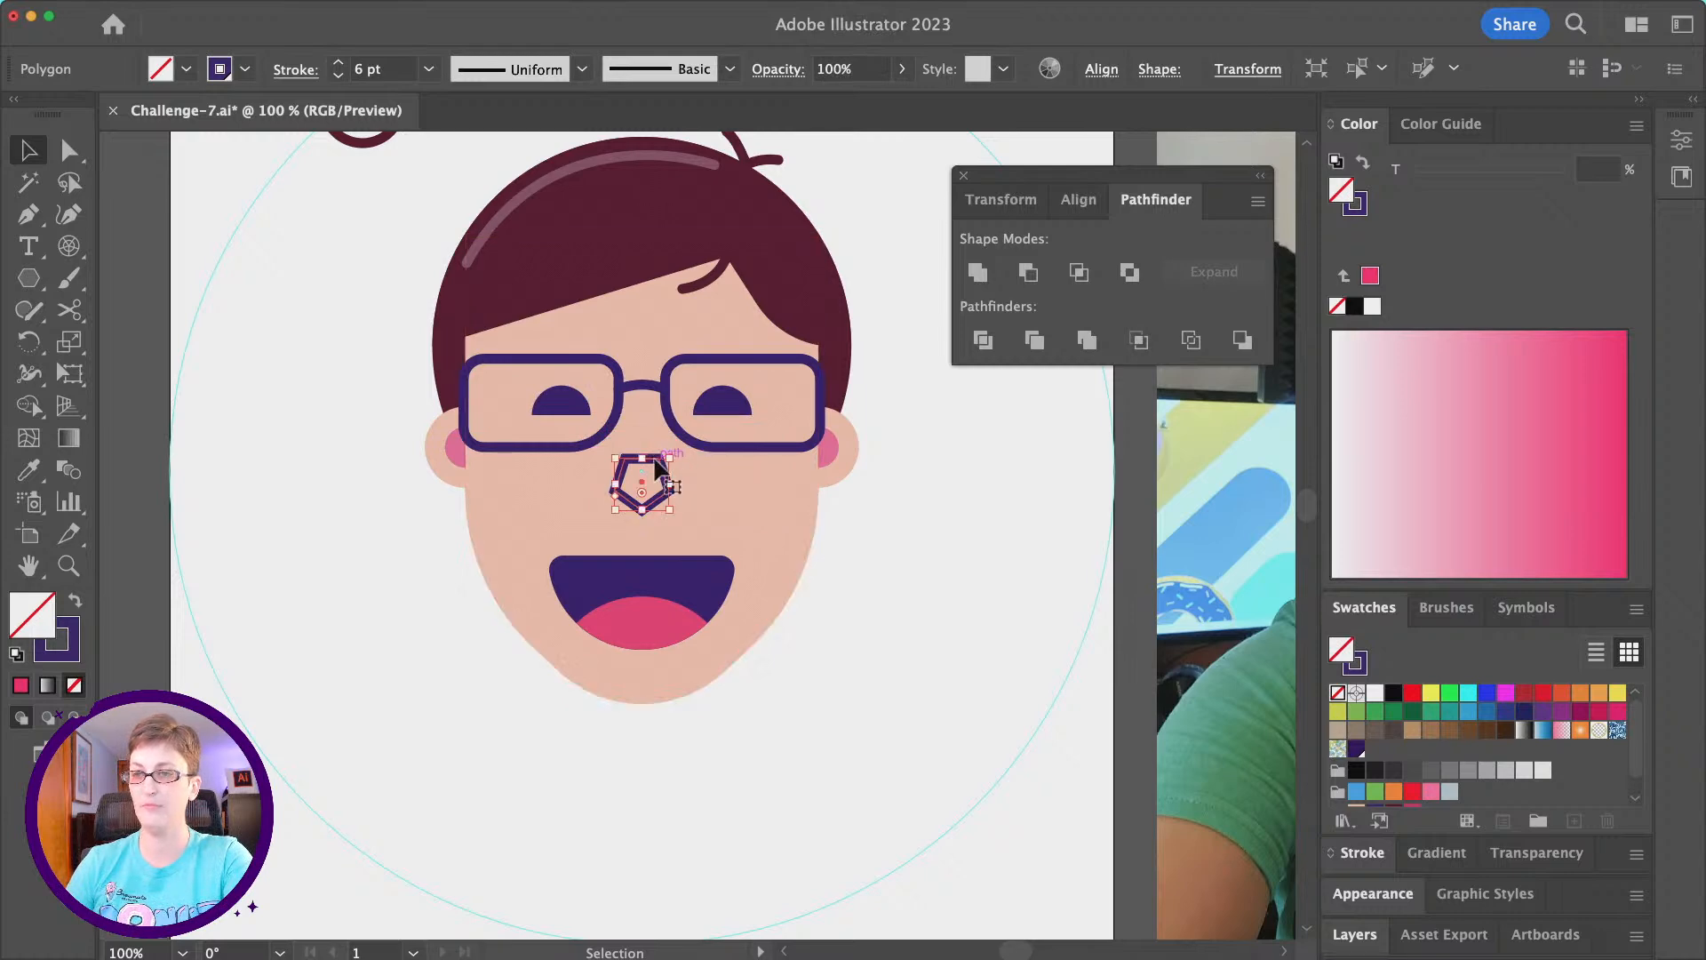
# - Delete the small pentagon's upper-left anchor point to open it into a nose outline
pyautogui.click(69, 150)
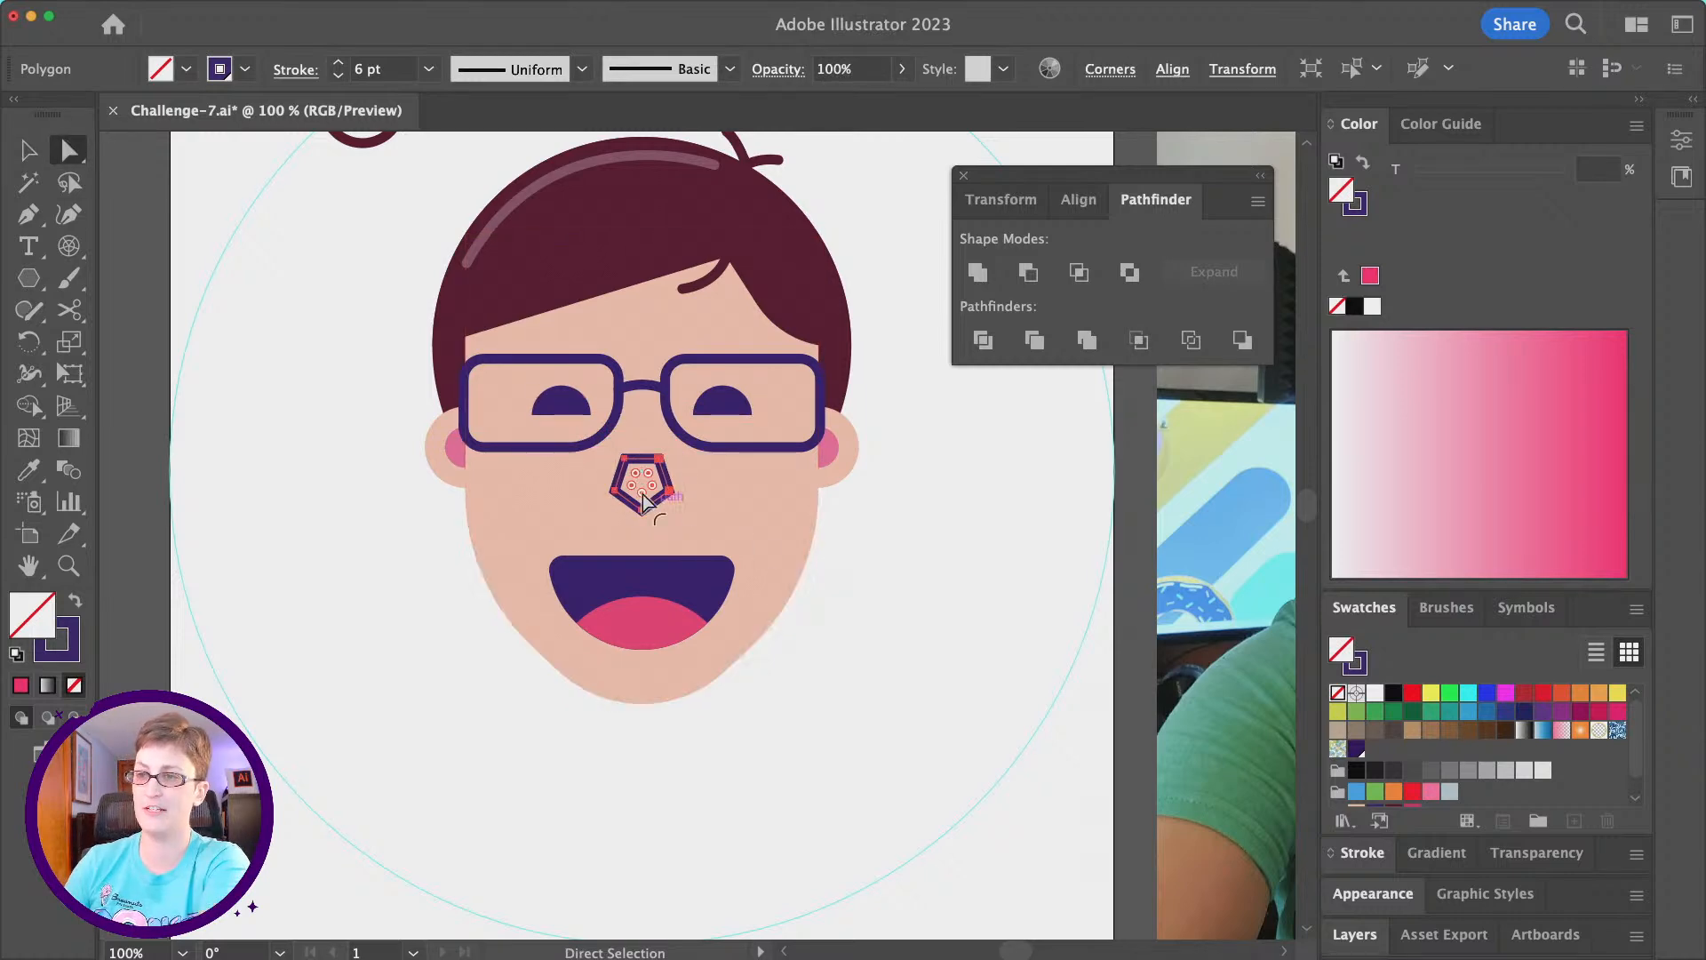
pyautogui.click(622, 460)
pyautogui.press('Delete')
pyautogui.click(660, 460)
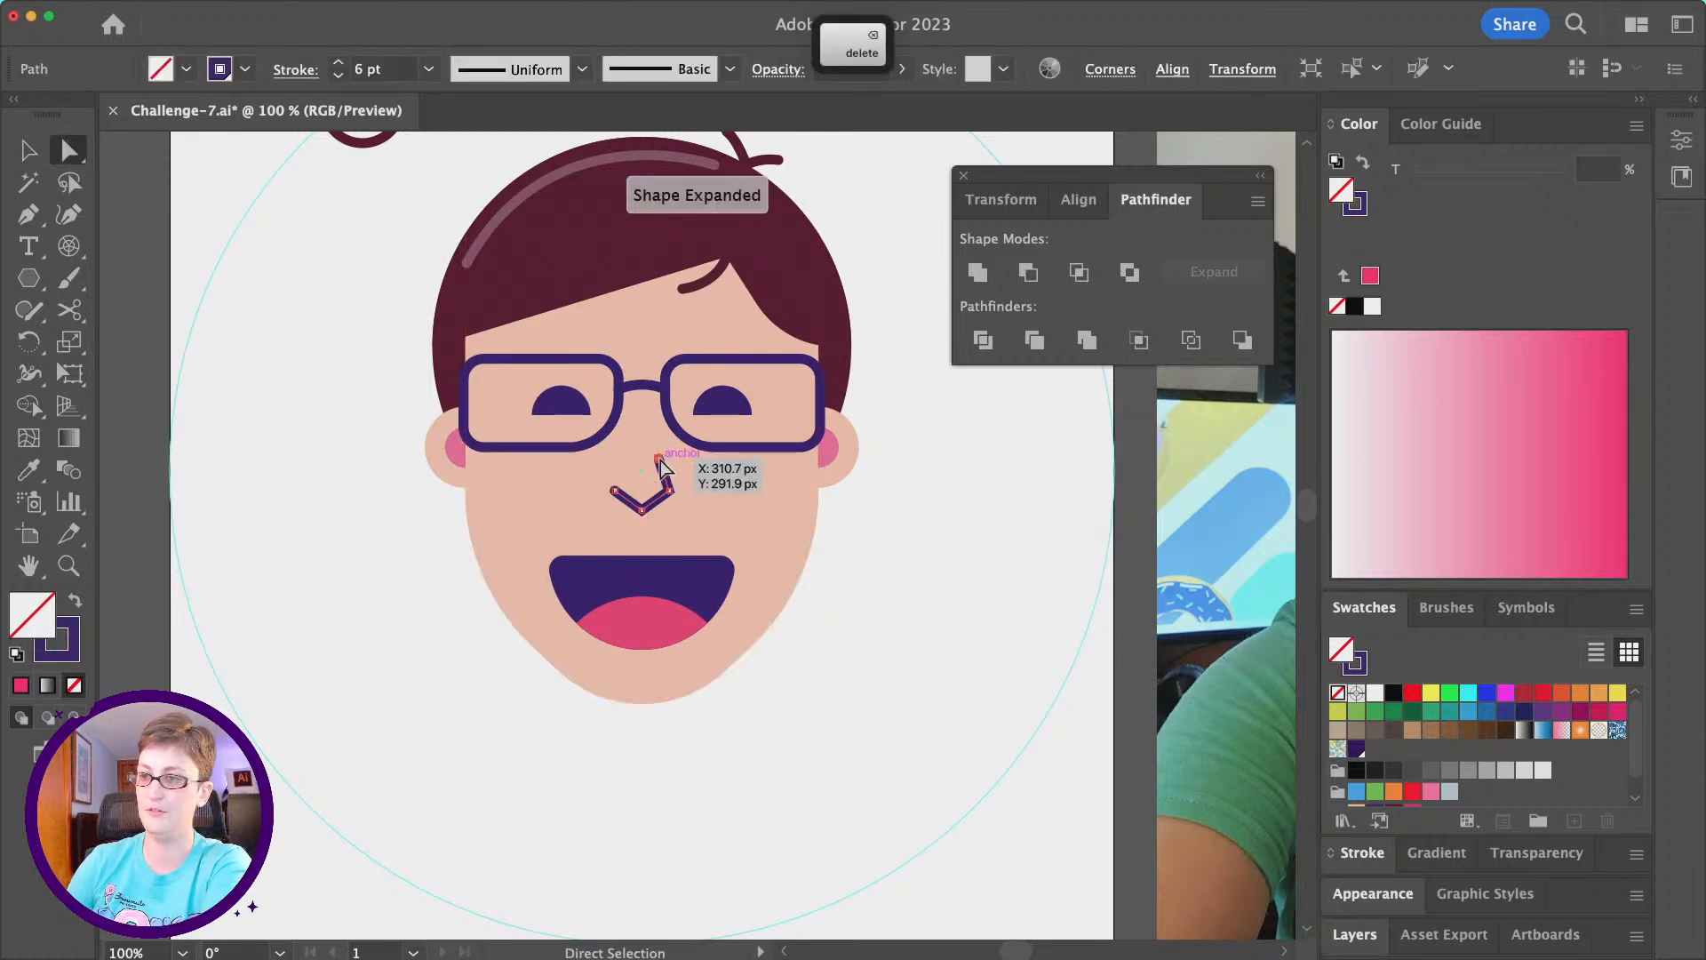
# - Move the nose path's upper end point up toward the glasses bridge to lengthen the side of the nose
pyautogui.hscroll(-3, 671, 475)
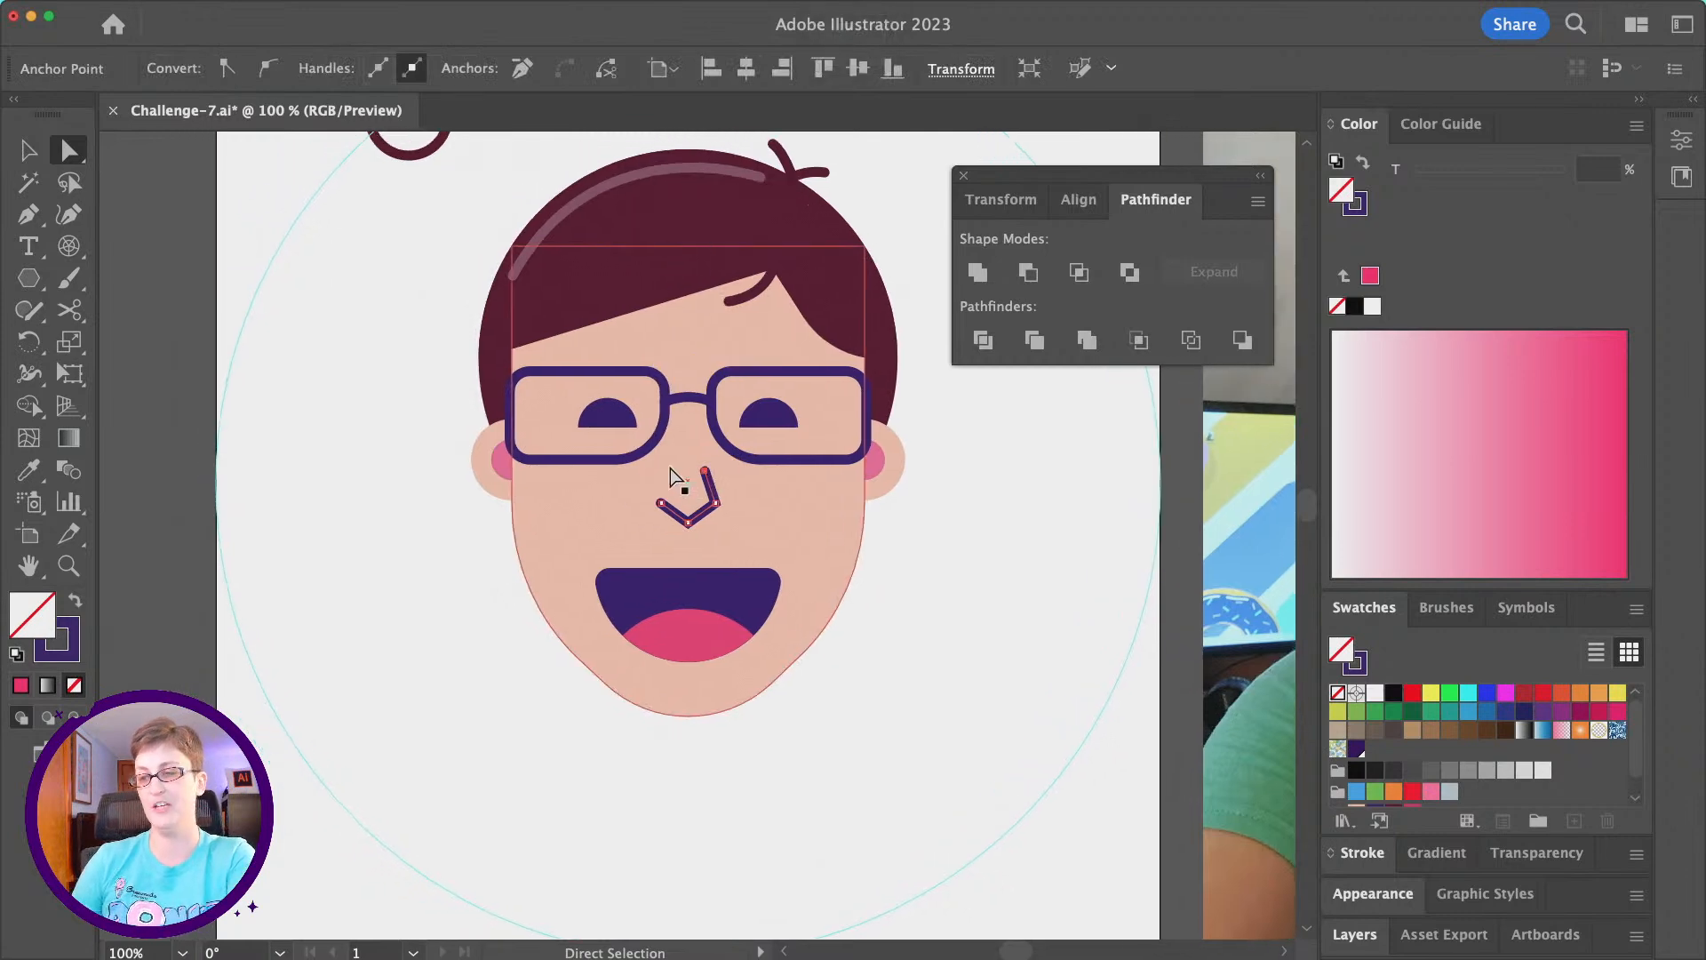
pyautogui.scroll(4, 722, 492)
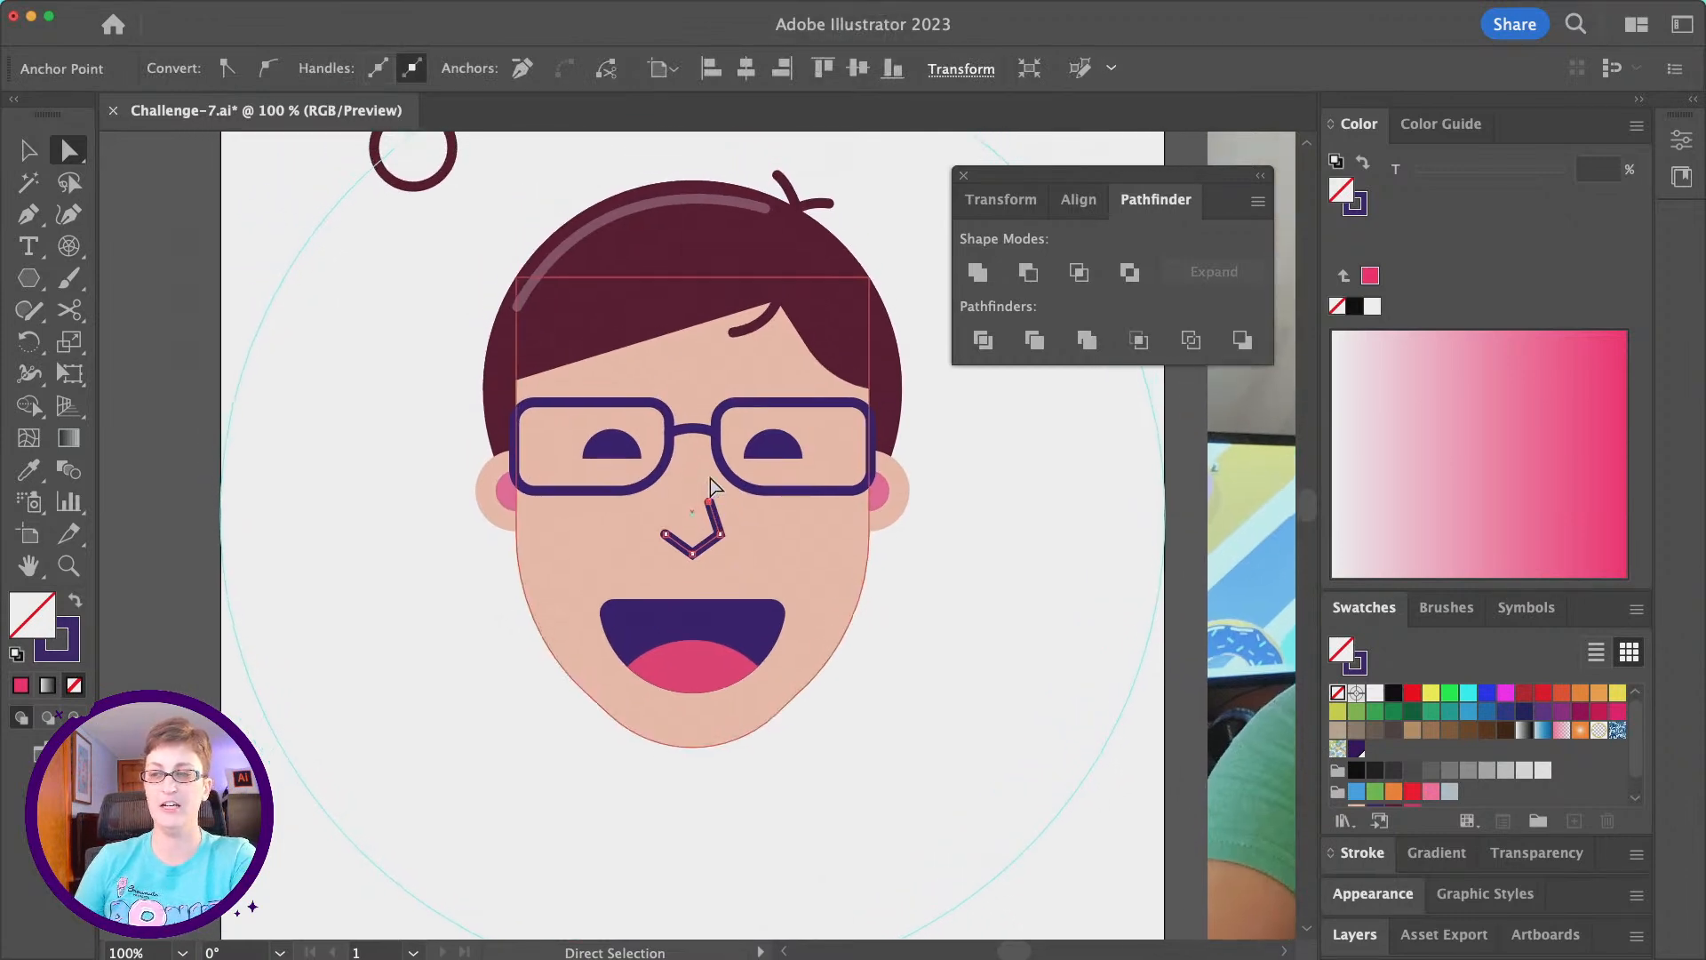
pyautogui.scroll(3, 718, 494)
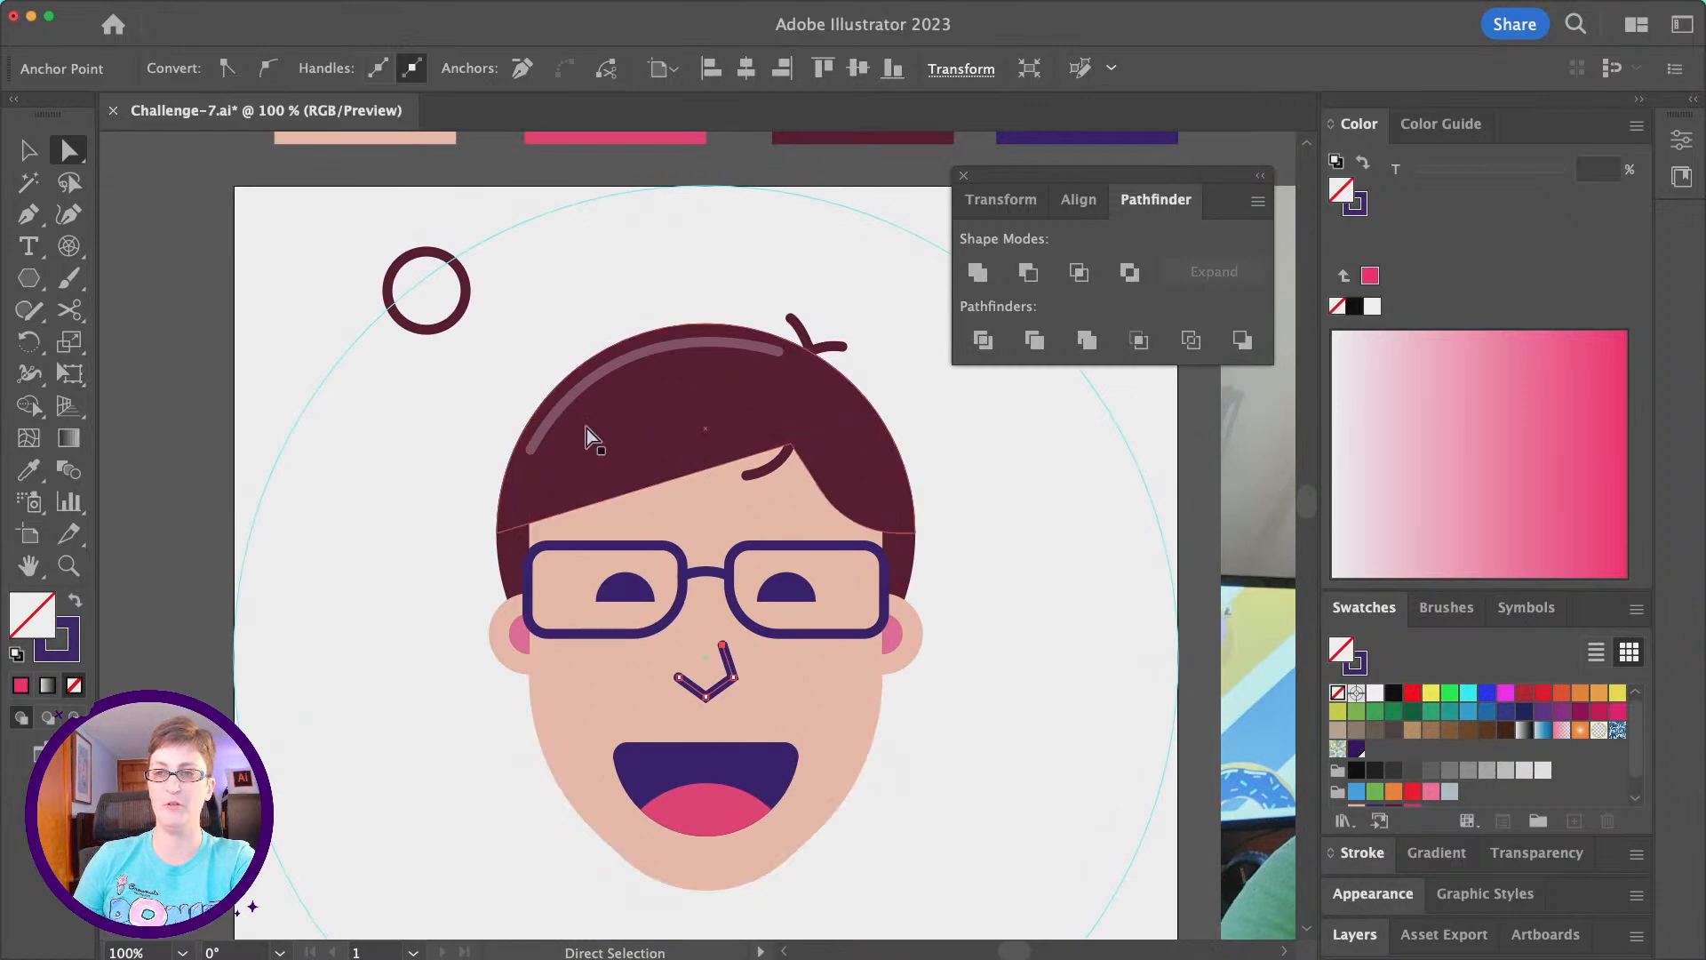
pyautogui.scroll(-3, 616, 564)
pyautogui.hscroll(2, 617, 563)
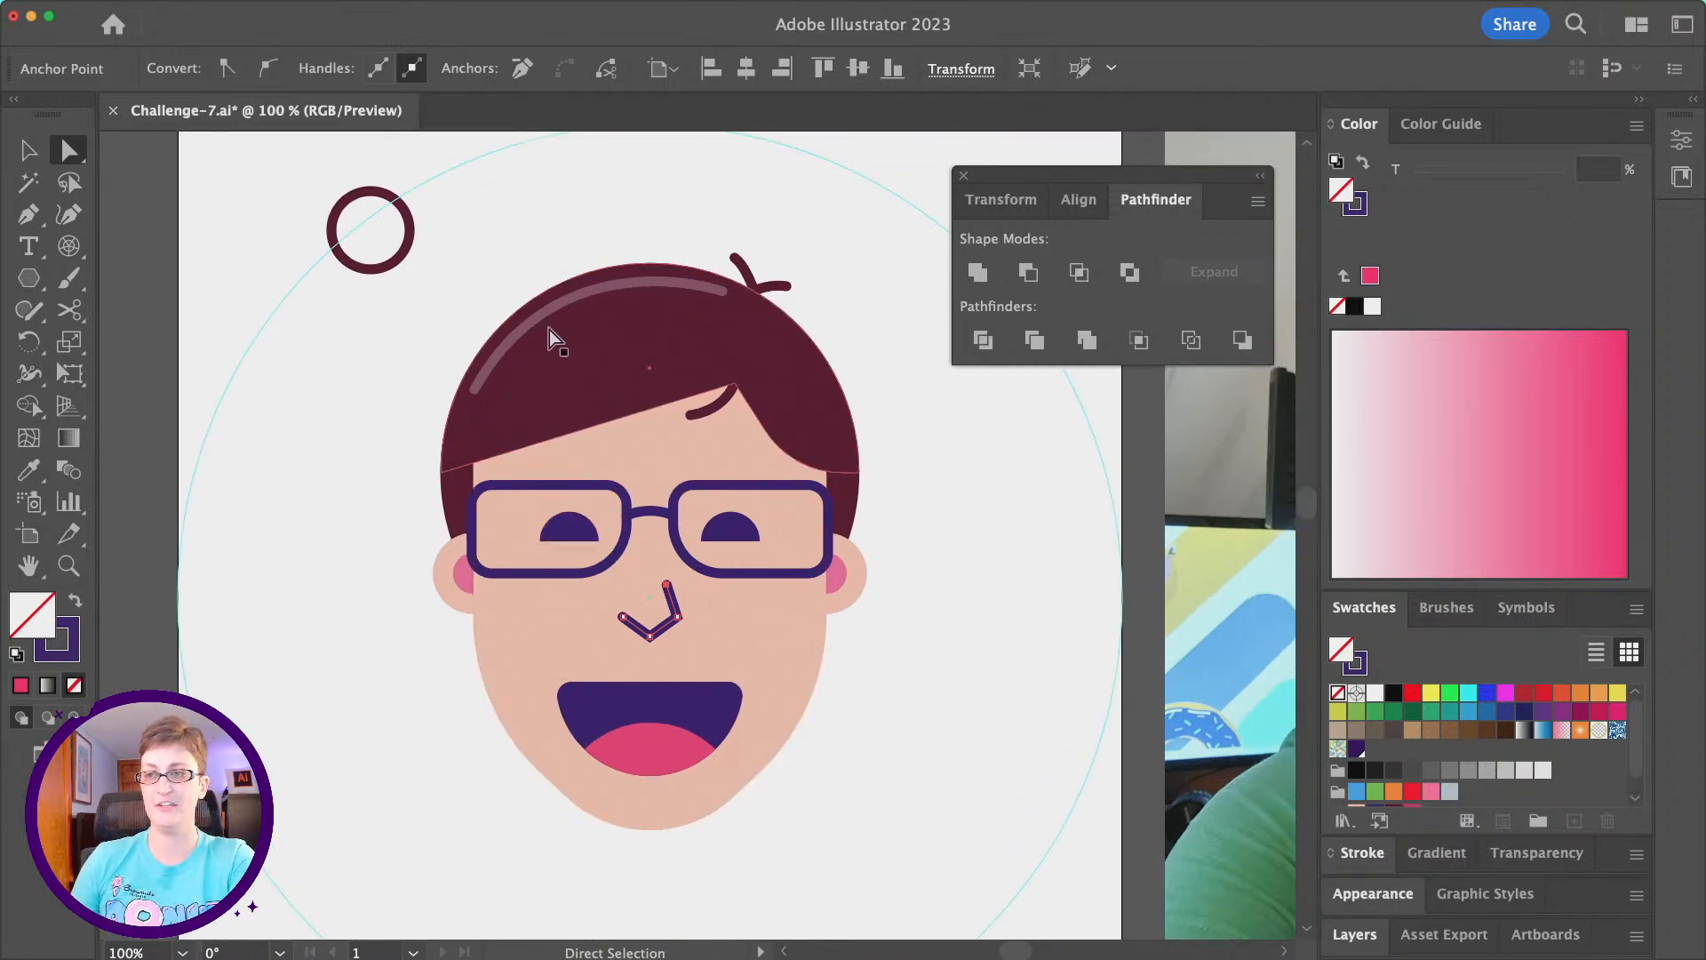
pyautogui.click(665, 581)
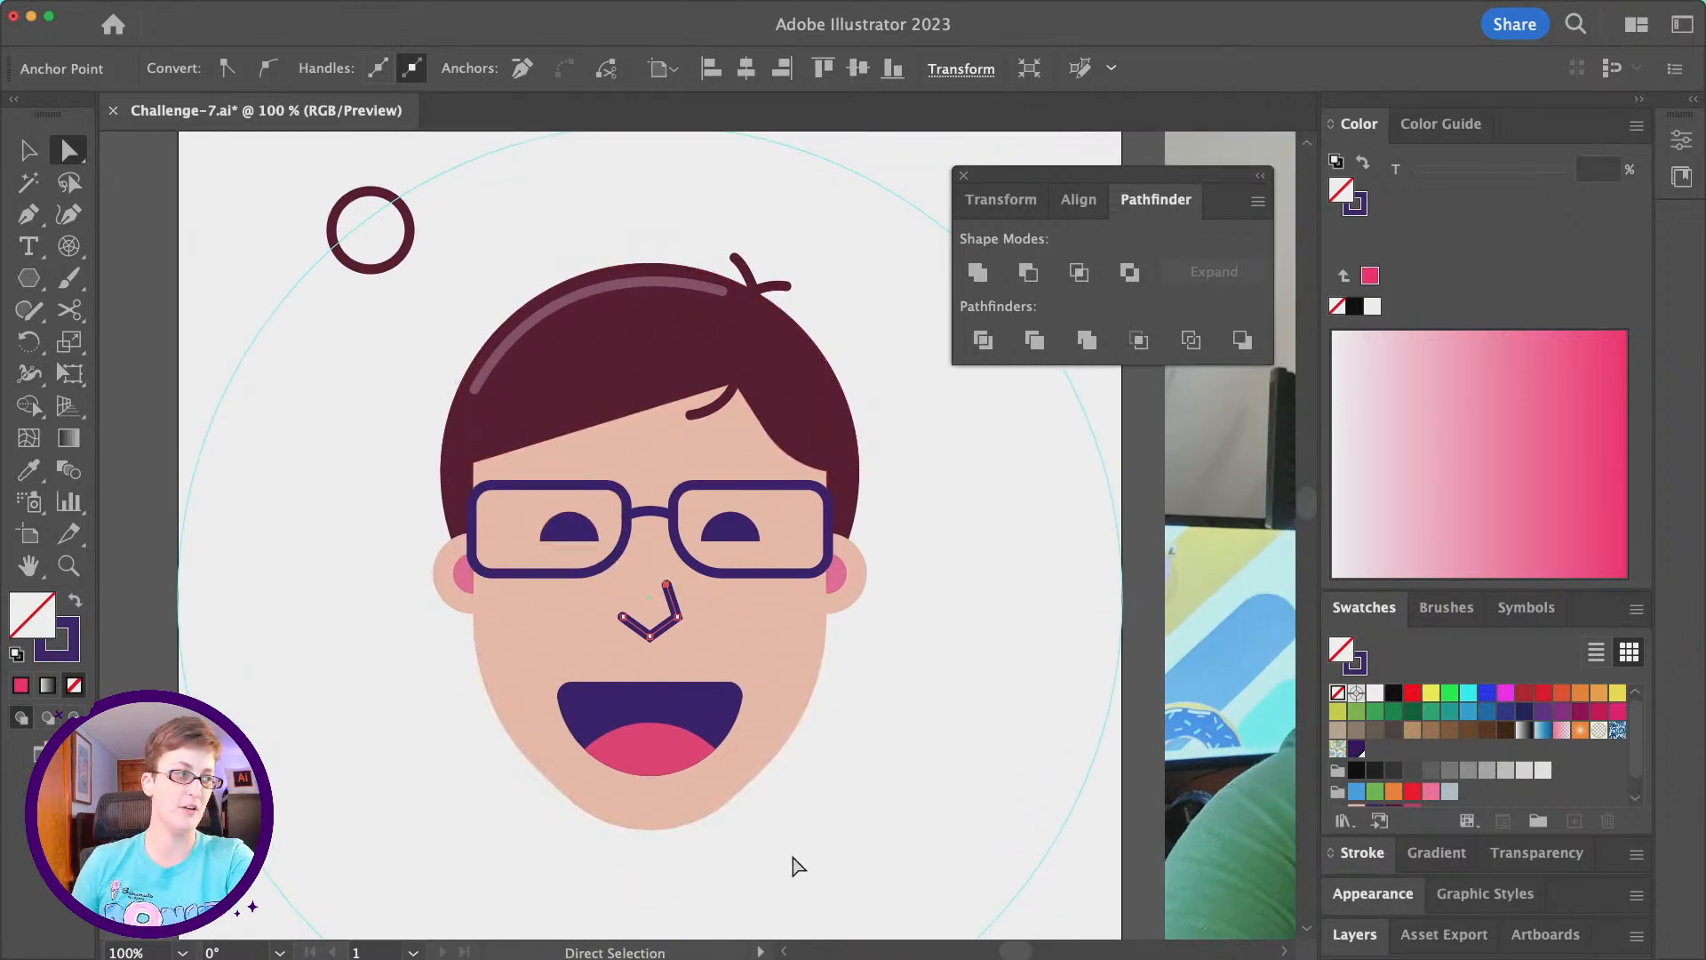
pyautogui.moveTo(666, 587); pyautogui.dragTo(653, 557)
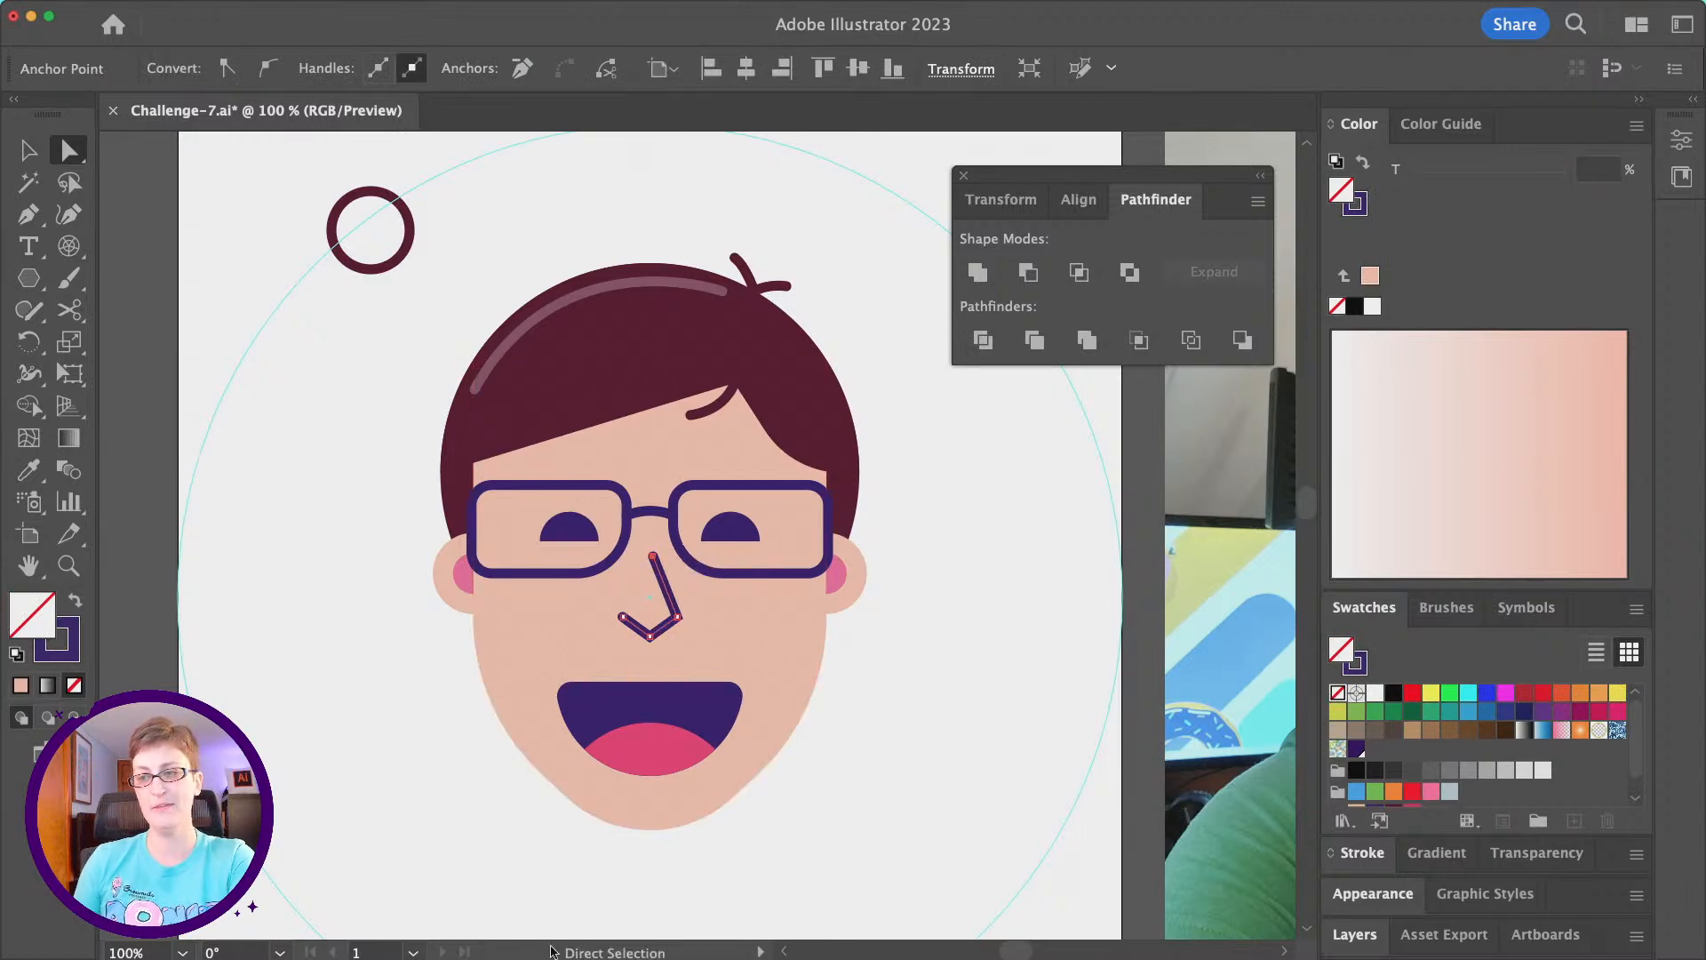
# - Round the bottom corner of the nose path to a radius of about 20 px
pyautogui.scroll(-2, 588, 590)
pyautogui.hscroll(2, 588, 590)
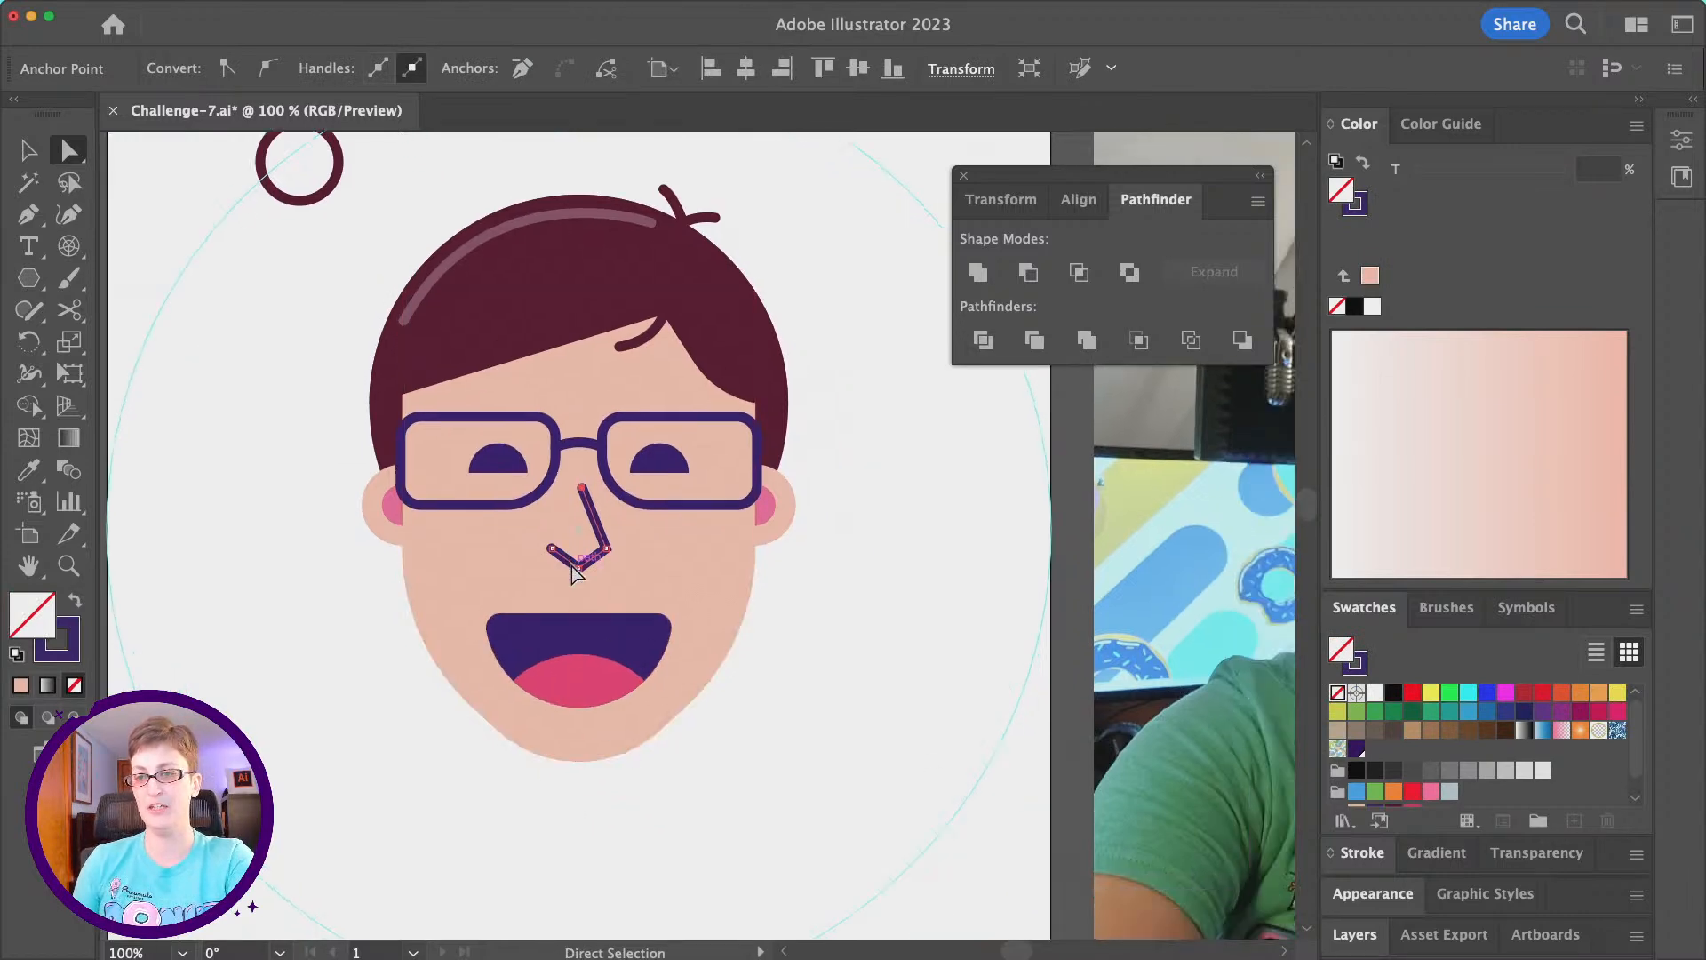
pyautogui.click(578, 567)
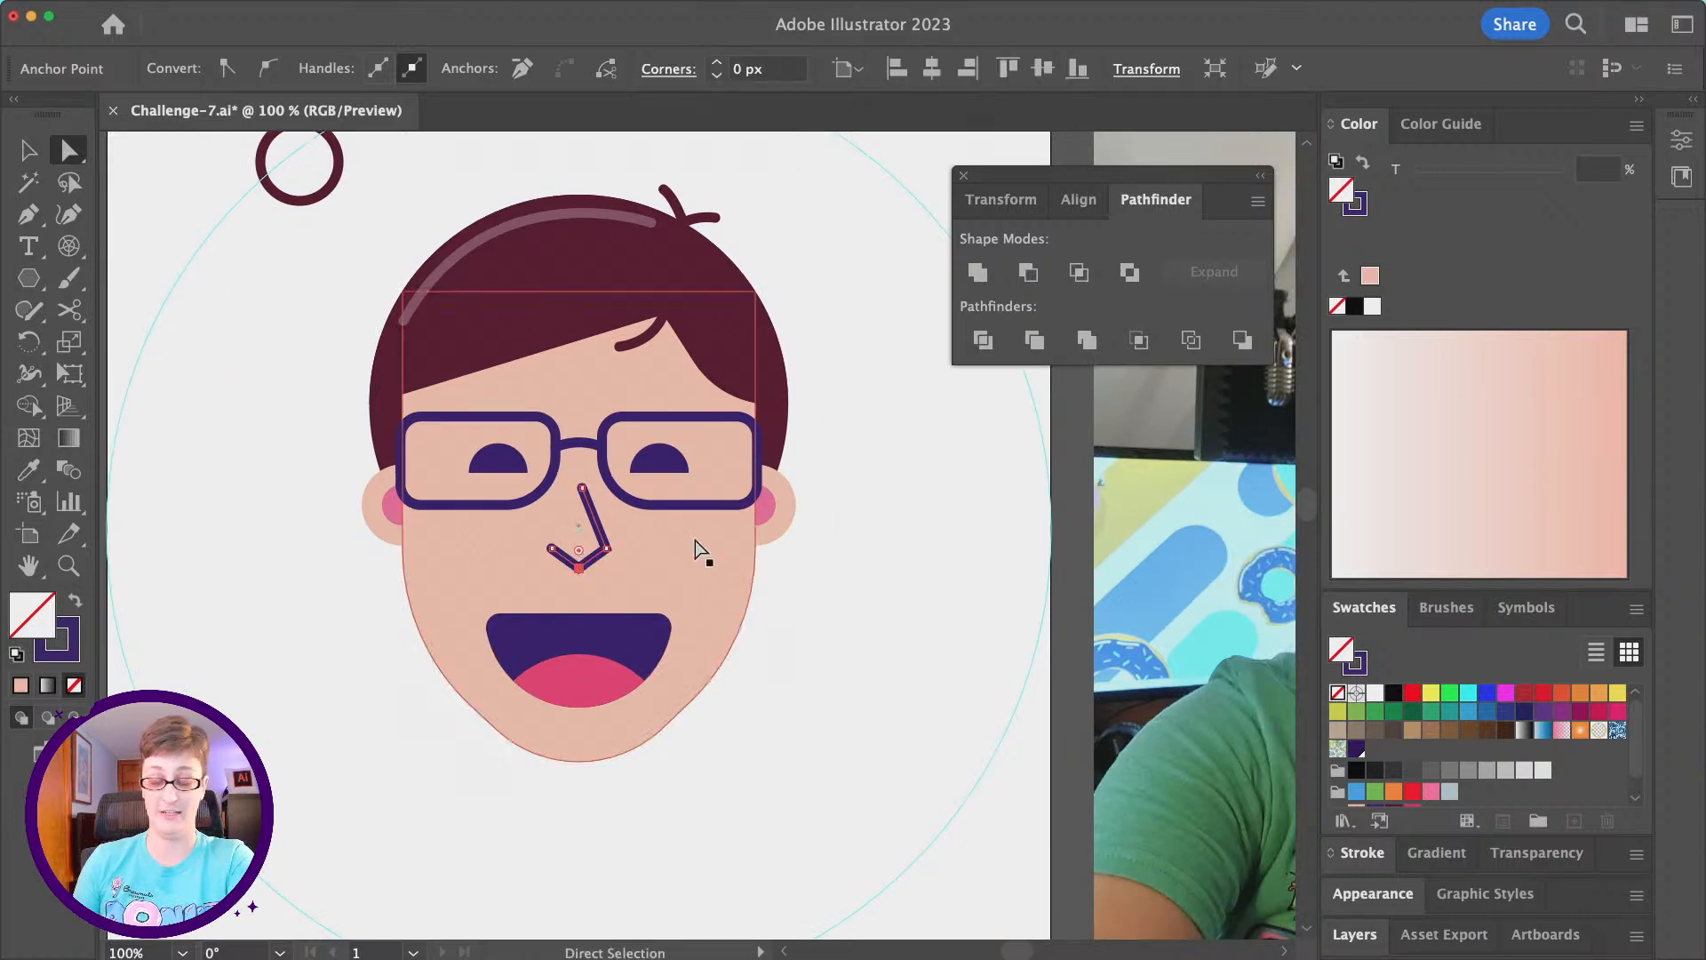
pyautogui.moveTo(578, 550); pyautogui.dragTo(587, 532)
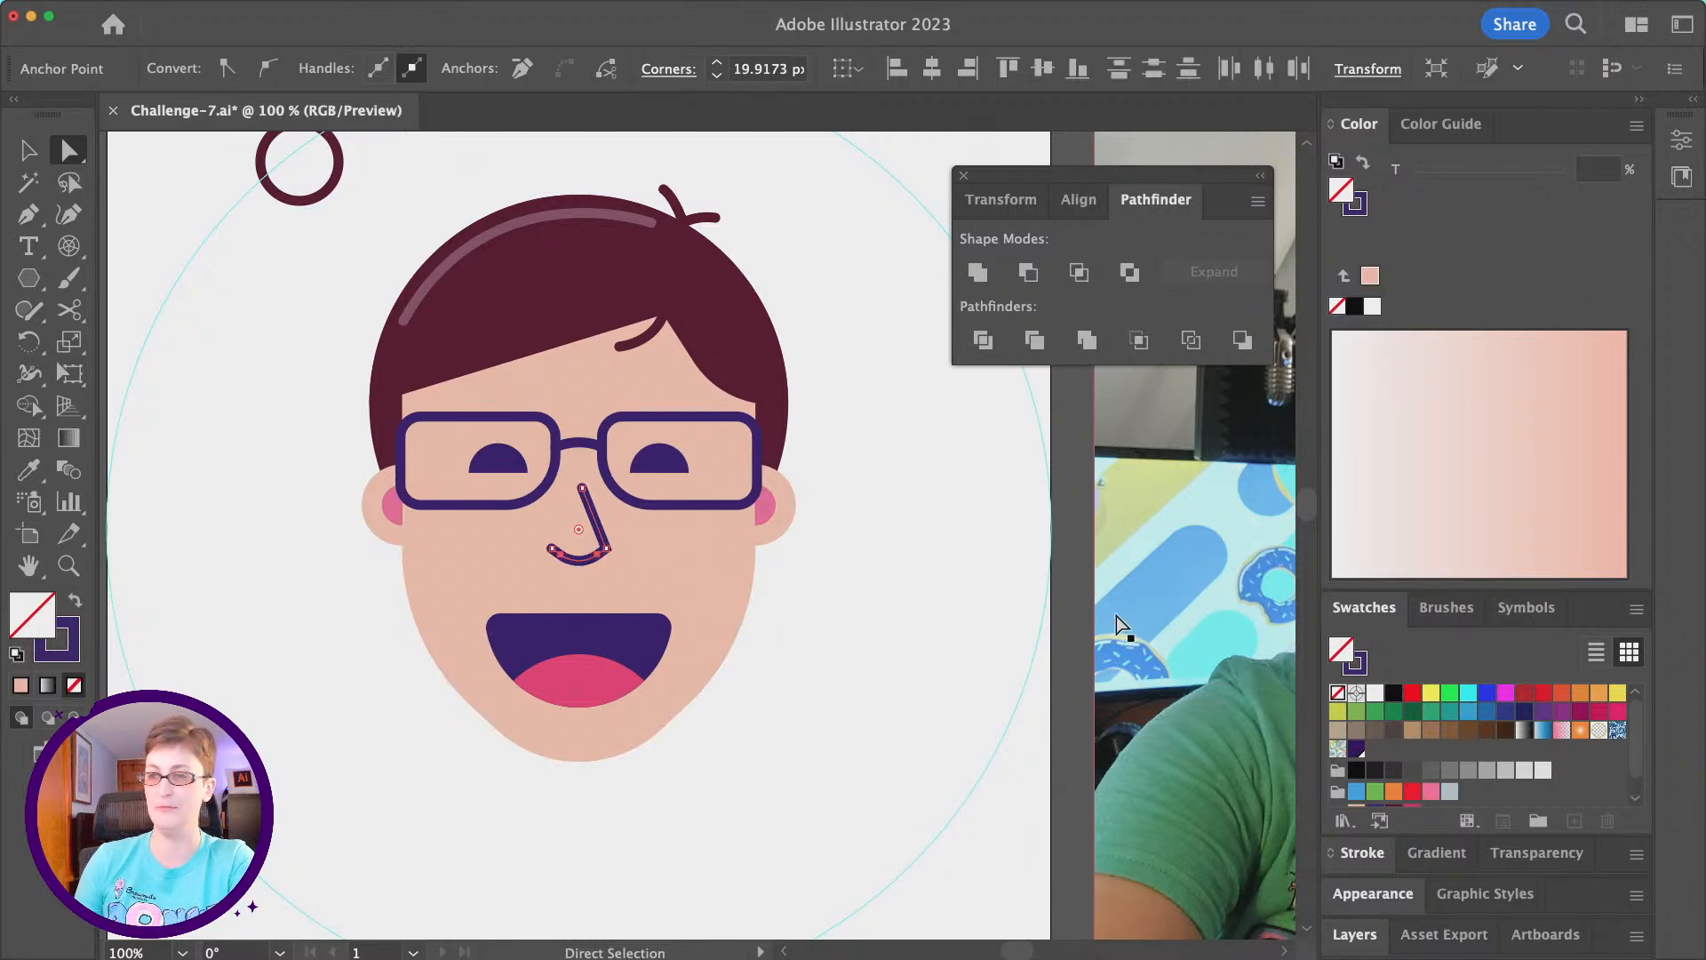
# - Set the nose path's stroke to the palette's pink swatch and deselect it
pyautogui.click(1356, 215)
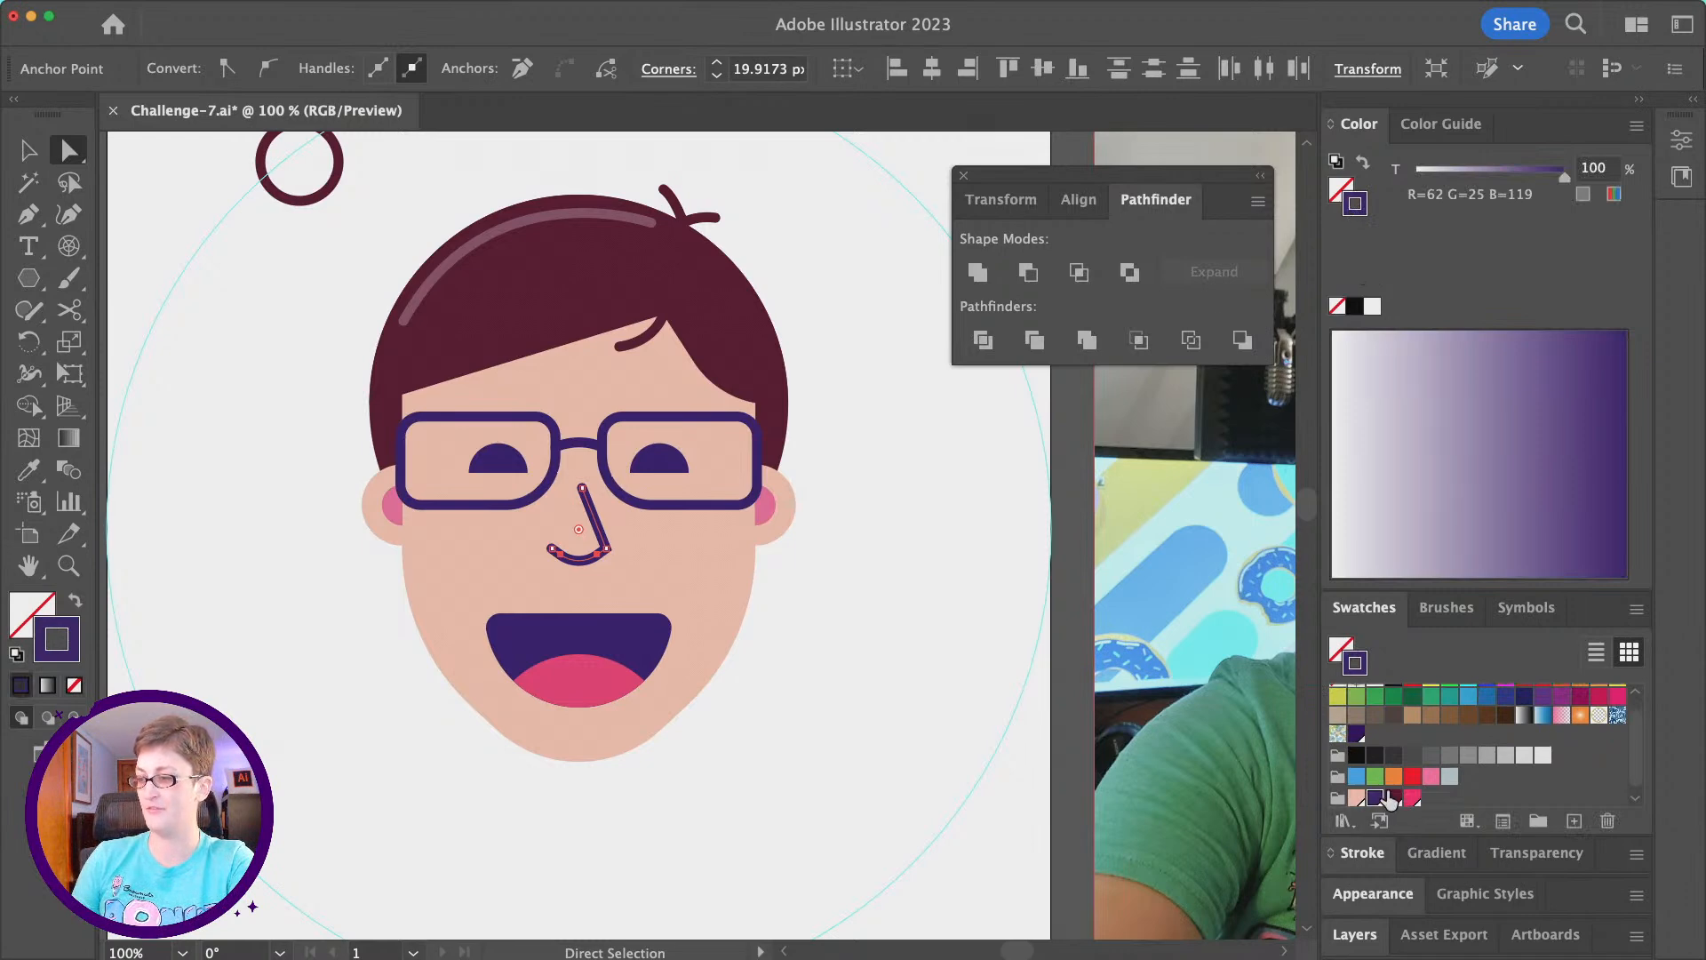
pyautogui.click(1413, 798)
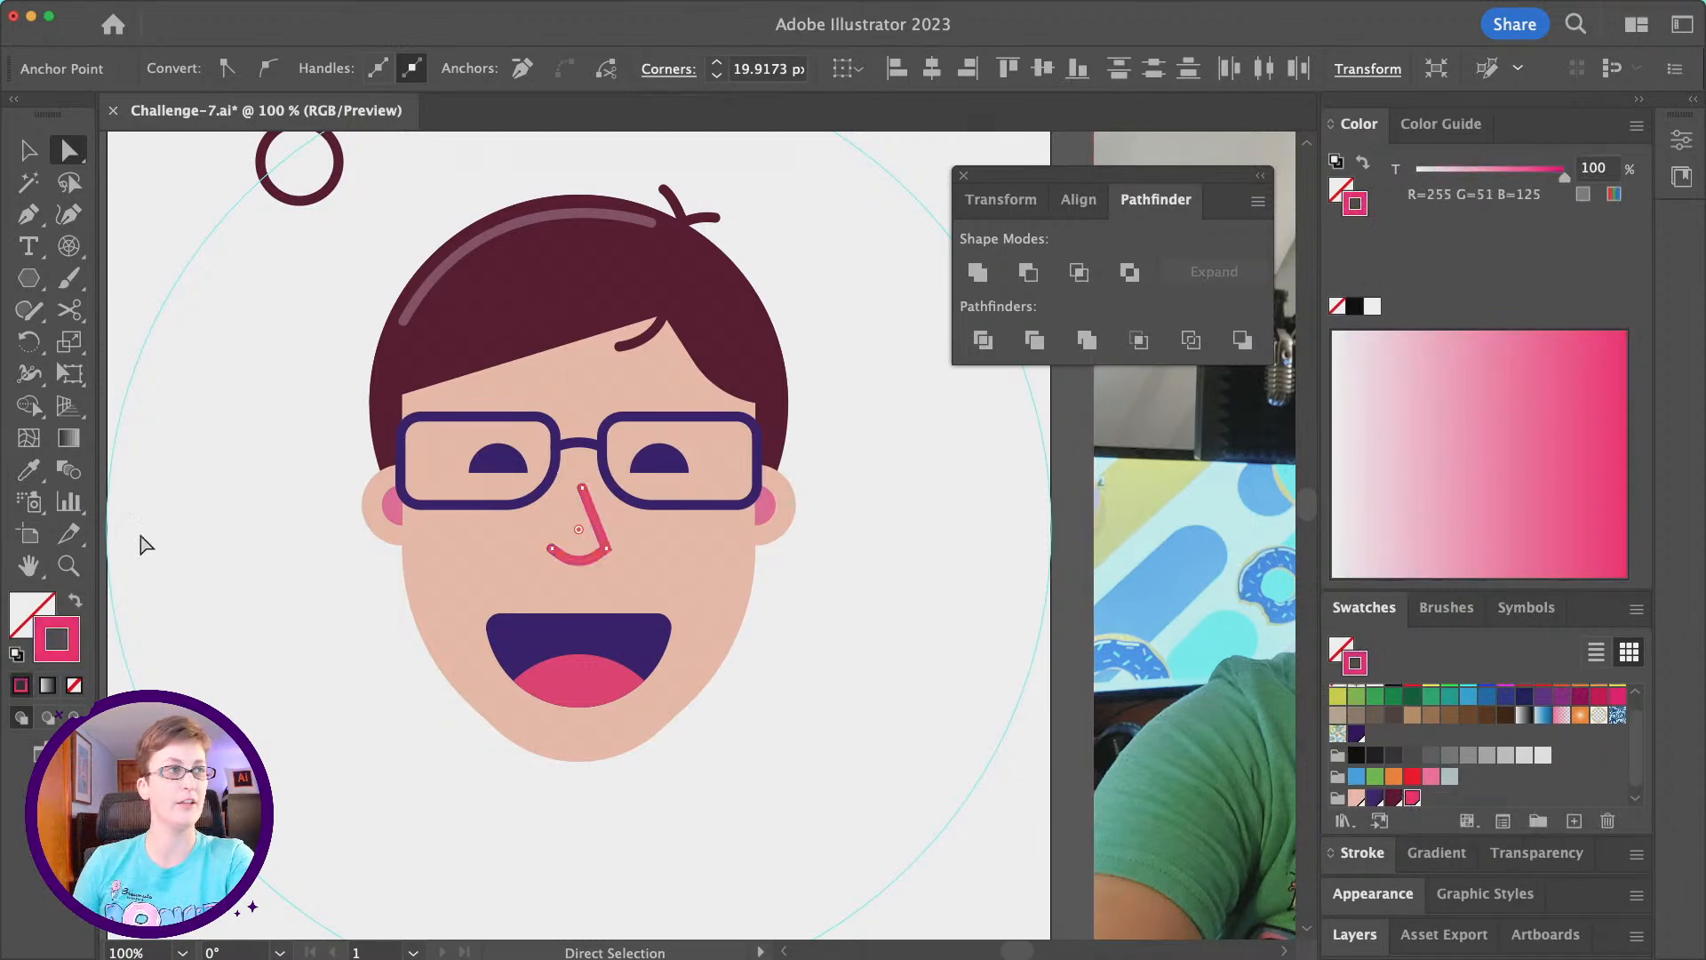
pyautogui.click(213, 576)
# - Draw a short horizontal line with the Pen tool on the cheek below the left-hand lens
pyautogui.scroll(-5, 248, 563)
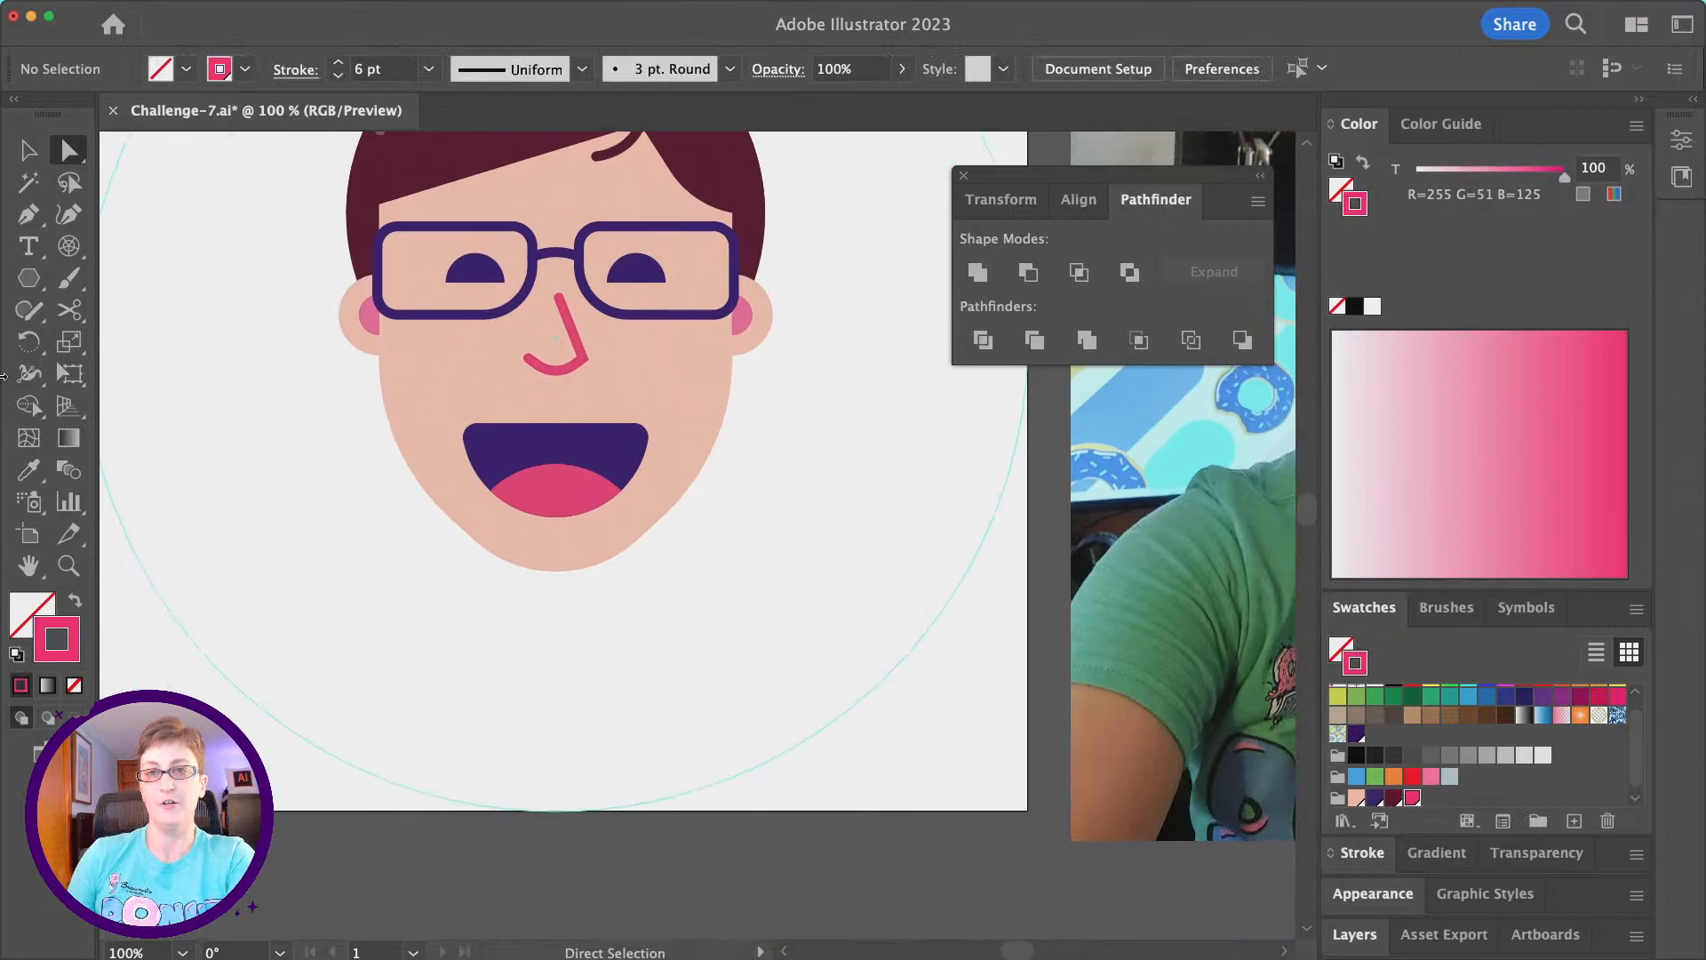
pyautogui.press('p')
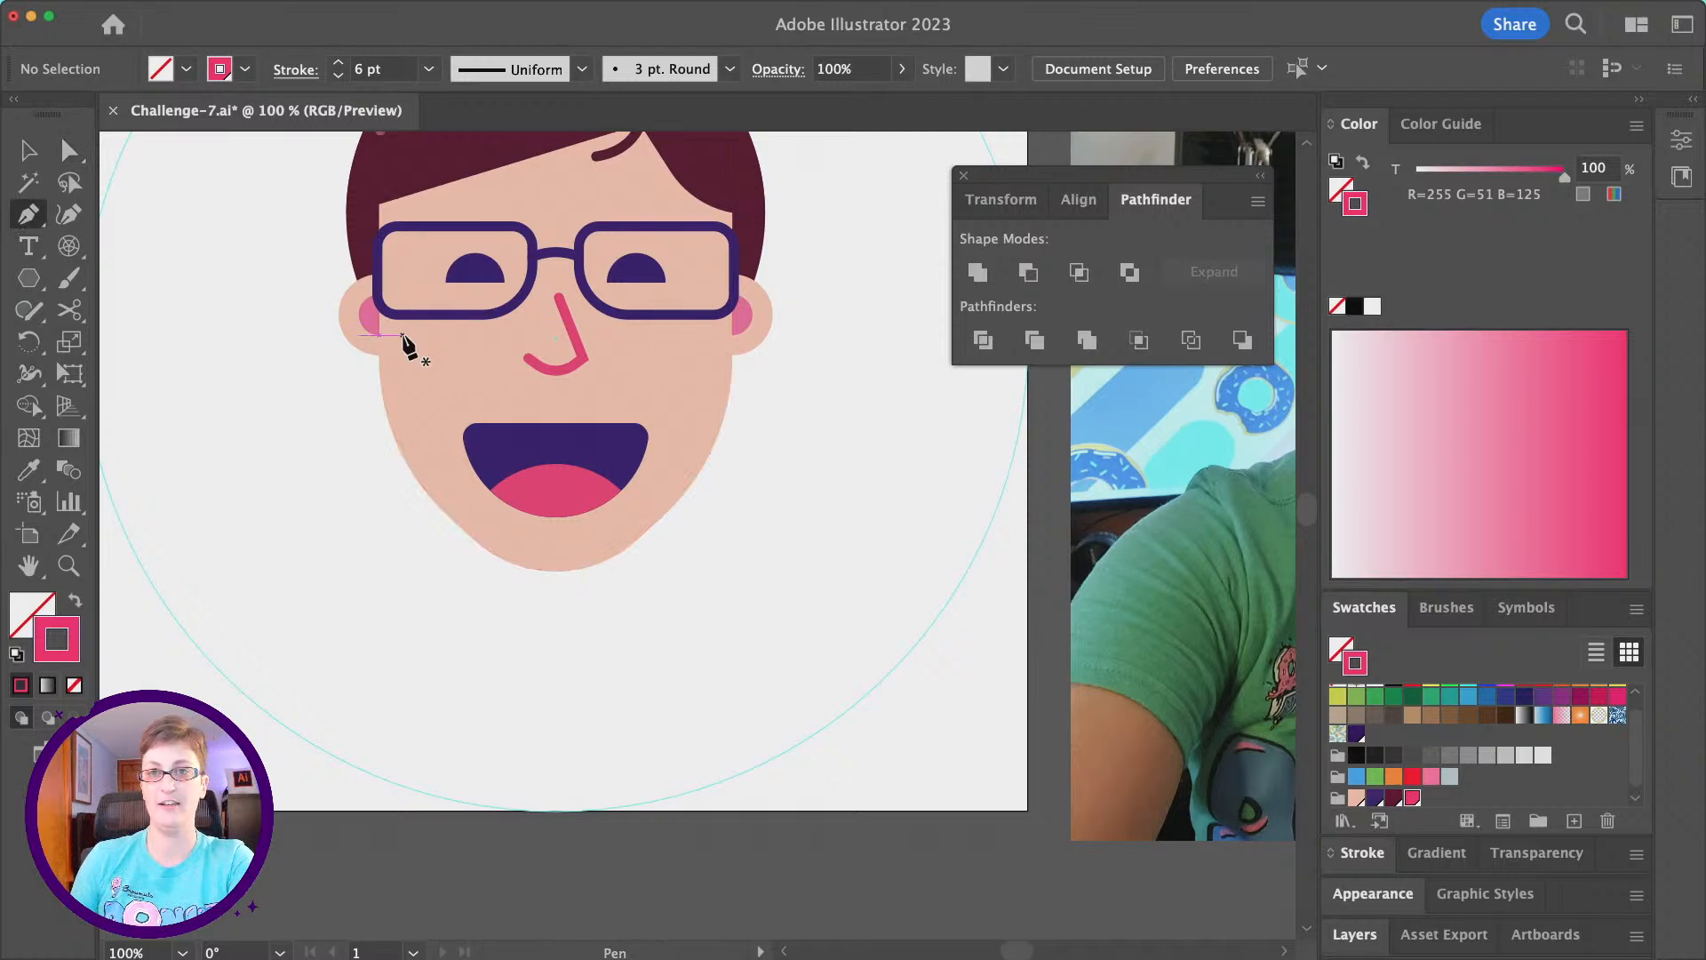
pyautogui.click(402, 336)
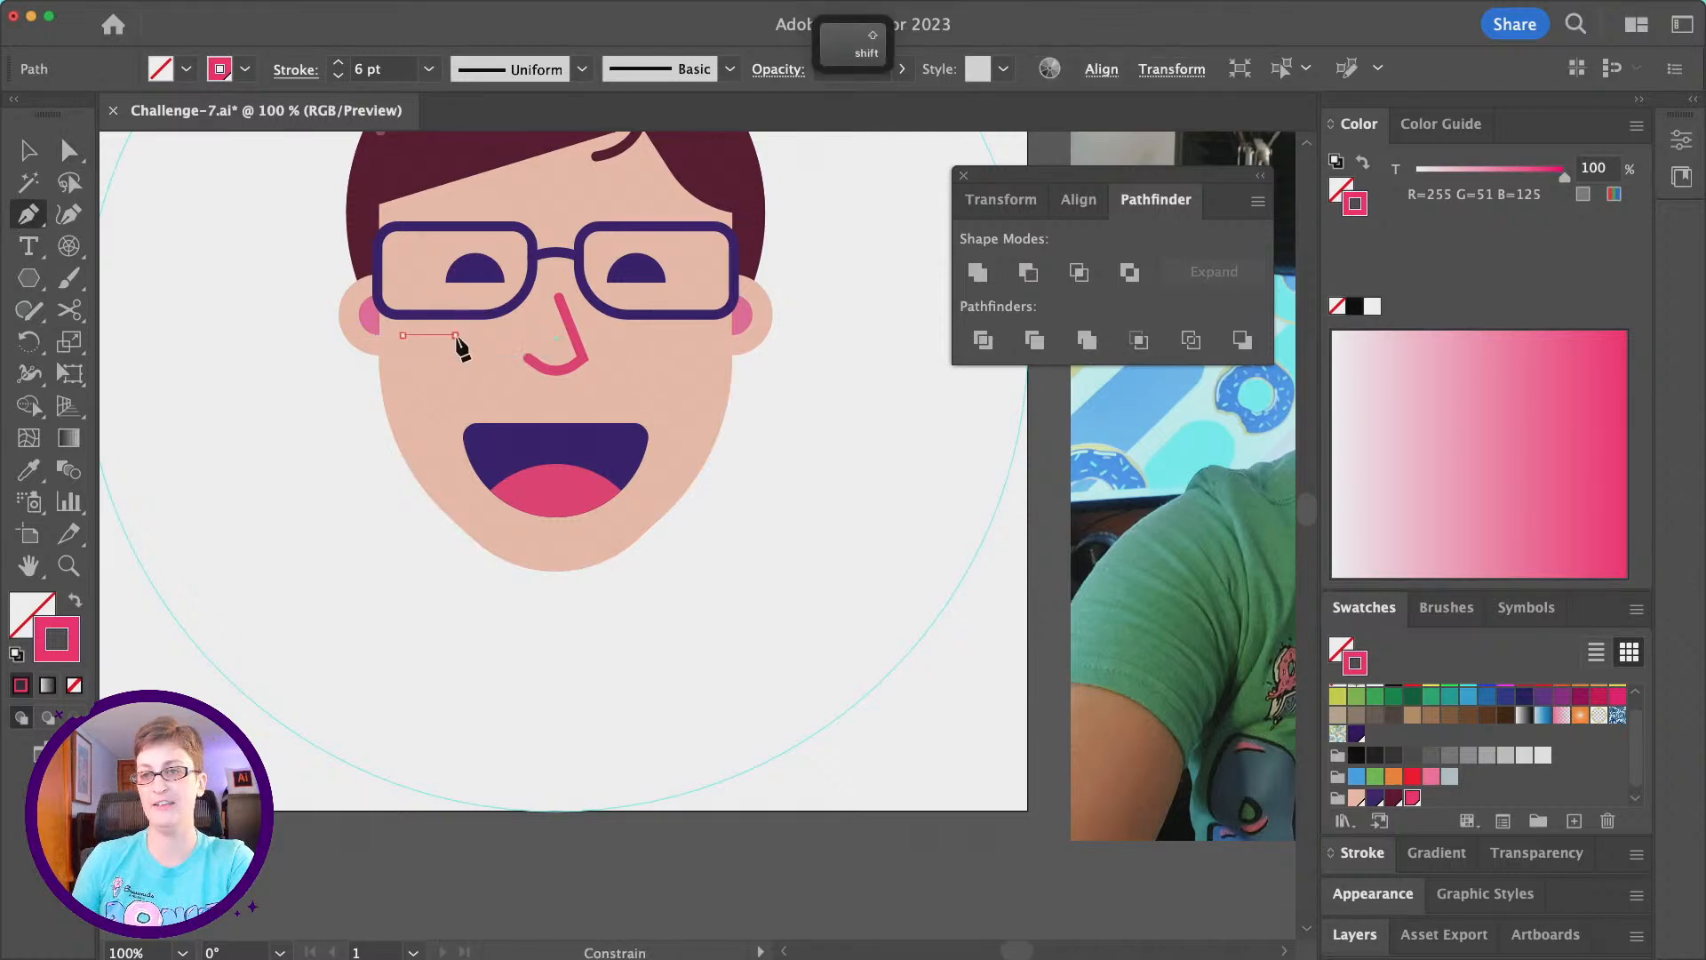
pyautogui.click(458, 335)
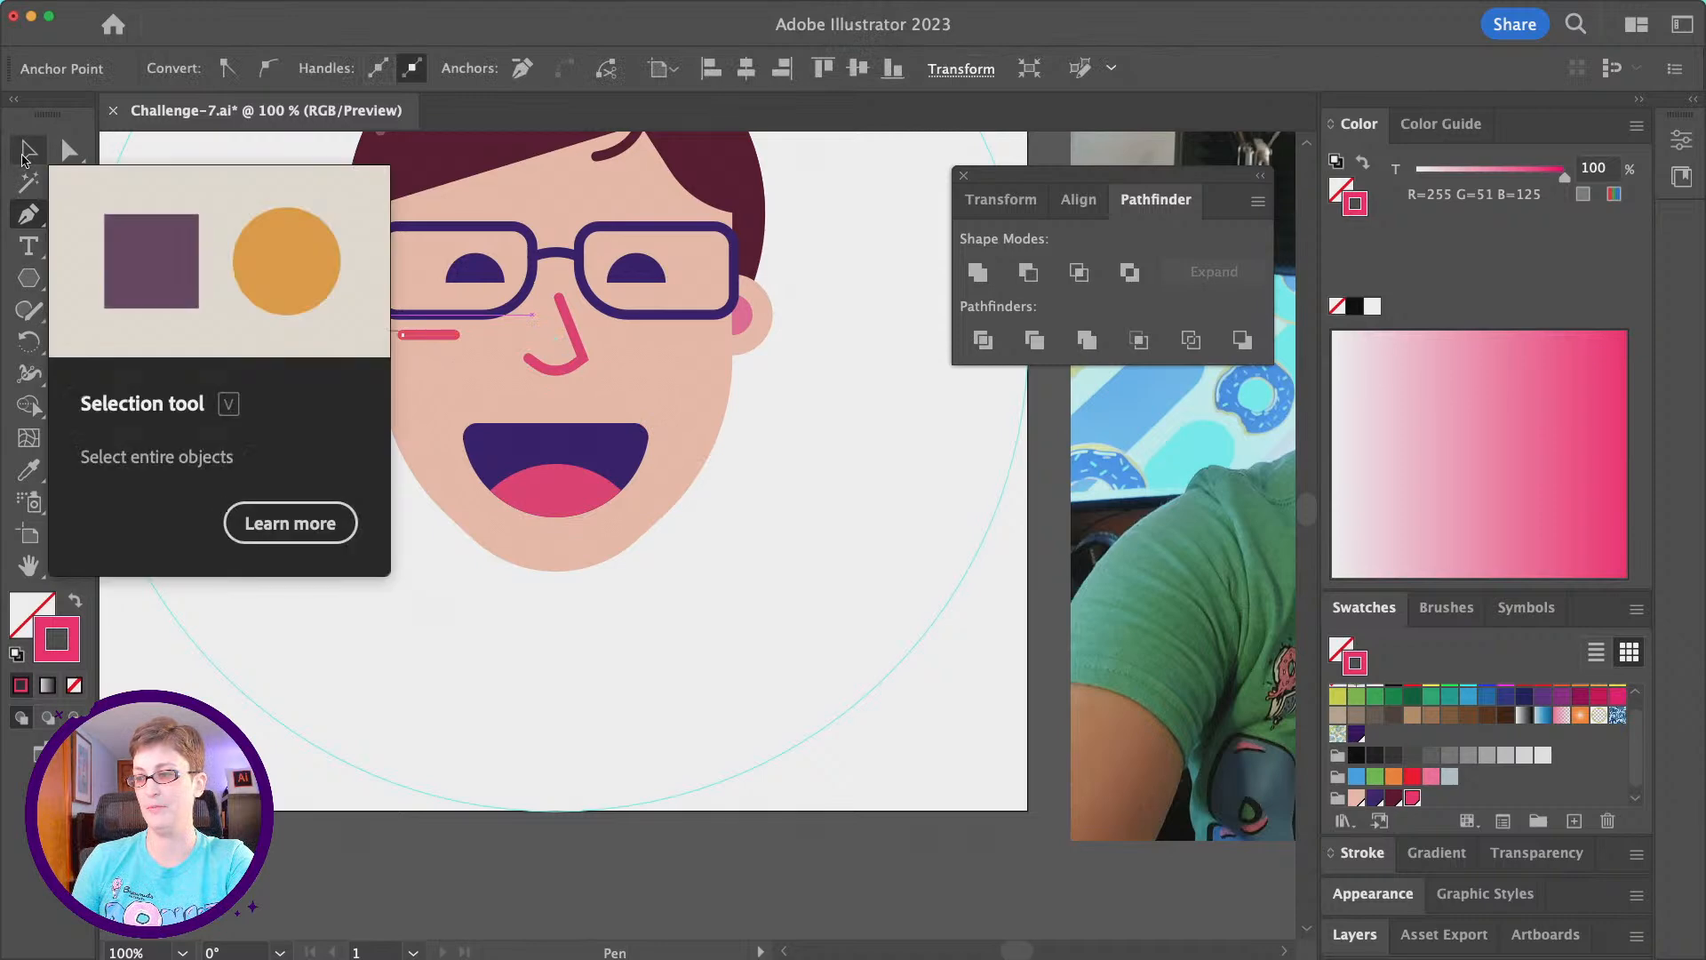
# - Increase the cheek line's stroke weight to 19 pt
pyautogui.press('a')
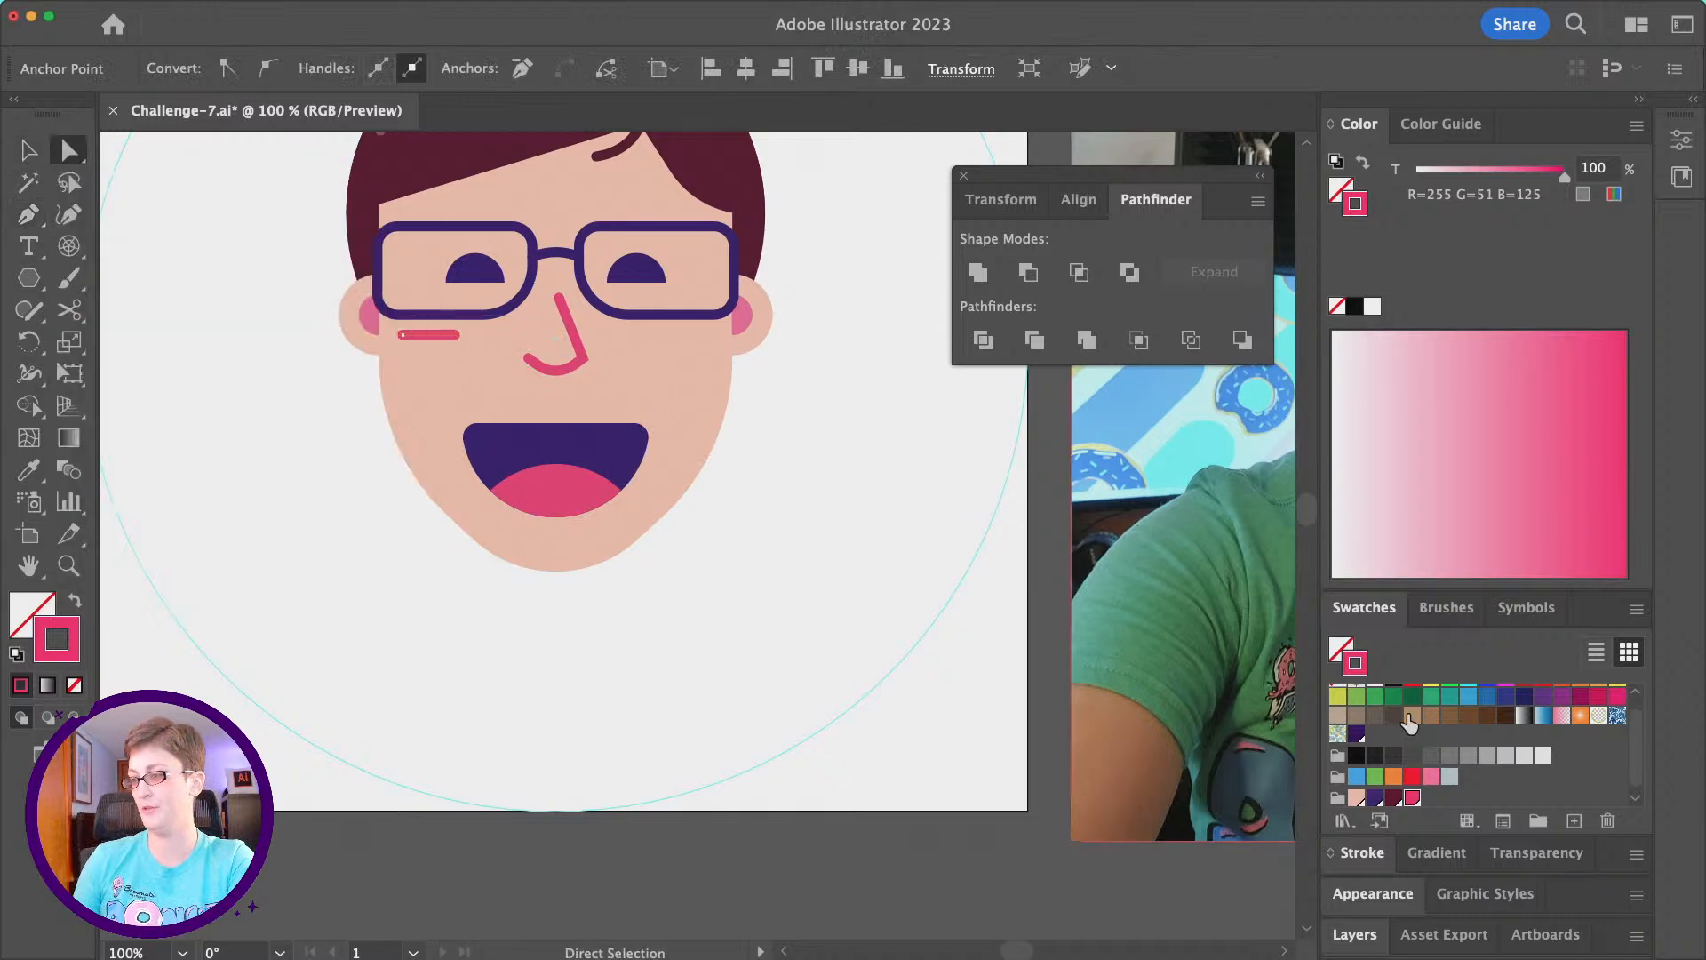
pyautogui.click(1340, 858)
pyautogui.click(1490, 470)
pyautogui.press('Up')
pyautogui.press('Up')
pyautogui.press('Up')
pyautogui.press('Up')
pyautogui.press('Up')
pyautogui.press('Up')
pyautogui.press('Up')
pyautogui.press('Up')
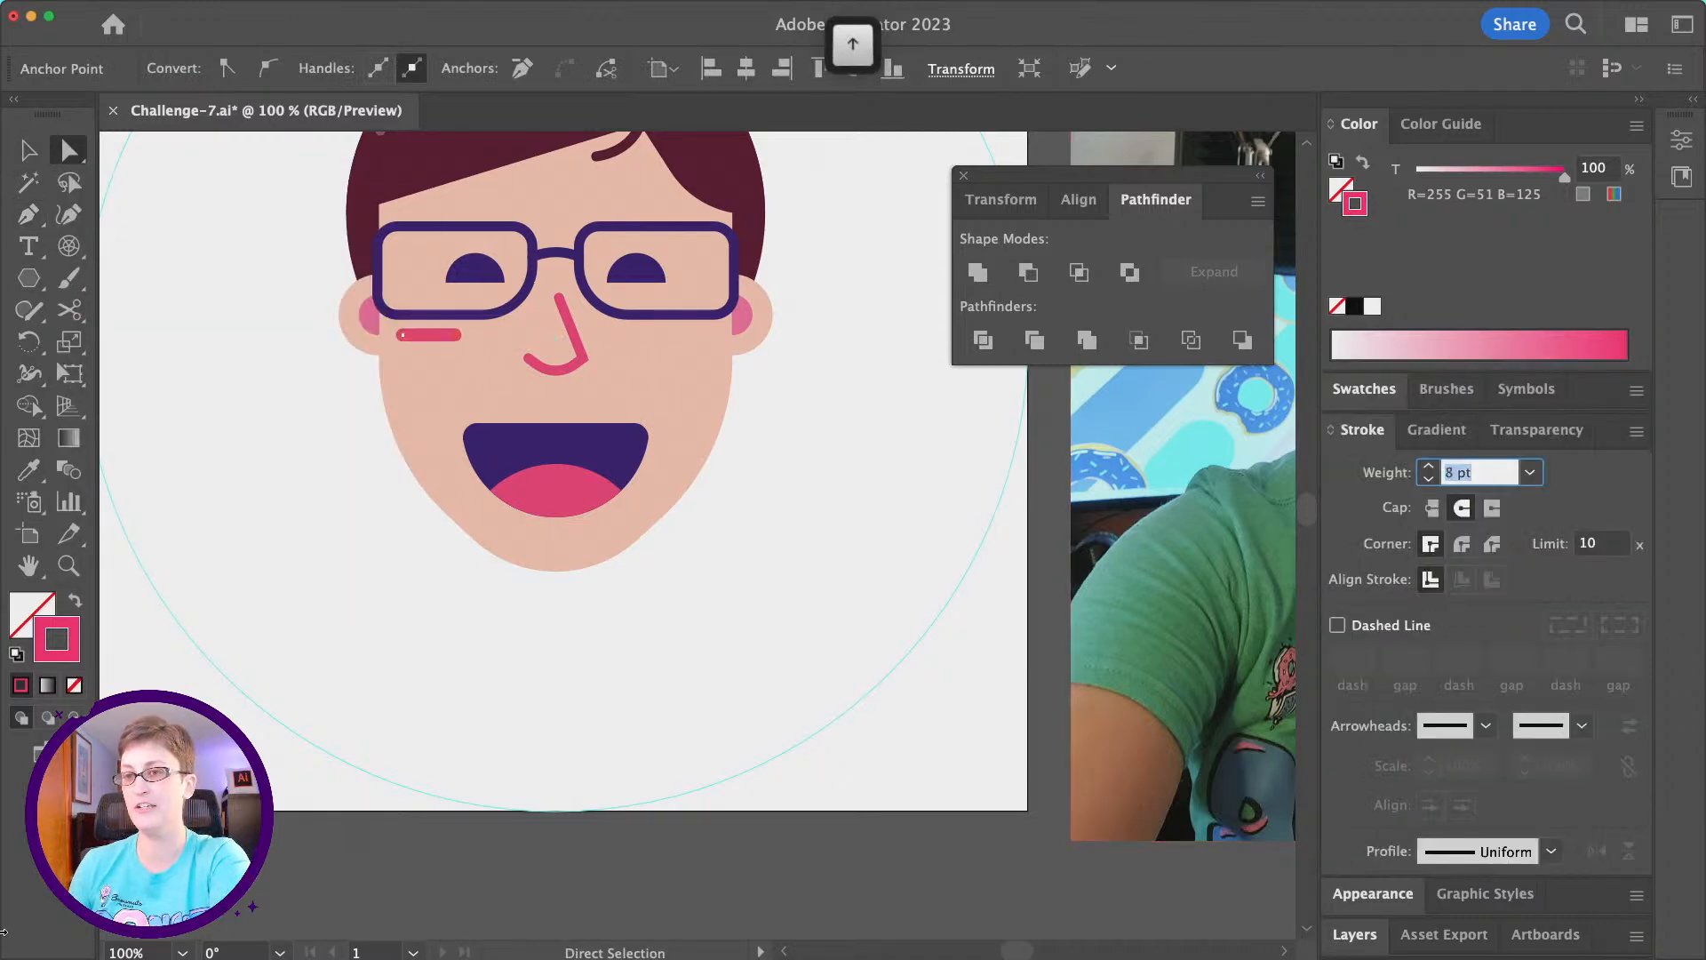
pyautogui.press('Up')
pyautogui.press('Up')
pyautogui.press('Up')
pyautogui.press('Up')
pyautogui.press('Up')
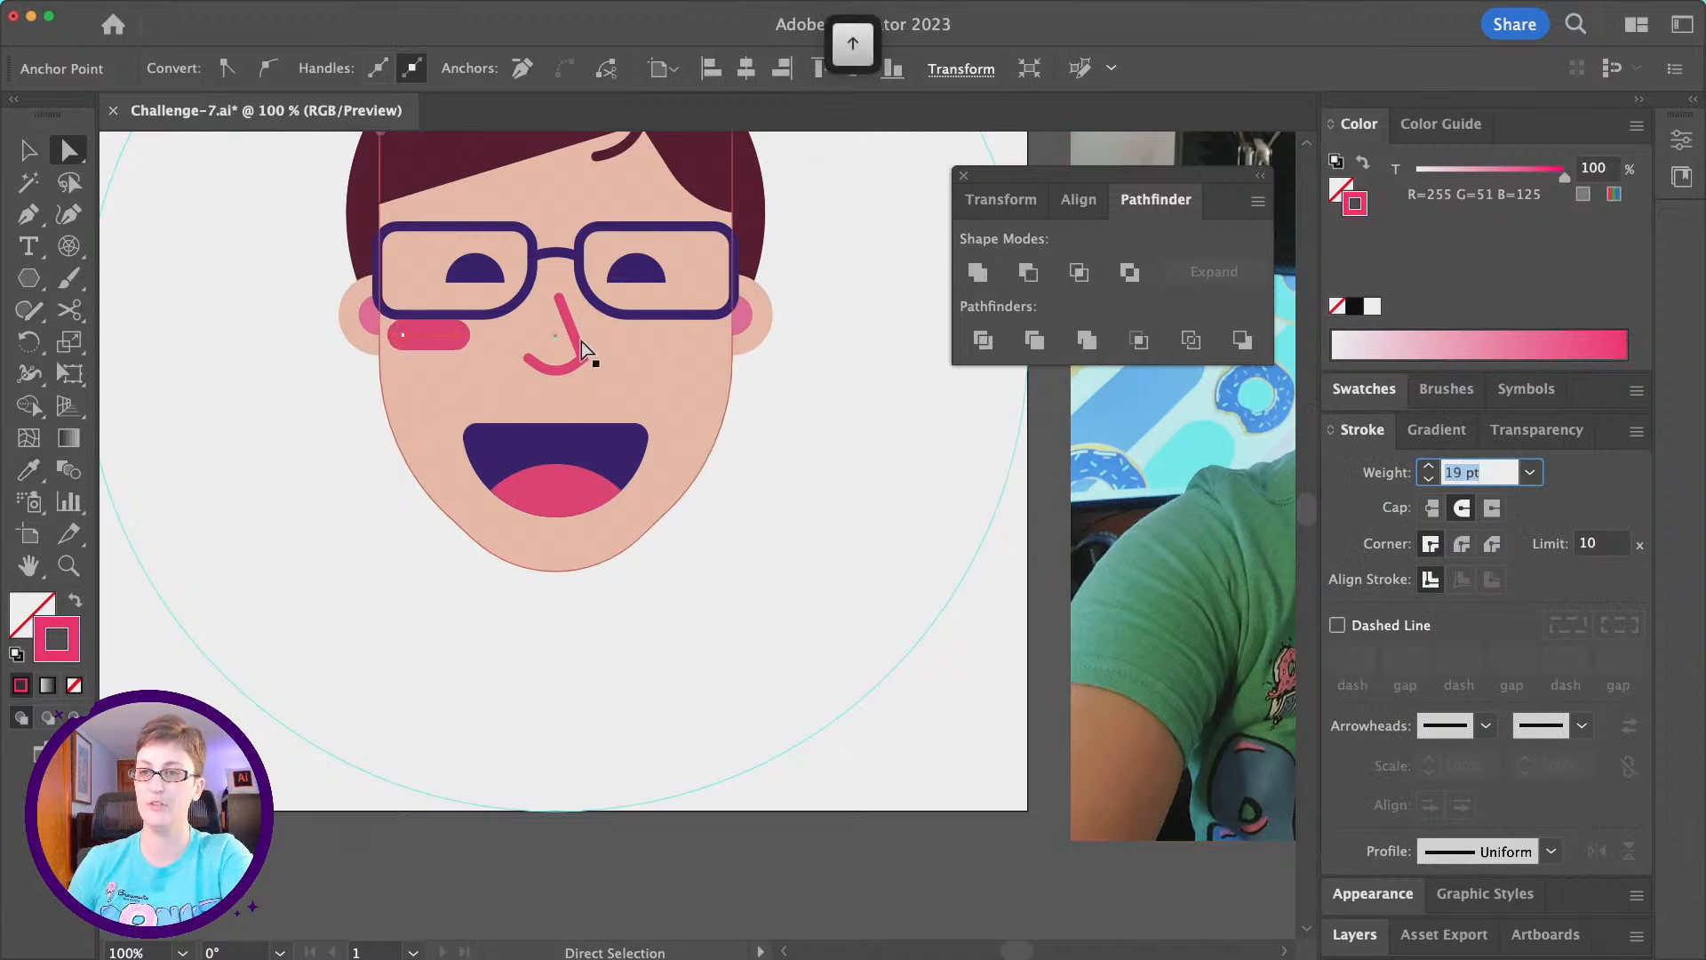
# - Nudge the cheek line slightly down and reduce its pink stroke tint to 72%
pyautogui.click(70, 154)
pyautogui.moveTo(419, 337); pyautogui.dragTo(427, 347)
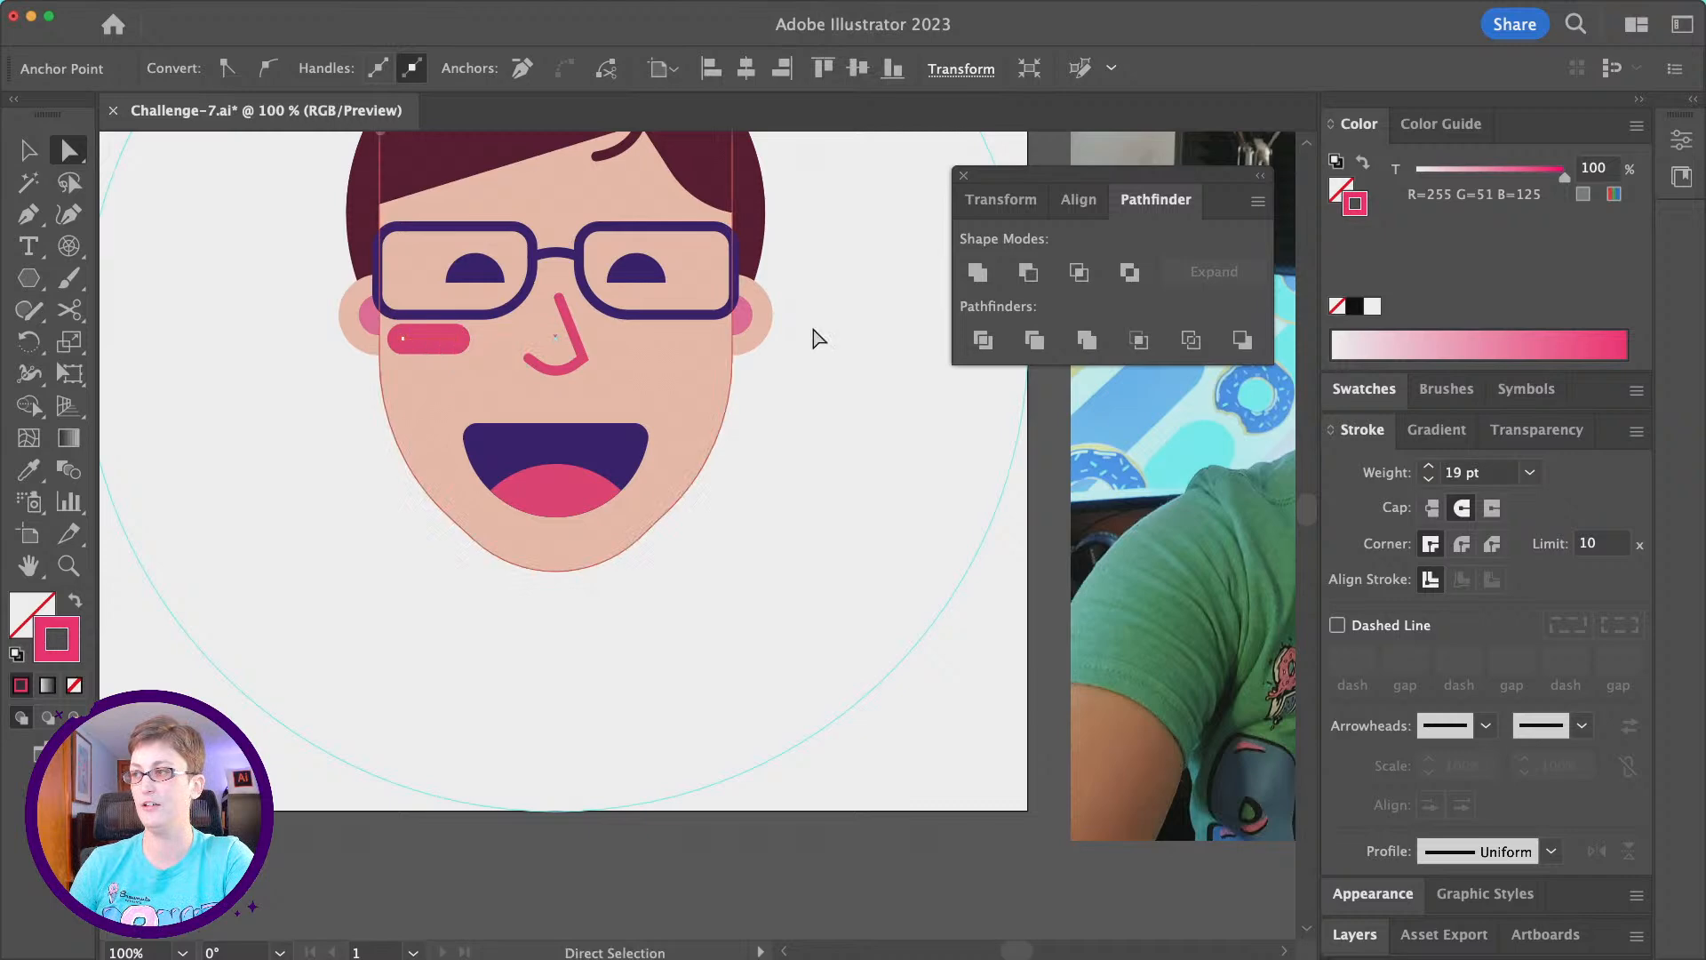
pyautogui.moveTo(1564, 176); pyautogui.dragTo(1519, 181)
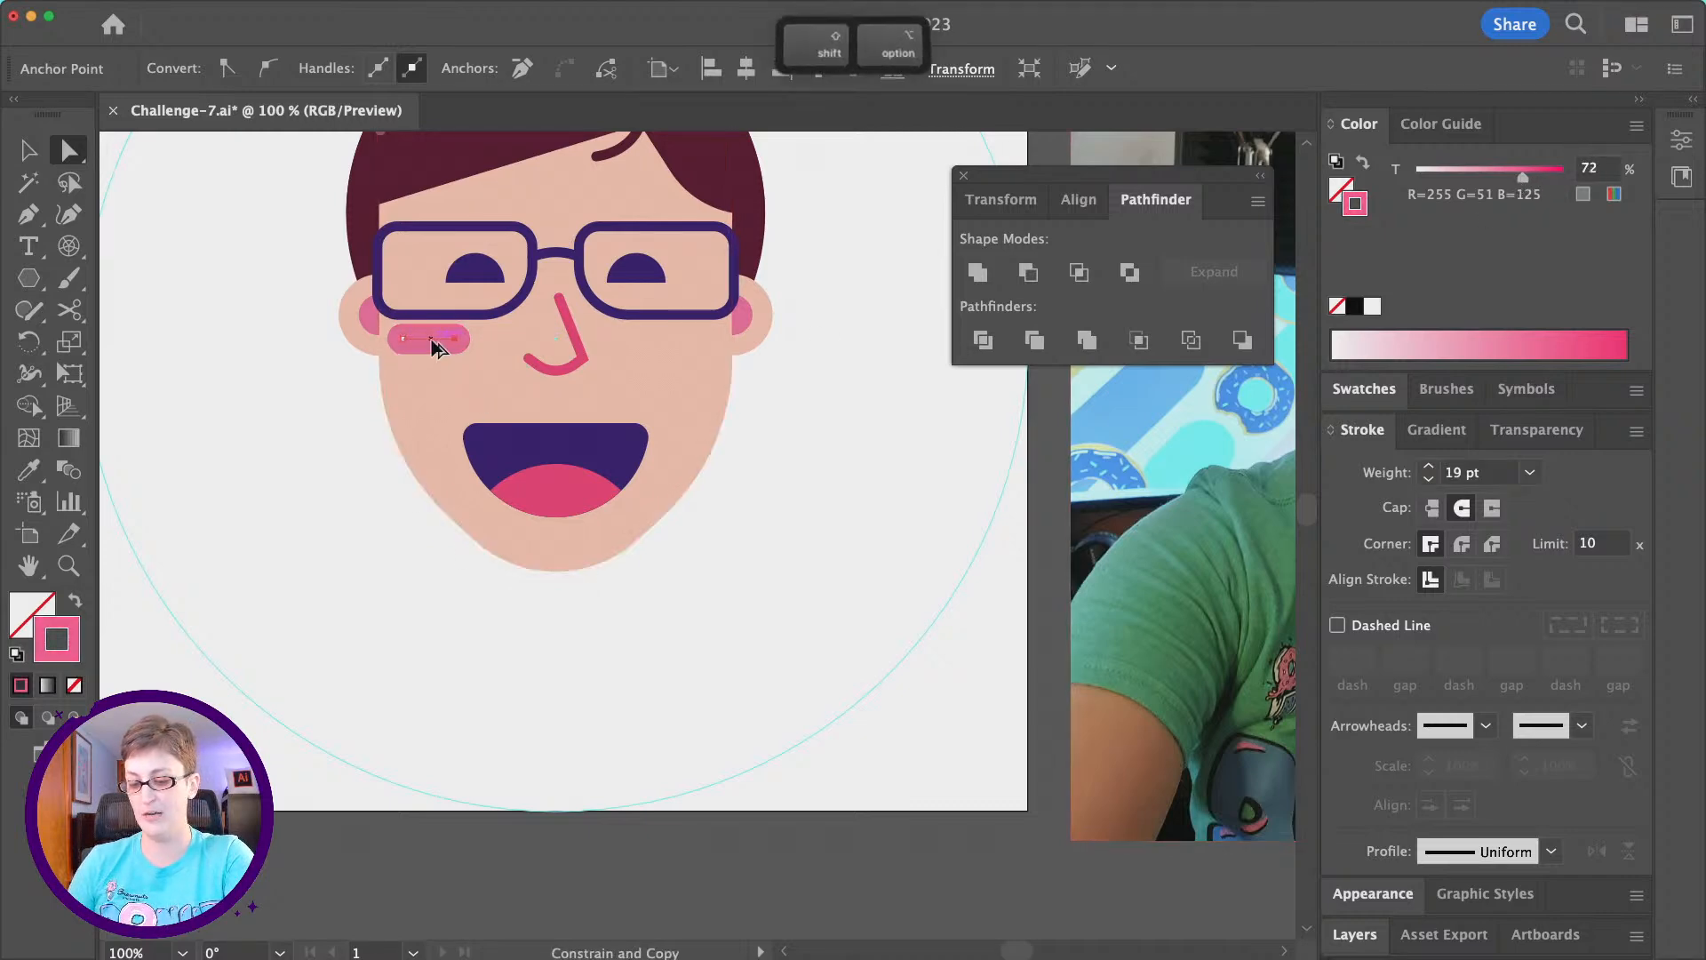
# - Duplicate the cheek line horizontally onto the opposite cheek below the right-hand lens, and deselect it
pyautogui.moveTo(430, 337); pyautogui.dragTo(491, 343)
pyautogui.press('super+z')
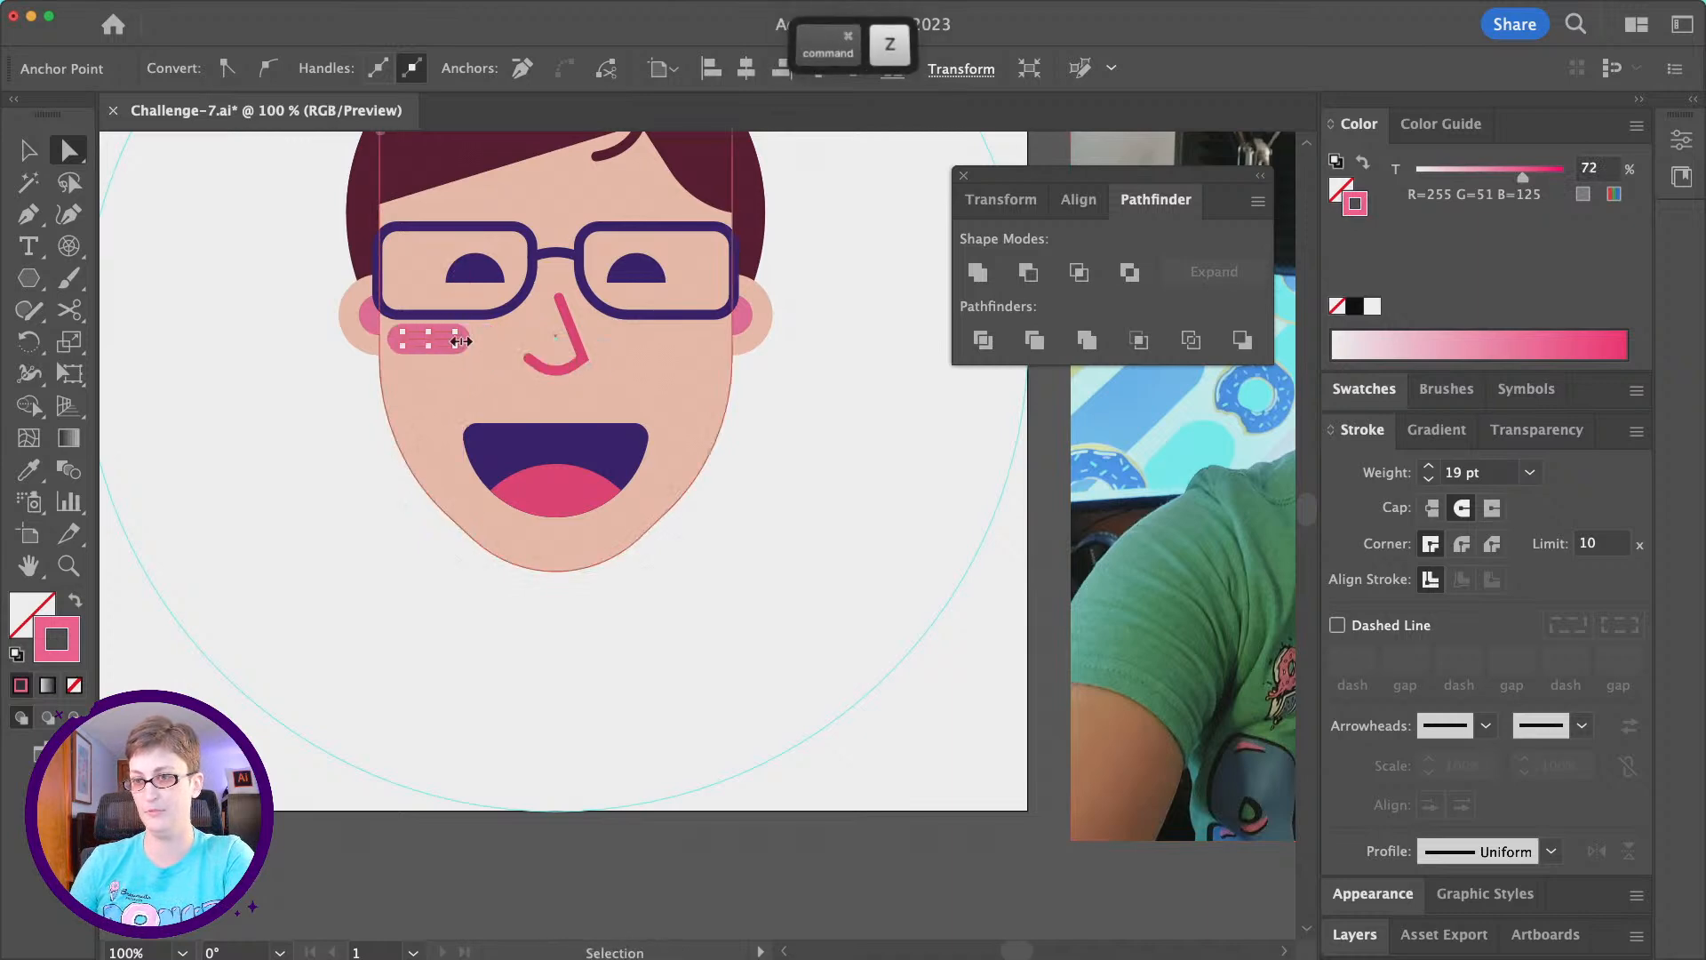
pyautogui.click(30, 153)
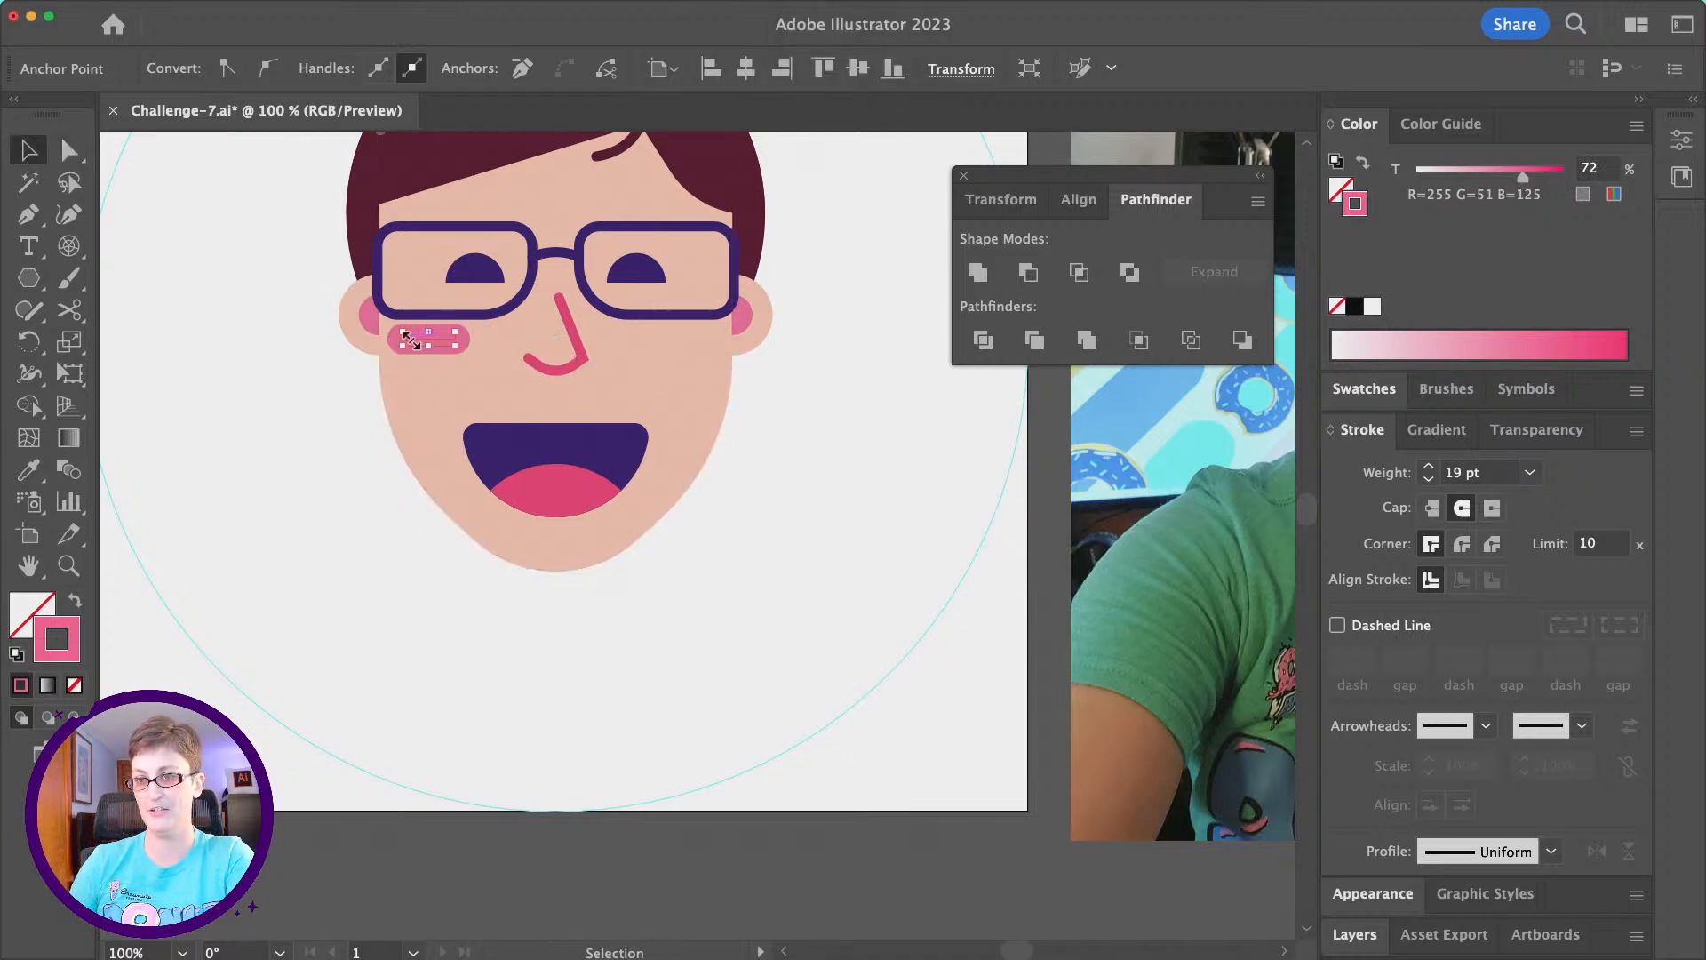
pyautogui.moveTo(416, 345); pyautogui.dragTo(662, 351)
pyautogui.click(396, 560)
# - Draw a tall rectangle from the mouth down past the chin as the neck and give it the face's skin colour
pyautogui.scroll(2, 395, 548)
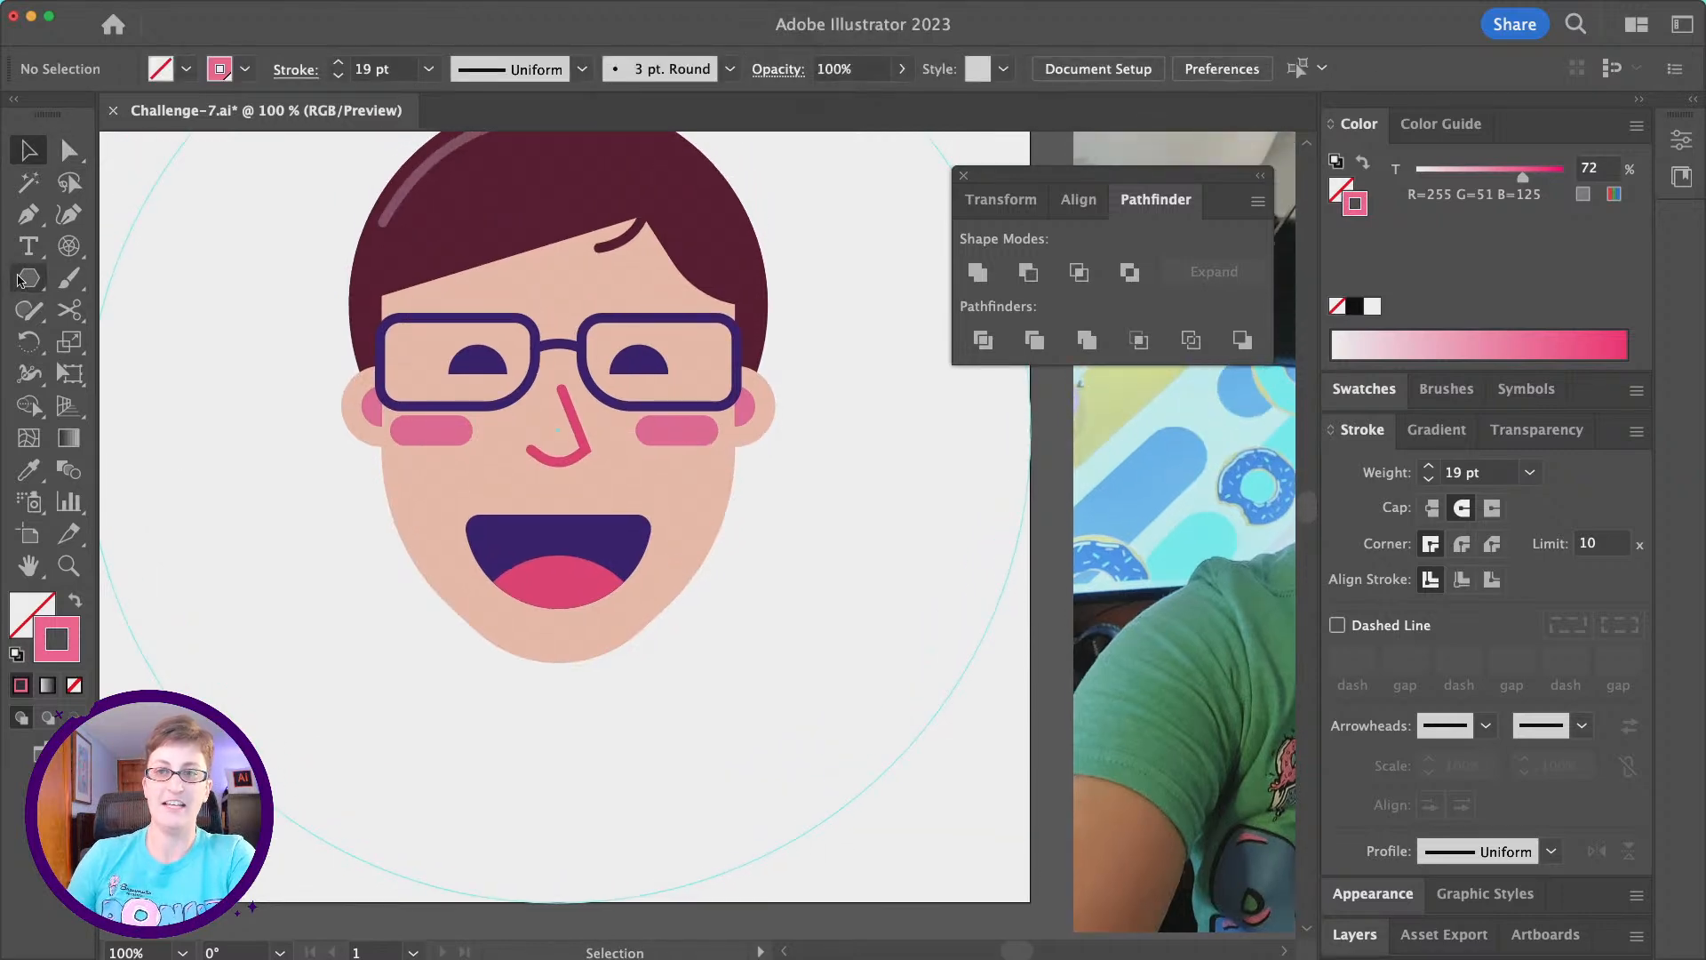
pyautogui.moveTo(26, 286); pyautogui.dragTo(142, 279)
pyautogui.press('super+minus')
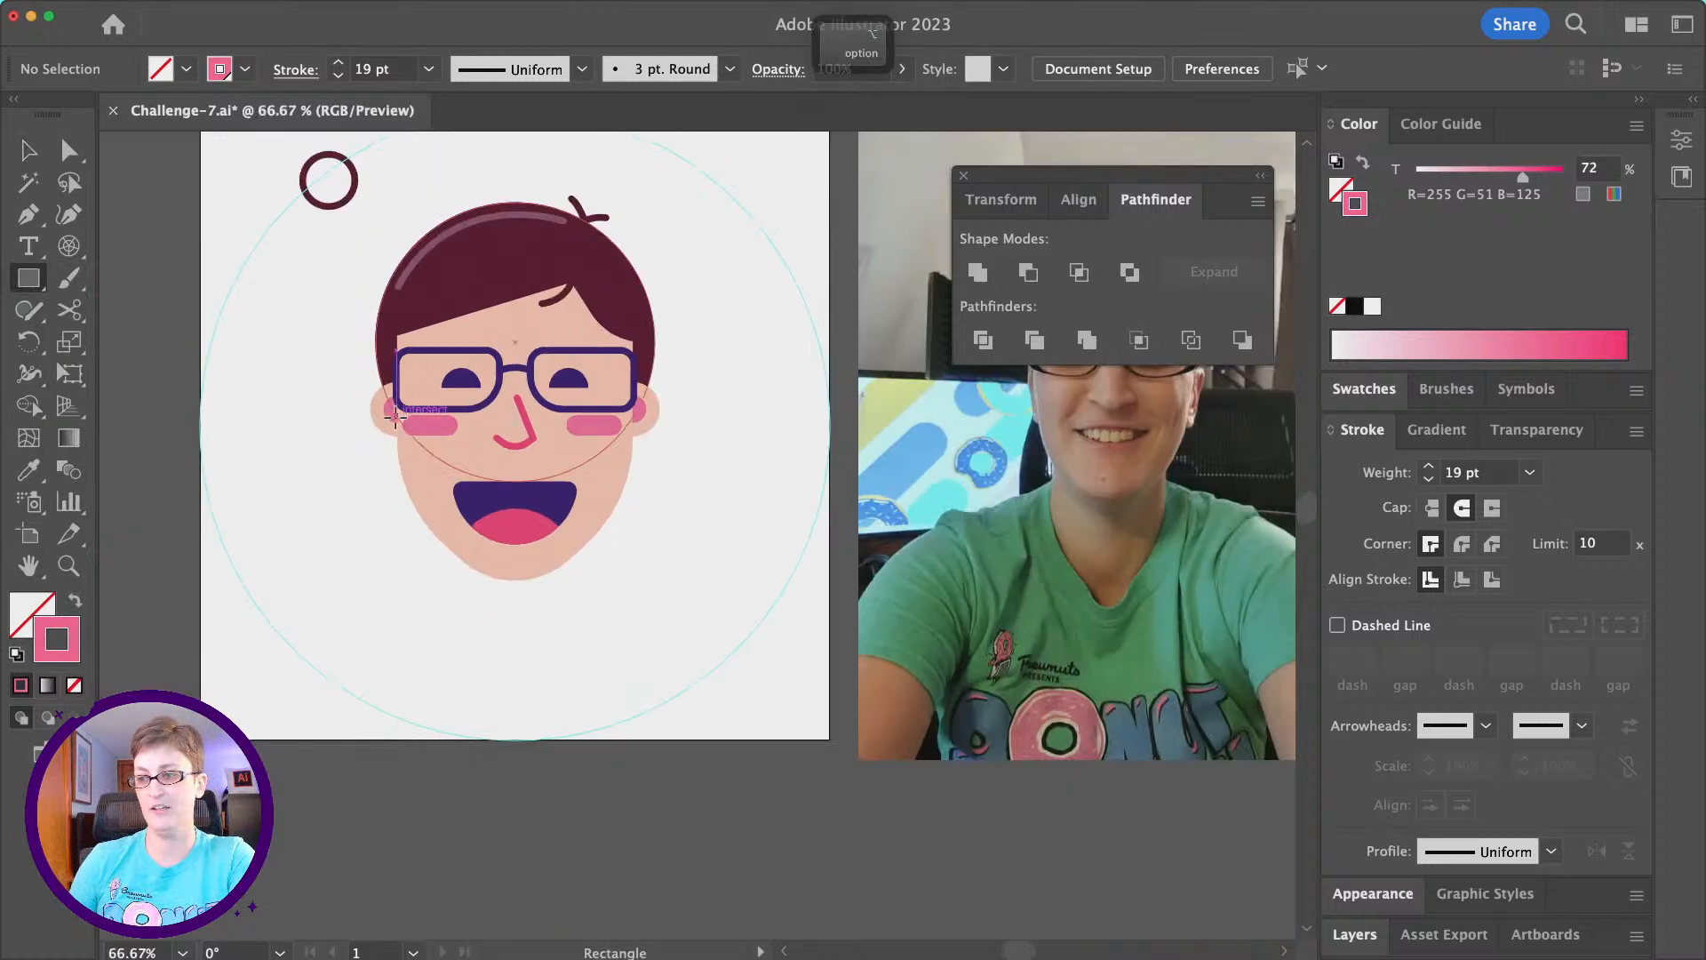
pyautogui.moveTo(470, 495); pyautogui.dragTo(564, 659)
pyautogui.click(28, 469)
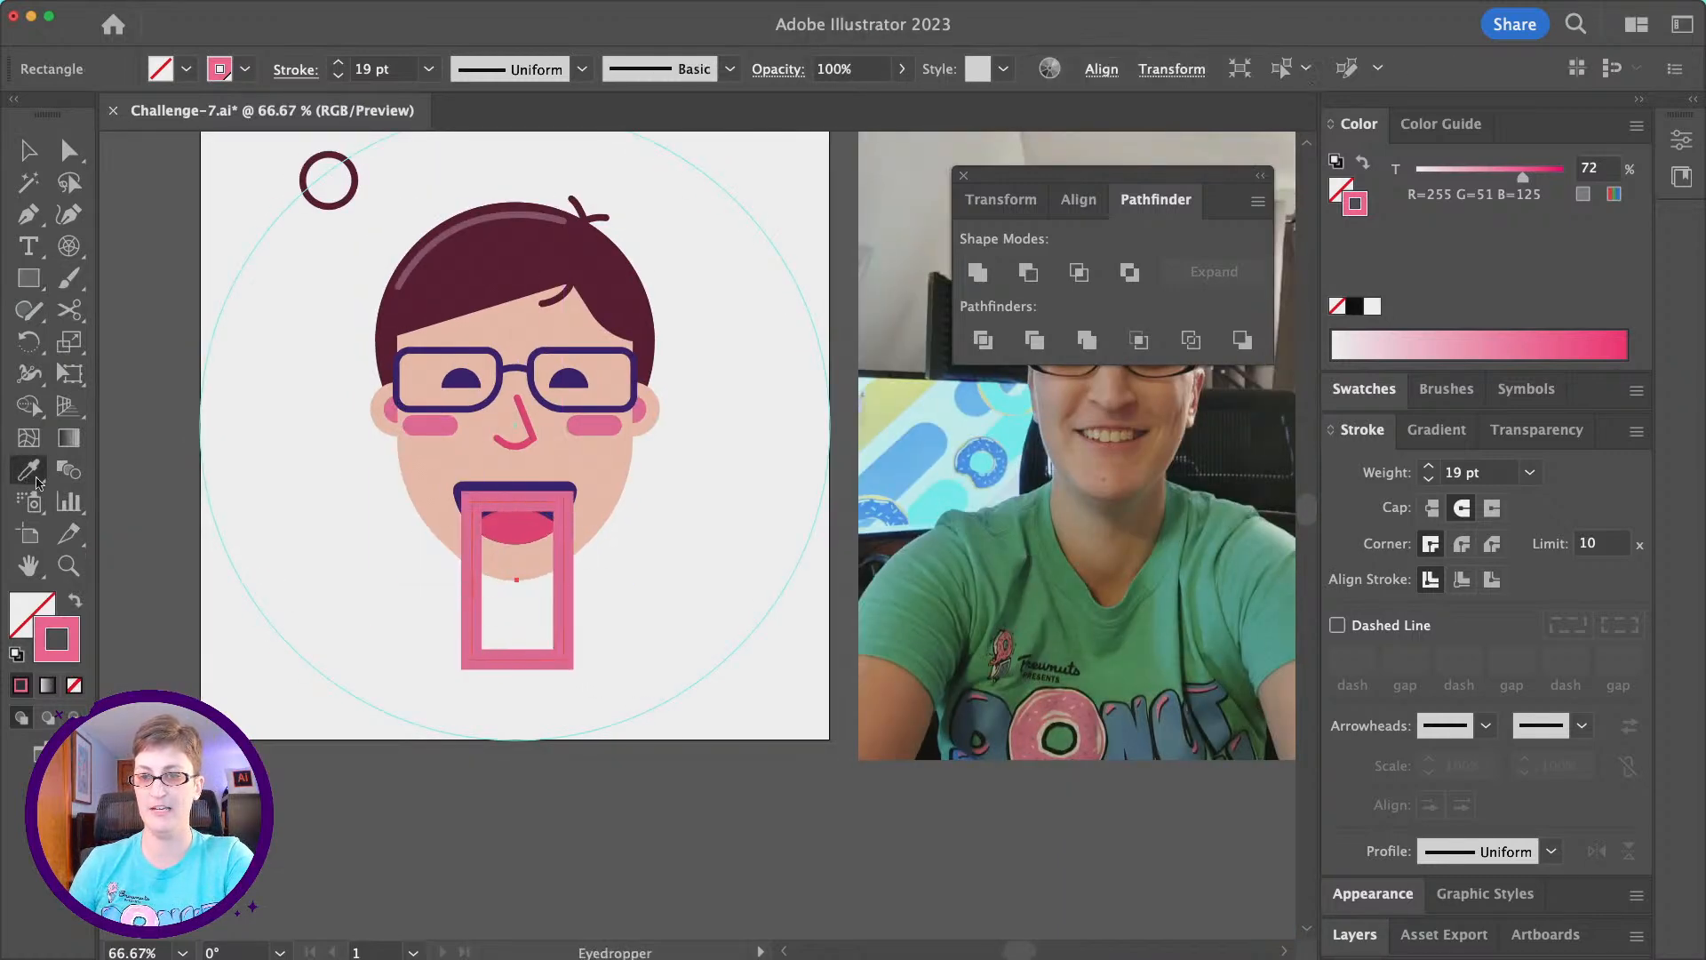
pyautogui.click(433, 465)
pyautogui.click(28, 149)
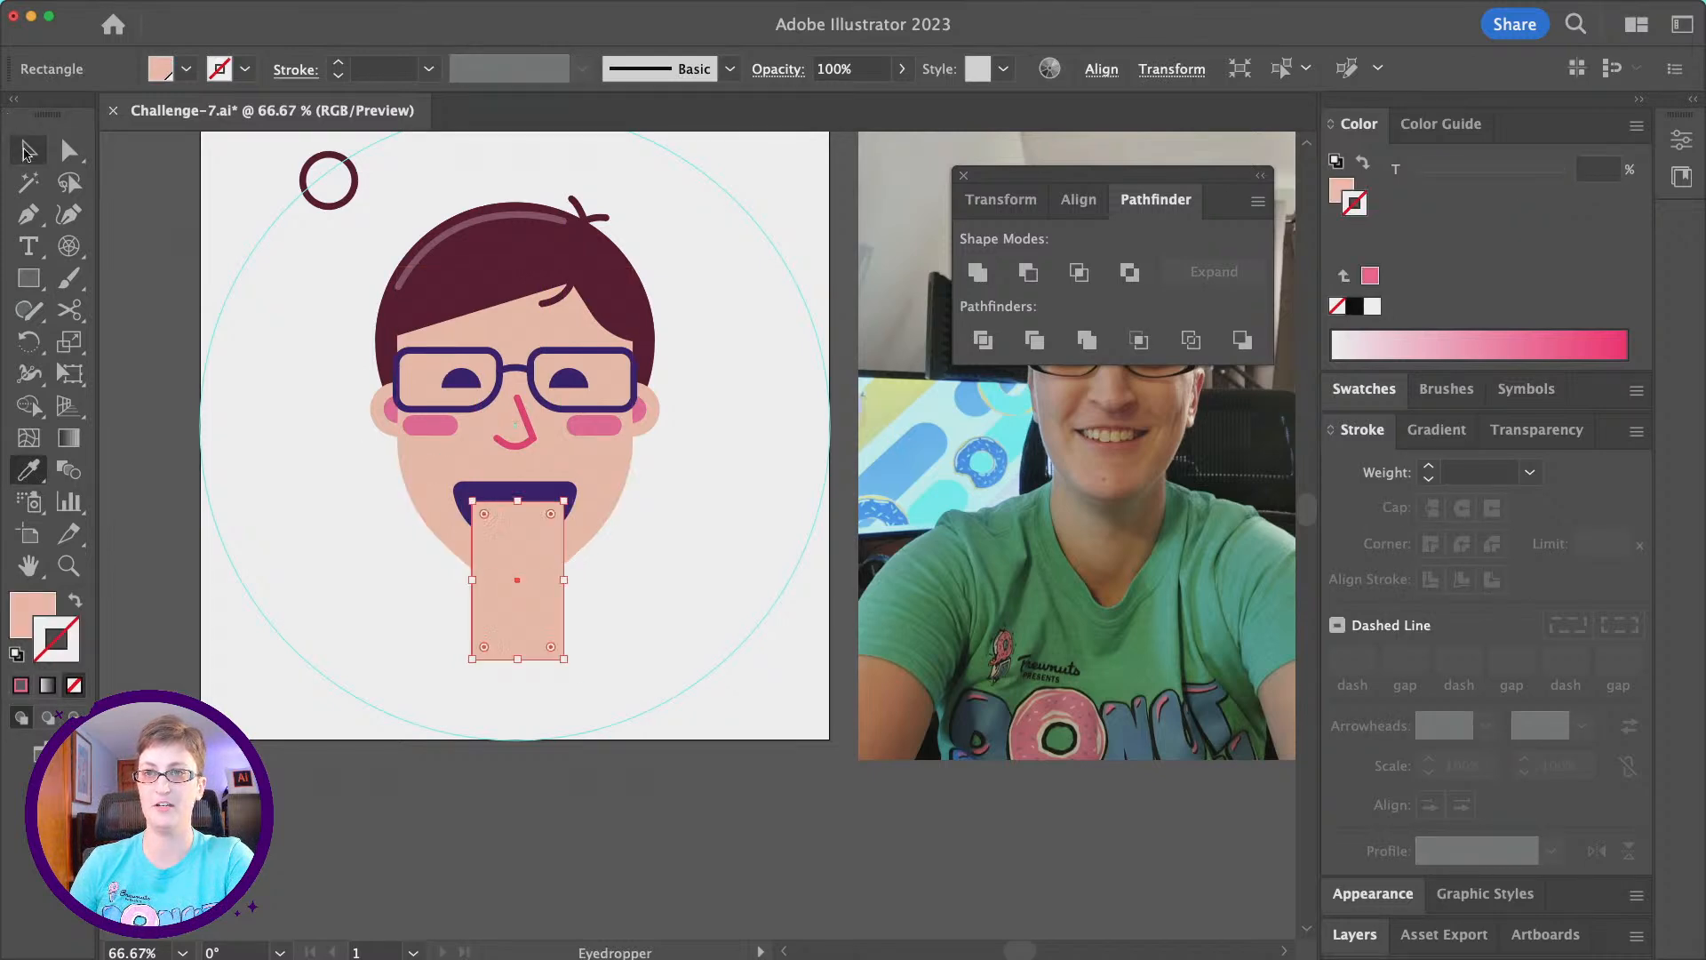
# - Send the neck rectangle to the back so it sits behind the face, and deselect it
pyautogui.click(218, 10)
pyautogui.moveTo(267, 56)
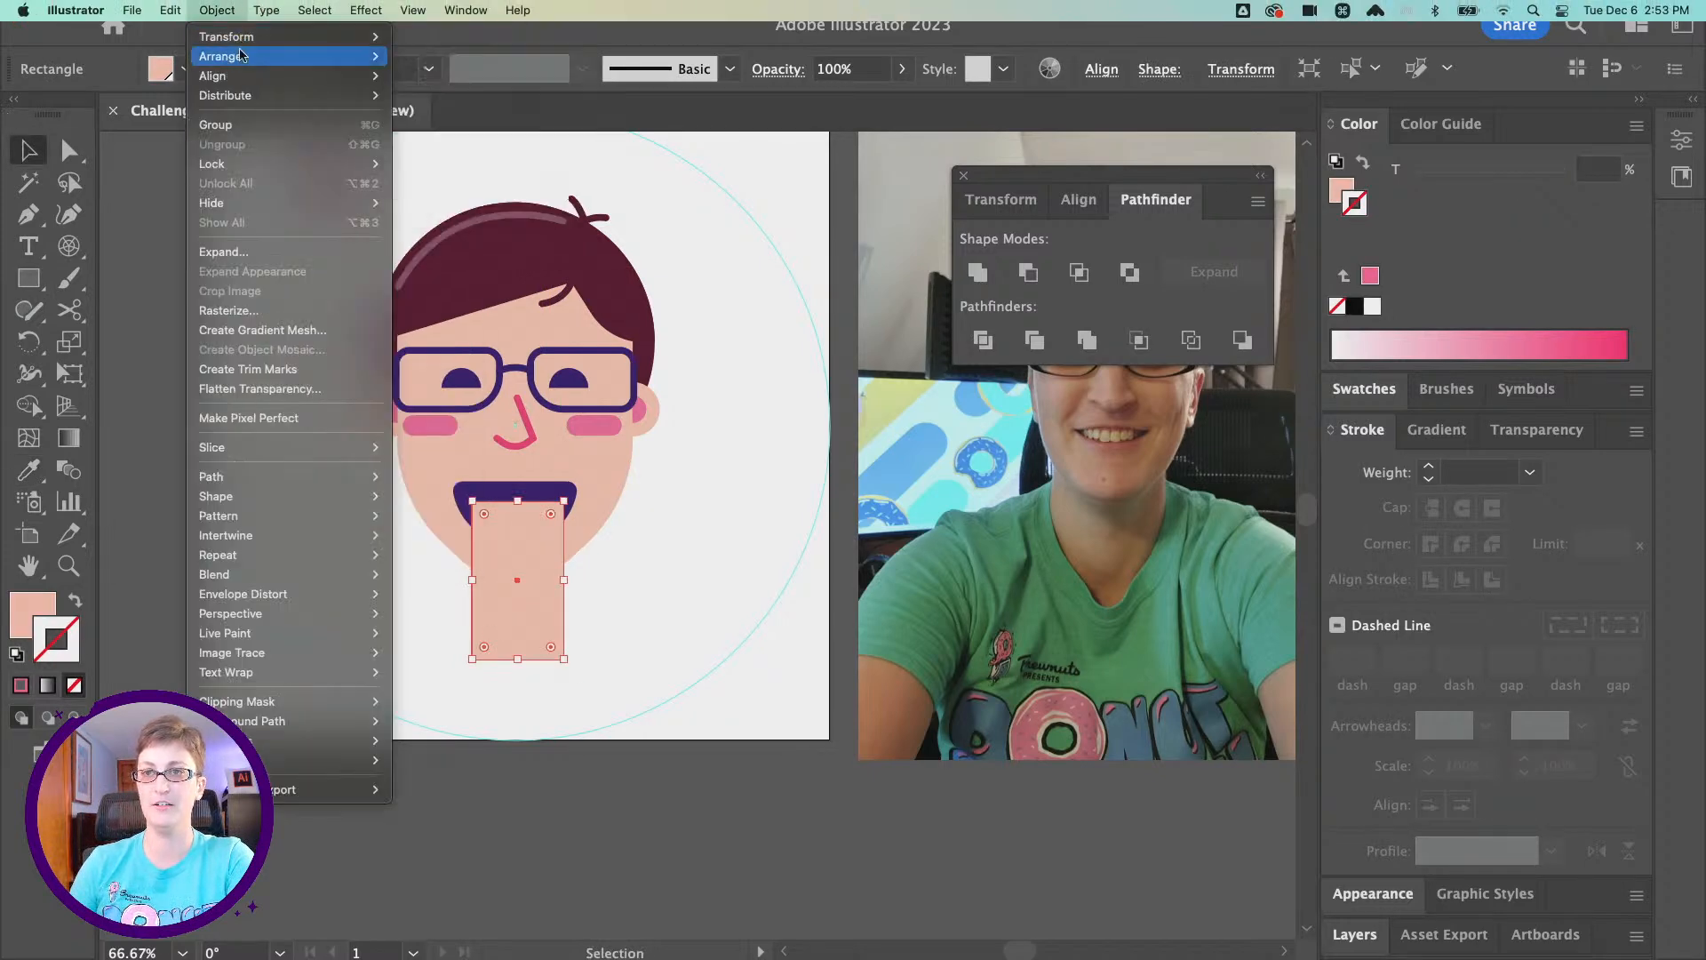
pyautogui.click(466, 113)
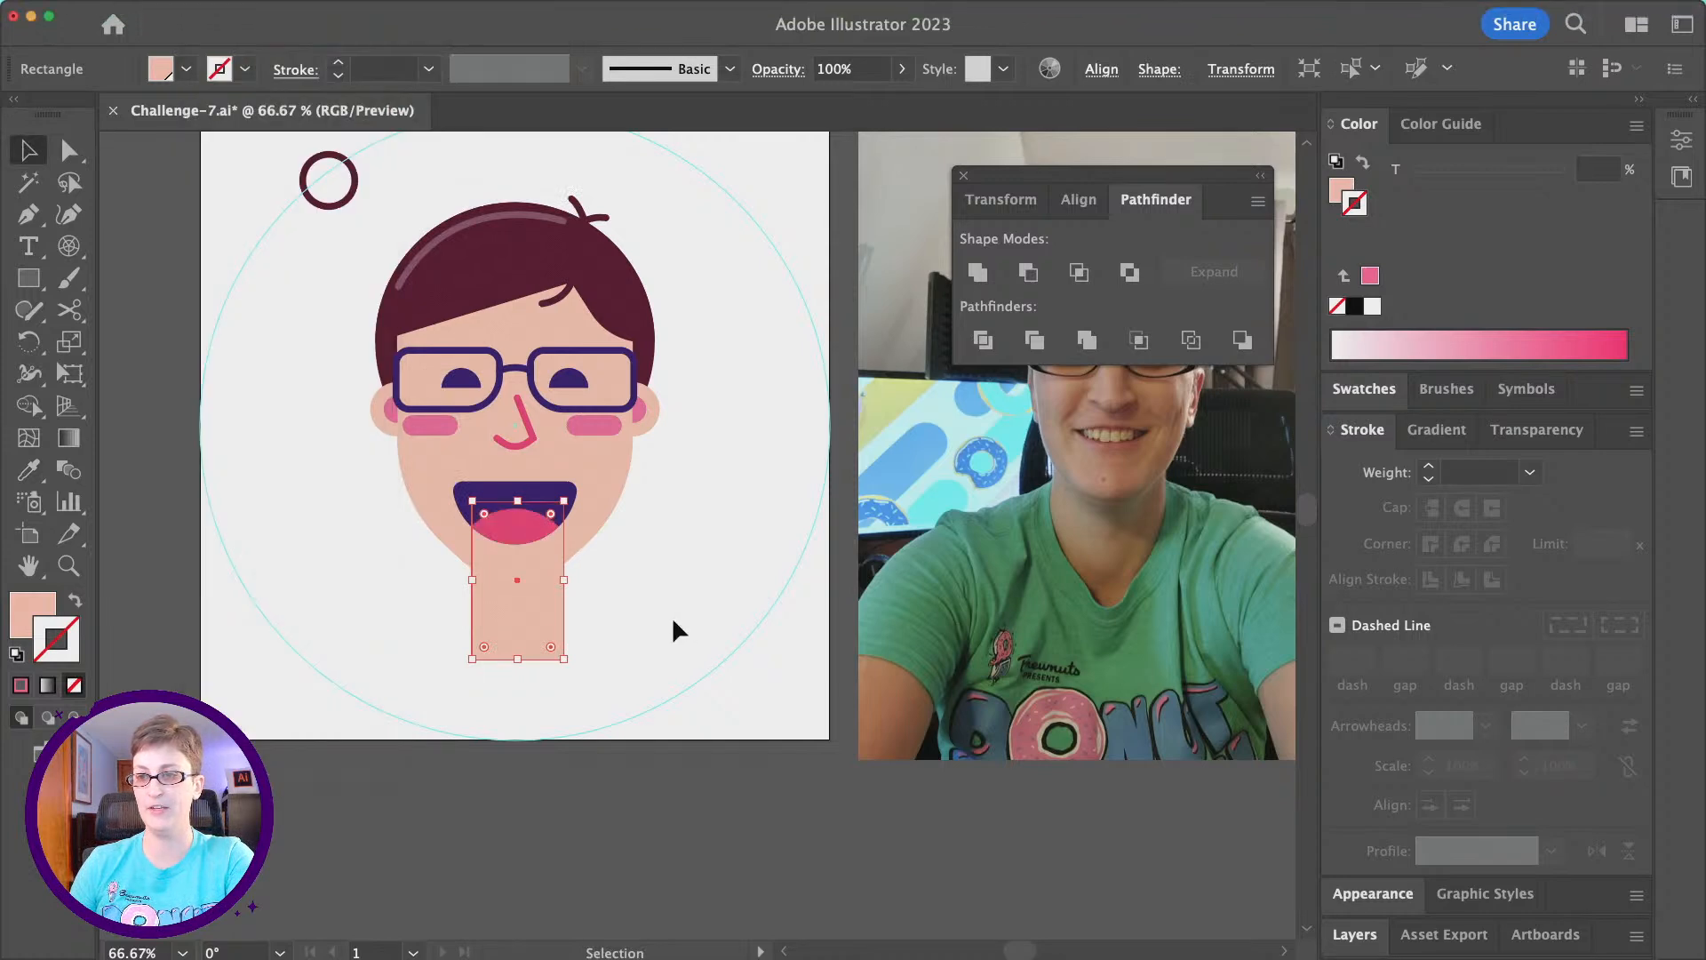
pyautogui.click(672, 616)
pyautogui.click(537, 628)
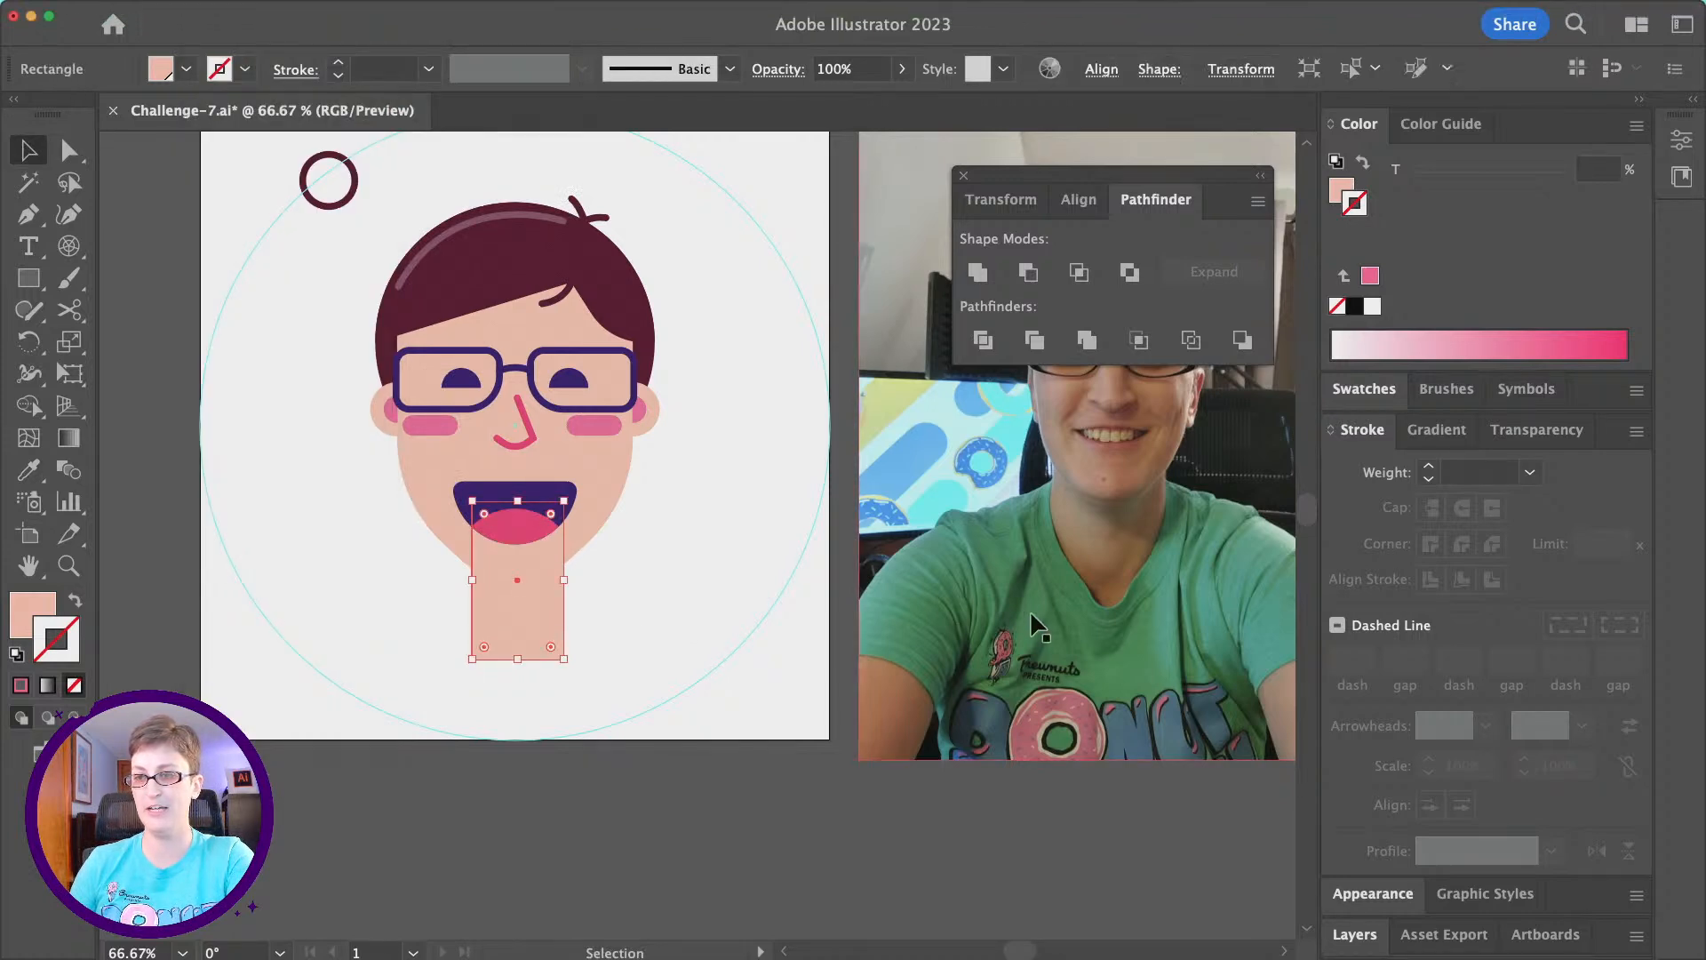
pyautogui.click(243, 499)
# - Draw a wide rectangle below the chin, extending past the artboard's lower edge, as the shirt and send it to the back
pyautogui.click(18, 282)
pyautogui.moveTo(359, 598)
pyautogui.mouseDown()
pyautogui.moveTo(408, 655)
pyautogui.moveTo(685, 743)
pyautogui.moveTo(683, 764)
pyautogui.mouseUp()
pyautogui.click(216, 9)
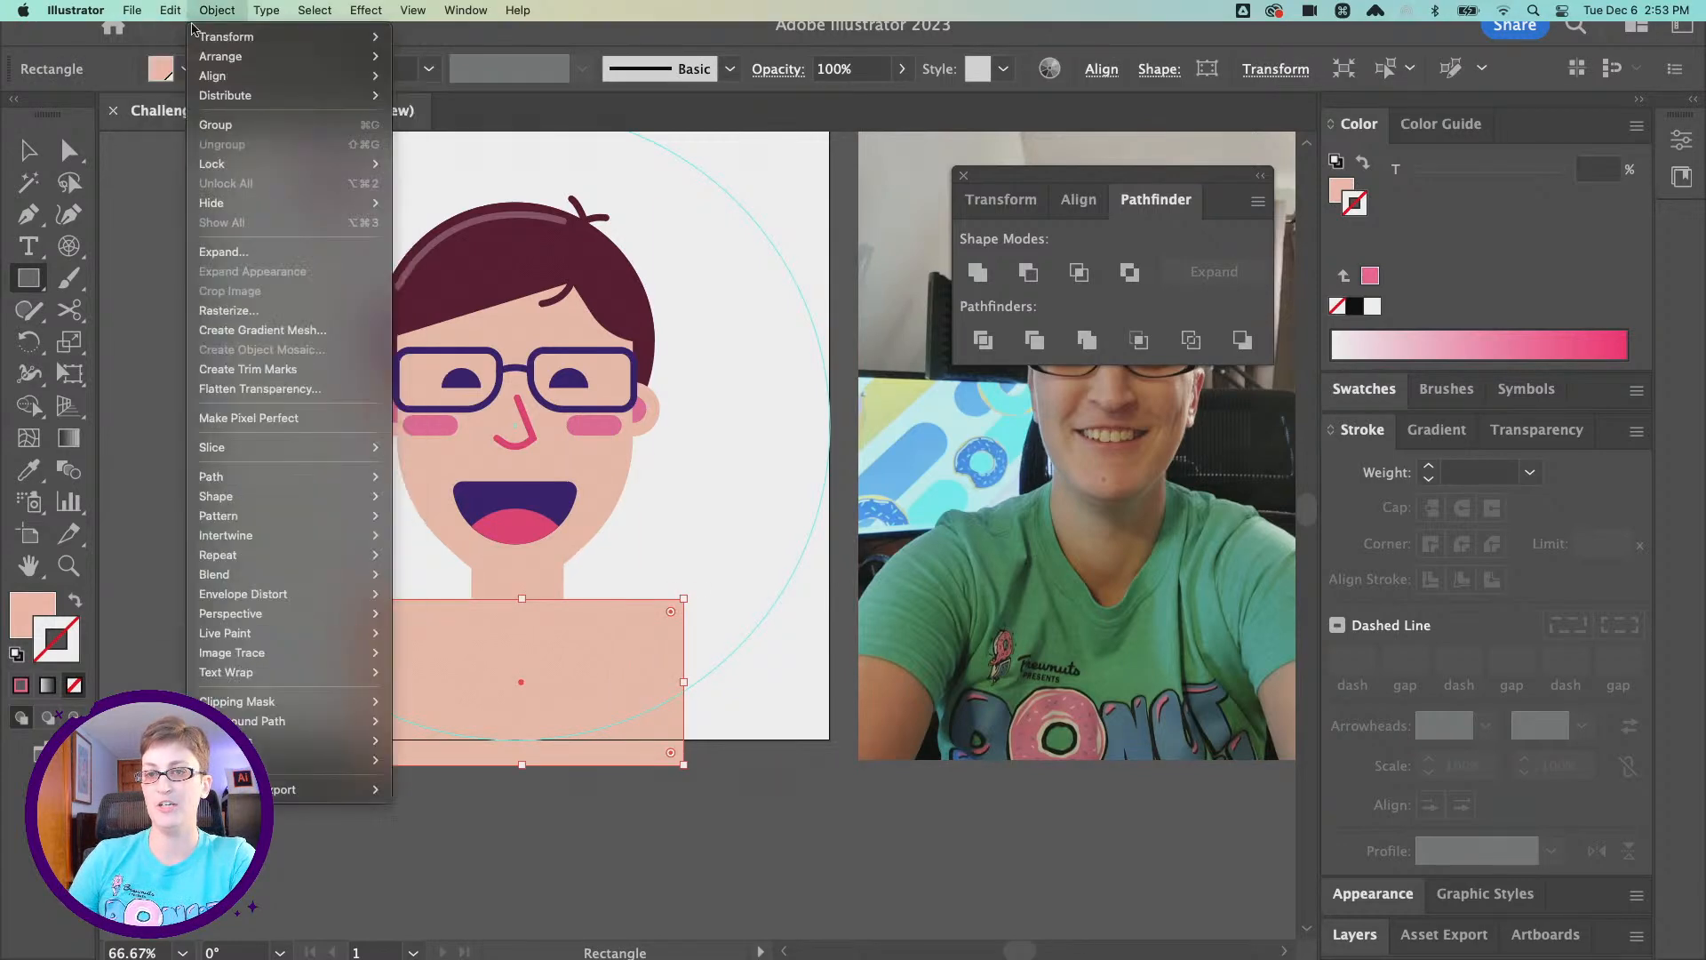
pyautogui.moveTo(247, 57)
pyautogui.click(479, 115)
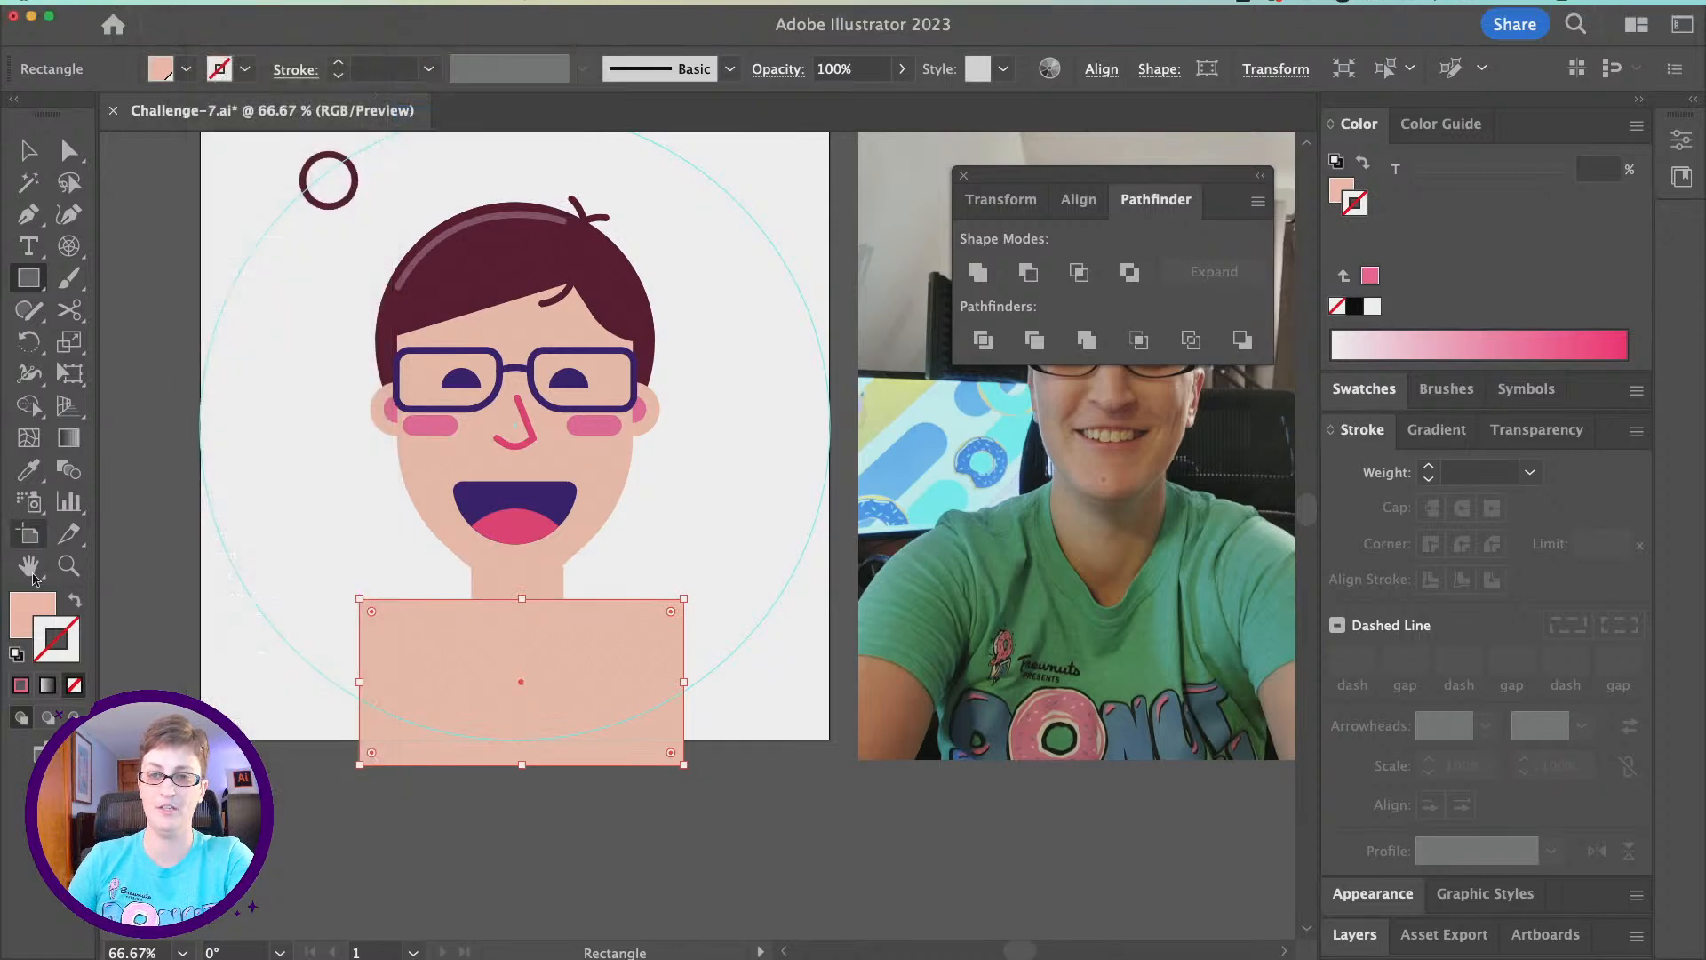
# - Fill the shirt rectangle with a medium green of C 65.26, M 0, Y 61.05, K 0
pyautogui.doubleClick(29, 626)
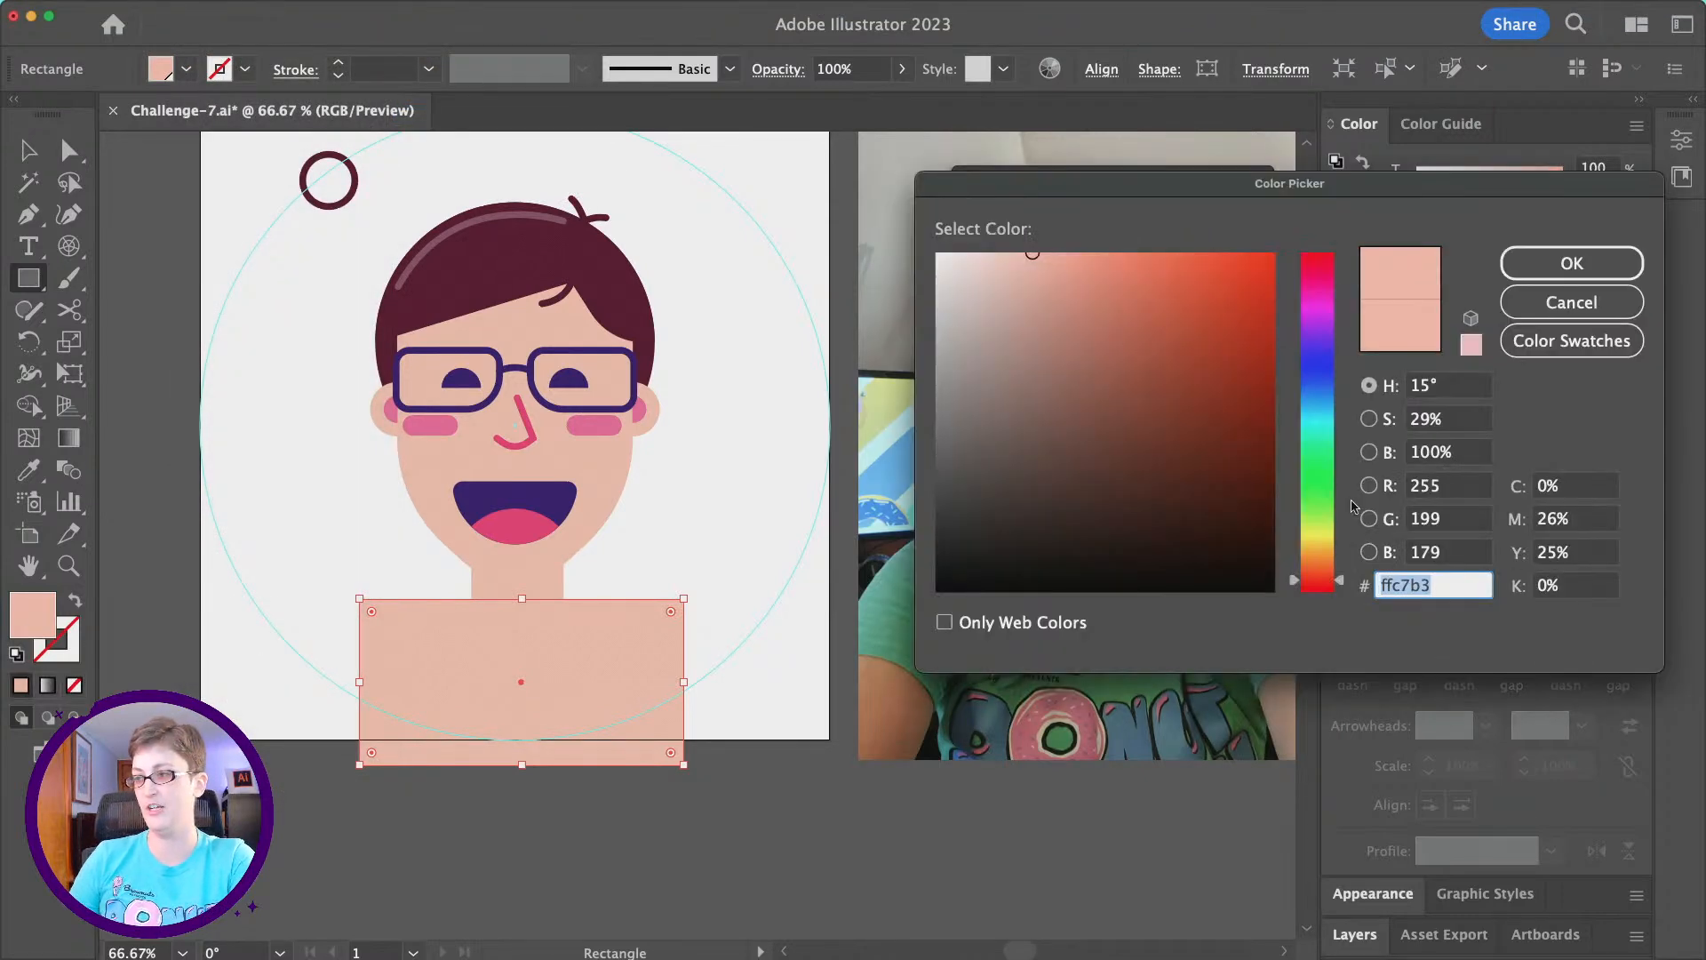
pyautogui.click(1333, 502)
pyautogui.click(1315, 445)
pyautogui.moveTo(1145, 262)
pyautogui.mouseDown()
pyautogui.moveTo(1183, 277)
pyautogui.moveTo(1196, 311)
pyautogui.mouseUp()
pyautogui.click(1571, 264)
# - Round the neck's two bottom corners to about 44 px and the shirt's two top corners fully into domed shoulders
pyautogui.click(69, 150)
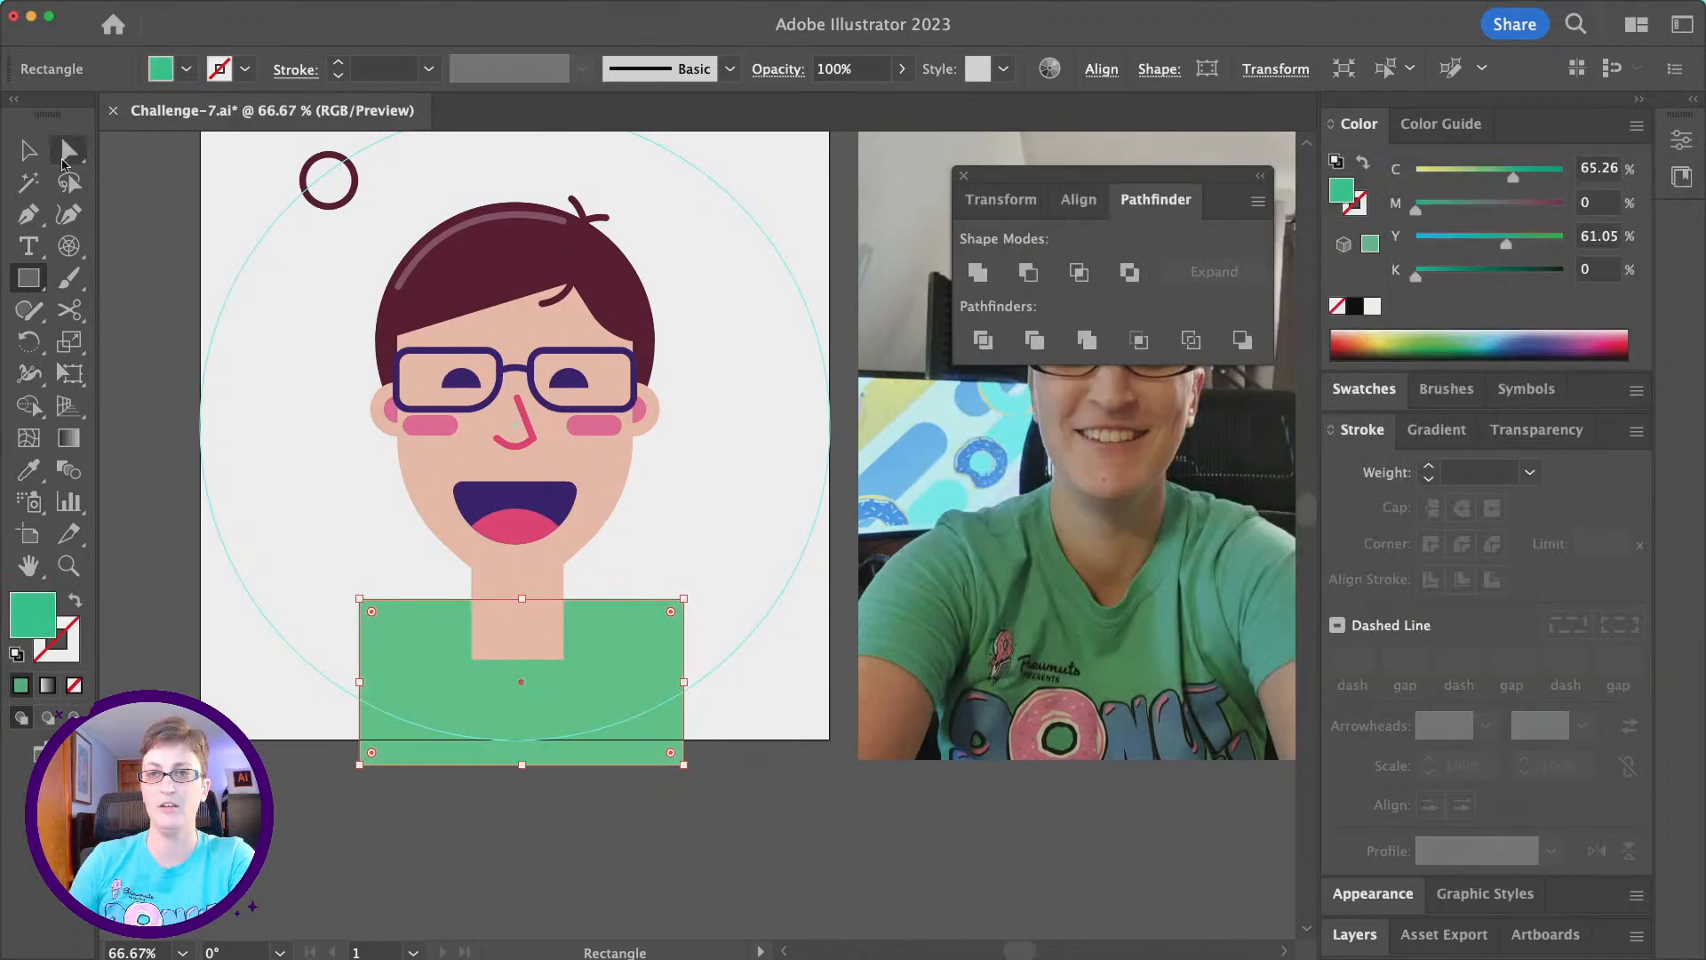
pyautogui.click(472, 659)
pyautogui.moveTo(551, 646); pyautogui.dragTo(469, 543)
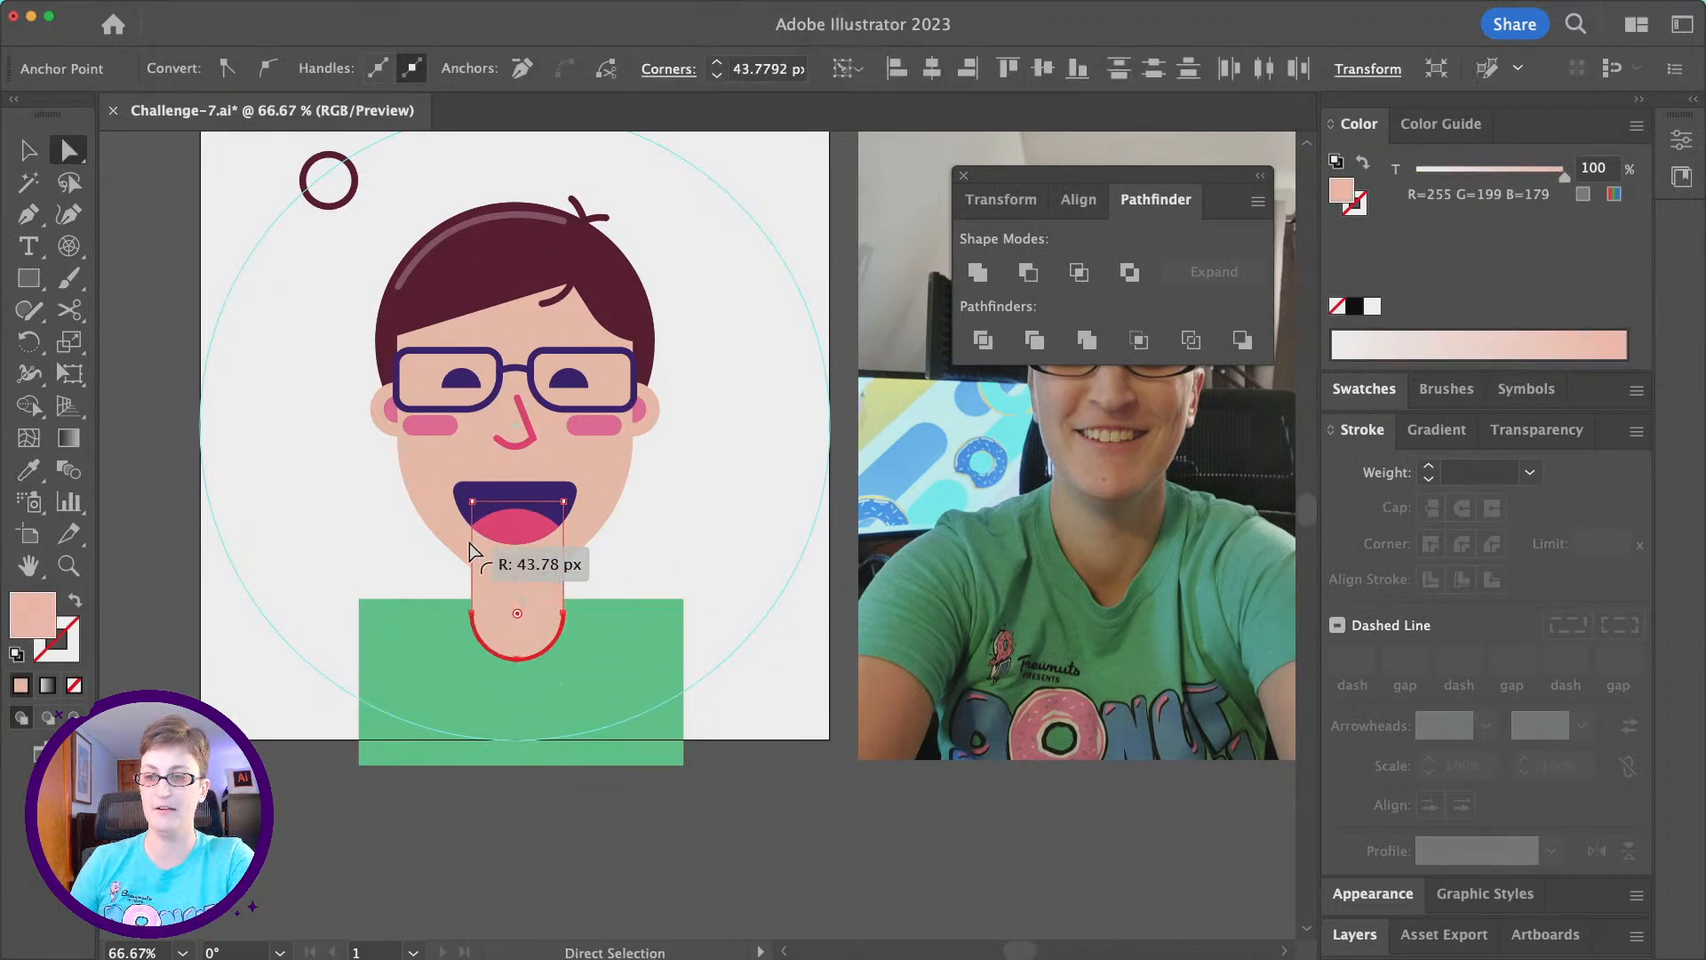
pyautogui.click(360, 598)
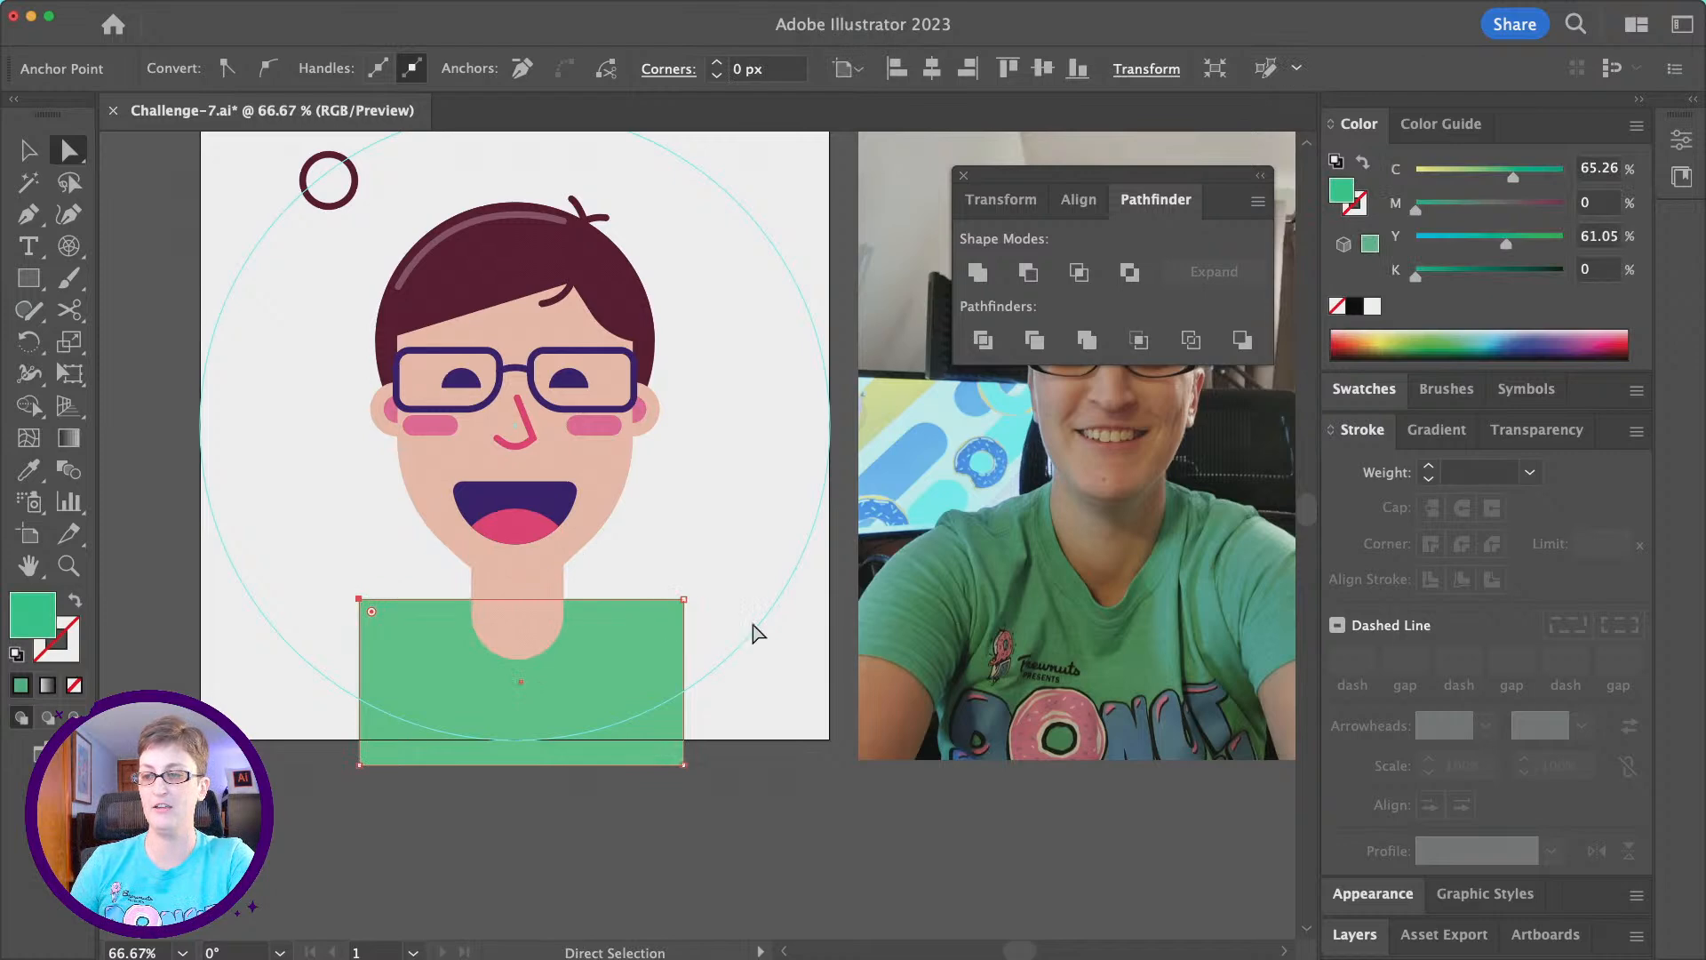
pyautogui.keyDown('shift'); pyautogui.click(684, 600); pyautogui.keyUp('shift')
pyautogui.moveTo(678, 616); pyautogui.dragTo(518, 818)
# - Nudge the shirt and neck together slightly upward, and deselect them
pyautogui.click(547, 693)
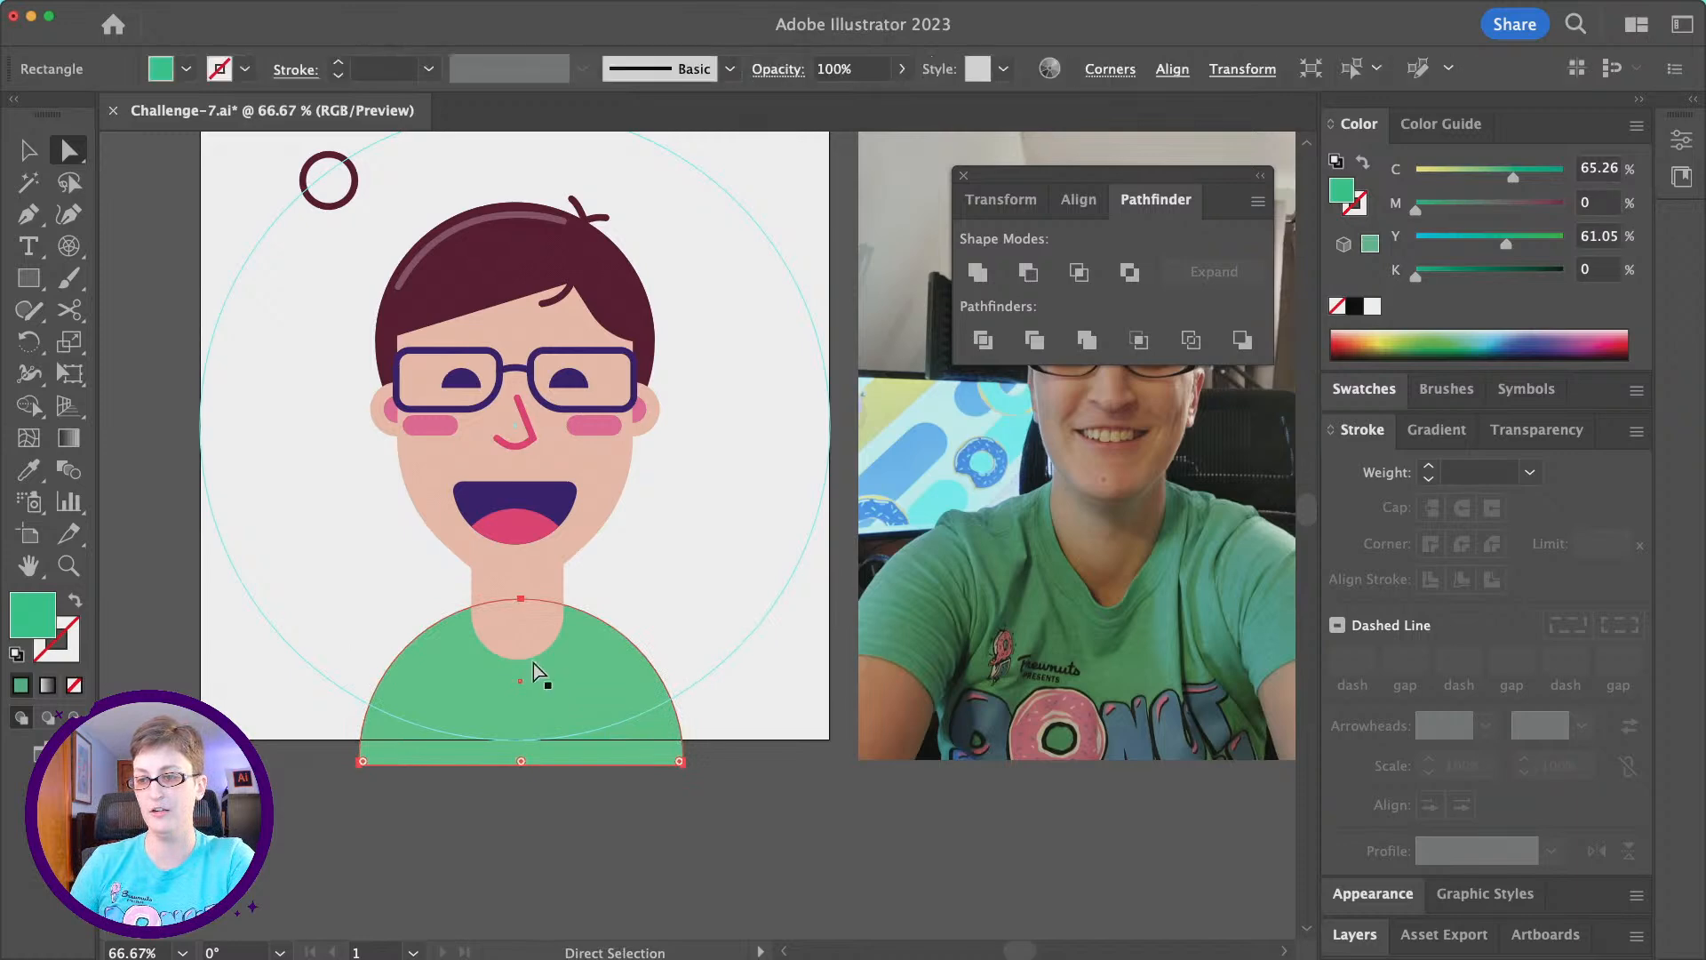
pyautogui.keyDown('shift'); pyautogui.click(514, 615); pyautogui.keyUp('shift')
pyautogui.click(562, 878)
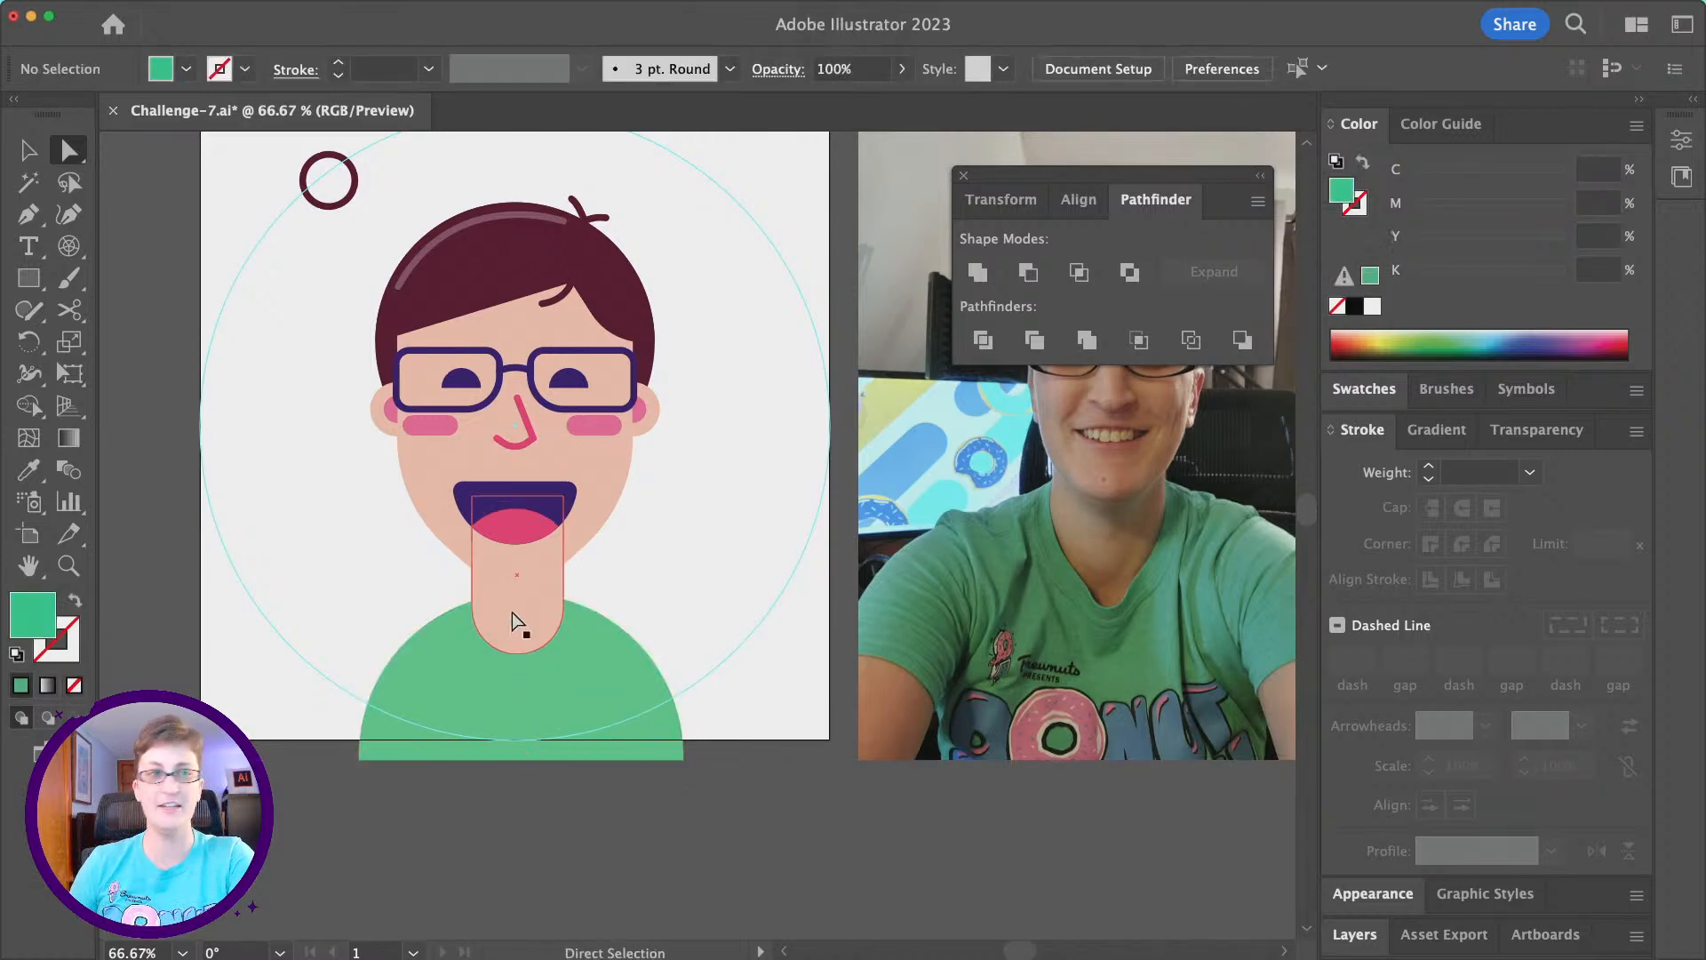
# - Duplicate the neck in place, in front of the original, and fill the copy with the palette's pink swatch (R 255, G 51, B 125)
pyautogui.click(511, 615)
pyautogui.scroll(1, 511, 616)
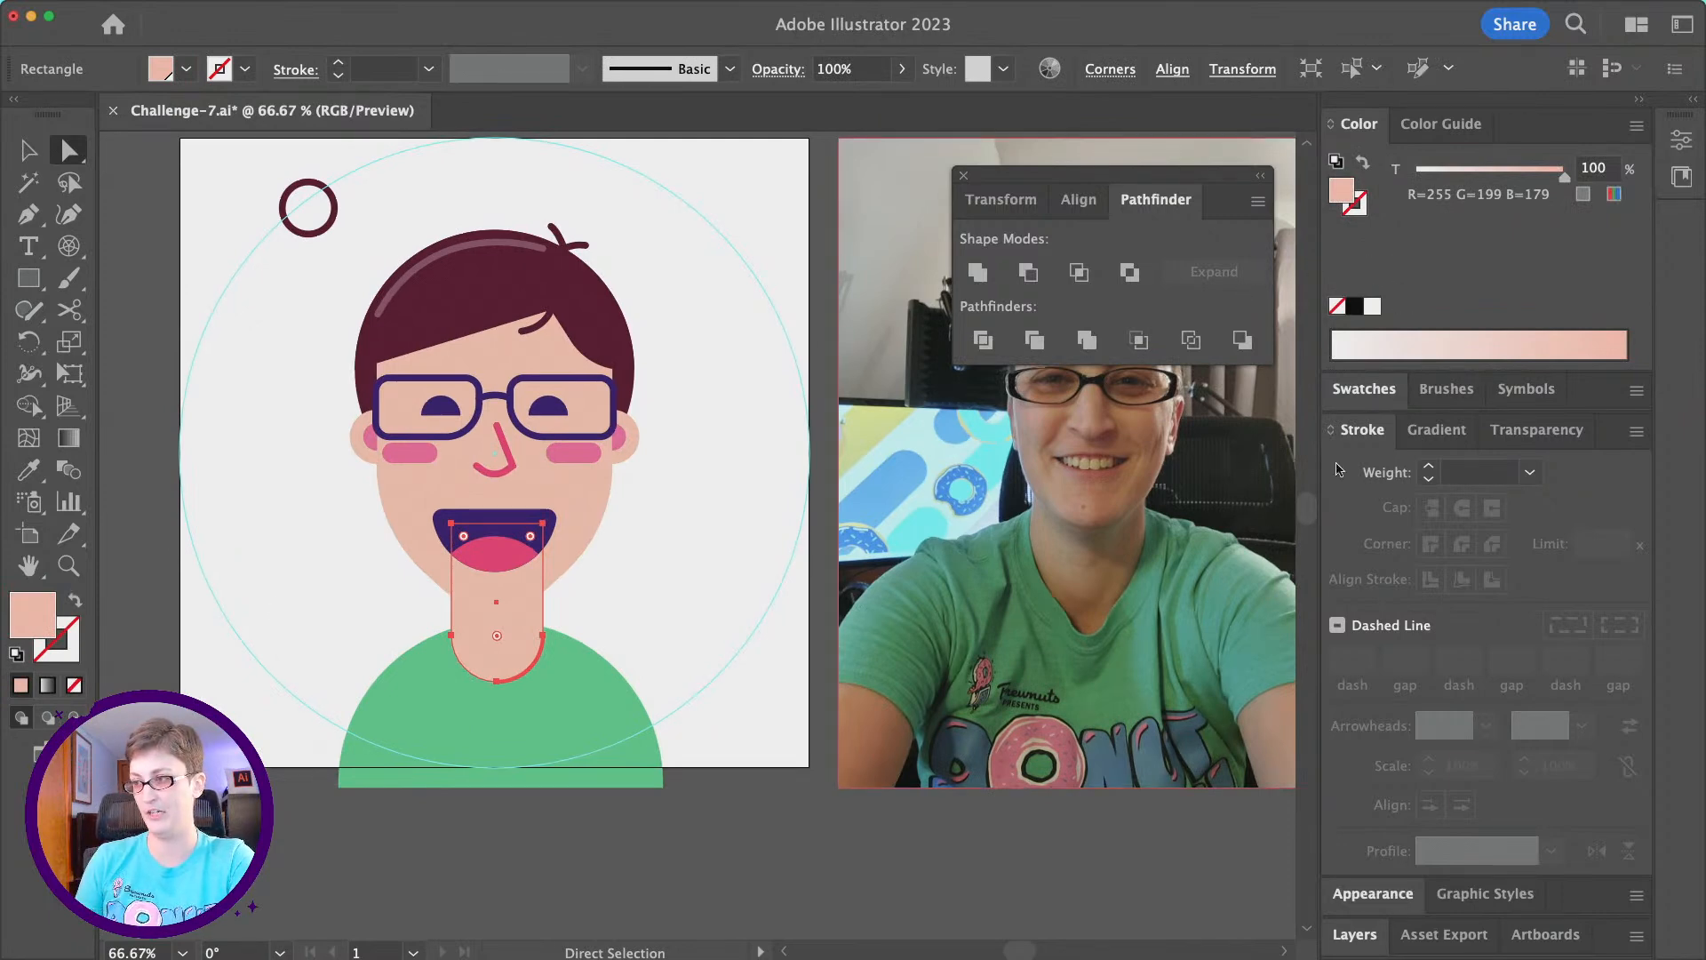
pyautogui.press('super+f')
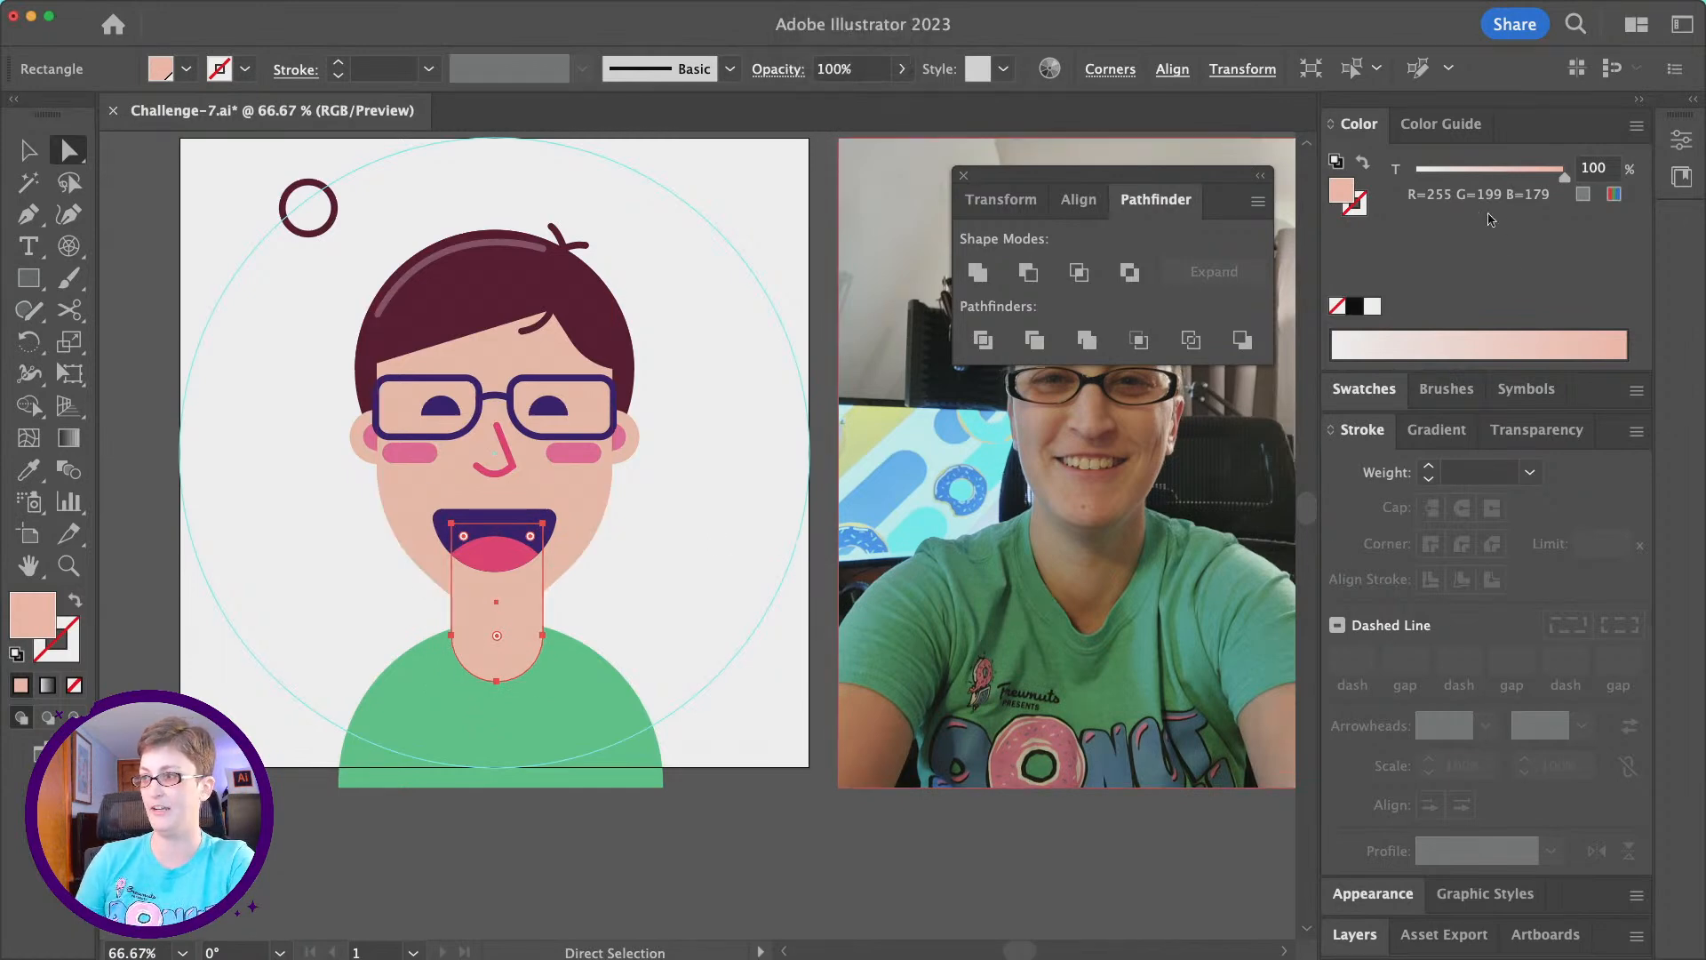
pyautogui.click(1382, 388)
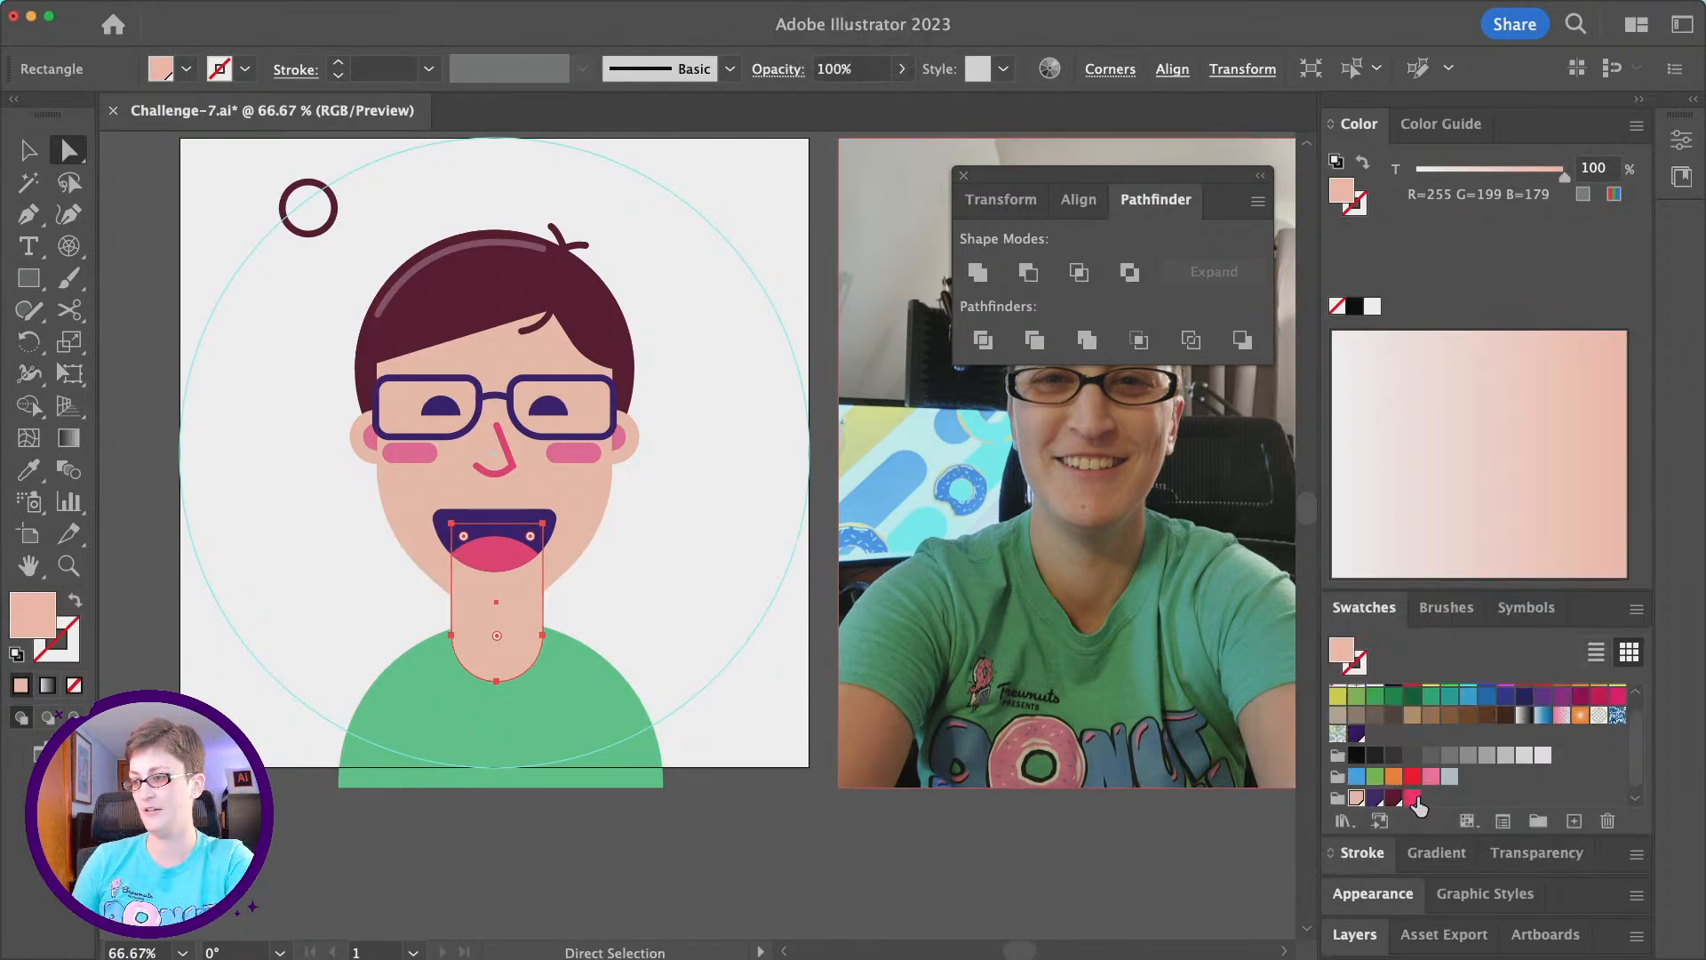
pyautogui.click(1413, 798)
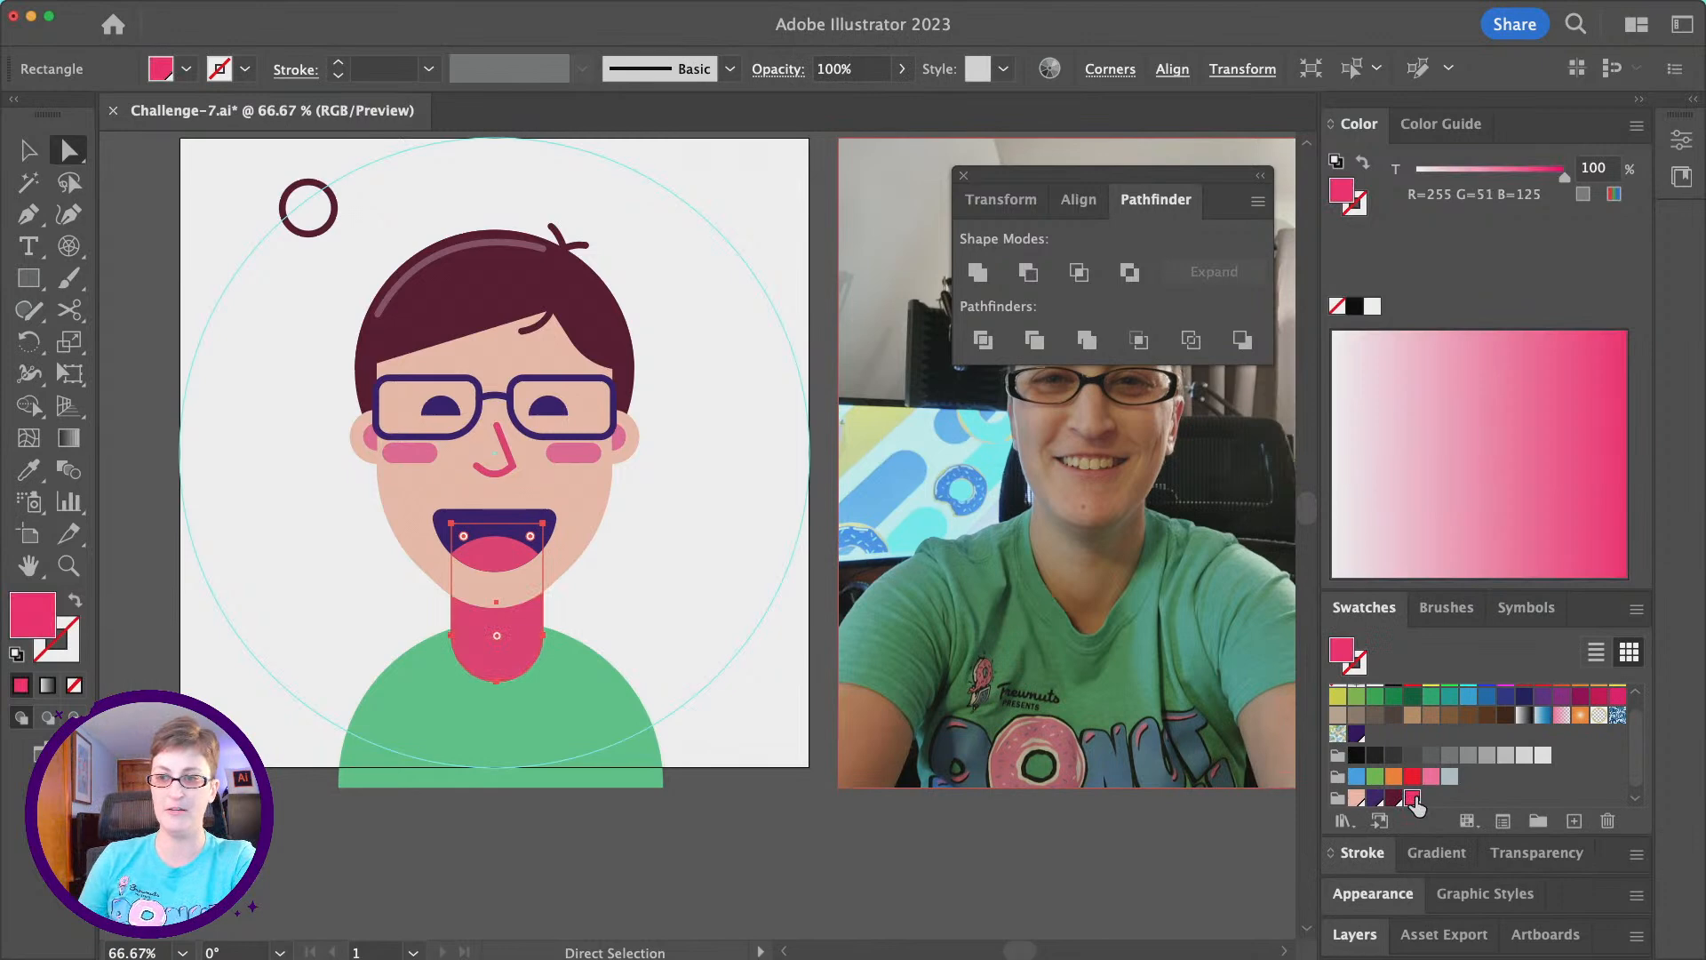
# - Reduce the pink neck overlay's opacity to 18%, and deselect it
pyautogui.click(1556, 854)
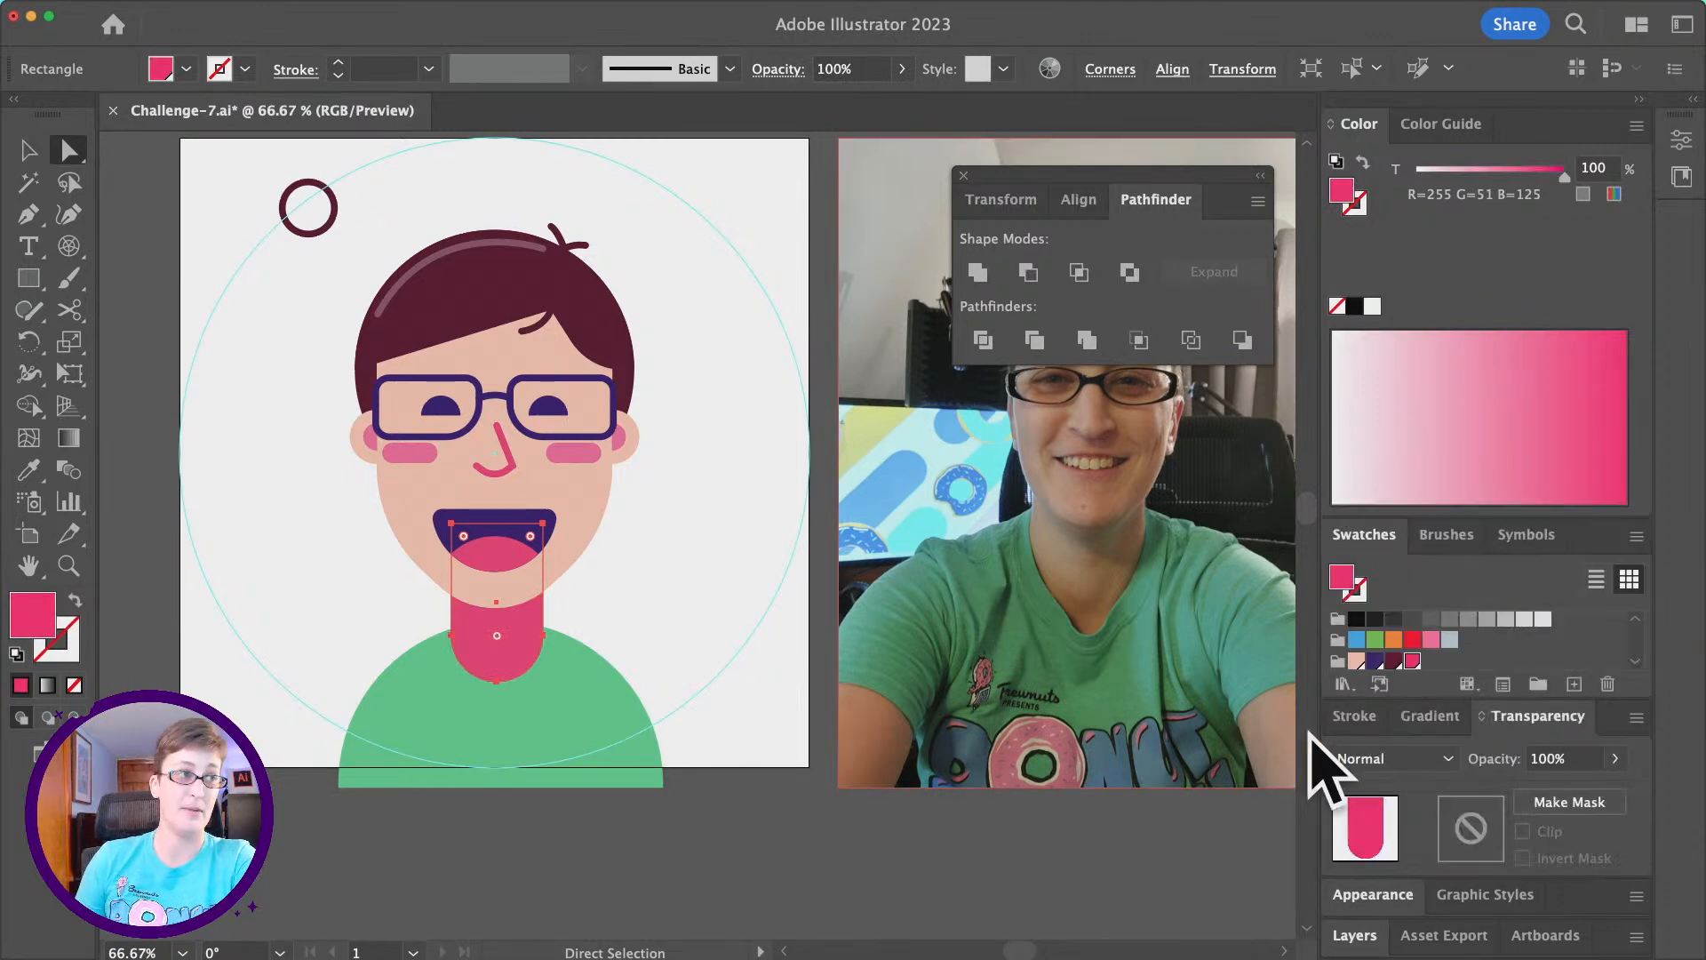
pyautogui.click(1614, 759)
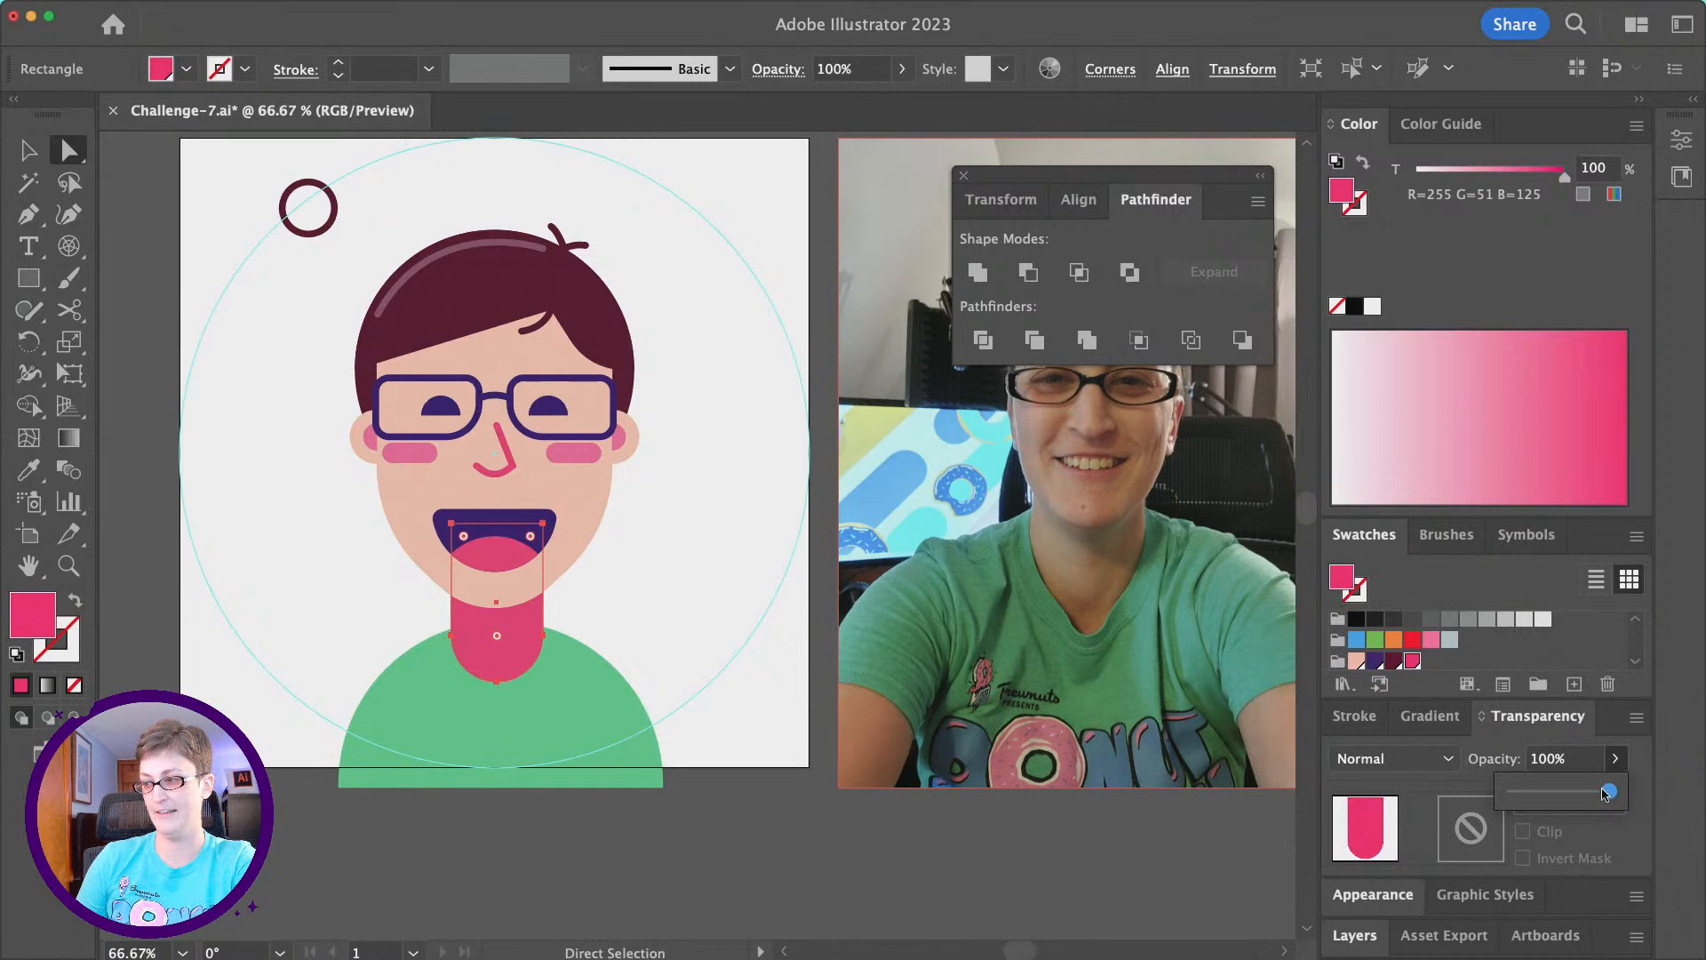
pyautogui.moveTo(1570, 793); pyautogui.dragTo(1558, 795)
pyautogui.moveTo(1542, 797); pyautogui.dragTo(1532, 795)
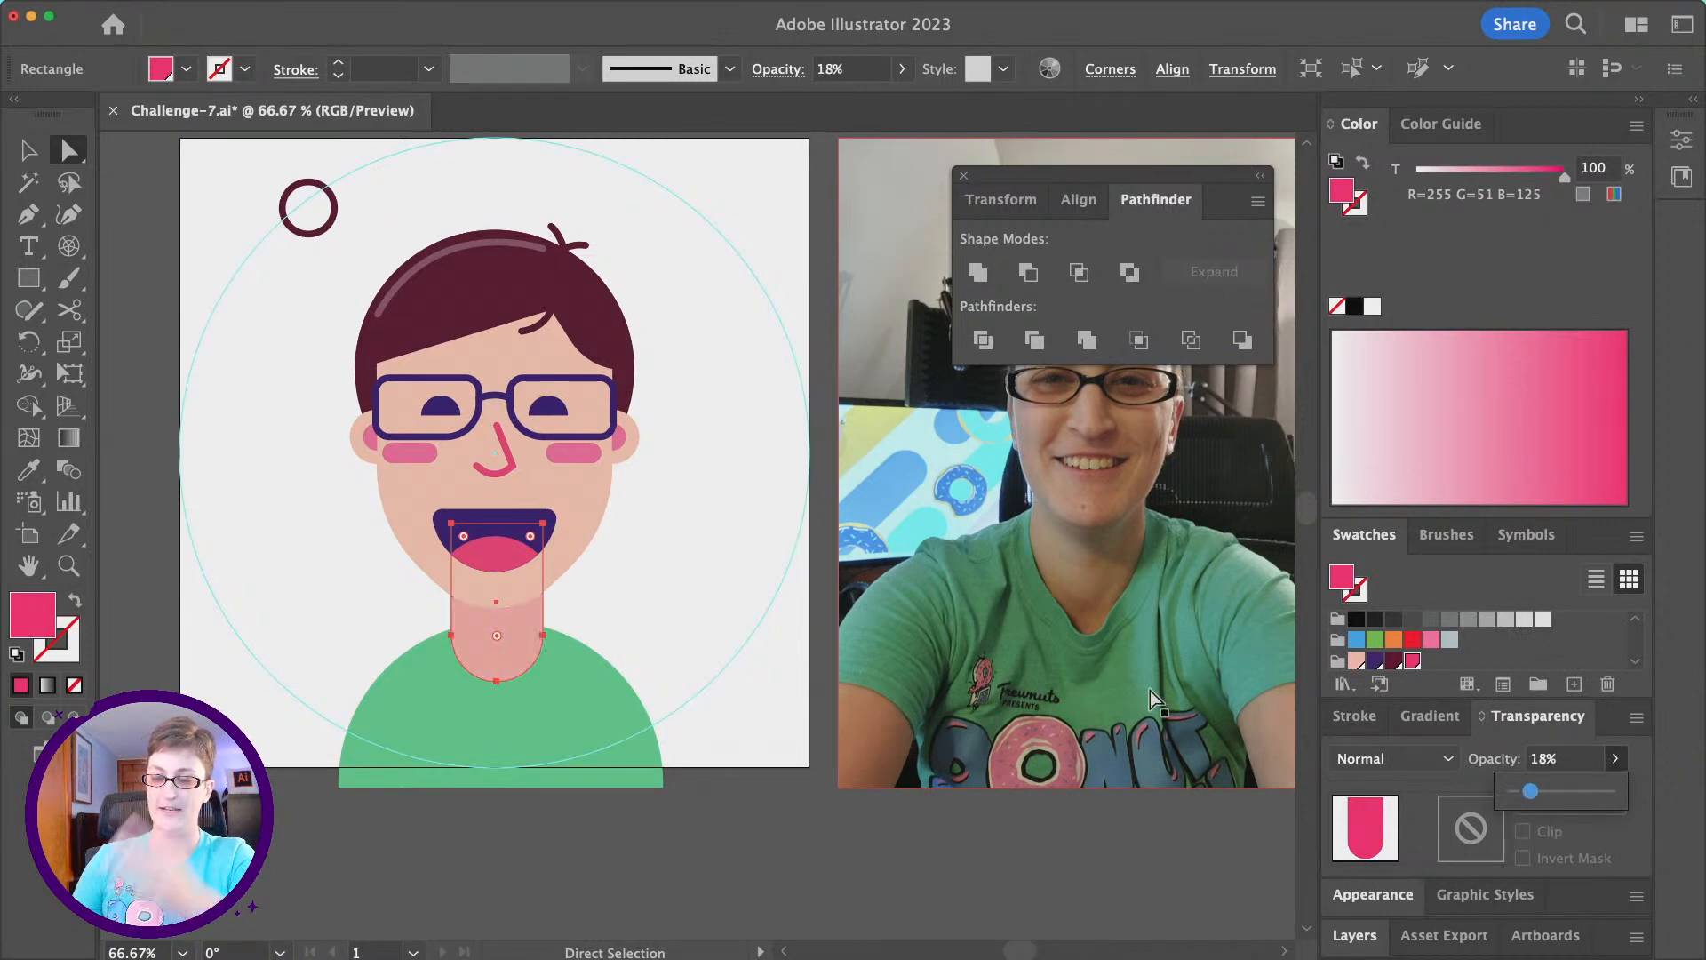
pyautogui.click(581, 828)
# - Duplicate the face shape in place and move the copy slightly down over the neck
pyautogui.click(595, 521)
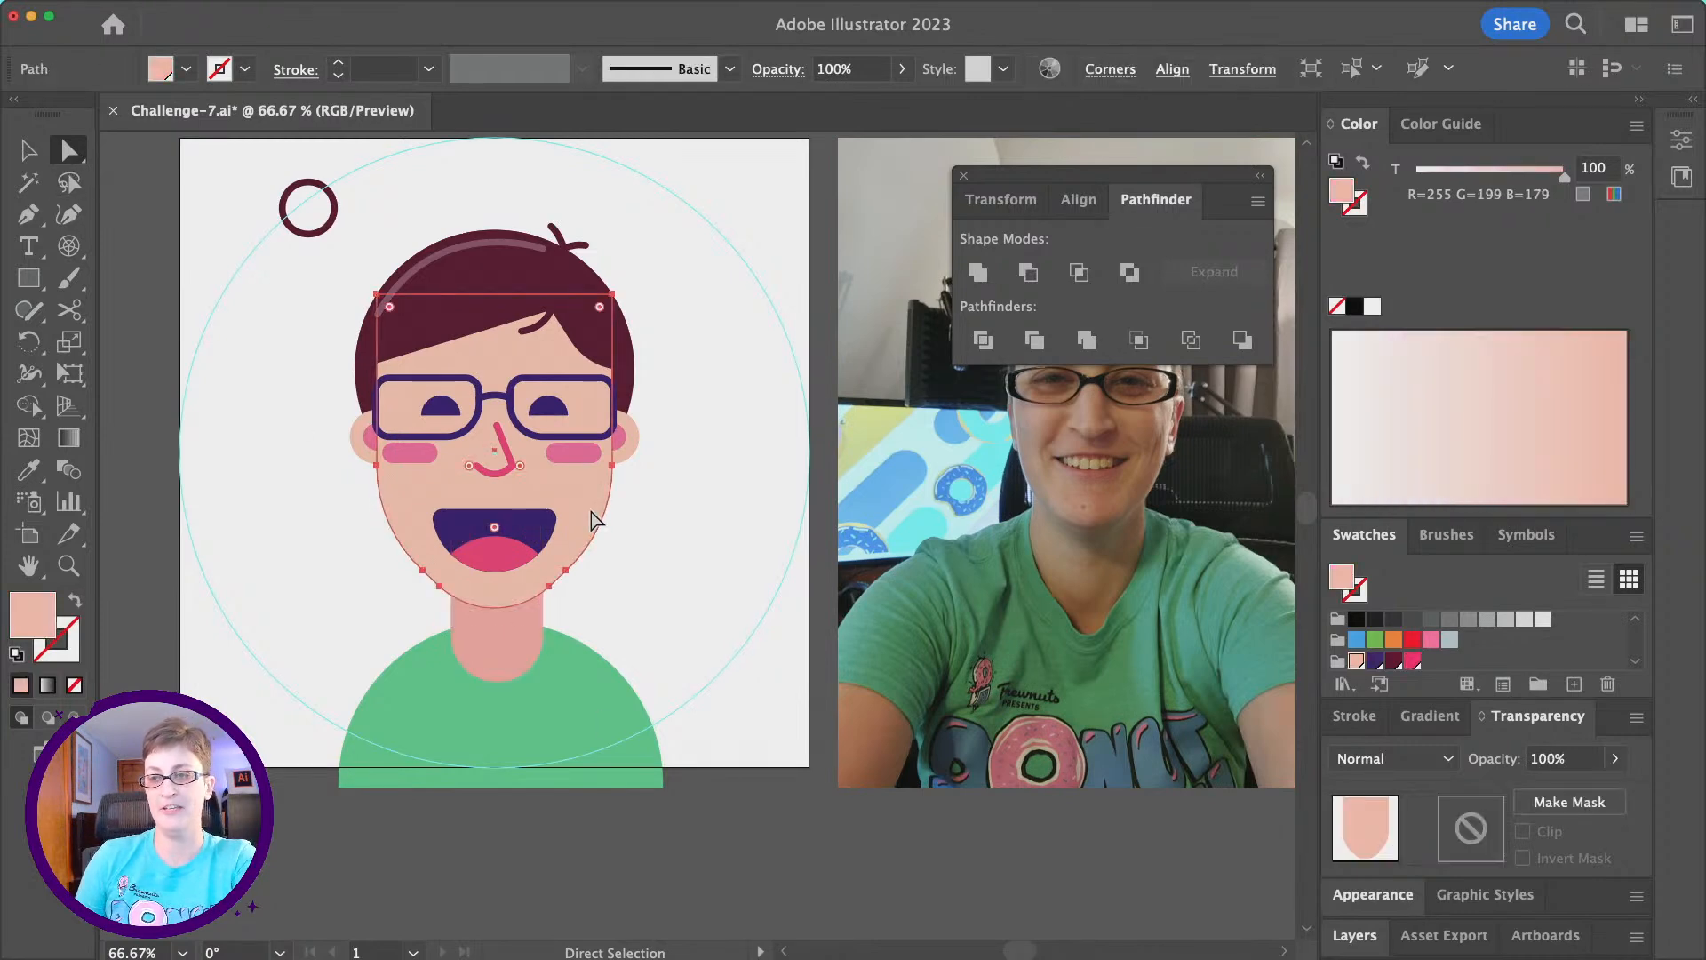
pyautogui.press('super+c')
pyautogui.press('super+f')
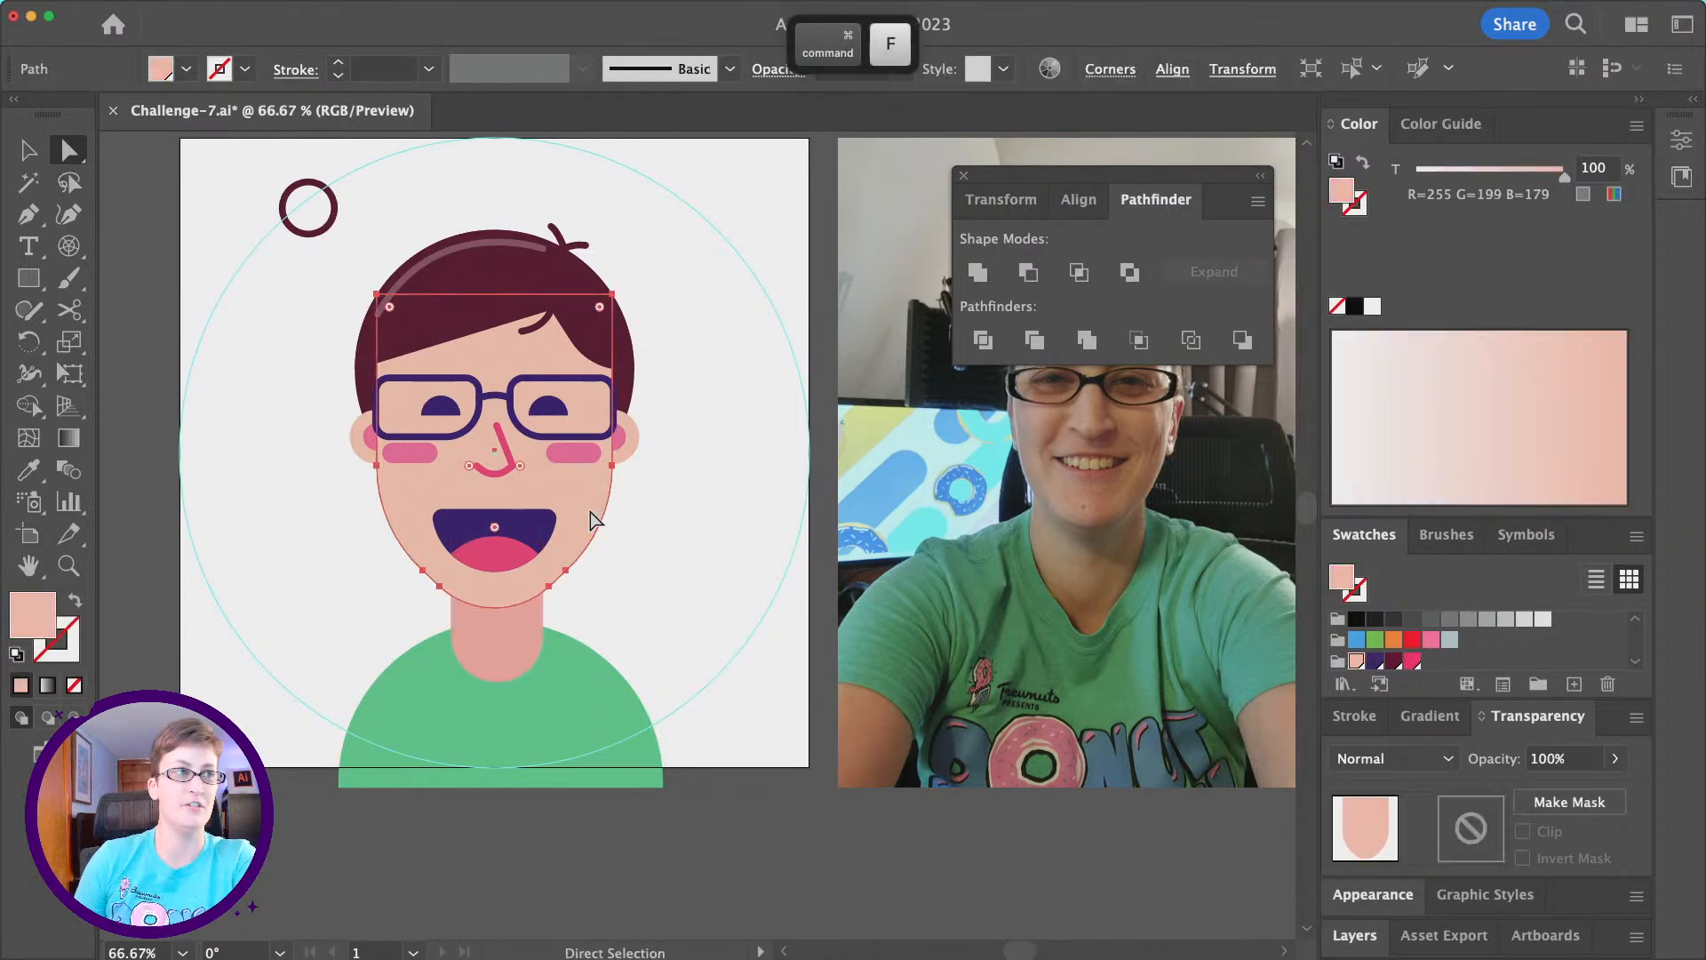
pyautogui.moveTo(591, 514); pyautogui.dragTo(590, 531)
# - Duplicate the pink neck overlay in place and intersect the copy with the lowered face copy to form a chin shadow
pyautogui.click(488, 657)
pyautogui.press('super+c')
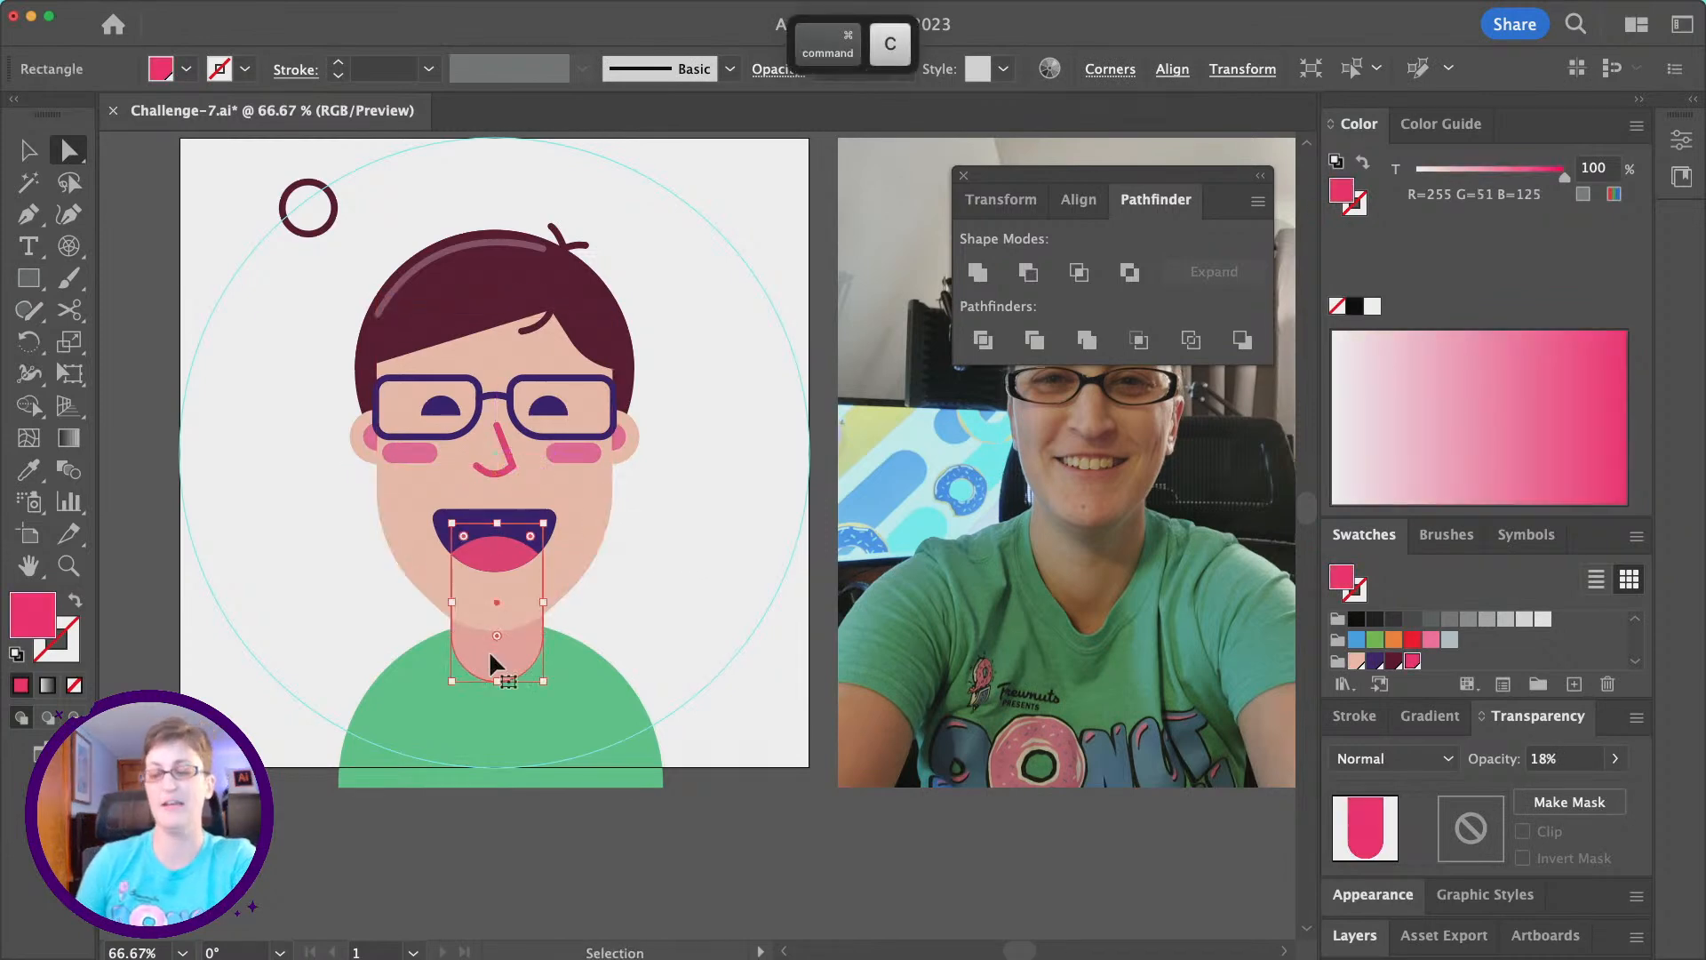
pyautogui.press('super+f')
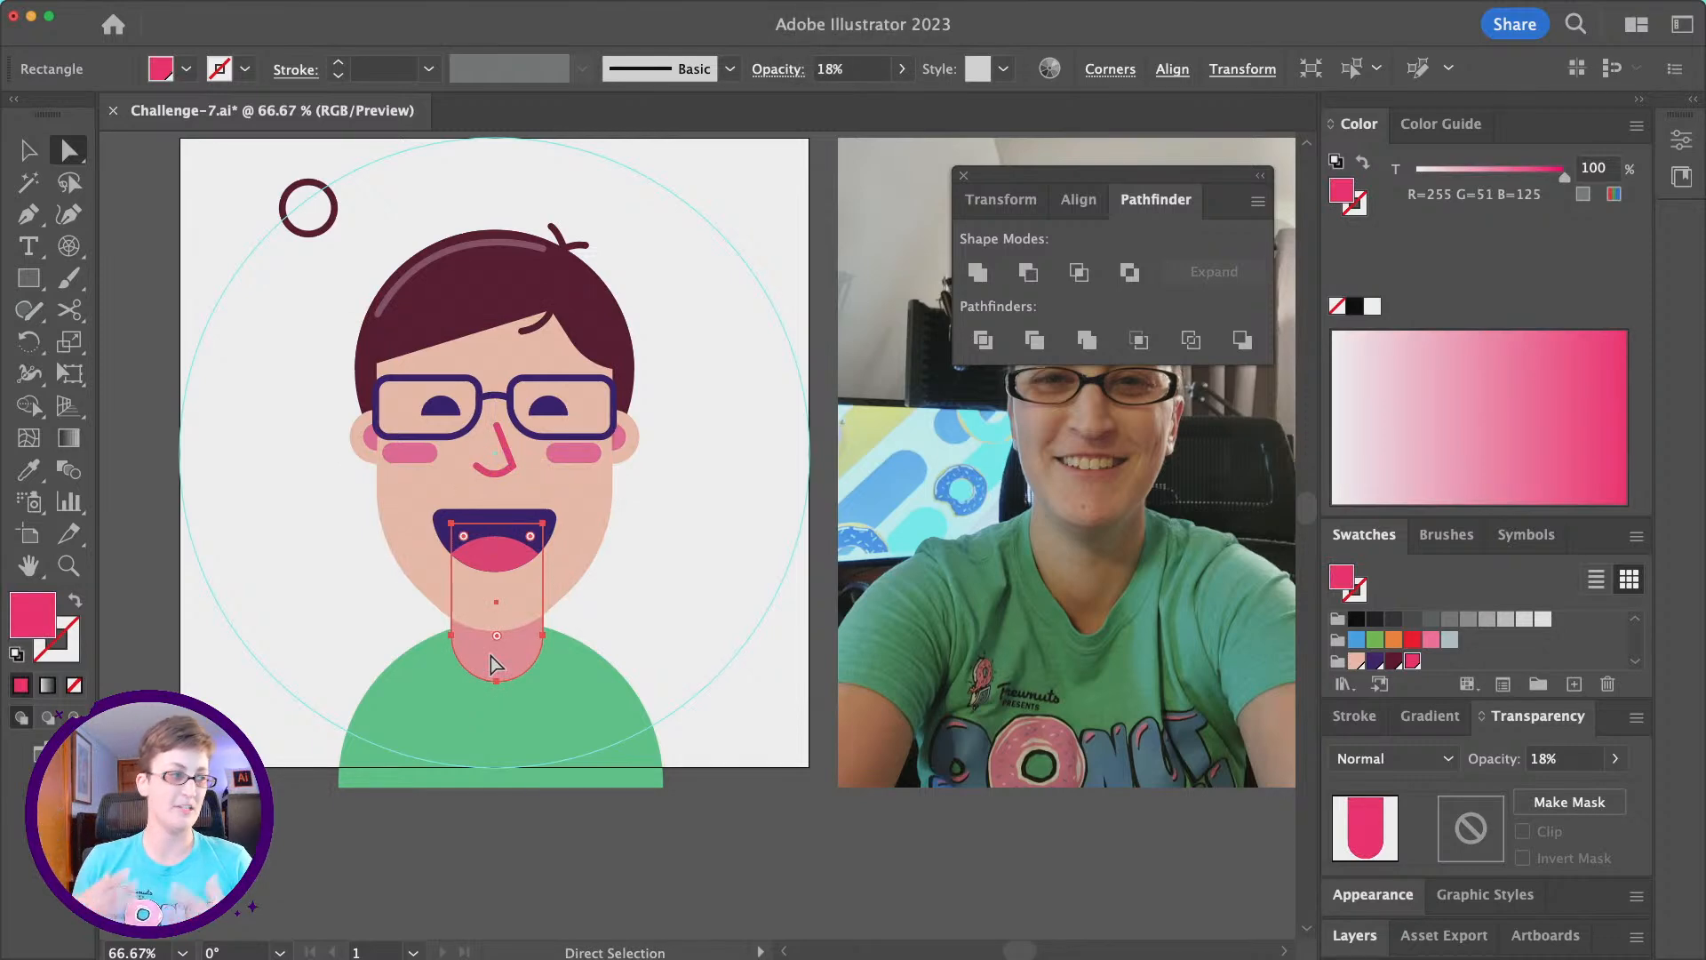
pyautogui.keyDown('shift'); pyautogui.click(592, 579); pyautogui.keyUp('shift')
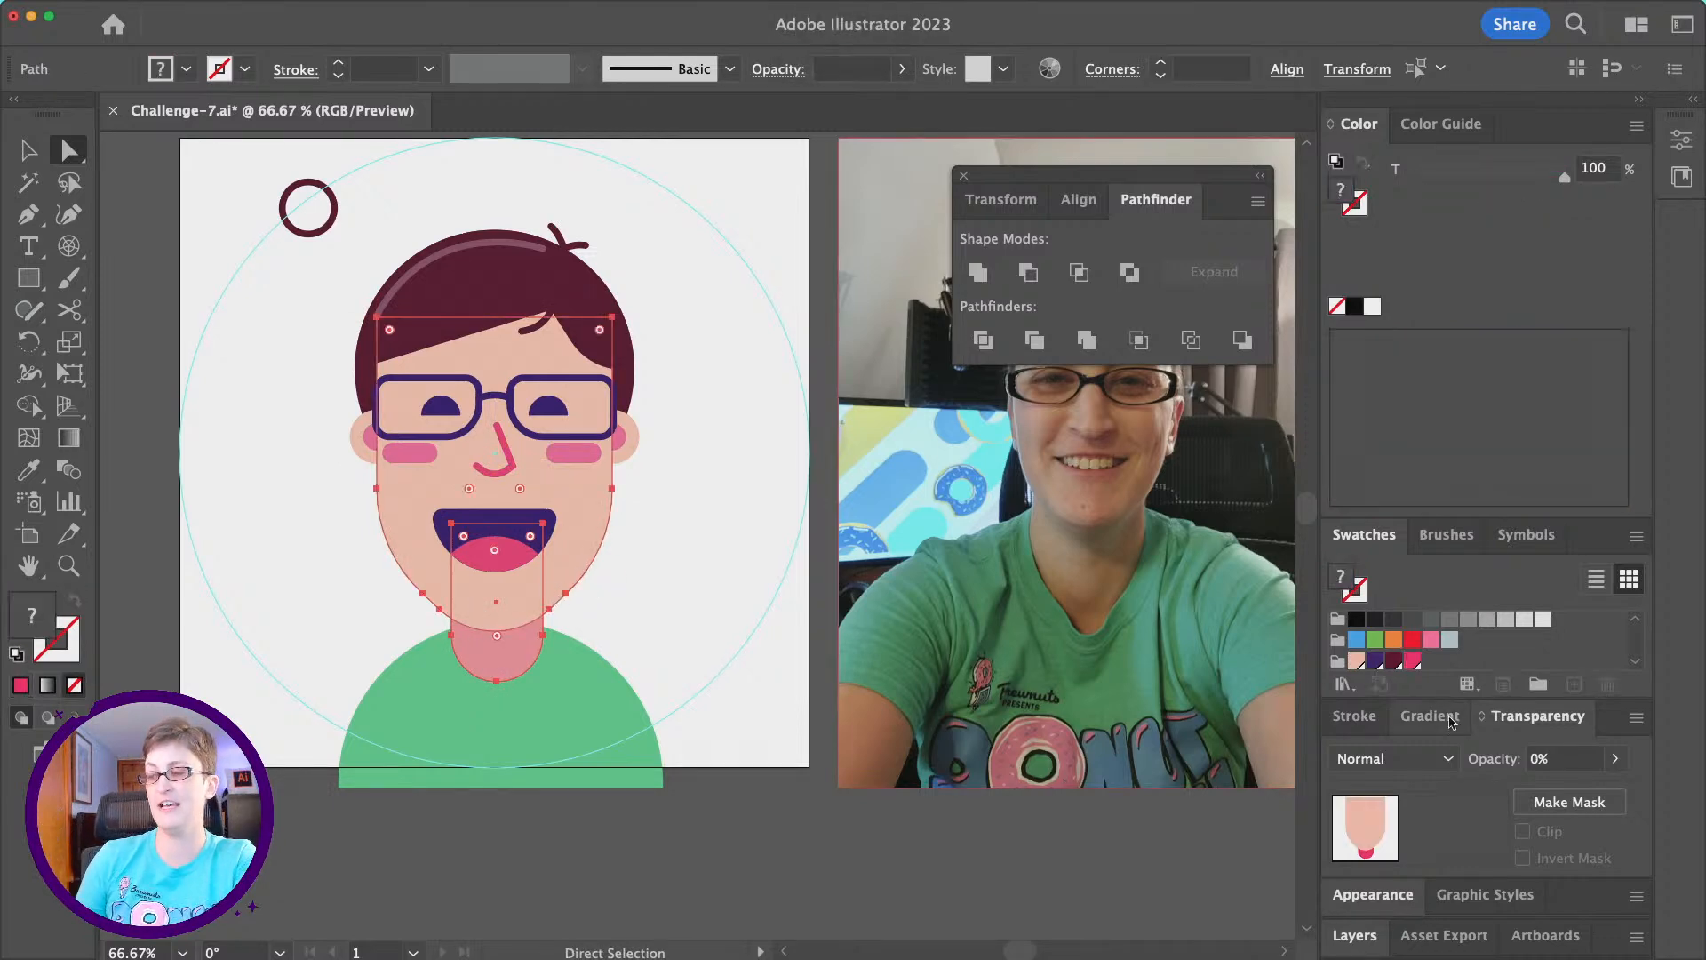
pyautogui.click(1028, 273)
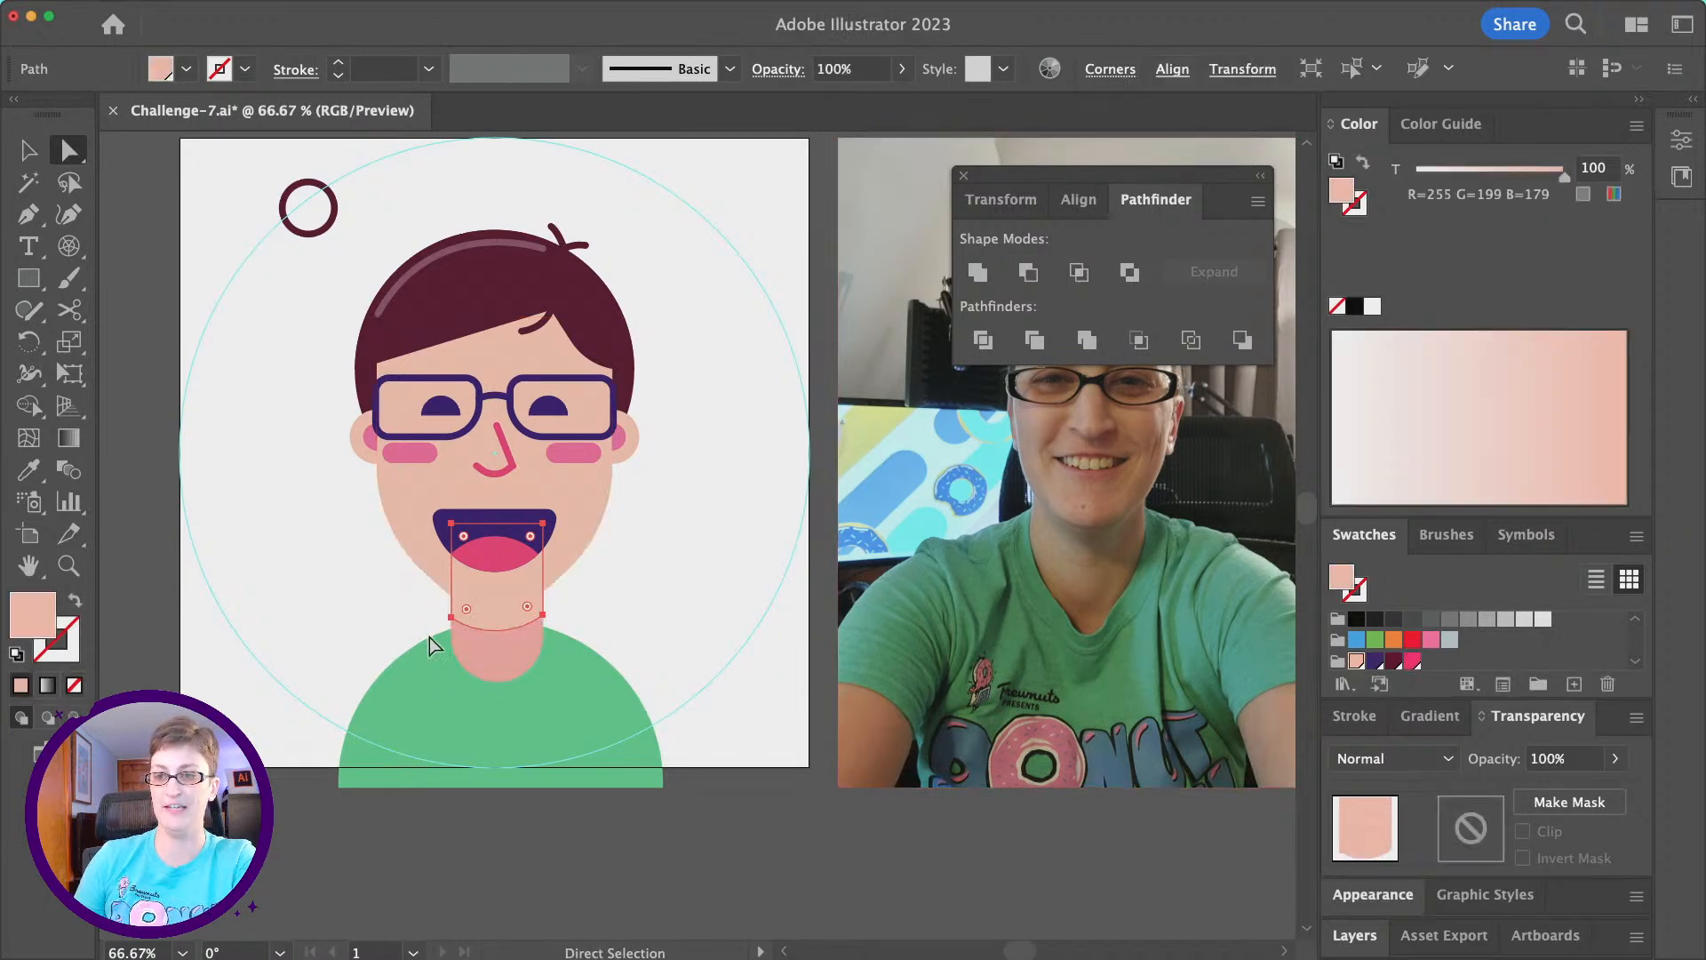
# - Apply the neck overlay's pink fill and 18% opacity to the chin shadow, send it backward behind the face, and deselect it
pyautogui.click(29, 470)
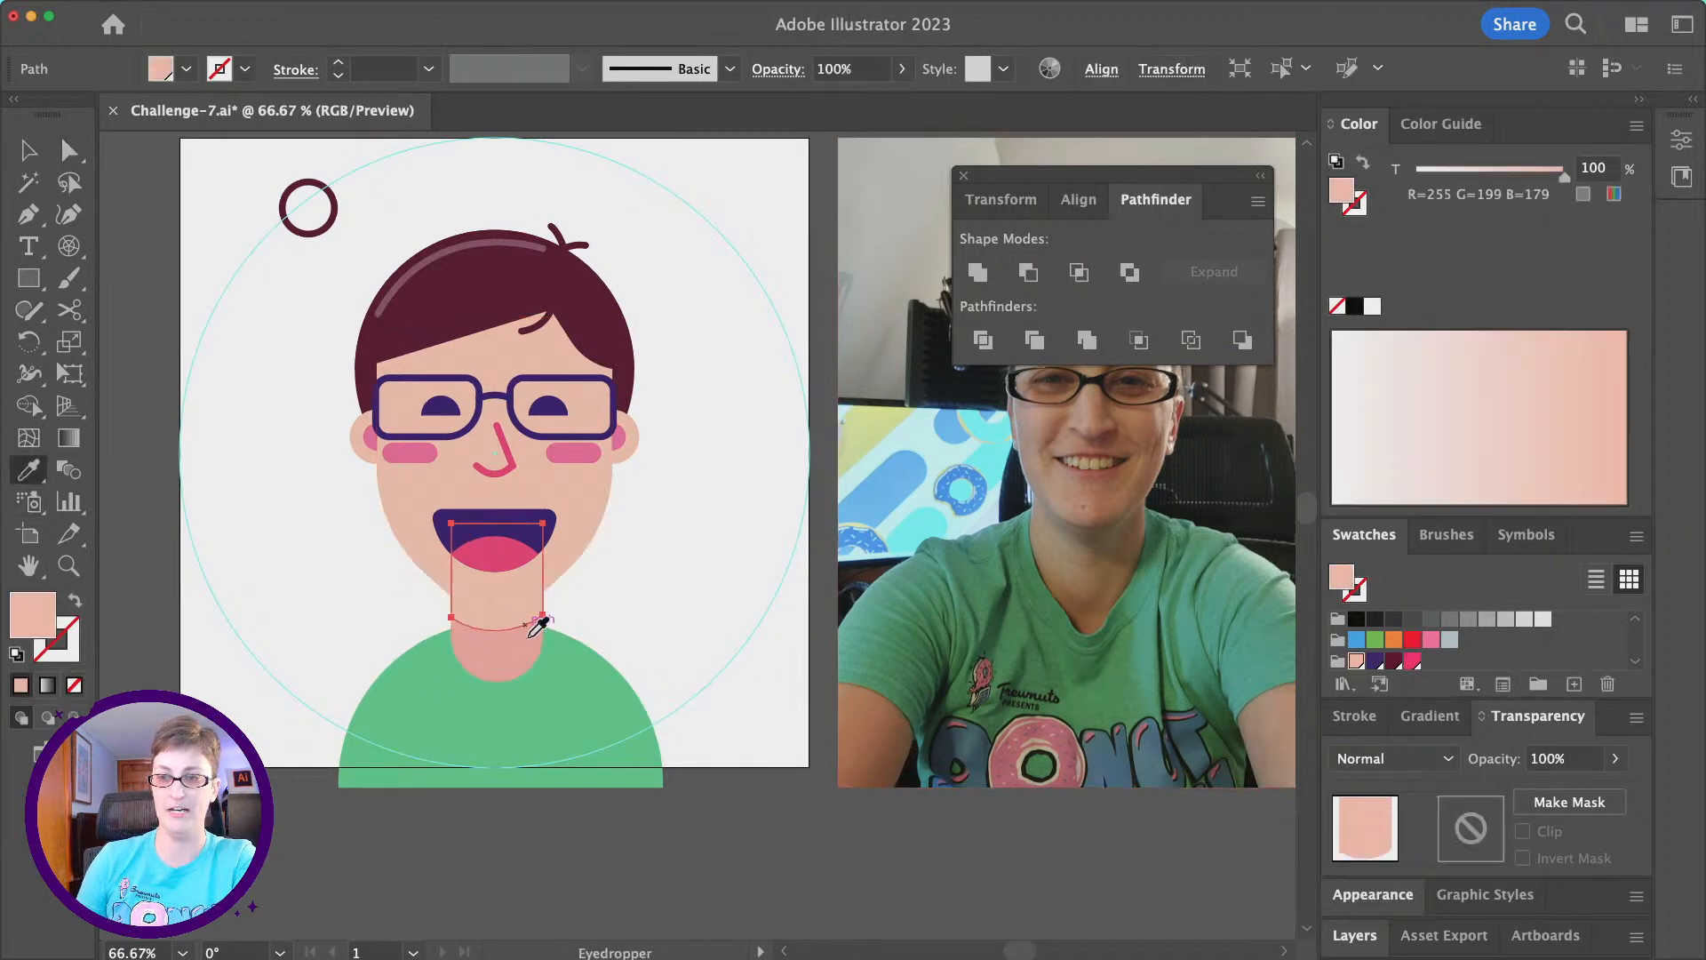
pyautogui.click(484, 639)
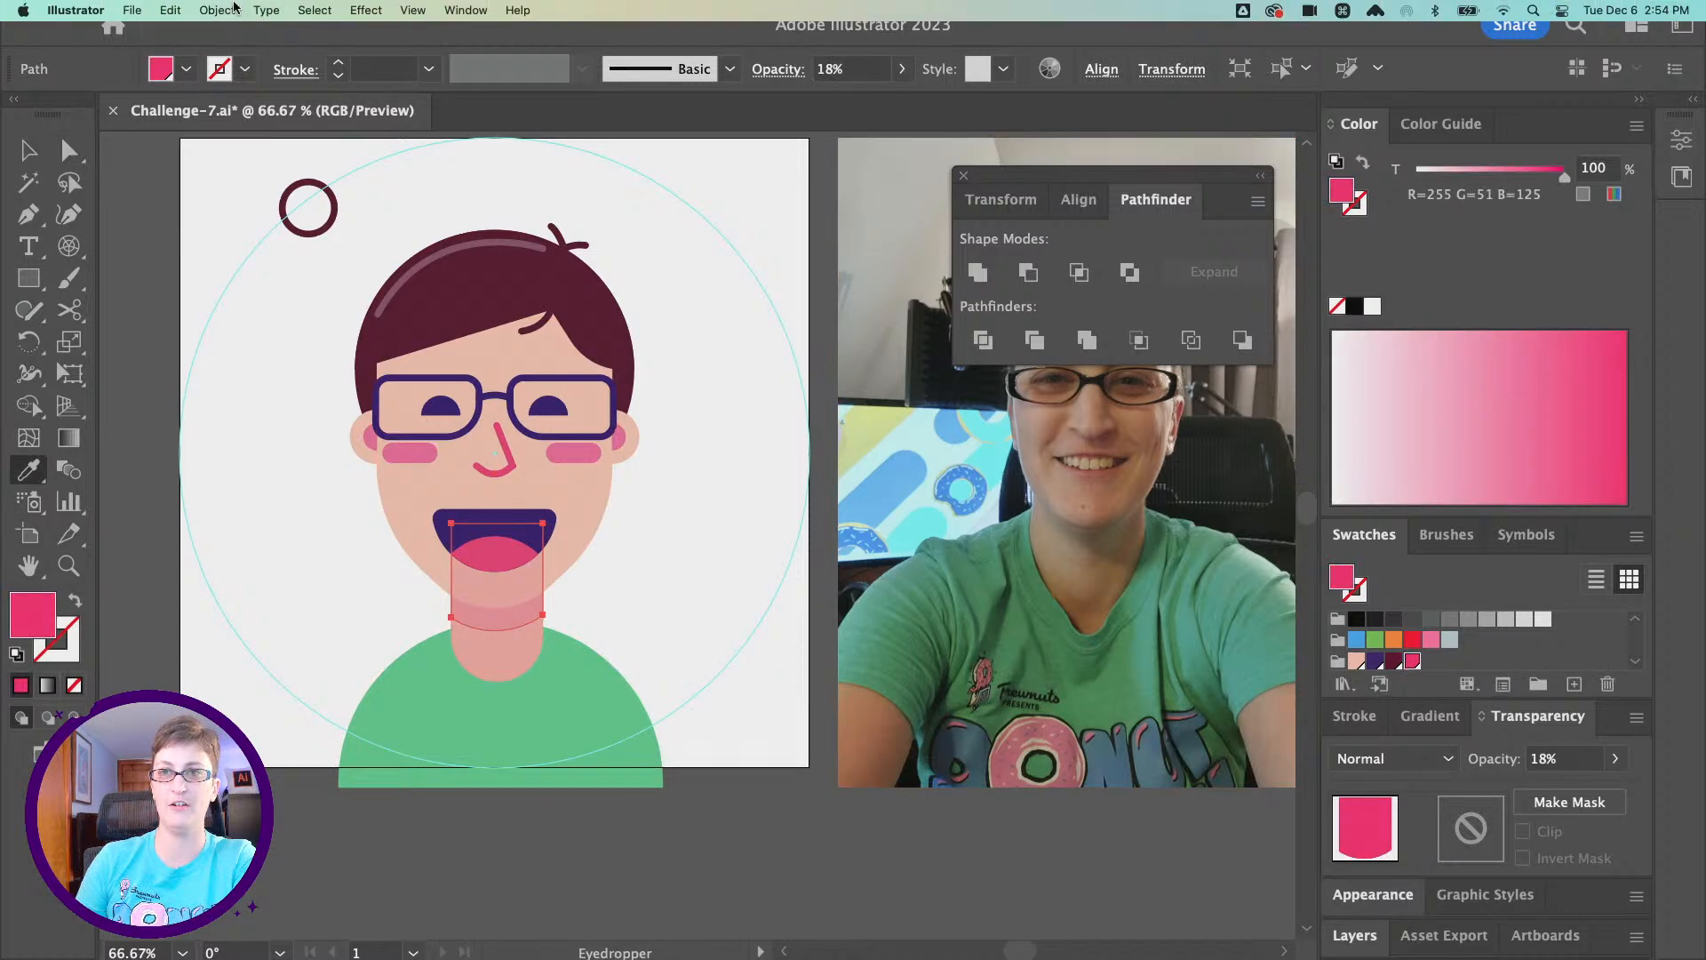
pyautogui.click(233, 10)
pyautogui.moveTo(253, 62)
pyautogui.click(440, 95)
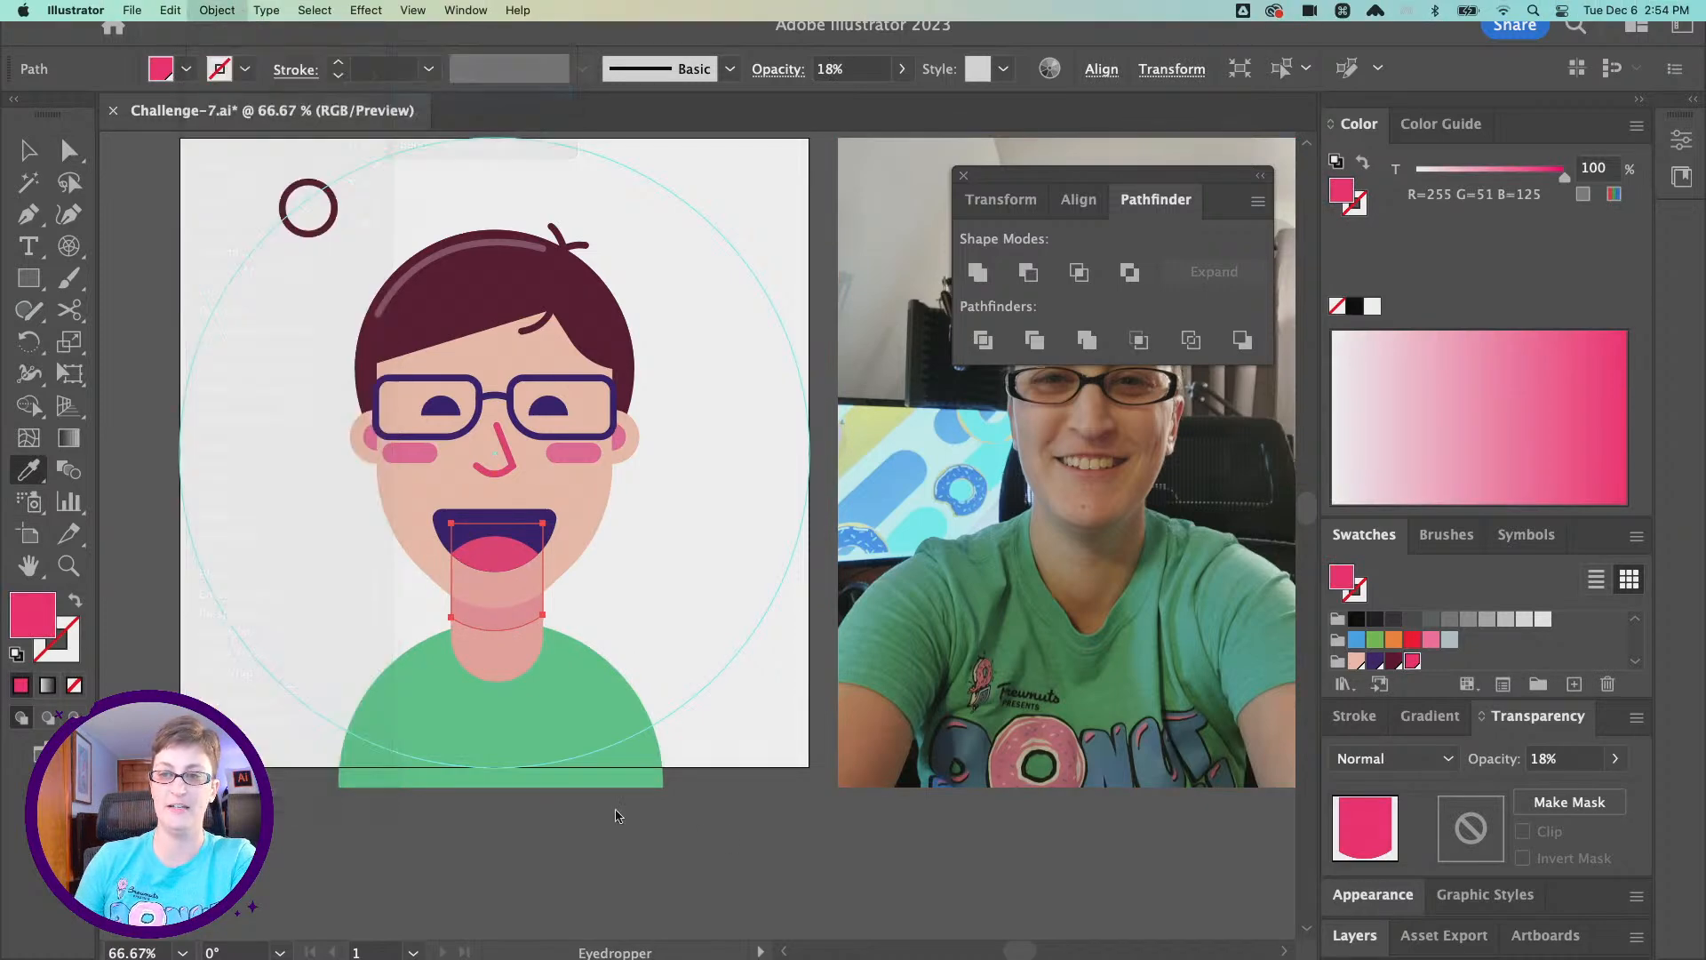
pyautogui.click(69, 149)
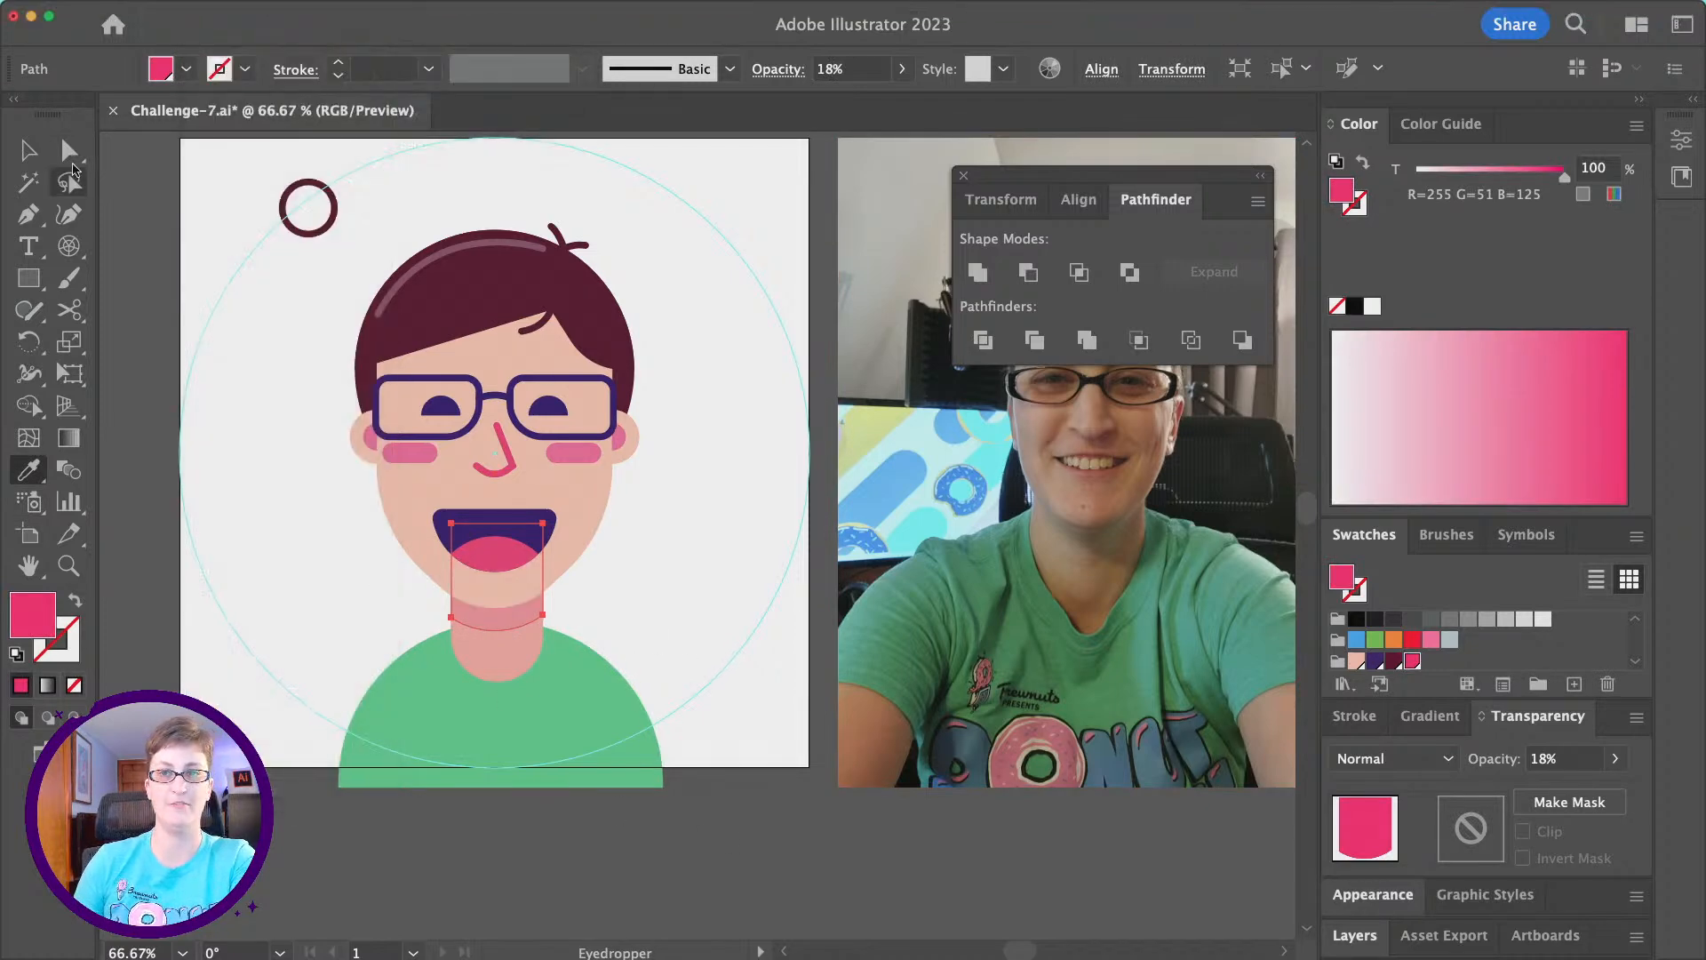
pyautogui.click(554, 901)
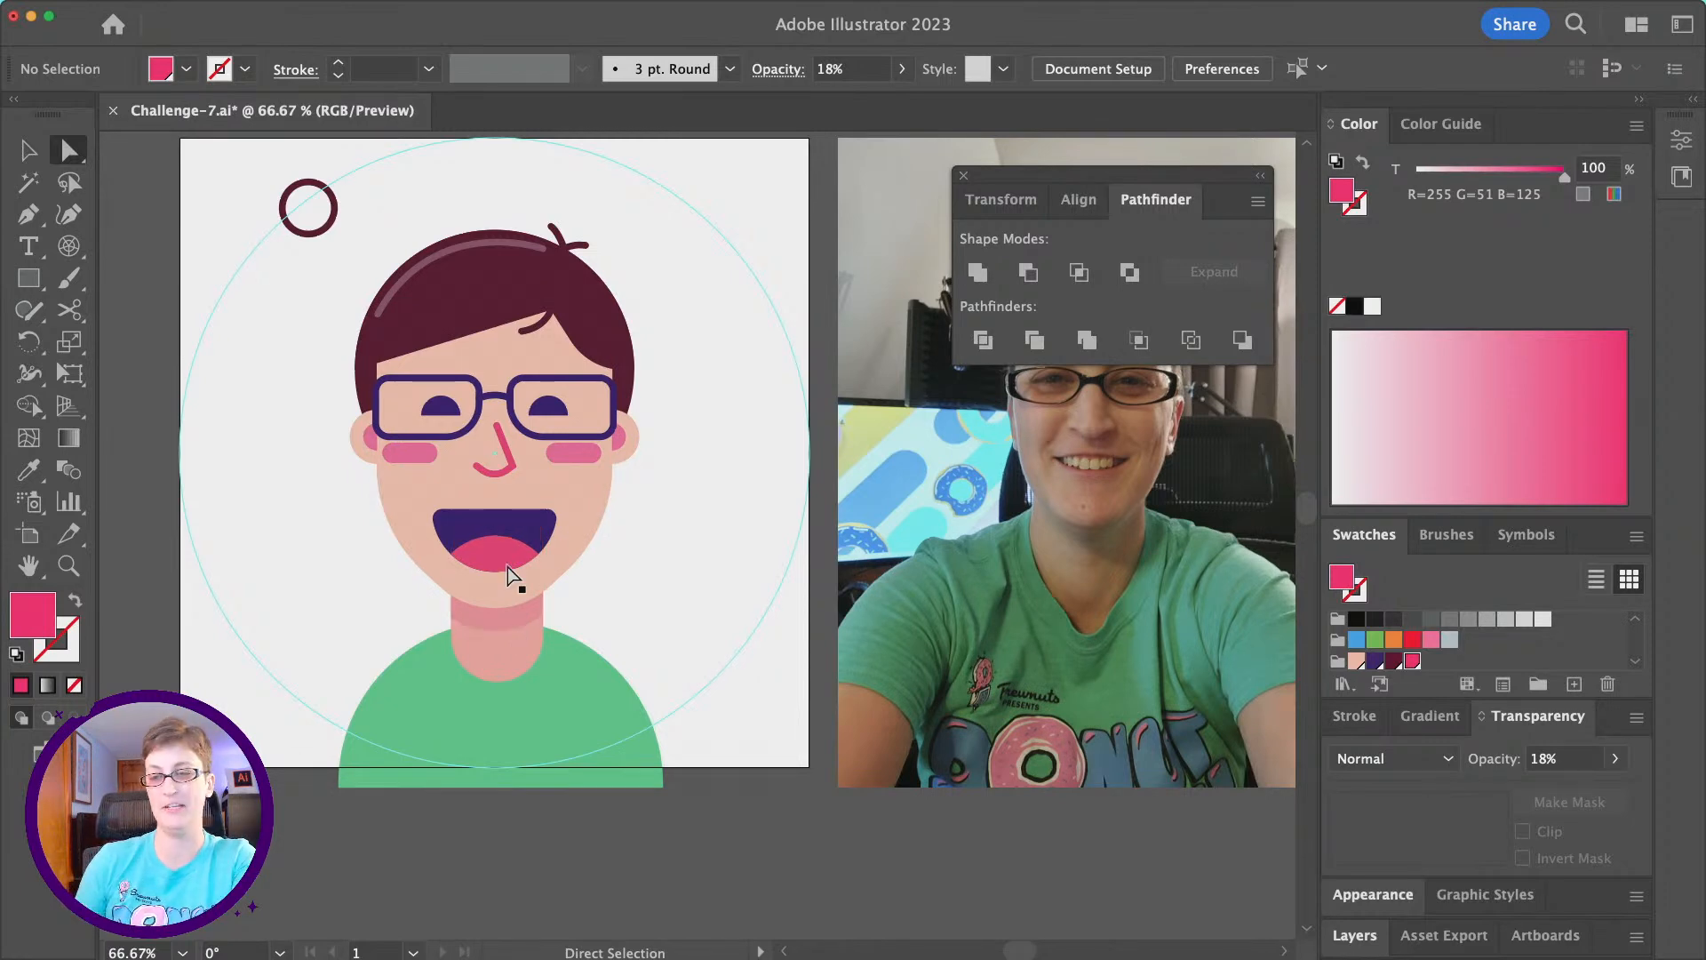
pyautogui.hscroll(-1, 510, 571)
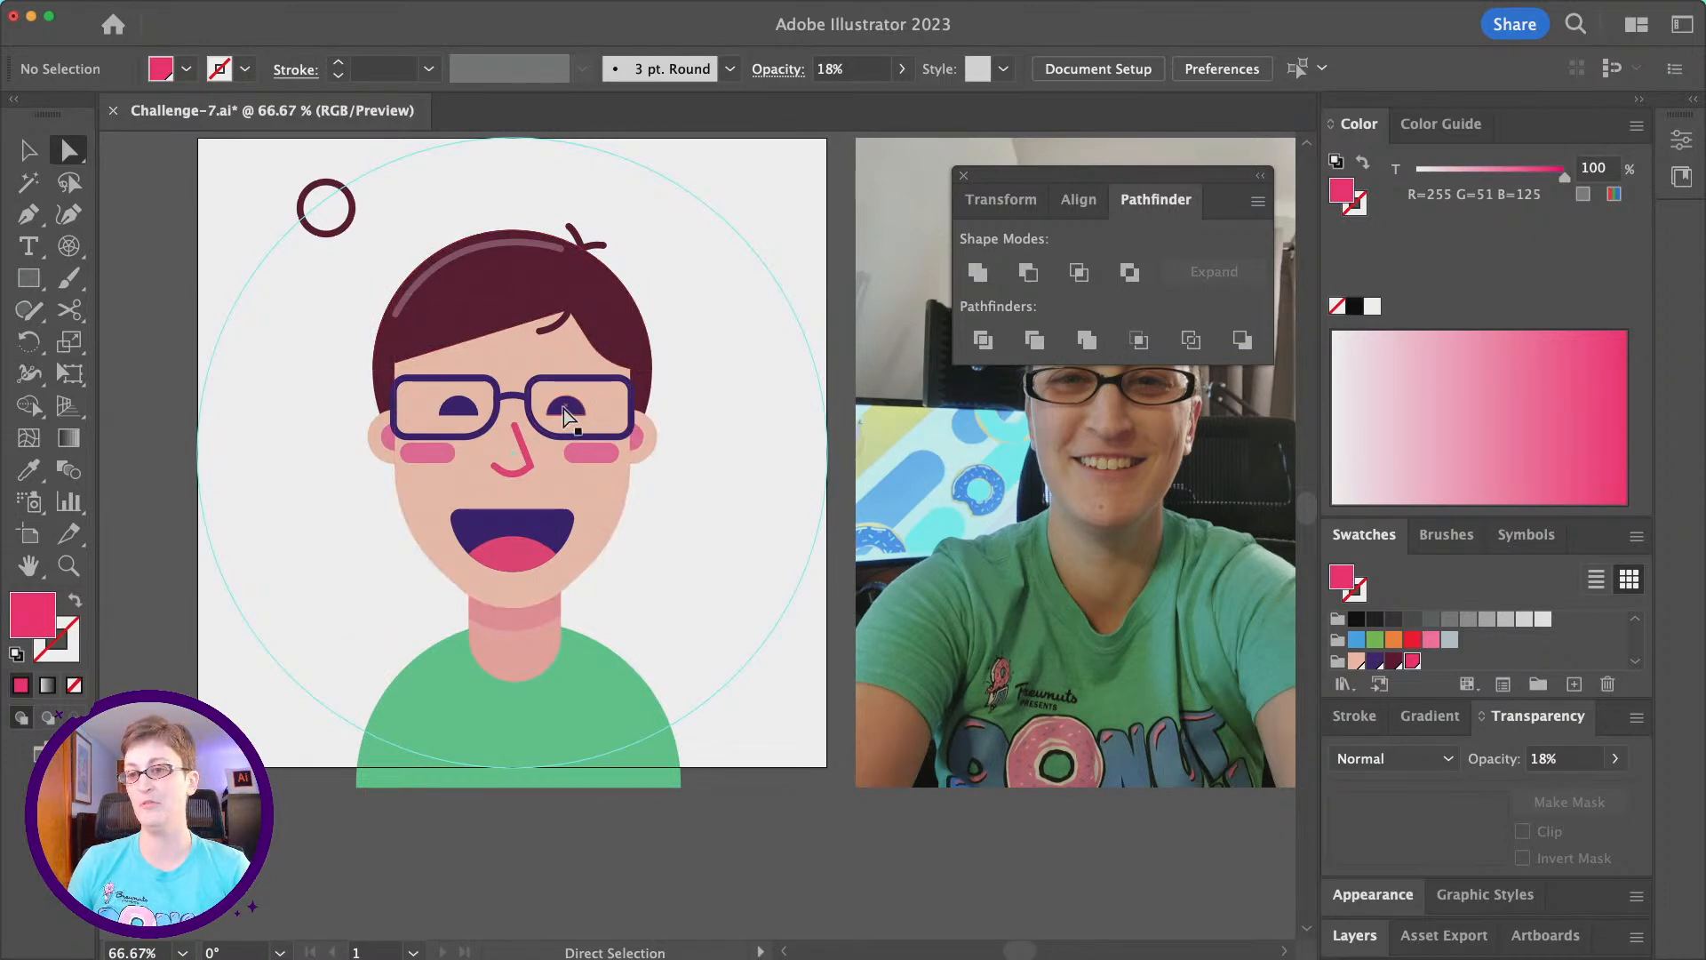
pyautogui.moveTo(494, 437); pyautogui.dragTo(535, 480)
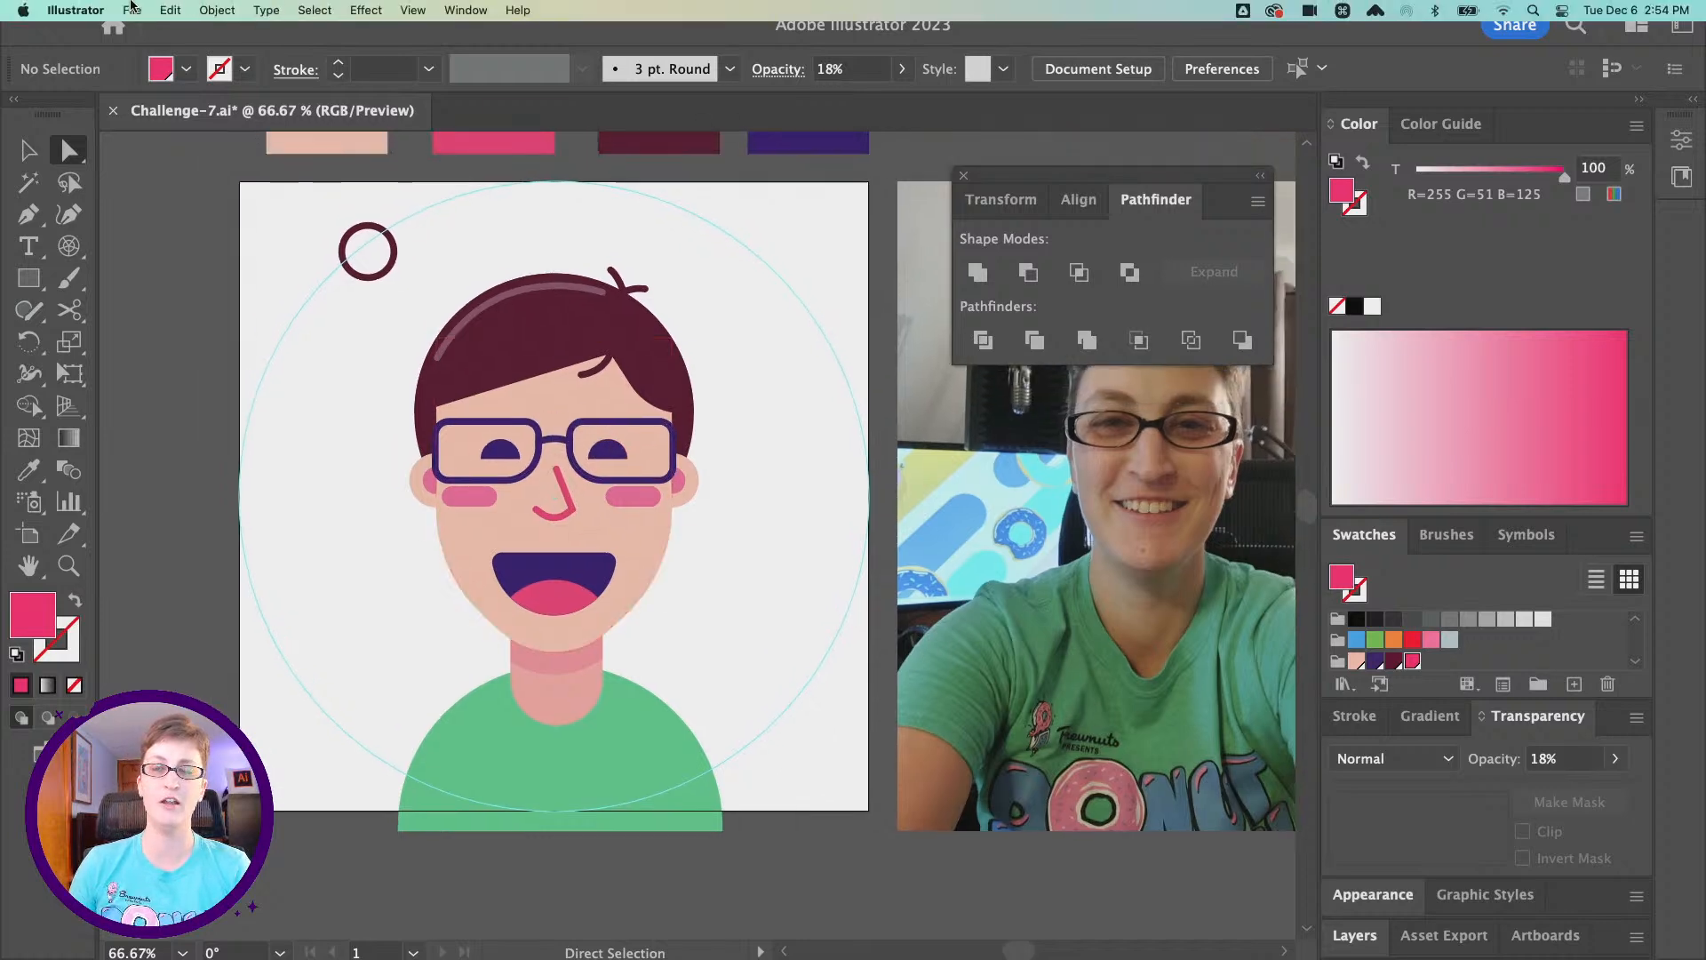
# - Export Artboard 1 for screens as a PNG at 1x scale into the Starter Files folder
pyautogui.click(132, 10)
pyautogui.moveTo(267, 408)
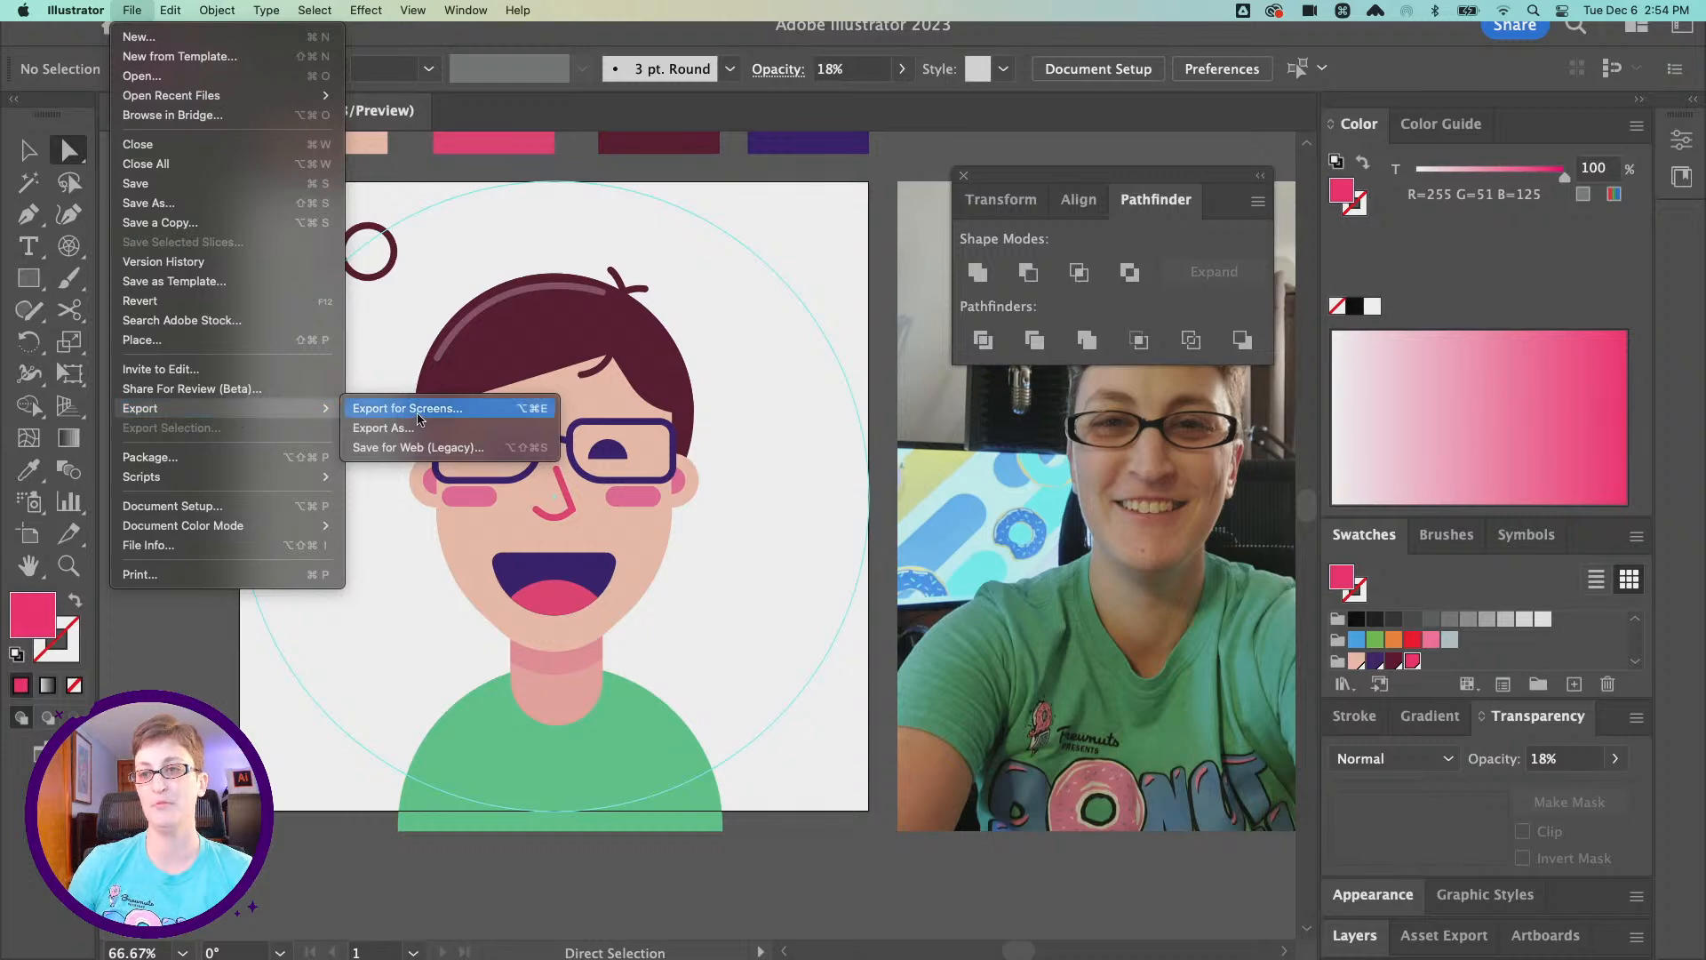
pyautogui.click(419, 410)
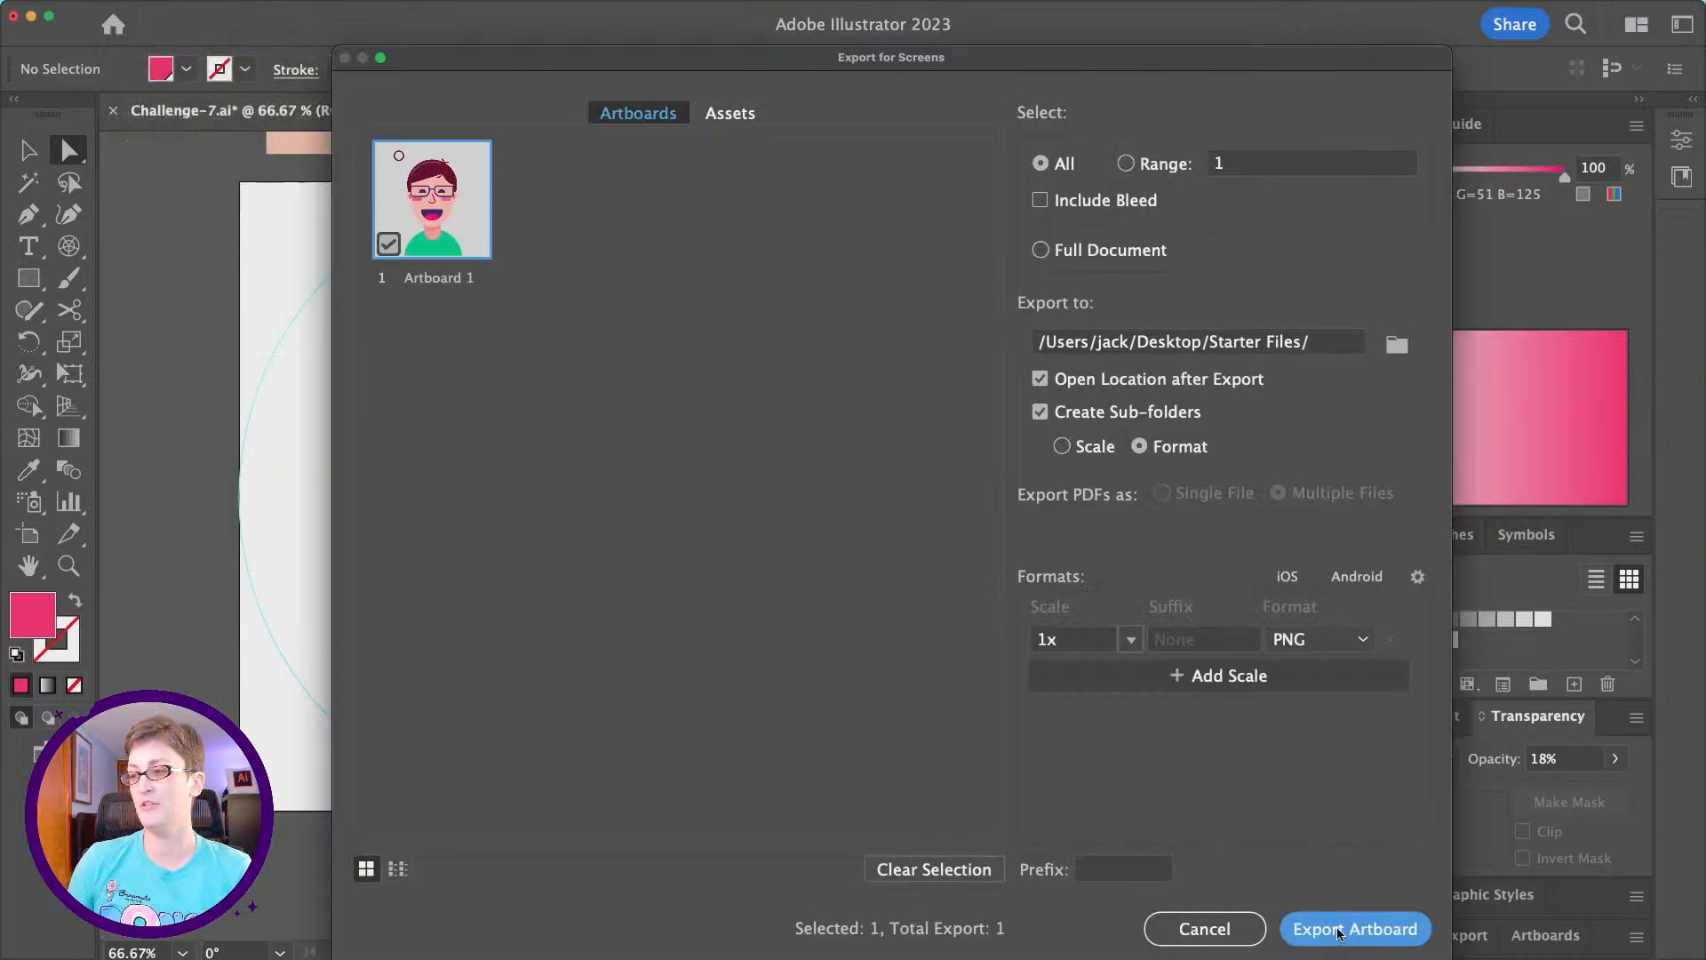
pyautogui.click(1367, 647)
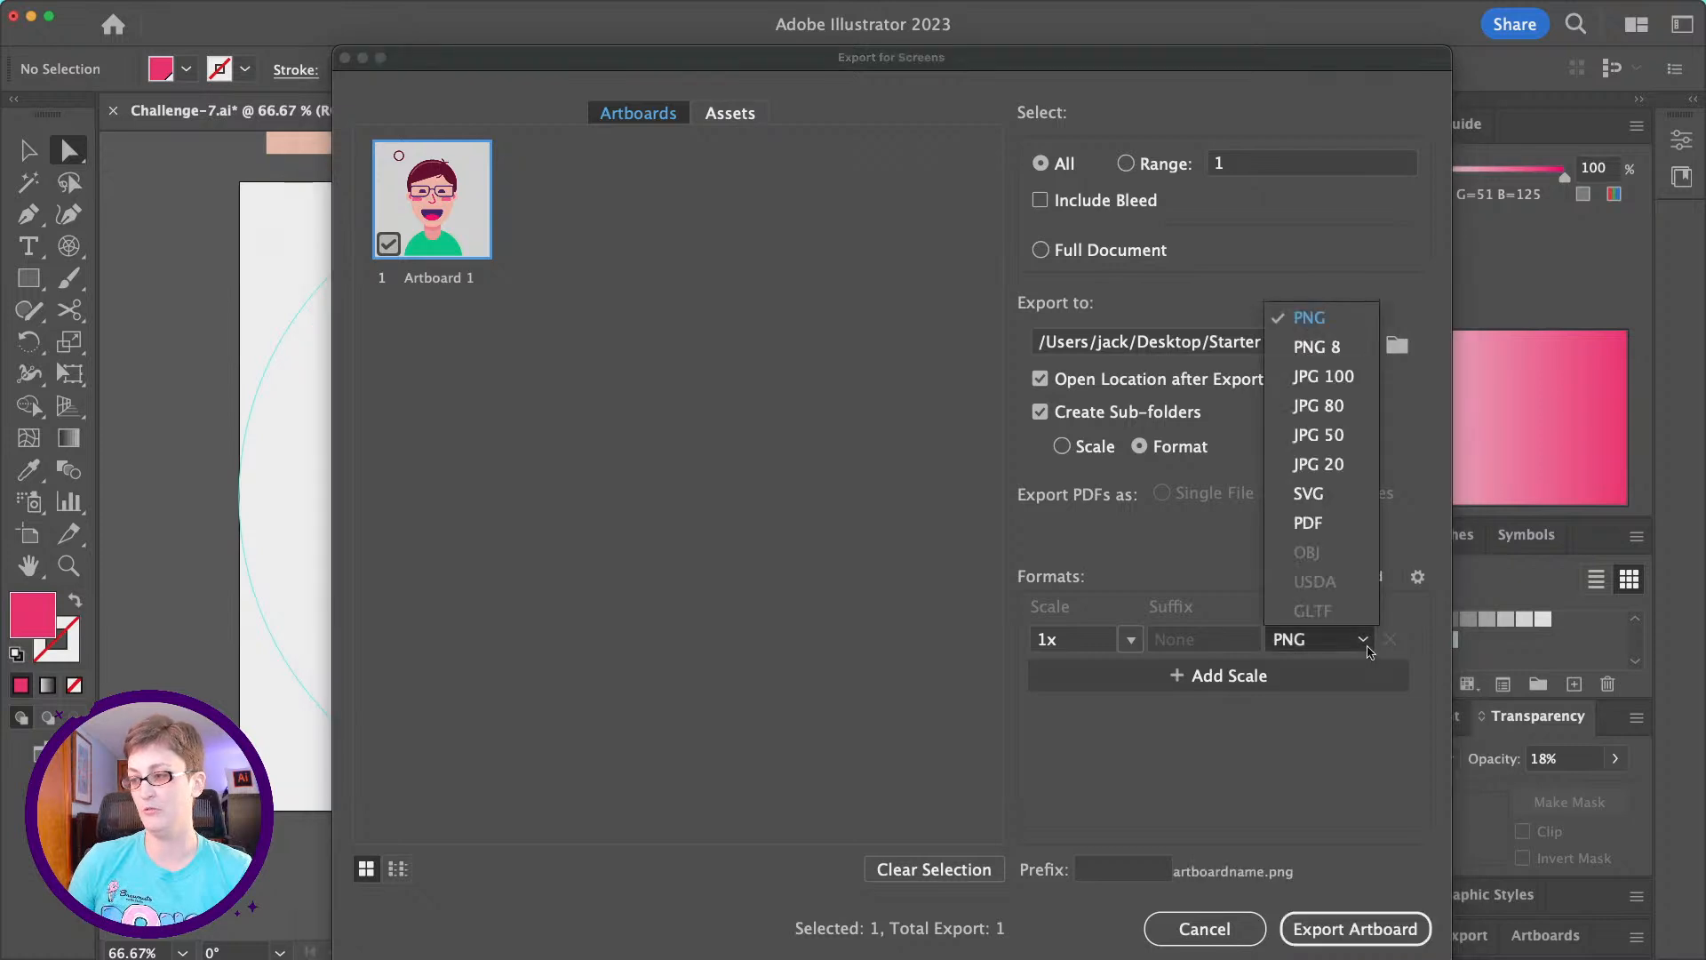
pyautogui.click(1366, 646)
pyautogui.click(1355, 928)
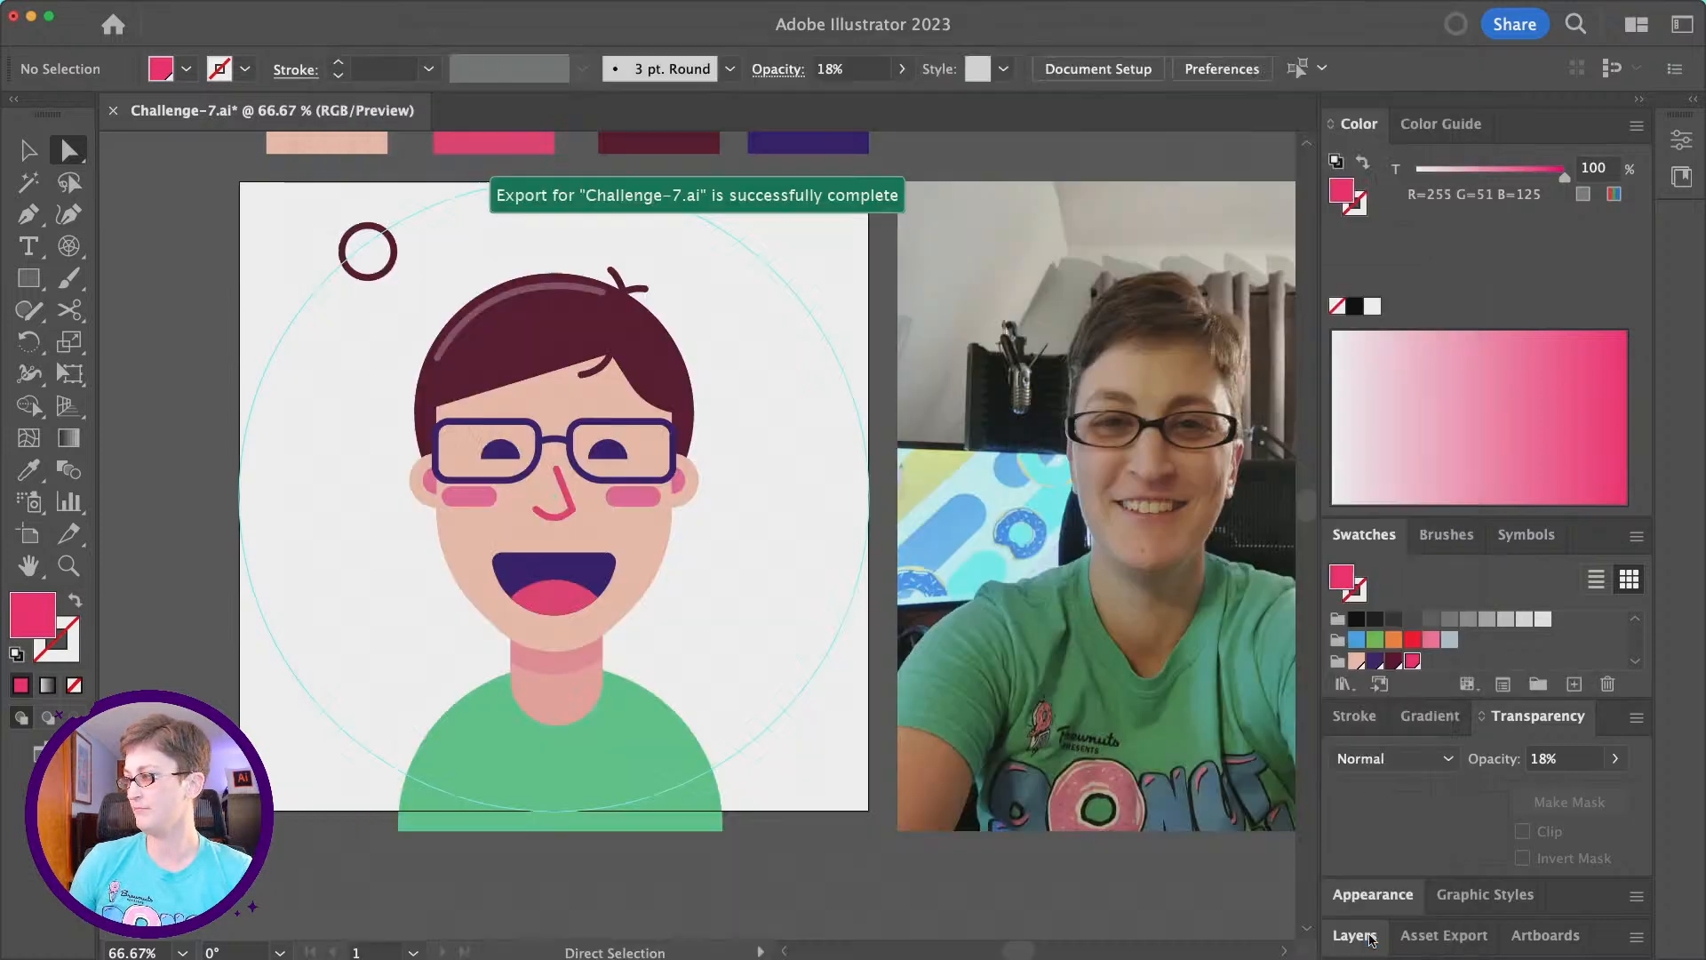
# - Switch to Discord and post Artboard 1.png from the PNG folder in the dcc-feedback channel with the message "my new prrofile pic"
pyautogui.moveTo(1705, 120); pyautogui.dragTo(812, 88)
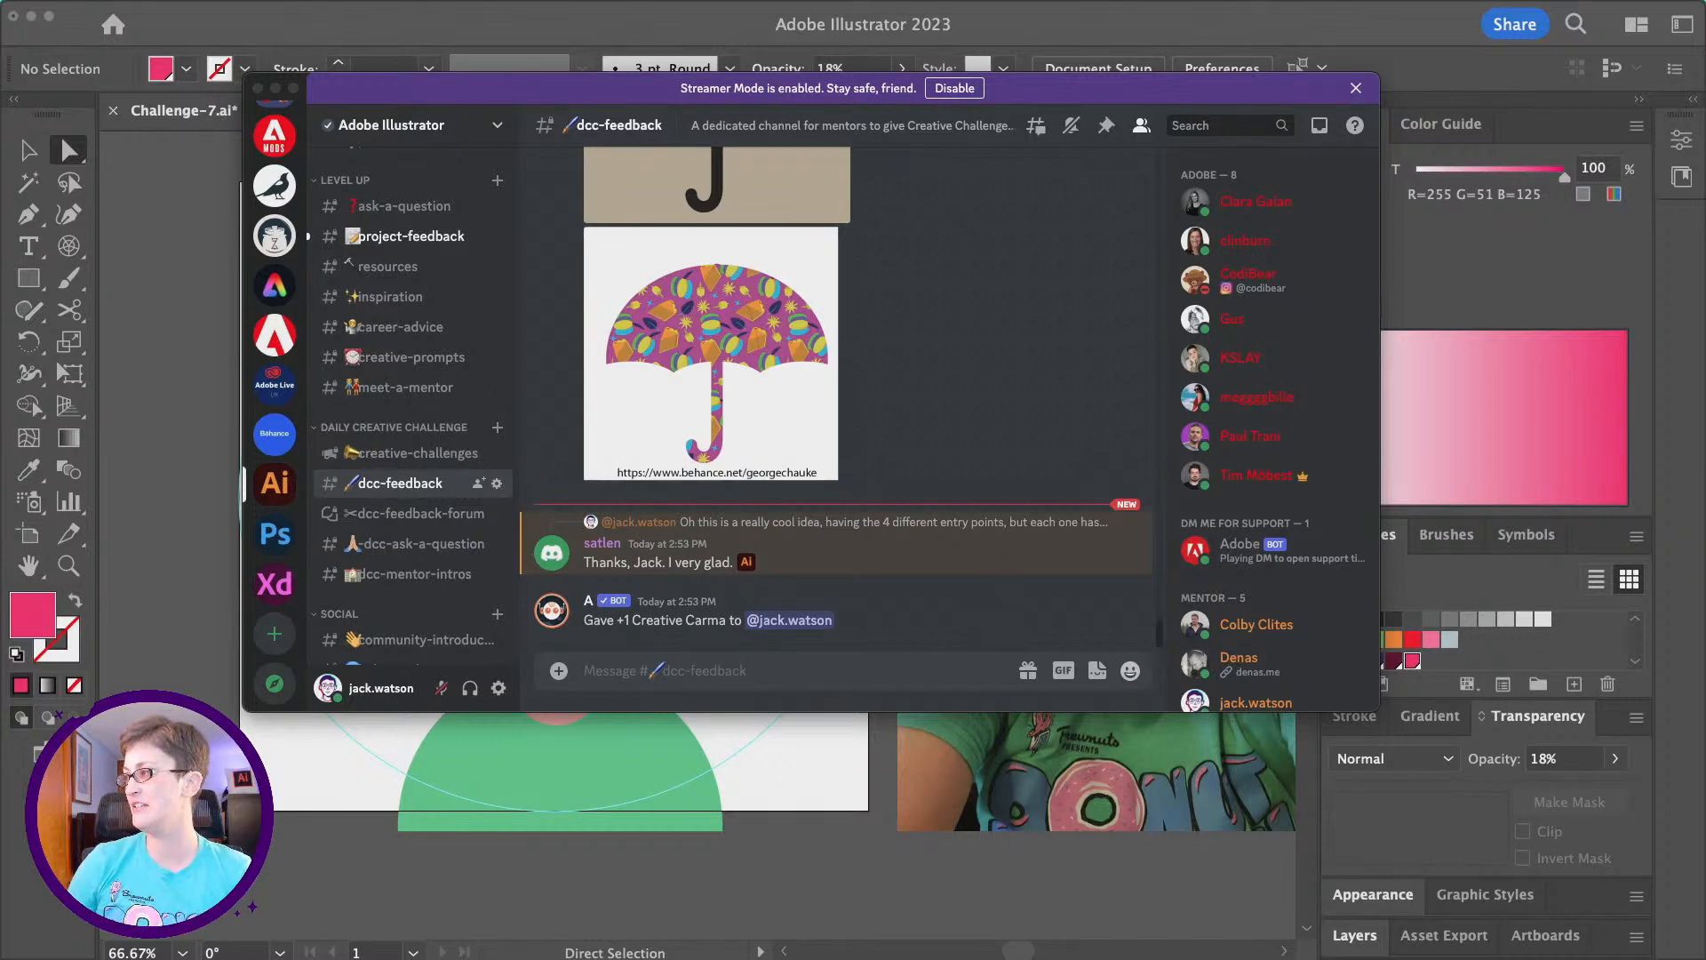
pyautogui.moveTo(1705, 240); pyautogui.dragTo(1001, 237)
pyautogui.moveTo(1291, 264); pyautogui.dragTo(754, 681)
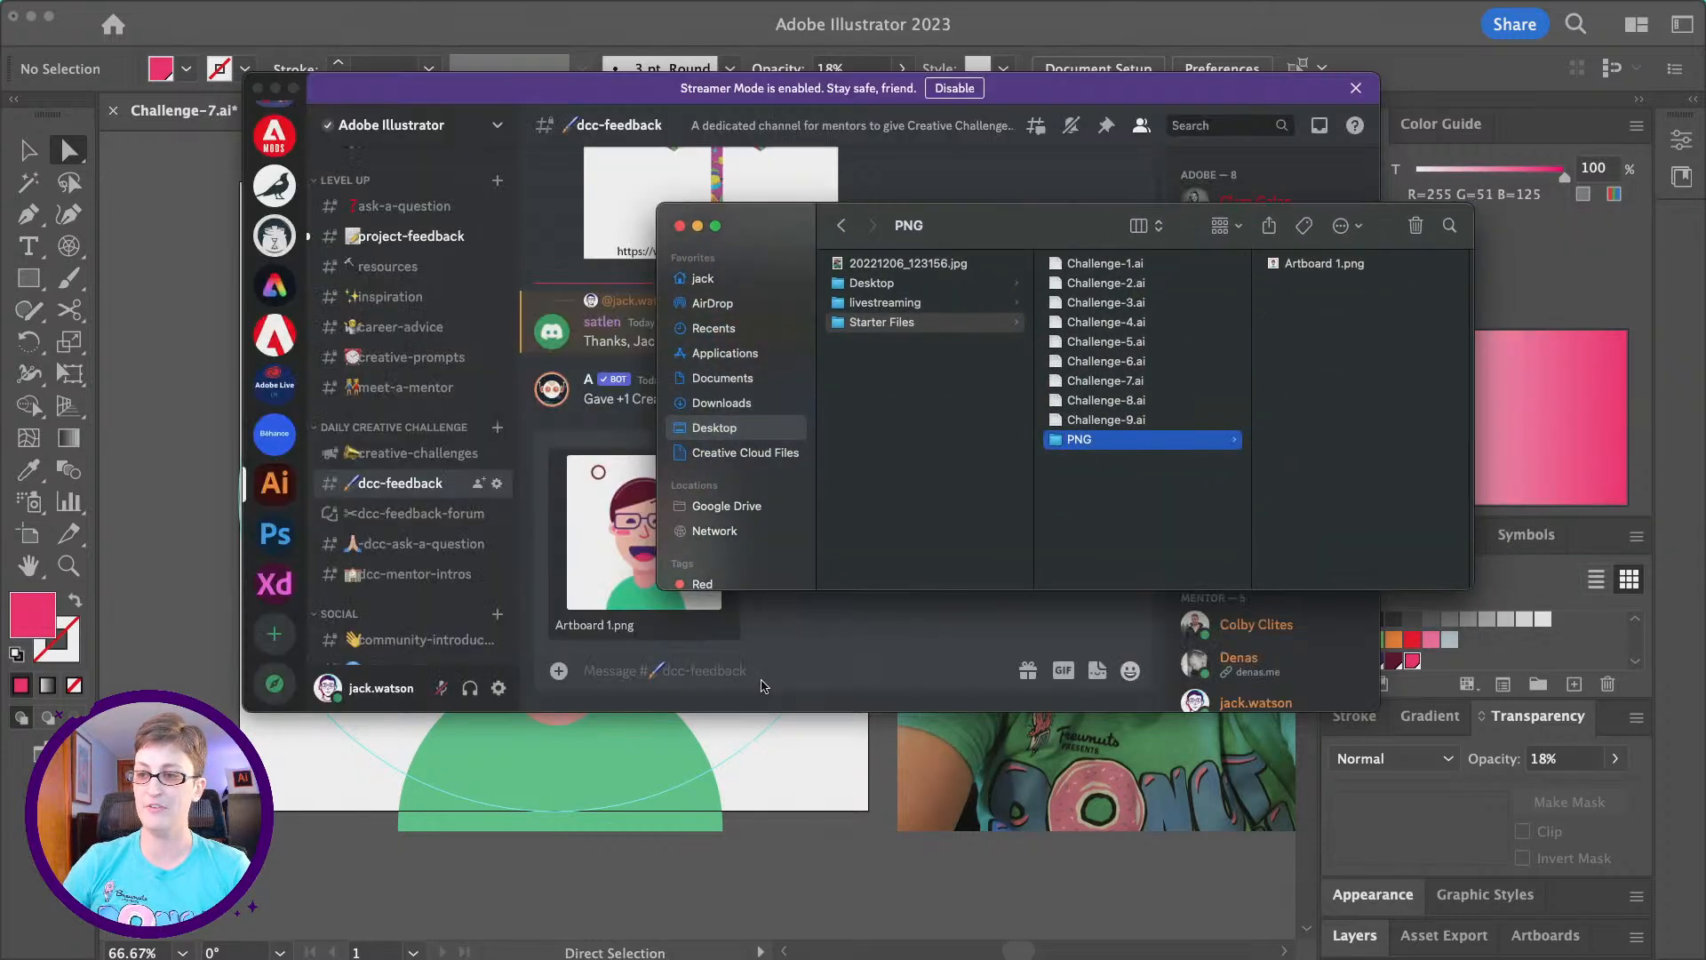
pyautogui.write('my')
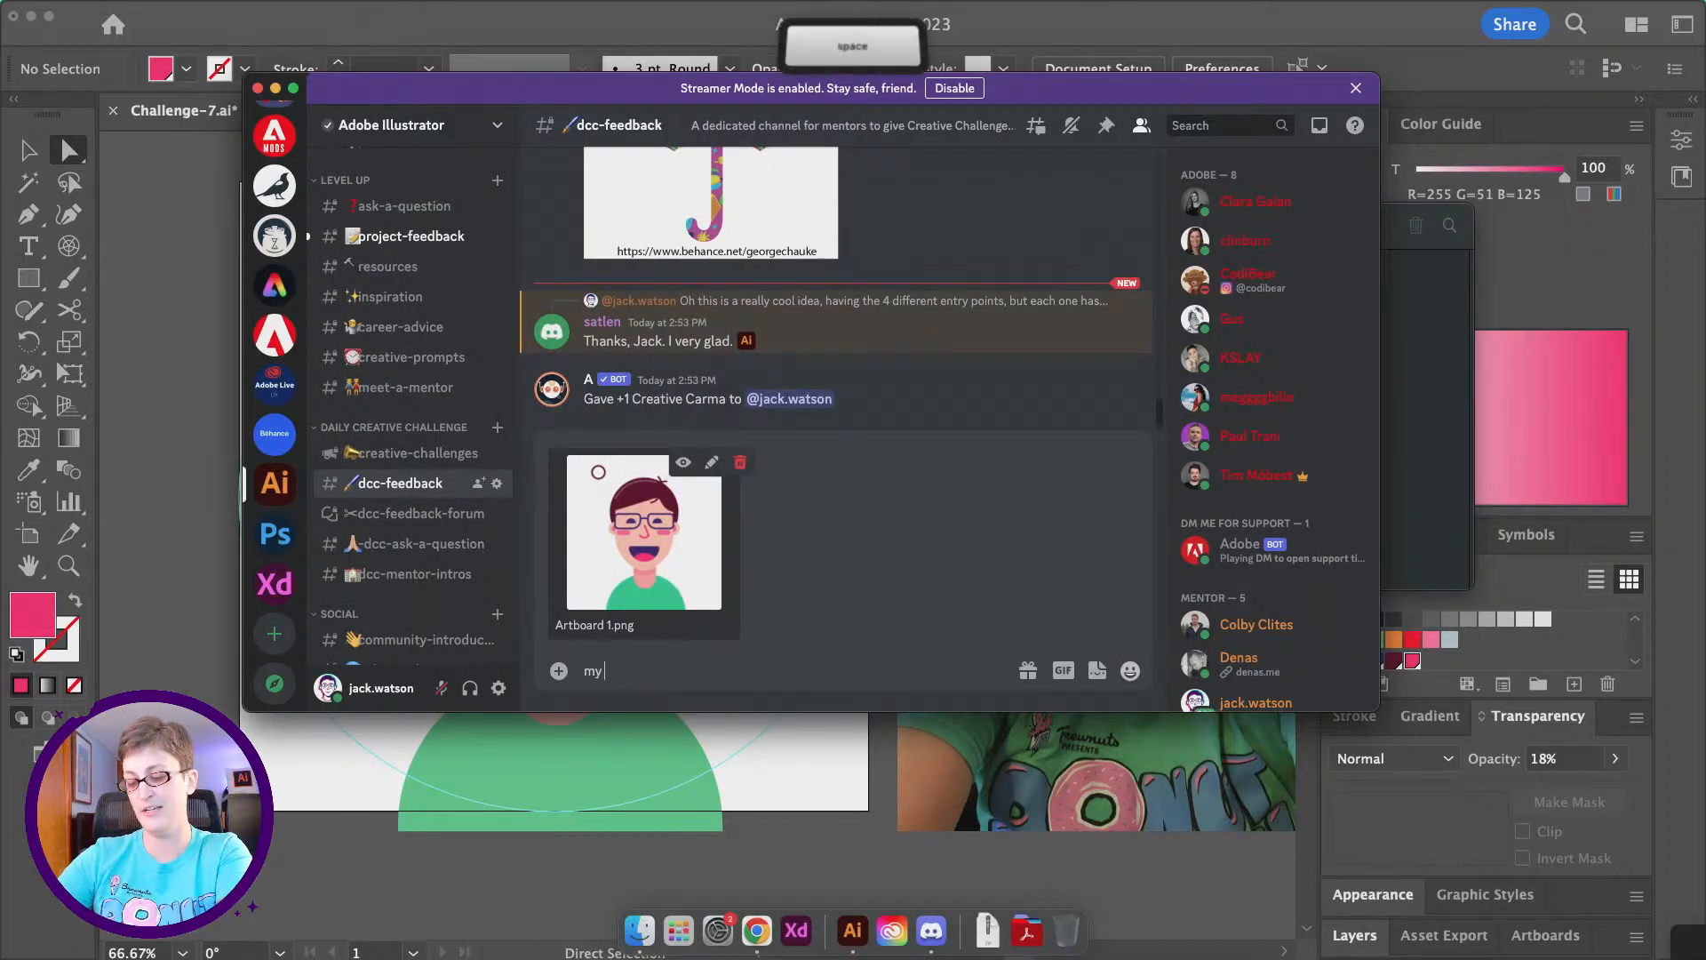
pyautogui.write(' new prrofile pic')
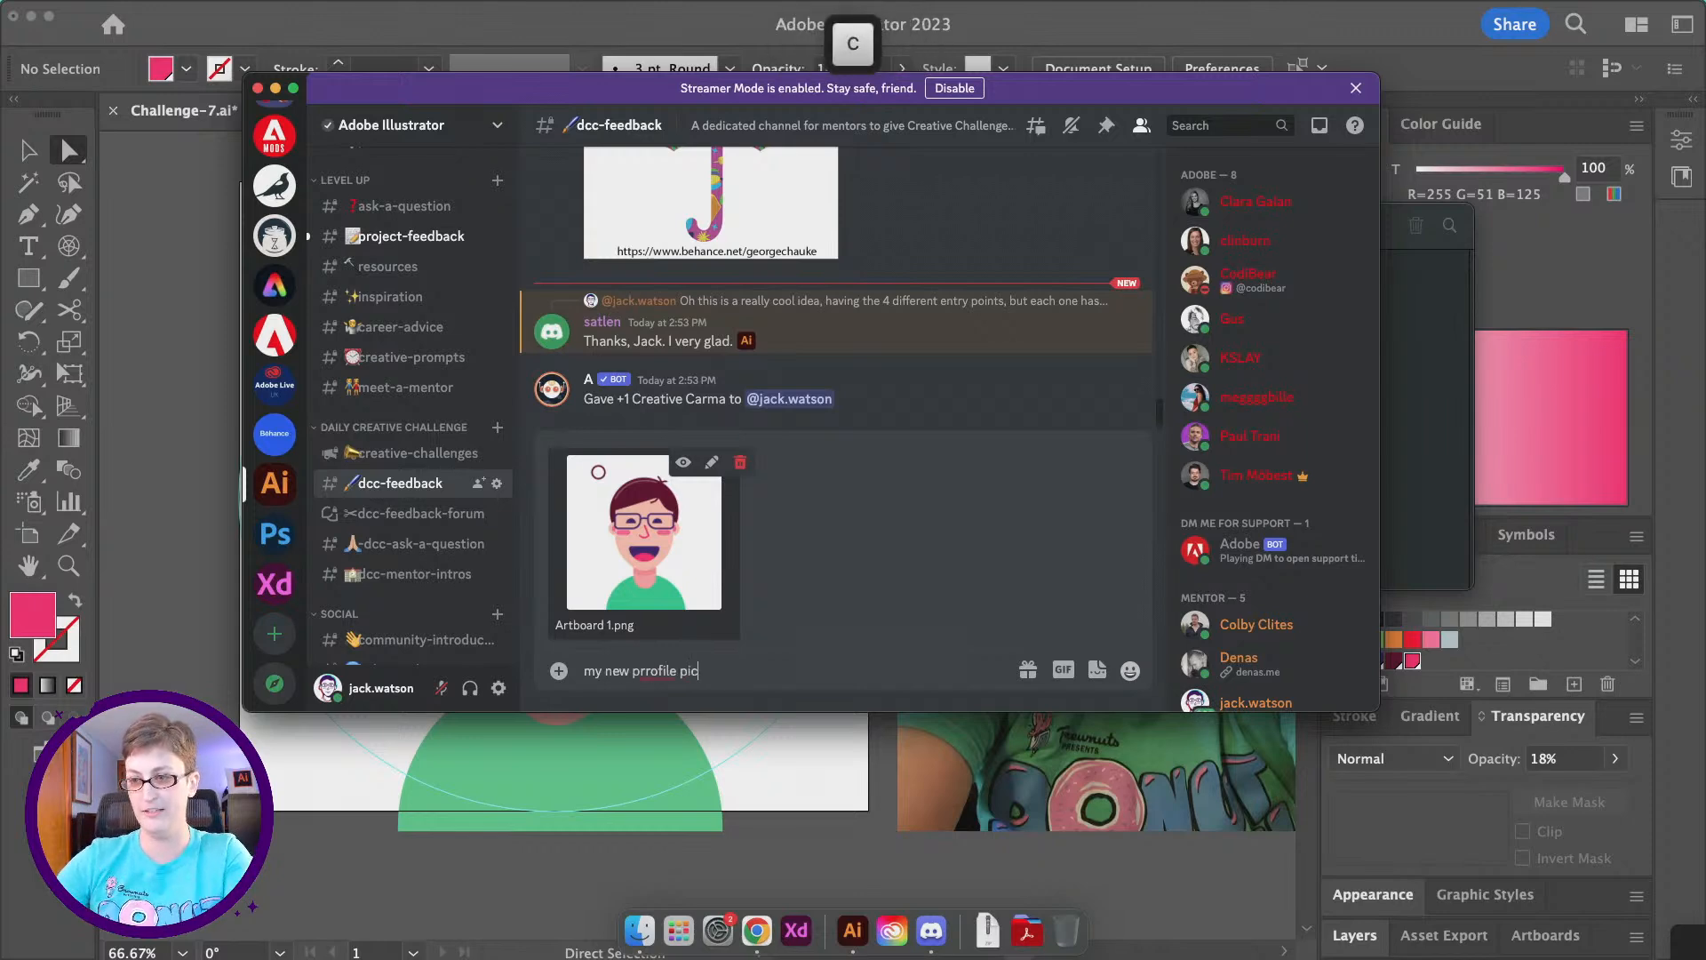
pyautogui.press('Return')
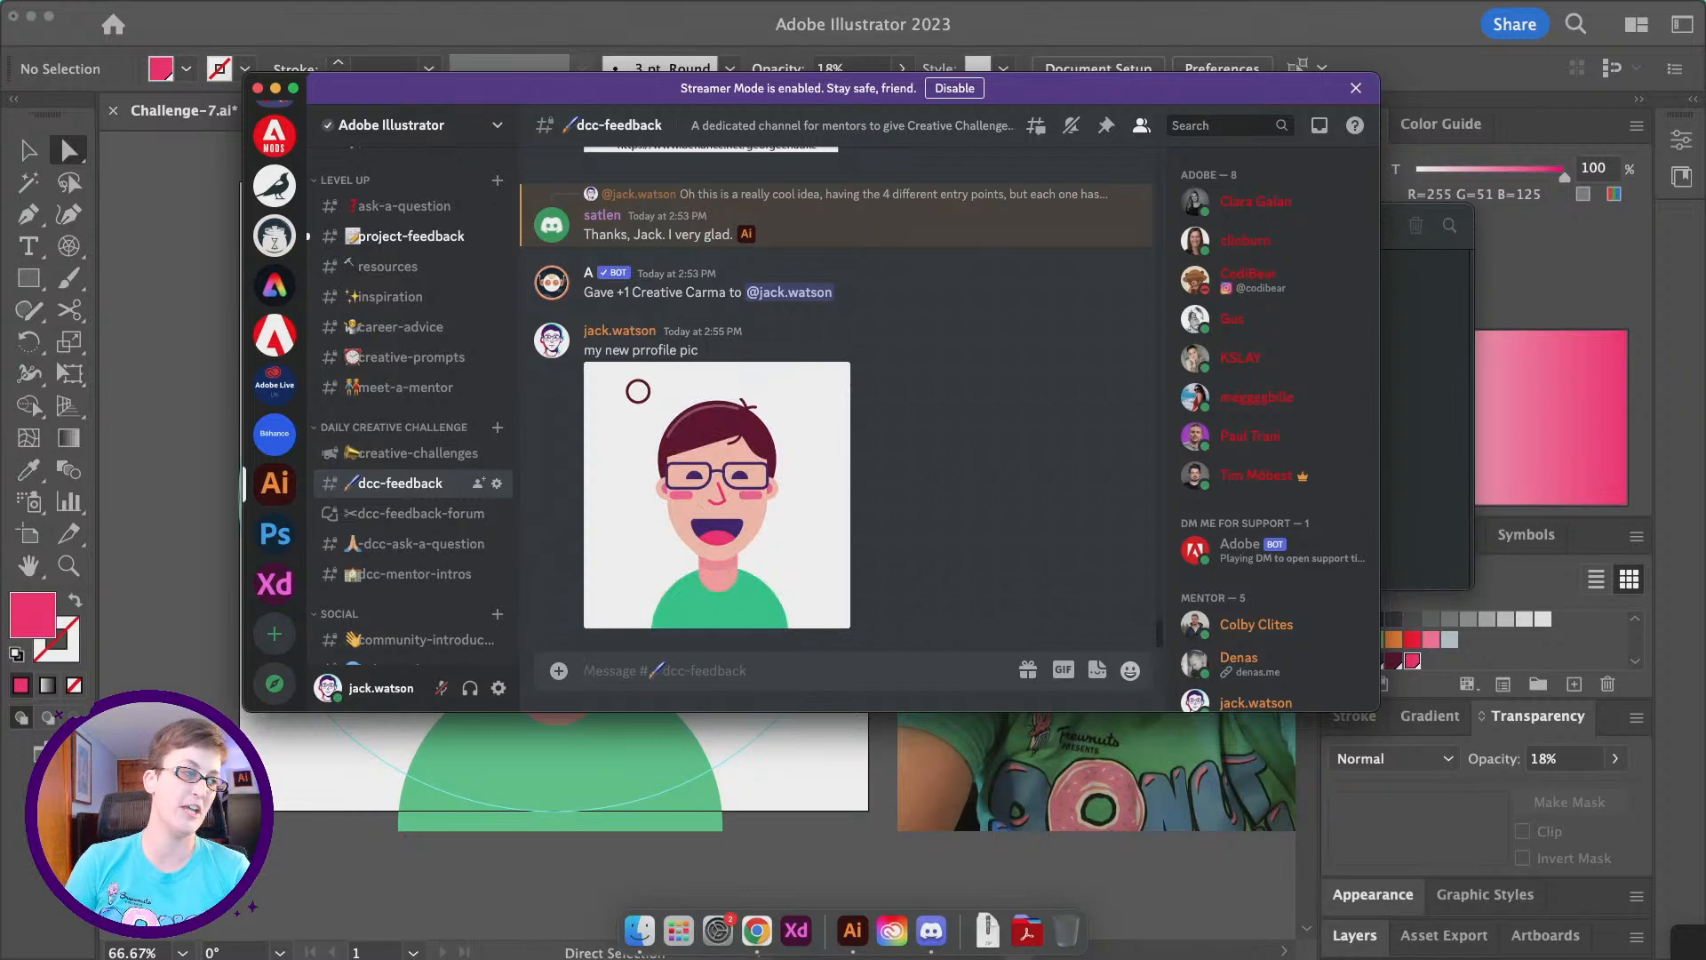
# - Look through the challenge posts in the dcc-feedback channel, and hide the Discord and Finder windows to return to Illustrator
pyautogui.scroll(10, 646, 490)
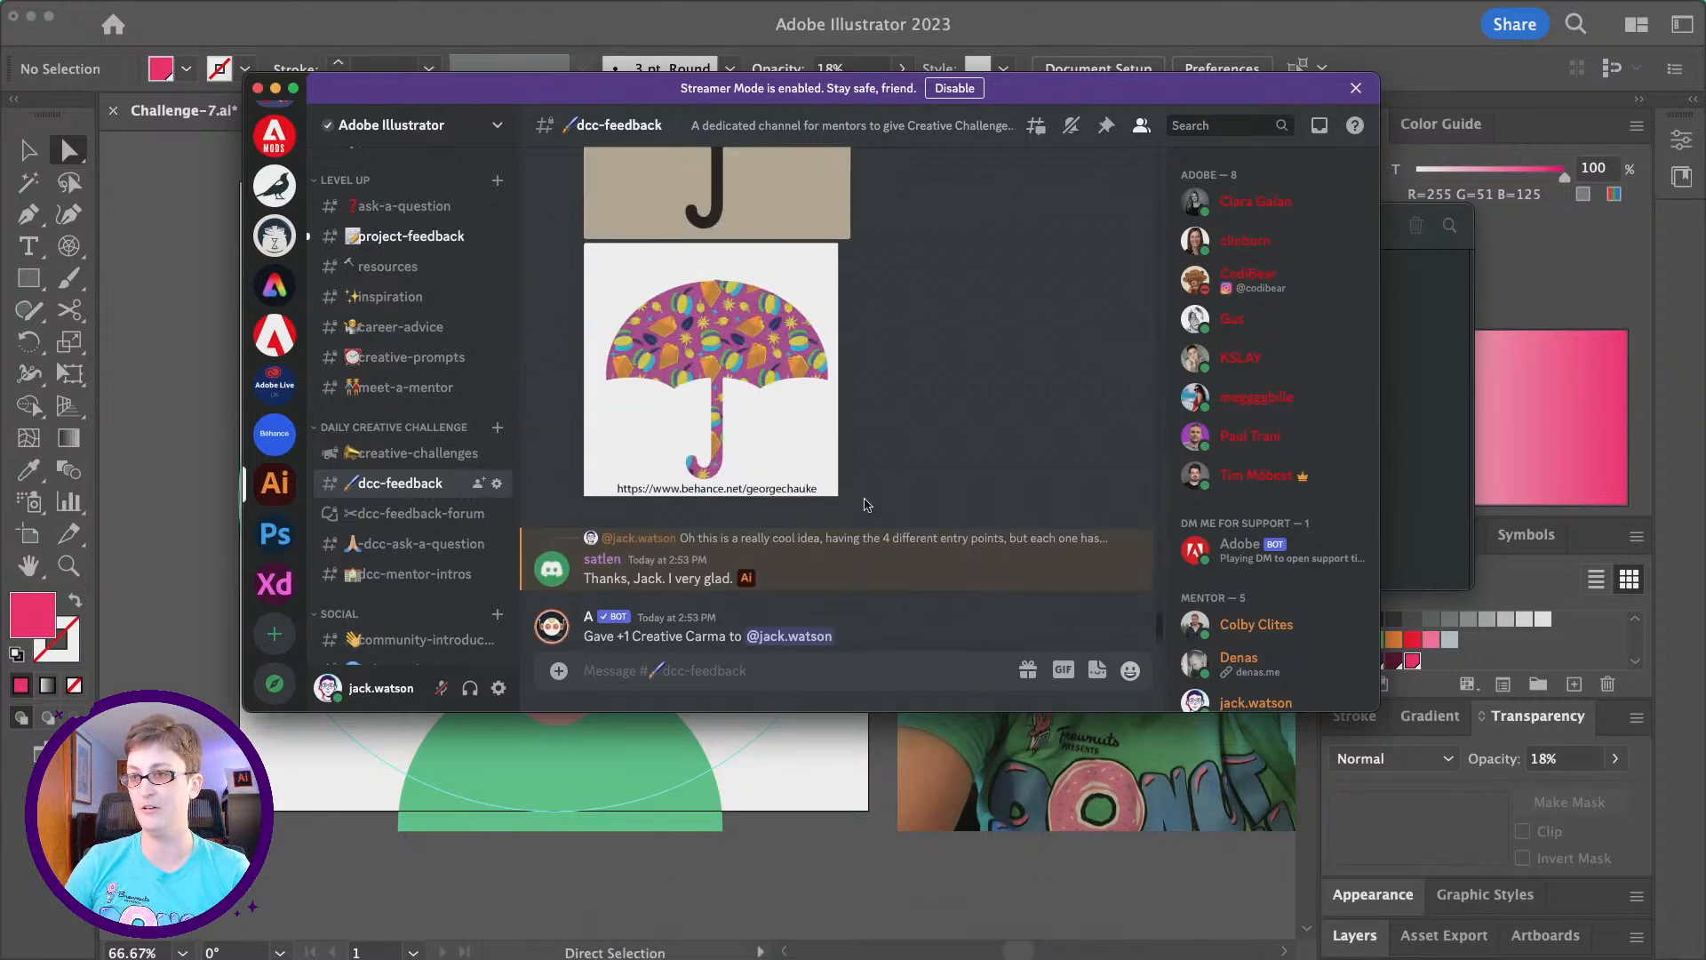
pyautogui.scroll(10, 646, 489)
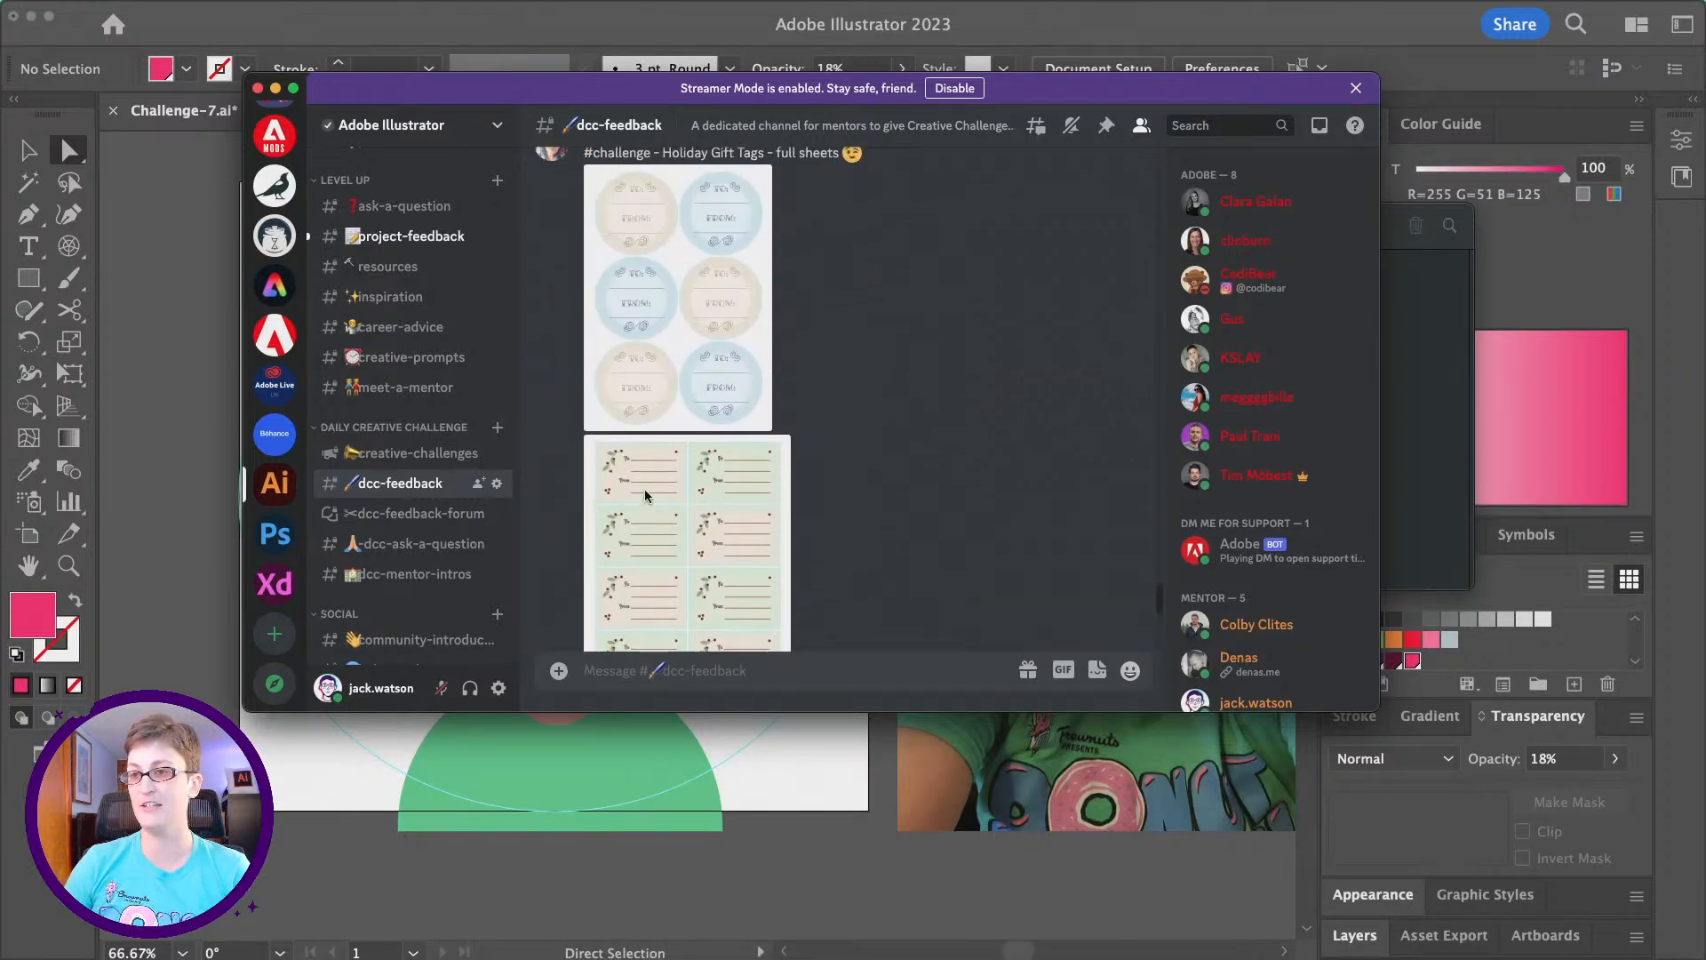
pyautogui.scroll(5, 646, 496)
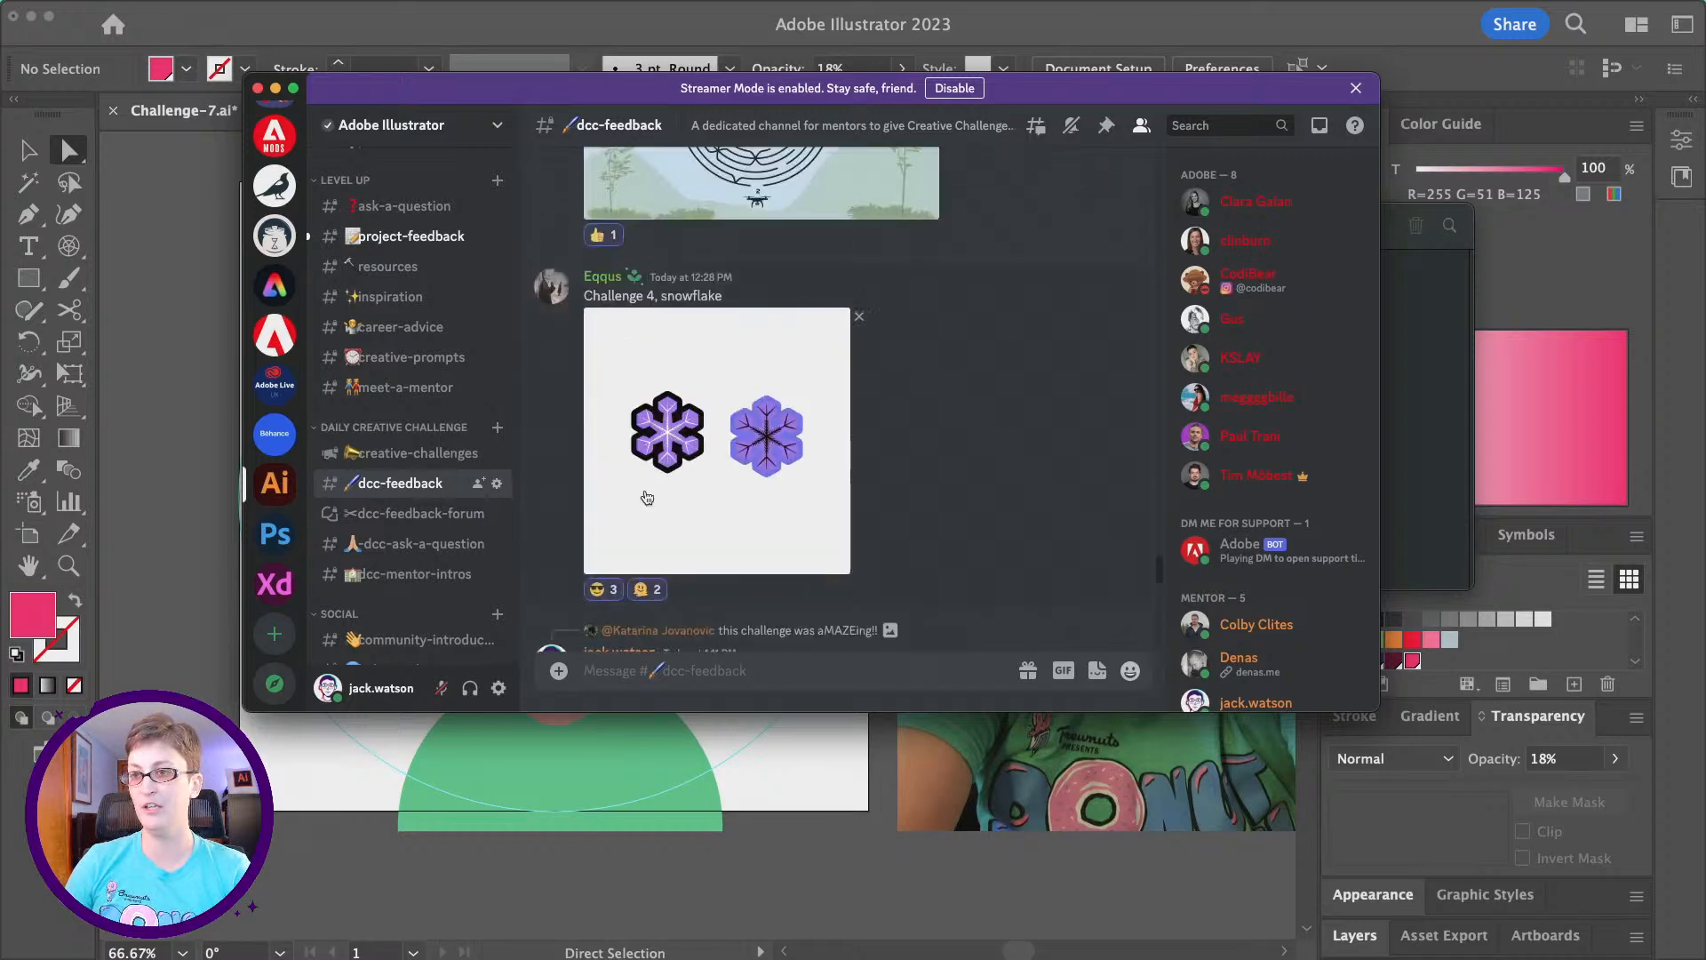
pyautogui.moveTo(525, 90); pyautogui.dragTo(722, 177)
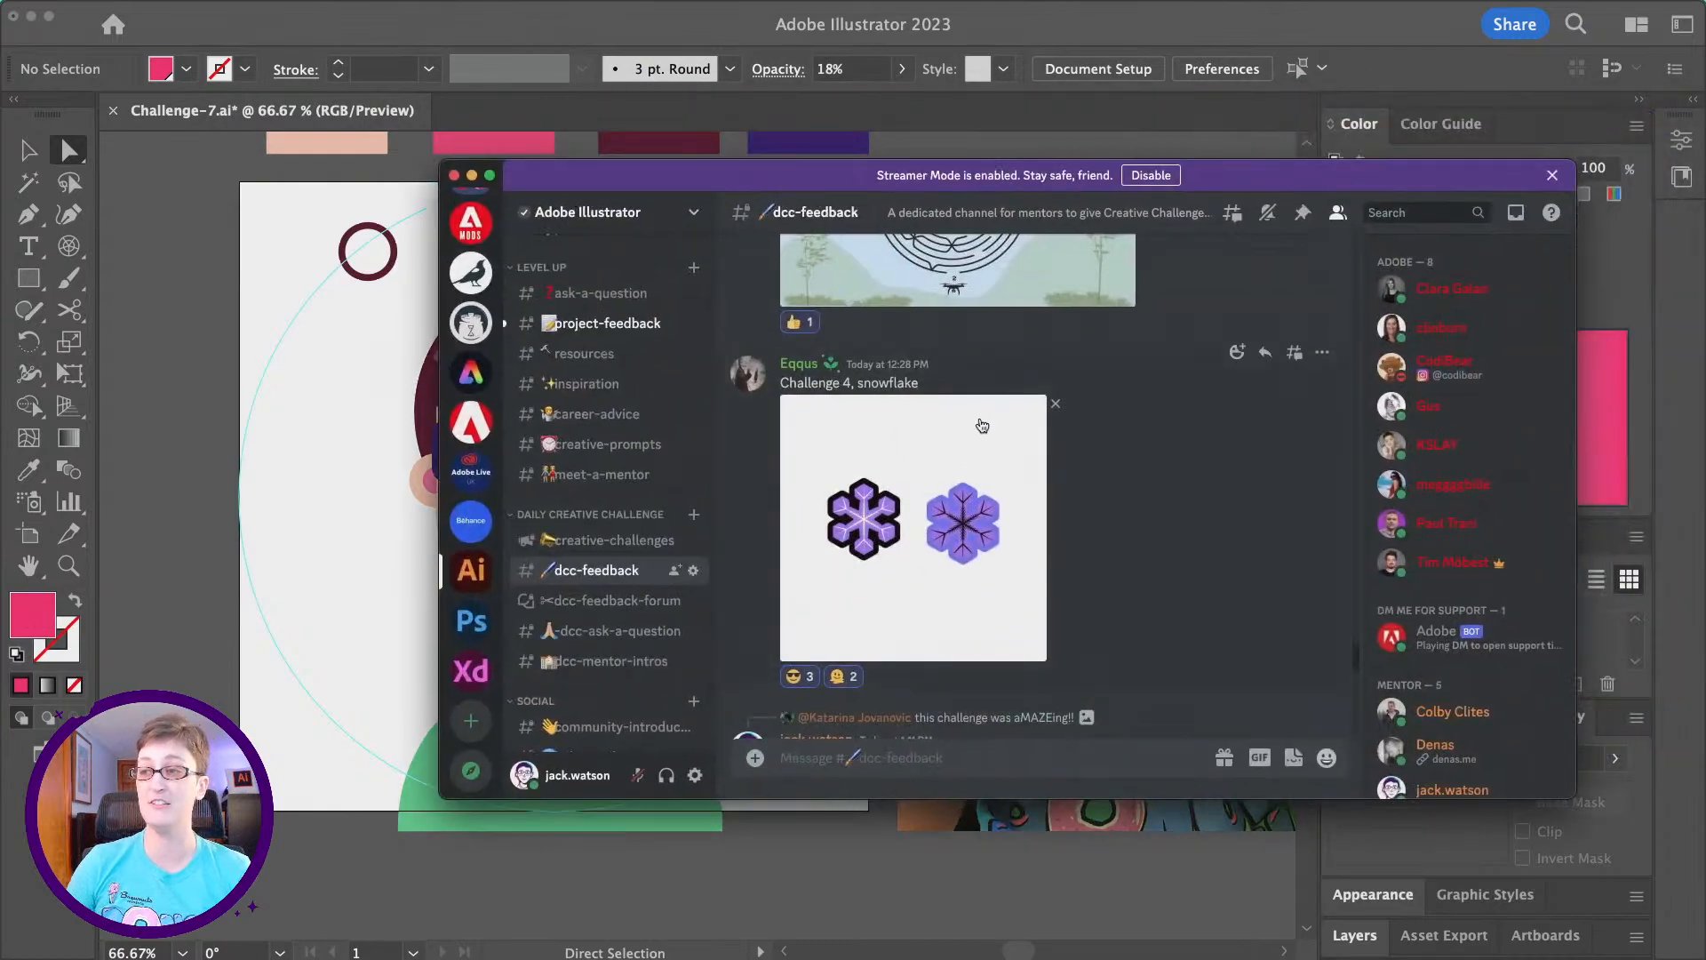
pyautogui.scroll(2, 982, 425)
pyautogui.scroll(-15, 981, 426)
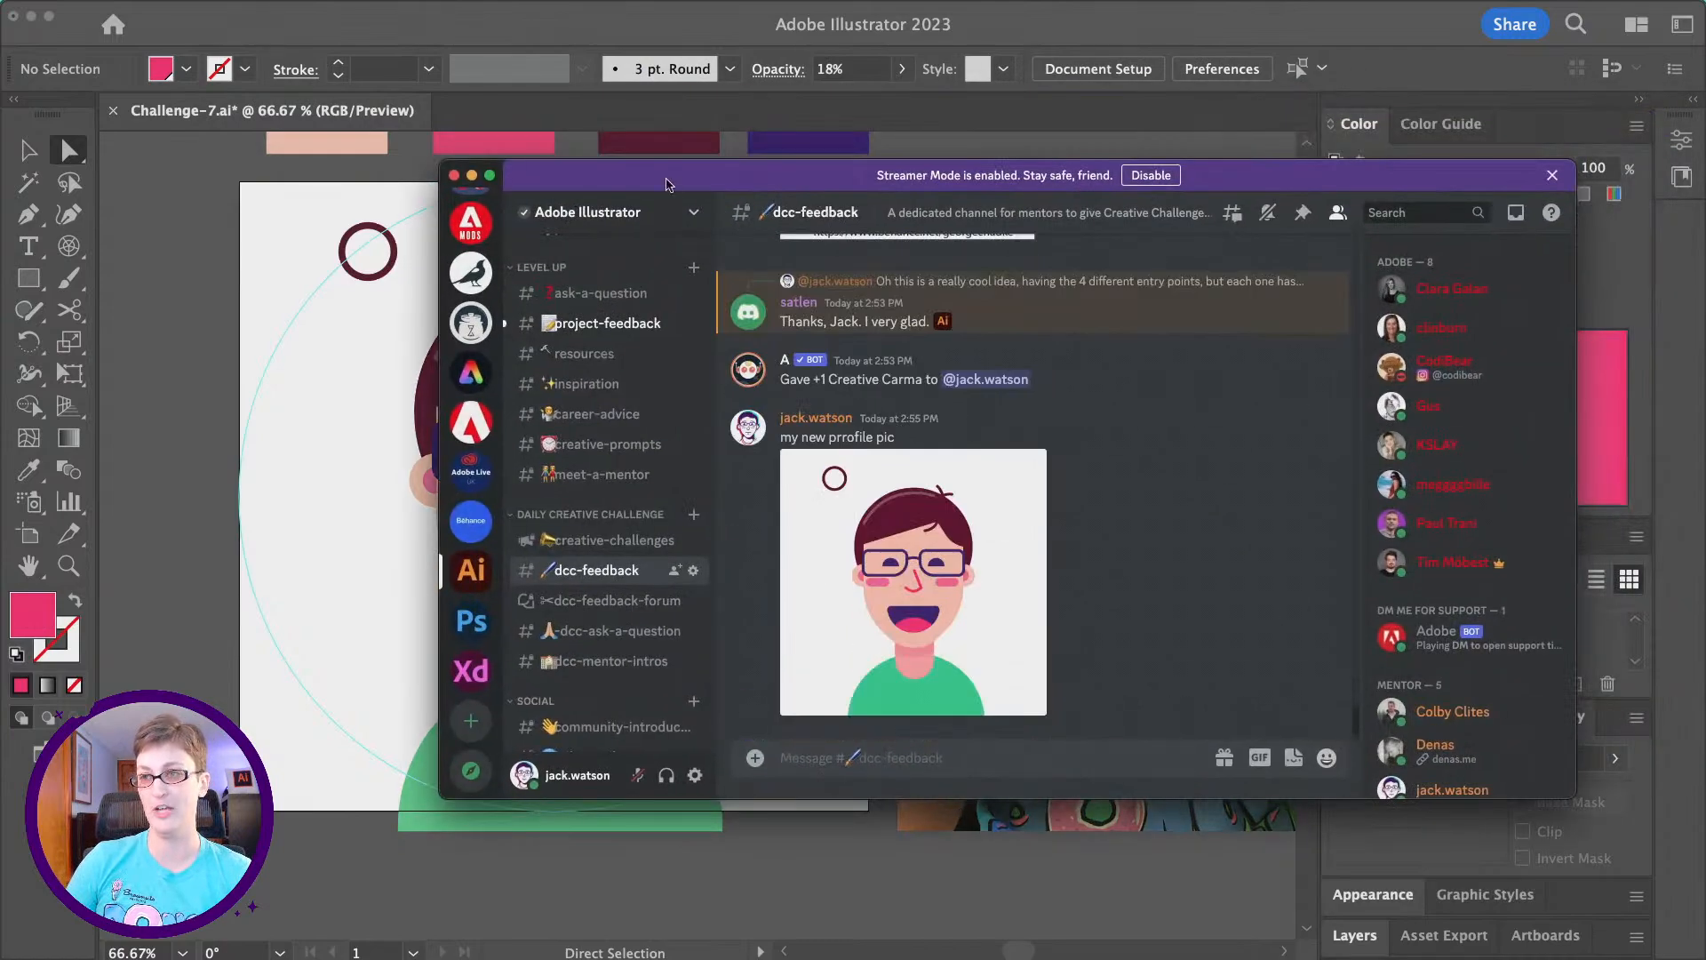
pyautogui.press('super+h')
pyautogui.click(786, 226)
pyautogui.press('super+h')
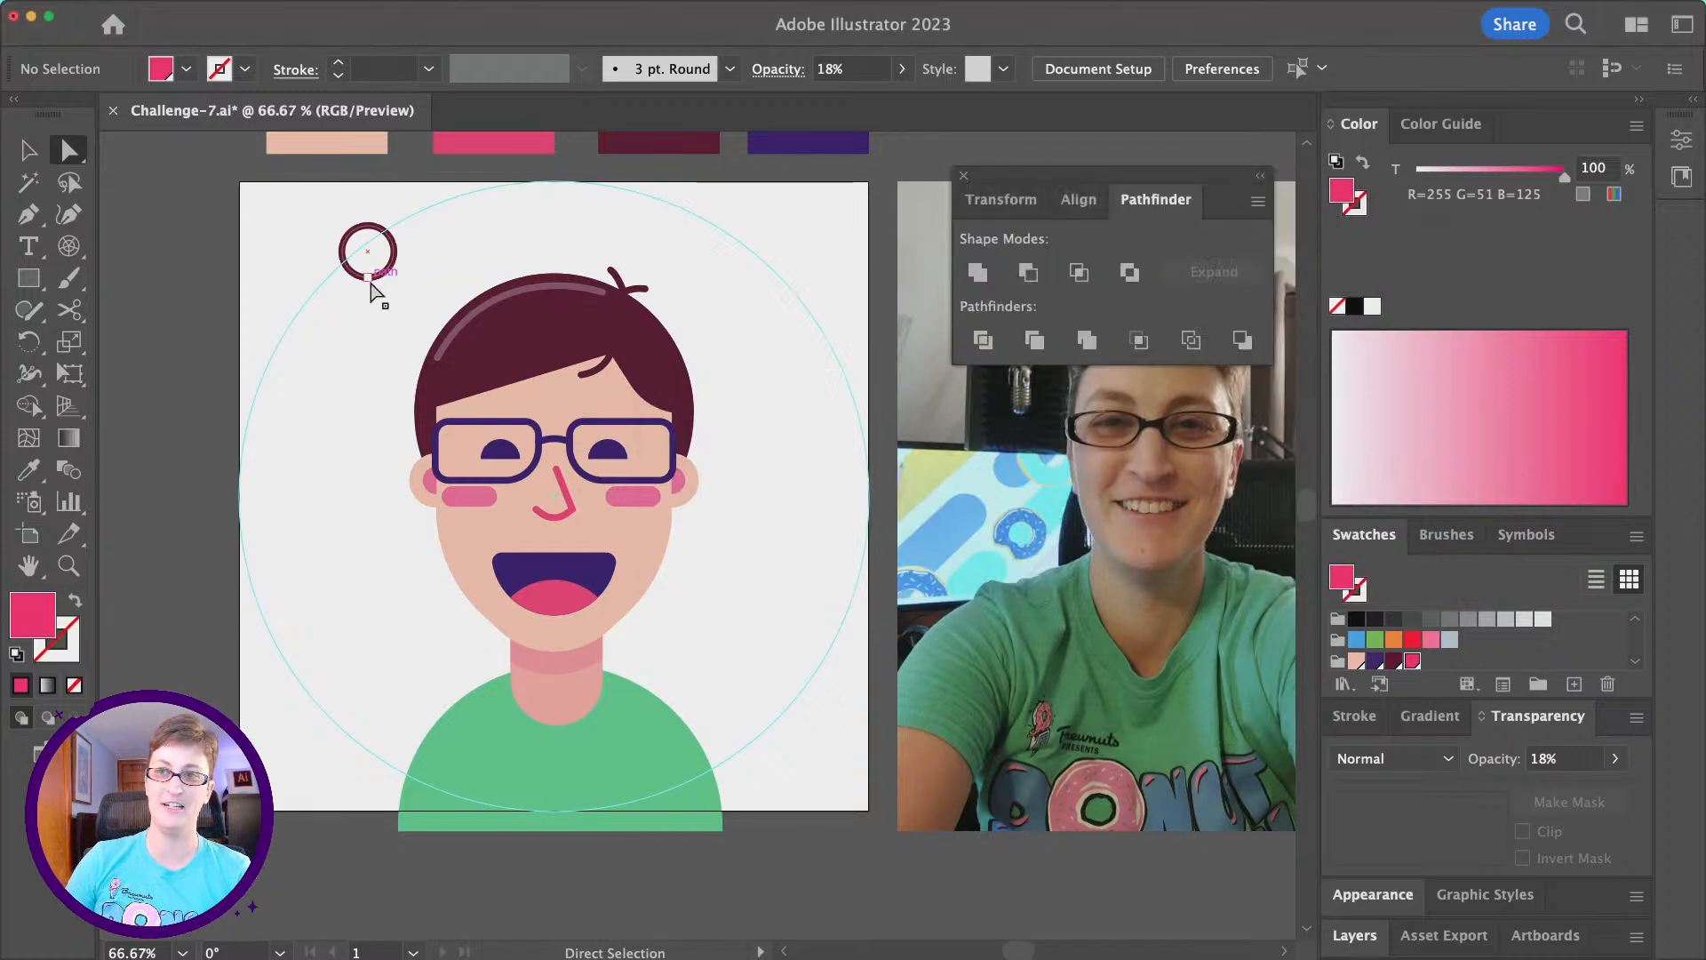
# - Delete the leftover small dark red ring above the avatar's head
pyautogui.click(367, 278)
pyautogui.press('BackSpace')
pyautogui.press('BackSpace')
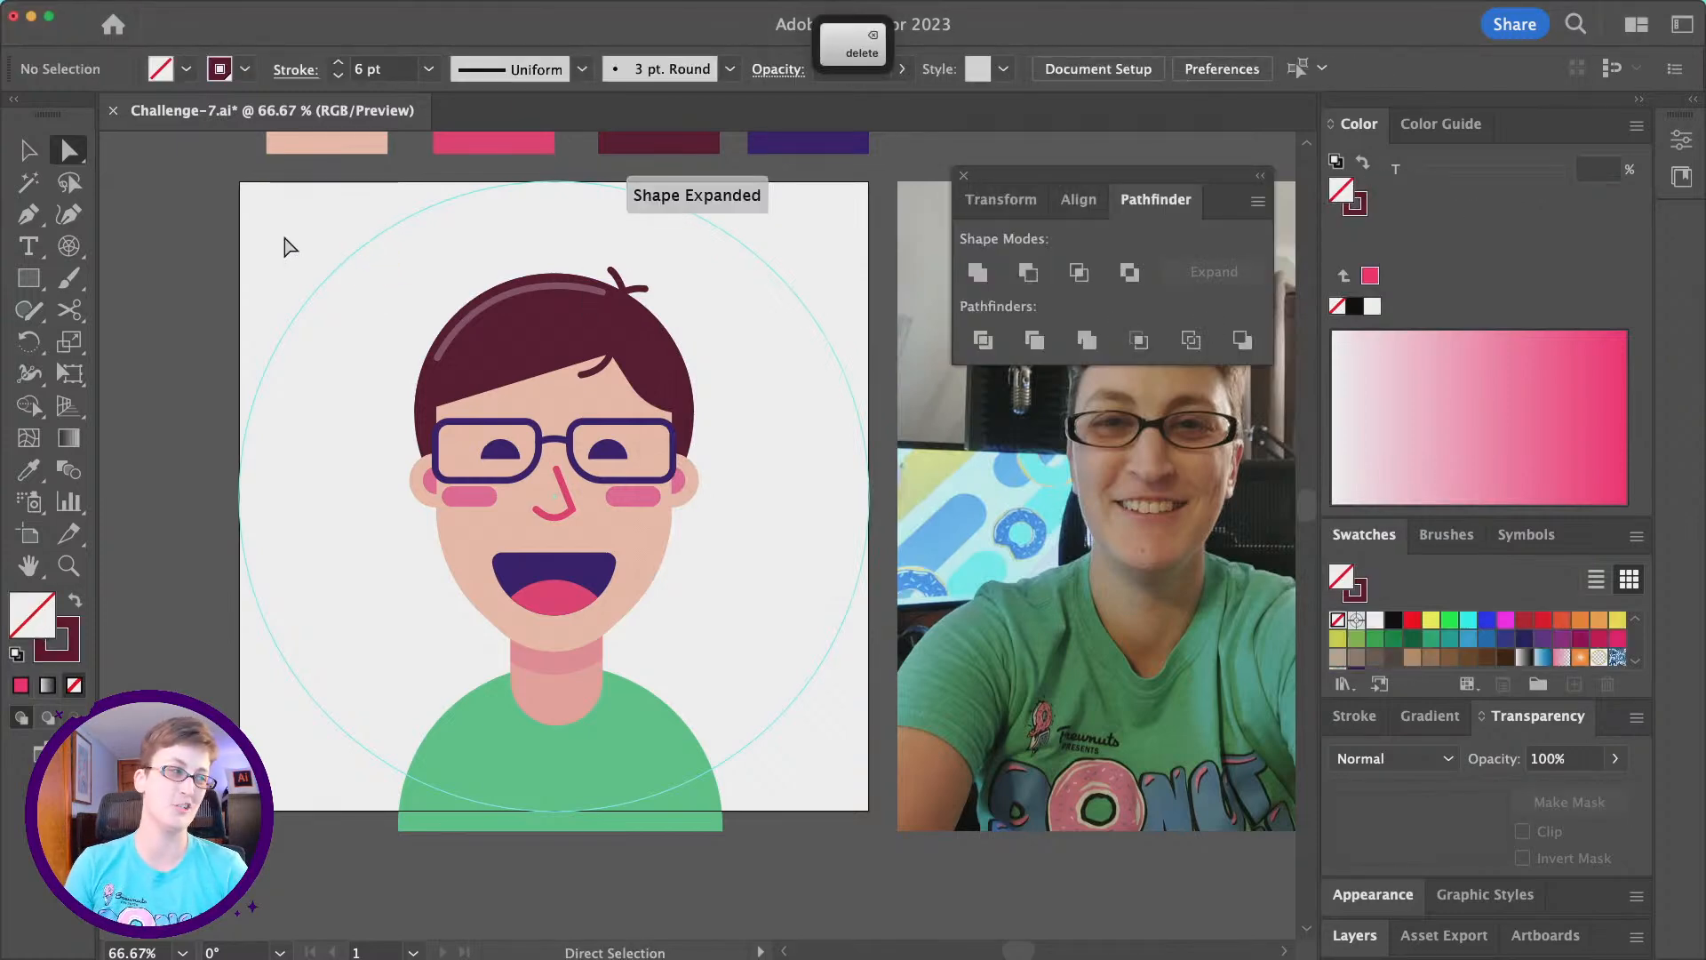